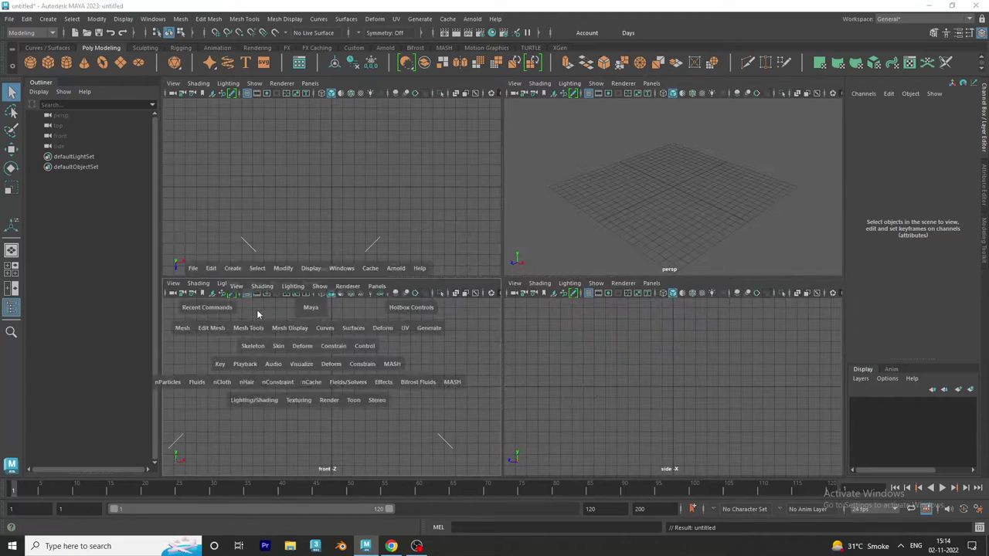
pyautogui.press('space')
# - Import the gramophone JPEG from the desktop as an image plane in the front view
pyautogui.click(173, 83)
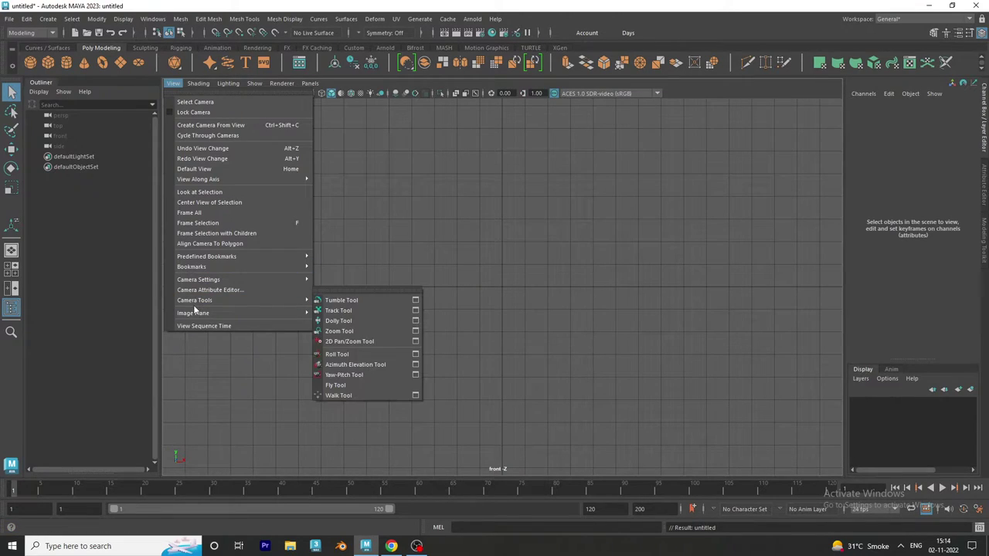
pyautogui.moveTo(194, 313)
pyautogui.click(344, 312)
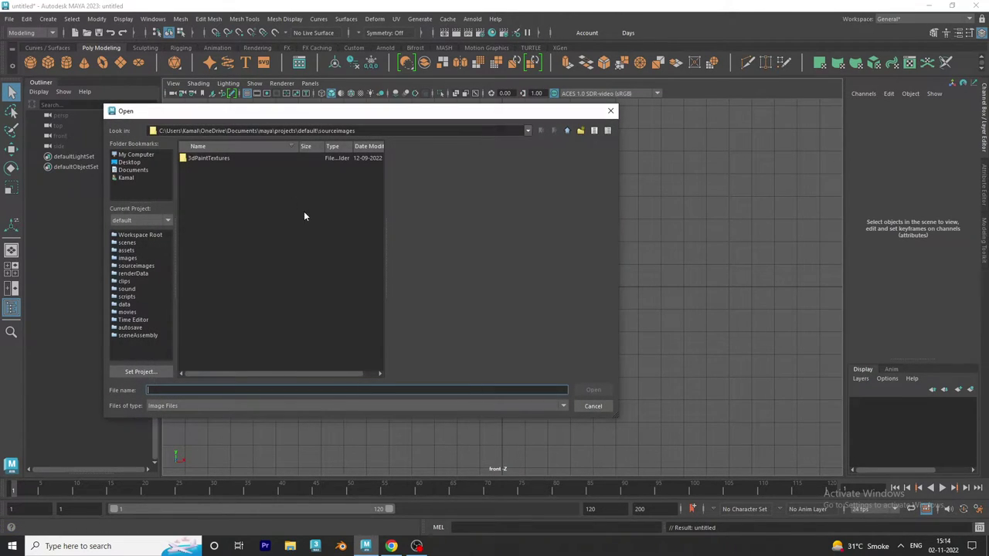
pyautogui.click(129, 163)
pyautogui.click(220, 158)
pyautogui.click(593, 390)
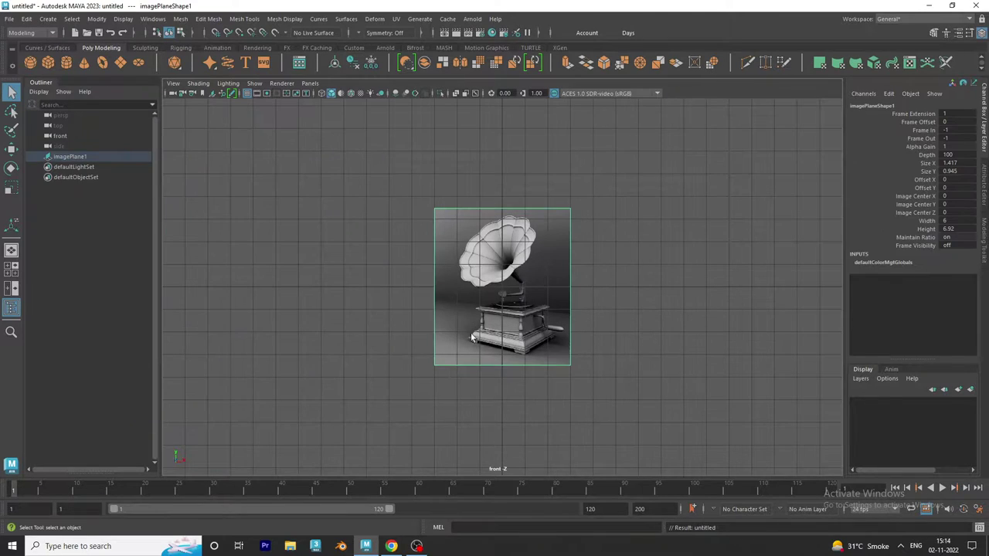
pyautogui.scroll(1, 530, 371)
# - Raise the image plane to Y 7.285 so the base meets the grid, nudging it slightly in X
pyautogui.press('e')
pyautogui.press('w')
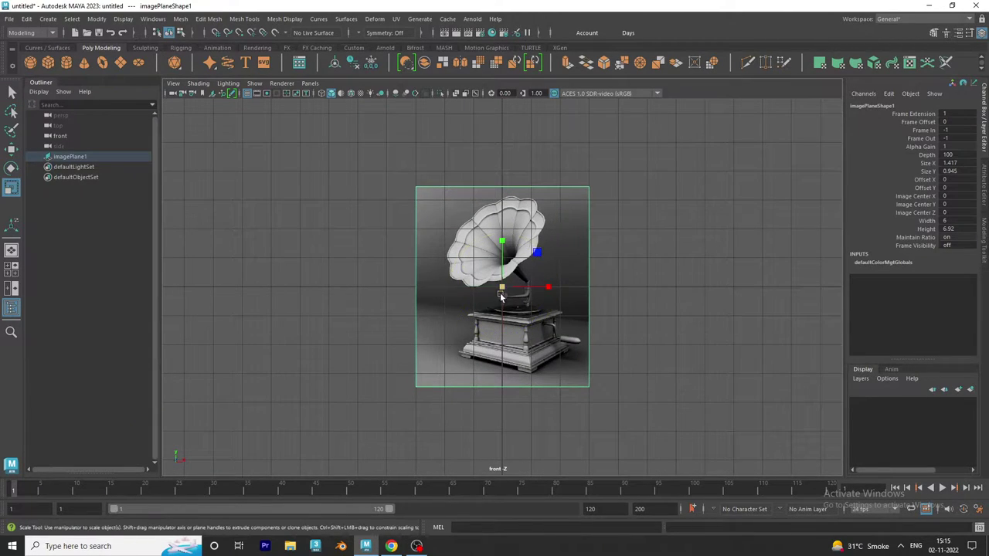
pyautogui.scroll(5, 508, 265)
pyautogui.scroll(-1, 508, 265)
pyautogui.moveTo(507, 265); pyautogui.dragTo(521, 56)
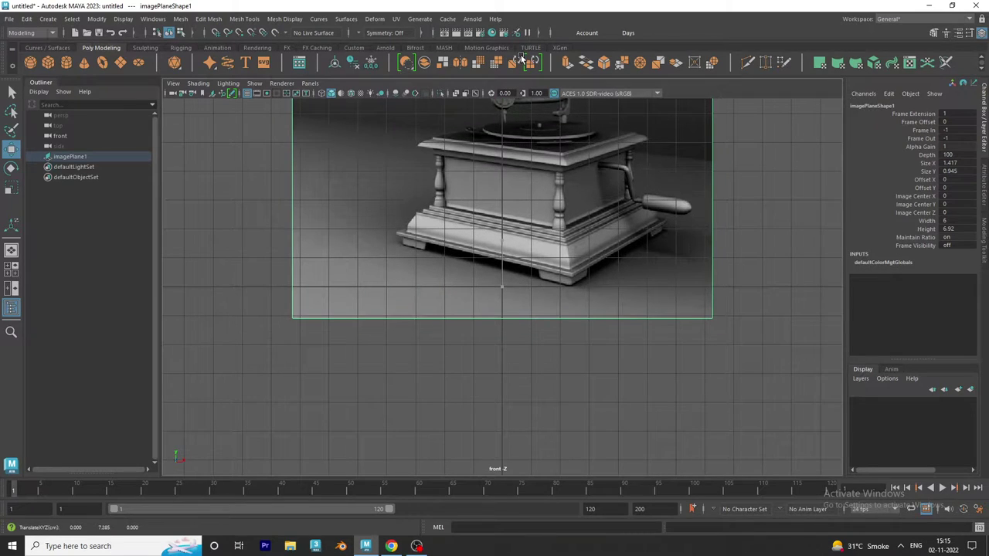
pyautogui.keyDown('alt'); pyautogui.moveTo(581, 169); pyautogui.dragTo(507, 236, button='middle'); pyautogui.keyUp('alt')
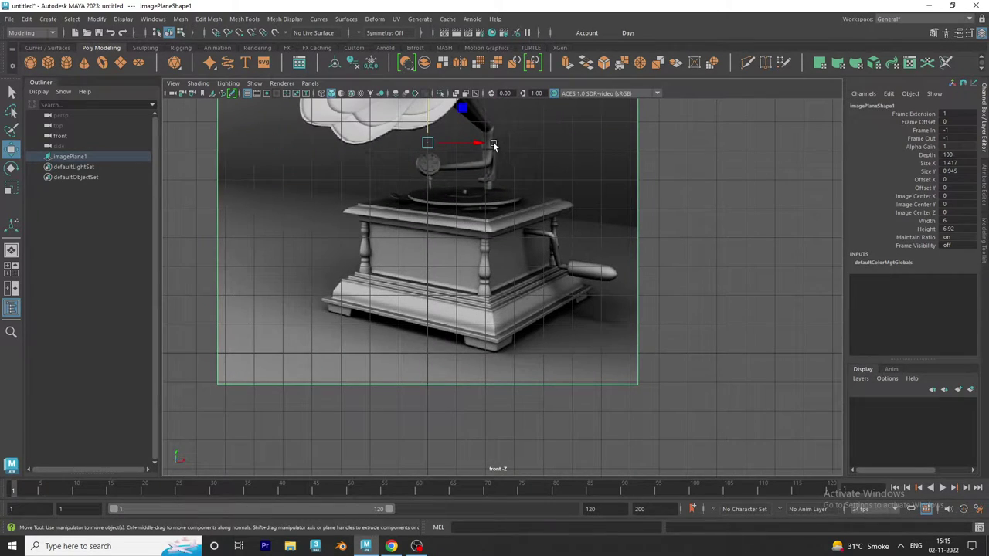
pyautogui.click(471, 171)
pyautogui.keyDown('alt'); pyautogui.moveTo(471, 171); pyautogui.dragTo(602, 354, button='right'); pyautogui.keyUp('alt')
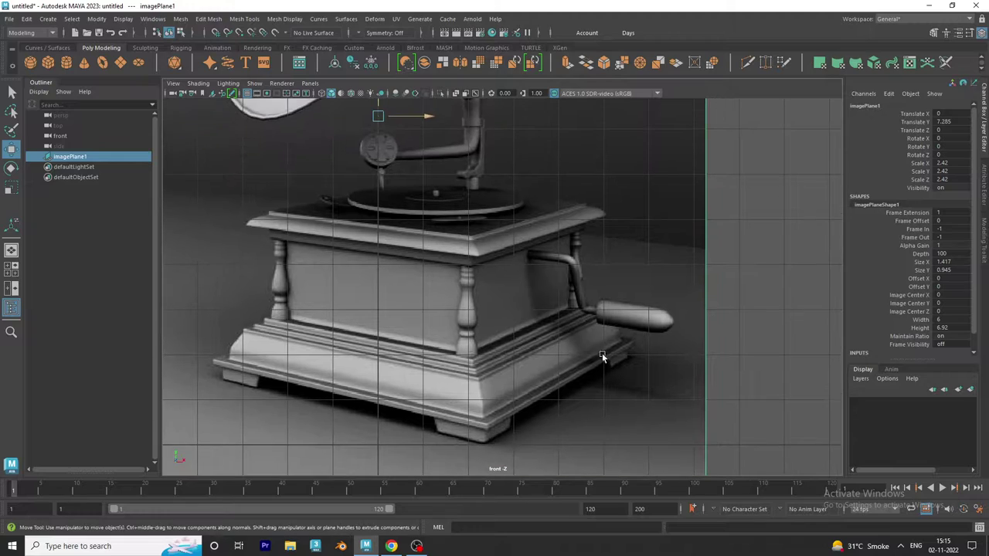
pyautogui.moveTo(427, 117); pyautogui.dragTo(428, 121)
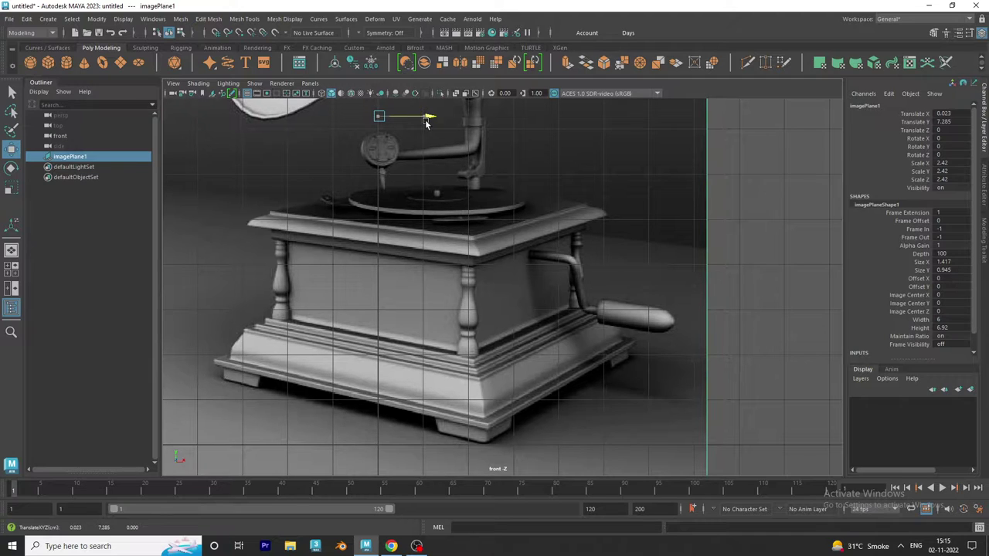
pyautogui.moveTo(429, 122)
pyautogui.keyDown('alt'); pyautogui.mouseDown(button='right')
pyautogui.moveTo(651, 401)
pyautogui.moveTo(297, 268)
pyautogui.mouseUp(button='right'); pyautogui.keyUp('alt')
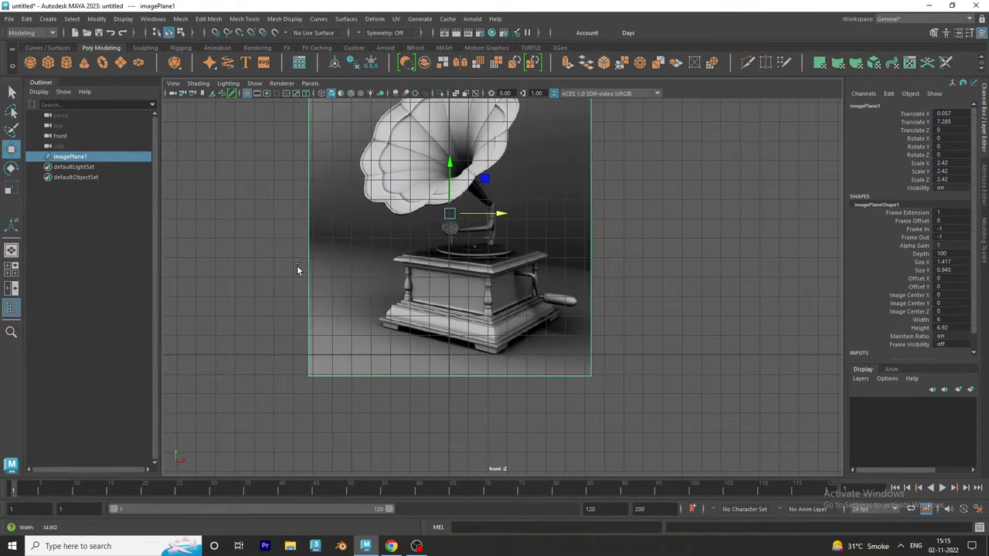
pyautogui.click(701, 266)
pyautogui.press('space')
pyautogui.press('space')
# - Push the image plane back to Z −16.076 and place it in reference-mode layer1
pyautogui.keyDown('alt'); pyautogui.moveTo(662, 261); pyautogui.dragTo(581, 250); pyautogui.keyUp('alt')
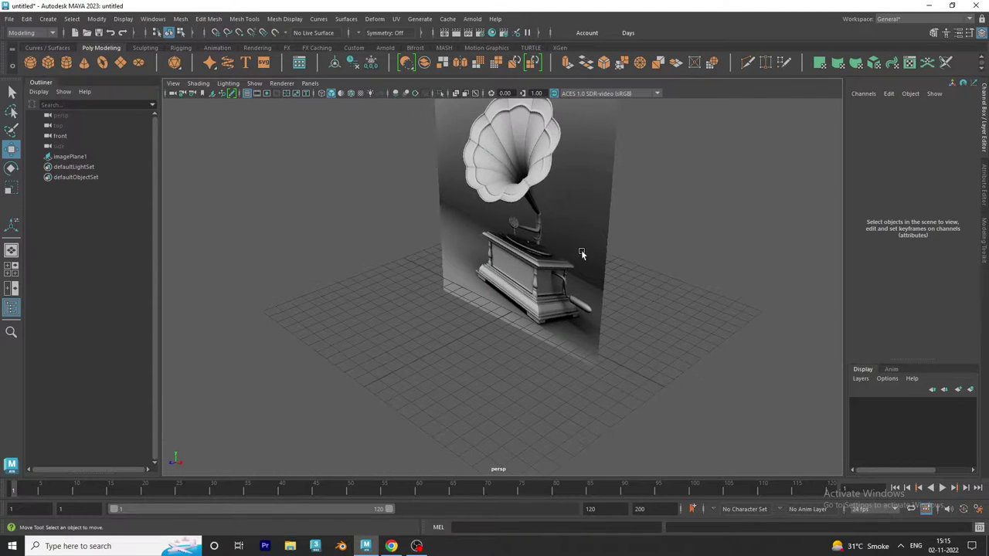
pyautogui.click(530, 245)
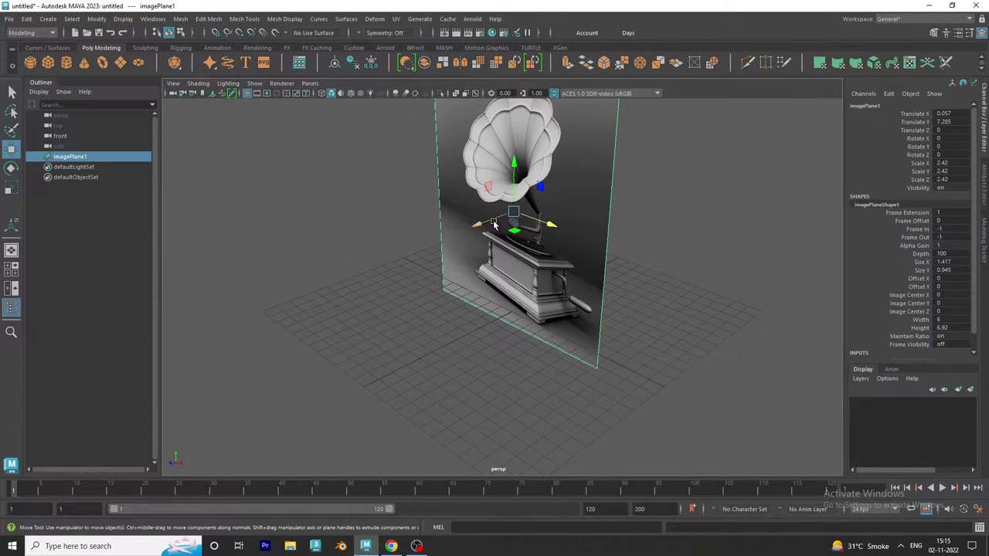
pyautogui.moveTo(496, 222)
pyautogui.mouseDown()
pyautogui.moveTo(338, 276)
pyautogui.moveTo(682, 234)
pyautogui.mouseUp()
pyautogui.click(860, 378)
pyautogui.click(865, 402)
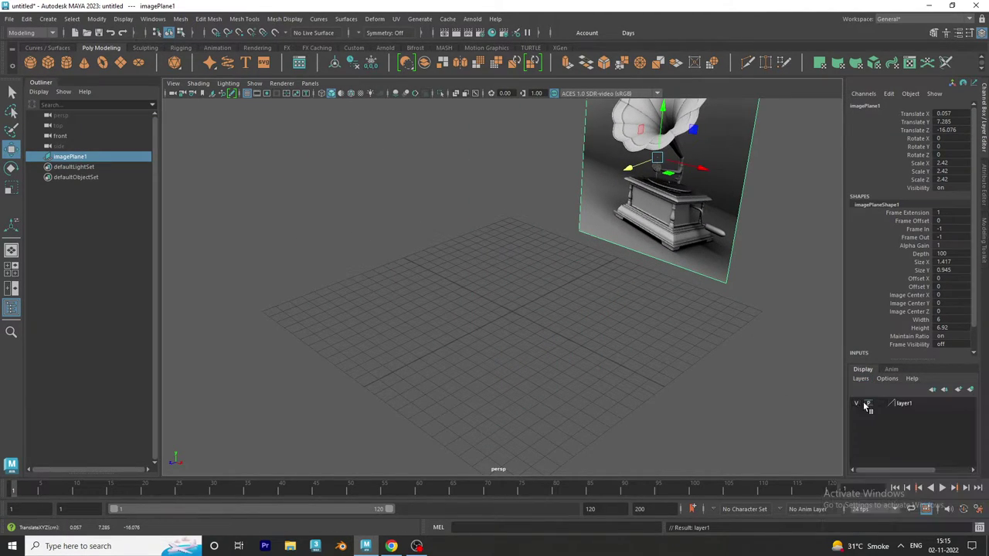
pyautogui.click(878, 403)
pyautogui.click(879, 403)
# - Deselect the plane and show the front and perspective views side by side
pyautogui.press('space')
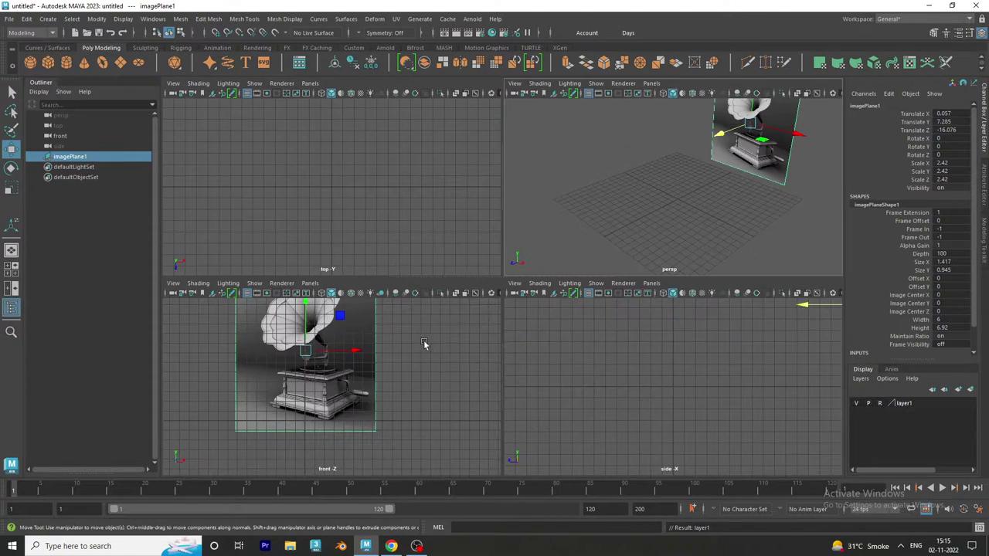
pyautogui.press('space')
pyautogui.scroll(5, 498, 384)
pyautogui.click(762, 387)
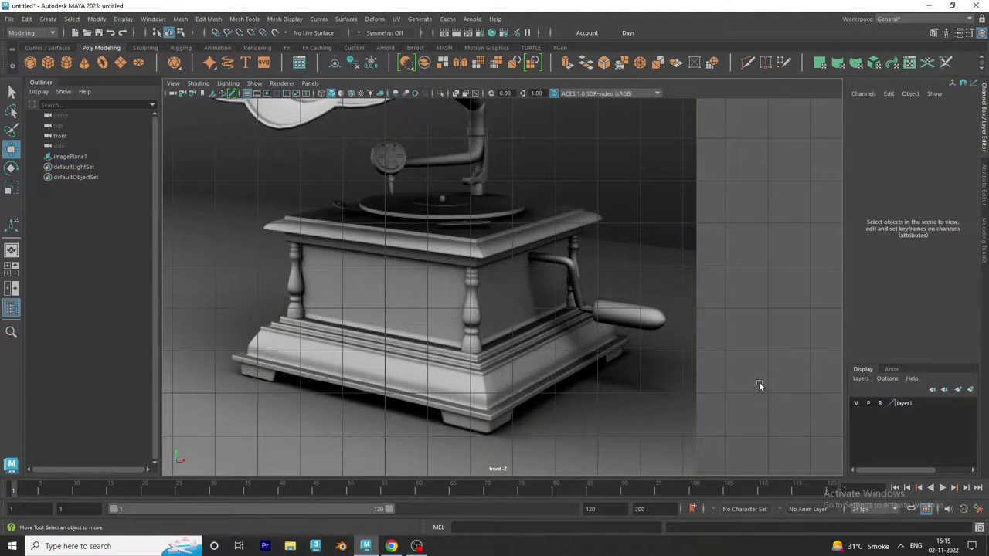
pyautogui.click(11, 288)
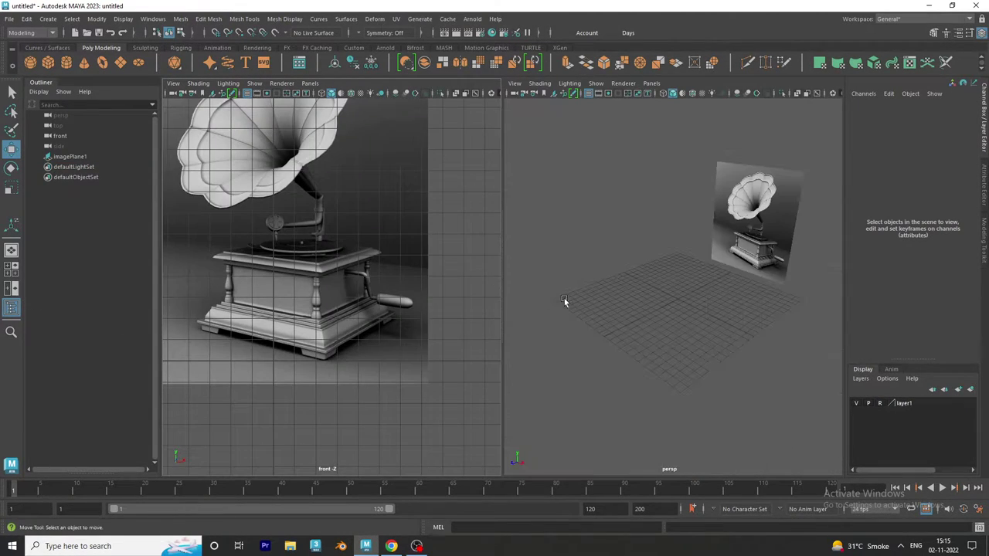
pyautogui.scroll(3, 661, 340)
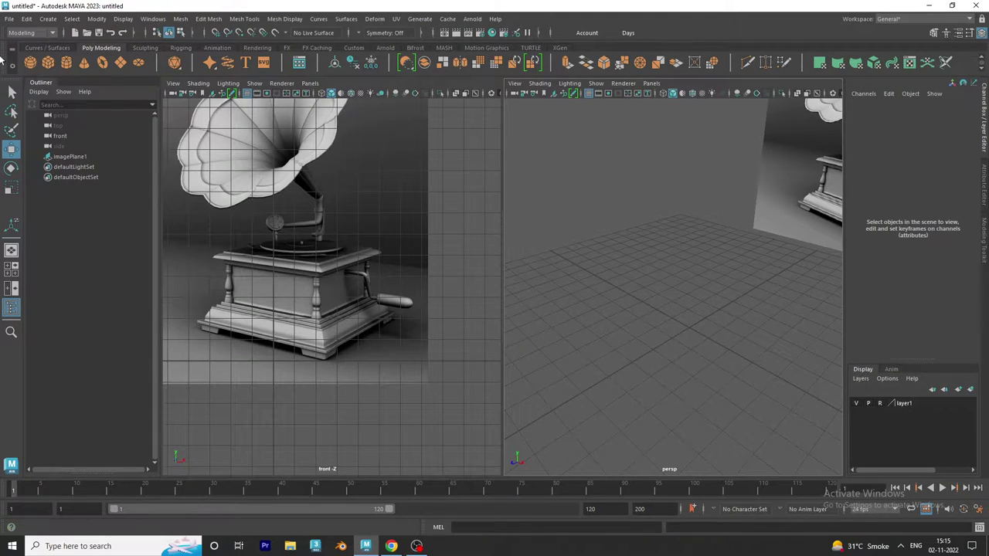
# - Create a polygon cube and move the image plane to the cube's other side along Z, keeping layer1 referenced
pyautogui.click(48, 62)
pyautogui.scroll(2, 601, 319)
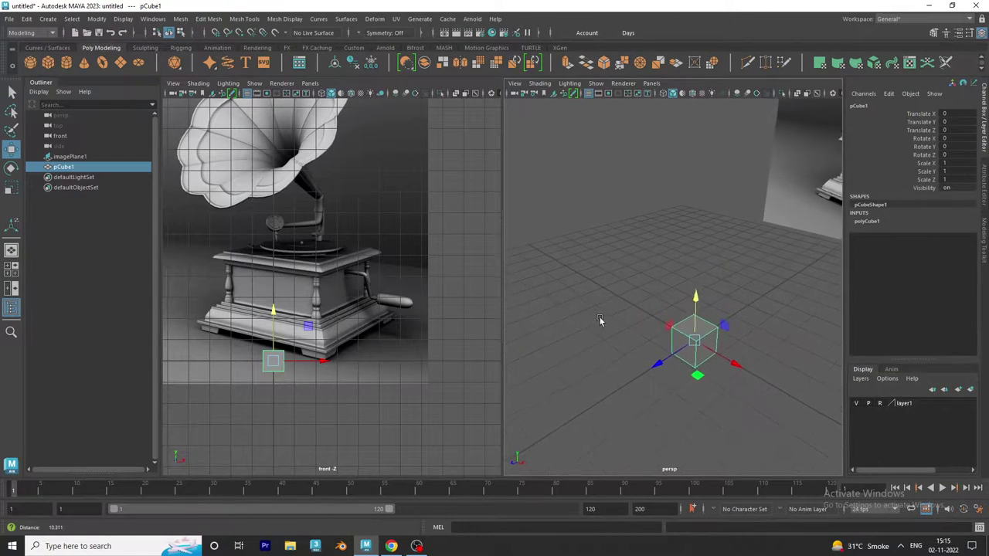
pyautogui.scroll(-3, 764, 368)
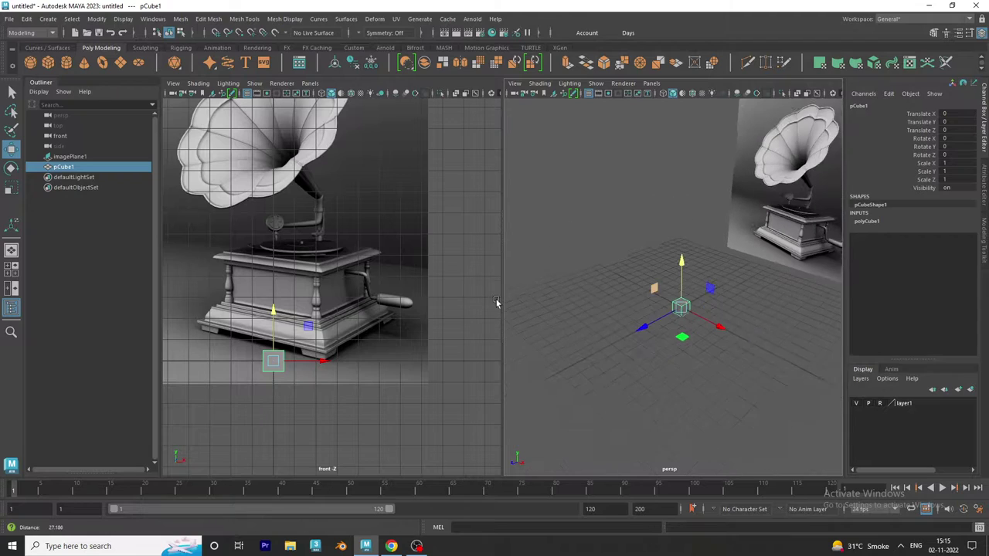
pyautogui.click(787, 213)
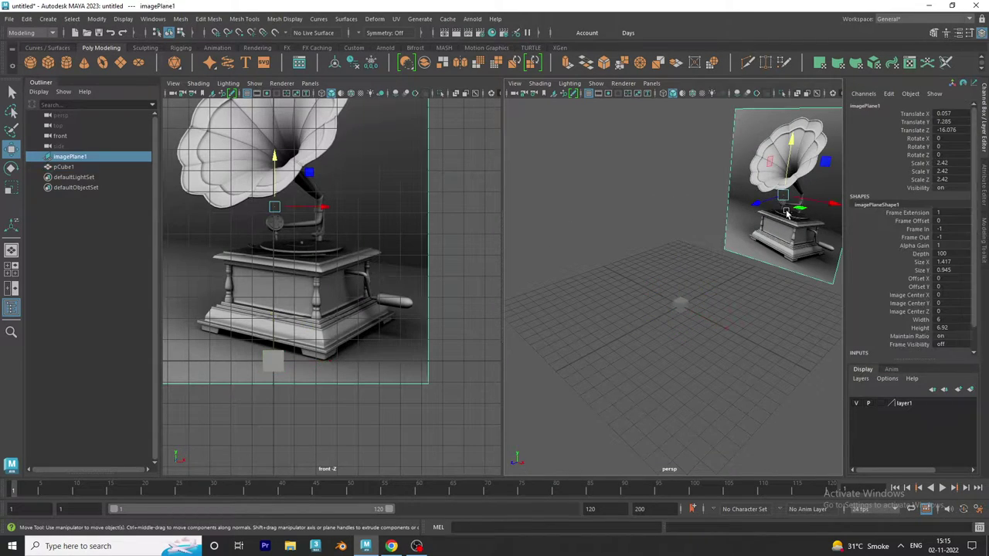
pyautogui.moveTo(765, 205); pyautogui.dragTo(580, 261)
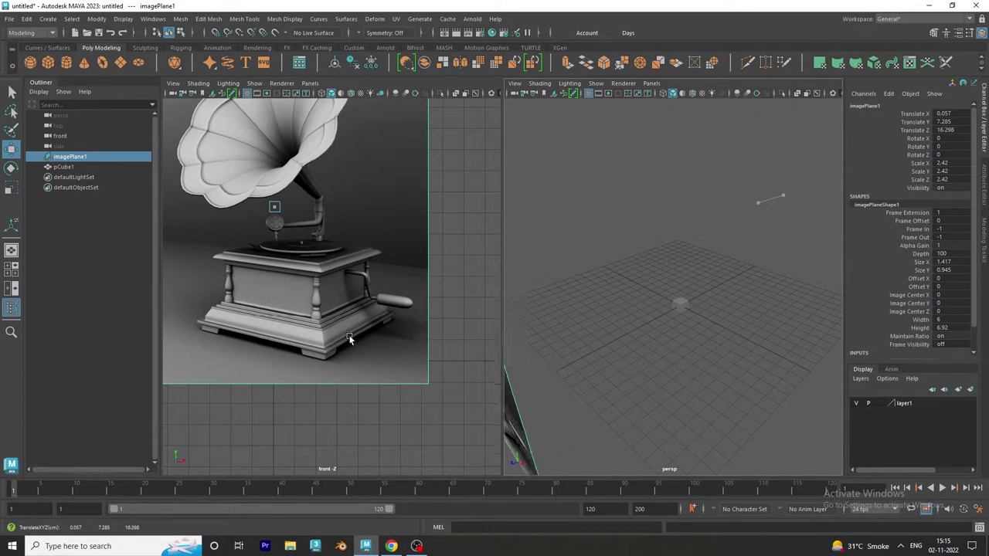
pyautogui.click(884, 404)
pyautogui.click(885, 404)
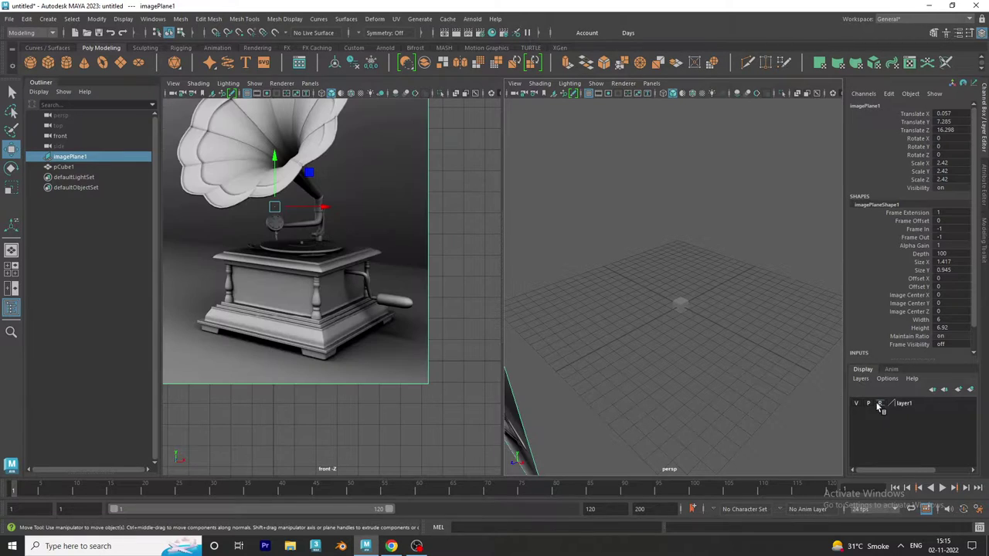
# - Raise the cube slightly above the grid and set its width to 8
pyautogui.keyDown('alt'); pyautogui.moveTo(699, 321); pyautogui.dragTo(765, 368, button='right'); pyautogui.keyUp('alt')
pyautogui.keyDown('alt'); pyautogui.moveTo(765, 368); pyautogui.dragTo(729, 310, button='middle'); pyautogui.keyUp('alt')
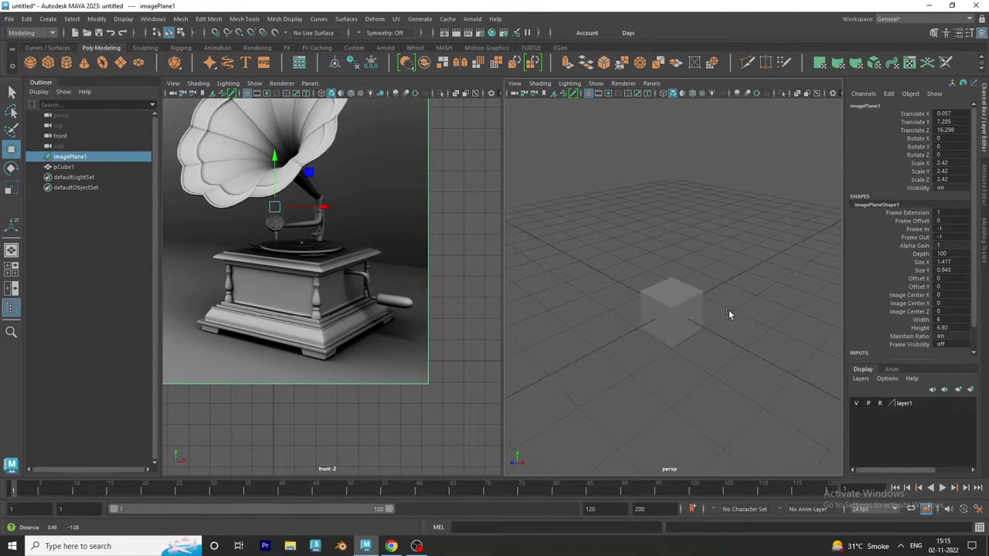
pyautogui.click(662, 305)
pyautogui.moveTo(668, 275); pyautogui.dragTo(673, 251)
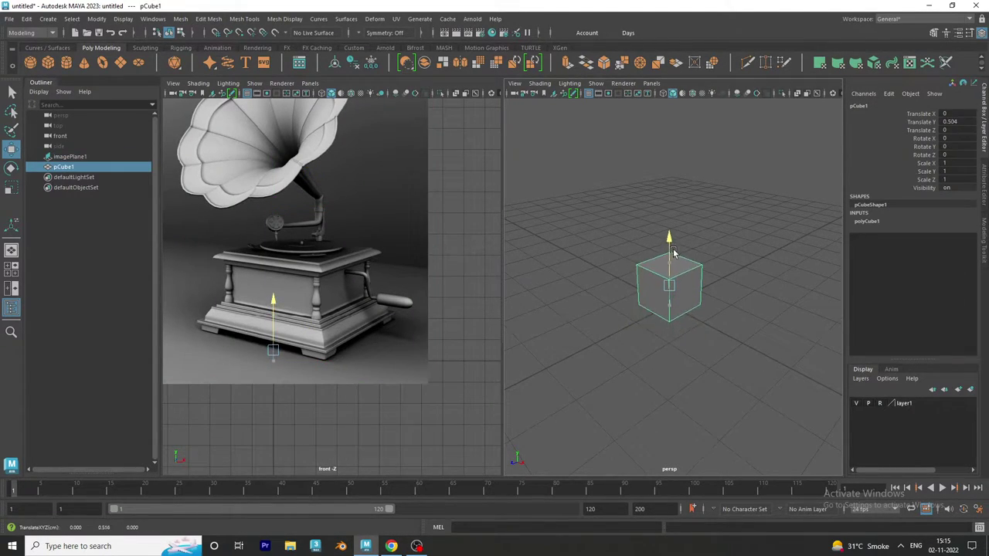
pyautogui.click(888, 223)
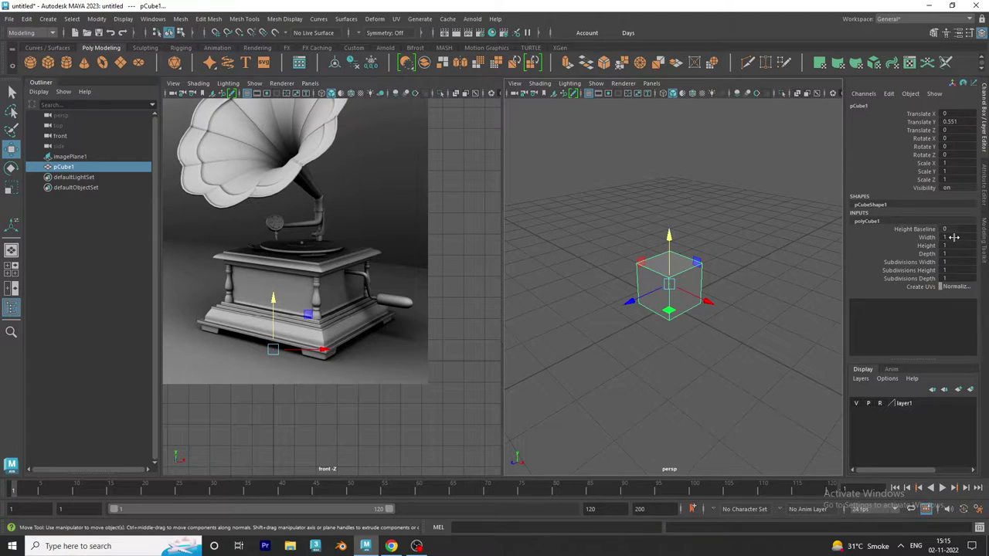
pyautogui.write('8')
pyautogui.press('Return')
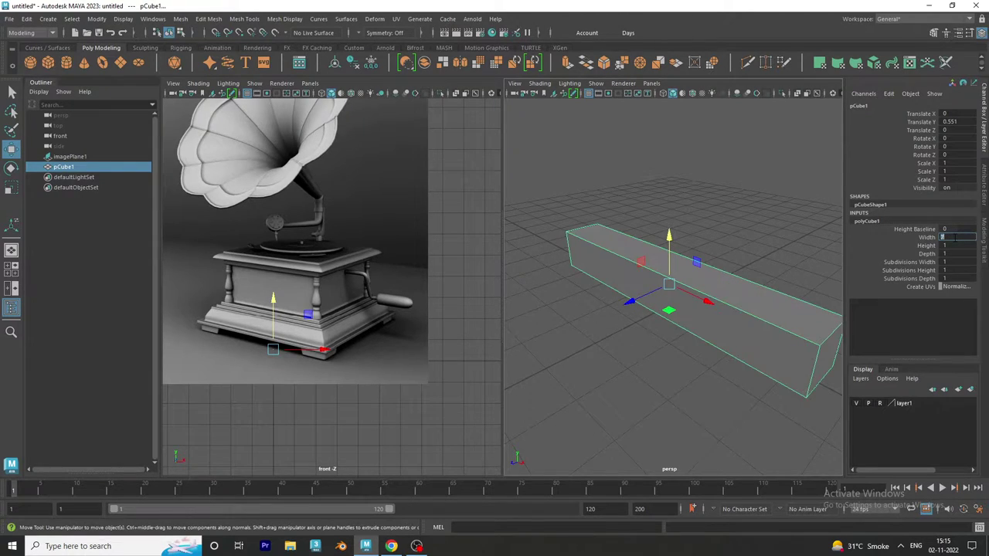
pyautogui.write('8')
pyautogui.press('Return')
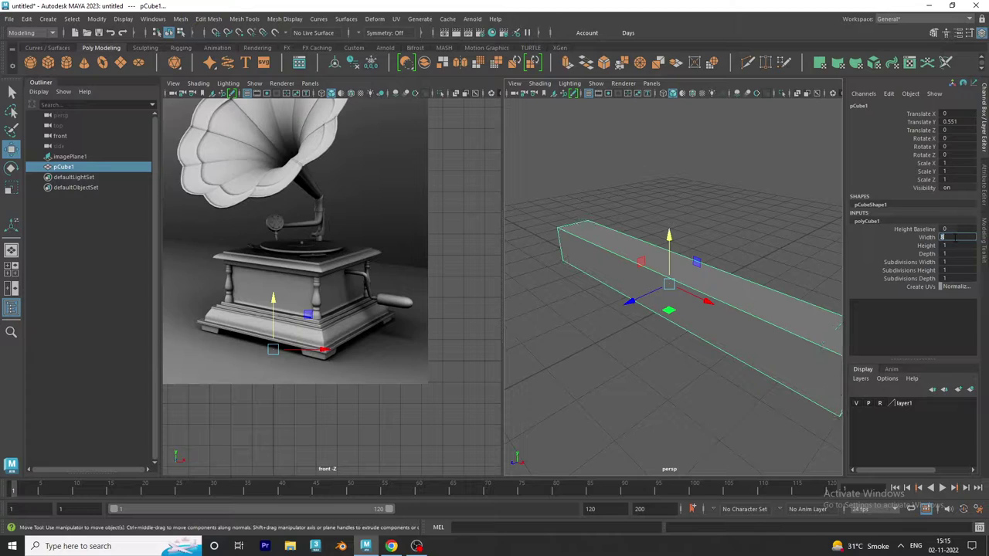
pyautogui.press('f')
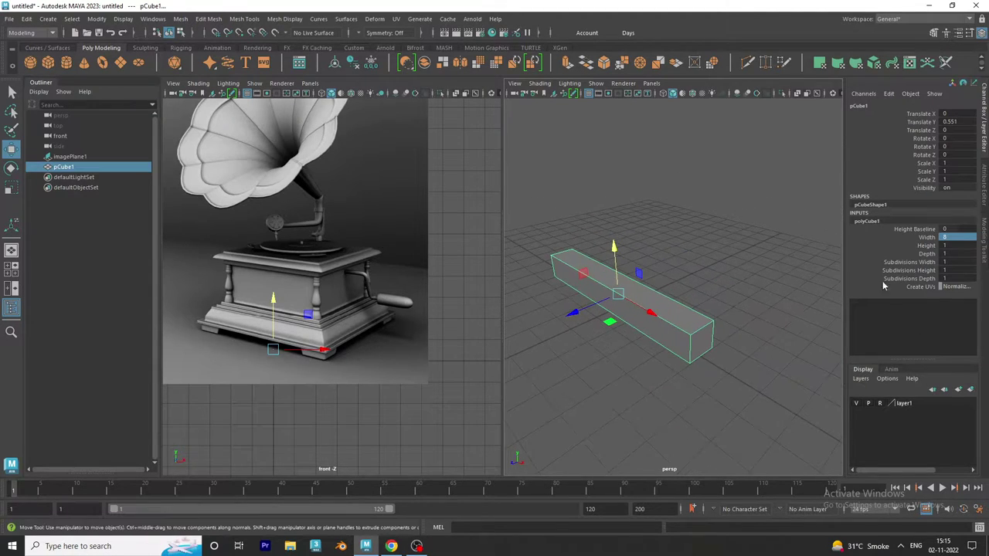
# - Flatten the box to height 0.2 and set its depth to 8
pyautogui.click(957, 245)
pyautogui.press('Return')
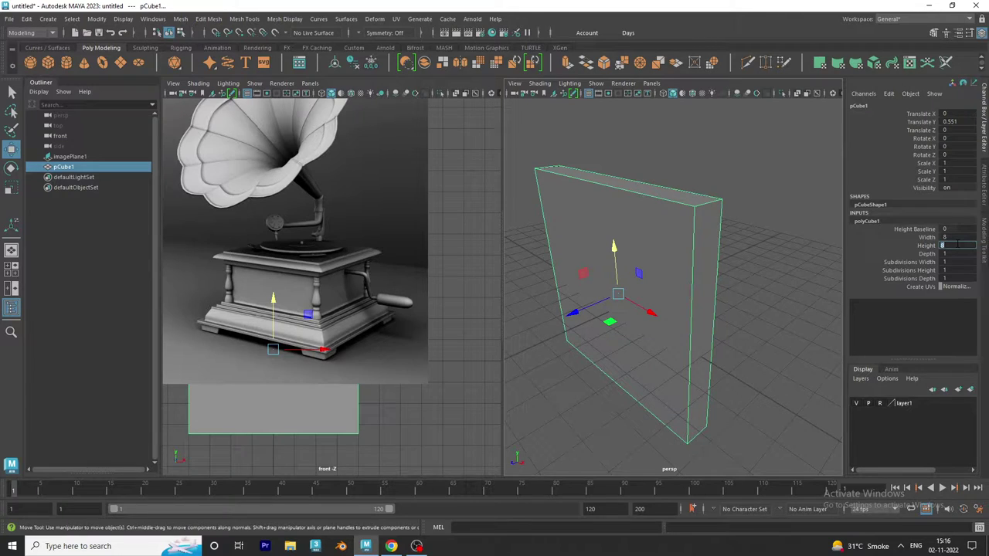
pyautogui.write('0.2')
pyautogui.press('Return')
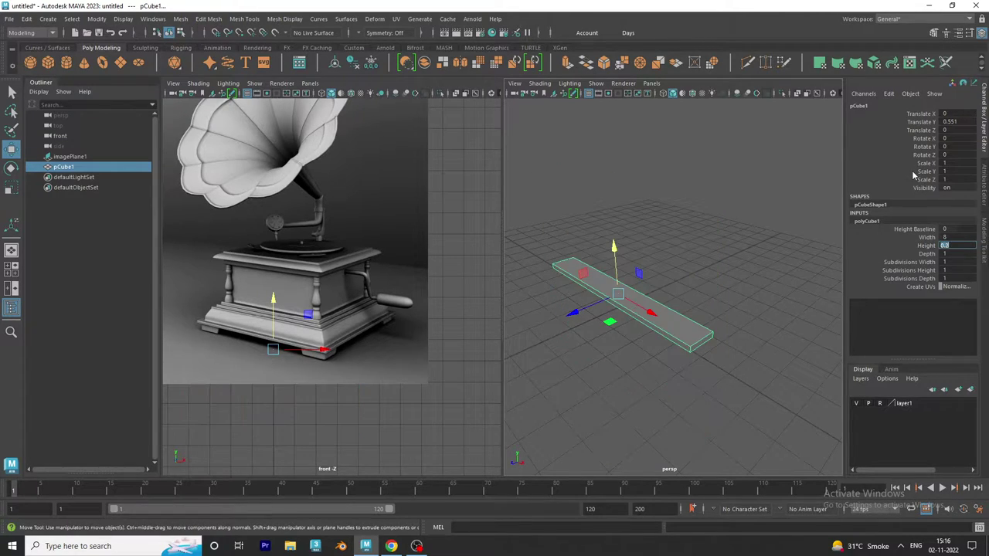
pyautogui.press('Tab')
pyautogui.write('8')
pyautogui.press('Return')
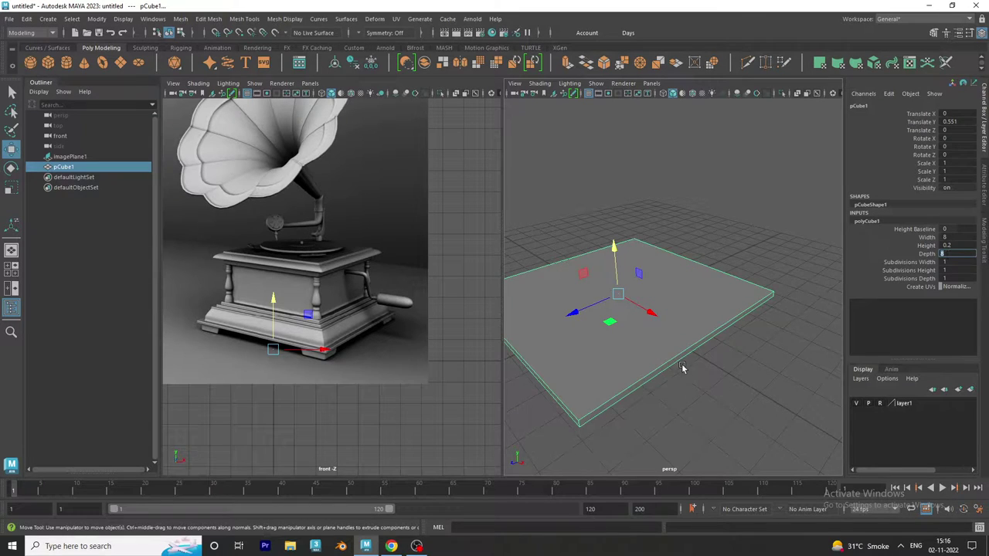
pyautogui.moveTo(682, 368)
pyautogui.keyDown('alt'); pyautogui.mouseDown()
pyautogui.moveTo(654, 342)
pyautogui.moveTo(658, 325)
pyautogui.moveTo(701, 342)
pyautogui.moveTo(672, 376)
pyautogui.moveTo(699, 375)
pyautogui.moveTo(702, 346)
pyautogui.mouseUp(); pyautogui.keyUp('alt')
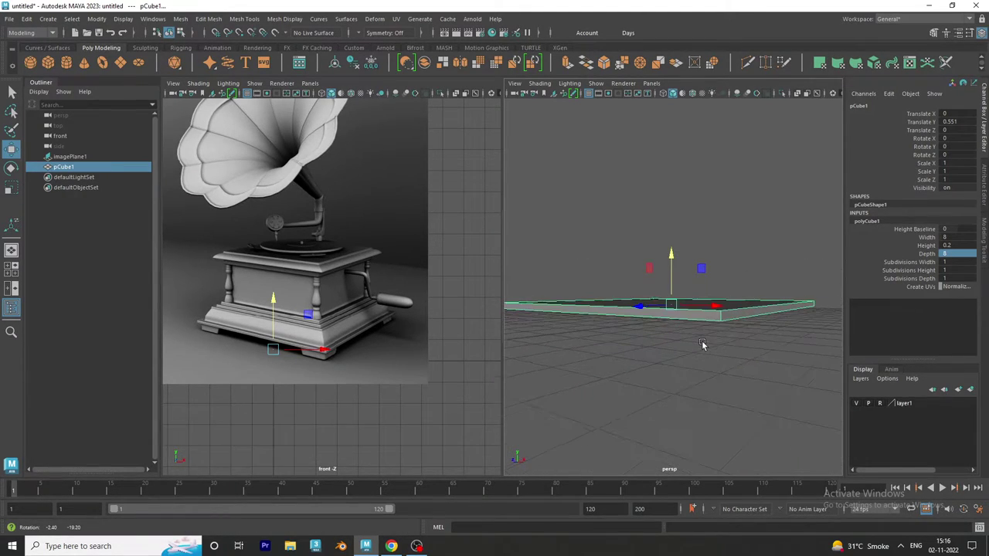
# - Check the slab's 0.2 height against the reference's lower base corner
pyautogui.click(951, 246)
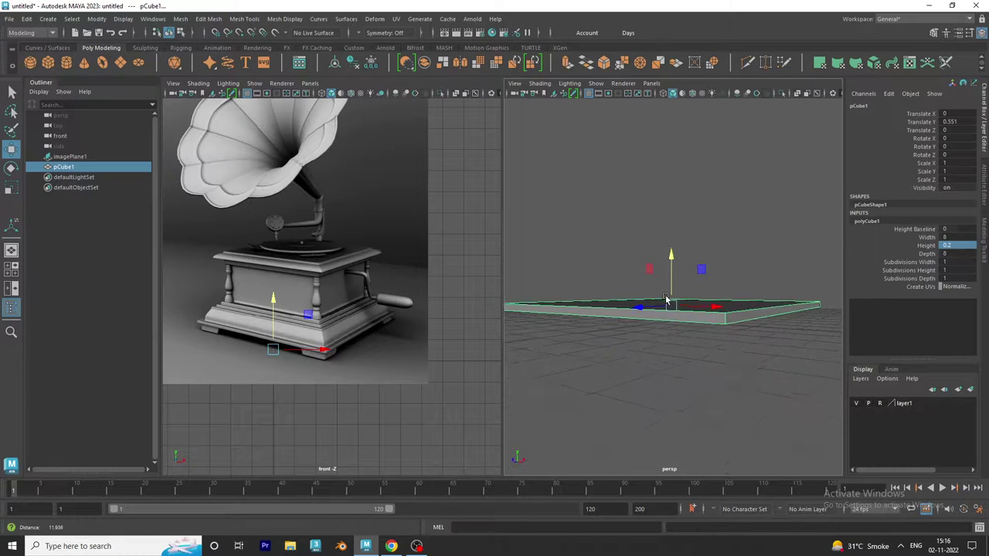
pyautogui.moveTo(561, 430)
pyautogui.keyDown('alt'); pyautogui.mouseDown(button='middle')
pyautogui.moveTo(503, 265)
pyautogui.moveTo(636, 291)
pyautogui.mouseUp(button='middle'); pyautogui.keyUp('alt')
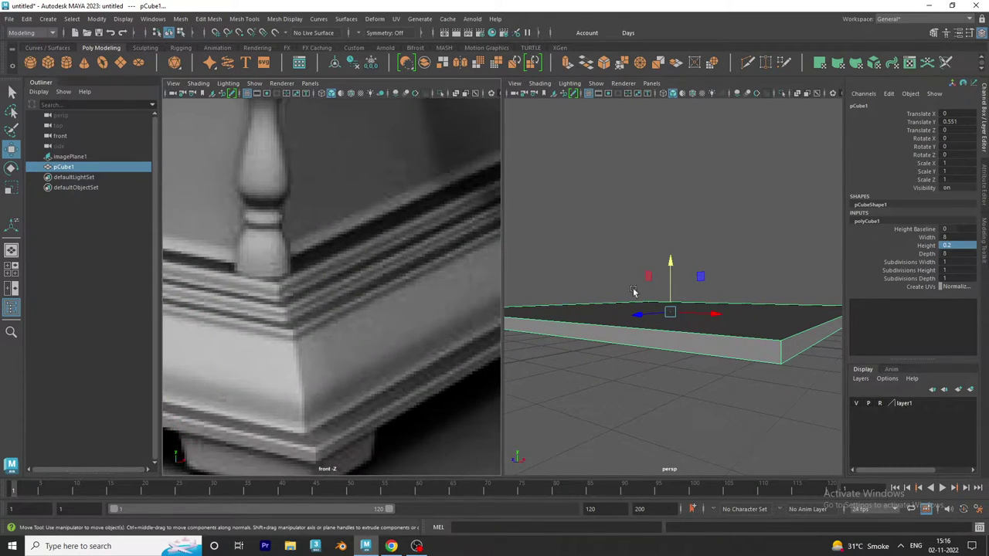
pyautogui.keyDown('alt'); pyautogui.moveTo(636, 291); pyautogui.dragTo(722, 336); pyautogui.keyUp('alt')
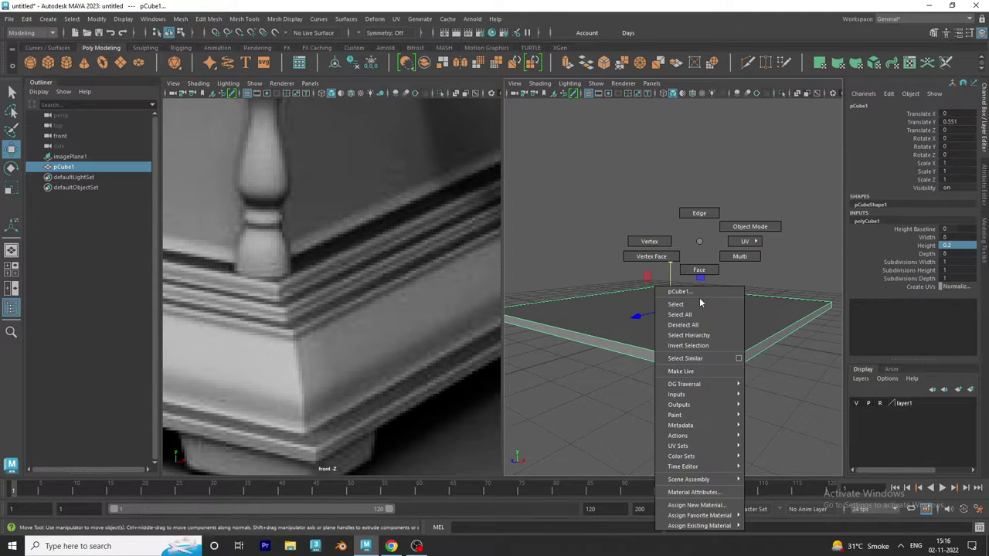
pyautogui.moveTo(699, 301); pyautogui.dragTo(707, 287, button='right')
# - Select the slab's top face and extrude it, undoing a trial inset
pyautogui.moveTo(635, 304); pyautogui.dragTo(641, 273, button='right')
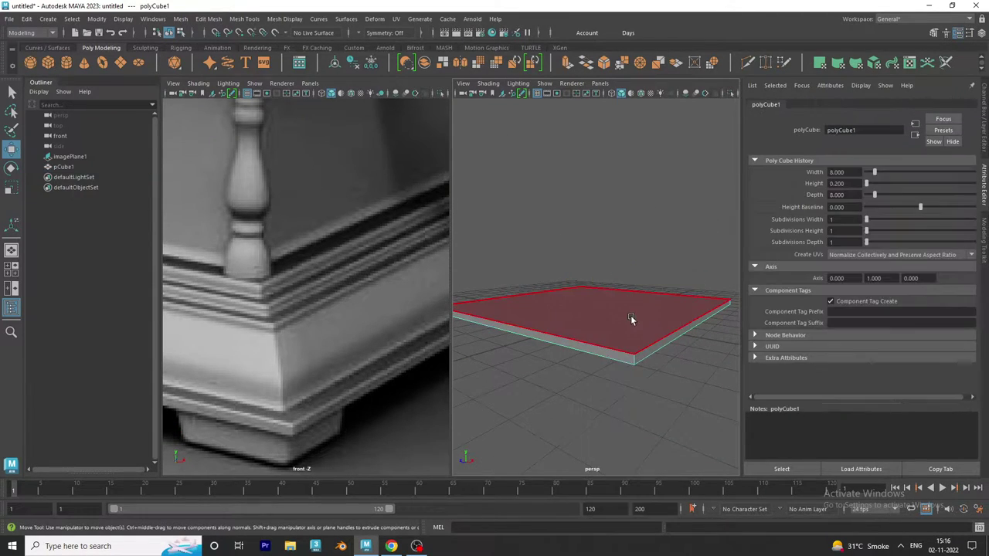
pyautogui.click(622, 330)
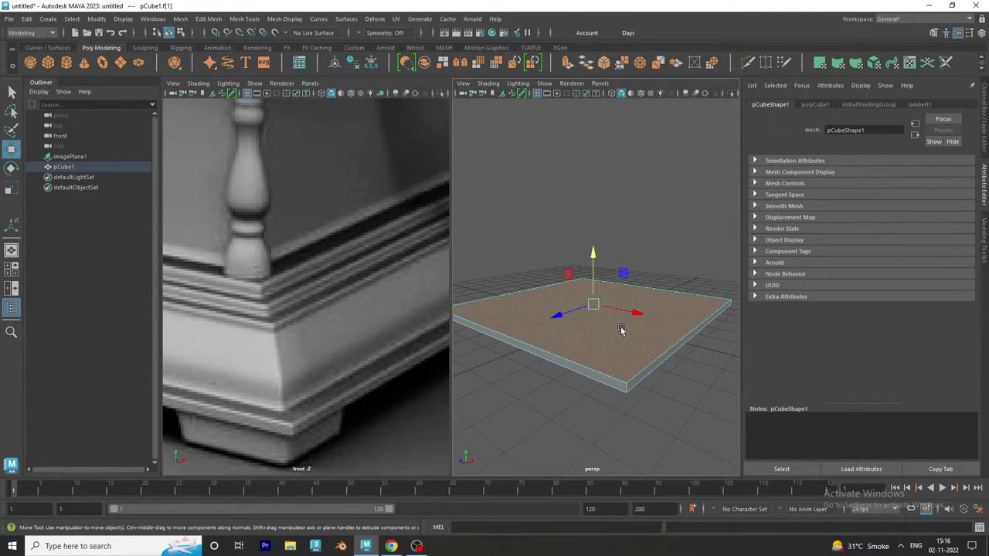
pyautogui.click(567, 64)
pyautogui.press('r')
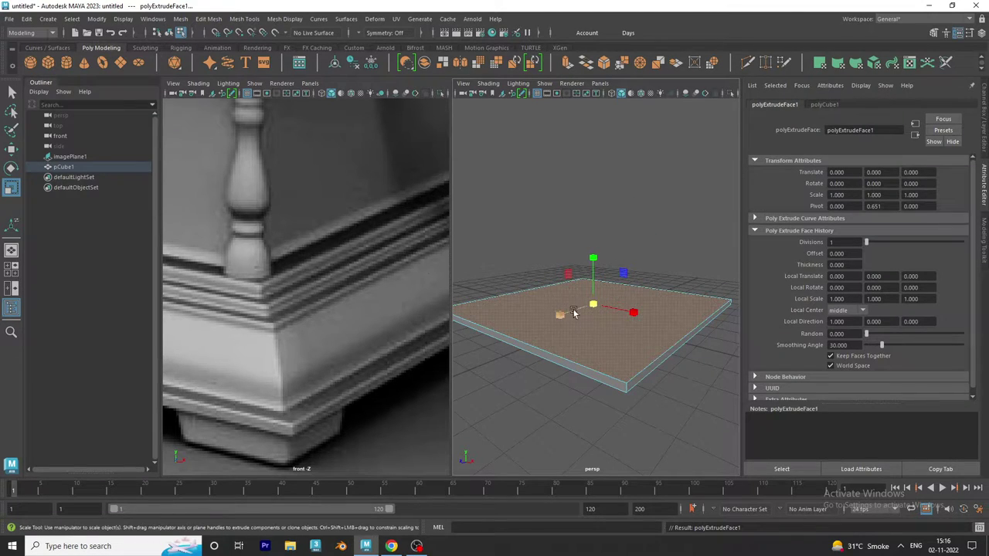
pyautogui.moveTo(592, 304); pyautogui.dragTo(585, 294)
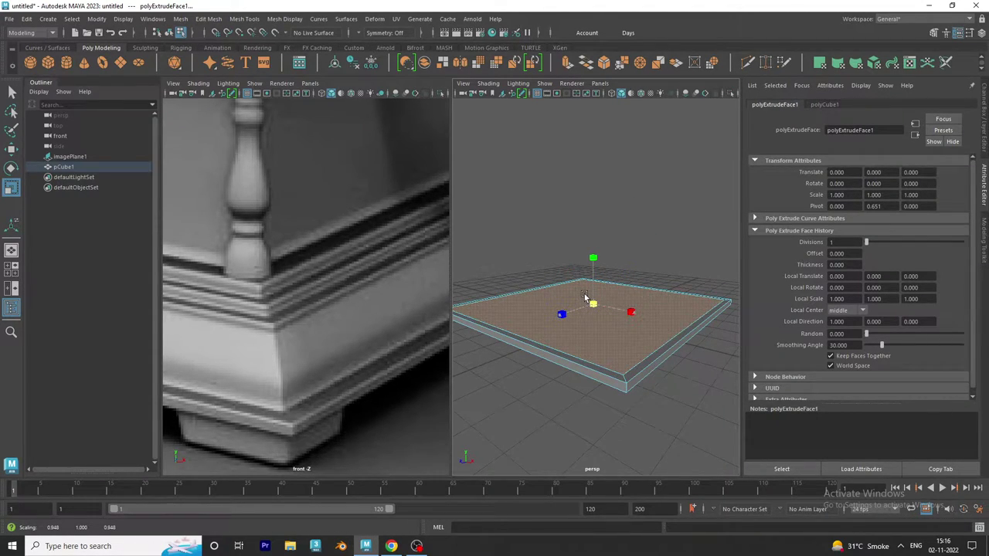
pyautogui.hotkey('ctrl', 'z')
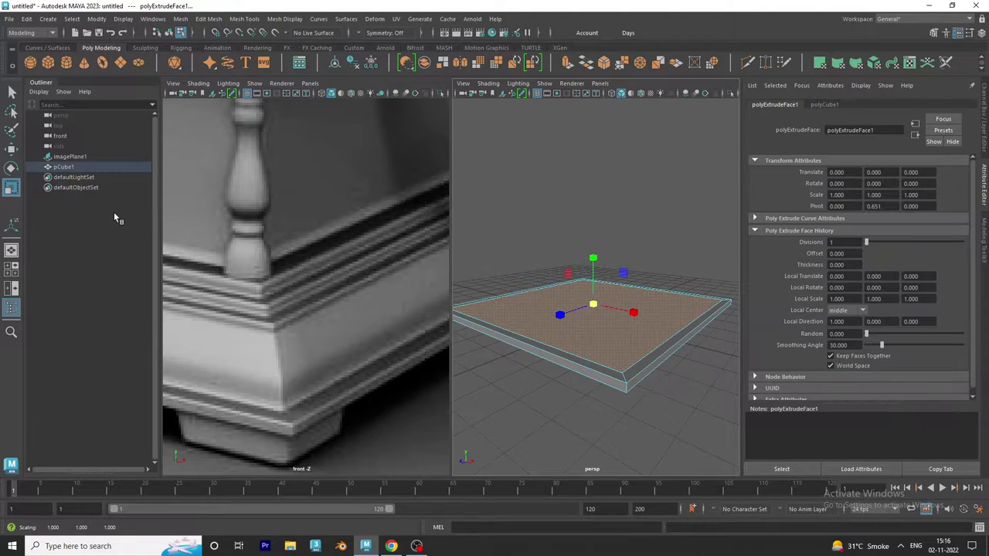
# - Extrude the top face again and raise it to form a side band
pyautogui.click(567, 63)
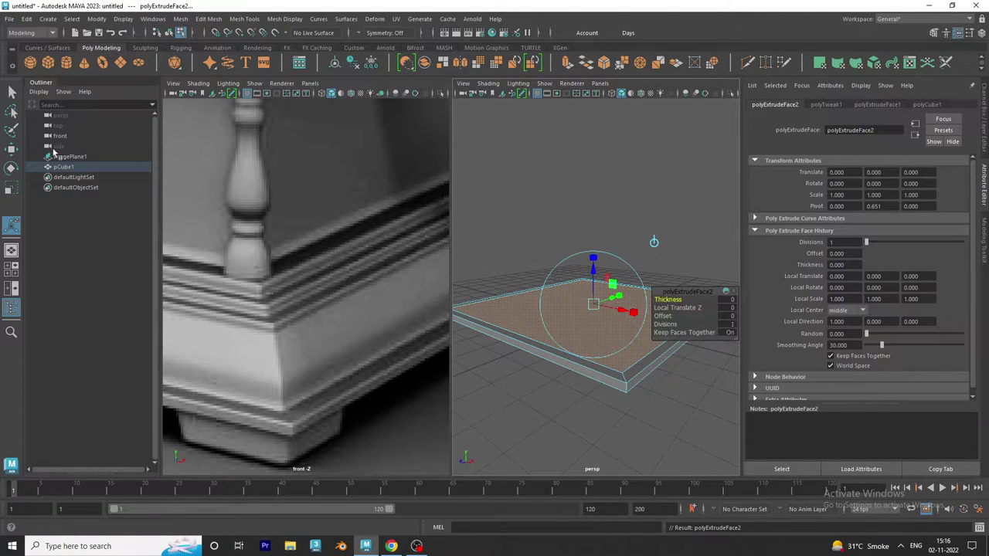
pyautogui.click(11, 148)
pyautogui.scroll(2, 538, 283)
pyautogui.scroll(3, 548, 294)
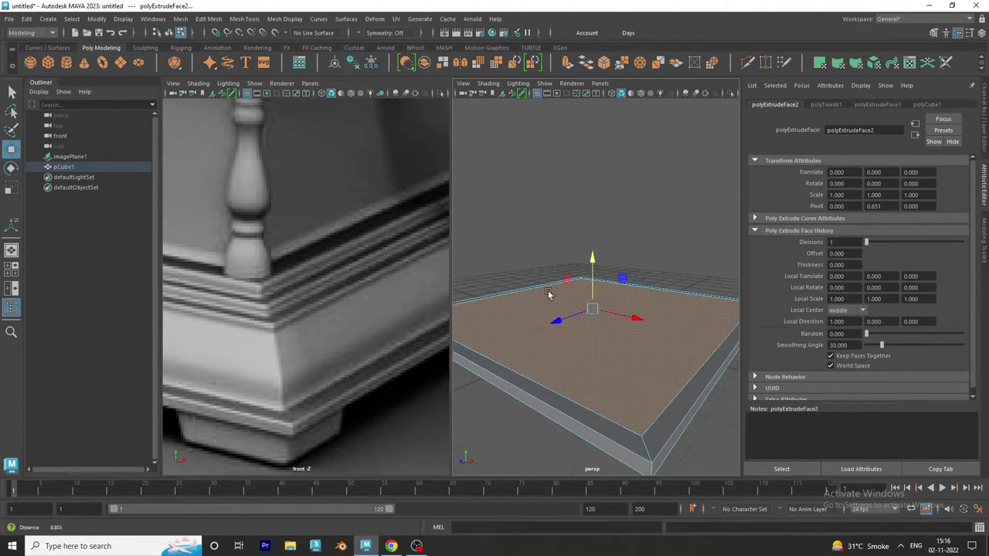
pyautogui.moveTo(592, 282); pyautogui.dragTo(592, 272)
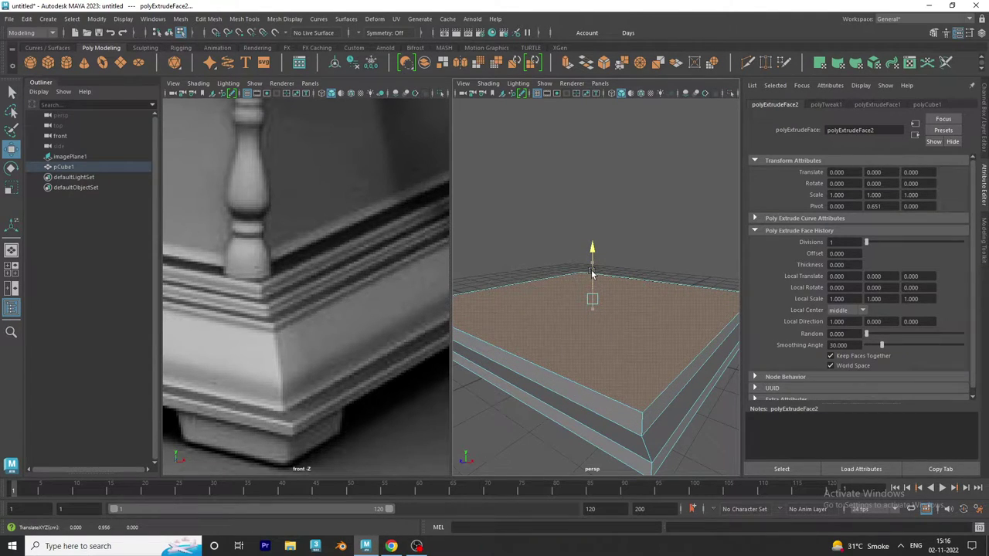
# - Extrude a taller band and taper its top face inward
pyautogui.click(567, 63)
pyautogui.moveTo(592, 265); pyautogui.dragTo(590, 236)
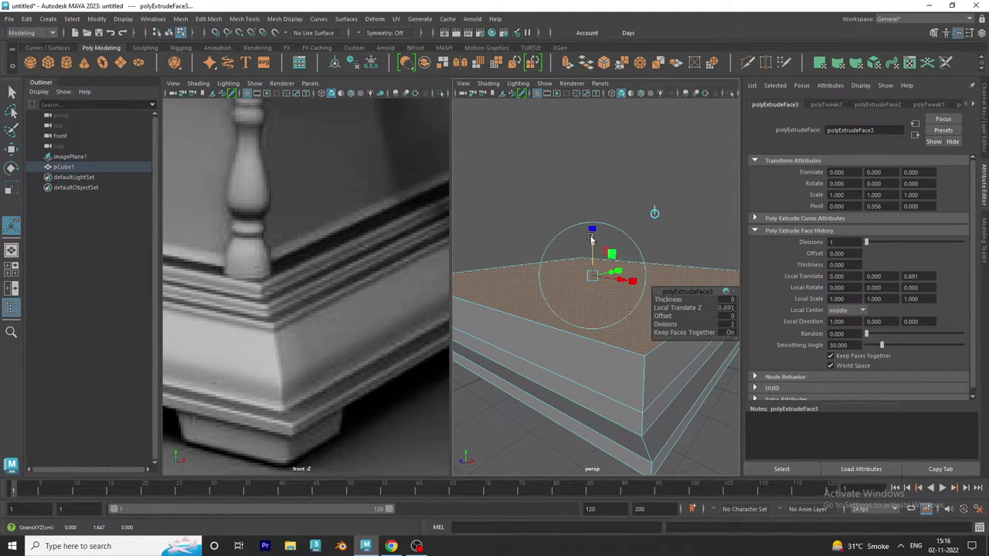
pyautogui.press('r')
pyautogui.moveTo(585, 274); pyautogui.dragTo(579, 272)
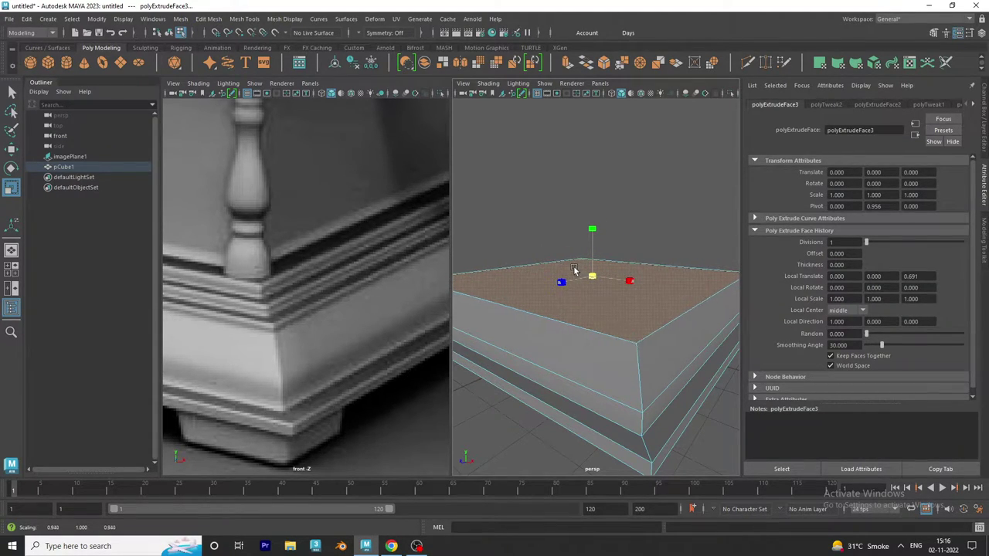
pyautogui.moveTo(579, 272); pyautogui.dragTo(585, 252)
pyautogui.press('w')
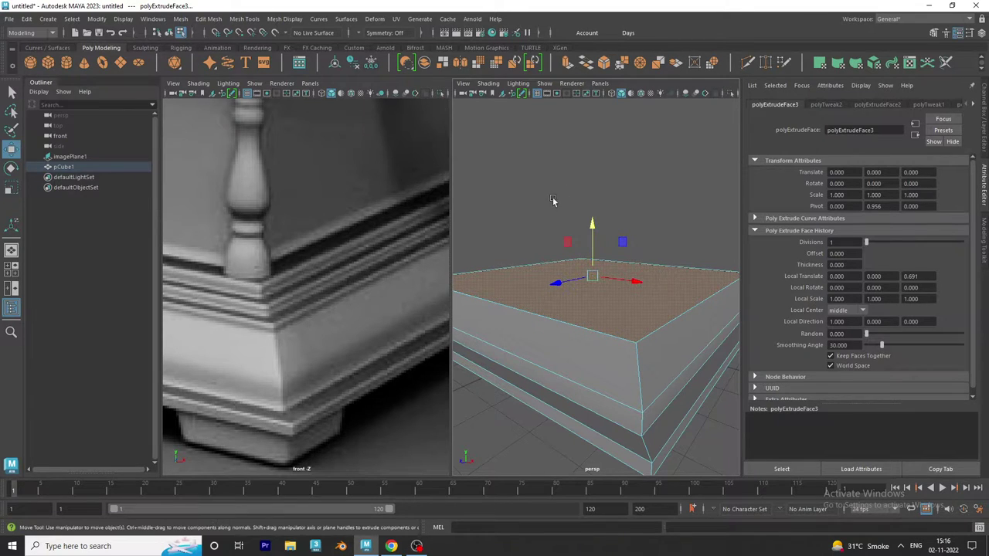
pyautogui.scroll(-2, 591, 228)
pyautogui.scroll(-4, 591, 228)
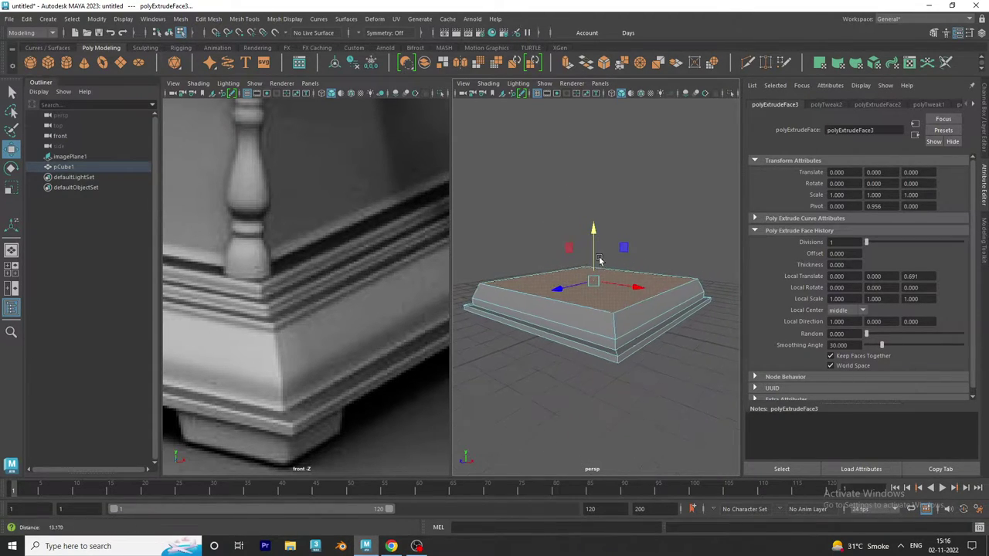
pyautogui.moveTo(591, 232)
pyautogui.keyDown('alt'); pyautogui.mouseDown()
pyautogui.moveTo(555, 253)
pyautogui.moveTo(584, 247)
pyautogui.mouseUp(); pyautogui.keyUp('alt')
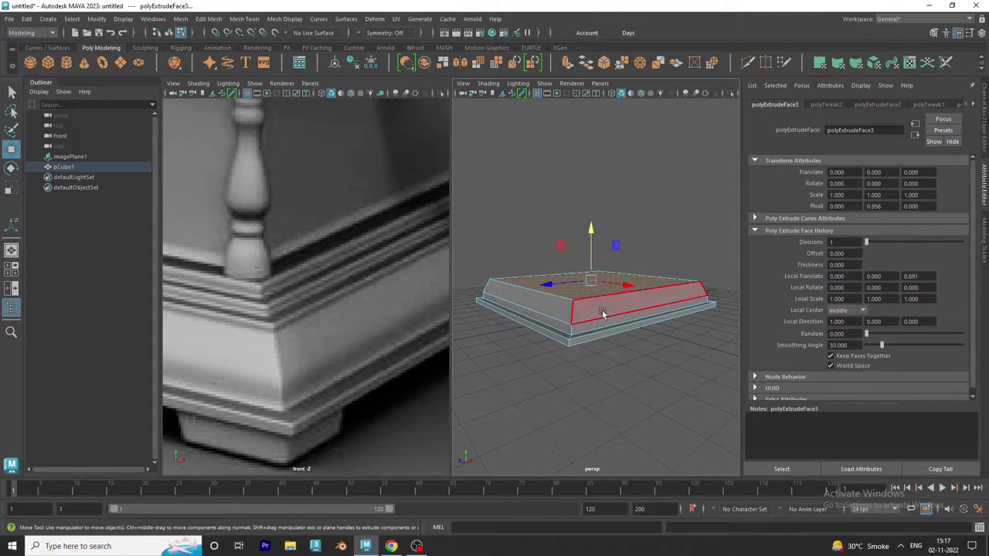
pyautogui.keyDown('alt'); pyautogui.moveTo(586, 288); pyautogui.dragTo(581, 292); pyautogui.keyUp('alt')
pyautogui.scroll(2, 564, 279)
pyautogui.scroll(1, 564, 280)
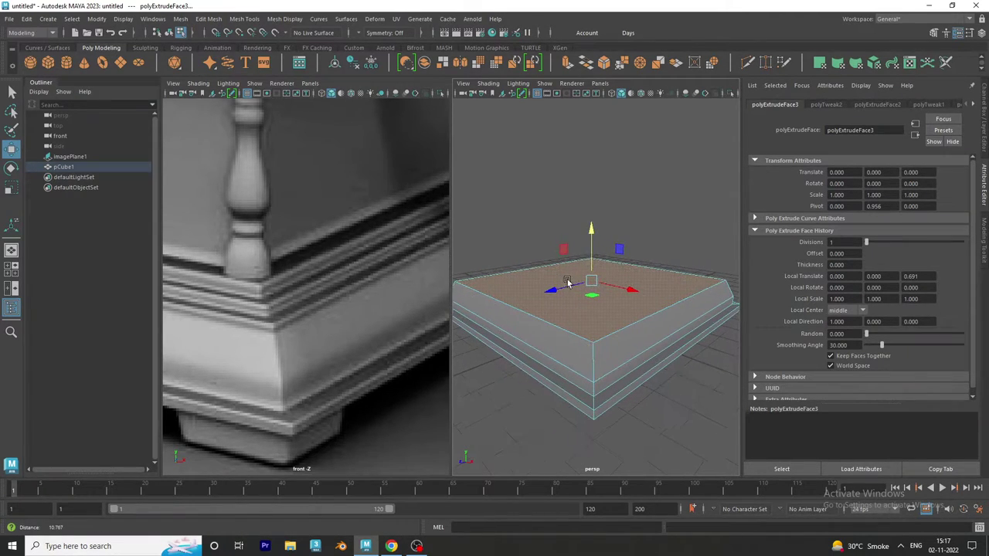
# - Extrude and raise another thin band, then extrude and shrink the top face slightly inward
pyautogui.click(568, 62)
pyautogui.moveTo(586, 243)
pyautogui.mouseDown()
pyautogui.moveTo(537, 284)
pyautogui.moveTo(580, 292)
pyautogui.mouseUp()
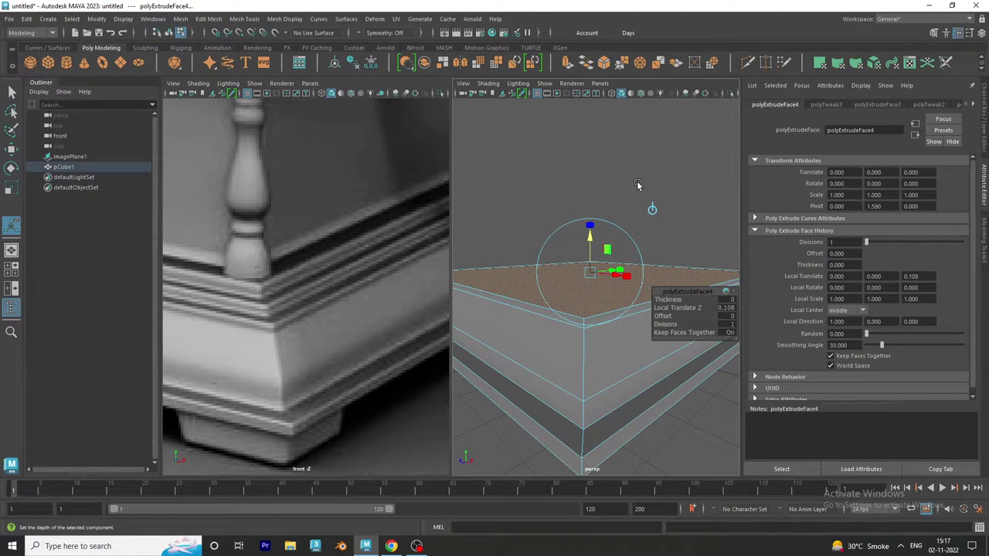
pyautogui.moveTo(587, 240); pyautogui.dragTo(591, 239)
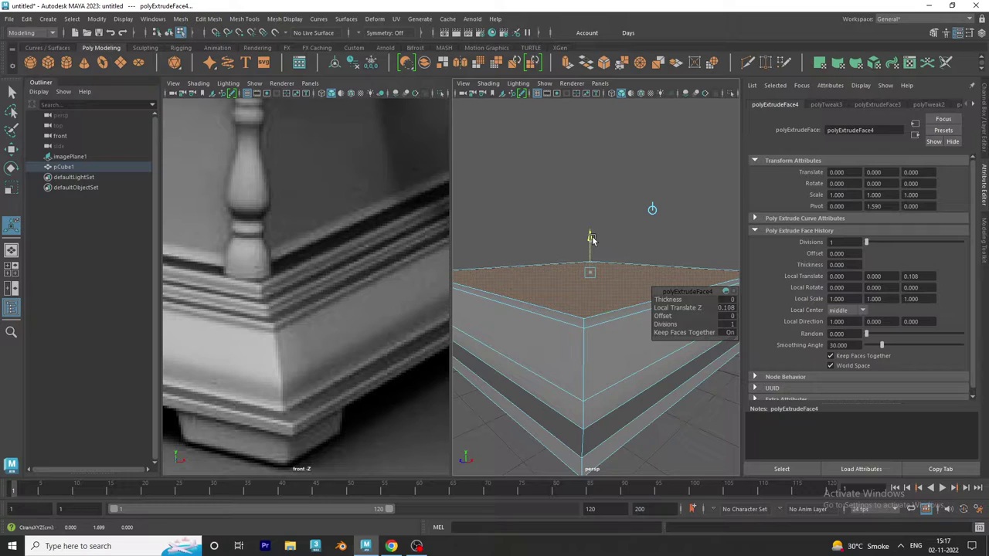
pyautogui.moveTo(591, 239); pyautogui.dragTo(591, 232)
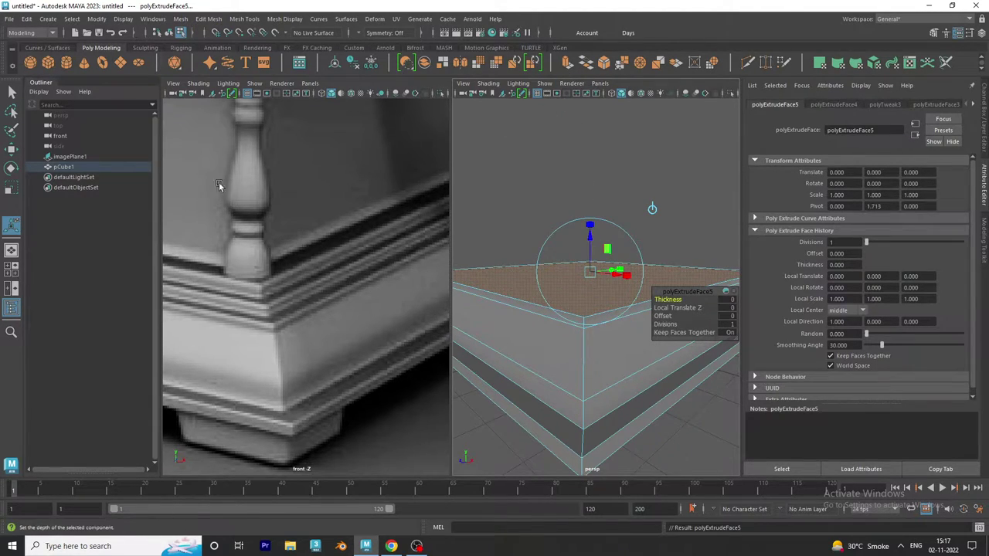
pyautogui.press('r')
pyautogui.hotkey('ctrl', 'e')
pyautogui.moveTo(592, 275)
pyautogui.mouseDown()
pyautogui.moveTo(591, 287)
pyautogui.moveTo(591, 277)
pyautogui.mouseUp()
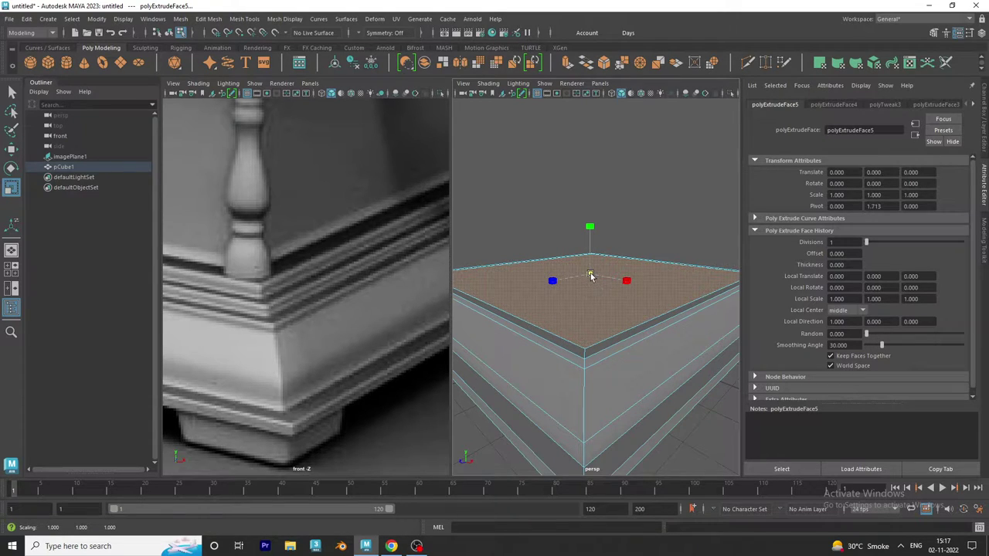
# - Extrude the top face again and raise it into another band
pyautogui.click(566, 63)
pyautogui.press('w')
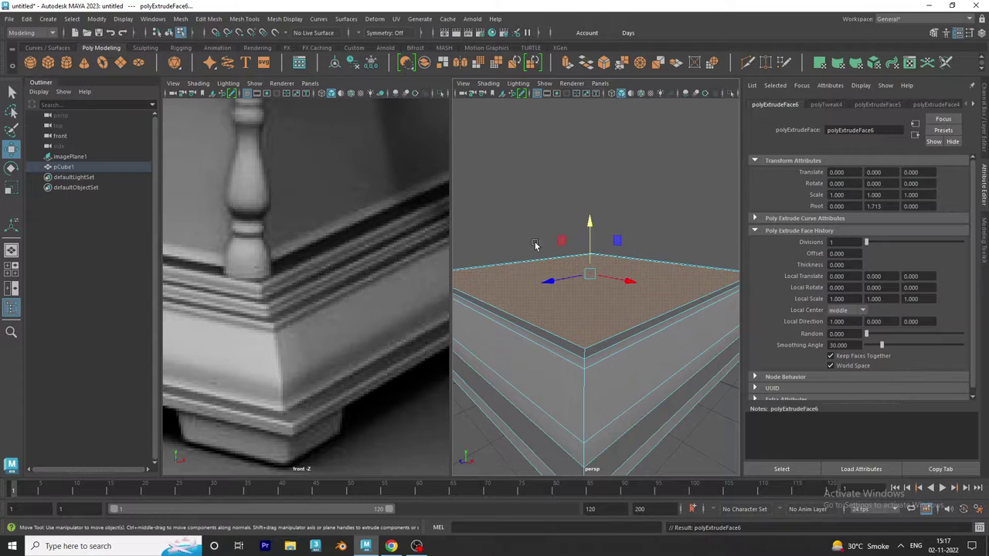
pyautogui.moveTo(590, 243); pyautogui.dragTo(594, 237)
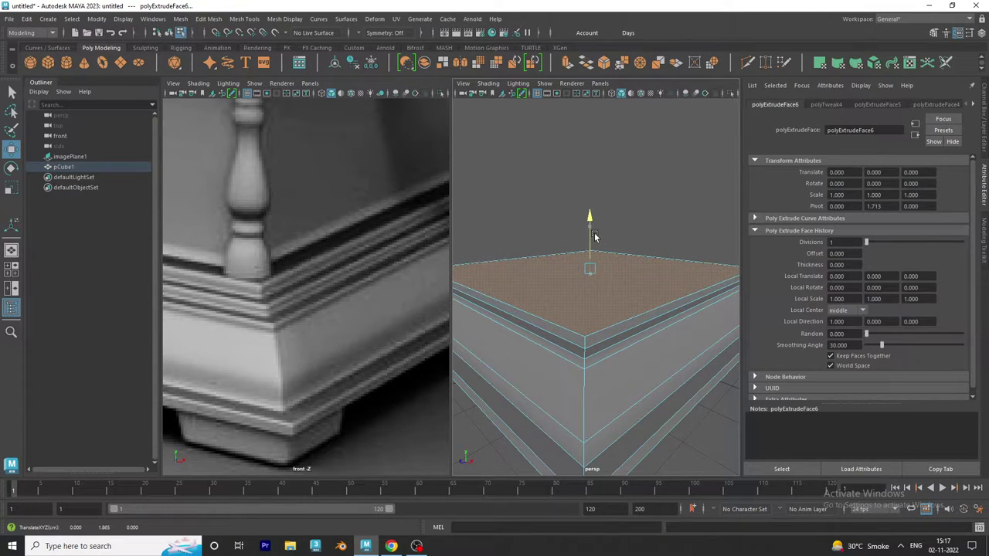
pyautogui.keyDown('alt'); pyautogui.moveTo(592, 263); pyautogui.dragTo(587, 288); pyautogui.keyUp('alt')
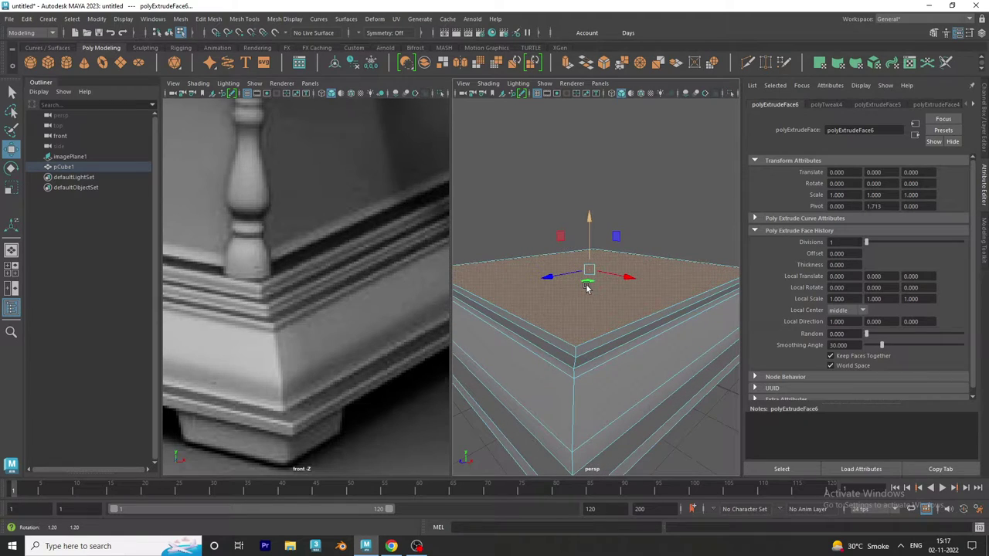
pyautogui.moveTo(588, 241)
pyautogui.mouseDown()
pyautogui.moveTo(570, 275)
pyautogui.moveTo(558, 272)
pyautogui.moveTo(581, 279)
pyautogui.mouseUp()
pyautogui.moveTo(587, 223); pyautogui.dragTo(588, 219)
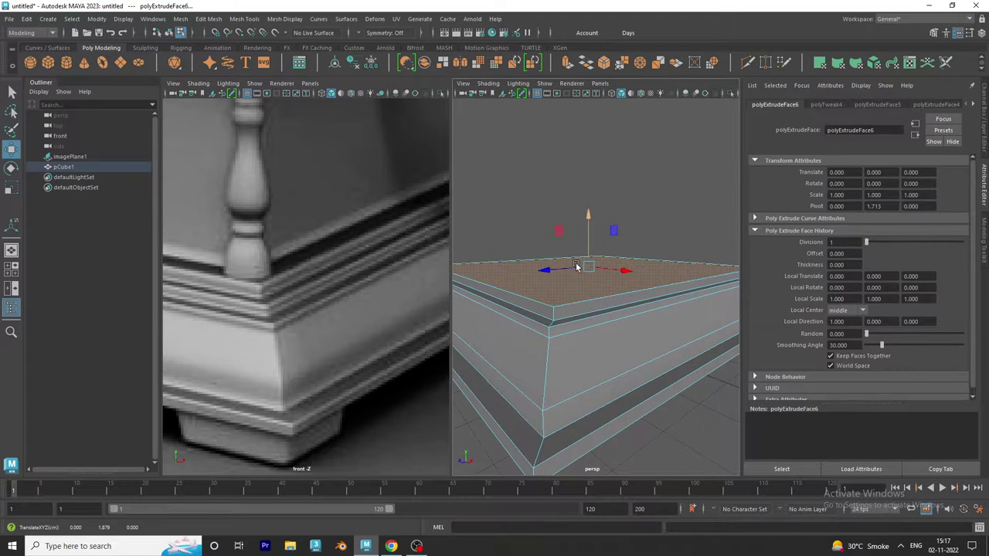
pyautogui.keyDown('alt'); pyautogui.moveTo(576, 268); pyautogui.dragTo(578, 269); pyautogui.keyUp('alt')
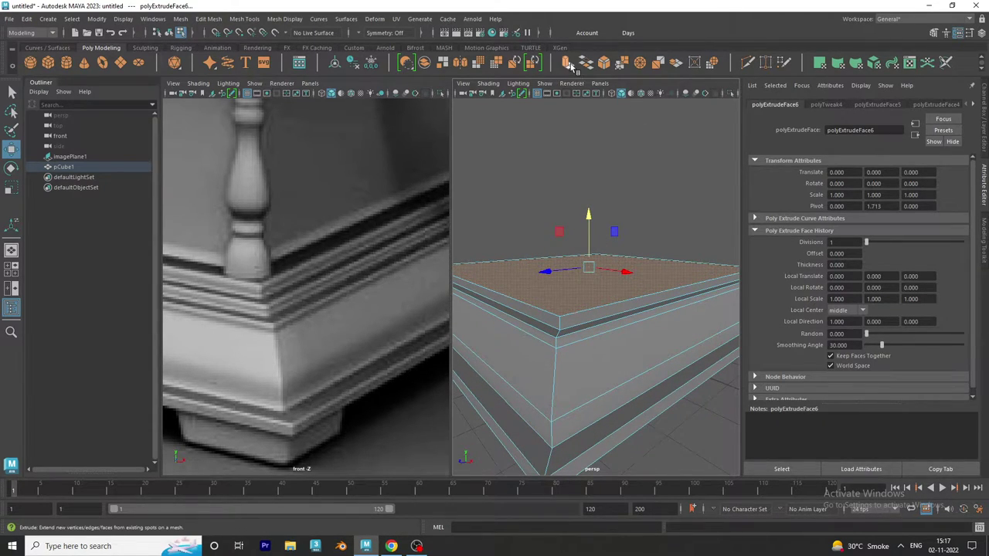
# - Extrude the top face and scale it inward, leaving a border
pyautogui.hotkey('ctrl', 'e')
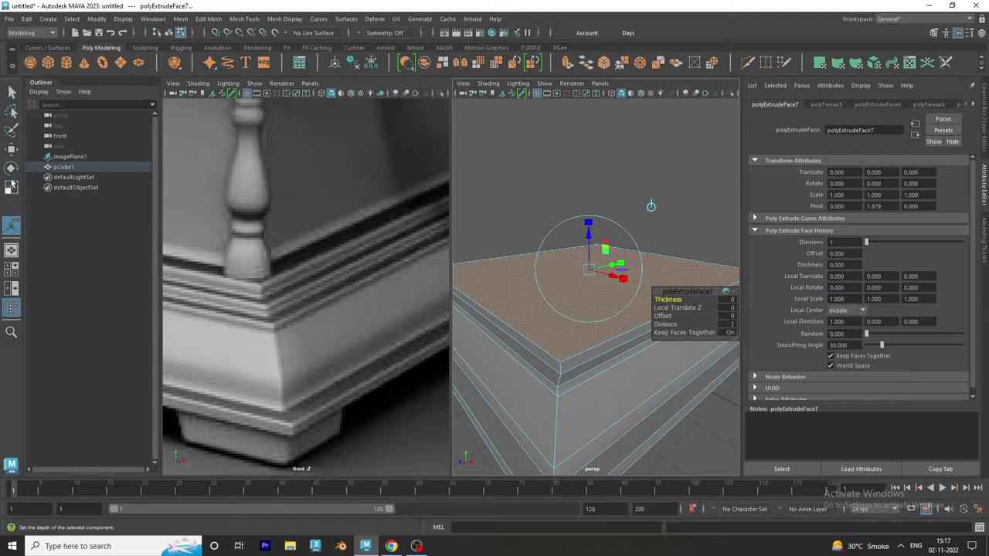
pyautogui.click(10, 185)
pyautogui.moveTo(577, 274); pyautogui.dragTo(585, 268)
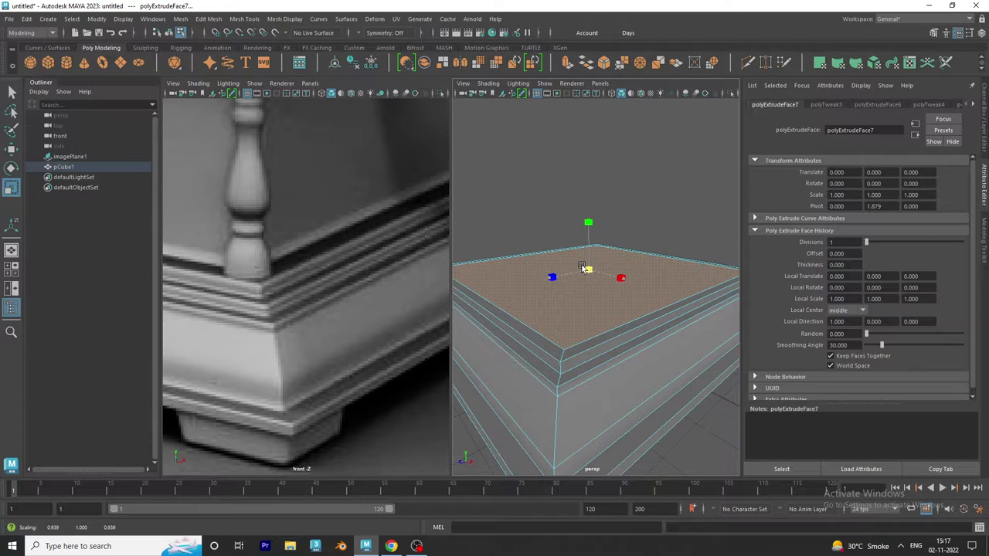
pyautogui.keyDown('alt'); pyautogui.moveTo(602, 294); pyautogui.dragTo(589, 306); pyautogui.keyUp('alt')
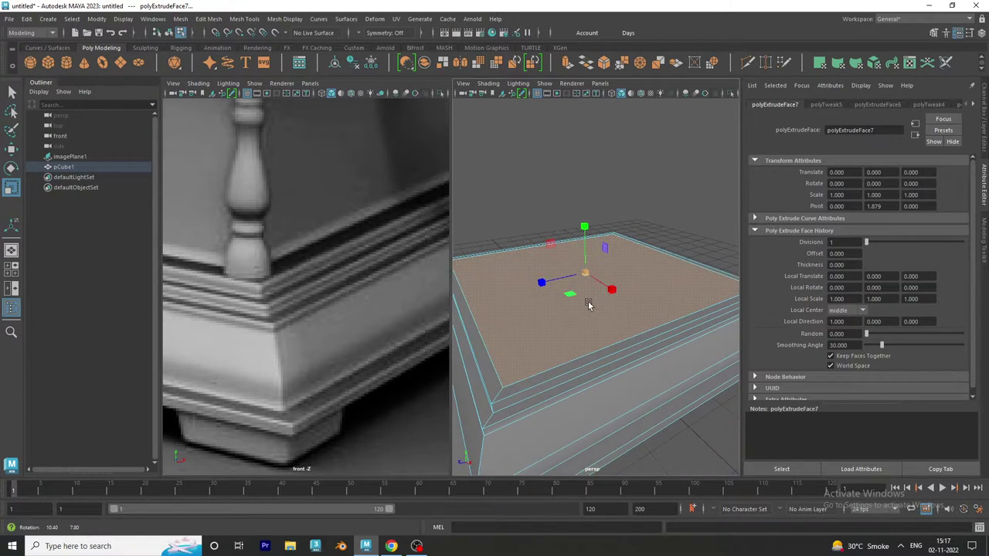
pyautogui.click(584, 273)
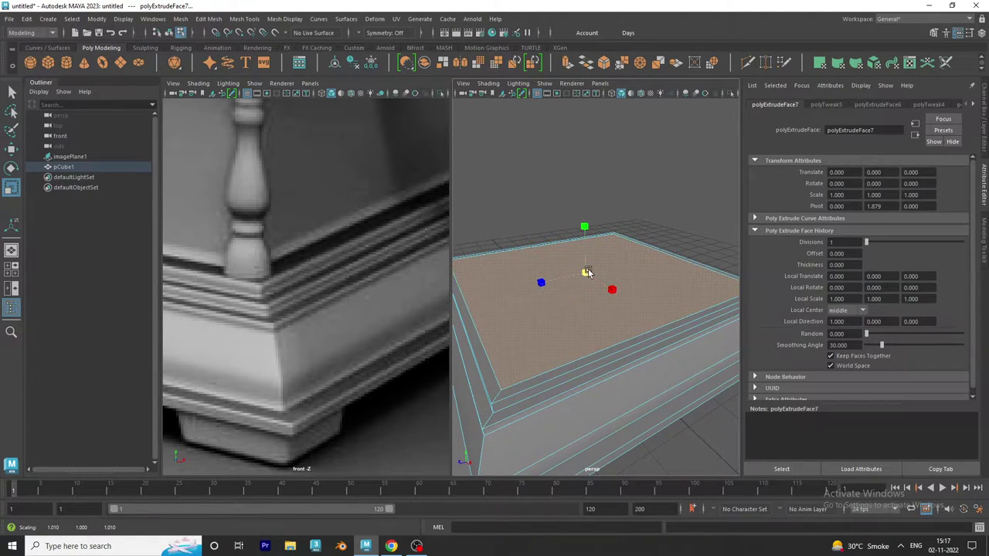
# - Extrude the inset face and raise it into a taller top tier
pyautogui.click(568, 61)
pyautogui.keyDown('alt'); pyautogui.moveTo(572, 108); pyautogui.dragTo(574, 150); pyautogui.keyUp('alt')
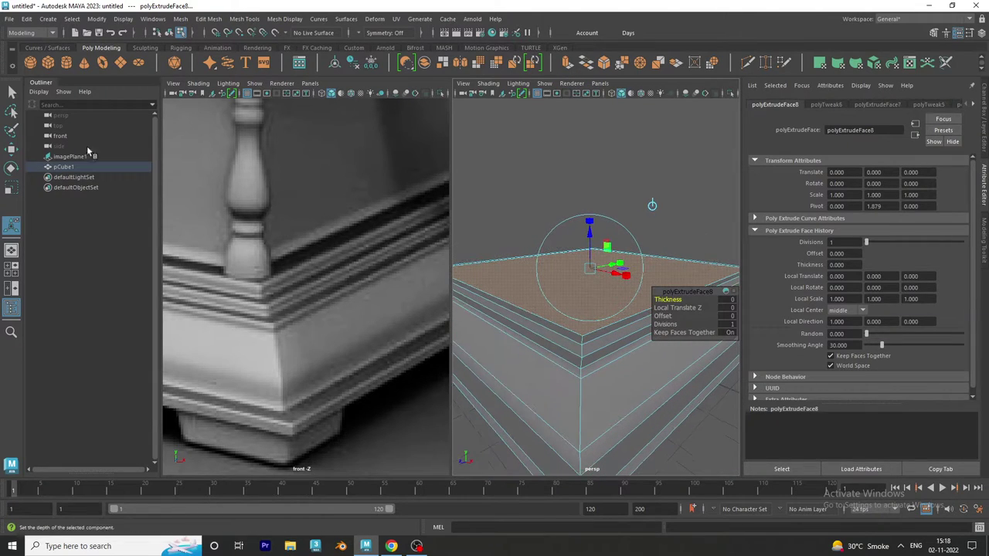
pyautogui.click(11, 149)
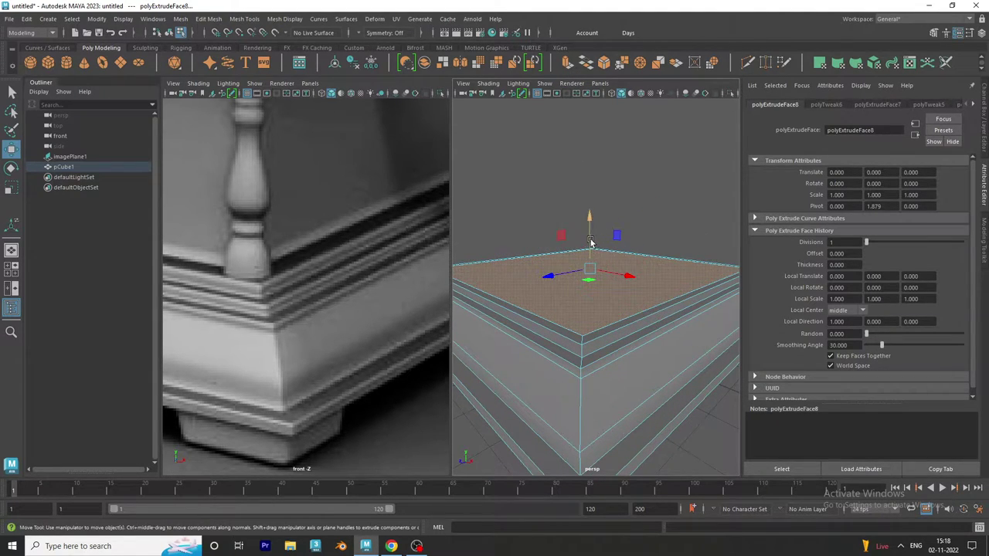
pyautogui.moveTo(591, 239)
pyautogui.mouseDown()
pyautogui.moveTo(590, 260)
pyautogui.moveTo(580, 258)
pyautogui.moveTo(587, 245)
pyautogui.moveTo(551, 252)
pyautogui.mouseUp()
pyautogui.moveTo(585, 217); pyautogui.dragTo(586, 217)
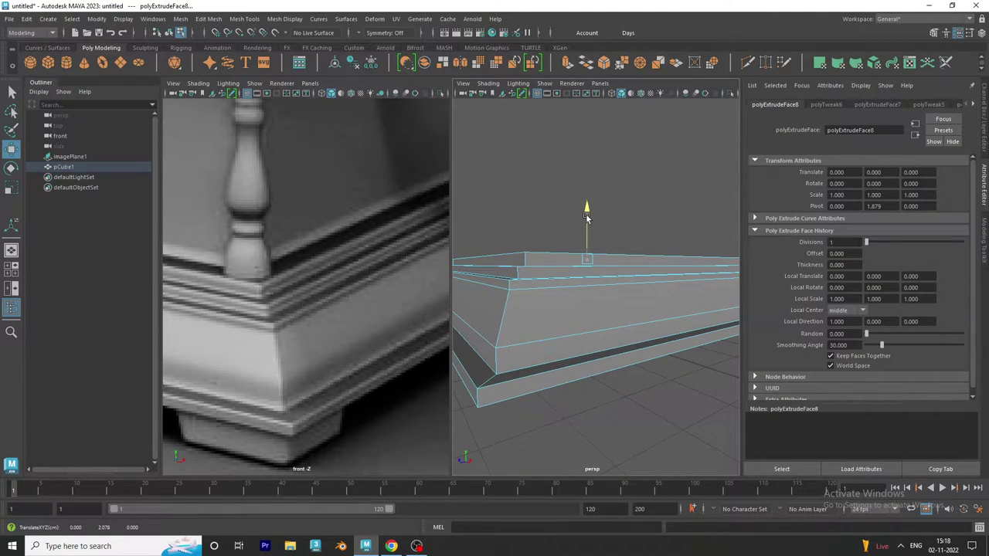
# - Turn on Wireframe on Shaded and orbit around the stepped base
pyautogui.click(594, 231)
pyautogui.scroll(-3, 602, 259)
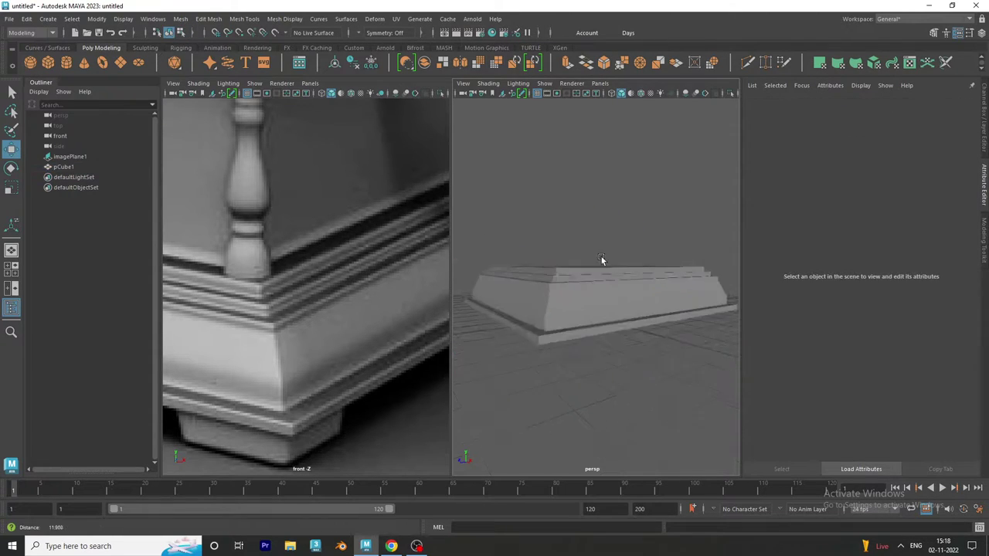
pyautogui.keyDown('alt'); pyautogui.moveTo(602, 259); pyautogui.dragTo(605, 276); pyautogui.keyUp('alt')
pyautogui.scroll(2, 609, 286)
pyautogui.scroll(1, 619, 297)
pyautogui.scroll(1, 648, 317)
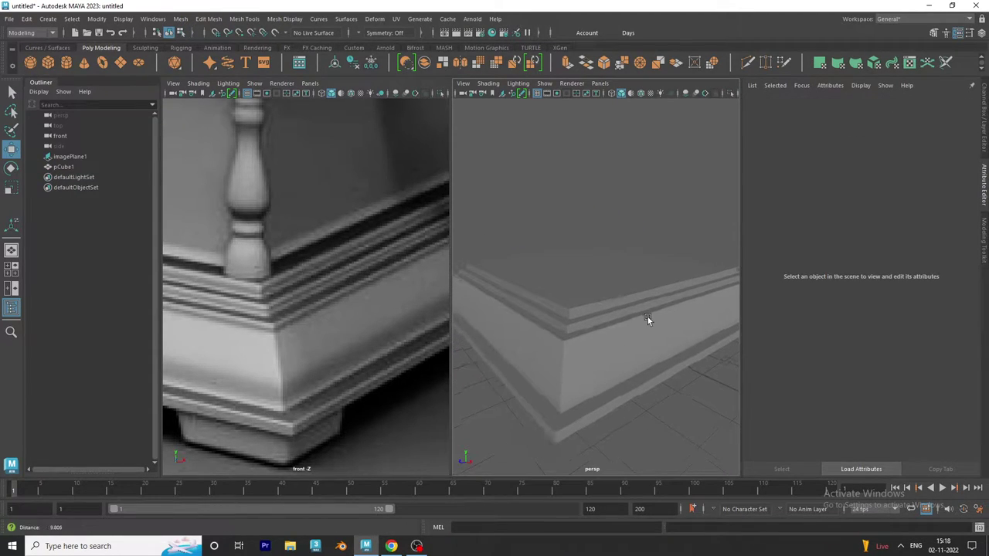
pyautogui.keyDown('alt'); pyautogui.moveTo(647, 316); pyautogui.dragTo(627, 331); pyautogui.keyUp('alt')
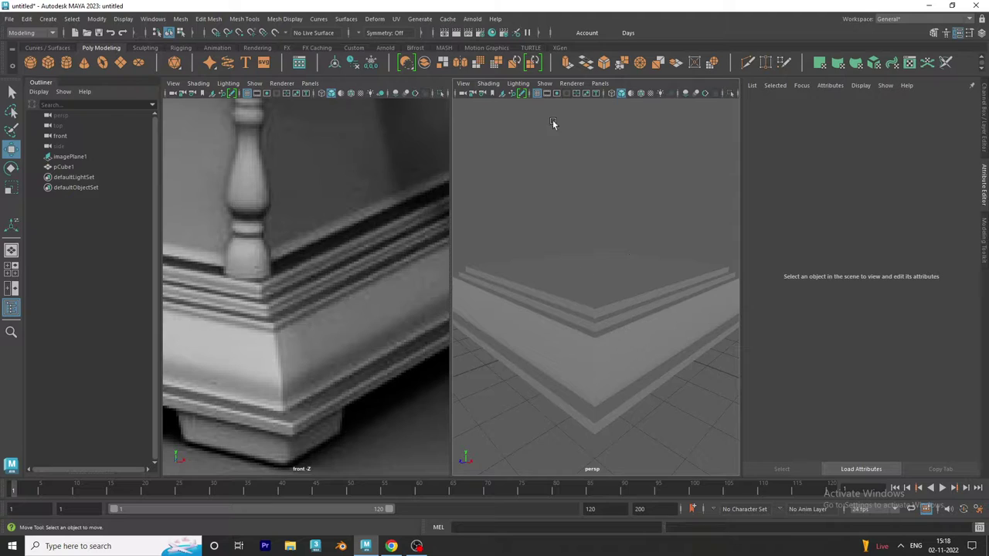
pyautogui.click(641, 93)
pyautogui.keyDown('alt'); pyautogui.moveTo(628, 231); pyautogui.dragTo(627, 250); pyautogui.keyUp('alt')
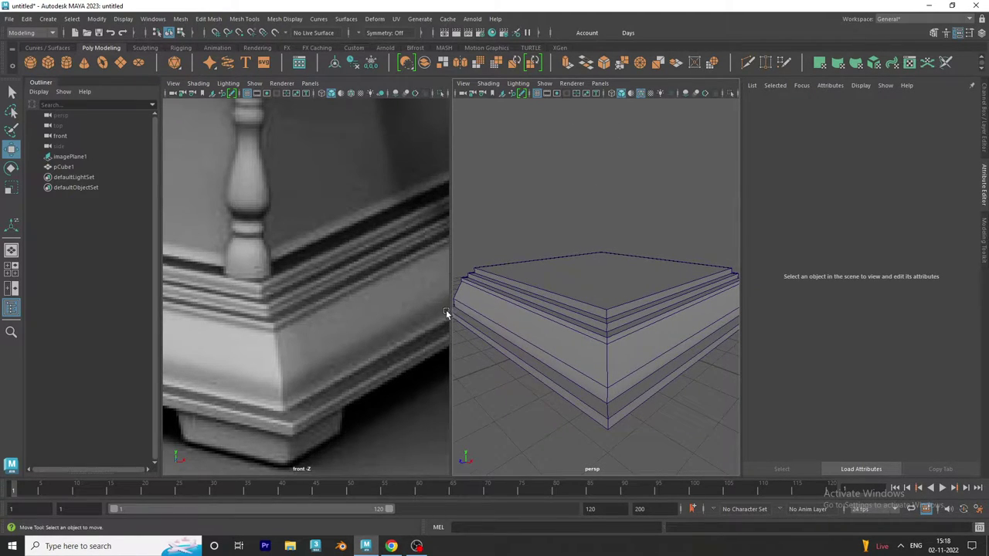
pyautogui.scroll(-2, 378, 346)
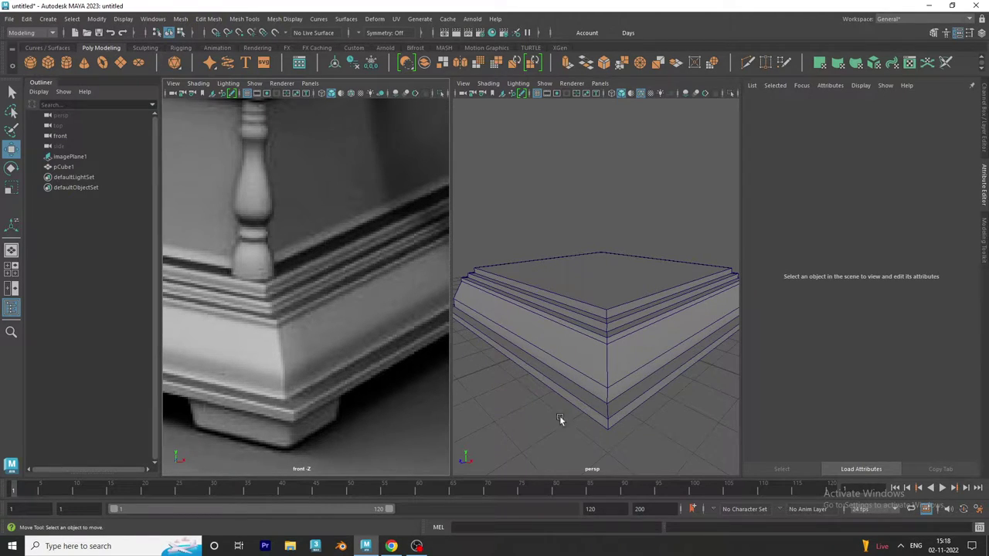
pyautogui.keyDown('alt'); pyautogui.moveTo(641, 339); pyautogui.dragTo(631, 342); pyautogui.keyUp('alt')
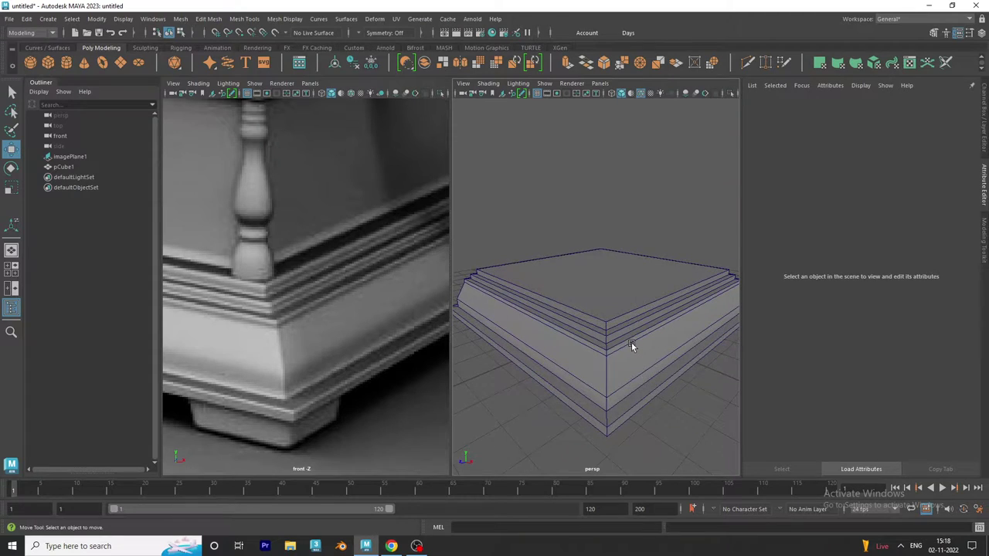
# - Select pCube1 and show the Channel Box and Layer Editor
pyautogui.click(268, 281)
pyautogui.scroll(2, 262, 271)
pyautogui.scroll(1, 306, 325)
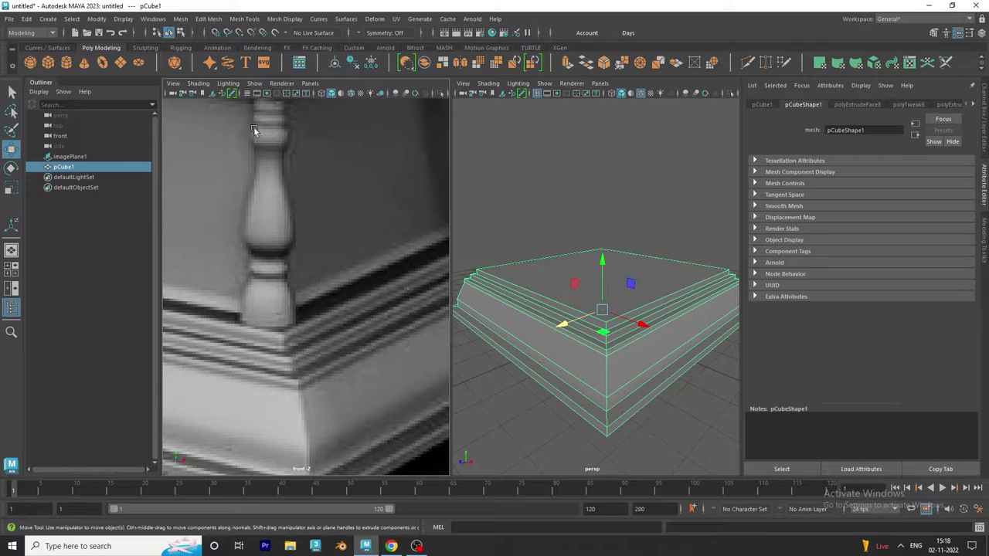
pyautogui.scroll(-3, 344, 351)
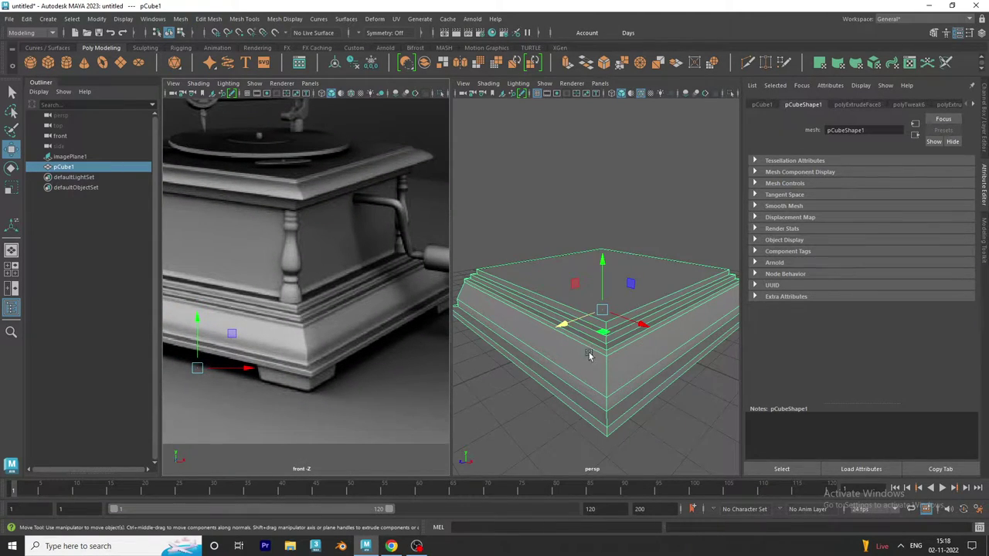
pyautogui.click(985, 131)
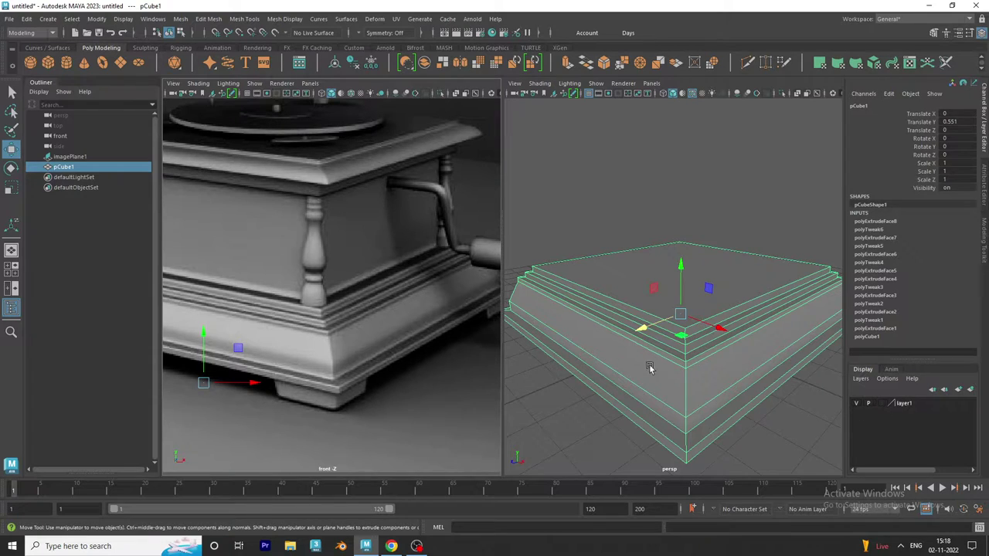
pyautogui.keyDown('alt'); pyautogui.moveTo(649, 368); pyautogui.dragTo(557, 354, button='right'); pyautogui.keyUp('alt')
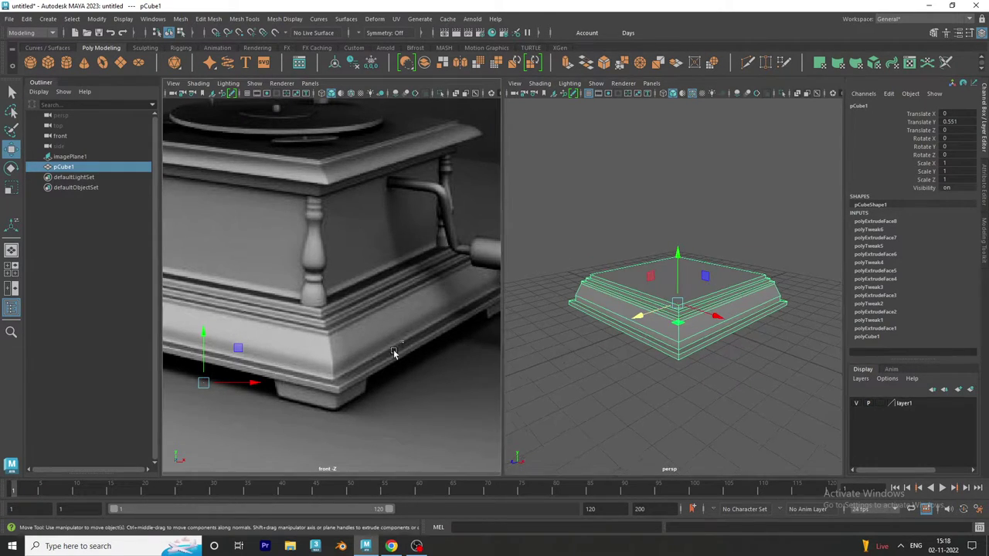
pyautogui.scroll(-5, 671, 357)
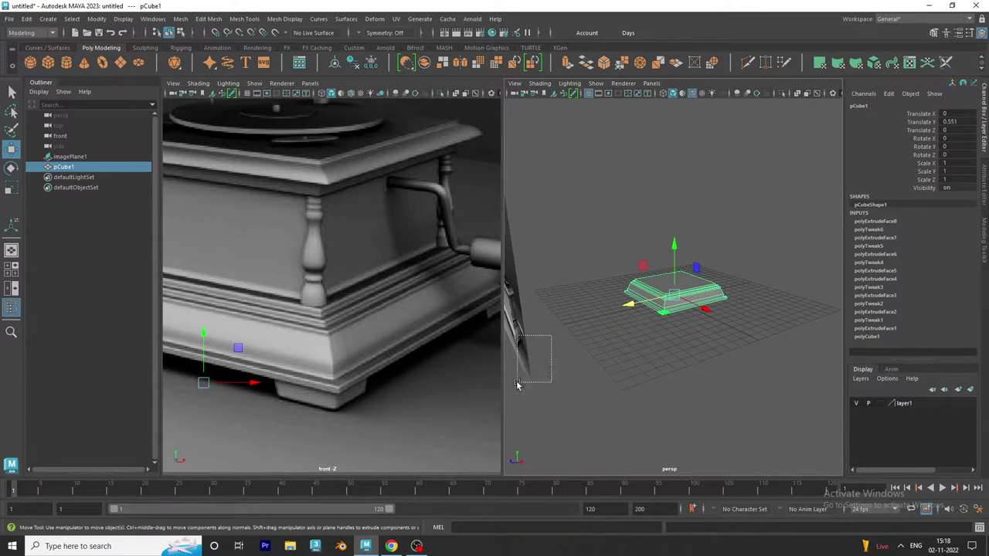
# - Move the reference image plane to Translate Z −10.08 behind the base, then reselect pCube1
pyautogui.moveTo(518, 384); pyautogui.dragTo(518, 384)
pyautogui.moveTo(529, 255); pyautogui.dragTo(761, 242)
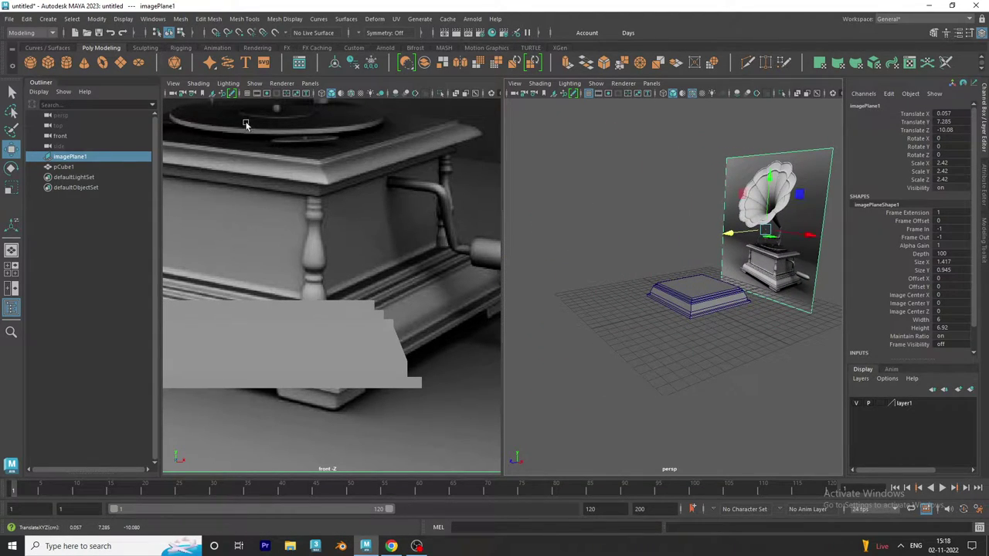
pyautogui.scroll(3, 249, 100)
pyautogui.scroll(3, 337, 237)
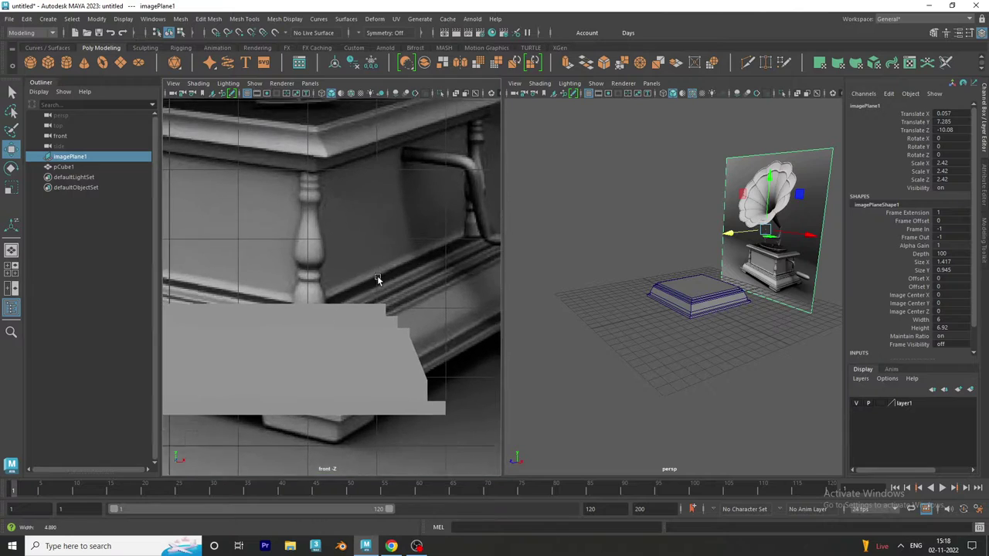
pyautogui.scroll(3, 379, 280)
pyautogui.scroll(2, 320, 342)
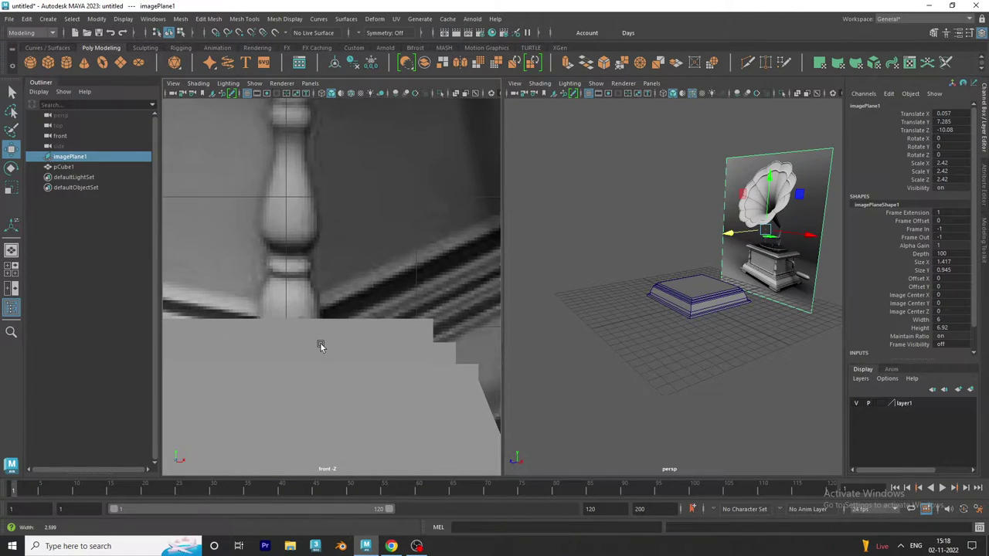
pyautogui.click(678, 303)
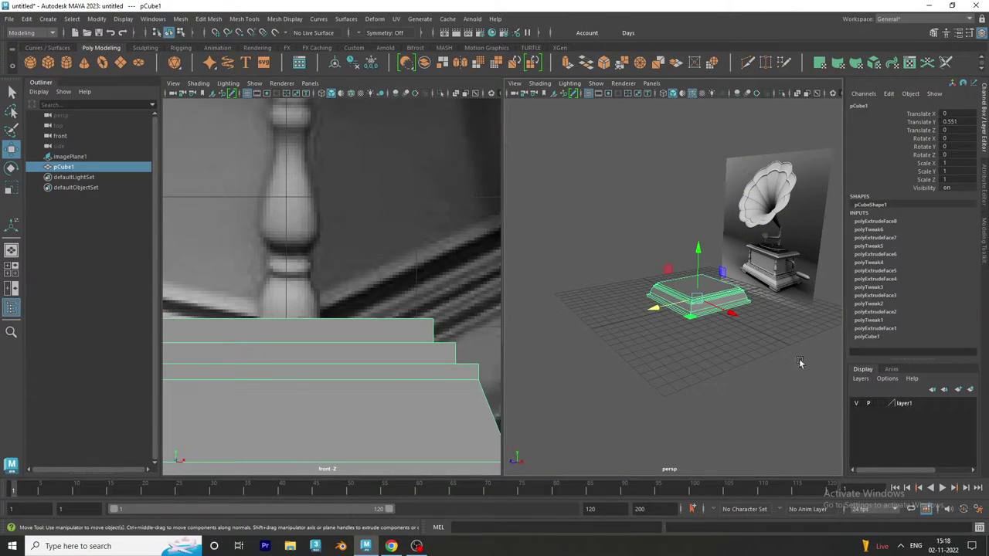
# - Put the stepped base in a new layer2 and hide it, leaving only the reference visible
pyautogui.rightClick(857, 400)
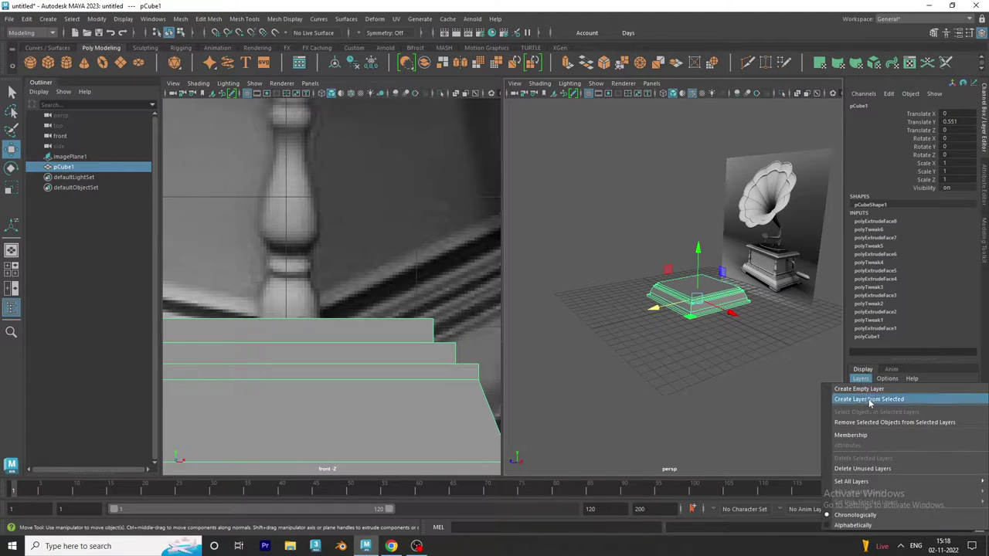
pyautogui.click(870, 400)
pyautogui.rightClick(911, 408)
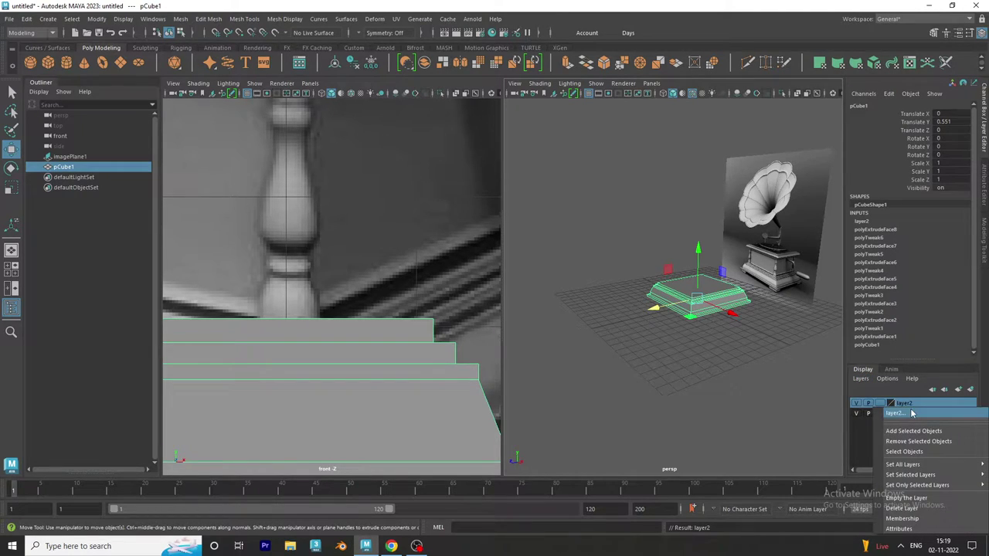
pyautogui.click(908, 432)
pyautogui.click(855, 403)
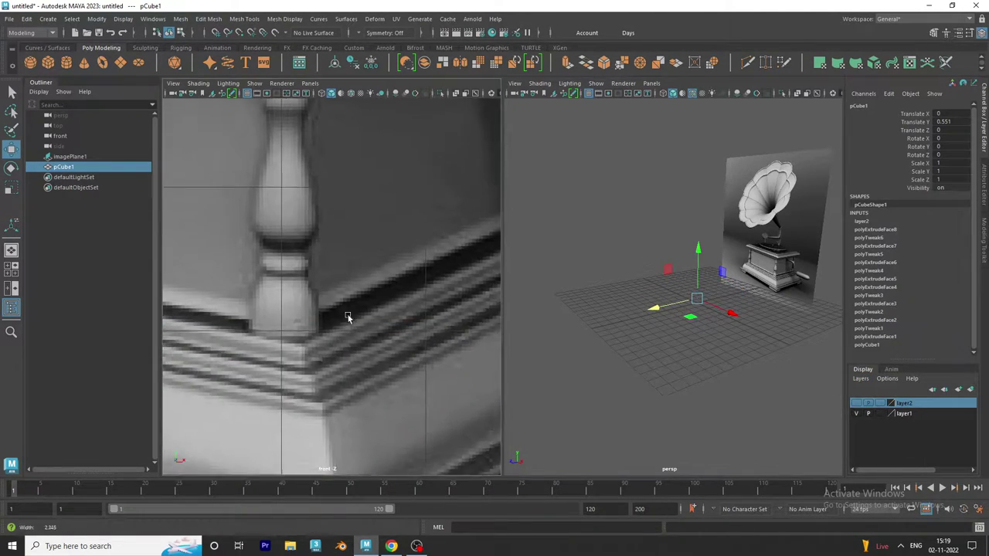
pyautogui.scroll(4, 386, 348)
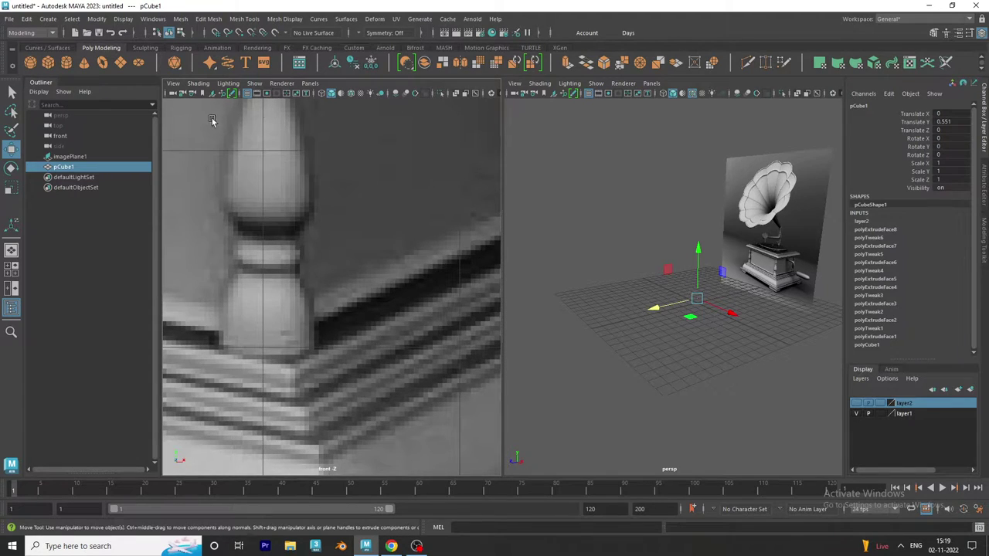
pyautogui.click(124, 19)
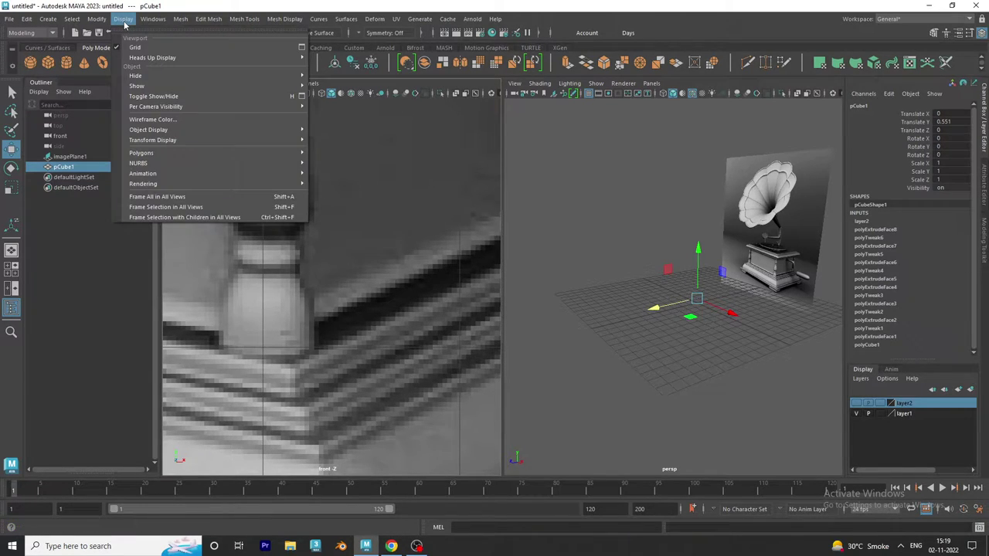
pyautogui.moveTo(65, 88)
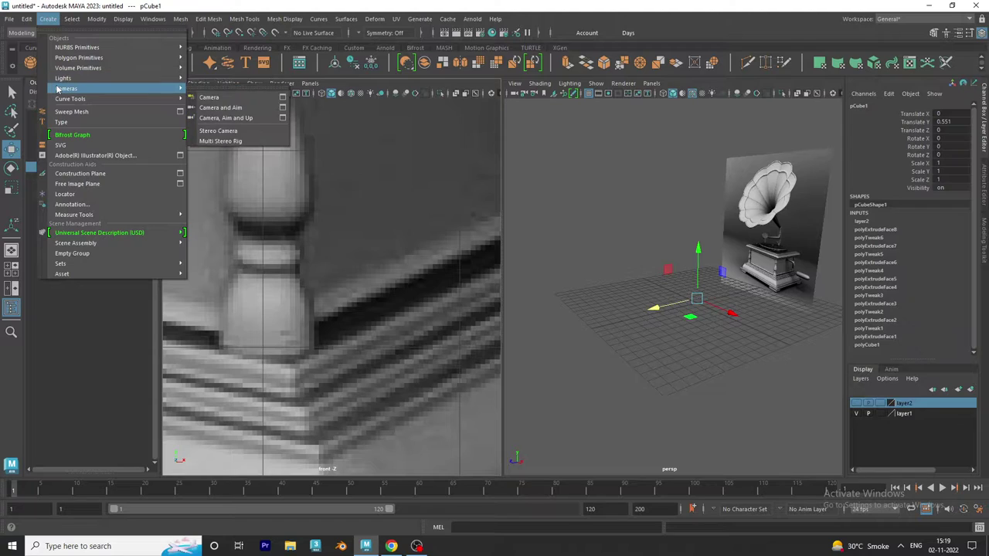
# - Start a CV curve at the pillar's bottom and trace its profile up past the bulge
pyautogui.click(213, 97)
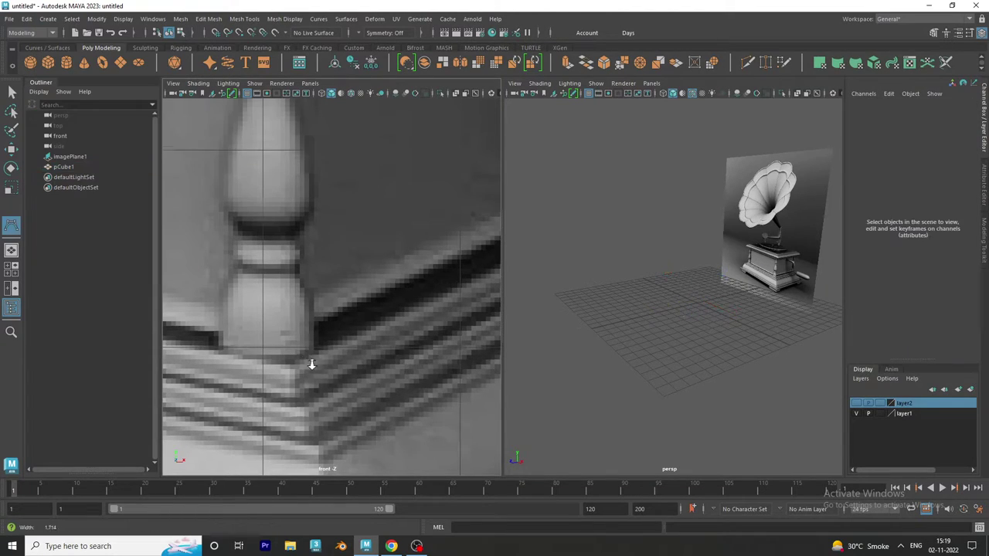
pyautogui.click(258, 363)
pyautogui.click(292, 365)
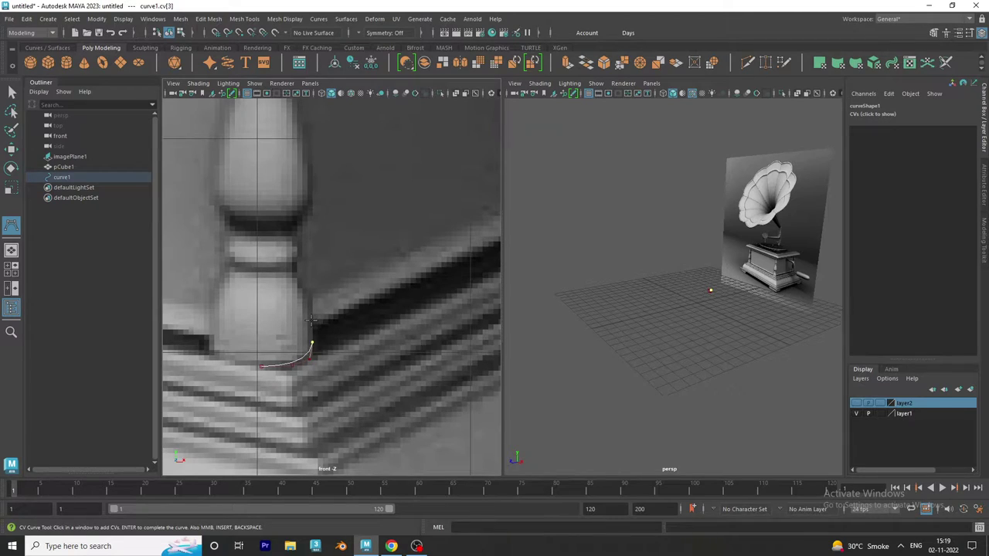
pyautogui.click(311, 318)
pyautogui.click(299, 278)
pyautogui.click(298, 248)
pyautogui.click(292, 226)
pyautogui.click(298, 219)
pyautogui.click(312, 197)
pyautogui.click(313, 197)
pyautogui.click(308, 141)
# - Continue the curve up the pillar's neck and rings to the box, then finish curve1
pyautogui.moveTo(308, 140)
pyautogui.keyDown('alt'); pyautogui.mouseDown(button='middle')
pyautogui.moveTo(337, 194)
pyautogui.moveTo(337, 236)
pyautogui.mouseUp(button='middle'); pyautogui.keyUp('alt')
pyautogui.click(329, 224)
pyautogui.click(324, 202)
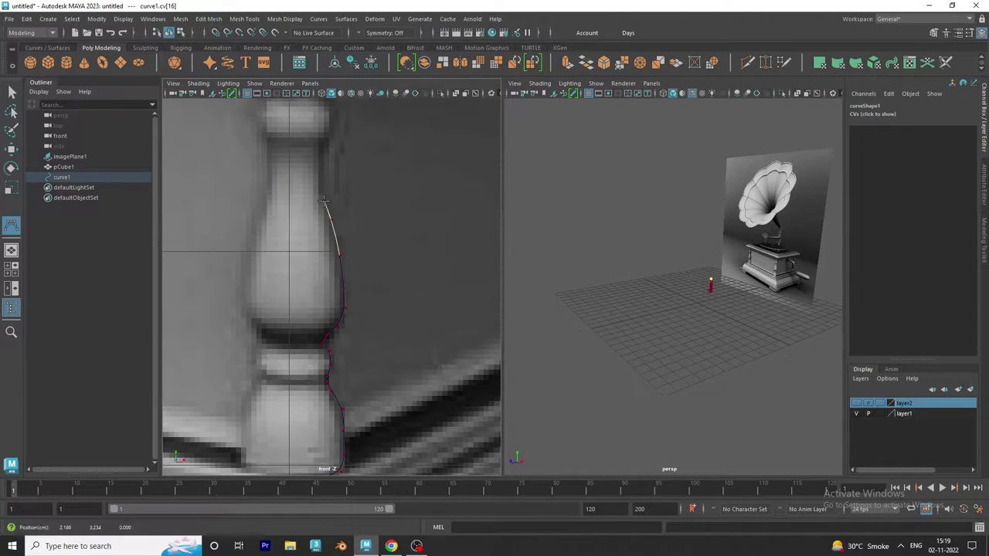
pyautogui.click(332, 136)
pyautogui.moveTo(333, 136)
pyautogui.keyDown('alt'); pyautogui.mouseDown(button='middle')
pyautogui.moveTo(347, 216)
pyautogui.moveTo(342, 271)
pyautogui.mouseUp(button='middle'); pyautogui.keyUp('alt')
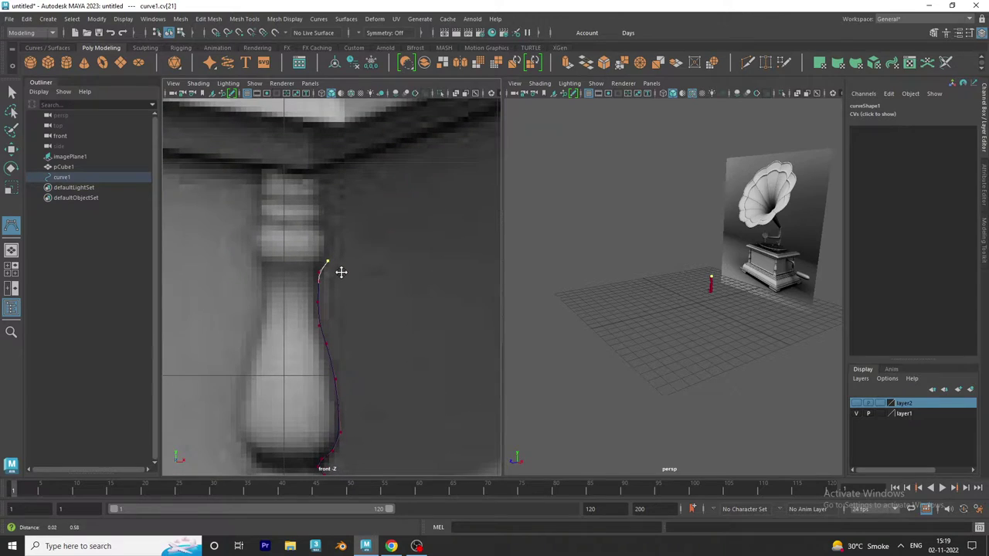
pyautogui.click(326, 225)
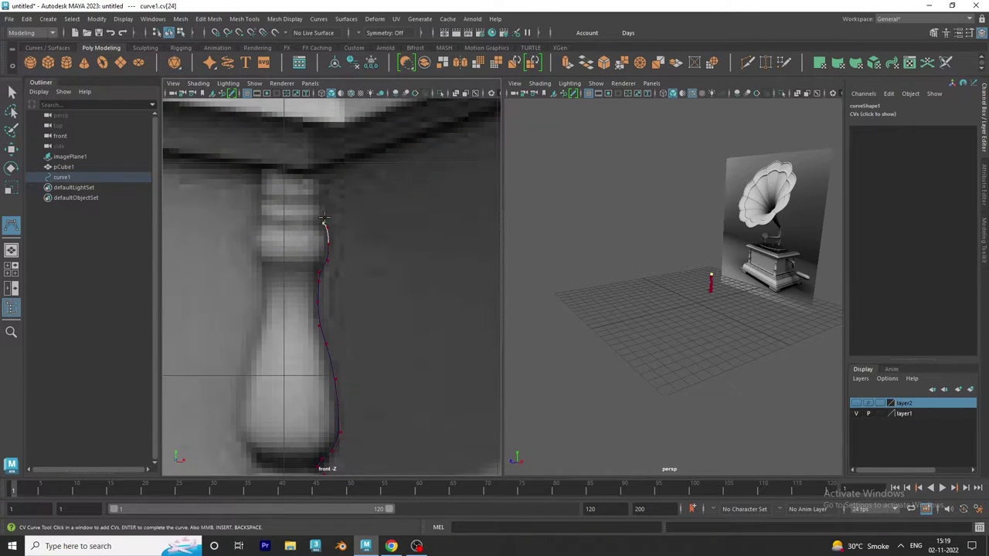
pyautogui.click(325, 214)
pyautogui.click(324, 207)
pyautogui.click(306, 171)
pyautogui.press('Return')
# - Select curve1's bottom control vertex and nudge it slightly
pyautogui.press('q')
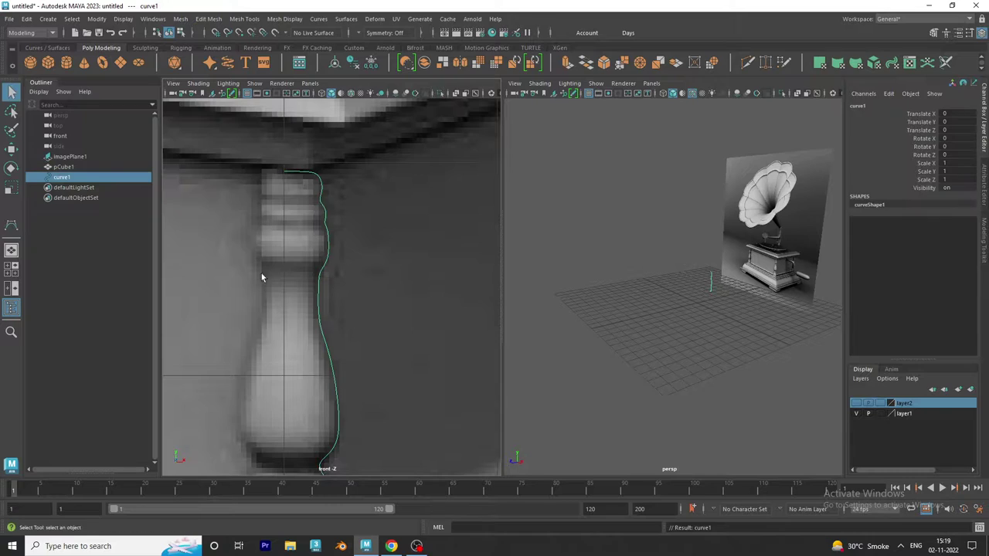
pyautogui.moveTo(262, 279)
pyautogui.keyDown('alt'); pyautogui.mouseDown(button='middle')
pyautogui.moveTo(266, 188)
pyautogui.moveTo(340, 222)
pyautogui.mouseUp(button='middle'); pyautogui.keyUp('alt')
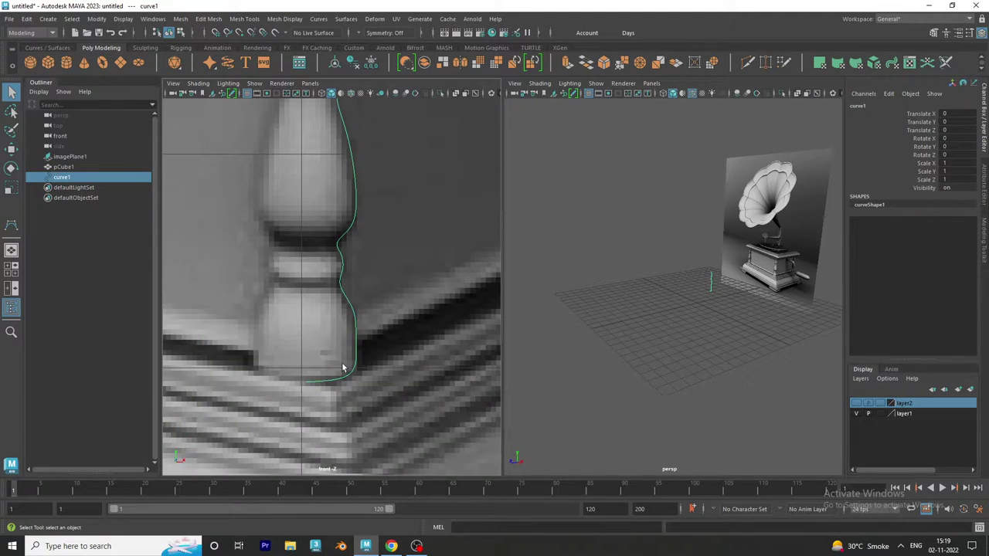
pyautogui.moveTo(340, 266); pyautogui.dragTo(267, 273, button='right')
pyautogui.moveTo(285, 370)
pyautogui.mouseDown()
pyautogui.moveTo(322, 404)
pyautogui.moveTo(341, 386)
pyautogui.mouseUp()
pyautogui.click(11, 148)
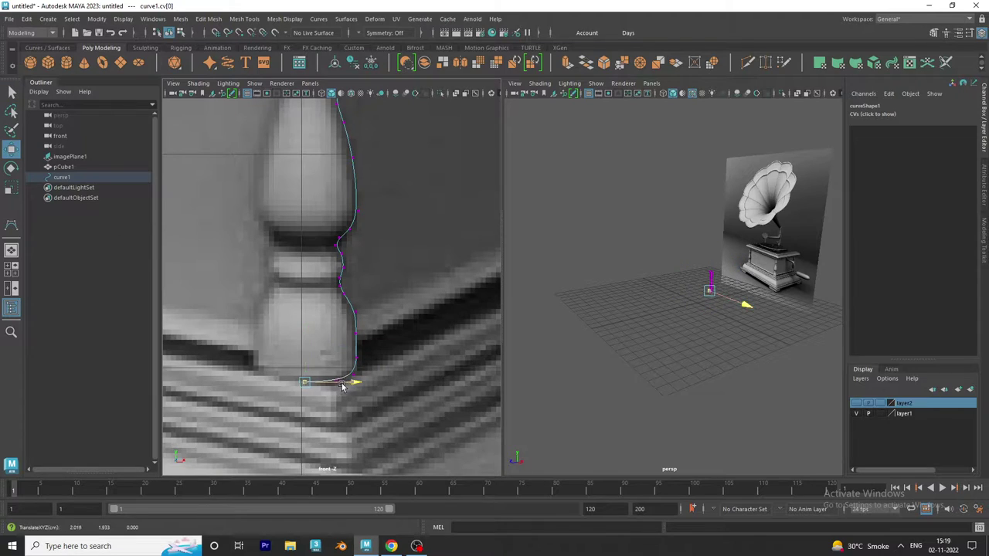
# - Return curve1 to object mode and start repositioning its pivot
pyautogui.rightClick(353, 286)
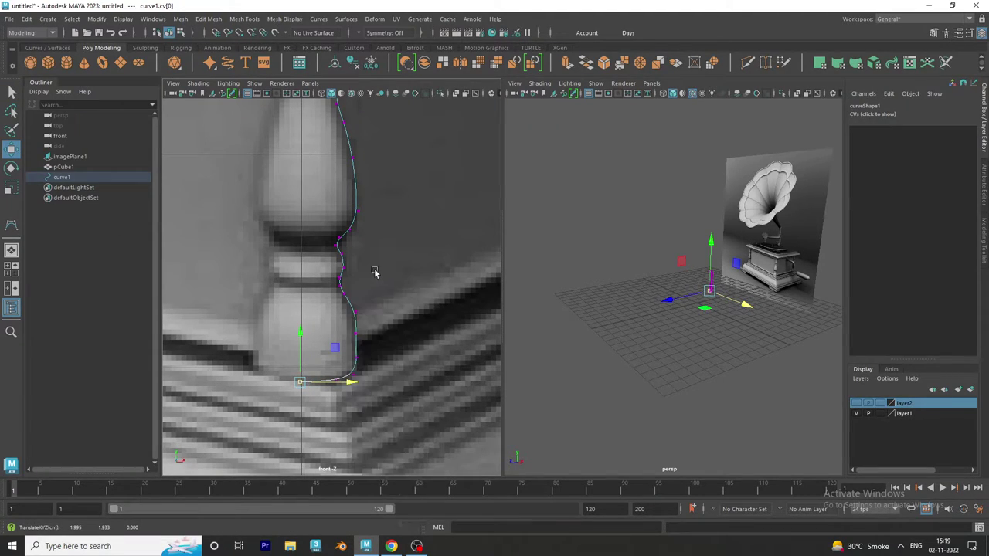
pyautogui.moveTo(343, 263); pyautogui.dragTo(379, 244, button='right')
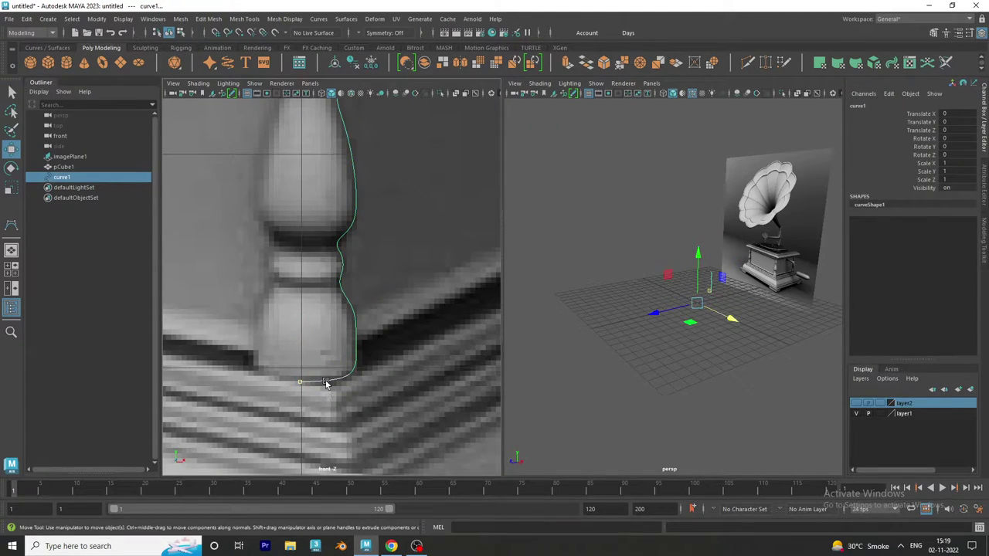
pyautogui.click(337, 63)
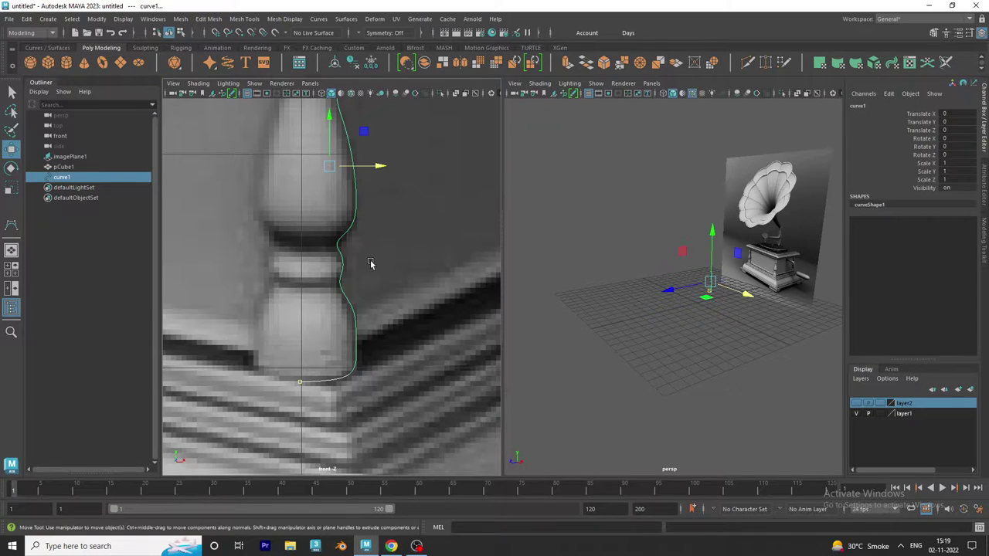
pyautogui.press('e')
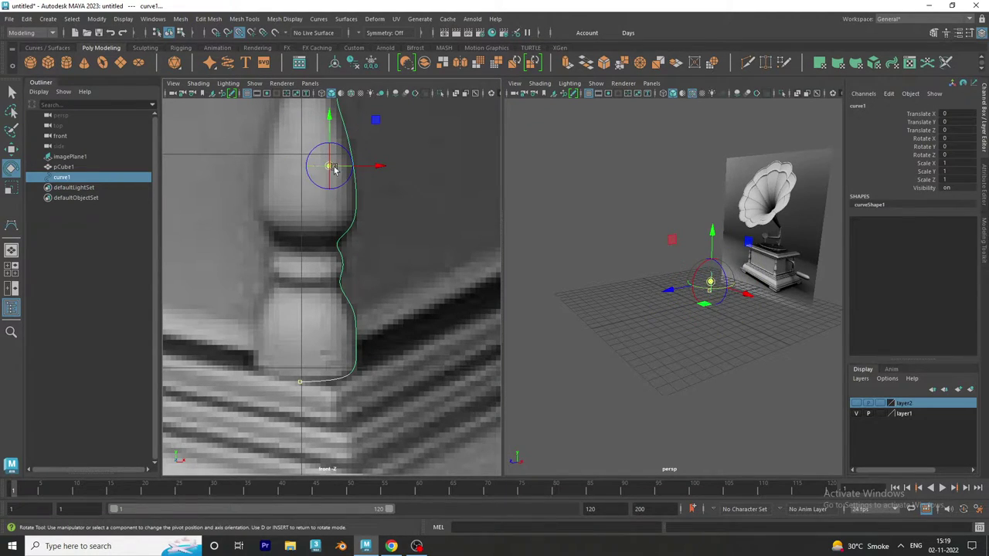
pyautogui.moveTo(334, 171); pyautogui.dragTo(295, 384)
# - Snap curve1's pivot to its bottom end and revolve it into a turned pillar surface
pyautogui.moveTo(325, 193); pyautogui.dragTo(293, 371)
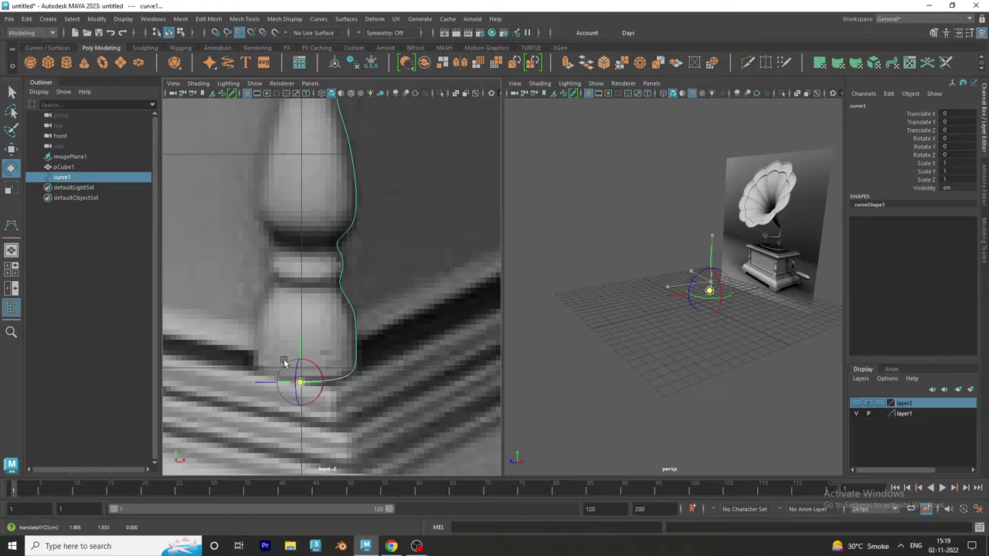
pyautogui.click(382, 223)
pyautogui.click(355, 210)
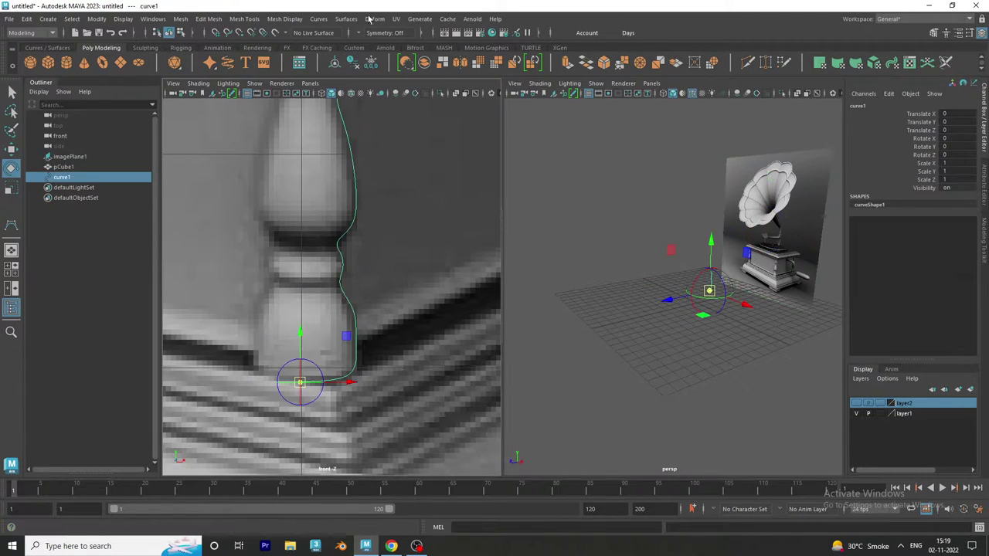
pyautogui.click(319, 19)
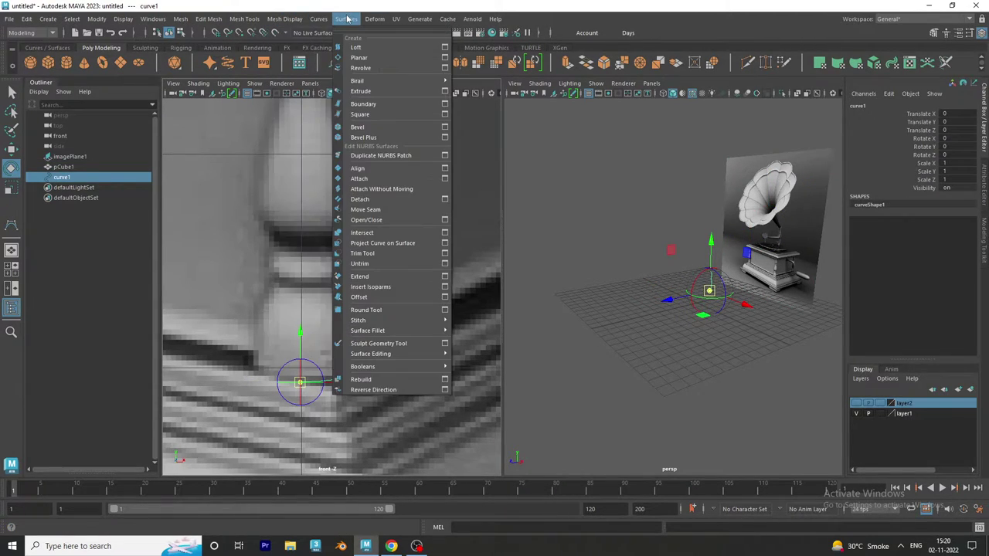
pyautogui.click(354, 69)
pyautogui.scroll(-3, 359, 271)
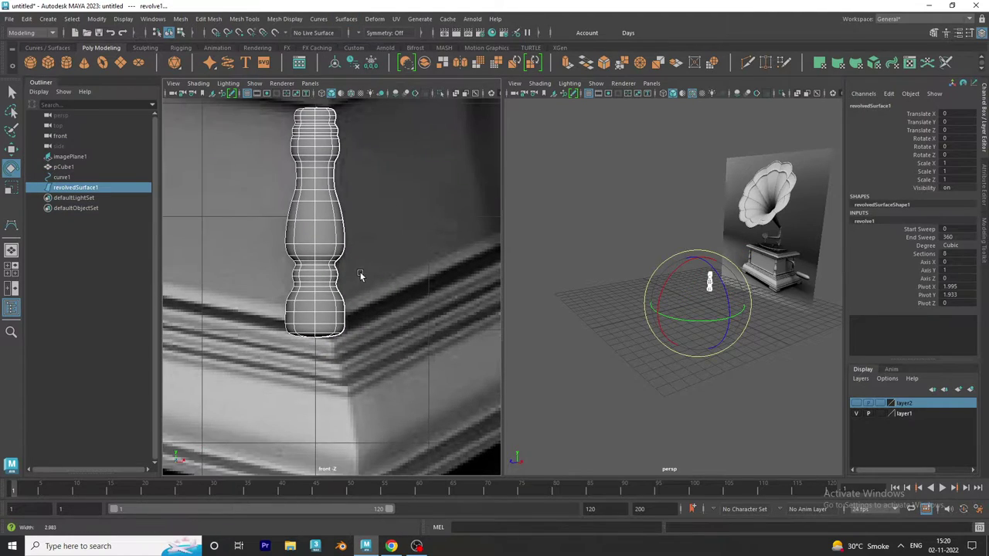
# - Show layer2's stepped base again and select the revolved pillar surface
pyautogui.moveTo(336, 254); pyautogui.dragTo(408, 247, button='right')
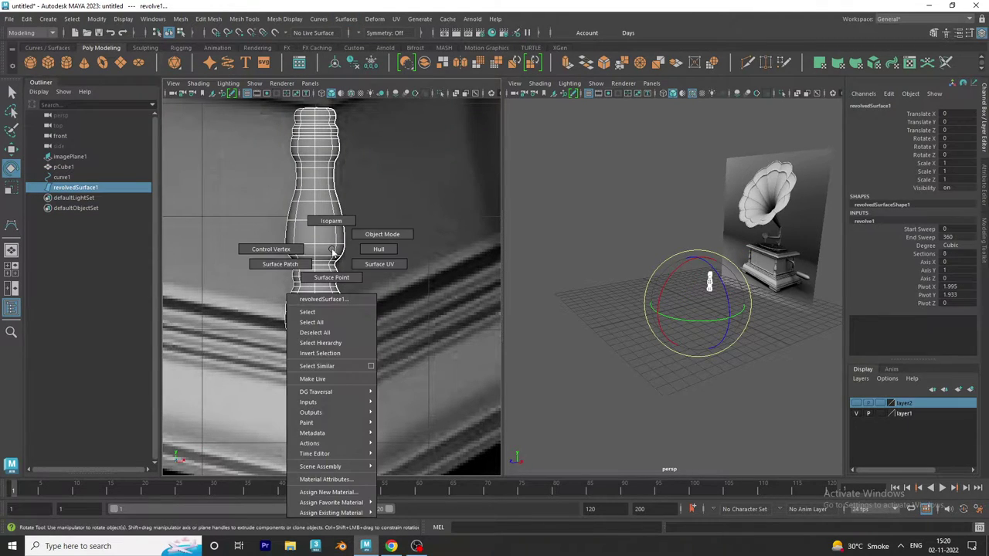
pyautogui.click(609, 407)
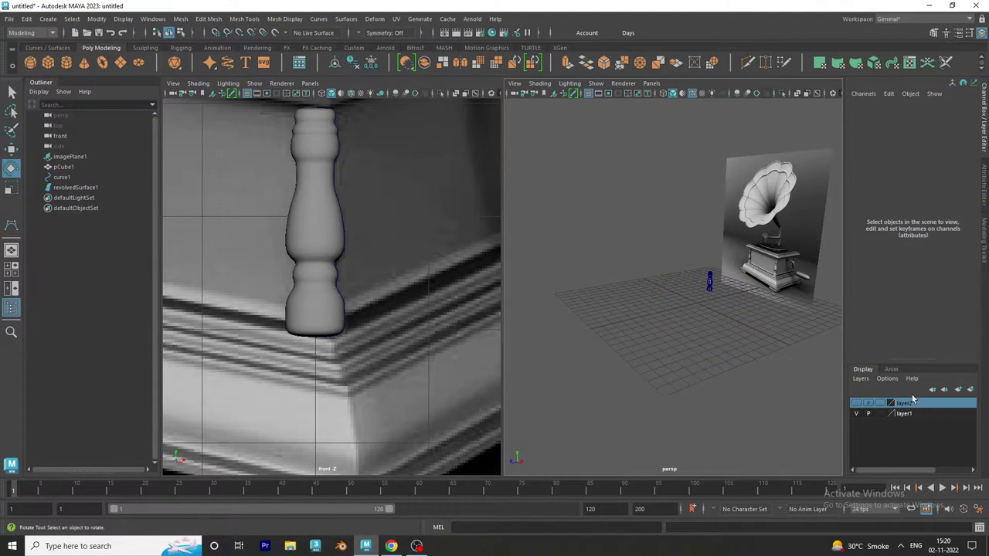
pyautogui.click(857, 405)
pyautogui.moveTo(607, 342)
pyautogui.keyDown('alt'); pyautogui.mouseDown(button='right')
pyautogui.moveTo(667, 387)
pyautogui.moveTo(676, 410)
pyautogui.mouseUp(button='right'); pyautogui.keyUp('alt')
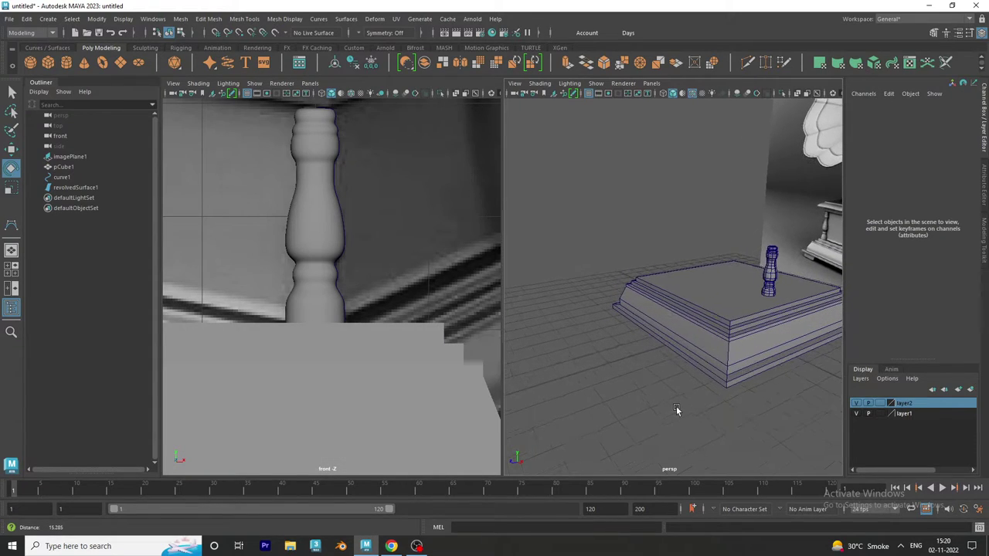
pyautogui.click(767, 282)
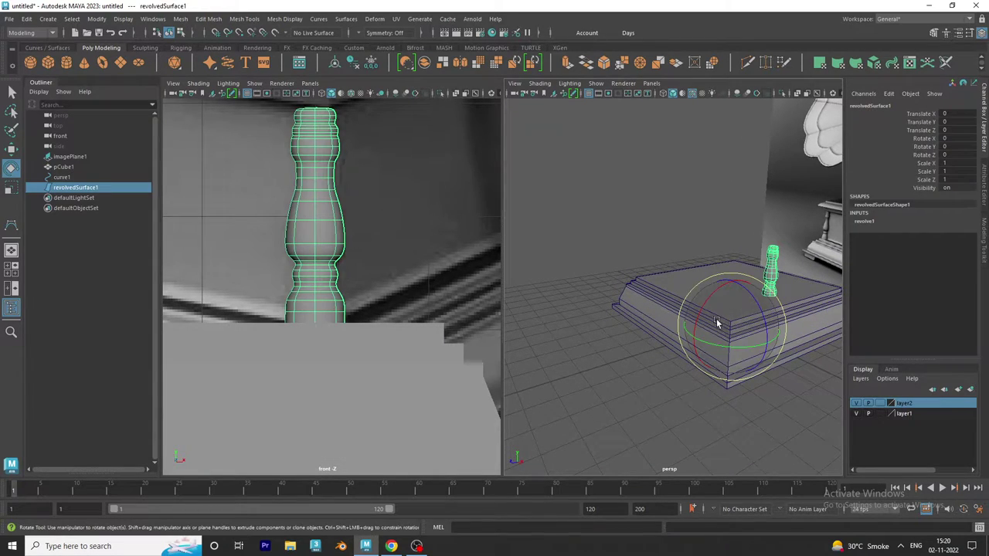
# - Center the pillar's pivot and move it along Z to 2.408 onto the base
pyautogui.press('w')
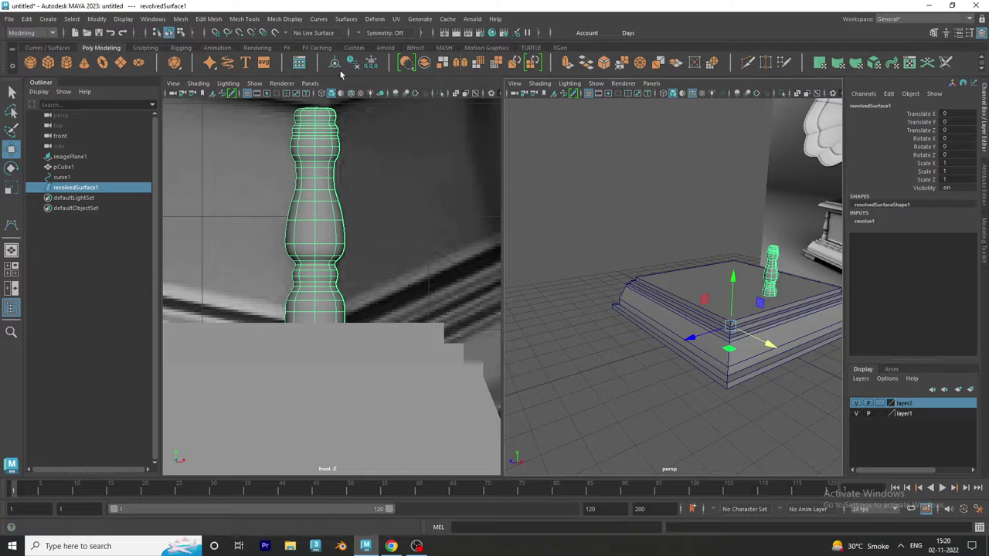
pyautogui.click(338, 62)
pyautogui.click(731, 286)
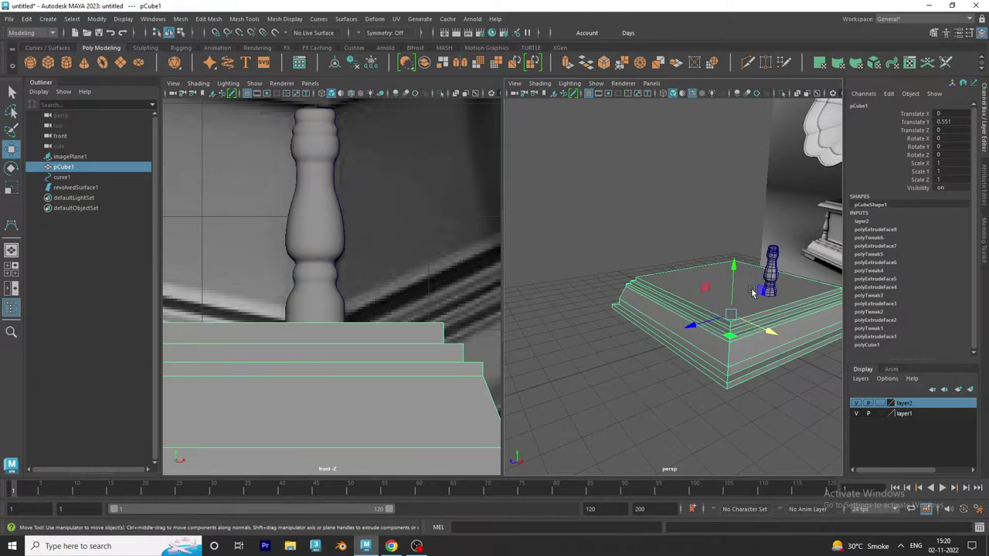
pyautogui.click(762, 288)
pyautogui.moveTo(743, 281)
pyautogui.mouseDown()
pyautogui.moveTo(693, 308)
pyautogui.moveTo(703, 292)
pyautogui.mouseUp()
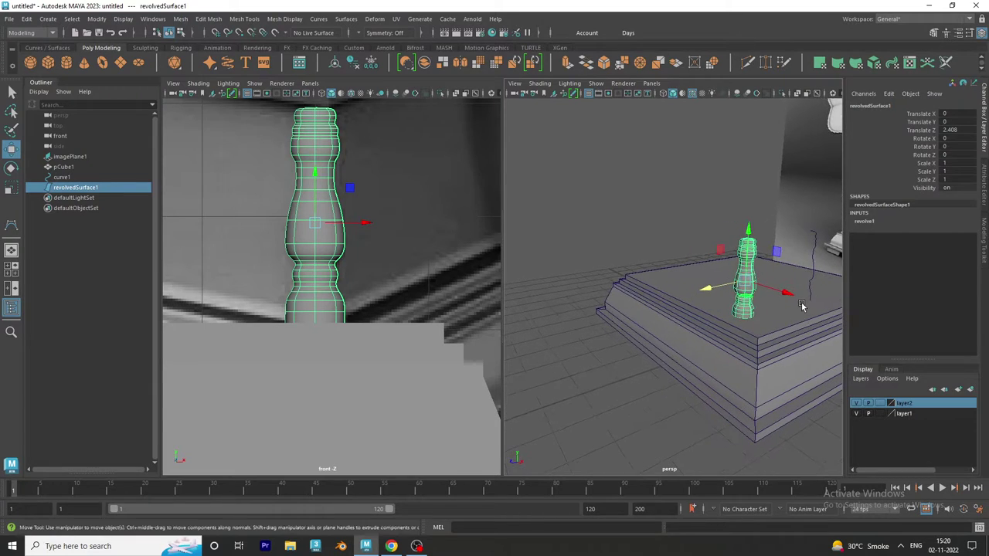
# - Slide the pillar along X to about 0.664 toward the base corner
pyautogui.click(739, 195)
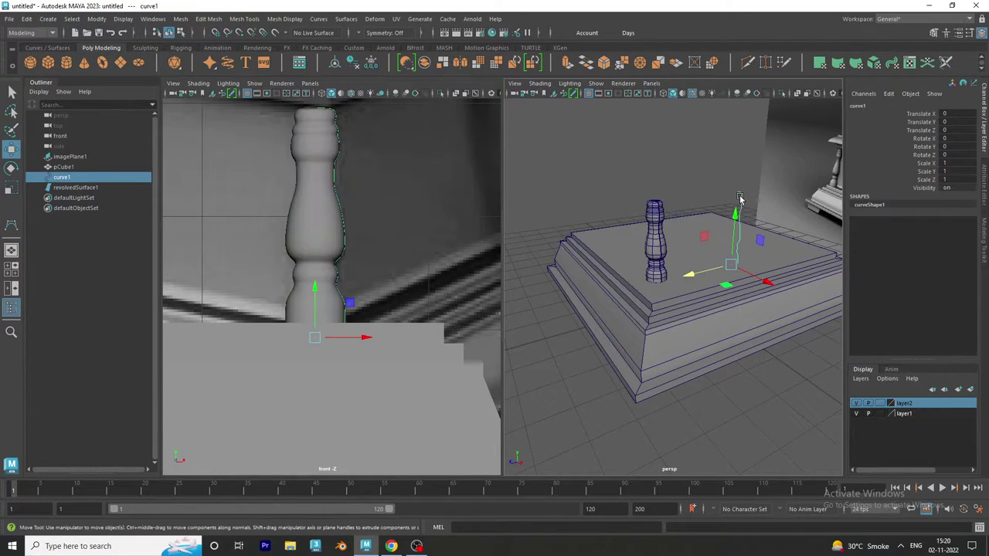
pyautogui.click(649, 248)
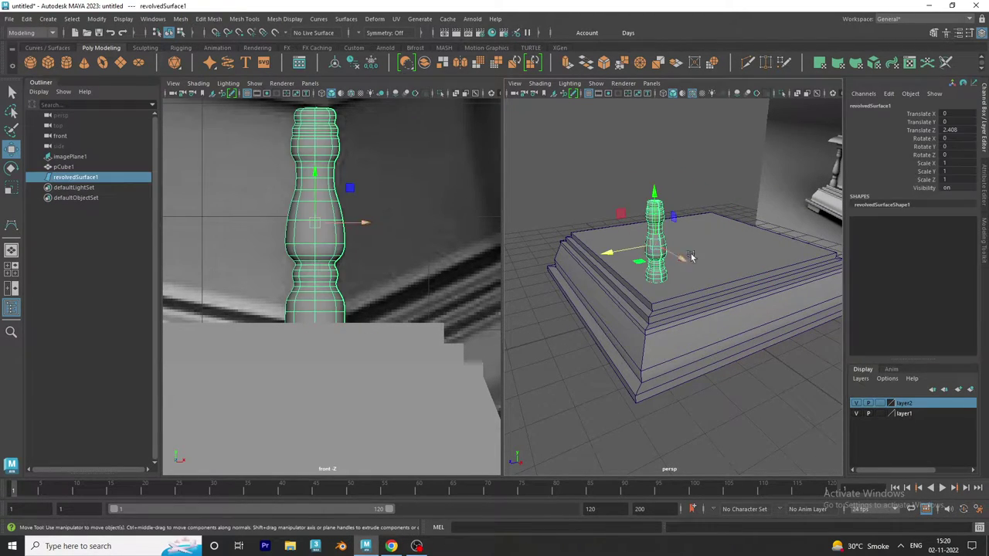
pyautogui.moveTo(724, 239)
pyautogui.keyDown('alt'); pyautogui.mouseDown()
pyautogui.moveTo(712, 278)
pyautogui.moveTo(703, 277)
pyautogui.mouseUp(); pyautogui.keyUp('alt')
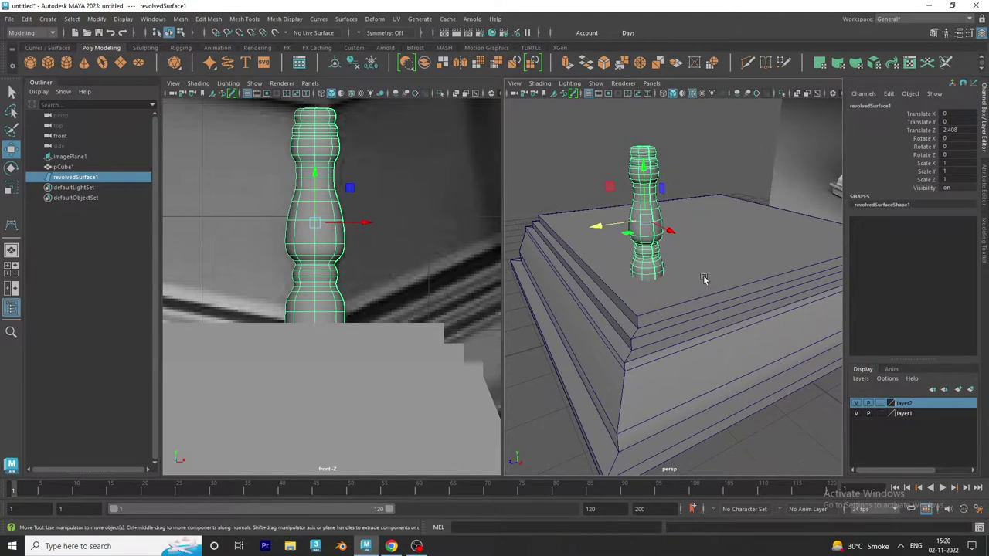
pyautogui.moveTo(665, 229); pyautogui.dragTo(676, 257)
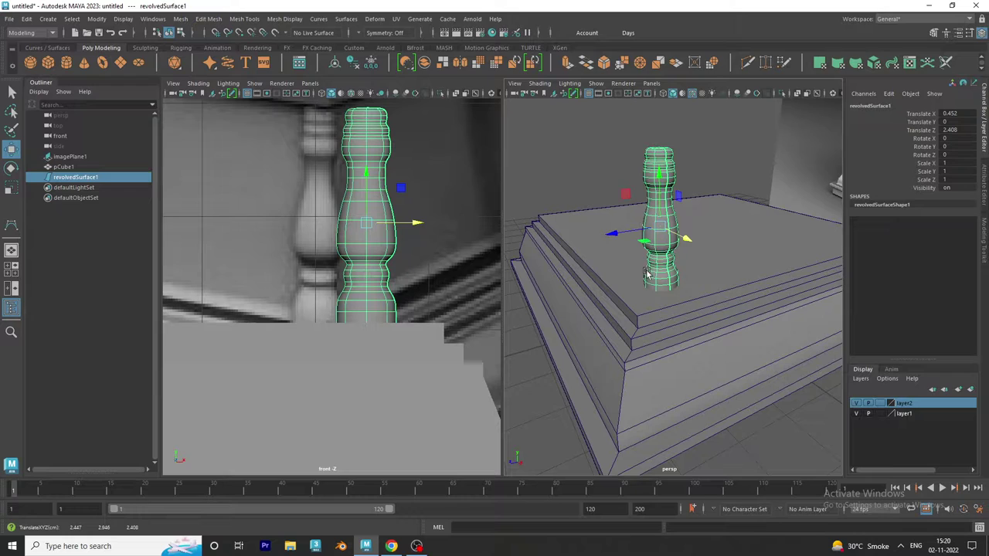
pyautogui.moveTo(677, 305)
pyautogui.keyDown('alt'); pyautogui.mouseDown()
pyautogui.moveTo(680, 332)
pyautogui.moveTo(706, 369)
pyautogui.moveTo(635, 363)
pyautogui.mouseUp(); pyautogui.keyUp('alt')
# - Zoom out and orbit to bring the reference image plane into view and select it
pyautogui.scroll(-3, 641, 216)
pyautogui.click(690, 253)
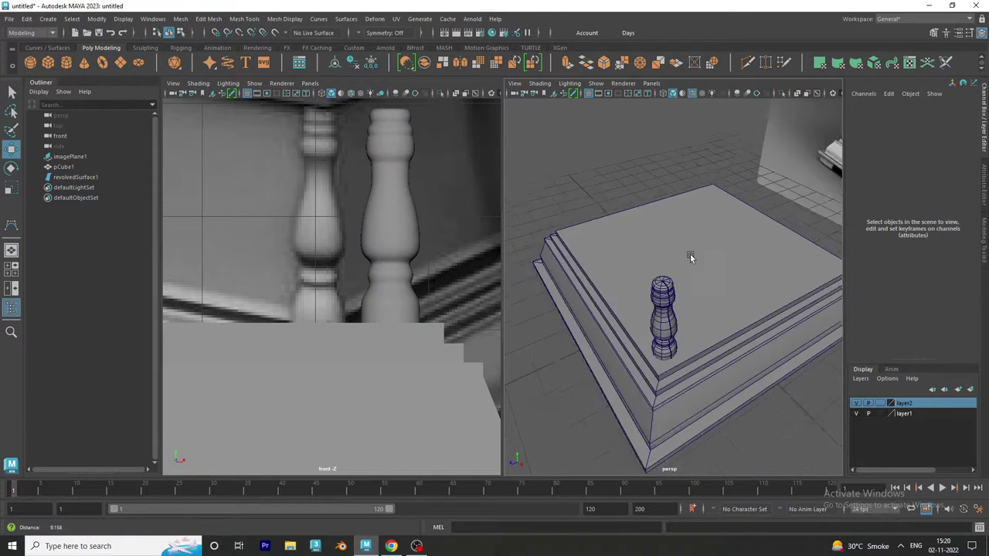
pyautogui.scroll(-3, 690, 253)
pyautogui.scroll(-2, 670, 235)
pyautogui.keyDown('alt'); pyautogui.moveTo(670, 236); pyautogui.dragTo(661, 268); pyautogui.keyUp('alt')
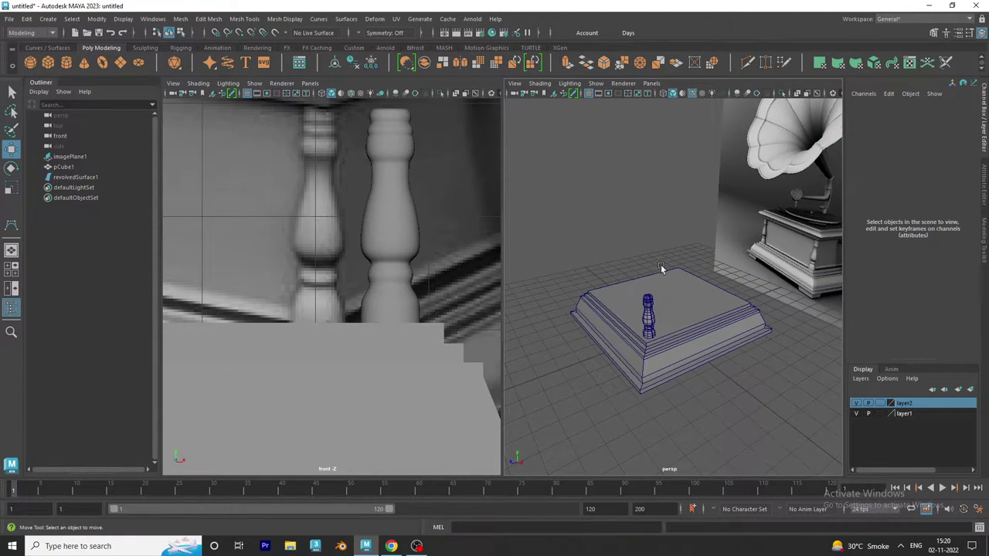
pyautogui.click(742, 204)
pyautogui.keyDown('alt'); pyautogui.moveTo(752, 306); pyautogui.dragTo(691, 303); pyautogui.keyUp('alt')
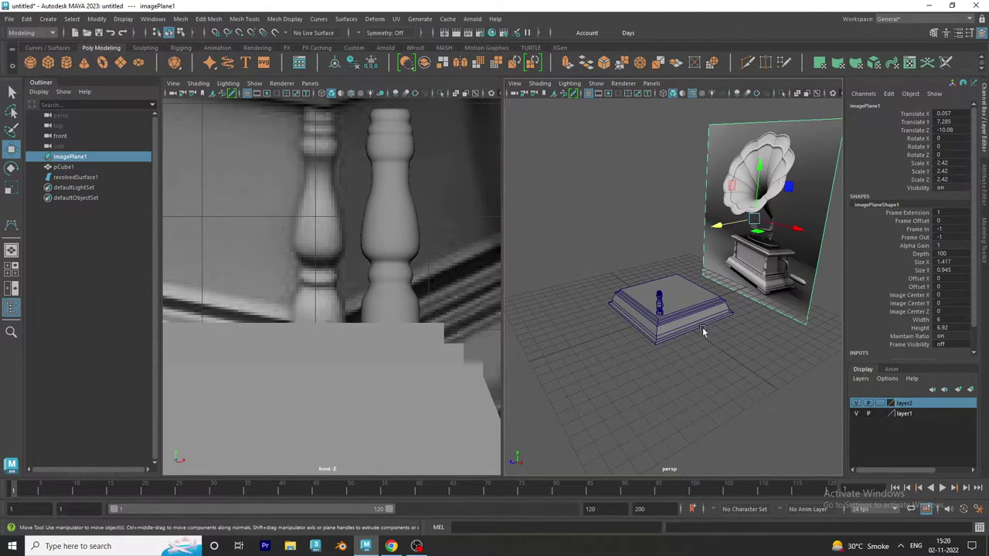
# - Move the reference image plane forward along Z and cycle the base layer's display back to normal
pyautogui.moveTo(734, 228)
pyautogui.mouseDown()
pyautogui.moveTo(544, 310)
pyautogui.moveTo(326, 377)
pyautogui.mouseUp()
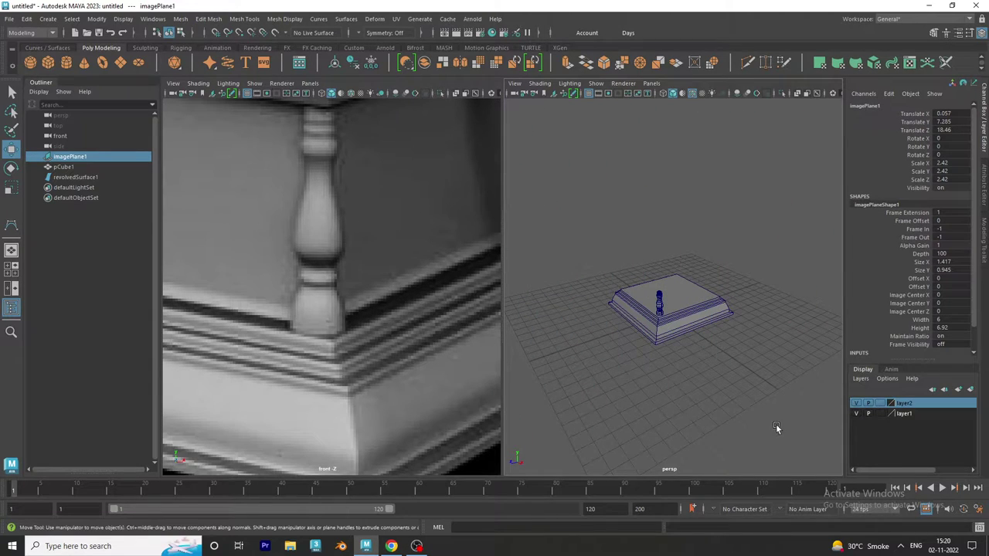
pyautogui.scroll(-3, 326, 340)
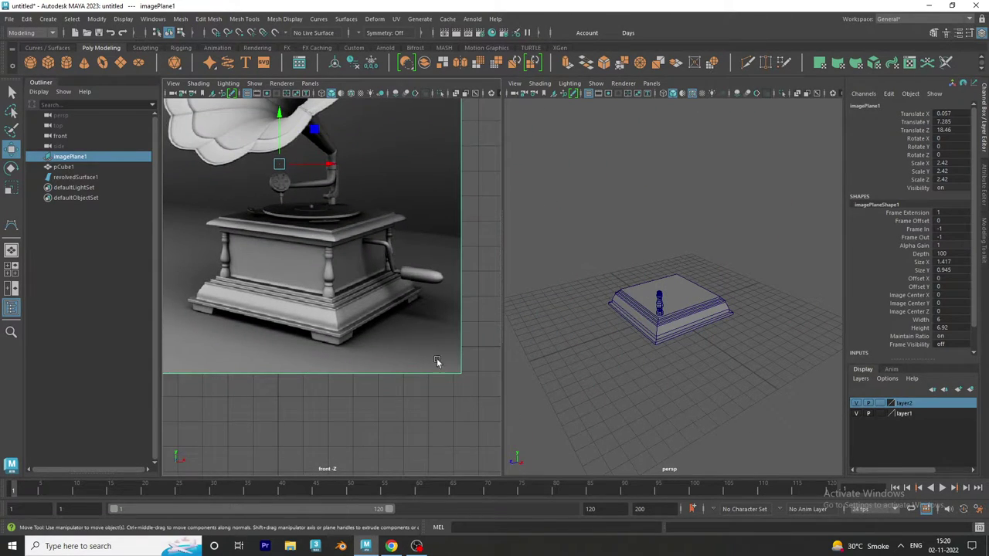
pyautogui.click(883, 404)
pyautogui.click(881, 403)
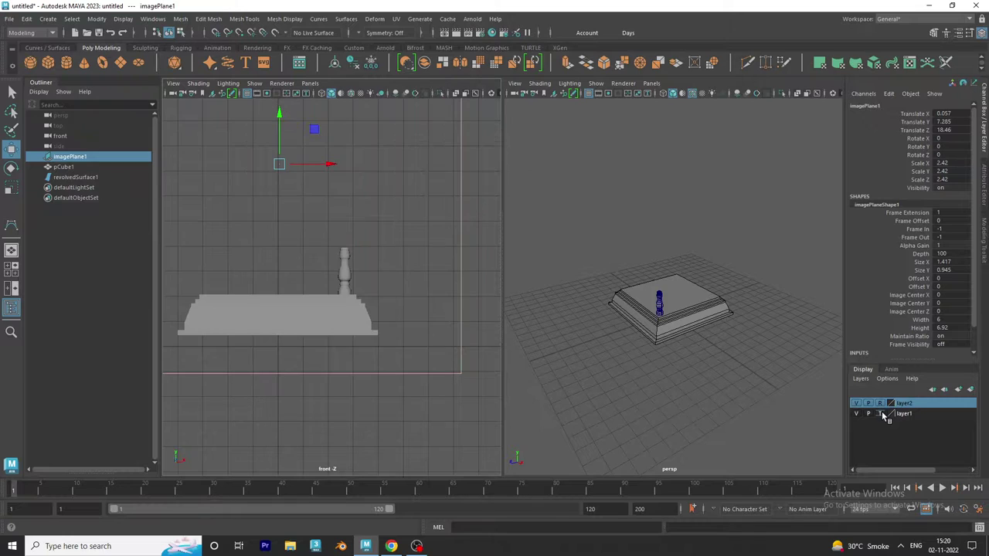
pyautogui.scroll(5, 718, 386)
pyautogui.keyDown('alt'); pyautogui.moveTo(752, 408); pyautogui.dragTo(666, 313); pyautogui.keyUp('alt')
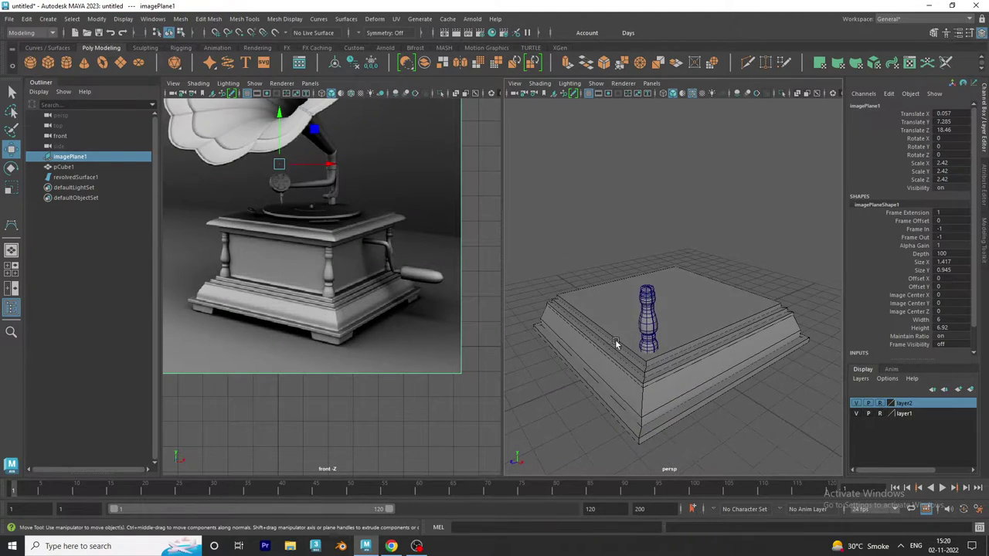
pyautogui.click(882, 405)
# - Nudge the pillar to Z 2.725 and raise it to Y 0.023 onto the base
pyautogui.moveTo(722, 327)
pyautogui.keyDown('alt'); pyautogui.mouseDown()
pyautogui.moveTo(706, 312)
pyautogui.moveTo(705, 324)
pyautogui.moveTo(649, 309)
pyautogui.moveTo(623, 323)
pyautogui.mouseUp(); pyautogui.keyUp('alt')
pyautogui.click(672, 299)
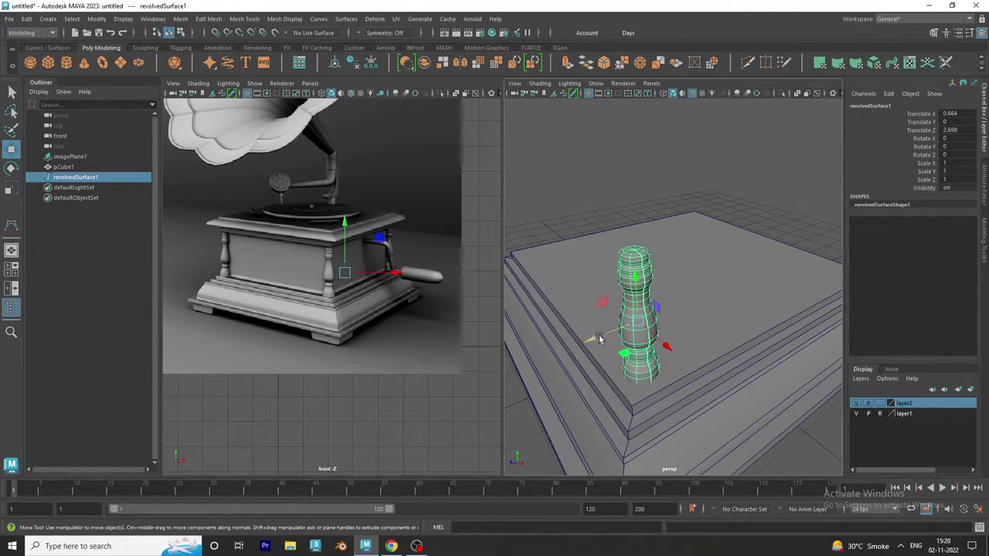
pyautogui.moveTo(596, 339); pyautogui.dragTo(602, 341)
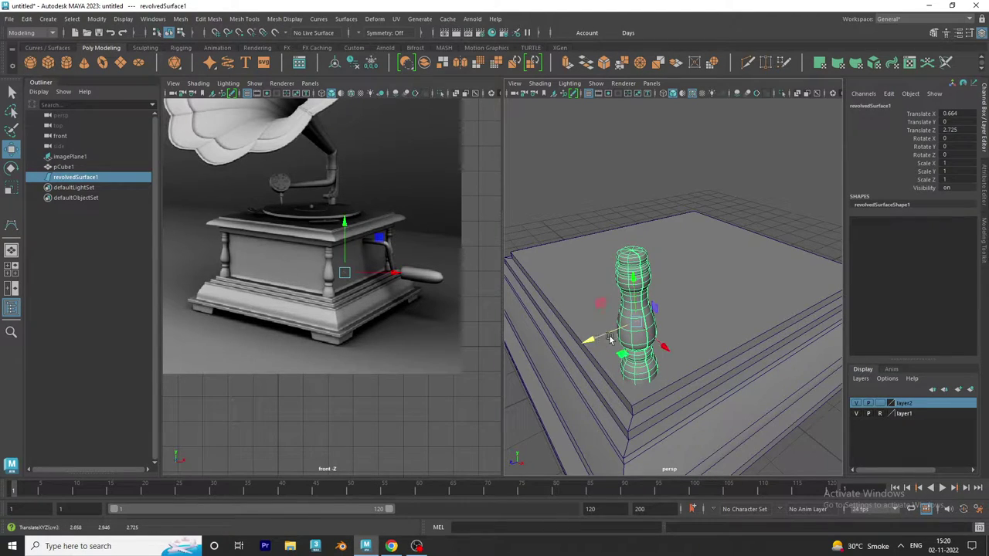
pyautogui.moveTo(636, 303); pyautogui.dragTo(636, 337)
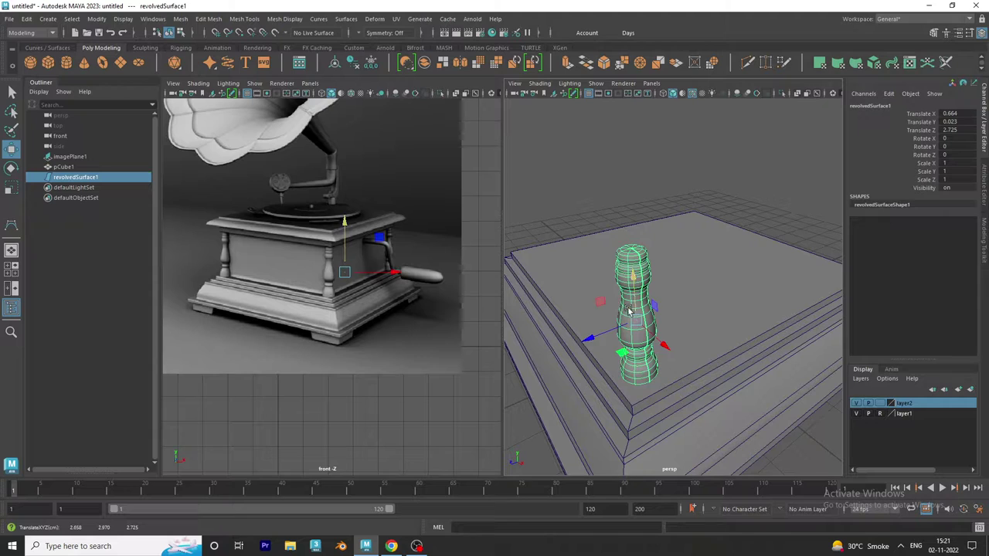
pyautogui.press('space')
# - In a wireframe side view, set the baluster onto the base's top step at Y 0.116
pyautogui.press('space')
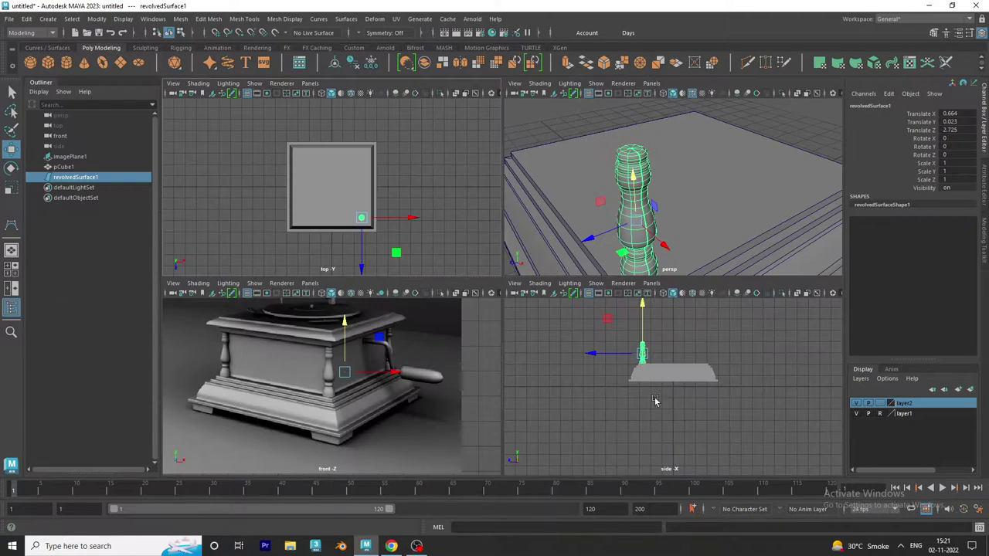
pyautogui.press('space')
pyautogui.scroll(2, 486, 302)
pyautogui.scroll(2, 347, 307)
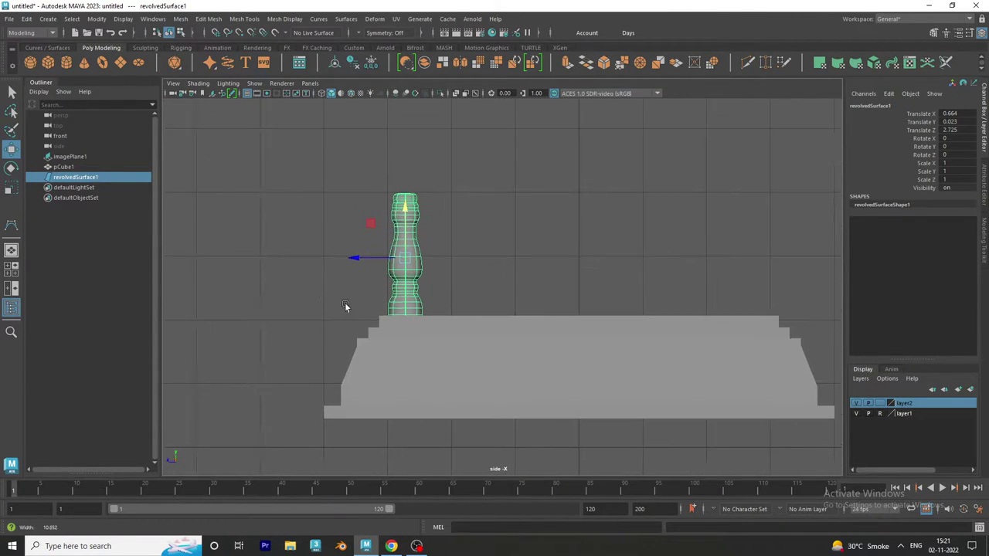
pyautogui.scroll(2, 483, 369)
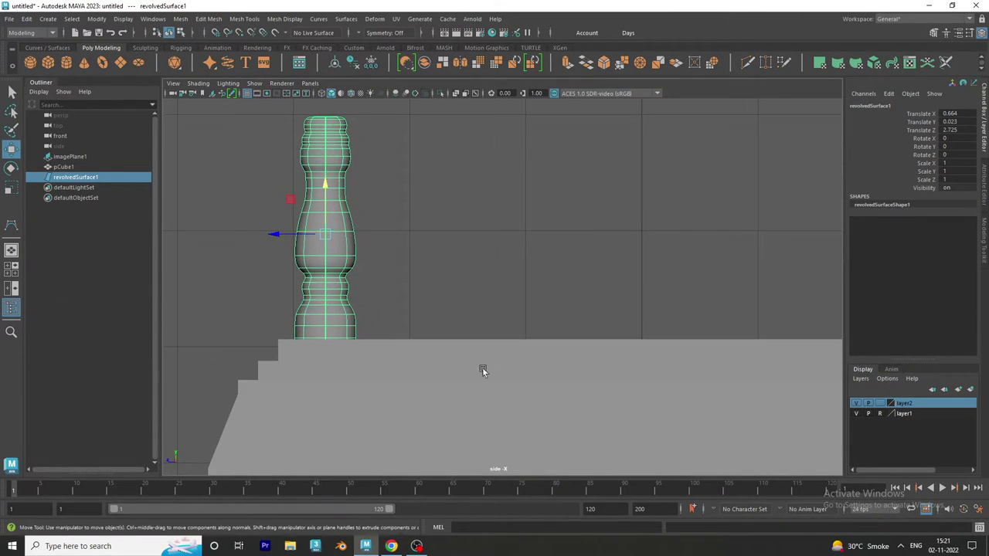
pyautogui.click(323, 94)
pyautogui.moveTo(328, 200); pyautogui.dragTo(332, 186)
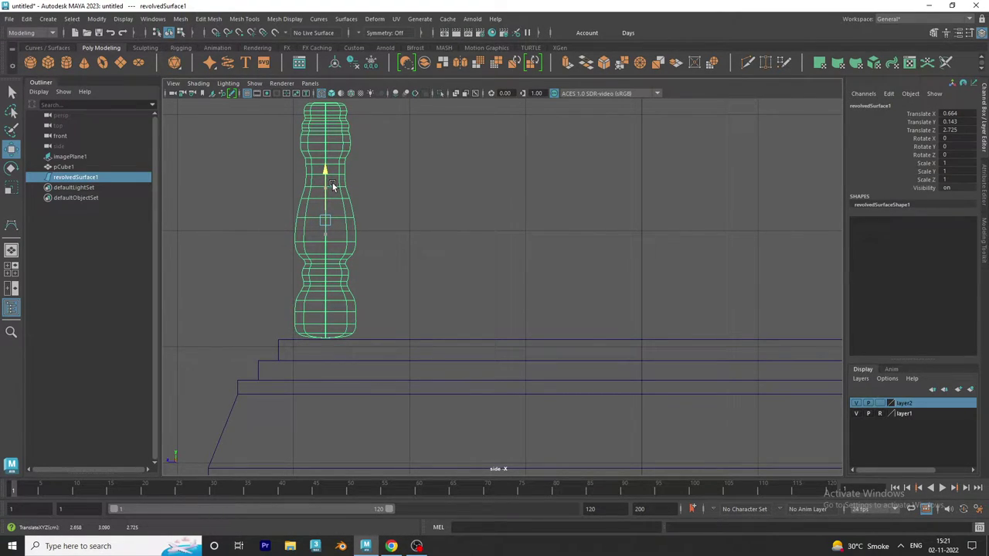
pyautogui.moveTo(332, 186); pyautogui.dragTo(332, 190)
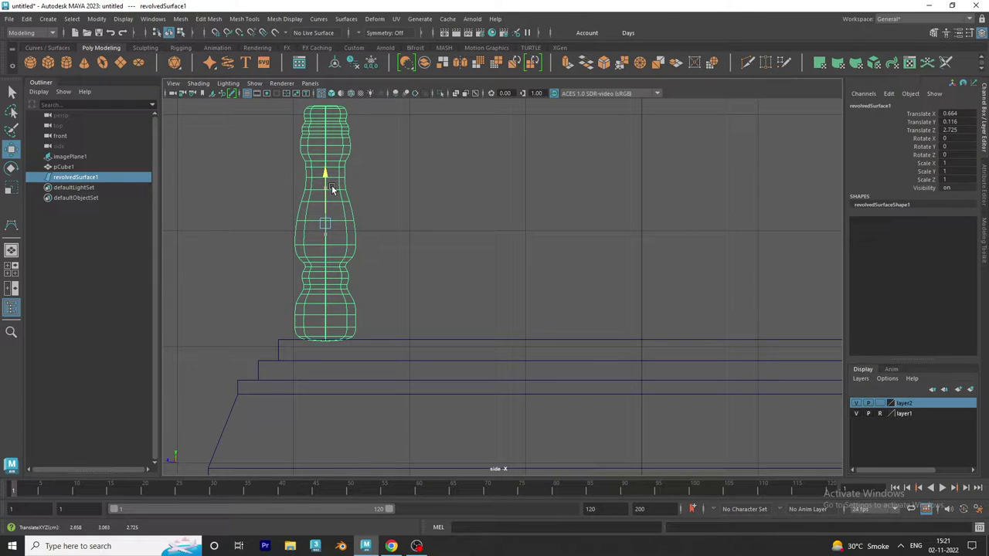
pyautogui.click(331, 93)
pyautogui.press('space')
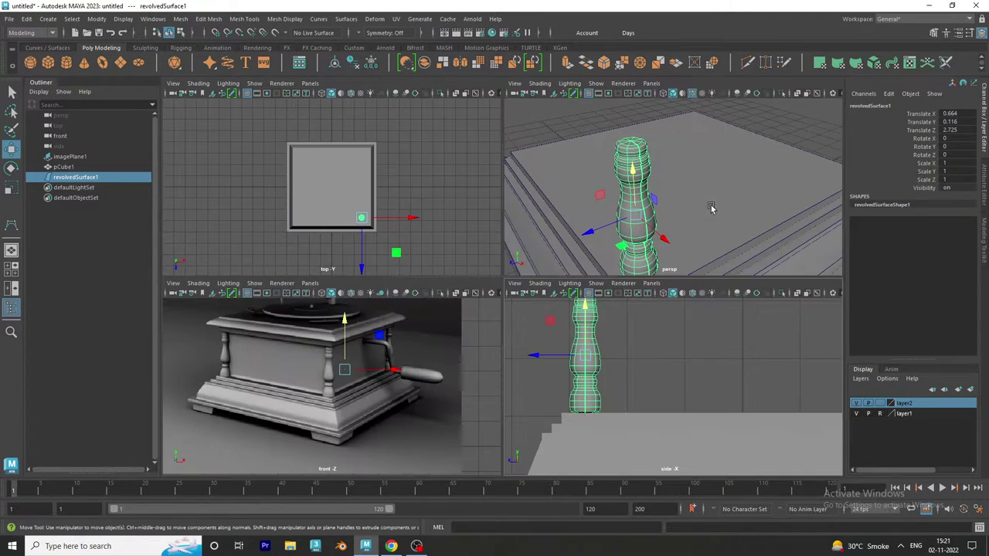
# - Select the baluster in the perspective view and duplicate it in place with Ctrl+D
pyautogui.scroll(-5, 725, 259)
pyautogui.click(719, 213)
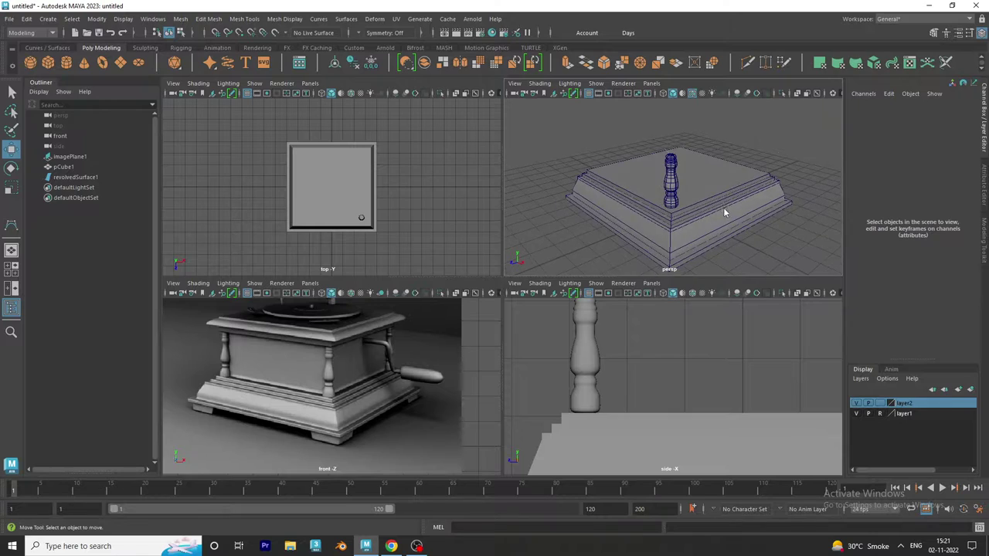
pyautogui.press('space')
pyautogui.click(501, 272)
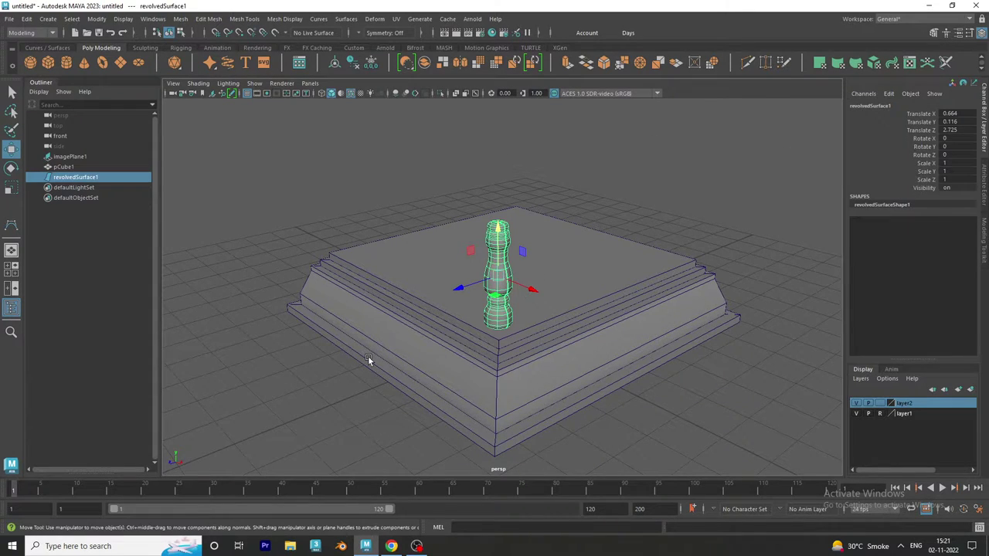
pyautogui.hotkey('ctrl', 'd')
# - Drag the duplicate baluster toward another corner of the base
pyautogui.moveTo(527, 290); pyautogui.dragTo(404, 232)
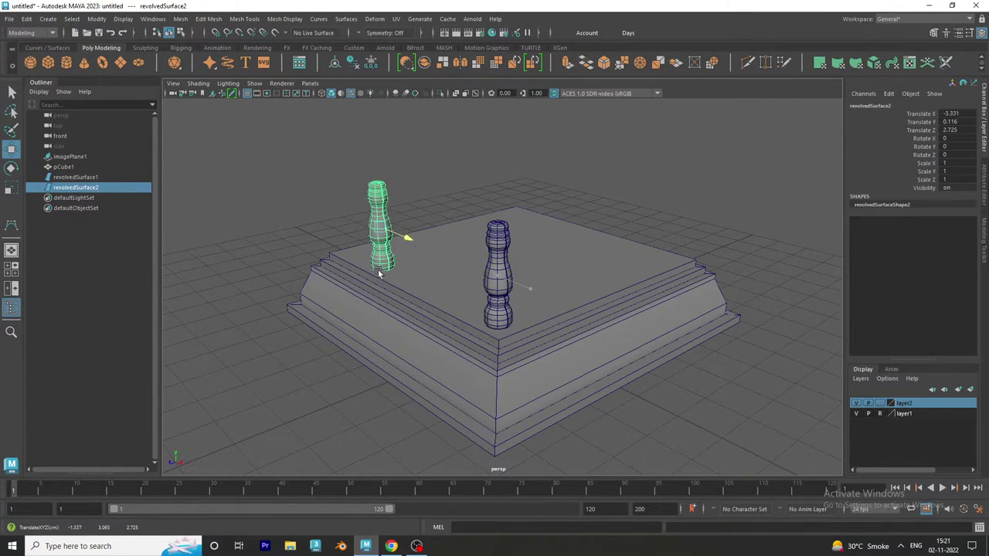
pyautogui.press('space')
pyautogui.press('space')
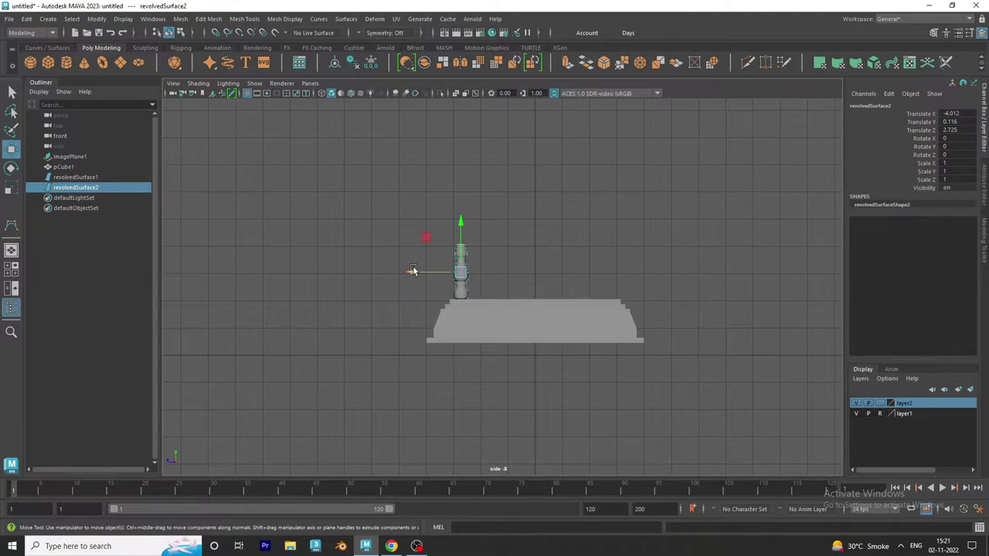
pyautogui.click(11, 269)
pyautogui.press('space')
# - Place the copy at X −4.012, Z −2.688 opposite the original and select both balusters
pyautogui.moveTo(449, 278); pyautogui.dragTo(579, 303)
pyautogui.keyDown('alt'); pyautogui.moveTo(574, 302); pyautogui.dragTo(740, 415, button='right'); pyautogui.keyUp('alt')
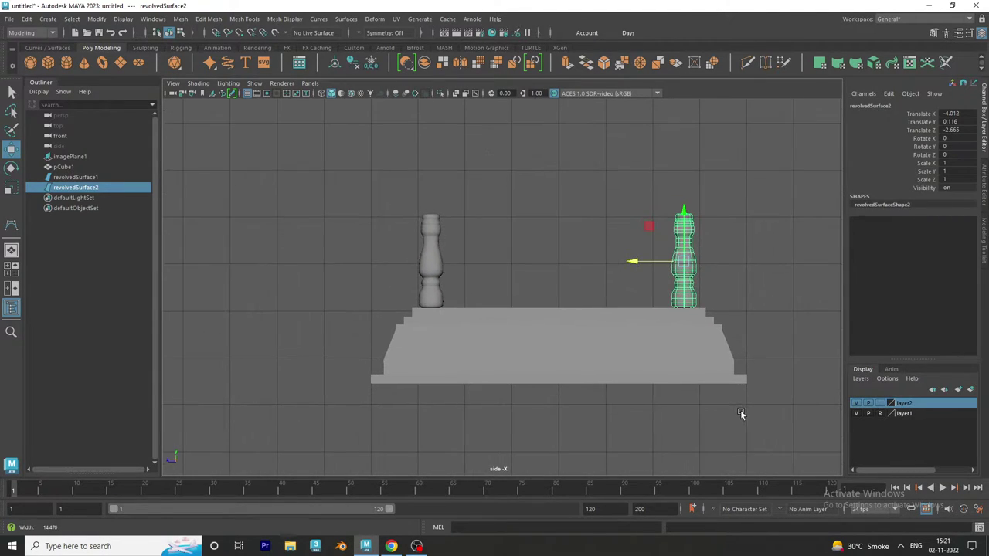
pyautogui.keyDown('alt'); pyautogui.moveTo(740, 415); pyautogui.dragTo(557, 347, button='middle'); pyautogui.keyUp('alt')
pyautogui.keyDown('alt'); pyautogui.moveTo(557, 347); pyautogui.dragTo(626, 365, button='right'); pyautogui.keyUp('alt')
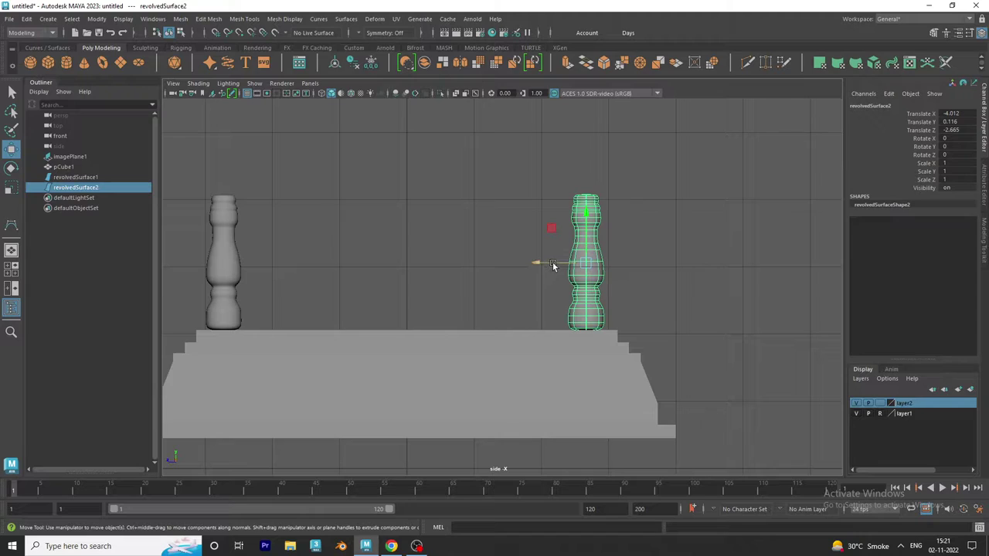
pyautogui.moveTo(552, 264); pyautogui.dragTo(554, 267)
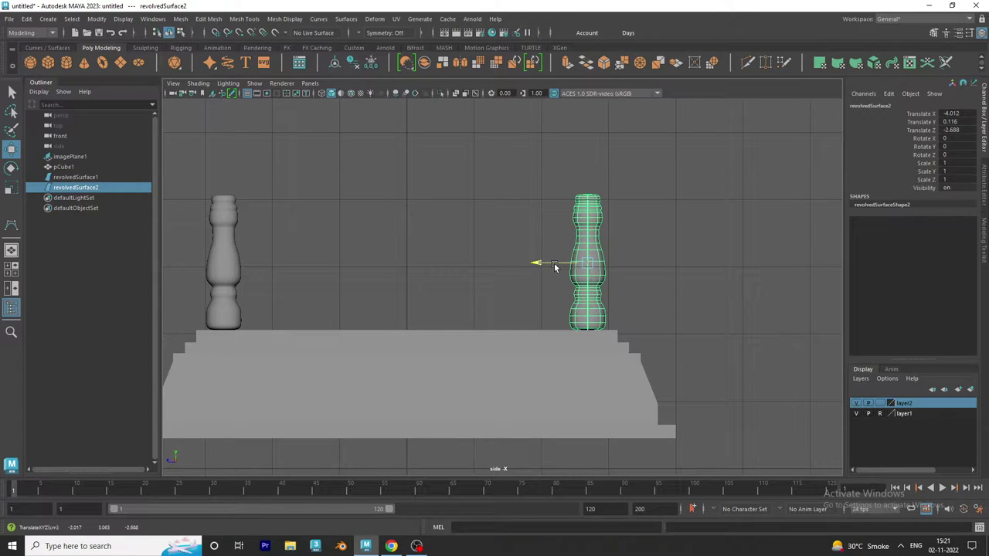
pyautogui.moveTo(727, 270); pyautogui.dragTo(171, 241)
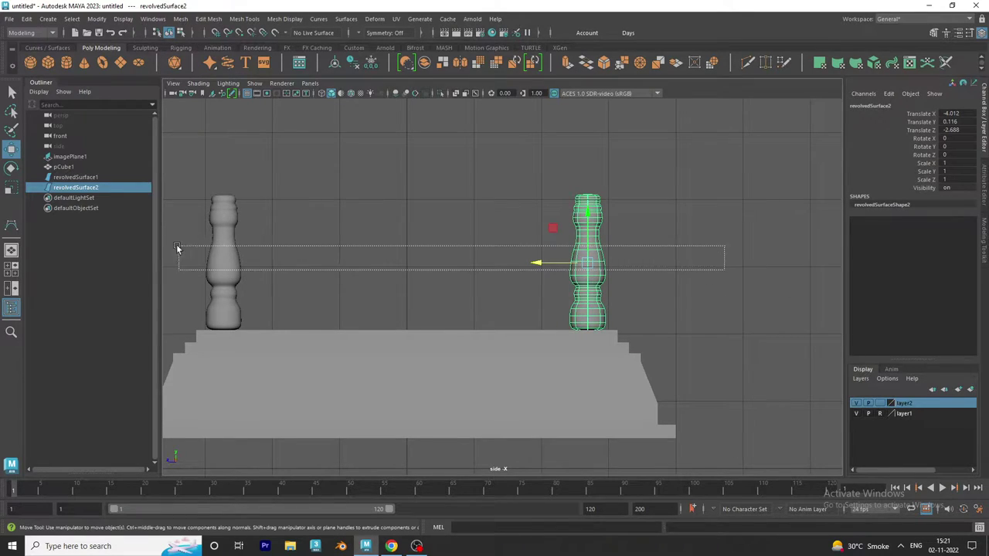
# - Duplicate both balusters, then delete the extra copies
pyautogui.hotkey('ctrl', 'd')
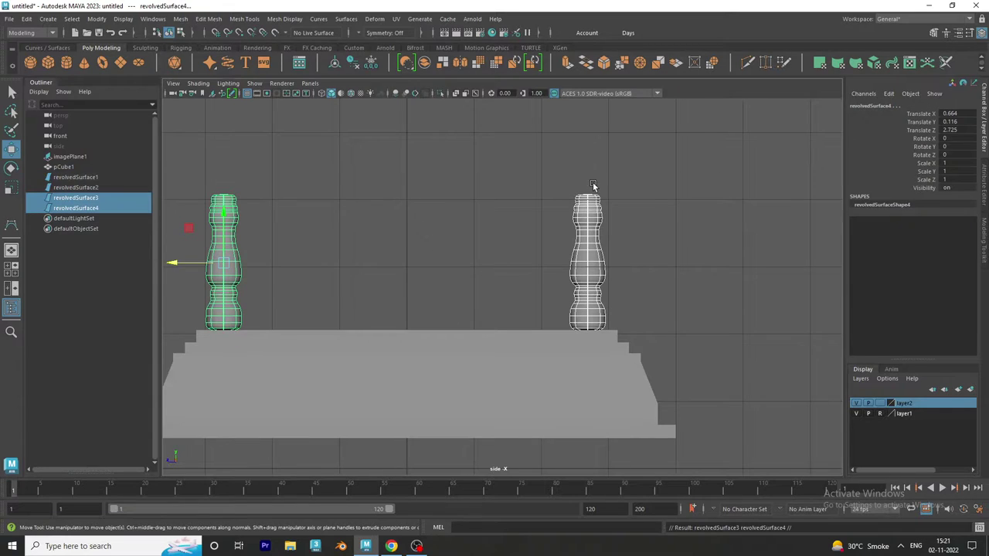
pyautogui.press('space')
pyautogui.press('space')
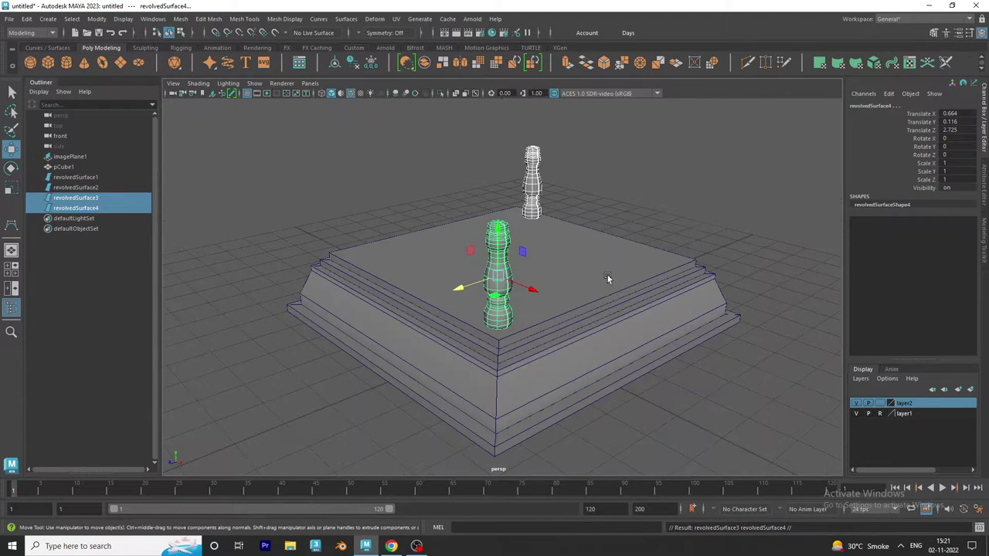
pyautogui.keyDown('alt'); pyautogui.moveTo(607, 275); pyautogui.dragTo(632, 321, button='right'); pyautogui.keyUp('alt')
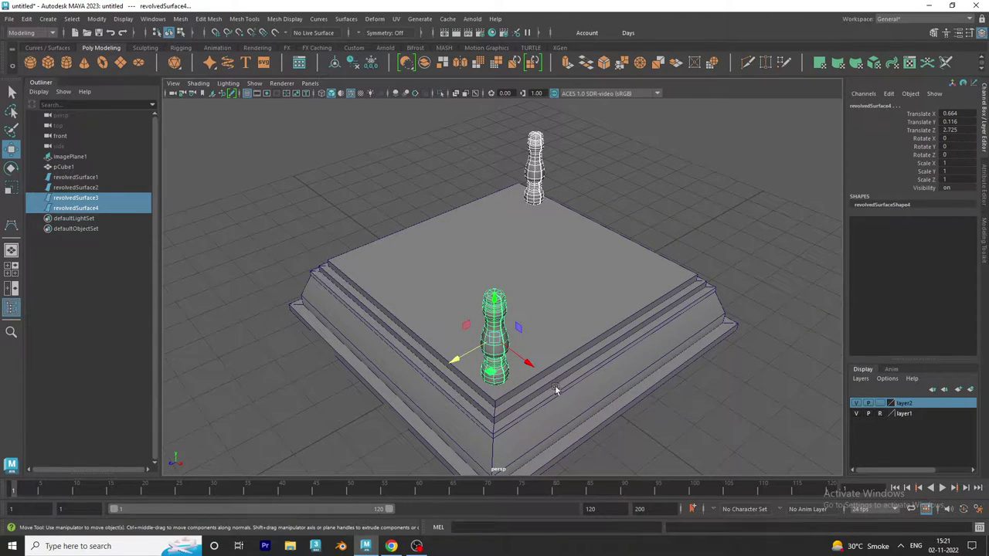
pyautogui.click(572, 207)
pyautogui.moveTo(537, 266)
pyautogui.keyDown('alt'); pyautogui.mouseDown()
pyautogui.moveTo(605, 260)
pyautogui.moveTo(582, 242)
pyautogui.moveTo(383, 193)
pyautogui.mouseUp(); pyautogui.keyUp('alt')
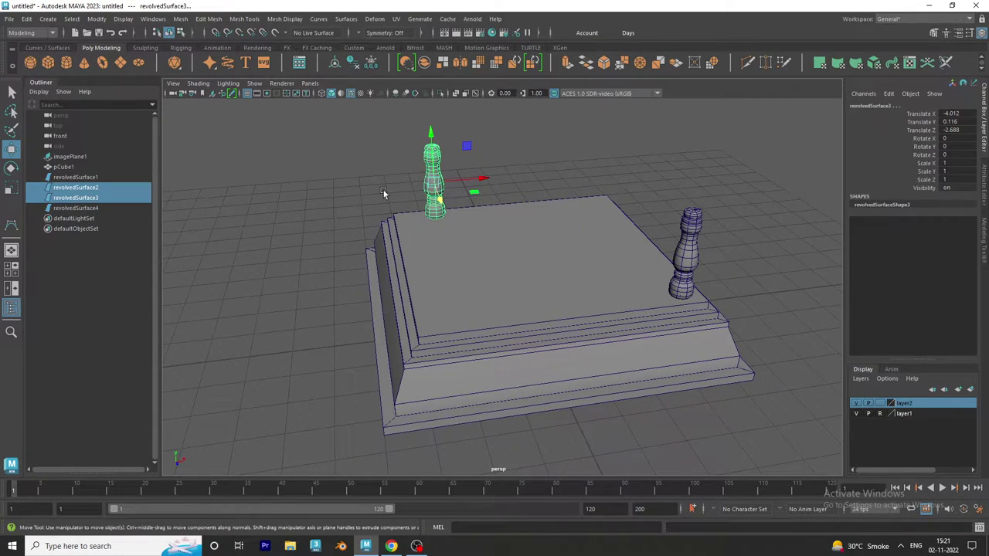
pyautogui.press('Delete')
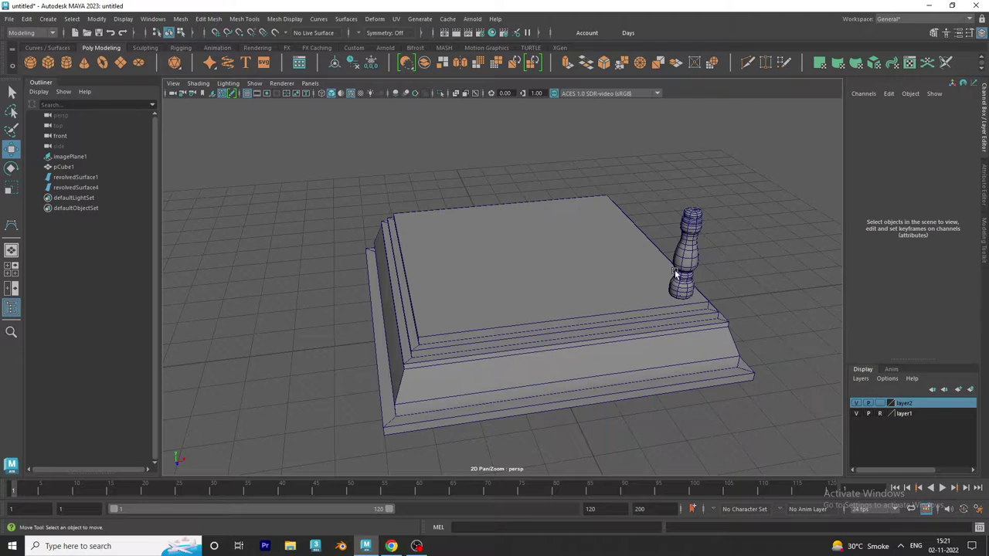
# - Move the remaining baluster onto another corner of the base
pyautogui.click(675, 273)
pyautogui.moveTo(699, 266)
pyautogui.mouseDown()
pyautogui.moveTo(497, 307)
pyautogui.moveTo(466, 341)
pyautogui.moveTo(472, 330)
pyautogui.moveTo(392, 281)
pyautogui.mouseUp()
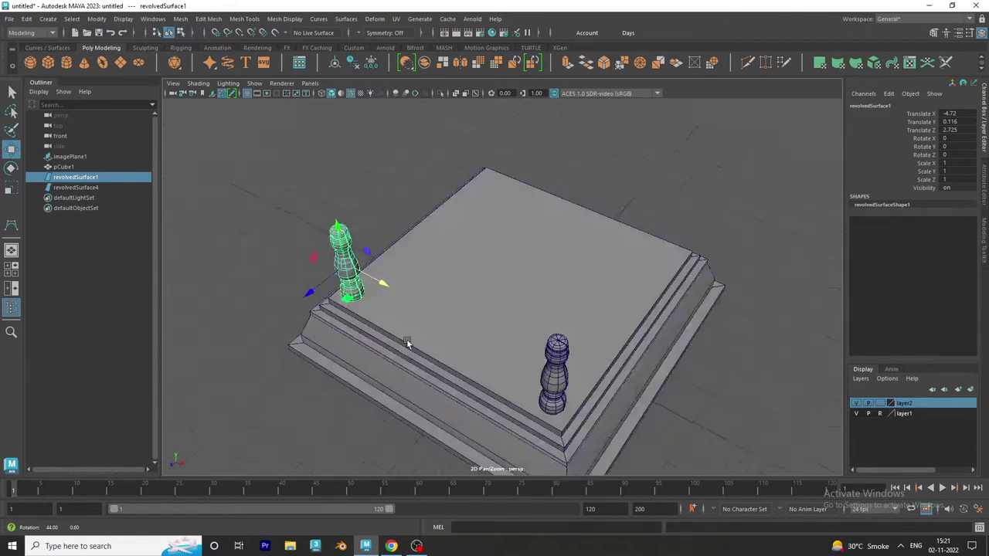
pyautogui.click(393, 168)
# - Duplicate the left and middle balusters and place the copies on the remaining corners
pyautogui.click(350, 187)
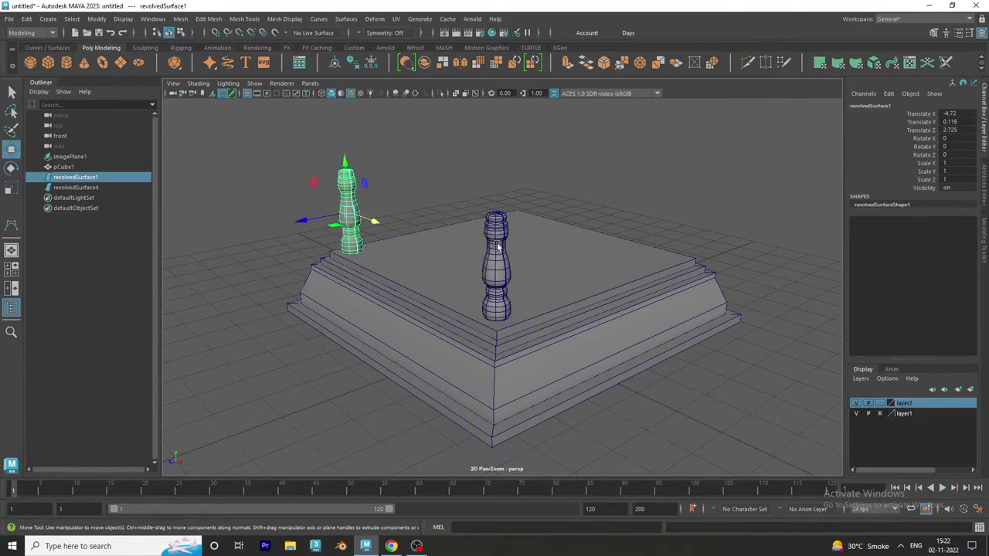
pyautogui.click(498, 244)
pyautogui.hotkey('ctrl', 'd')
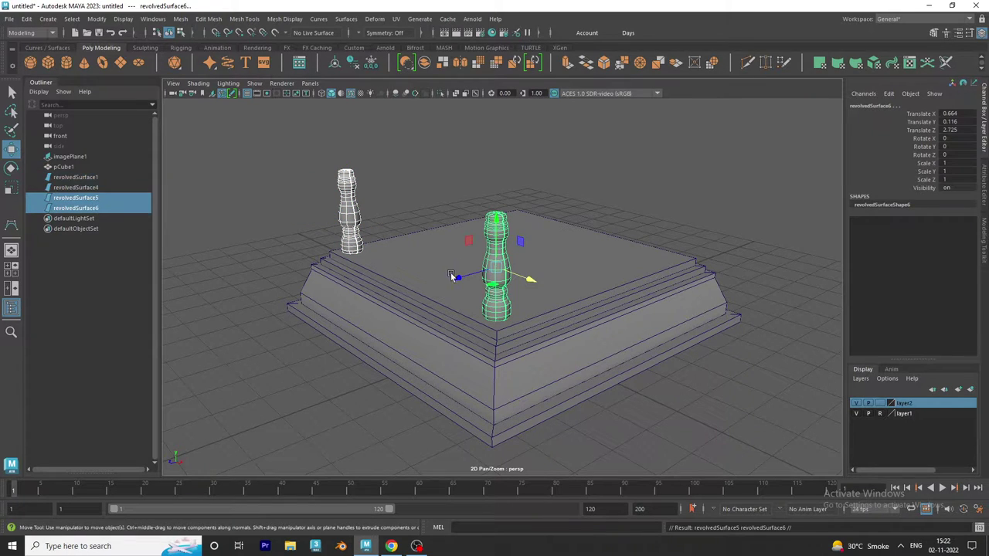
pyautogui.moveTo(450, 272)
pyautogui.mouseDown()
pyautogui.moveTo(658, 289)
pyautogui.moveTo(537, 292)
pyautogui.moveTo(372, 343)
pyautogui.moveTo(387, 355)
pyautogui.mouseUp()
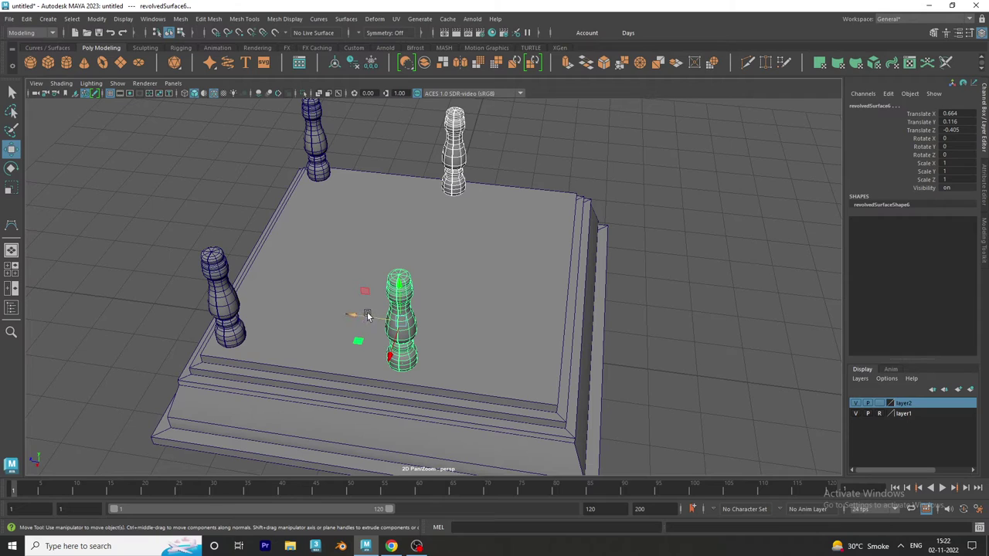
pyautogui.moveTo(367, 311)
pyautogui.mouseDown()
pyautogui.moveTo(503, 369)
pyautogui.moveTo(557, 342)
pyautogui.mouseUp()
pyautogui.click(710, 392)
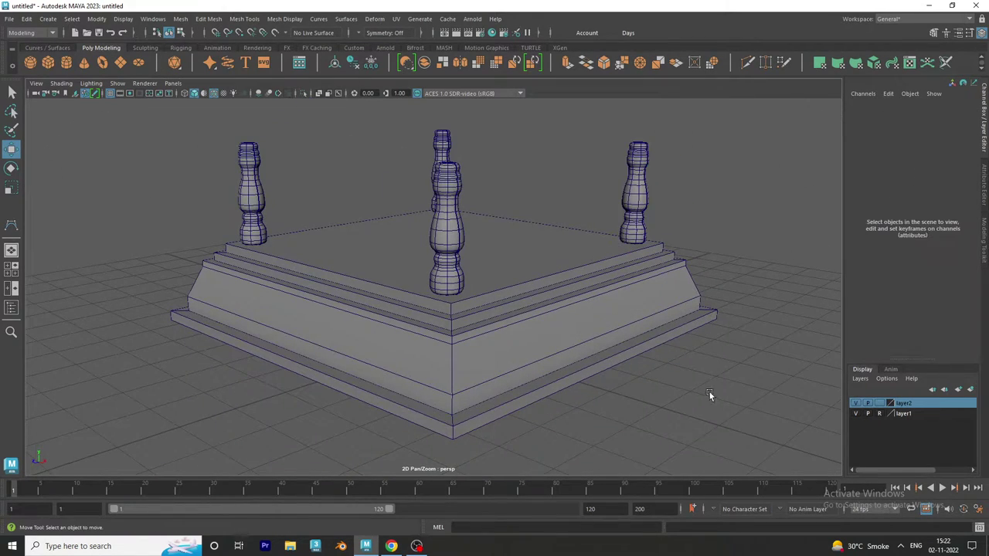
# - Turn off wireframe-on-shaded, close the Outliner, and zoom in on the base and four pillars
pyautogui.click(214, 94)
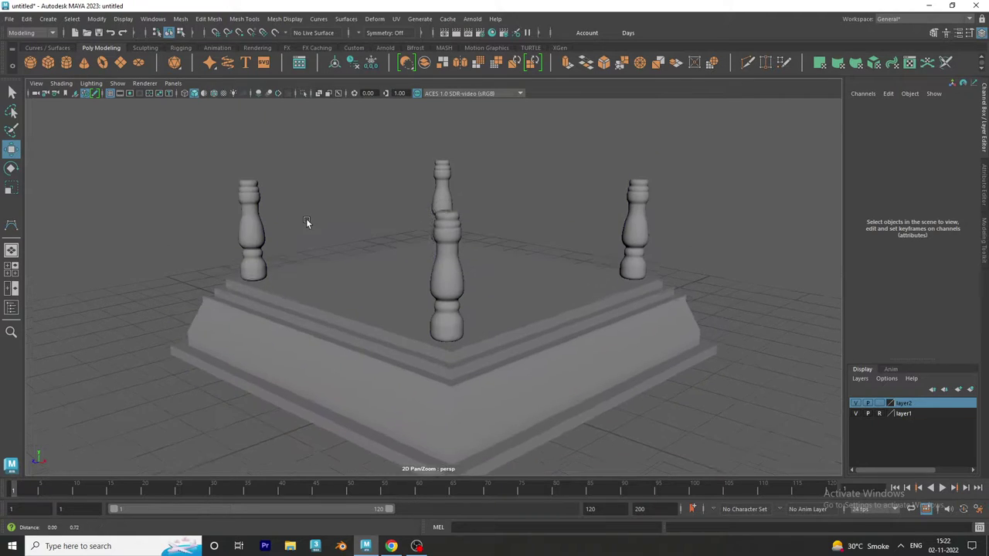
pyautogui.scroll(-3, 499, 312)
pyautogui.scroll(-1, 488, 312)
pyautogui.scroll(-1, 487, 312)
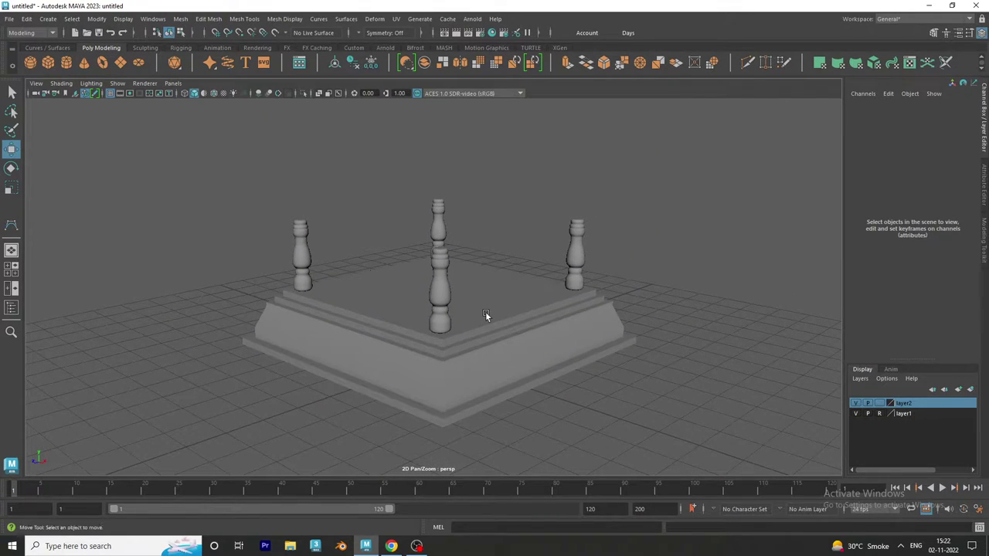
pyautogui.click(13, 308)
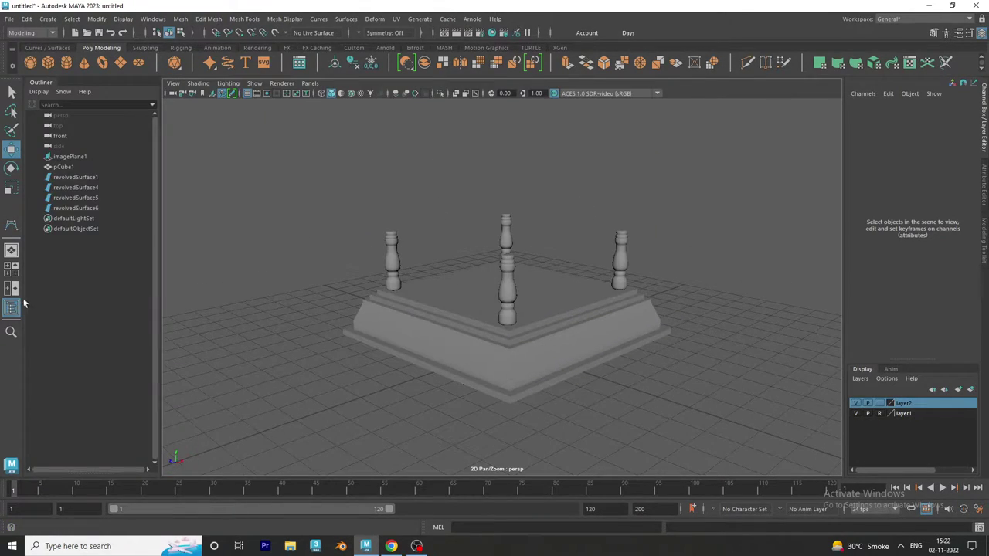
pyautogui.click(11, 288)
pyautogui.click(11, 308)
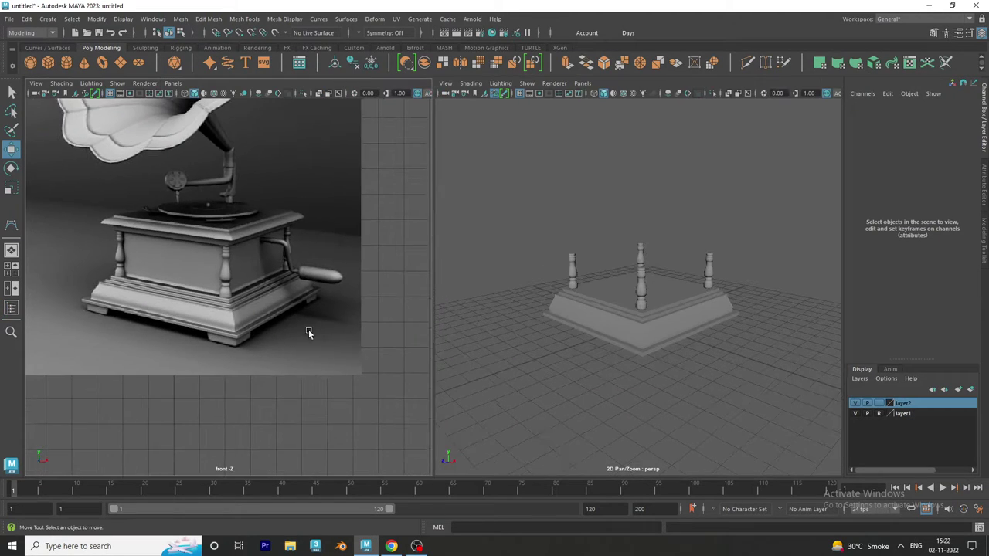
pyautogui.scroll(3, 716, 299)
pyautogui.scroll(2, 716, 294)
pyautogui.scroll(2, 731, 334)
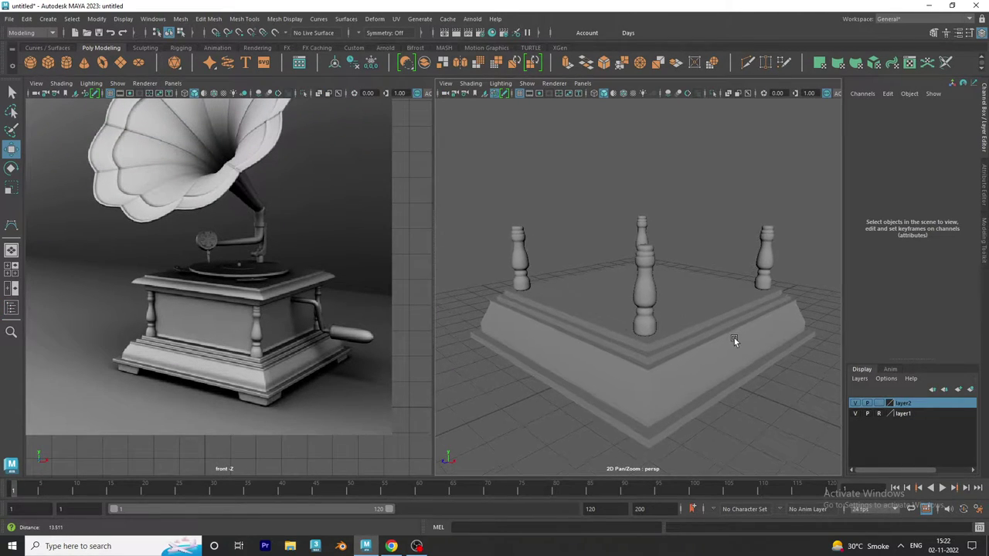
# - Extrude the base's top face and scale it inward to form an inset between the pillars
pyautogui.click(581, 293)
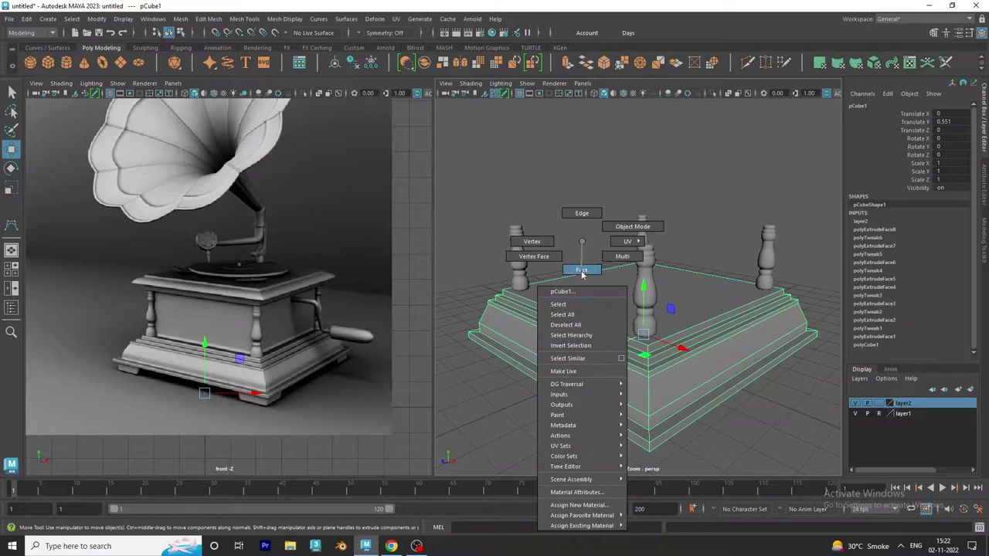
pyautogui.moveTo(581, 293); pyautogui.dragTo(581, 267, button='right')
pyautogui.click(584, 305)
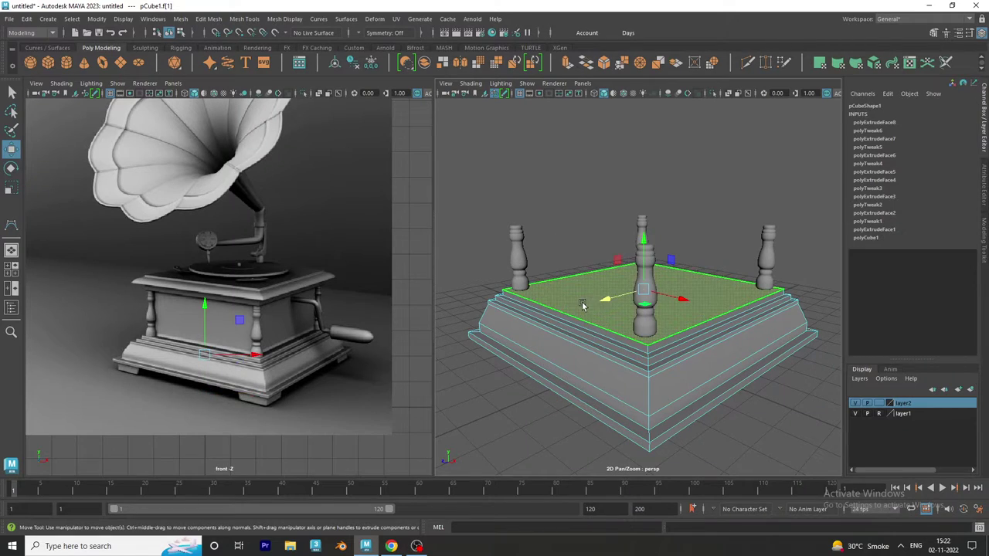
pyautogui.click(566, 62)
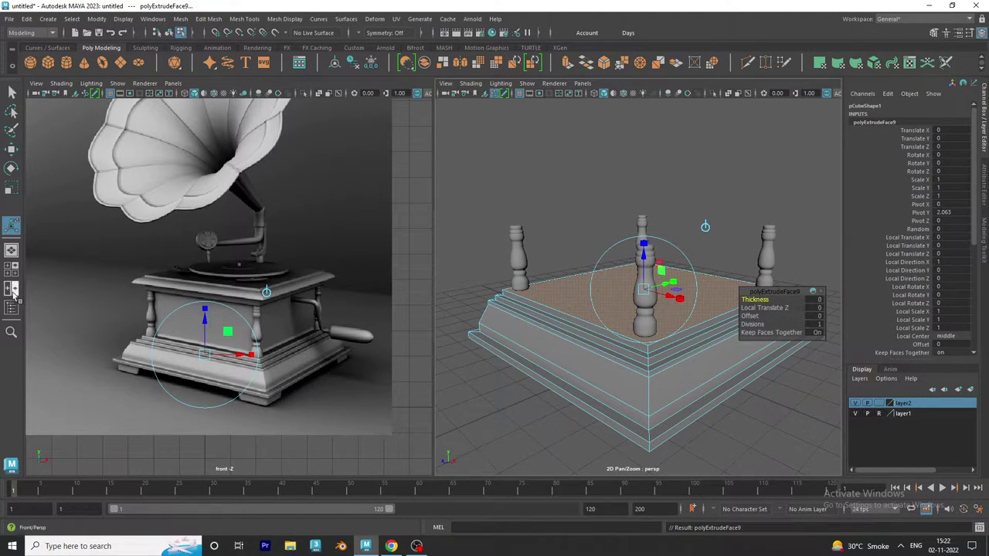
pyautogui.click(11, 188)
pyautogui.moveTo(653, 291); pyautogui.dragTo(616, 280)
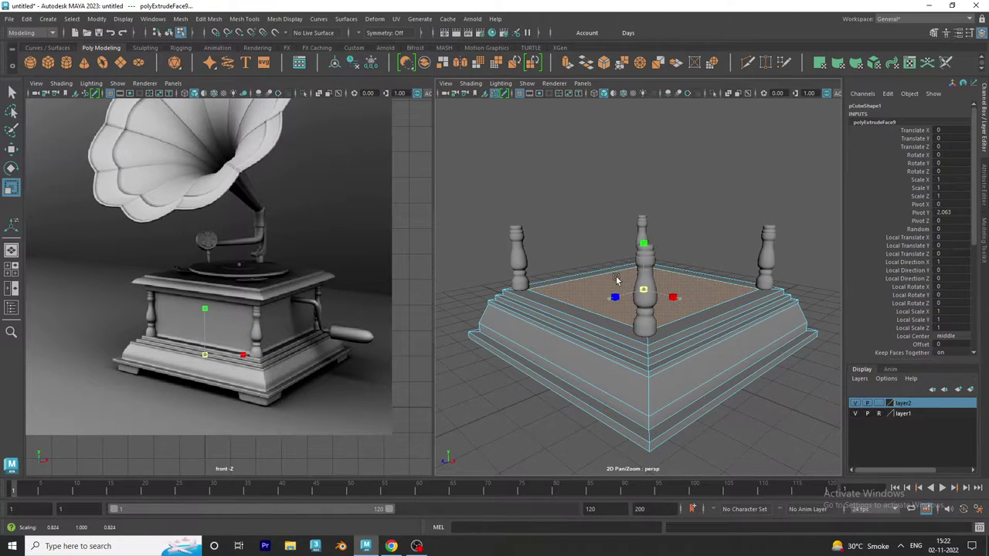
pyautogui.moveTo(617, 279)
pyautogui.keyDown('alt'); pyautogui.mouseDown(button='right')
pyautogui.moveTo(654, 361)
pyautogui.moveTo(637, 340)
pyautogui.mouseUp(button='right'); pyautogui.keyUp('alt')
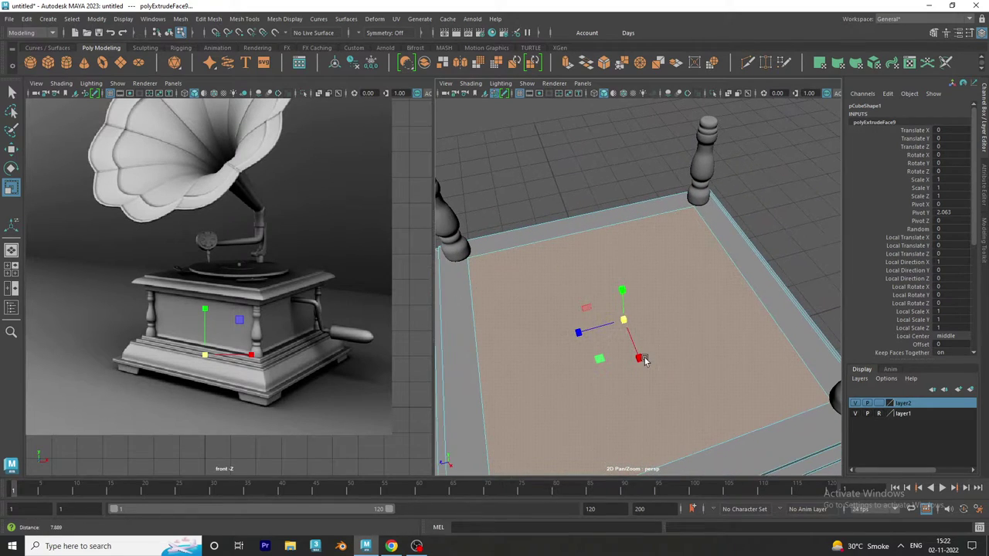
pyautogui.moveTo(623, 321); pyautogui.dragTo(620, 318)
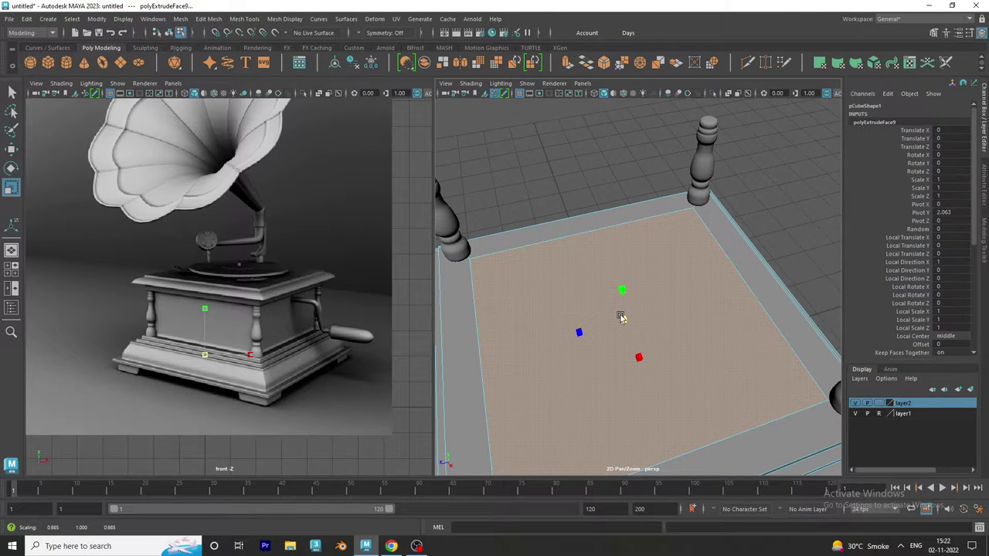
pyautogui.keyDown('alt'); pyautogui.moveTo(640, 369); pyautogui.dragTo(602, 348, button='right'); pyautogui.keyUp('alt')
pyautogui.keyDown('alt'); pyautogui.moveTo(603, 348); pyautogui.dragTo(664, 312); pyautogui.keyUp('alt')
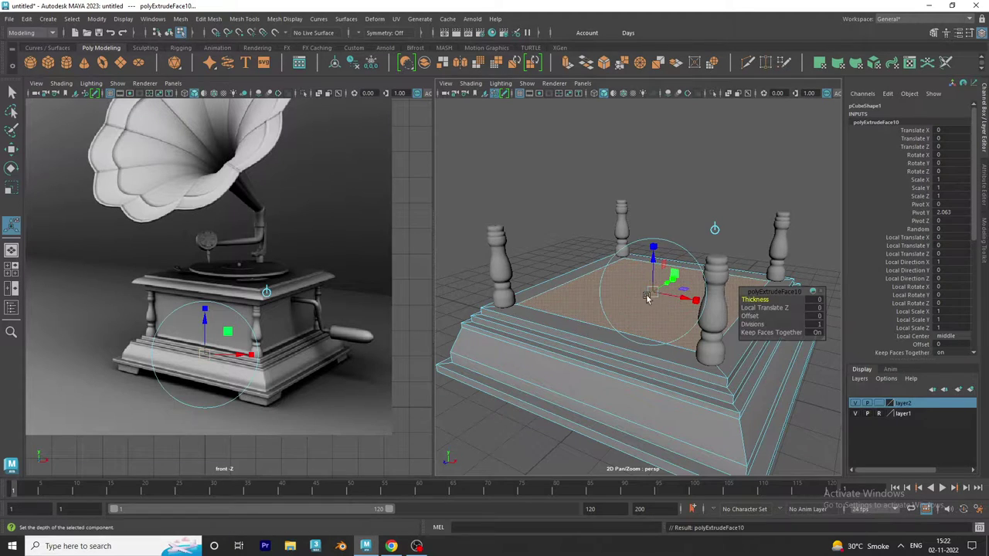
# - Extrude the inset face again and raise it in side view into a tall box body
pyautogui.keyDown('shift'); pyautogui.moveTo(664, 311); pyautogui.dragTo(726, 292, button='right'); pyautogui.keyUp('shift')
pyautogui.moveTo(654, 258); pyautogui.dragTo(660, 224)
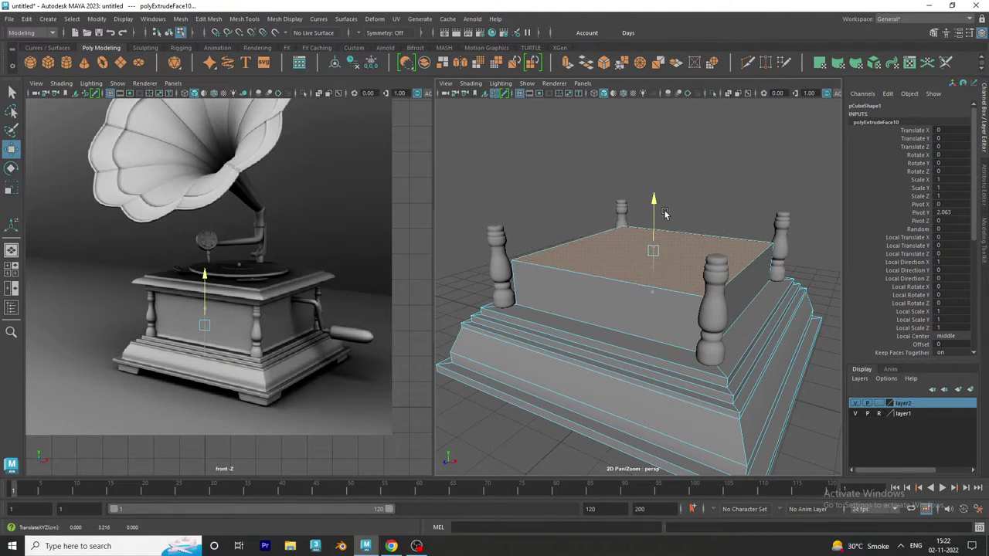
pyautogui.press('space')
pyautogui.press('space')
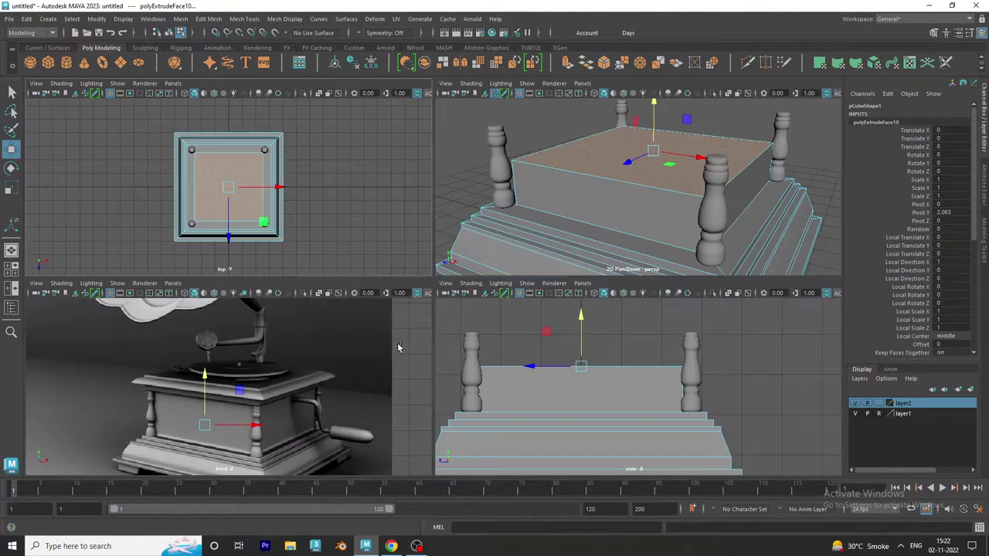
pyautogui.press('space')
pyautogui.keyDown('alt'); pyautogui.moveTo(499, 300); pyautogui.dragTo(623, 372, button='middle'); pyautogui.keyUp('alt')
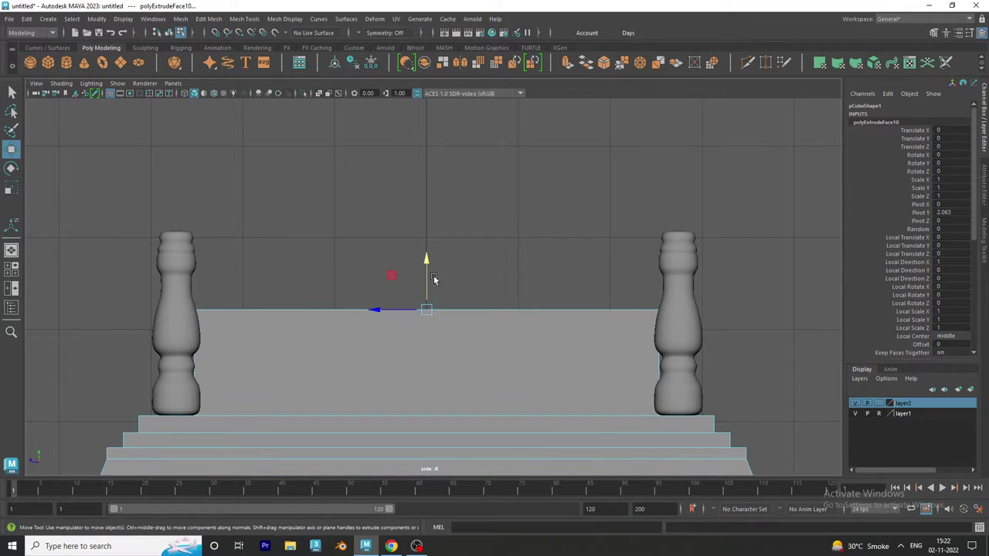
pyautogui.moveTo(434, 279); pyautogui.dragTo(469, 200)
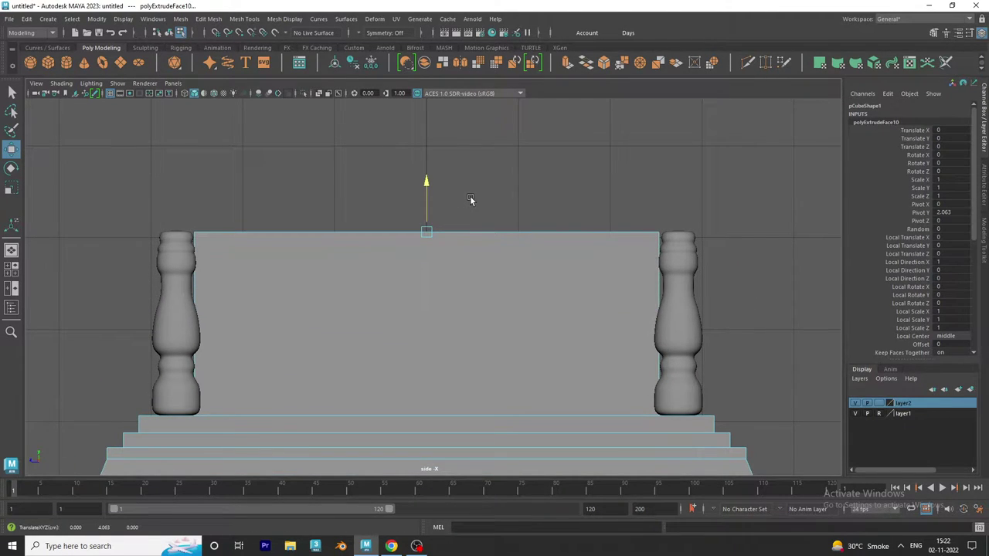
pyautogui.press('space')
pyautogui.press('space')
pyautogui.moveTo(710, 265)
pyautogui.keyDown('alt'); pyautogui.mouseDown()
pyautogui.moveTo(656, 278)
pyautogui.moveTo(690, 305)
pyautogui.moveTo(603, 298)
pyautogui.mouseUp(); pyautogui.keyUp('alt')
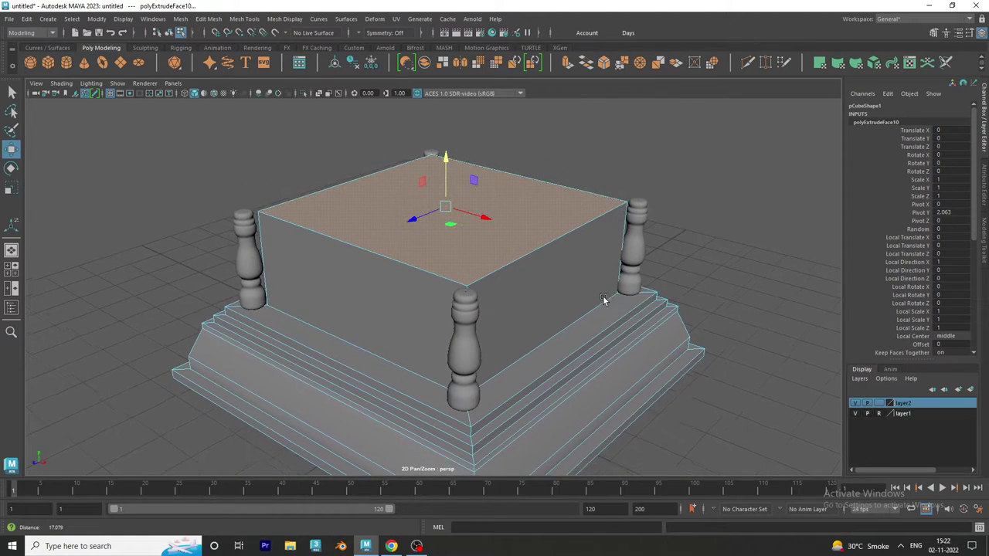
# - Restore the side-by-side reference layout, deselect, and enable Wireframe on Shaded
pyautogui.click(11, 288)
pyautogui.scroll(2, 667, 235)
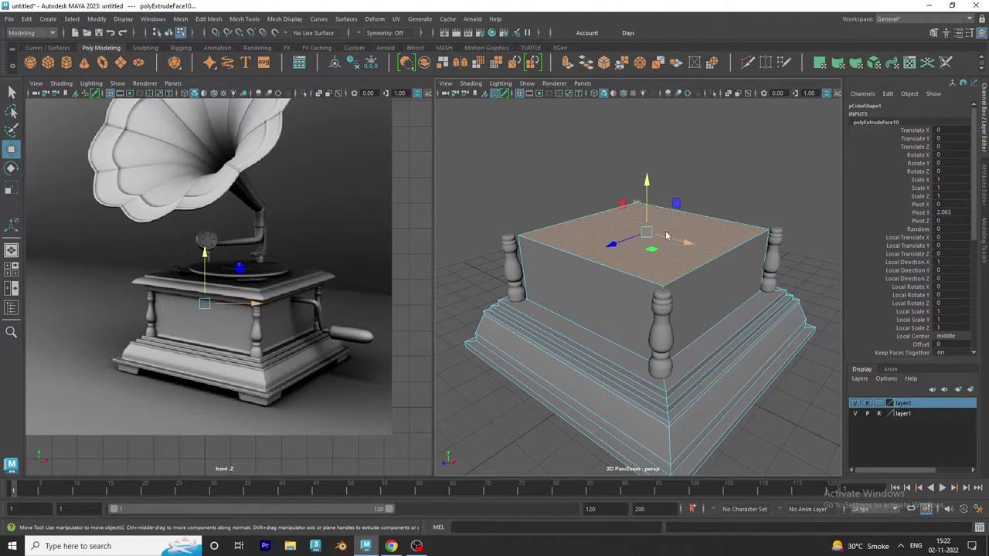
pyautogui.keyDown('alt'); pyautogui.moveTo(666, 236); pyautogui.dragTo(719, 181); pyautogui.keyUp('alt')
pyautogui.click(717, 239)
pyautogui.scroll(-2, 618, 155)
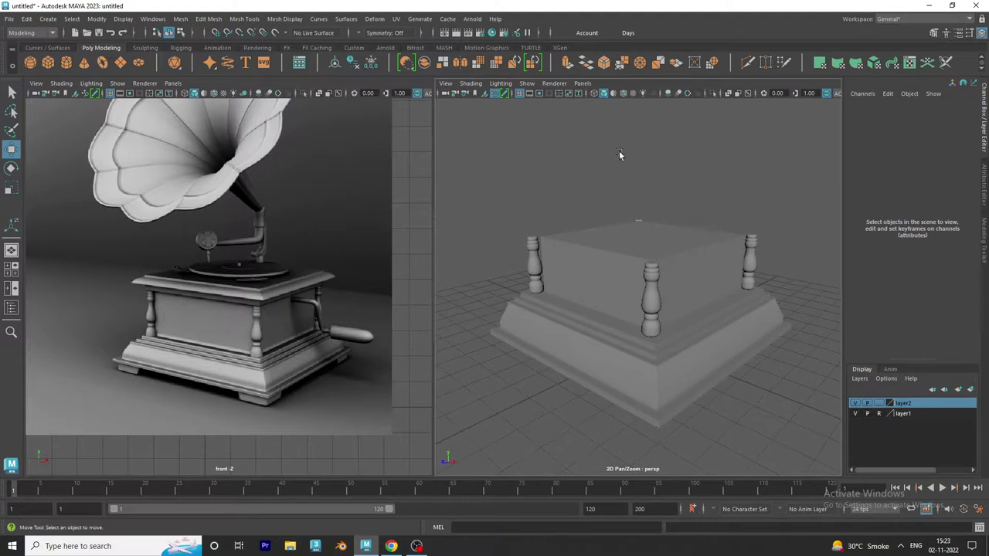
pyautogui.click(618, 94)
pyautogui.scroll(-1, 672, 196)
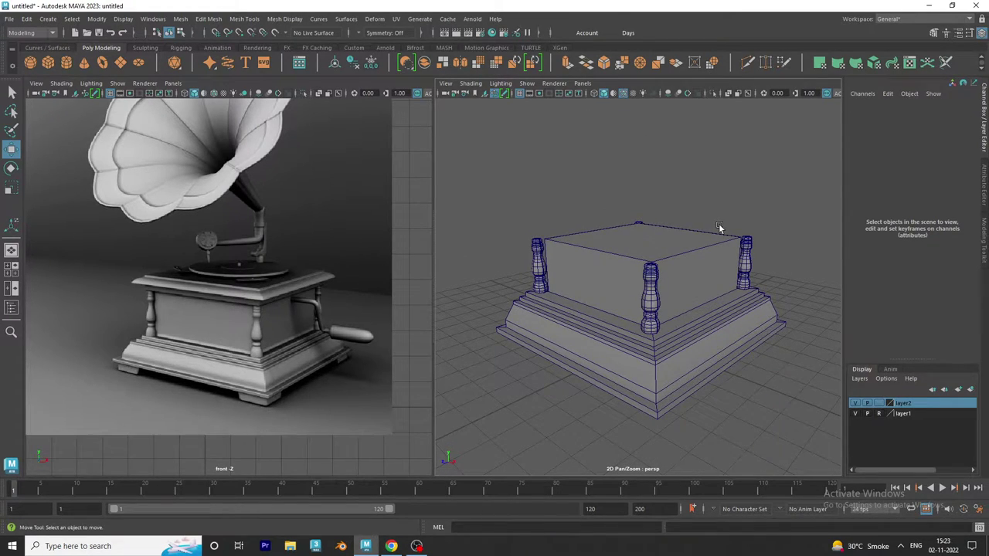
# - Extrude the box body's top face and scale it outward into an overhang
pyautogui.rightClick(585, 235)
pyautogui.click(592, 268)
pyautogui.click(618, 238)
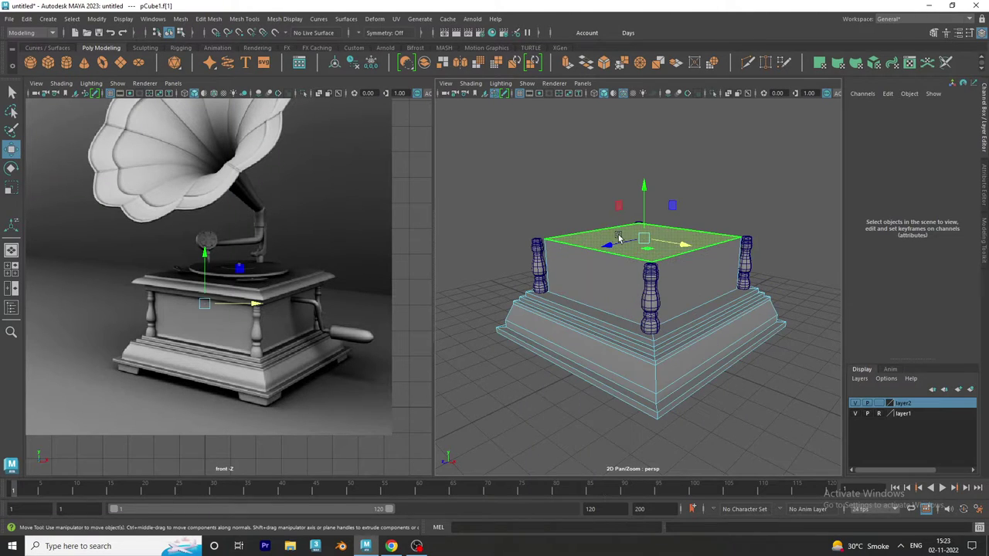
pyautogui.click(567, 64)
pyautogui.moveTo(540, 302)
pyautogui.keyDown('alt'); pyautogui.mouseDown()
pyautogui.moveTo(541, 262)
pyautogui.moveTo(553, 291)
pyautogui.moveTo(649, 238)
pyautogui.moveTo(663, 247)
pyautogui.mouseUp(); pyautogui.keyUp('alt')
pyautogui.press('r')
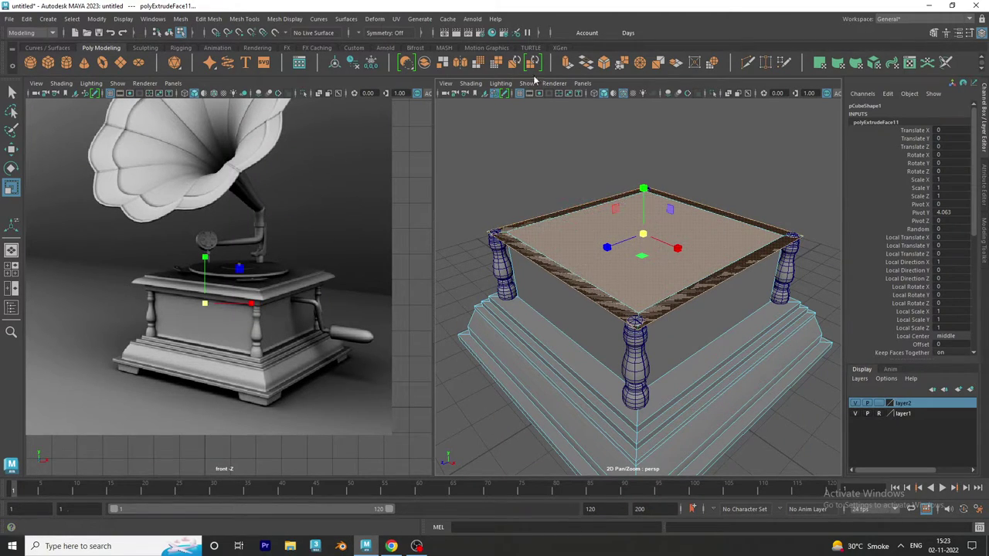
# - Extrude the enlarged face again and raise it to give the lid slab thickness
pyautogui.click(572, 61)
pyautogui.click(12, 150)
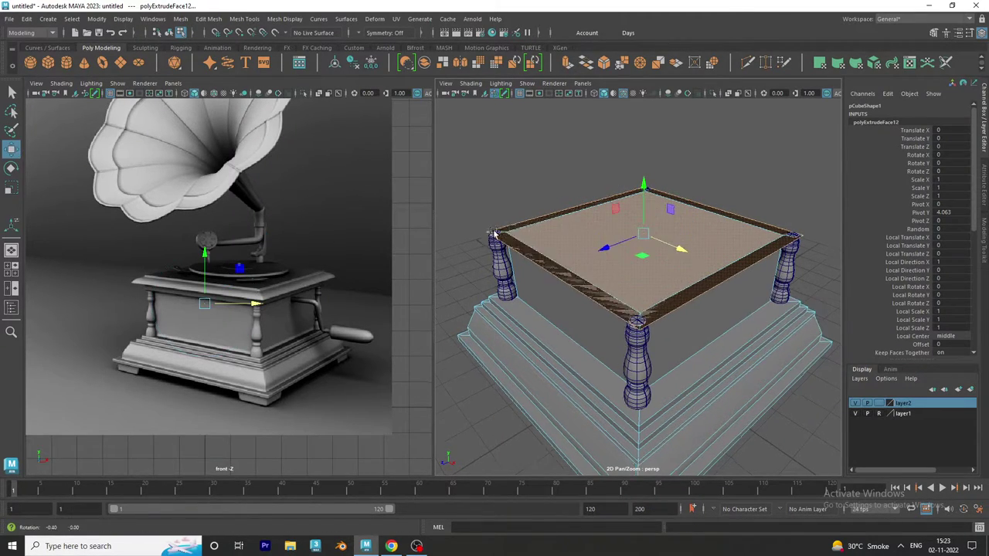
pyautogui.keyDown('alt'); pyautogui.moveTo(587, 348); pyautogui.dragTo(665, 371); pyautogui.keyUp('alt')
pyautogui.press('space')
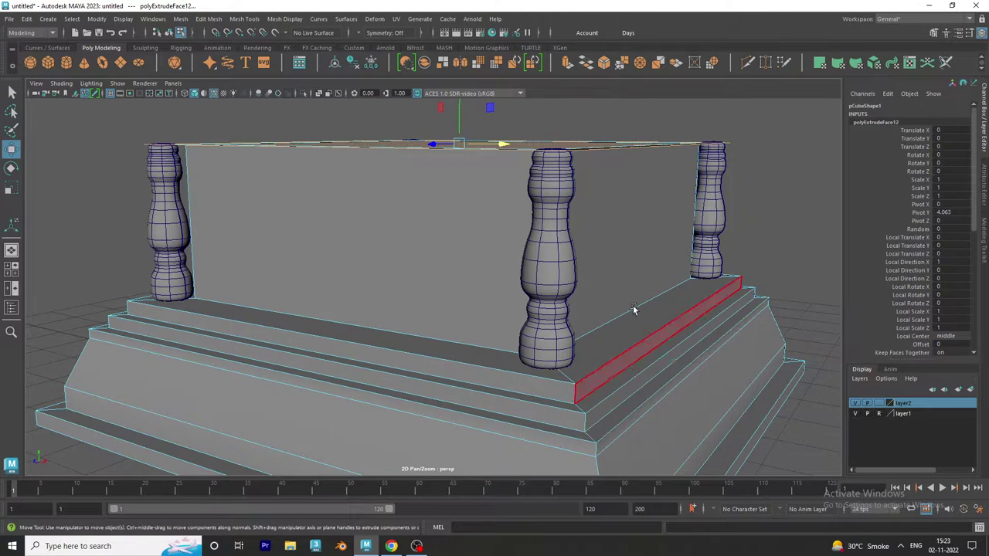
pyautogui.moveTo(633, 305)
pyautogui.keyDown('alt'); pyautogui.mouseDown()
pyautogui.moveTo(610, 310)
pyautogui.moveTo(497, 248)
pyautogui.mouseUp(); pyautogui.keyUp('alt')
pyautogui.moveTo(468, 199); pyautogui.dragTo(469, 203)
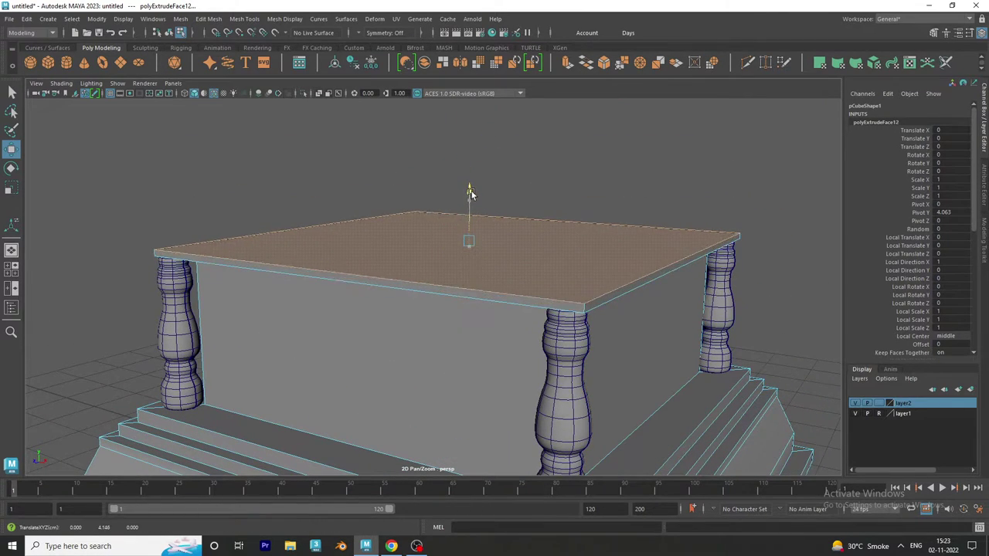
pyautogui.moveTo(557, 232)
pyautogui.keyDown('alt'); pyautogui.mouseDown()
pyautogui.moveTo(485, 214)
pyautogui.moveTo(490, 223)
pyautogui.moveTo(603, 242)
pyautogui.mouseUp(); pyautogui.keyUp('alt')
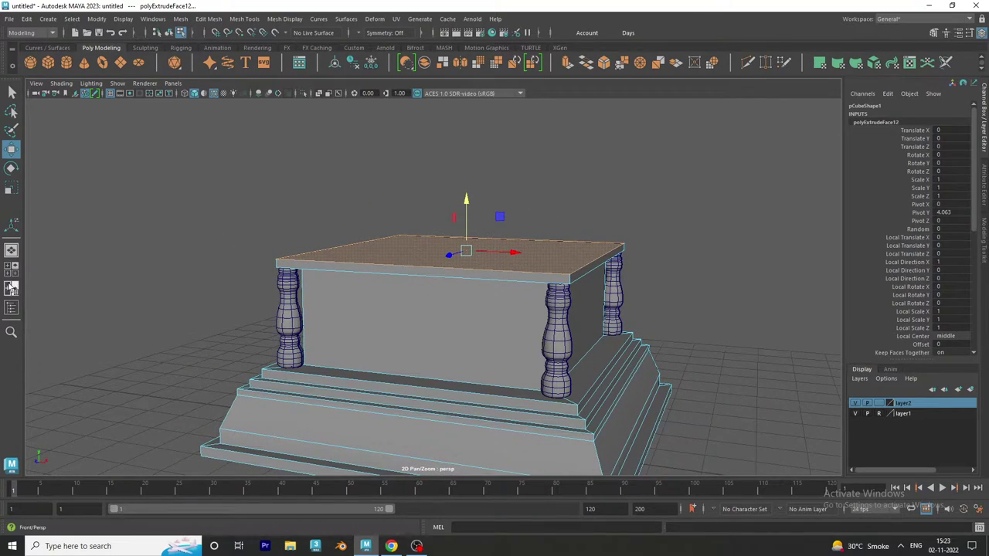
# - Return to the reference layout, inspect the lid, and turn off Wireframe on Shaded
pyautogui.click(12, 288)
pyautogui.scroll(3, 572, 354)
pyautogui.scroll(2, 572, 354)
pyautogui.keyDown('alt'); pyautogui.moveTo(572, 354); pyautogui.dragTo(541, 347); pyautogui.keyUp('alt')
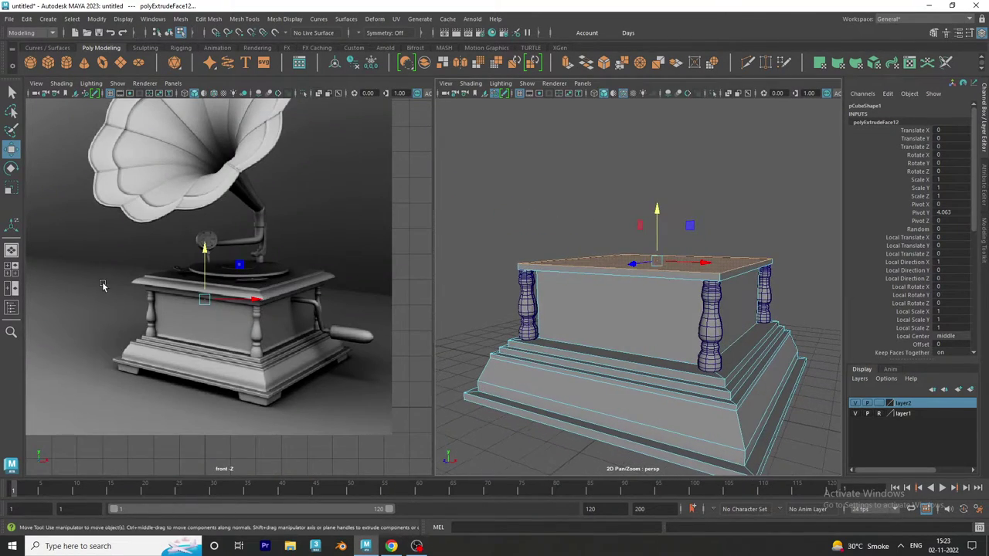
pyautogui.scroll(3, 213, 334)
pyautogui.scroll(3, 236, 349)
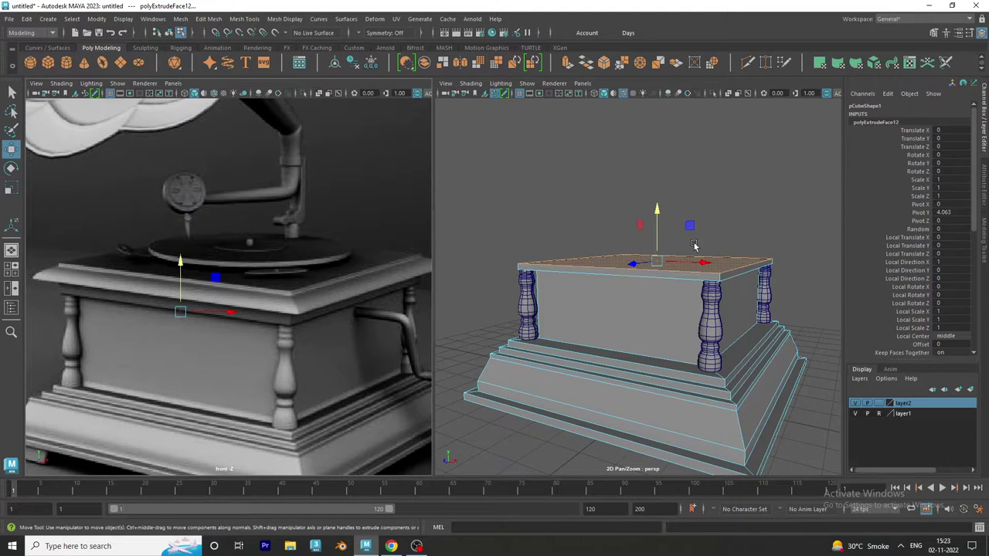
pyautogui.moveTo(694, 245)
pyautogui.keyDown('alt'); pyautogui.mouseDown()
pyautogui.moveTo(655, 234)
pyautogui.moveTo(651, 257)
pyautogui.moveTo(676, 234)
pyautogui.mouseUp(); pyautogui.keyUp('alt')
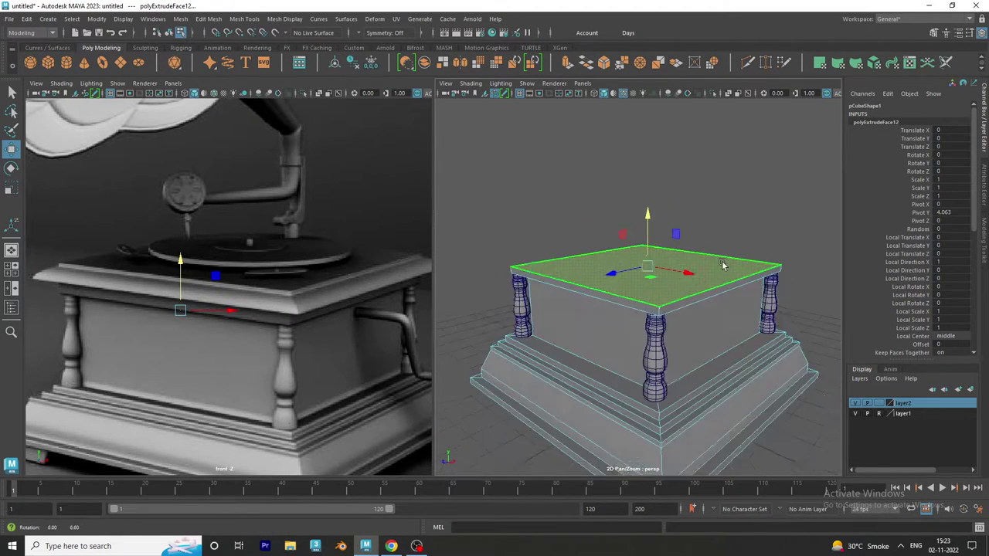
pyautogui.moveTo(700, 251); pyautogui.dragTo(717, 232, button='right')
pyautogui.click(693, 190)
pyautogui.moveTo(693, 191)
pyautogui.keyDown('alt'); pyautogui.mouseDown()
pyautogui.moveTo(706, 238)
pyautogui.moveTo(603, 133)
pyautogui.mouseUp(); pyautogui.keyUp('alt')
pyautogui.keyDown('alt'); pyautogui.moveTo(623, 165); pyautogui.dragTo(596, 160, button='middle'); pyautogui.keyUp('alt')
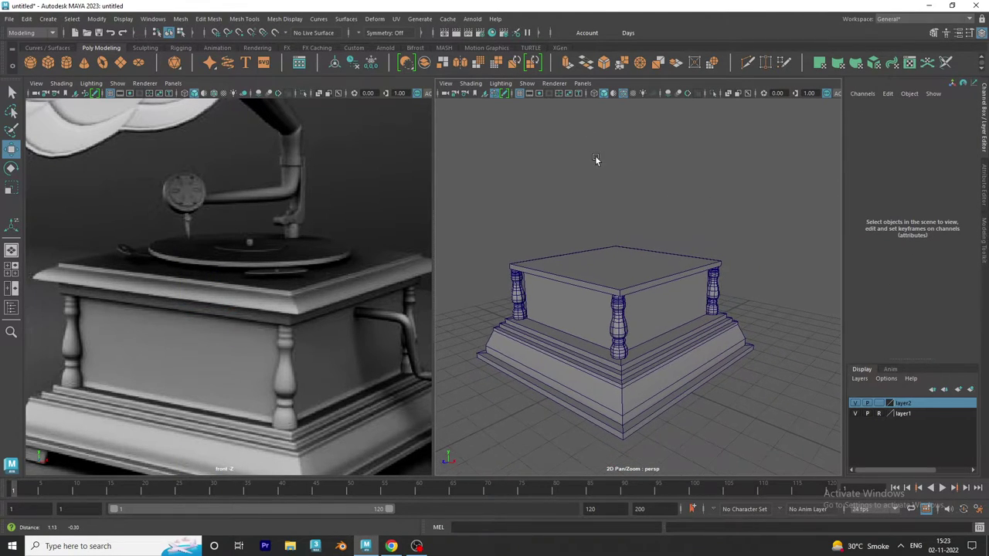
pyautogui.click(622, 92)
pyautogui.moveTo(630, 123)
pyautogui.keyDown('alt'); pyautogui.mouseDown()
pyautogui.moveTo(641, 149)
pyautogui.moveTo(589, 149)
pyautogui.moveTo(653, 151)
pyautogui.moveTo(651, 163)
pyautogui.mouseUp(); pyautogui.keyUp('alt')
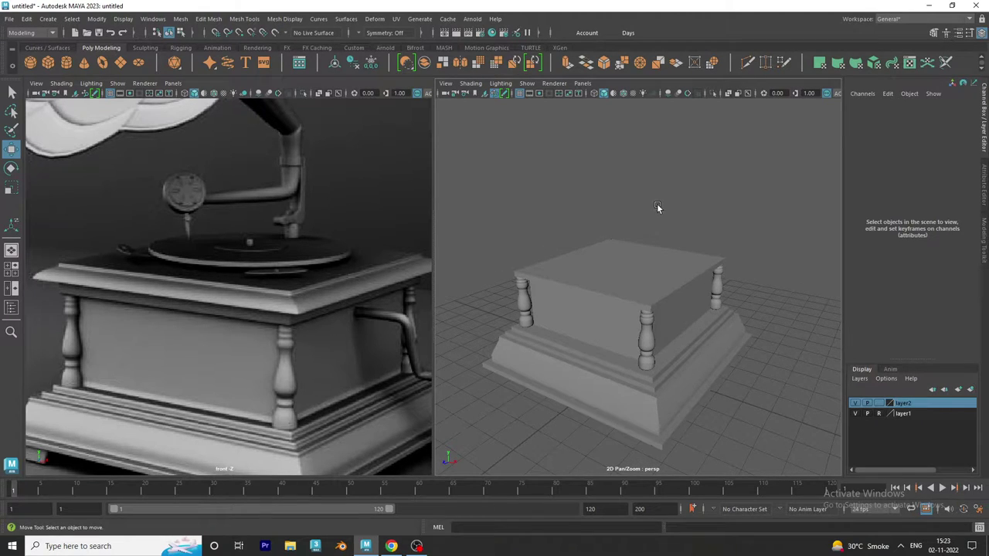
# - Extrude the lid's top face and scale it outward past the corner pillars
pyautogui.click(630, 267)
pyautogui.scroll(2, 625, 265)
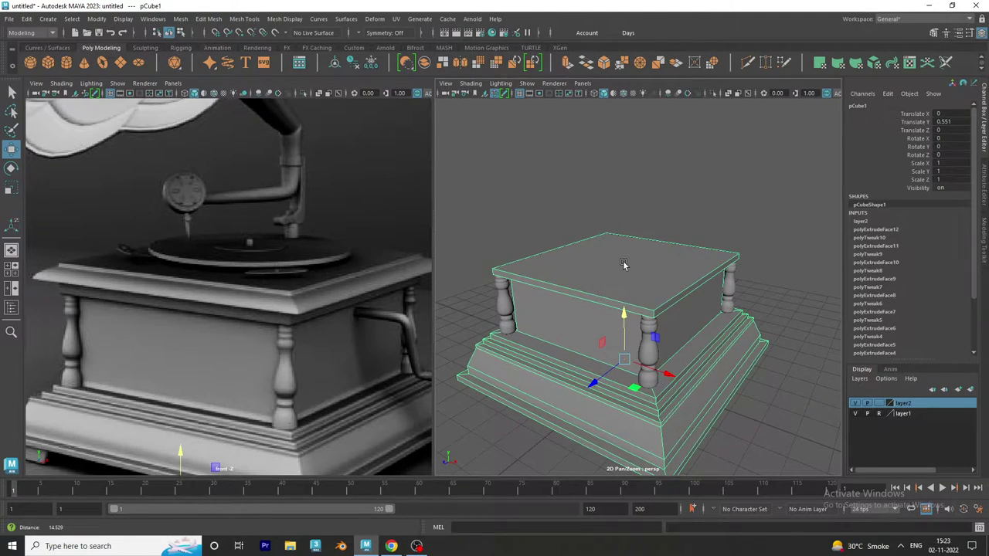
pyautogui.rightClick(615, 255)
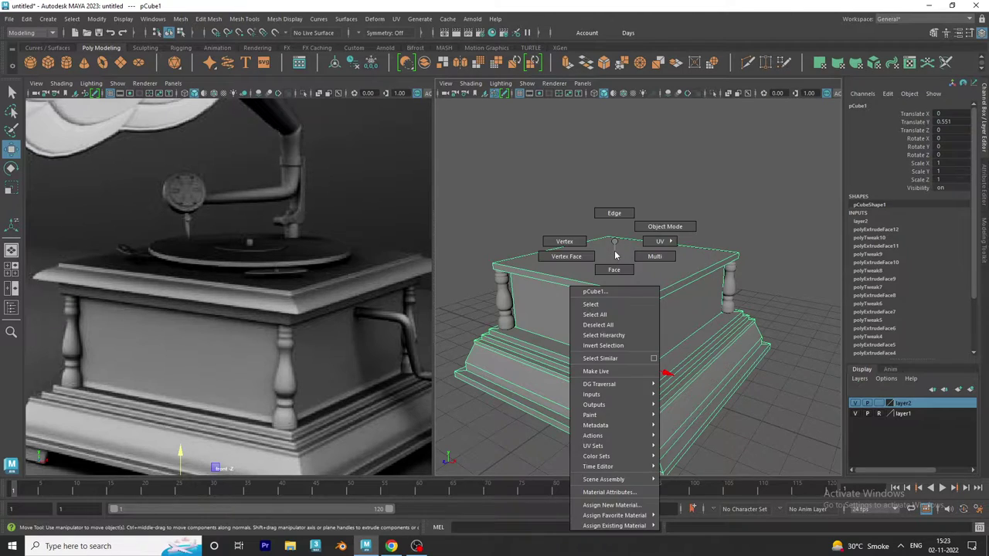
pyautogui.click(613, 269)
pyautogui.click(616, 260)
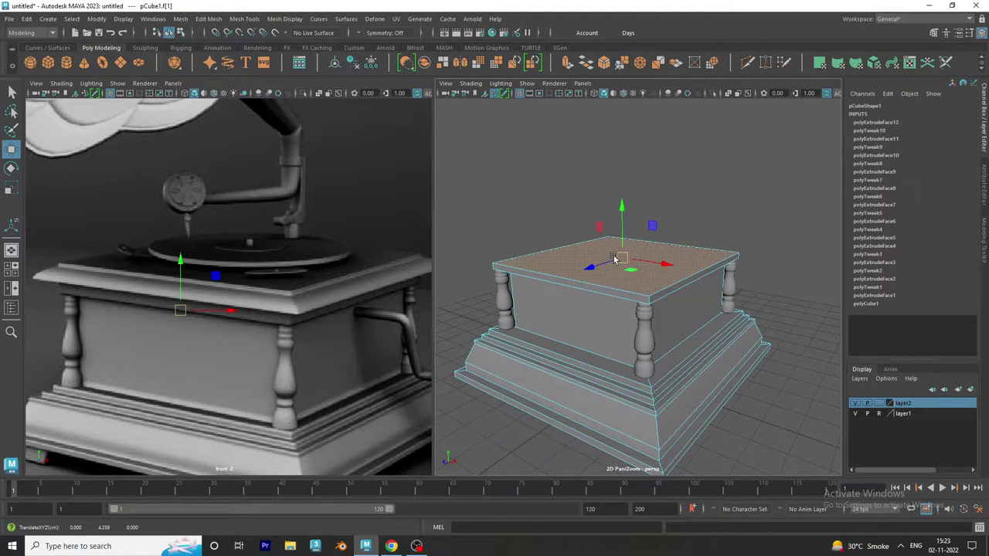
pyautogui.click(567, 61)
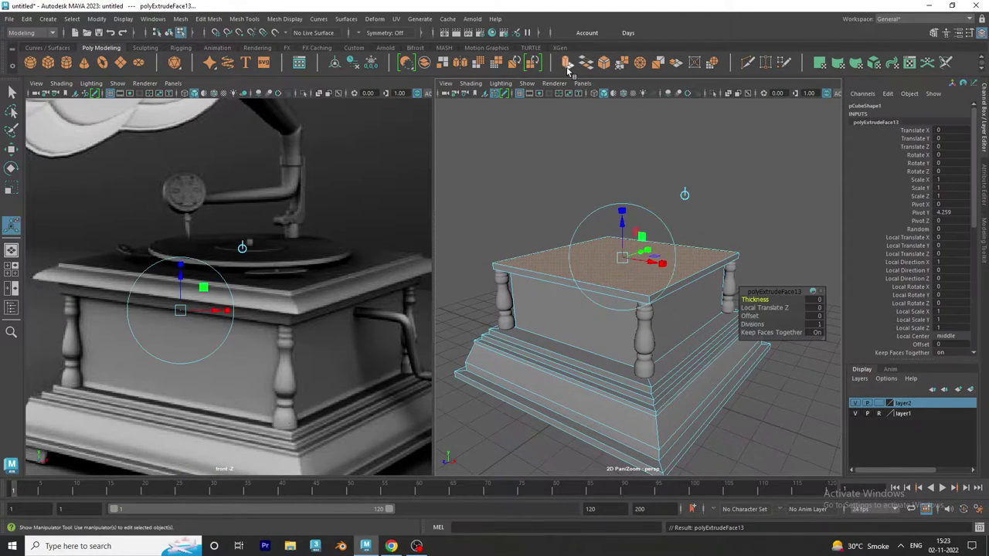
pyautogui.press('r')
pyautogui.moveTo(628, 264); pyautogui.dragTo(648, 271)
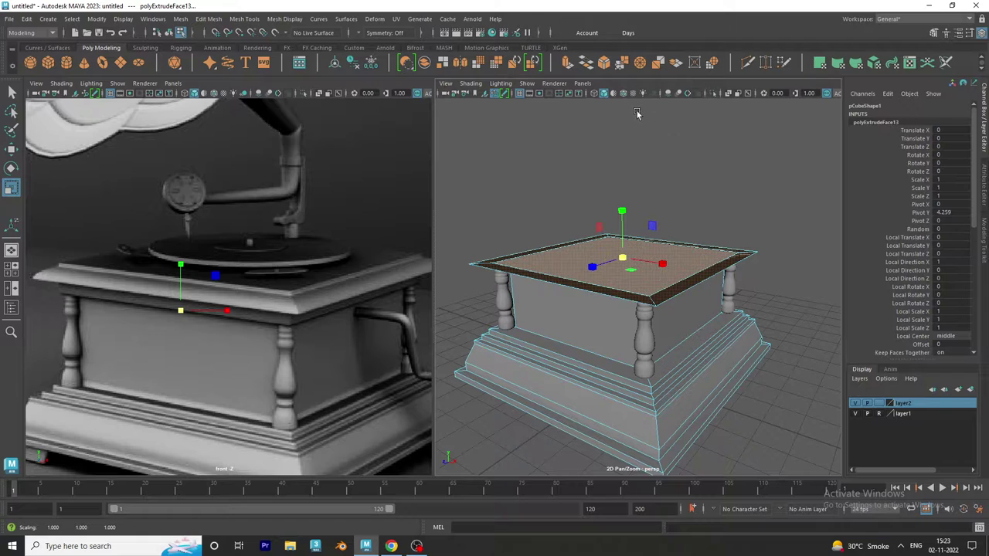
pyautogui.keyDown('alt'); pyautogui.moveTo(637, 113); pyautogui.dragTo(629, 150); pyautogui.keyUp('alt')
# - Extrude the face again, raise it, and scale it inward to slope the rim
pyautogui.click(568, 63)
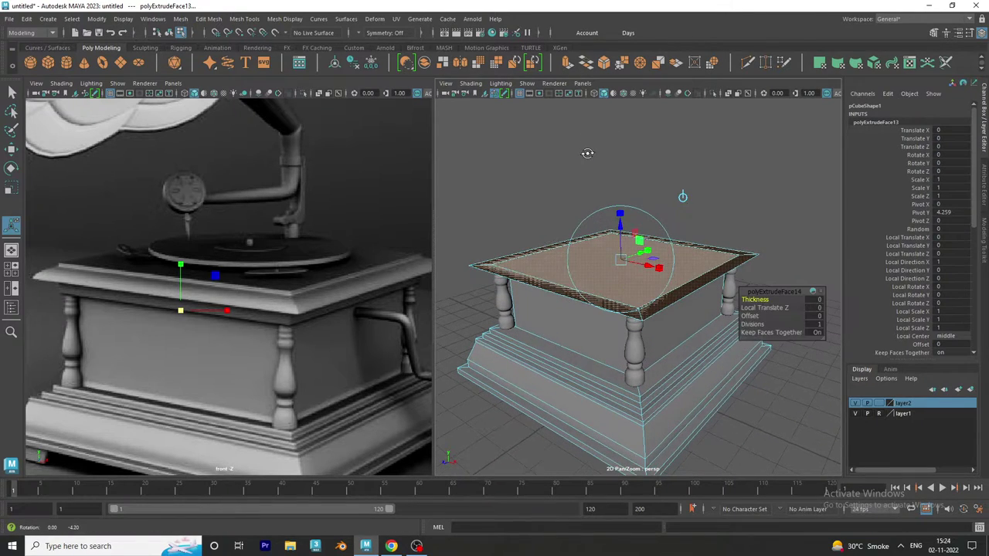
pyautogui.press('w')
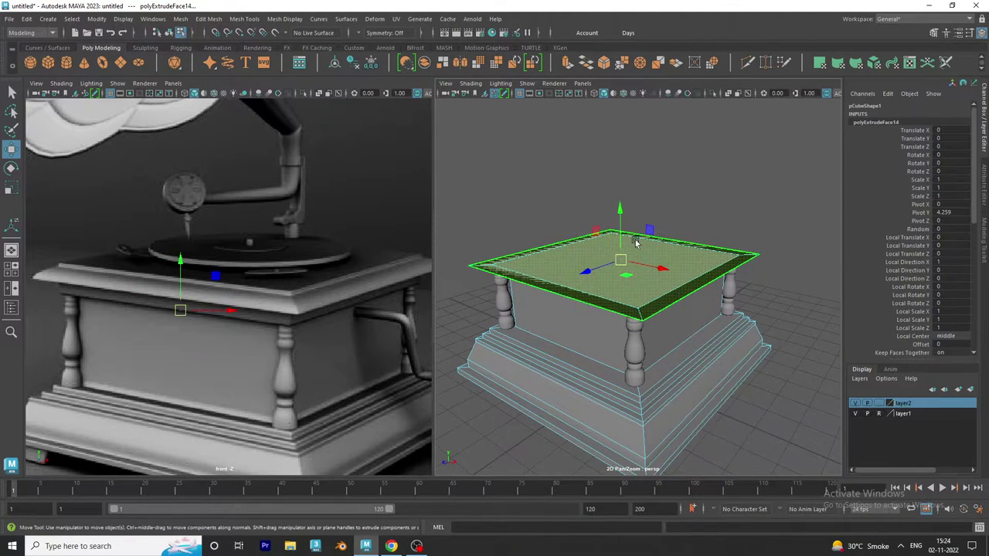
pyautogui.moveTo(624, 239); pyautogui.dragTo(624, 224)
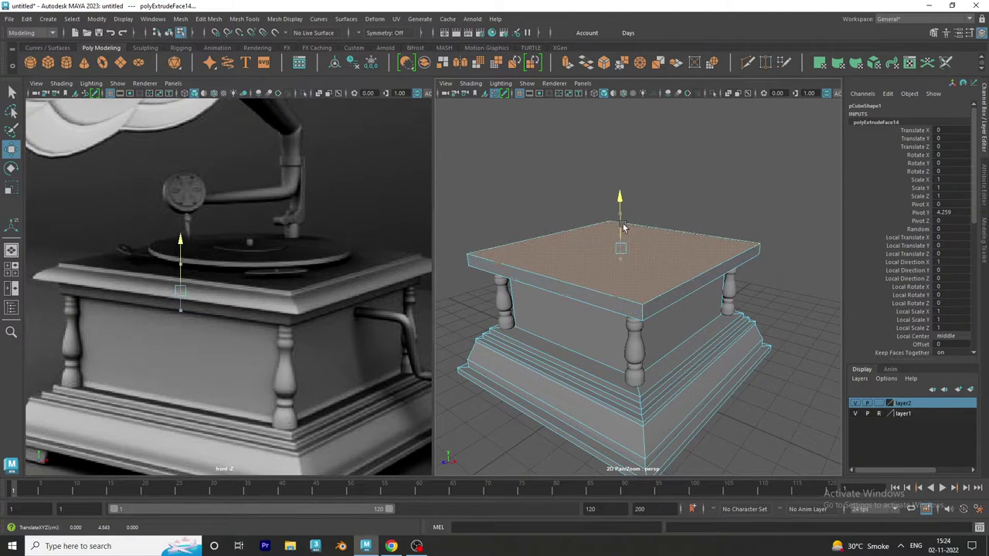
pyautogui.press('r')
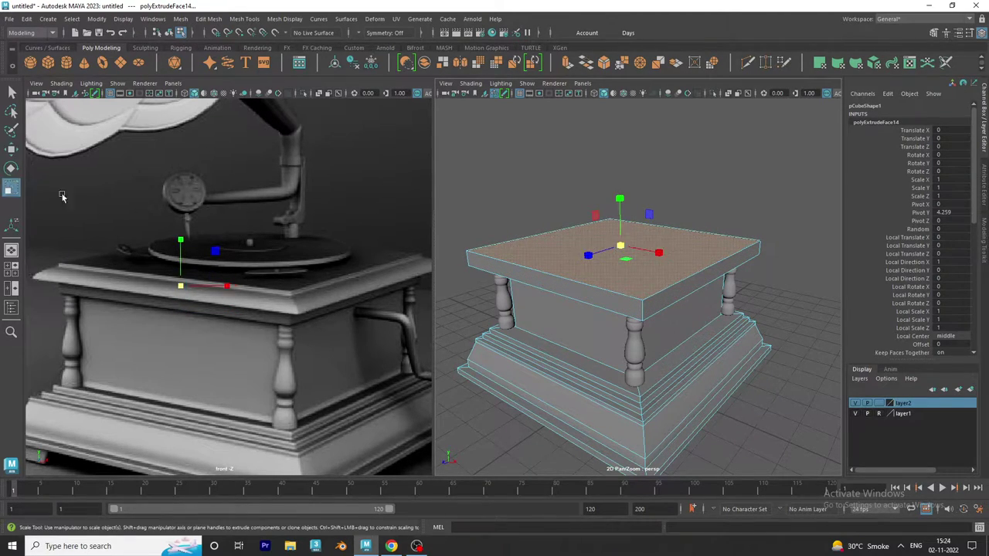
pyautogui.moveTo(629, 247)
pyautogui.mouseDown()
pyautogui.moveTo(593, 236)
pyautogui.moveTo(616, 203)
pyautogui.mouseUp()
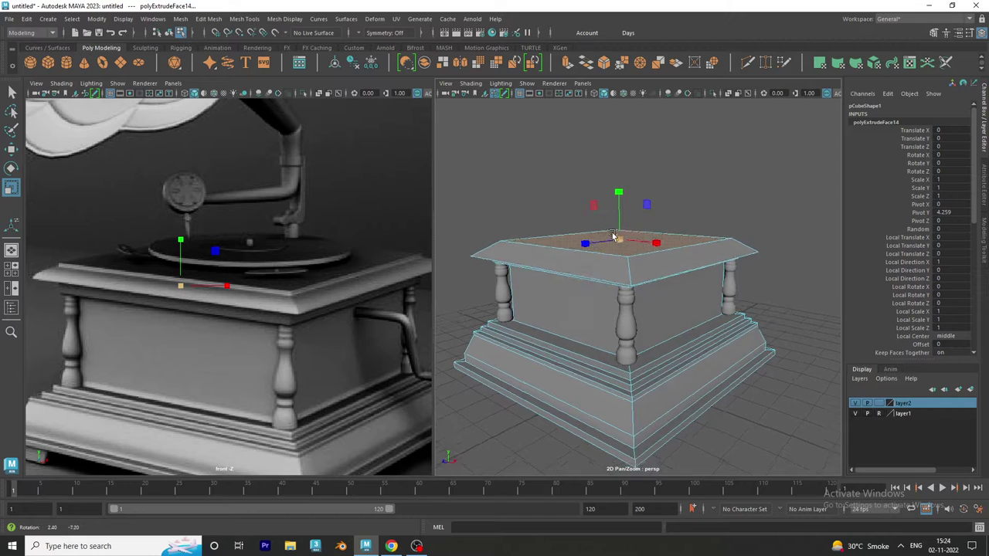
pyautogui.press('w')
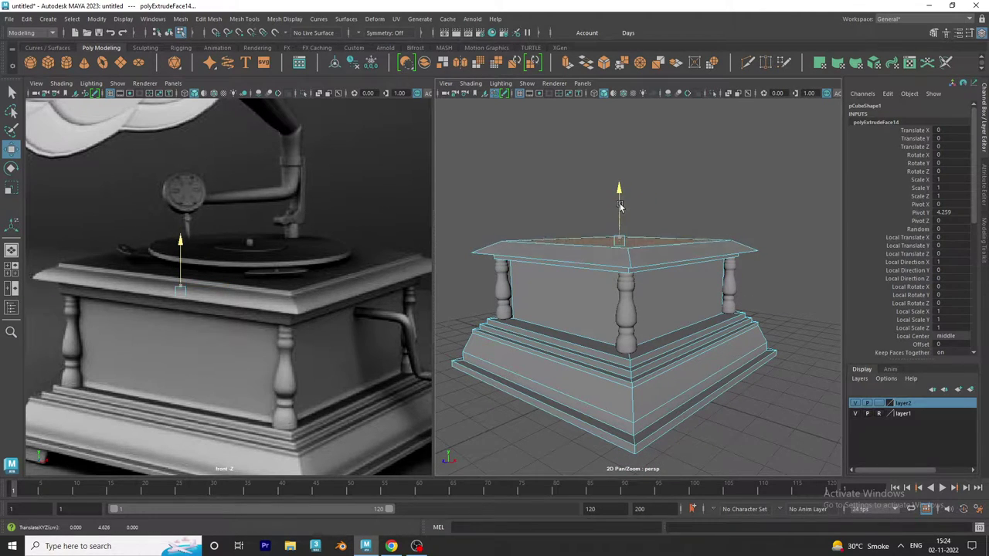
# - Fine-tune the sloped rim by raising and slightly enlarging the top face
pyautogui.moveTo(618, 202)
pyautogui.keyDown('alt'); pyautogui.mouseDown()
pyautogui.moveTo(622, 222)
pyautogui.moveTo(566, 222)
pyautogui.moveTo(581, 223)
pyautogui.mouseUp(); pyautogui.keyUp('alt')
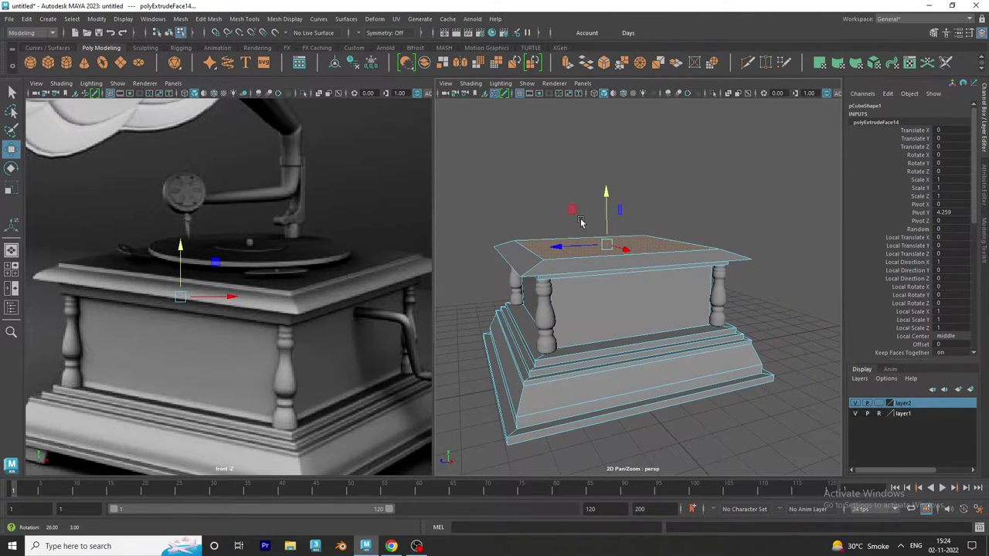
pyautogui.moveTo(604, 217)
pyautogui.mouseDown()
pyautogui.moveTo(610, 258)
pyautogui.moveTo(620, 261)
pyautogui.mouseUp()
pyautogui.press('r')
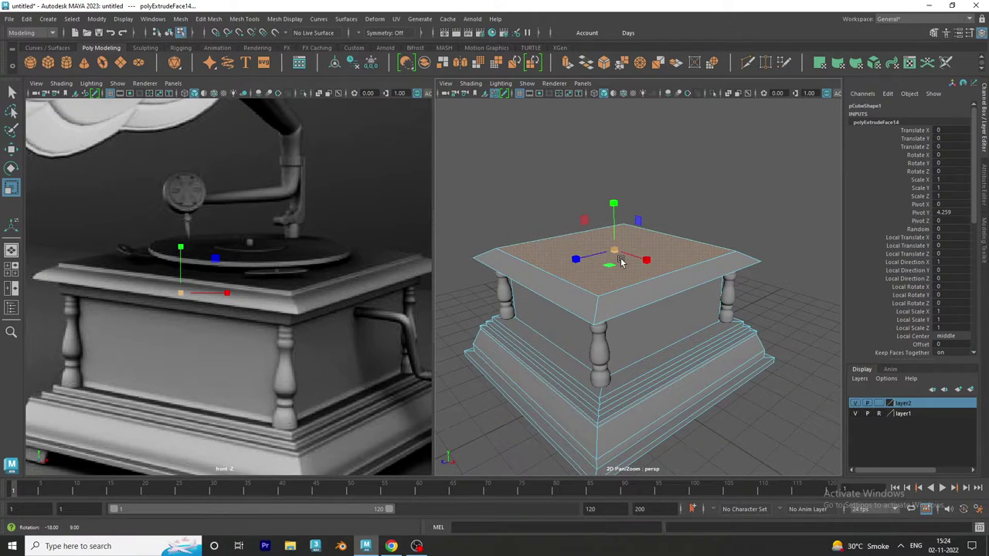
pyautogui.press('w')
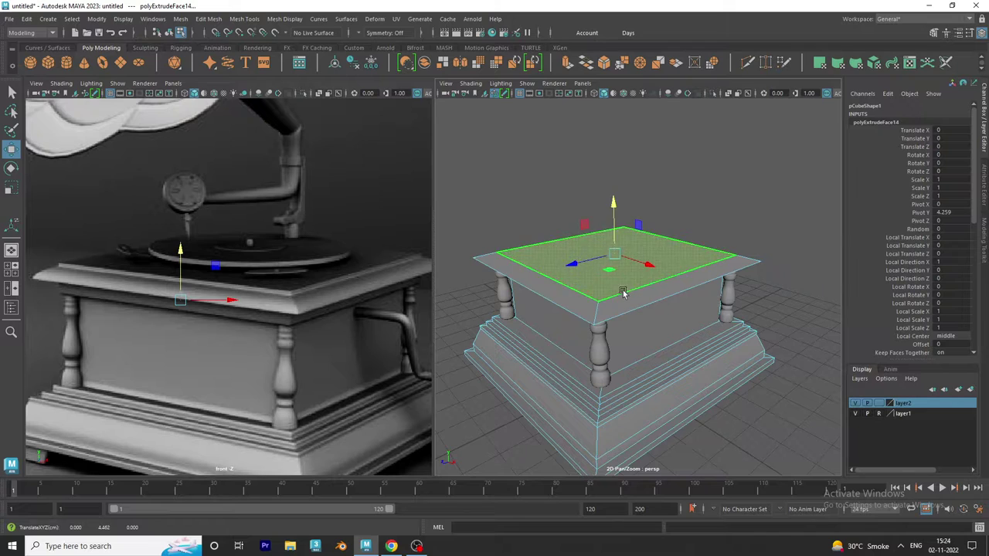
pyautogui.moveTo(623, 292)
pyautogui.keyDown('alt'); pyautogui.mouseDown()
pyautogui.moveTo(646, 286)
pyautogui.moveTo(626, 265)
pyautogui.mouseUp(); pyautogui.keyUp('alt')
pyautogui.moveTo(614, 220)
pyautogui.mouseDown()
pyautogui.moveTo(593, 218)
pyautogui.moveTo(604, 245)
pyautogui.moveTo(712, 245)
pyautogui.moveTo(686, 274)
pyautogui.mouseUp()
pyautogui.press('e')
pyautogui.press('r')
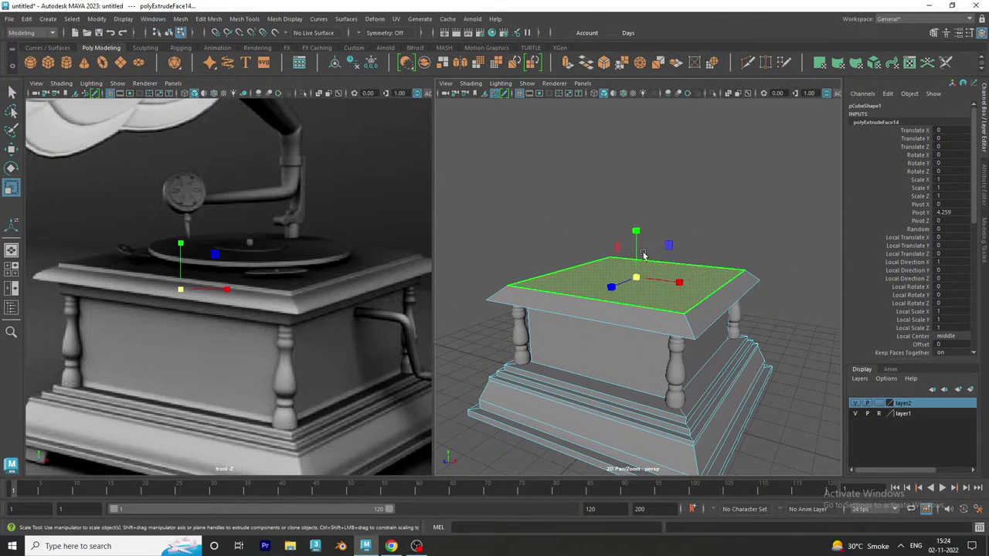
pyautogui.click(639, 277)
pyautogui.press('w')
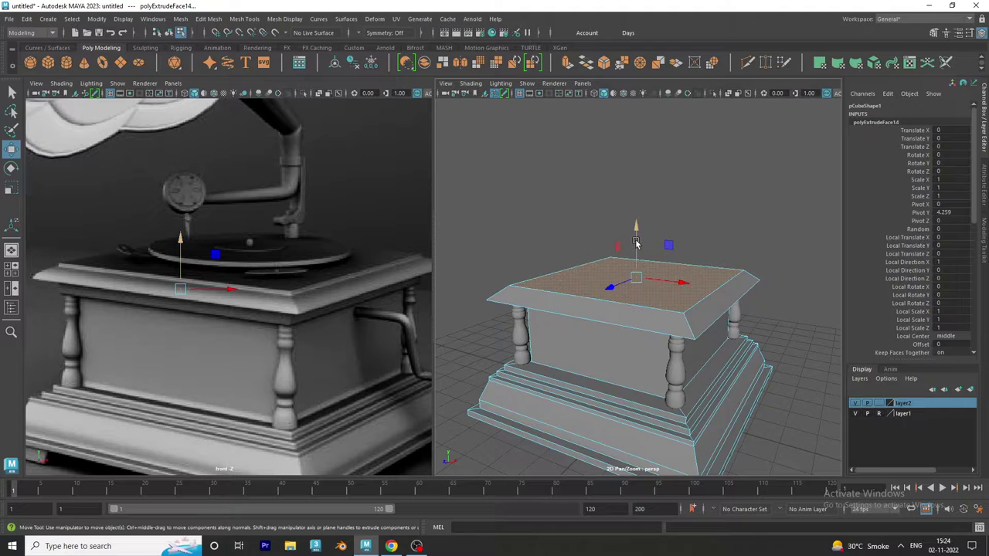
pyautogui.keyDown('alt'); pyautogui.moveTo(648, 257); pyautogui.dragTo(622, 284); pyautogui.keyUp('alt')
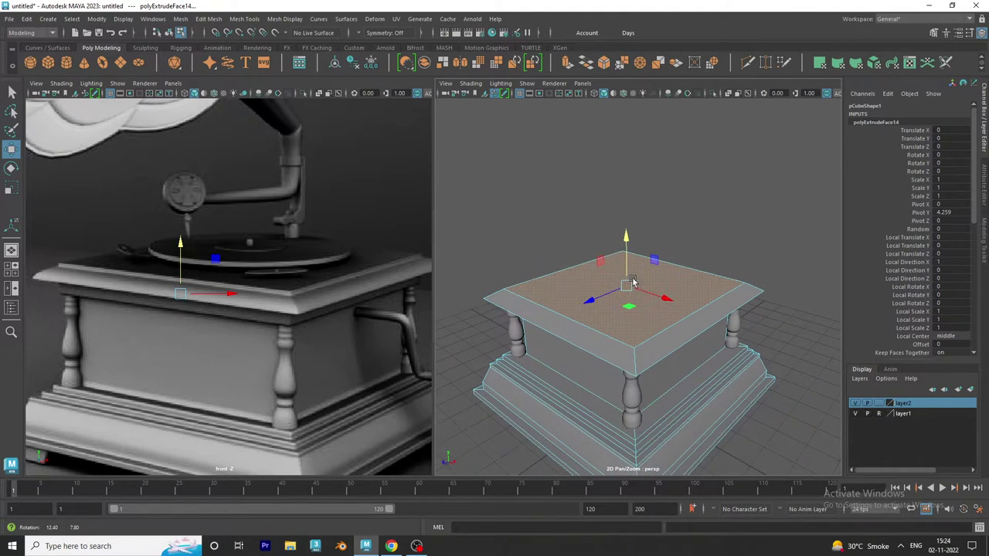
# - Extrude the top face once more, raise it slightly to thicken the lid, and deselect
pyautogui.click(567, 64)
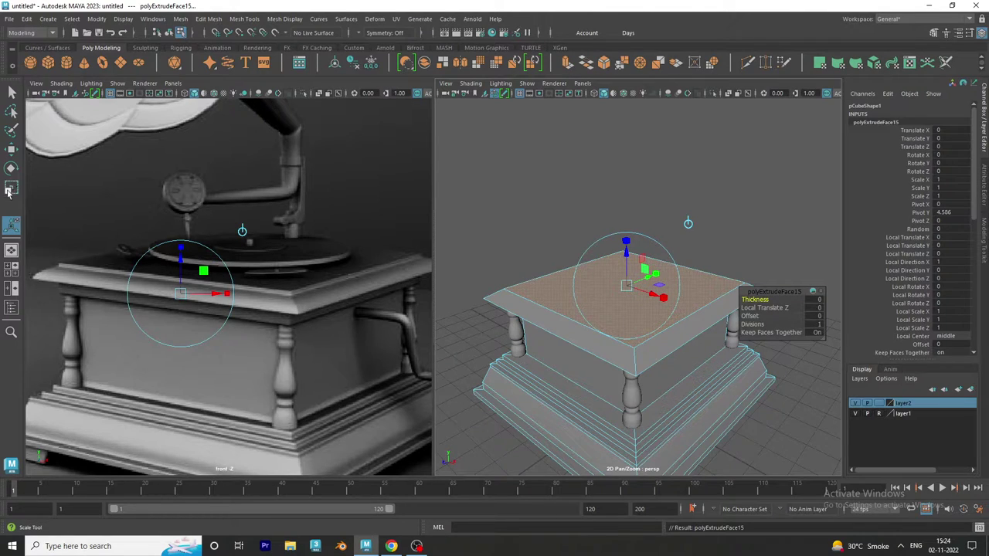
pyautogui.scroll(2, 556, 247)
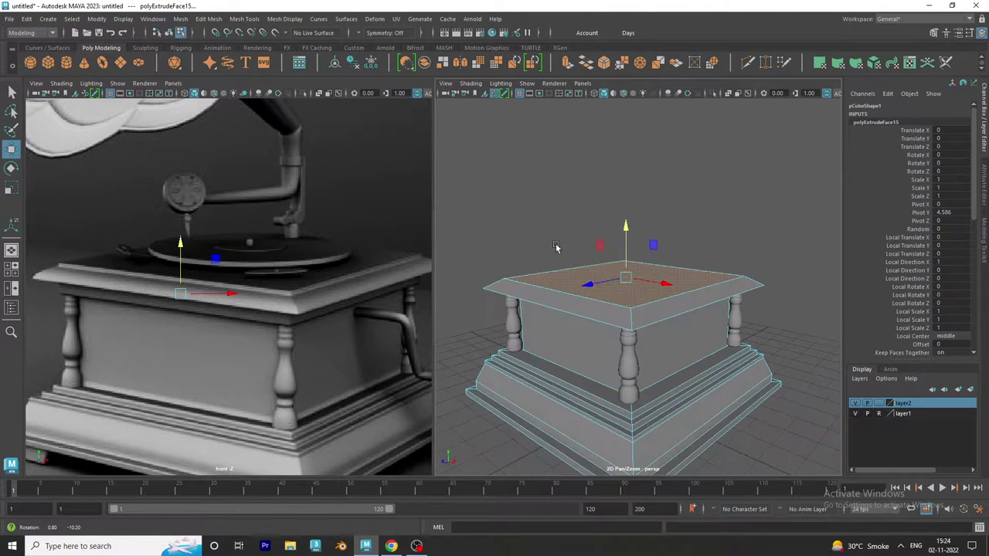
pyautogui.scroll(1, 590, 270)
pyautogui.scroll(1, 611, 262)
pyautogui.moveTo(625, 246); pyautogui.dragTo(626, 242)
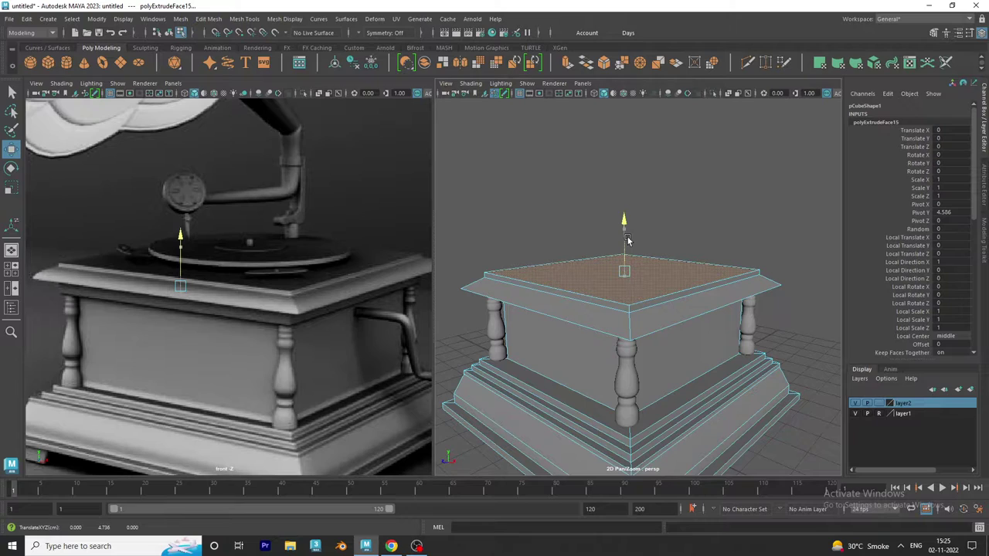
pyautogui.moveTo(627, 241); pyautogui.dragTo(629, 238)
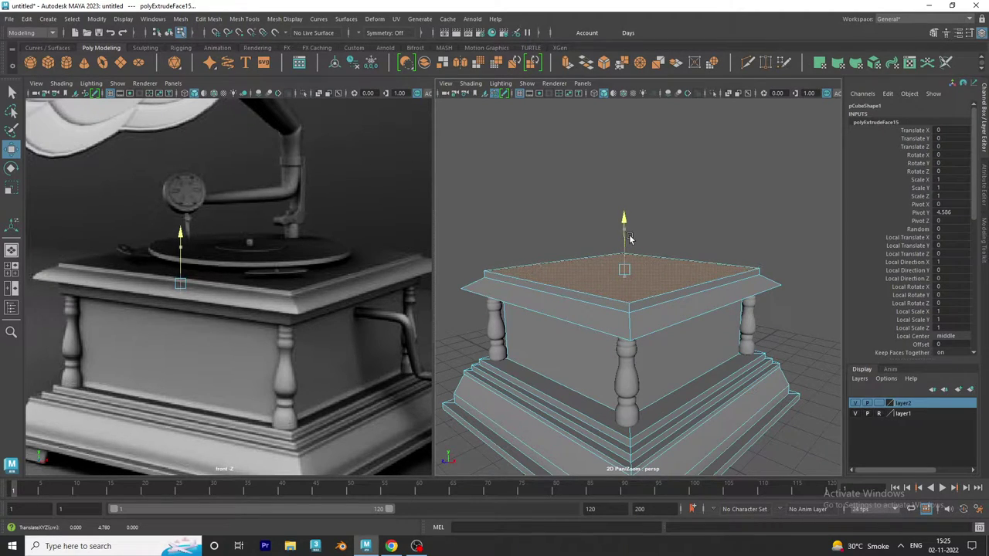
pyautogui.moveTo(692, 246); pyautogui.dragTo(756, 273, button='right')
pyautogui.moveTo(757, 272)
pyautogui.keyDown('alt'); pyautogui.mouseDown()
pyautogui.moveTo(700, 304)
pyautogui.moveTo(715, 267)
pyautogui.moveTo(564, 272)
pyautogui.moveTo(700, 266)
pyautogui.moveTo(663, 269)
pyautogui.mouseUp(); pyautogui.keyUp('alt')
pyautogui.moveTo(607, 340)
pyautogui.keyDown('alt'); pyautogui.mouseDown()
pyautogui.moveTo(625, 307)
pyautogui.moveTo(595, 341)
pyautogui.mouseUp(); pyautogui.keyUp('alt')
pyautogui.keyDown('alt'); pyautogui.moveTo(598, 341); pyautogui.dragTo(586, 384, button='right'); pyautogui.keyUp('alt')
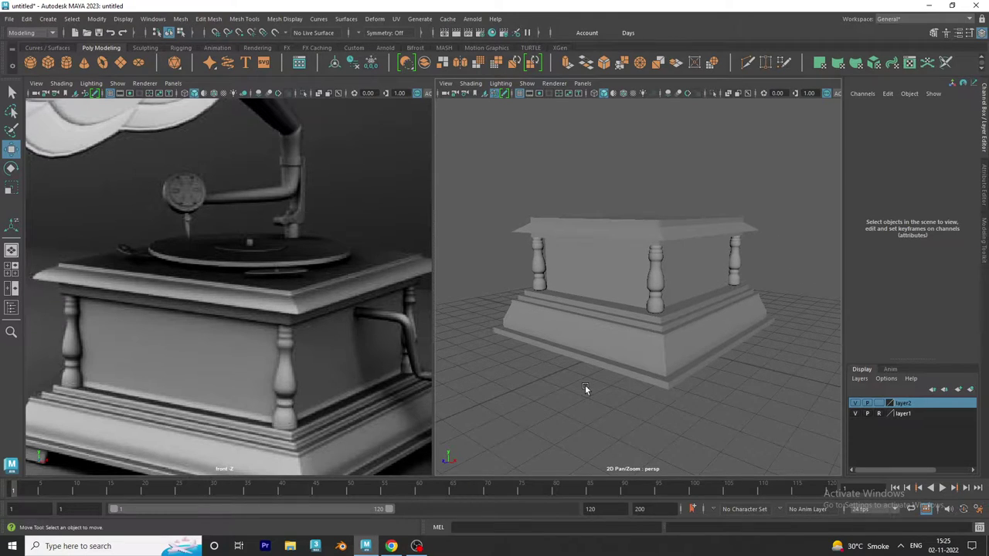
# - Create a new cube for a foot and move it beside the stepped base
pyautogui.click(598, 371)
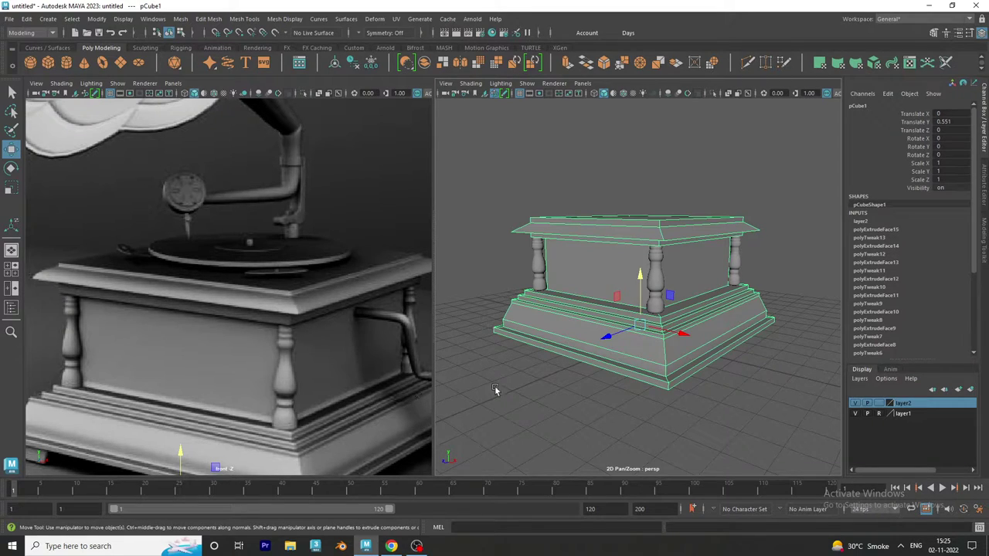
pyautogui.keyDown('alt'); pyautogui.moveTo(337, 384); pyautogui.dragTo(369, 338, button='middle'); pyautogui.keyUp('alt')
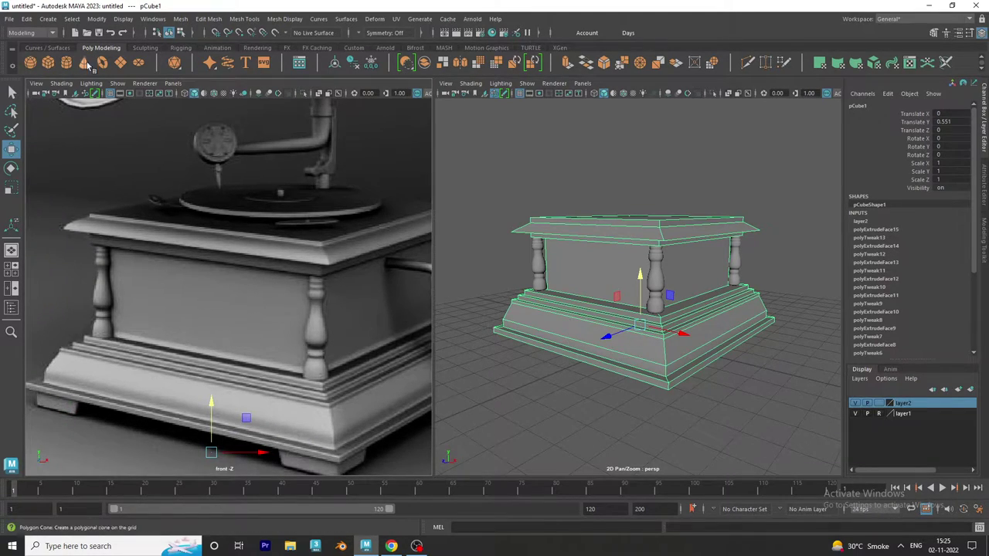
pyautogui.click(47, 63)
pyautogui.moveTo(562, 331)
pyautogui.keyDown('alt'); pyautogui.mouseDown()
pyautogui.moveTo(611, 290)
pyautogui.moveTo(617, 348)
pyautogui.moveTo(638, 361)
pyautogui.mouseUp(); pyautogui.keyUp('alt')
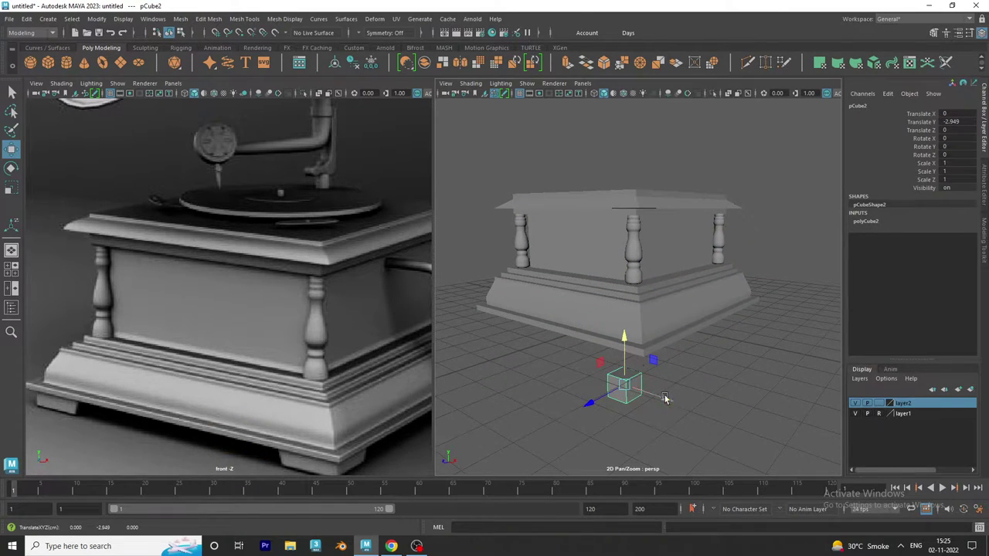
pyautogui.moveTo(666, 399); pyautogui.dragTo(737, 426)
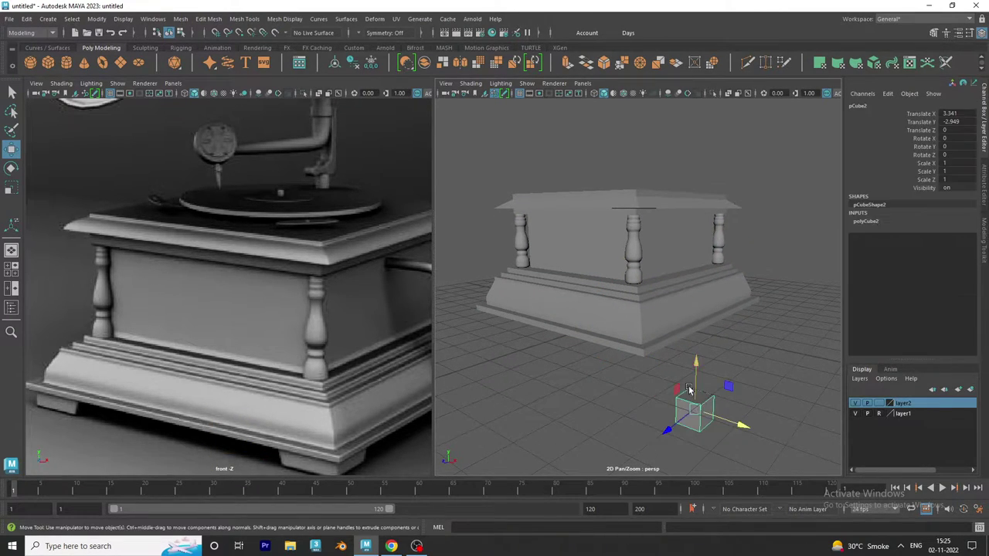
pyautogui.moveTo(690, 390); pyautogui.dragTo(696, 329)
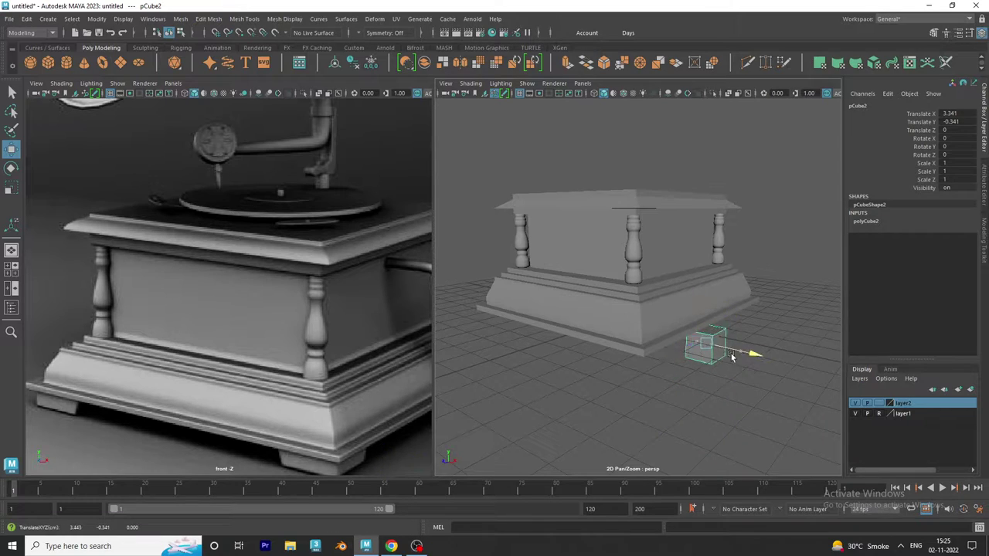
pyautogui.moveTo(732, 357)
pyautogui.mouseDown()
pyautogui.moveTo(774, 357)
pyautogui.moveTo(751, 293)
pyautogui.mouseUp()
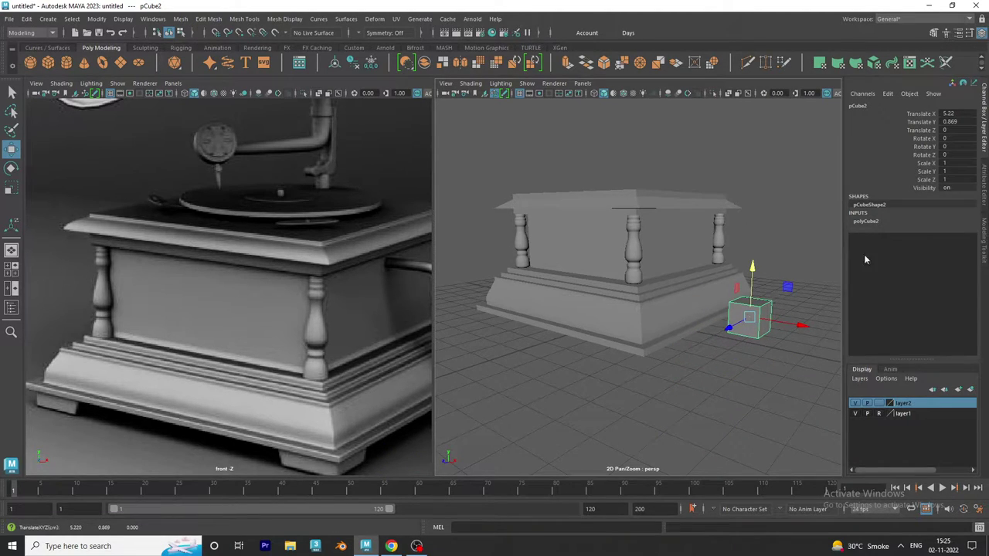
# - Set the polyCube2 inputs to Width 2, Height 0.4 and Depth 1.3
pyautogui.click(888, 224)
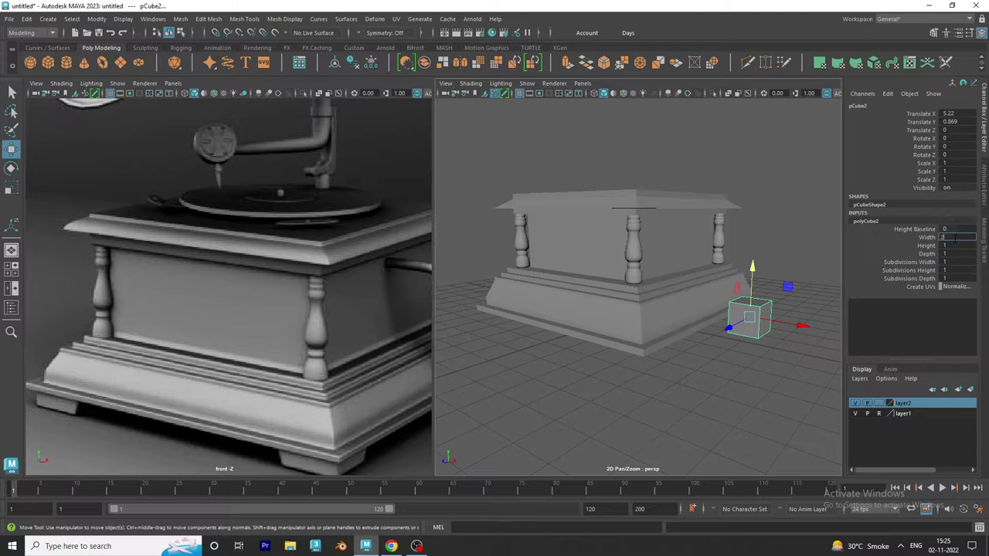
pyautogui.press('Return')
pyautogui.keyDown('alt'); pyautogui.moveTo(616, 305); pyautogui.dragTo(606, 304, button='middle'); pyautogui.keyUp('alt')
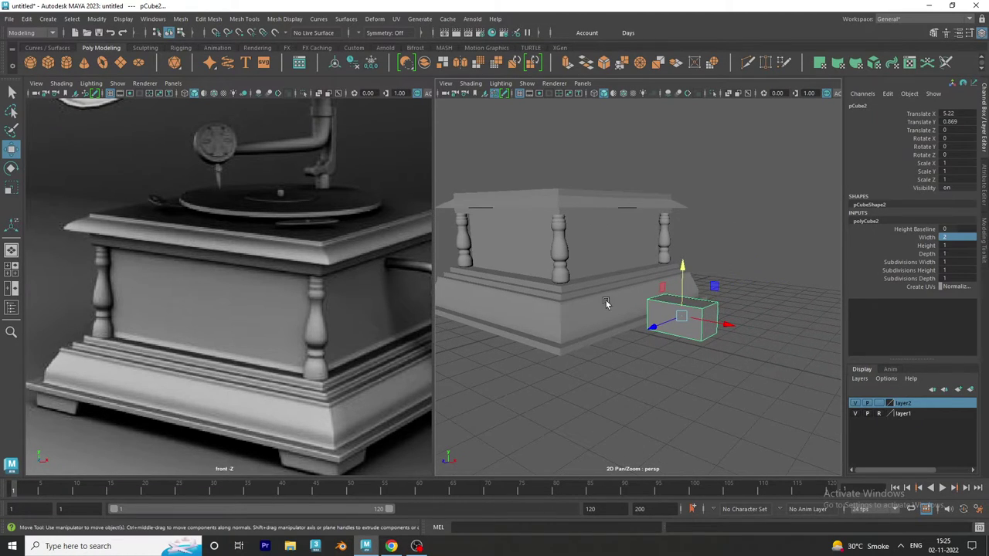
pyautogui.doubleClick(955, 246)
pyautogui.write('0.5')
pyautogui.press('Return')
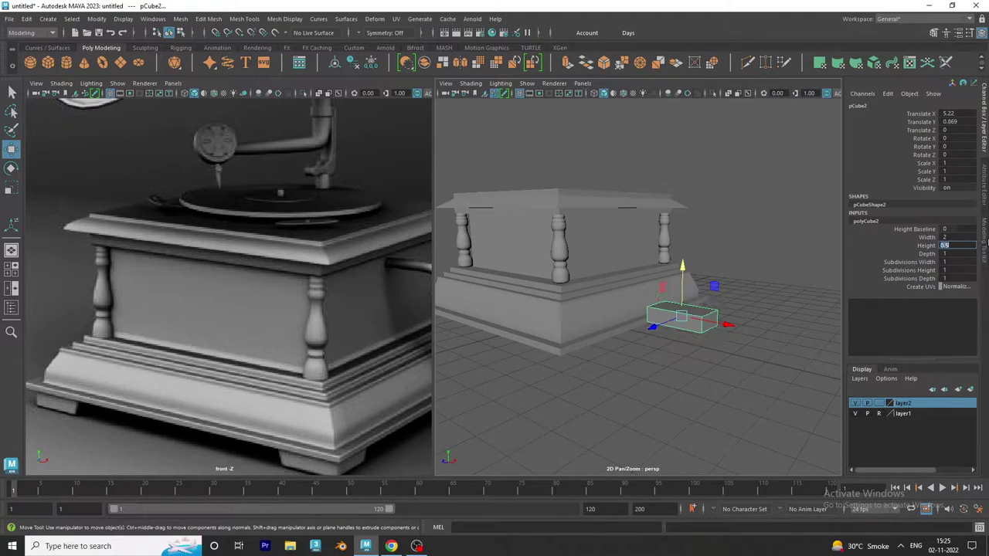
pyautogui.keyDown('alt'); pyautogui.moveTo(734, 291); pyautogui.dragTo(707, 310); pyautogui.keyUp('alt')
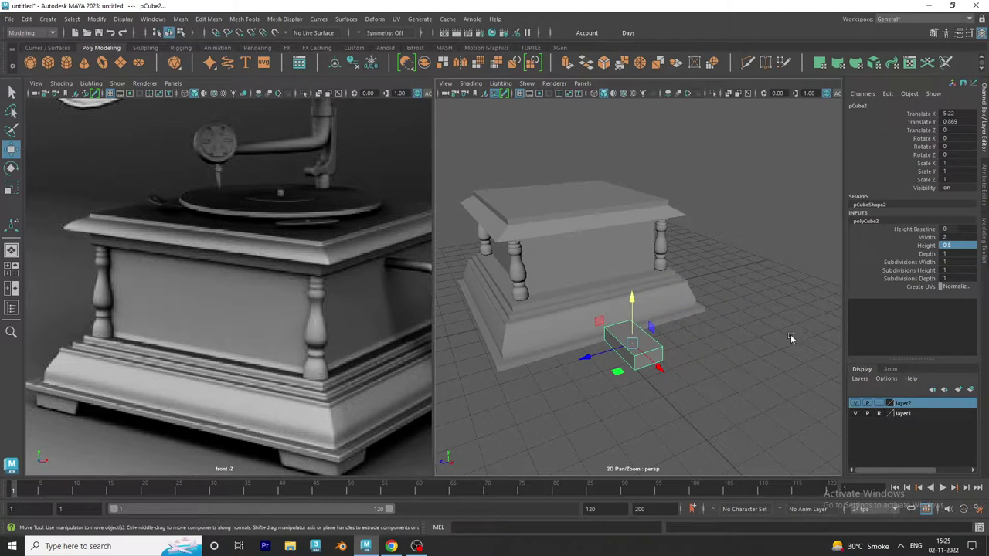
pyautogui.doubleClick(962, 254)
pyautogui.write('1.5')
pyautogui.press('Return')
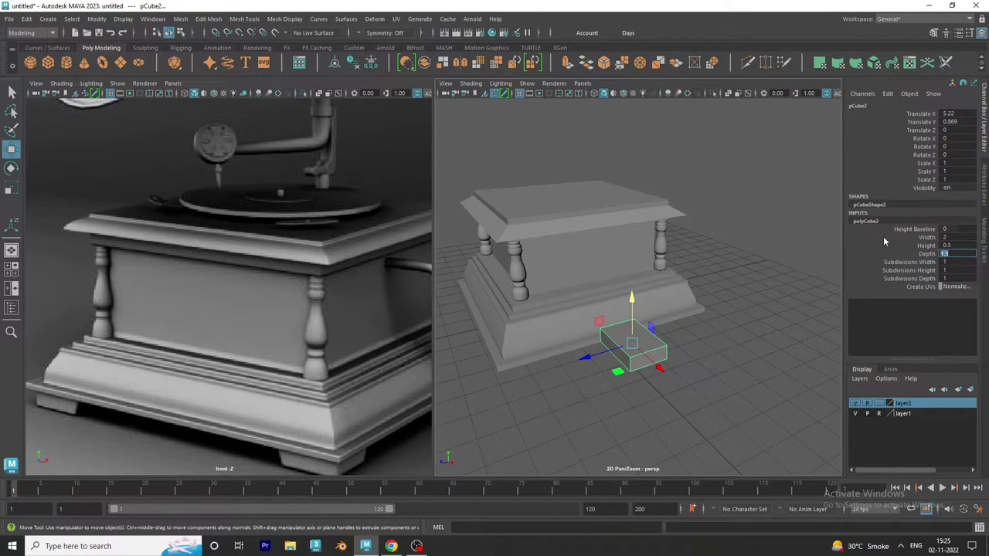
pyautogui.doubleClick(958, 245)
pyautogui.write('0.4')
pyautogui.press('Return')
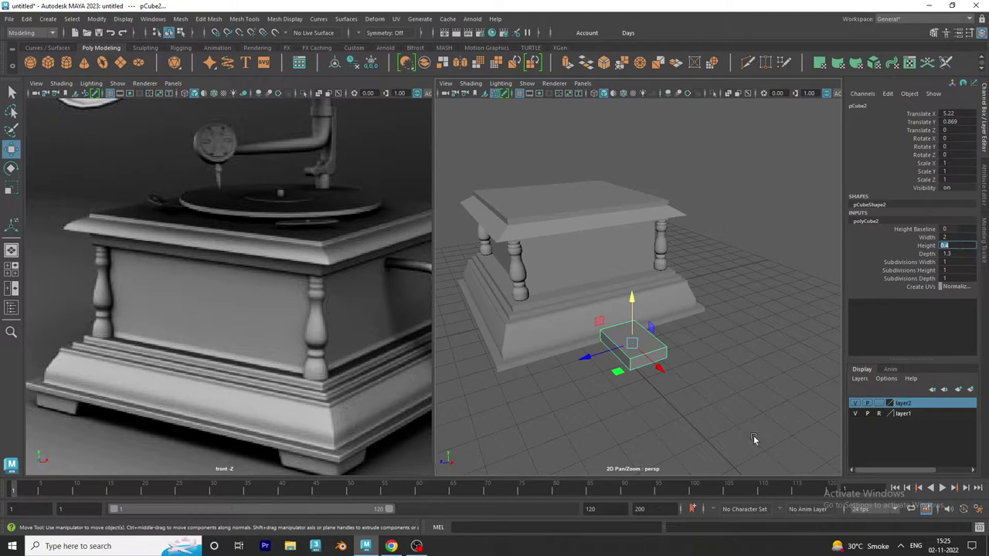
# - Reselect the flat block and switch to the four-view layout
pyautogui.click(724, 371)
pyautogui.keyDown('alt'); pyautogui.moveTo(673, 361); pyautogui.dragTo(623, 357); pyautogui.keyUp('alt')
pyautogui.keyDown('alt'); pyautogui.moveTo(623, 357); pyautogui.dragTo(728, 354, button='right'); pyautogui.keyUp('alt')
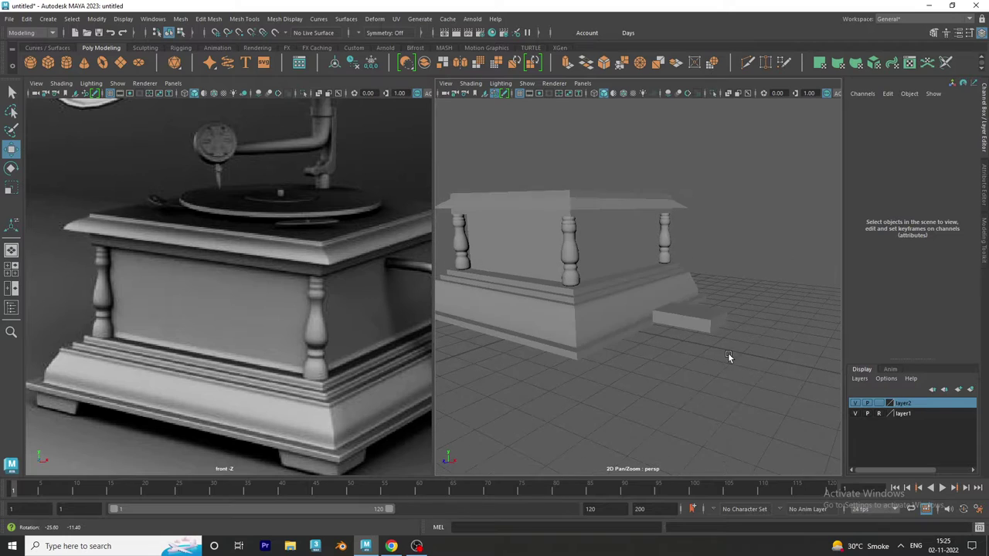
pyautogui.click(710, 330)
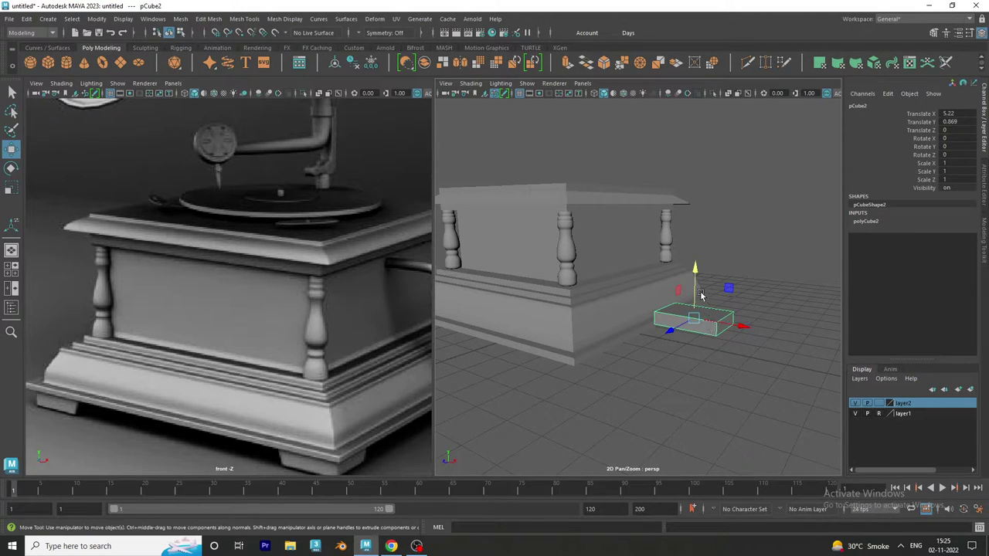
pyautogui.press('space')
# - In wireframe side view, lower pCube2 and slide it along Z under the base's front edge
pyautogui.click(11, 268)
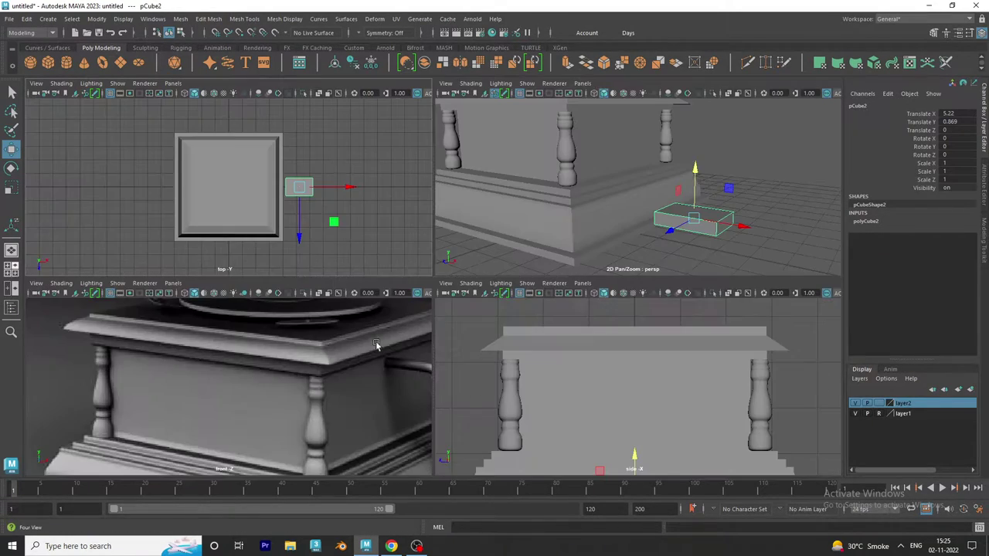
pyautogui.press('space')
pyautogui.moveTo(607, 369)
pyautogui.keyDown('alt'); pyautogui.mouseDown(button='right')
pyautogui.moveTo(541, 364)
pyautogui.moveTo(592, 328)
pyautogui.moveTo(636, 386)
pyautogui.mouseUp(button='right'); pyautogui.keyUp('alt')
pyautogui.moveTo(534, 320); pyautogui.dragTo(535, 340)
pyautogui.click(194, 94)
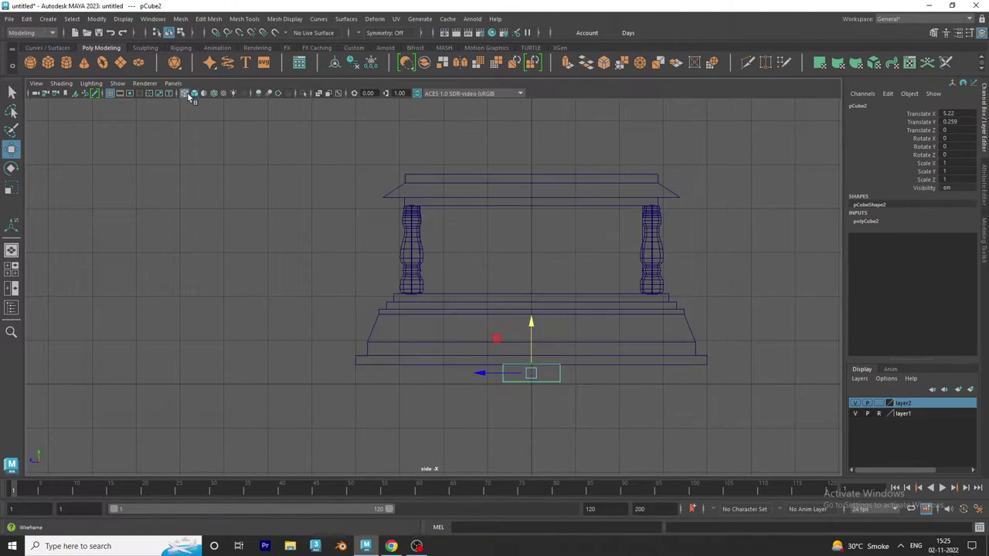
pyautogui.keyDown('alt'); pyautogui.moveTo(490, 302); pyautogui.dragTo(617, 409, button='right'); pyautogui.keyUp('alt')
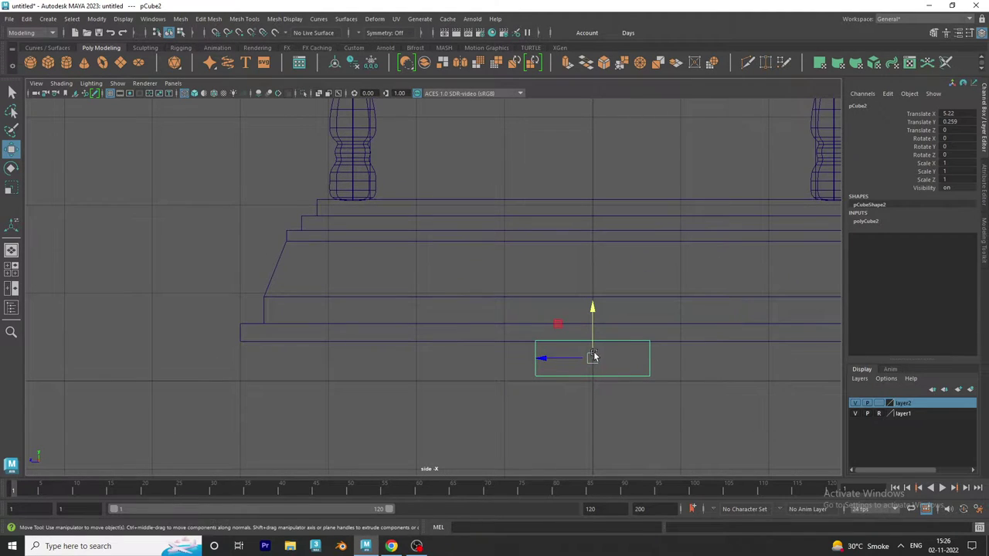
pyautogui.moveTo(544, 358); pyautogui.dragTo(286, 357)
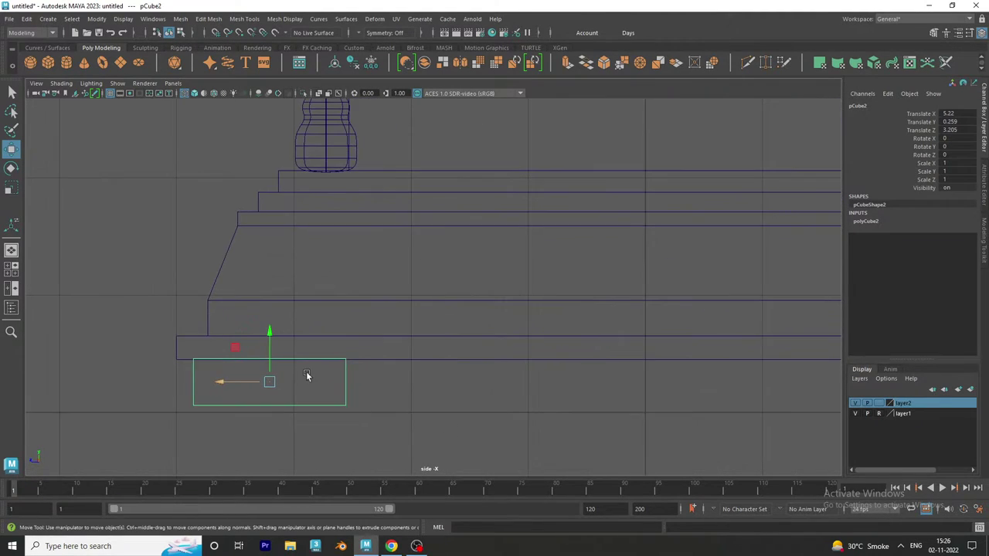
pyautogui.keyDown('alt'); pyautogui.moveTo(286, 356); pyautogui.dragTo(451, 404, button='right'); pyautogui.keyUp('alt')
pyautogui.moveTo(327, 394); pyautogui.dragTo(331, 396)
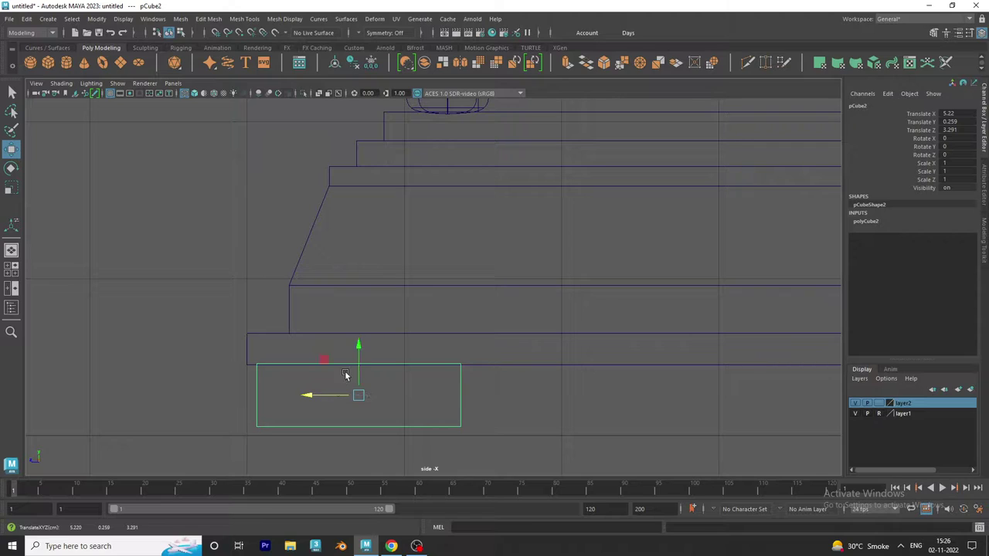
pyautogui.moveTo(358, 361); pyautogui.dragTo(362, 365)
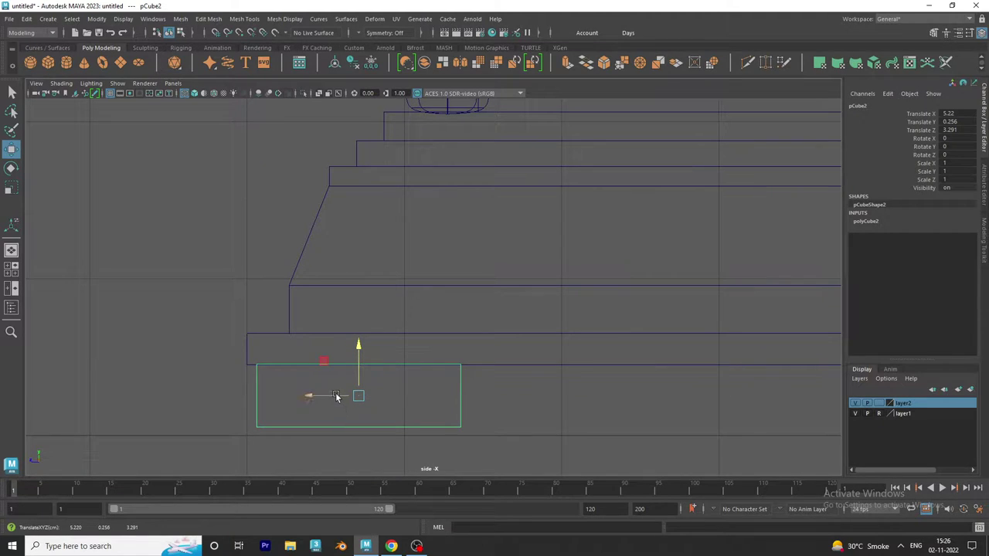
pyautogui.moveTo(336, 396); pyautogui.dragTo(341, 396)
# - In the perspective view, slide pCube2 along X under the base's front corner
pyautogui.press('space')
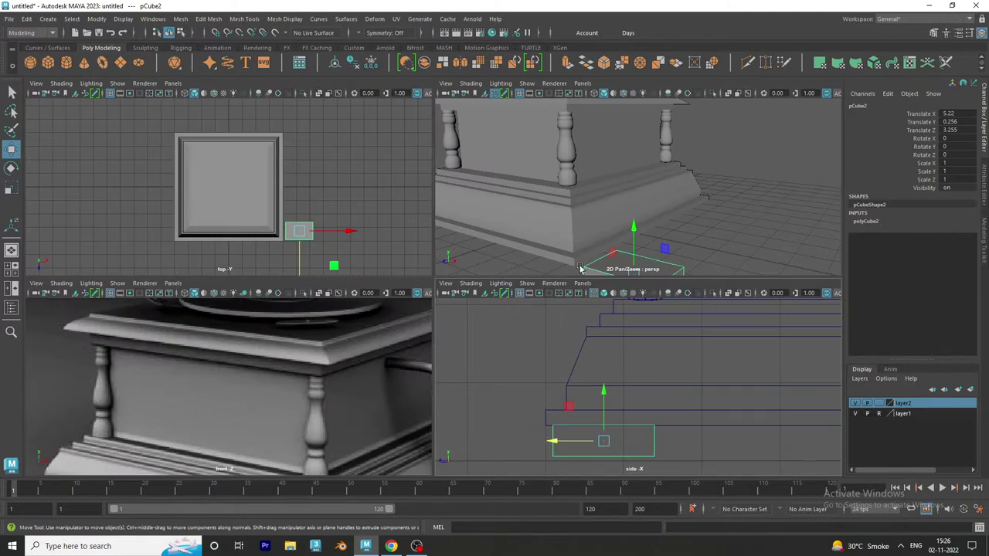
pyautogui.press('space')
pyautogui.moveTo(478, 282)
pyautogui.keyDown('alt'); pyautogui.mouseDown()
pyautogui.moveTo(270, 315)
pyautogui.moveTo(406, 310)
pyautogui.moveTo(479, 383)
pyautogui.mouseUp(); pyautogui.keyUp('alt')
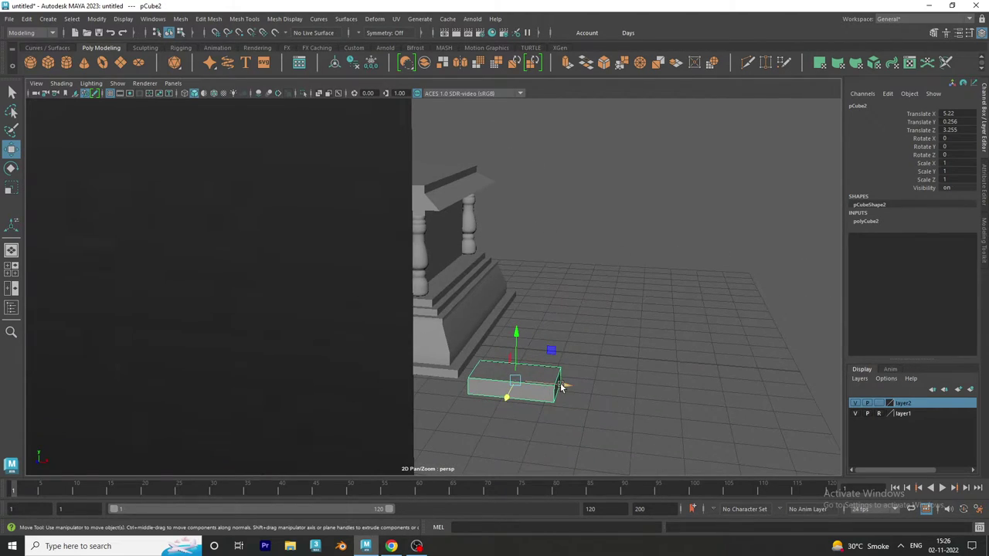
pyautogui.moveTo(561, 387); pyautogui.dragTo(459, 380)
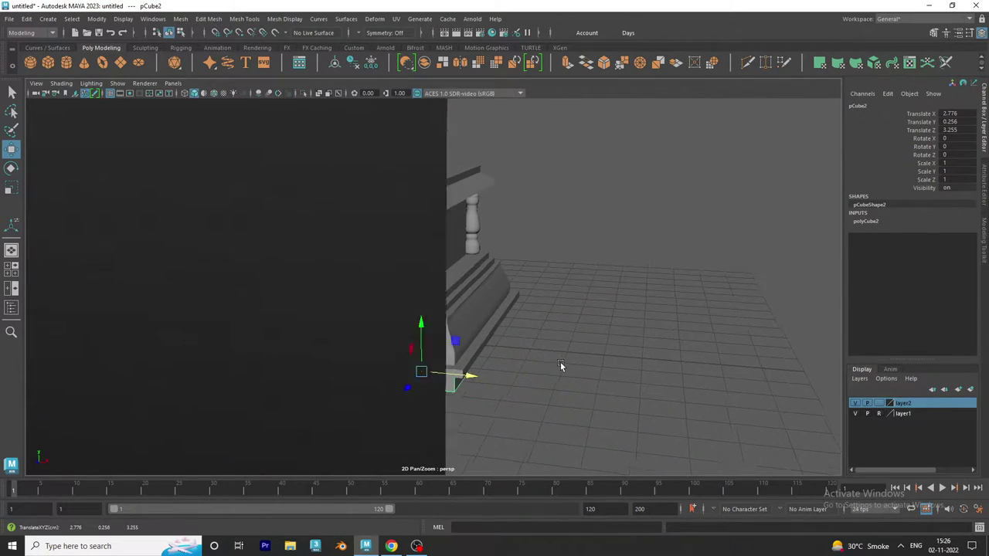
pyautogui.keyDown('alt'); pyautogui.moveTo(561, 366); pyautogui.dragTo(485, 363, button='right'); pyautogui.keyUp('alt')
pyautogui.moveTo(392, 335)
pyautogui.keyDown('alt'); pyautogui.mouseDown(button='right')
pyautogui.moveTo(468, 305)
pyautogui.moveTo(409, 337)
pyautogui.moveTo(441, 378)
pyautogui.mouseUp(button='right'); pyautogui.keyUp('alt')
pyautogui.keyDown('alt'); pyautogui.moveTo(453, 373); pyautogui.dragTo(418, 340); pyautogui.keyUp('alt')
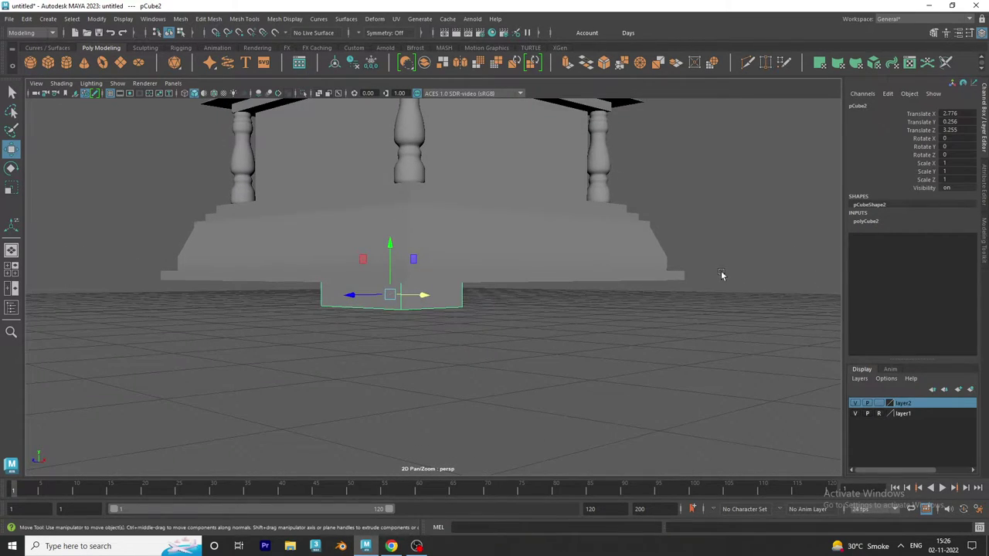
# - Set pCube2's Height to 0.3 and check the foot in wireframe and shaded views
pyautogui.click(866, 221)
pyautogui.doubleClick(945, 245)
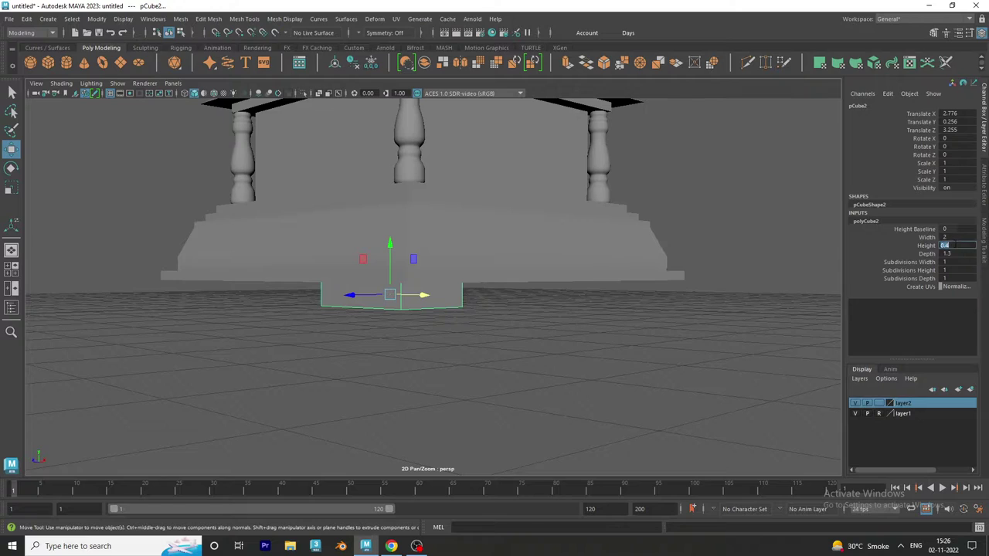
pyautogui.write('0.3')
pyautogui.press('Return')
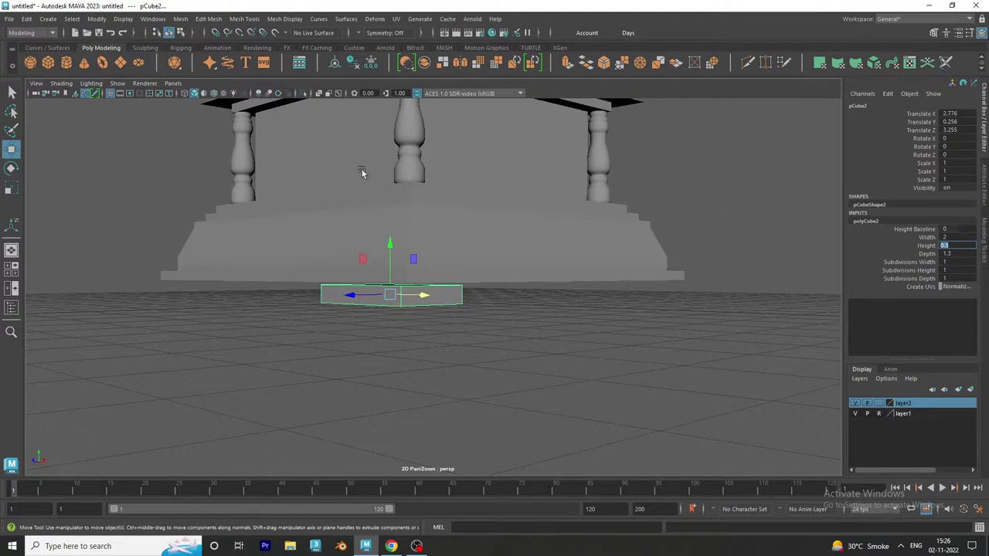
pyautogui.keyDown('alt'); pyautogui.moveTo(361, 171); pyautogui.dragTo(397, 276, button='right'); pyautogui.keyUp('alt')
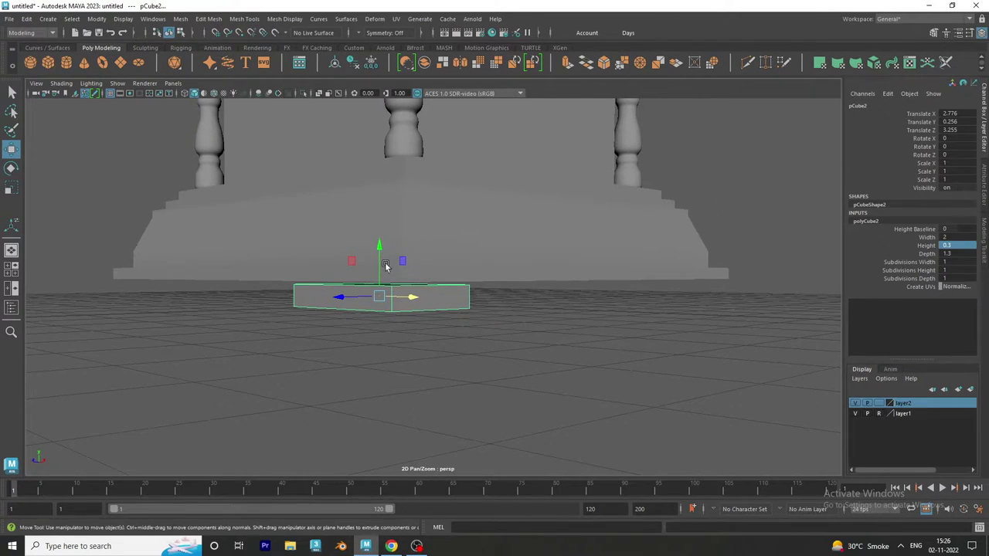
pyautogui.click(184, 93)
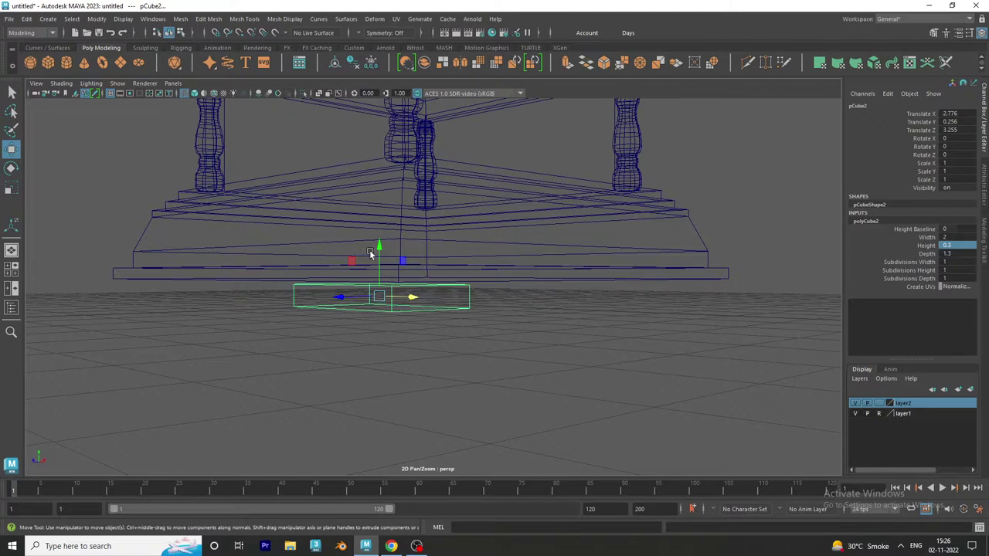
pyautogui.click(194, 92)
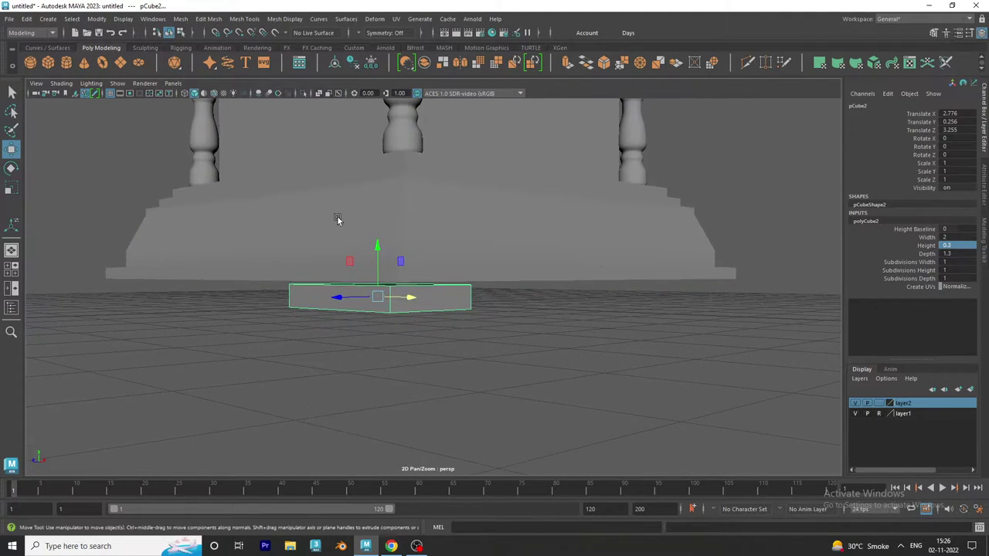
pyautogui.moveTo(337, 216)
pyautogui.keyDown('alt'); pyautogui.mouseDown()
pyautogui.moveTo(317, 208)
pyautogui.moveTo(327, 221)
pyautogui.moveTo(327, 326)
pyautogui.moveTo(341, 311)
pyautogui.mouseUp(); pyautogui.keyUp('alt')
# - In side view, lower pCube2 to Translate Y 0.306 so it sits flush under the base
pyautogui.press('space')
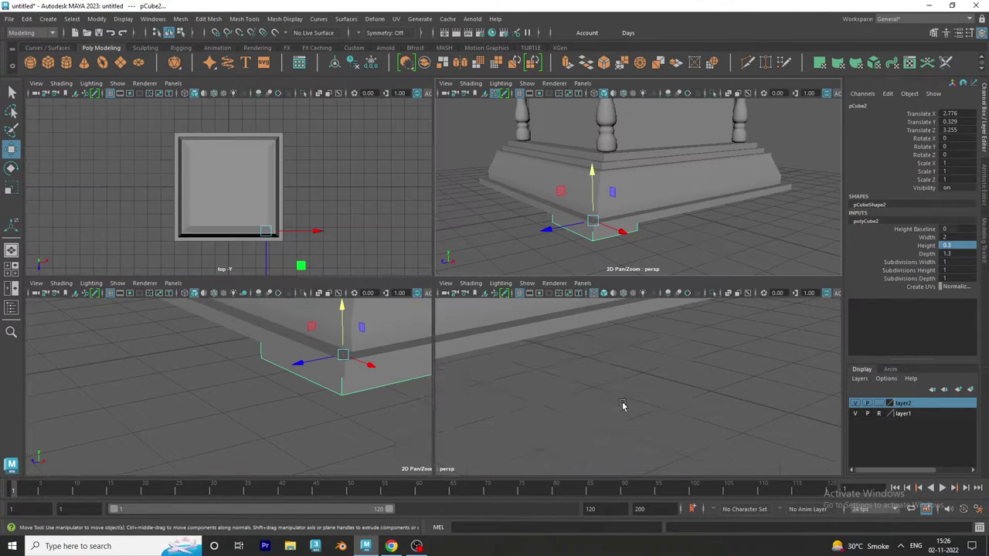
pyautogui.press('space')
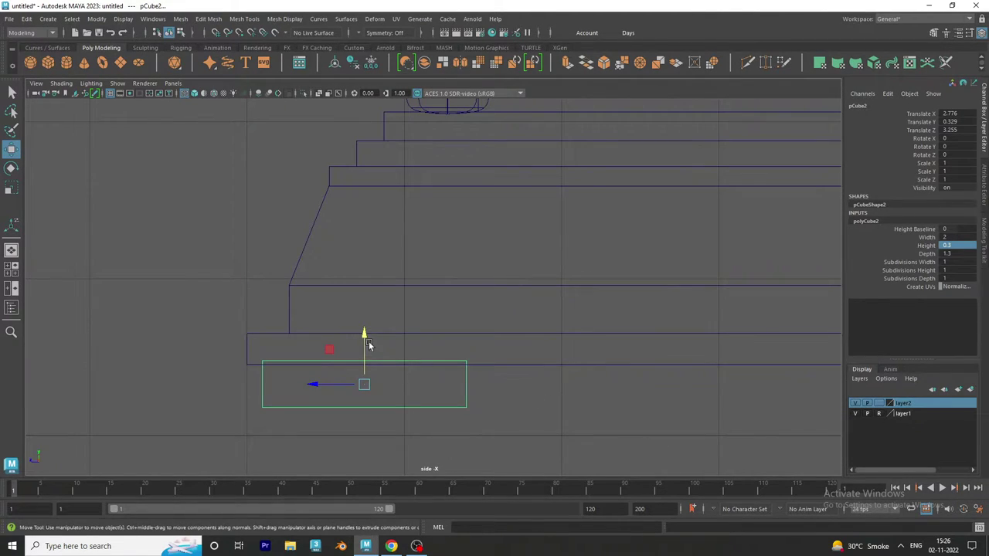
pyautogui.moveTo(369, 345); pyautogui.dragTo(362, 338)
# - Show the reference photo beside the perspective view, framing the whole base from a lower angle
pyautogui.press('space')
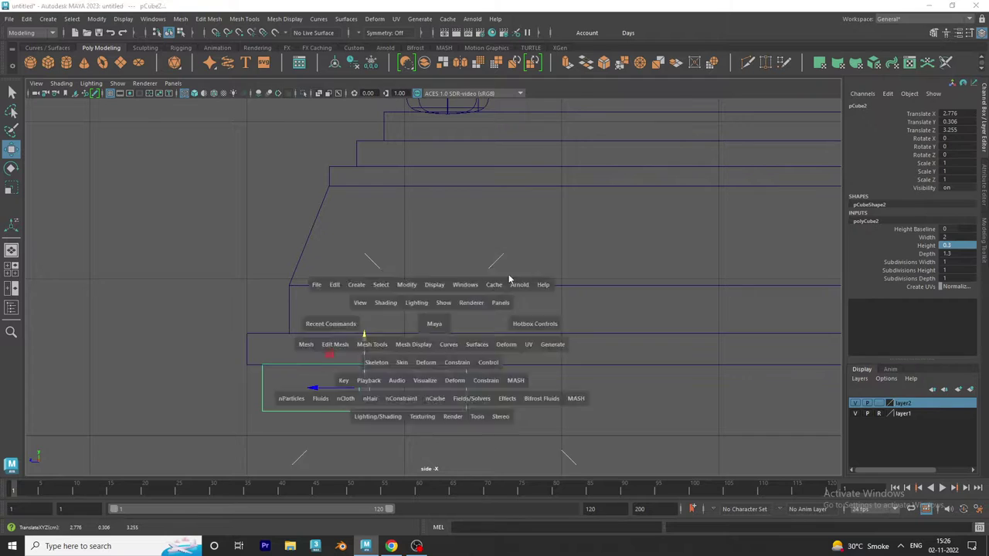
pyautogui.press('space')
pyautogui.moveTo(606, 309)
pyautogui.keyDown('alt'); pyautogui.mouseDown()
pyautogui.moveTo(510, 304)
pyautogui.moveTo(558, 313)
pyautogui.mouseUp(); pyautogui.keyUp('alt')
pyautogui.keyDown('alt'); pyautogui.moveTo(567, 323); pyautogui.dragTo(95, 345, button='right'); pyautogui.keyUp('alt')
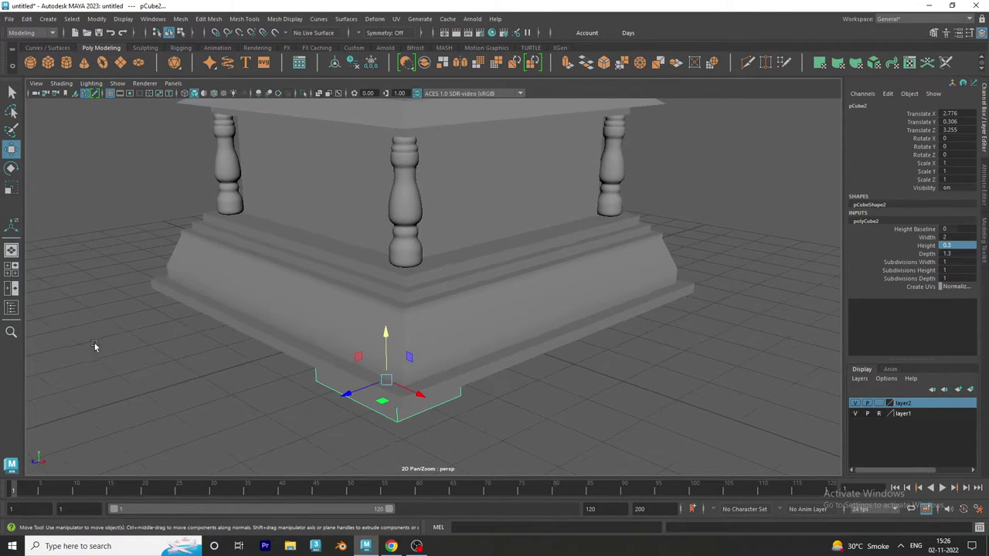
pyautogui.click(10, 289)
# - Reduce pCube2's Width in the Channel Box so the corner foot is narrower
pyautogui.keyDown('alt'); pyautogui.moveTo(560, 344); pyautogui.dragTo(615, 338); pyautogui.keyUp('alt')
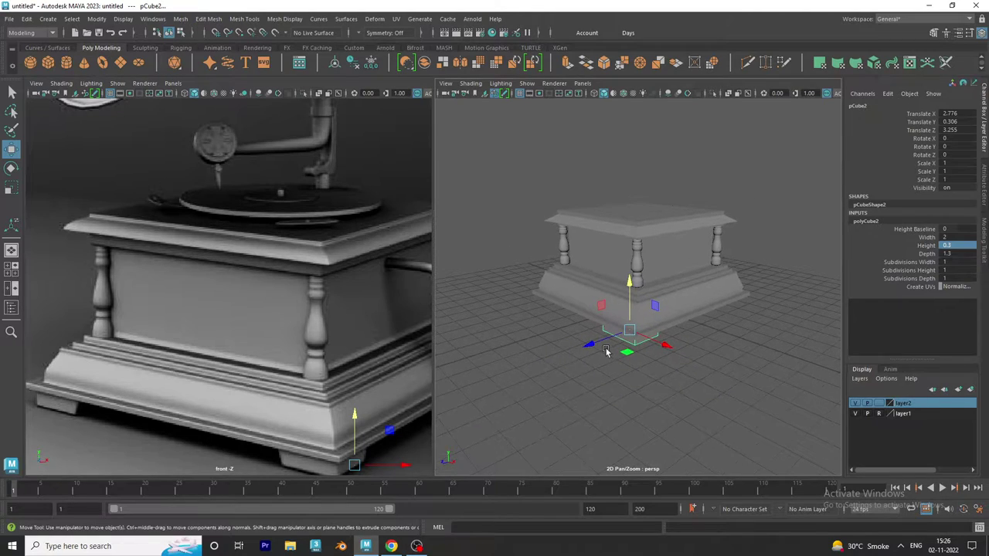
pyautogui.keyDown('alt'); pyautogui.moveTo(616, 337); pyautogui.dragTo(699, 369, button='right'); pyautogui.keyUp('alt')
pyautogui.keyDown('alt'); pyautogui.moveTo(699, 369); pyautogui.dragTo(688, 301); pyautogui.keyUp('alt')
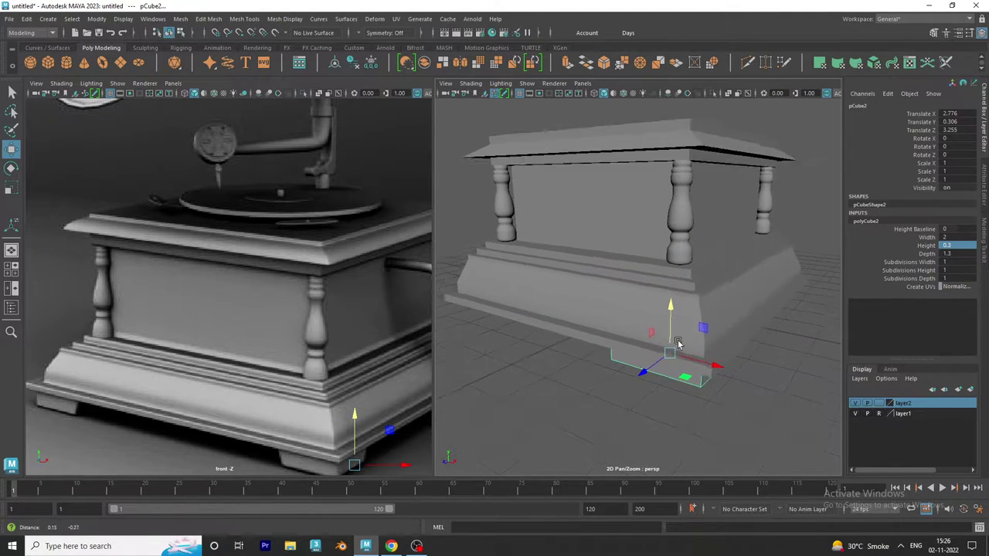
pyautogui.doubleClick(964, 237)
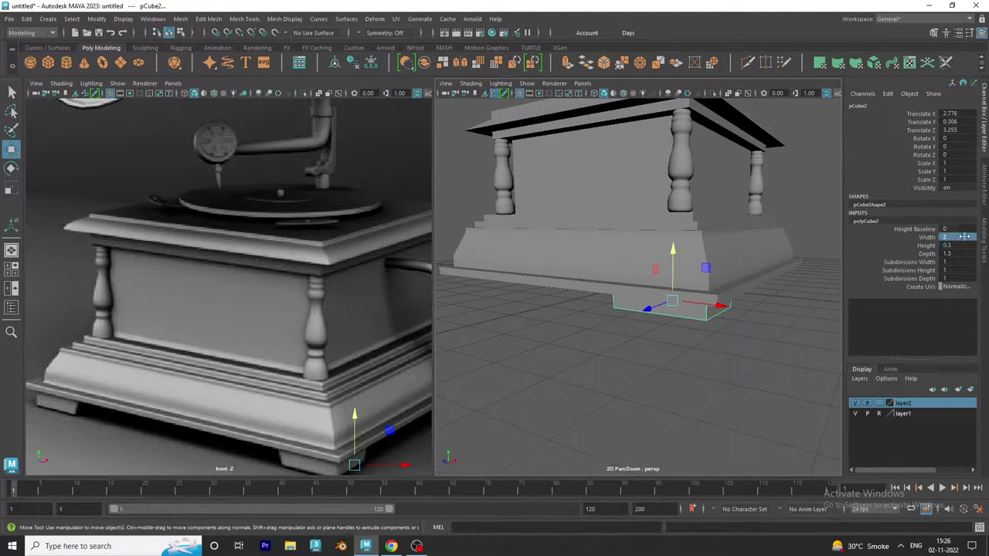
pyautogui.write('1.2')
pyautogui.write('1.5')
pyautogui.press('Return')
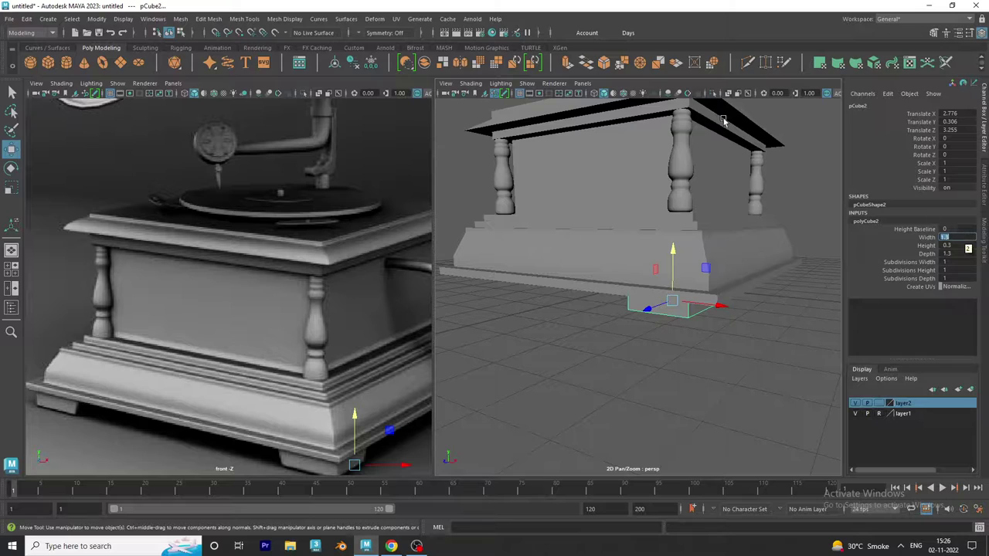
# - Slide the two foot blocks (pCube2, pCube3) outward along X beneath the base corners
pyautogui.moveTo(718, 319); pyautogui.dragTo(723, 314)
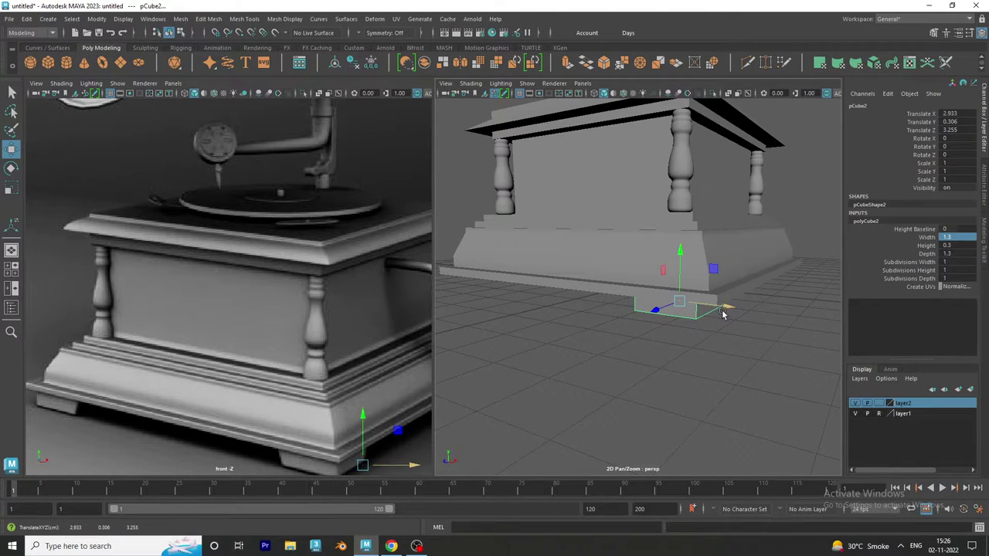
pyautogui.keyDown('alt'); pyautogui.moveTo(725, 353); pyautogui.dragTo(690, 340); pyautogui.keyUp('alt')
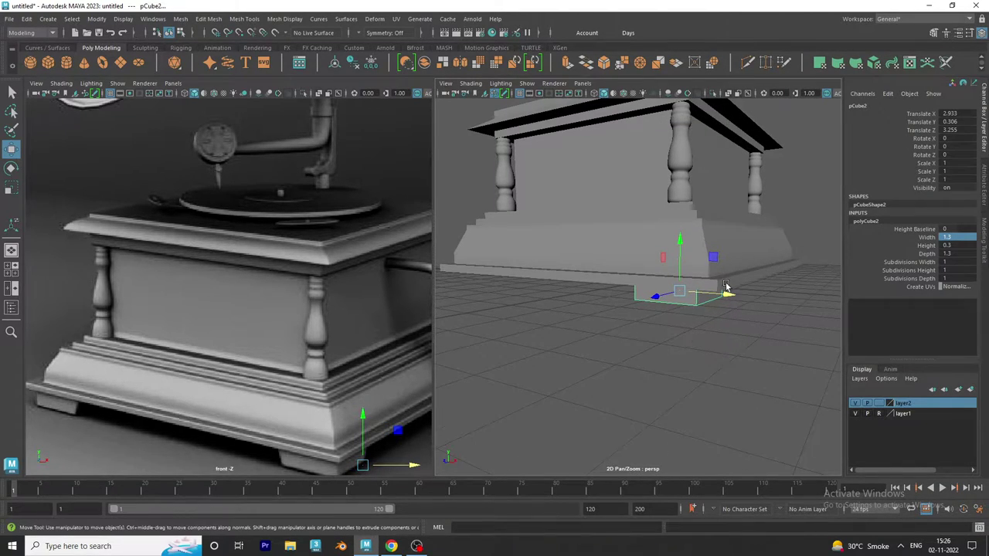
pyautogui.moveTo(725, 296)
pyautogui.mouseDown()
pyautogui.moveTo(734, 345)
pyautogui.moveTo(723, 392)
pyautogui.mouseUp()
pyautogui.click(734, 346)
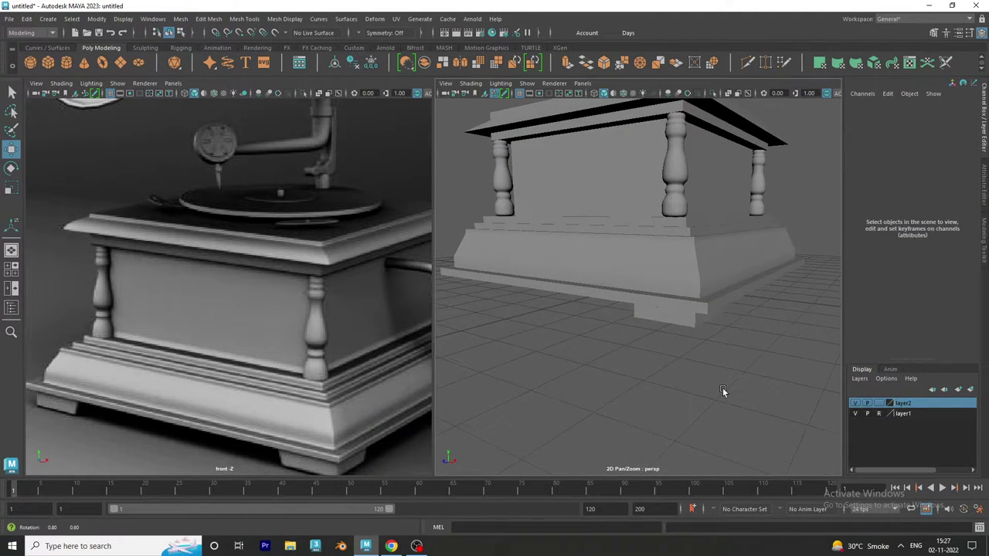
pyautogui.click(686, 323)
pyautogui.moveTo(715, 312)
pyautogui.mouseDown()
pyautogui.moveTo(554, 299)
pyautogui.moveTo(690, 340)
pyautogui.moveTo(614, 330)
pyautogui.moveTo(543, 342)
pyautogui.moveTo(548, 309)
pyautogui.mouseUp()
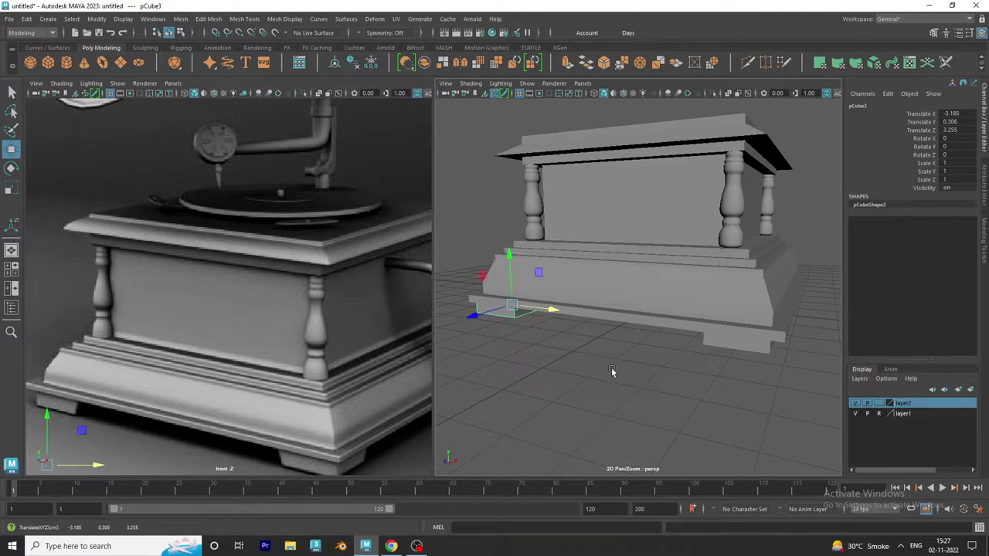
# - Duplicate the small foot block and move the copy back along Z under the far corner
pyautogui.keyDown('alt'); pyautogui.moveTo(610, 372); pyautogui.dragTo(701, 380); pyautogui.keyUp('alt')
pyautogui.click(708, 366)
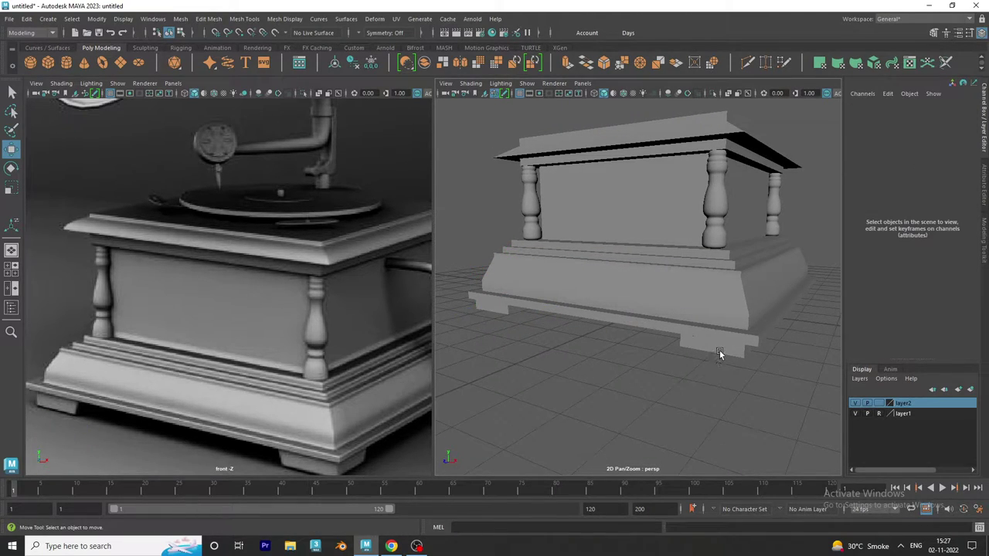
pyautogui.click(719, 352)
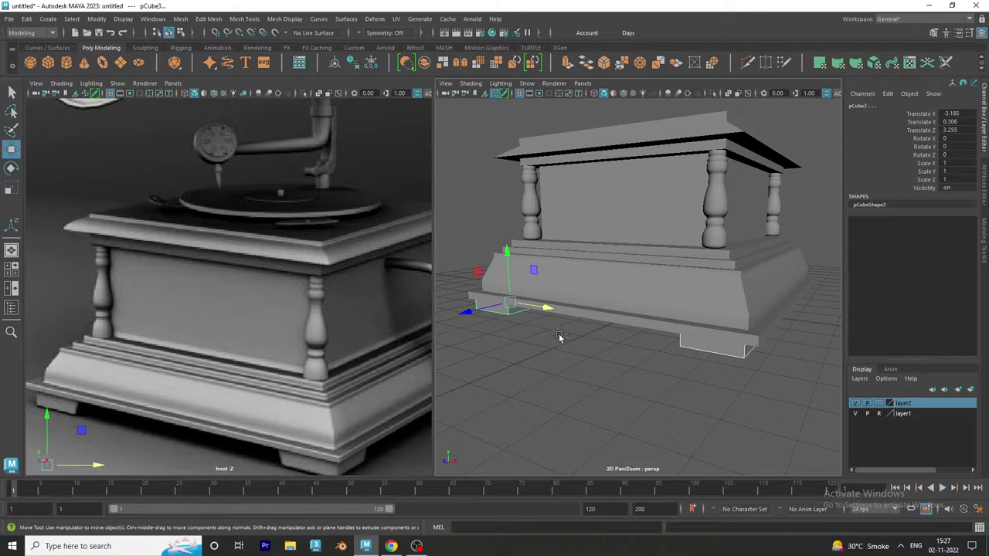
pyautogui.hotkey('ctrl', 'd')
pyautogui.moveTo(470, 311)
pyautogui.mouseDown()
pyautogui.moveTo(525, 307)
pyautogui.moveTo(531, 338)
pyautogui.moveTo(634, 310)
pyautogui.mouseUp()
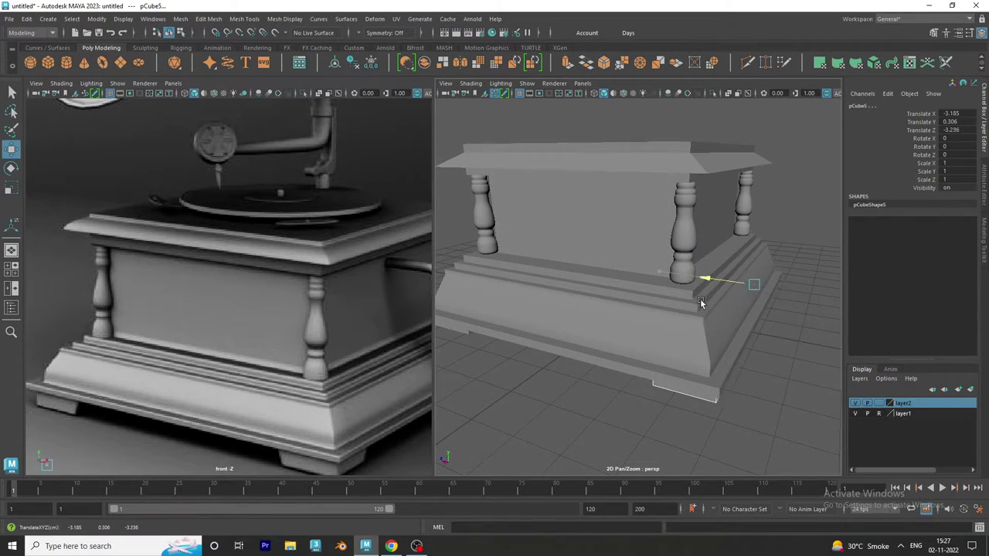
pyautogui.moveTo(655, 275)
pyautogui.mouseDown()
pyautogui.moveTo(705, 303)
pyautogui.moveTo(672, 327)
pyautogui.moveTo(642, 323)
pyautogui.moveTo(698, 338)
pyautogui.mouseUp()
pyautogui.moveTo(701, 285)
pyautogui.mouseDown()
pyautogui.moveTo(614, 325)
pyautogui.moveTo(706, 345)
pyautogui.mouseUp()
pyautogui.click(683, 384)
pyautogui.moveTo(682, 384)
pyautogui.keyDown('alt'); pyautogui.mouseDown()
pyautogui.moveTo(608, 401)
pyautogui.moveTo(605, 375)
pyautogui.moveTo(698, 397)
pyautogui.moveTo(669, 390)
pyautogui.moveTo(717, 382)
pyautogui.moveTo(691, 365)
pyautogui.moveTo(628, 365)
pyautogui.moveTo(703, 375)
pyautogui.moveTo(705, 364)
pyautogui.moveTo(676, 341)
pyautogui.moveTo(657, 347)
pyautogui.moveTo(650, 325)
pyautogui.mouseUp(); pyautogui.keyUp('alt')
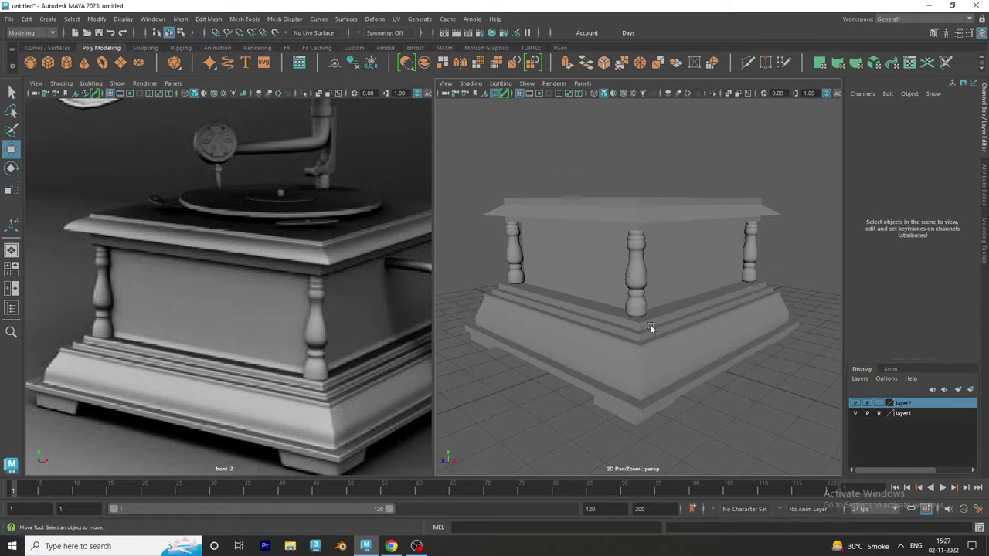
# - Turn on Wireframe on Shaded so edges show over the model
pyautogui.click(621, 95)
pyautogui.moveTo(649, 139)
pyautogui.keyDown('alt'); pyautogui.mouseDown()
pyautogui.moveTo(662, 159)
pyautogui.moveTo(601, 165)
pyautogui.moveTo(666, 170)
pyautogui.moveTo(662, 163)
pyautogui.moveTo(676, 160)
pyautogui.mouseUp(); pyautogui.keyUp('alt')
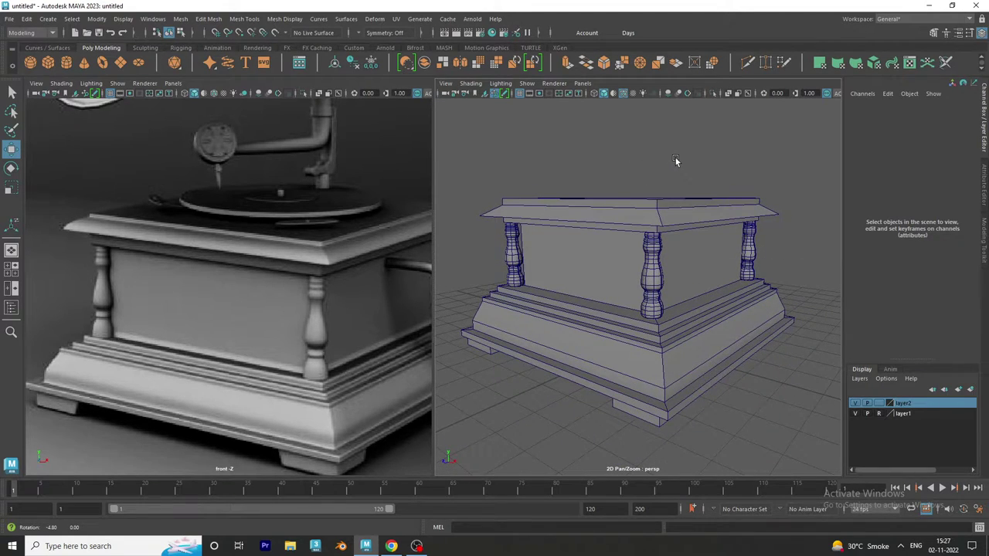
pyautogui.keyDown('alt'); pyautogui.moveTo(295, 286); pyautogui.dragTo(243, 284); pyautogui.keyUp('alt')
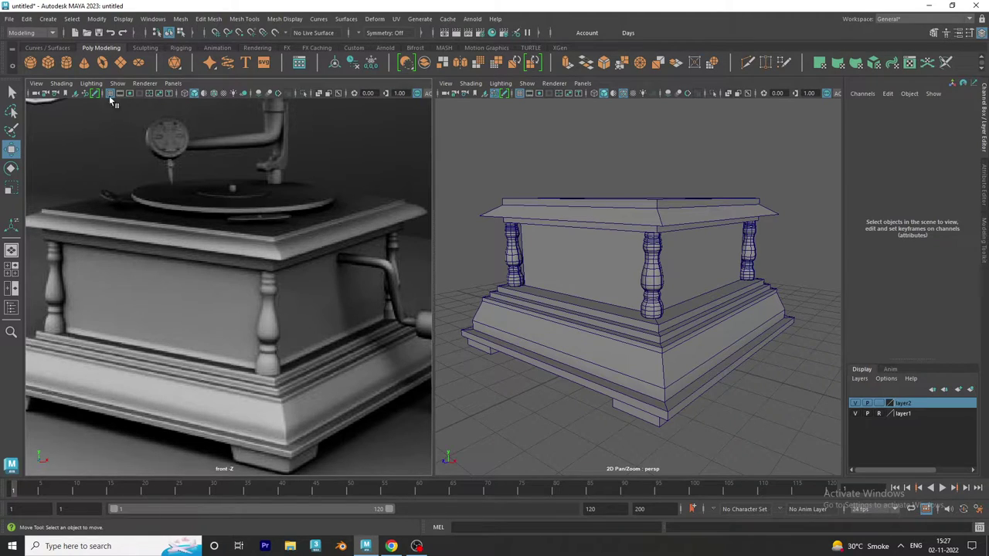
# - Raise the new cylinder onto the base top and make it a disc with radius 3, height 0.2
pyautogui.click(602, 366)
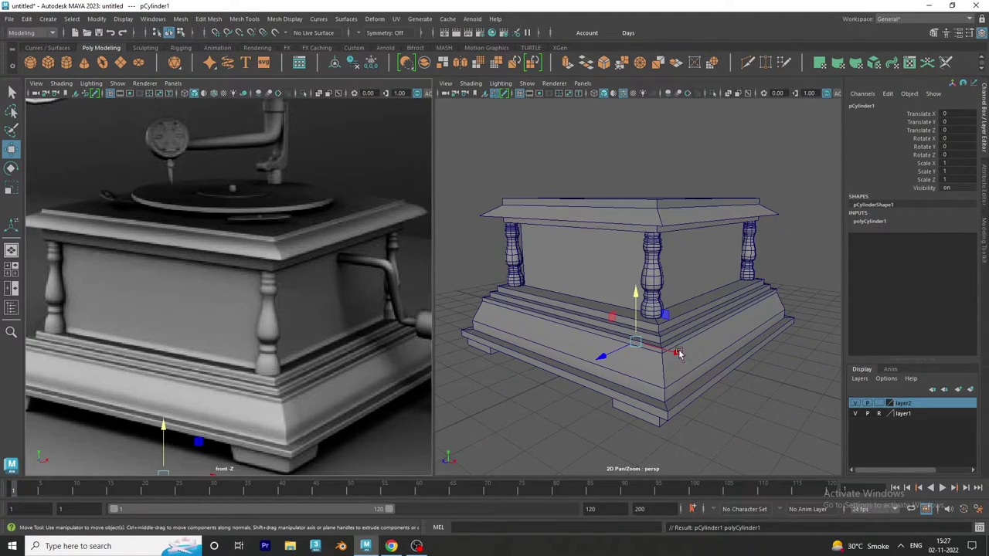
pyautogui.moveTo(677, 354)
pyautogui.mouseDown()
pyautogui.moveTo(740, 374)
pyautogui.moveTo(753, 108)
pyautogui.moveTo(716, 190)
pyautogui.moveTo(716, 179)
pyautogui.mouseUp()
pyautogui.click(880, 221)
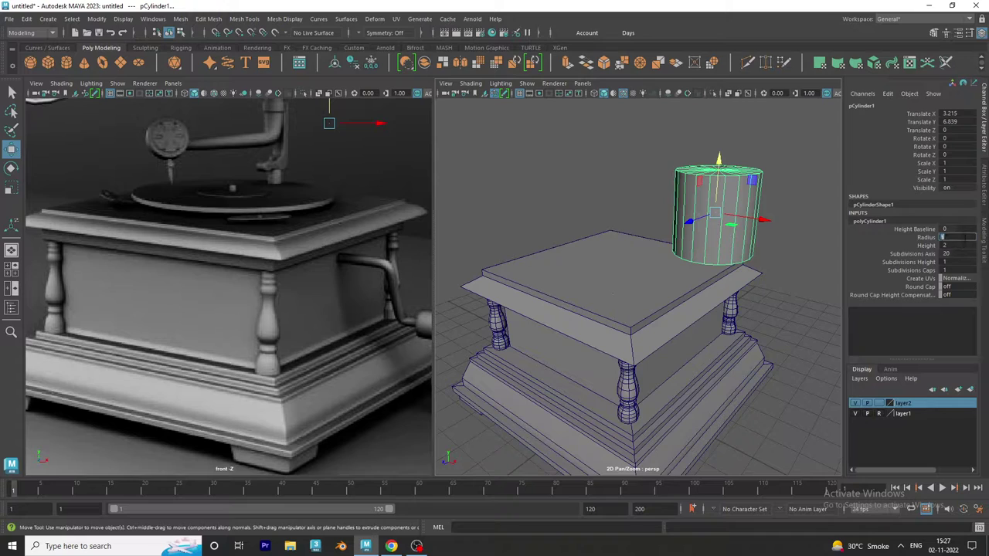
pyautogui.write('3')
pyautogui.press('Return')
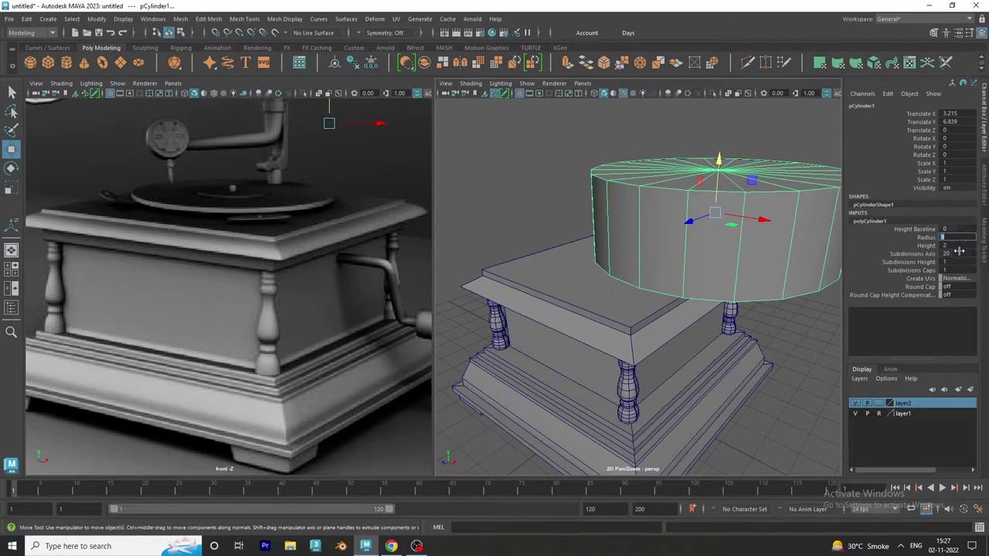
pyautogui.press('Tab')
pyautogui.write('0.2')
pyautogui.press('Return')
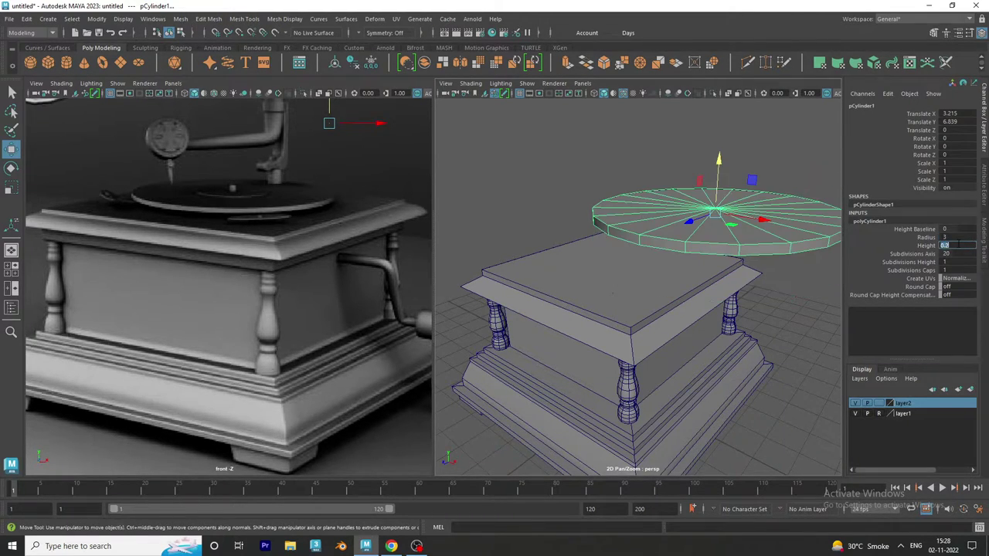
# - Reduce the disc radius to 2 and slide it onto the top box, off-centre
pyautogui.keyDown('alt'); pyautogui.moveTo(785, 281); pyautogui.dragTo(721, 283); pyautogui.keyUp('alt')
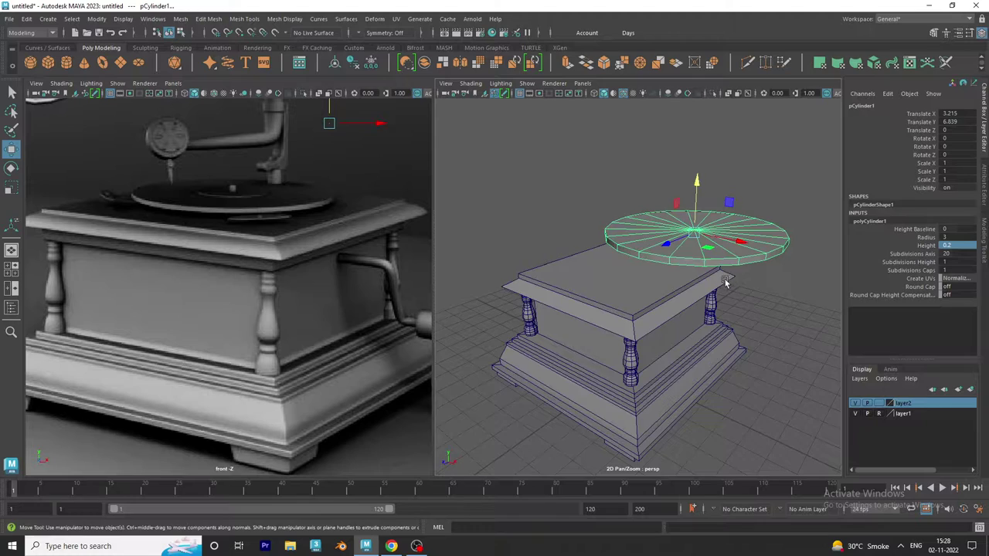
pyautogui.doubleClick(971, 238)
pyautogui.write('2')
pyautogui.press('Return')
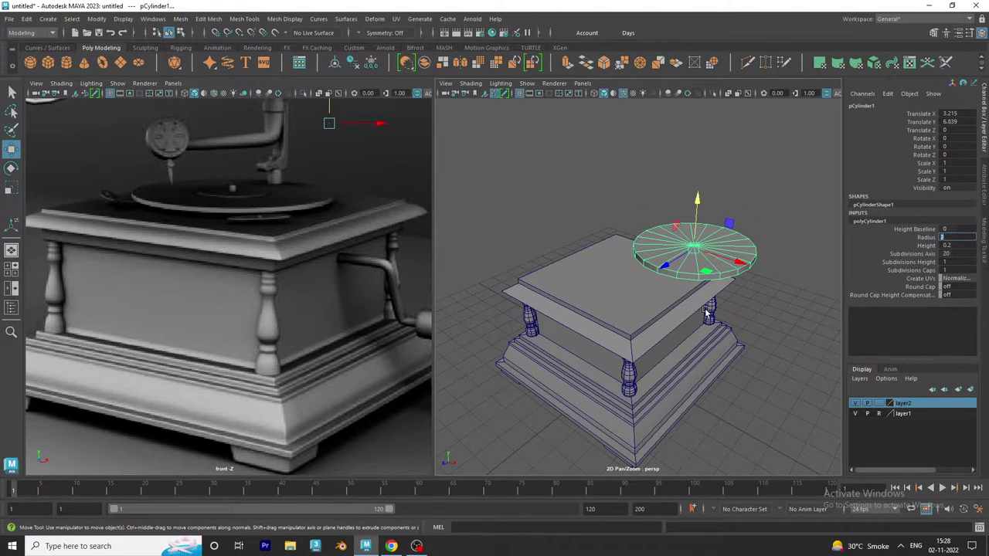
pyautogui.moveTo(676, 263); pyautogui.dragTo(631, 283)
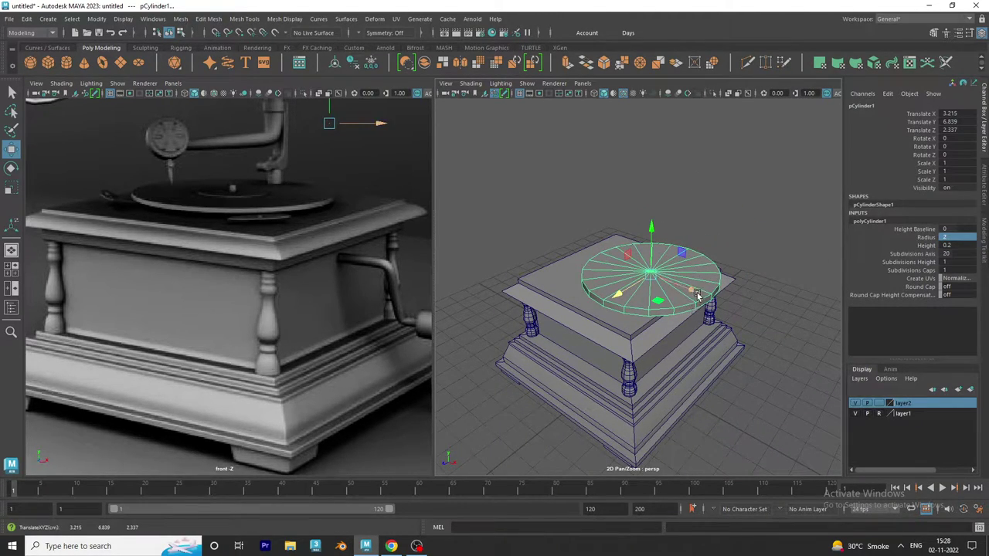
pyautogui.moveTo(691, 297); pyautogui.dragTo(655, 285)
pyautogui.moveTo(627, 236)
pyautogui.mouseDown()
pyautogui.moveTo(625, 259)
pyautogui.moveTo(625, 249)
pyautogui.mouseUp()
pyautogui.press('space')
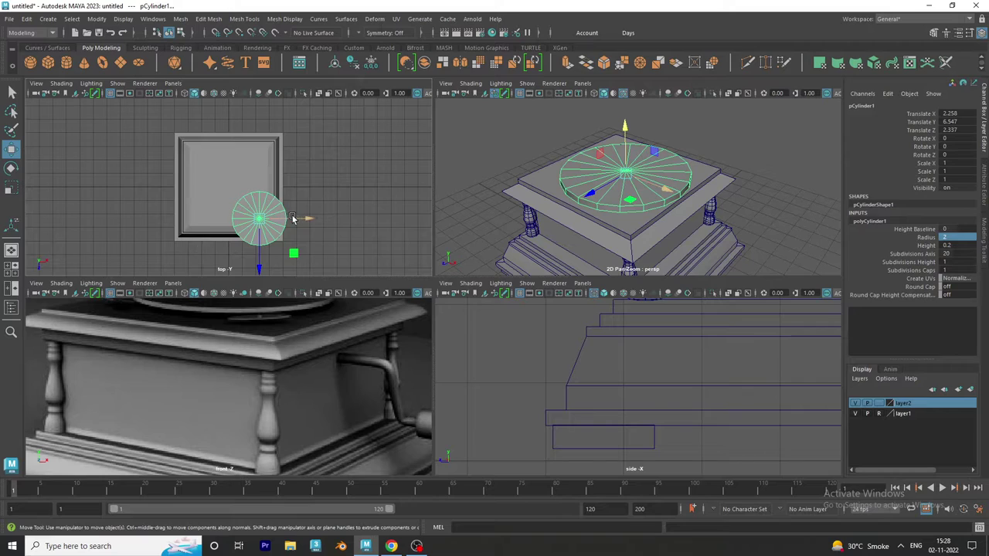
# - Centre the disc over the box at X≈0, Z≈0 in the maximized top view
pyautogui.click(184, 94)
pyautogui.press('space')
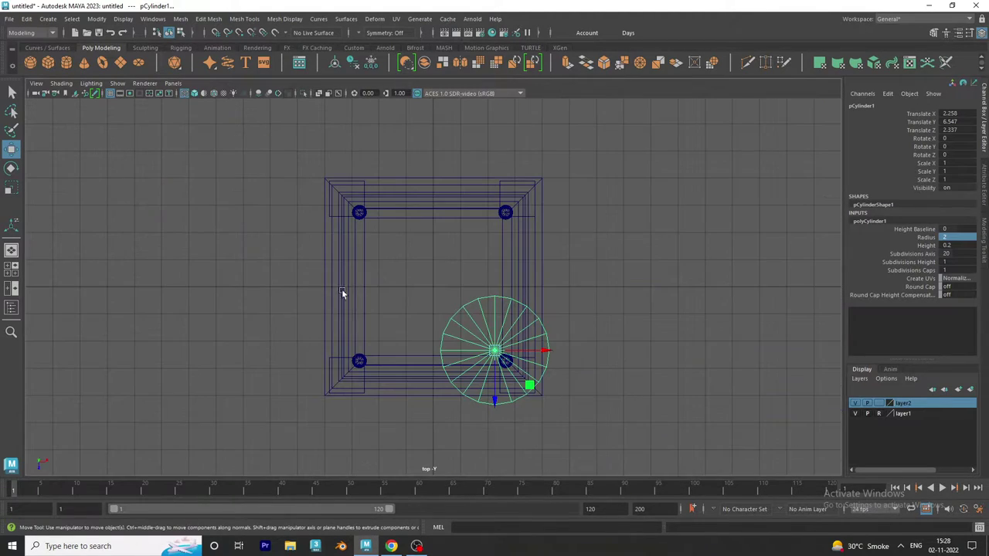
pyautogui.moveTo(497, 394); pyautogui.dragTo(510, 338)
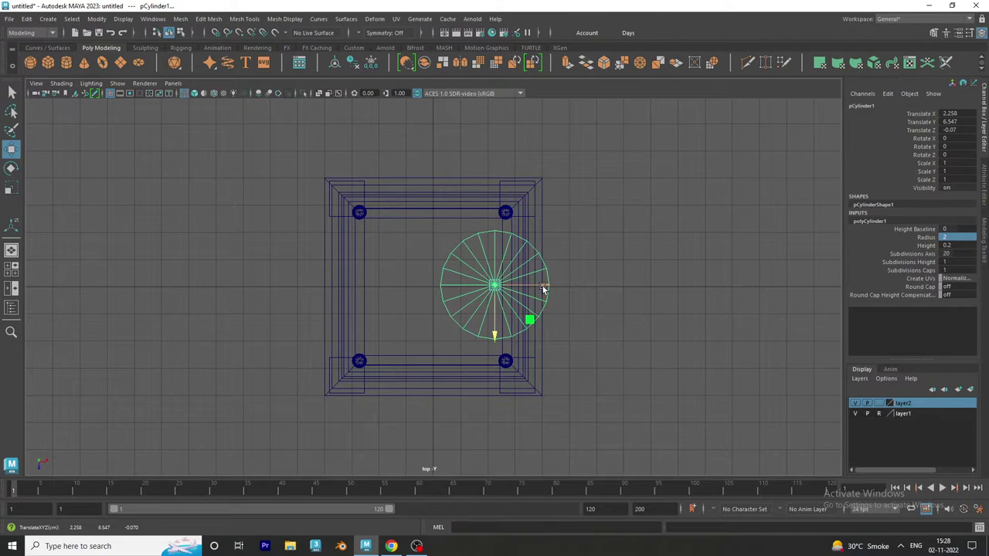
pyautogui.moveTo(543, 288); pyautogui.dragTo(481, 285)
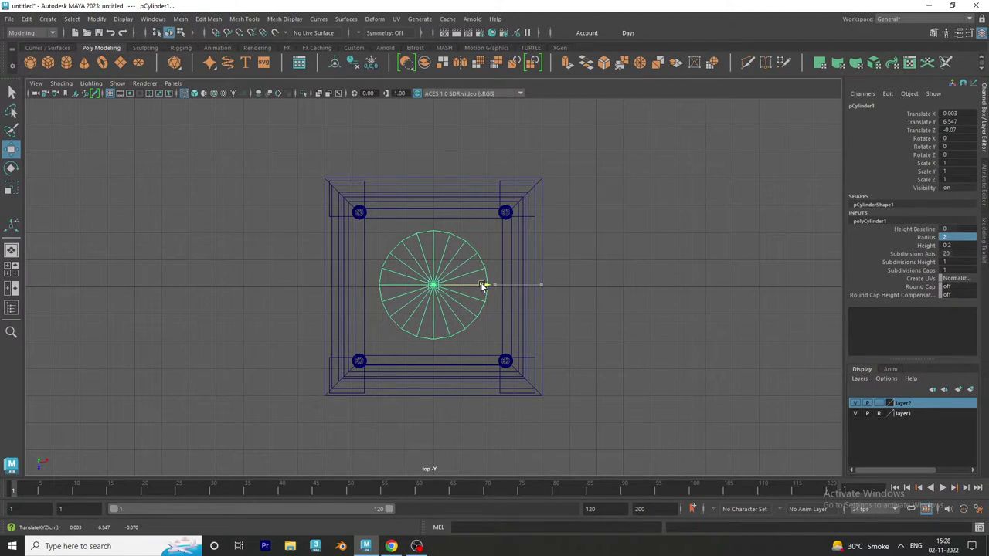
pyautogui.press('space')
pyautogui.press('space')
# - Lower the disc along Y to Translate Y 4.945 so it rests on the box top
pyautogui.scroll(-5, 620, 342)
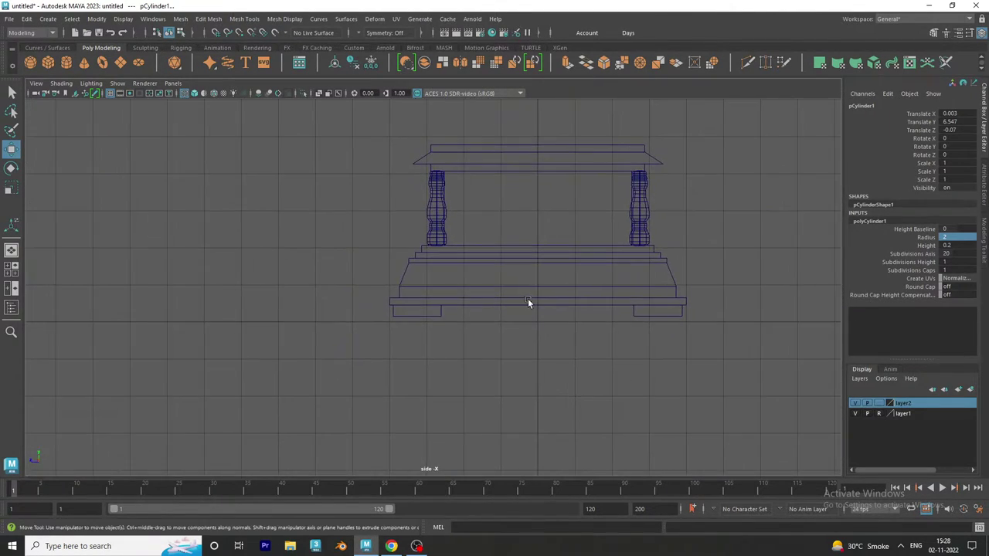
pyautogui.scroll(-2, 528, 302)
pyautogui.moveTo(509, 161); pyautogui.dragTo(512, 194)
pyautogui.scroll(2, 546, 276)
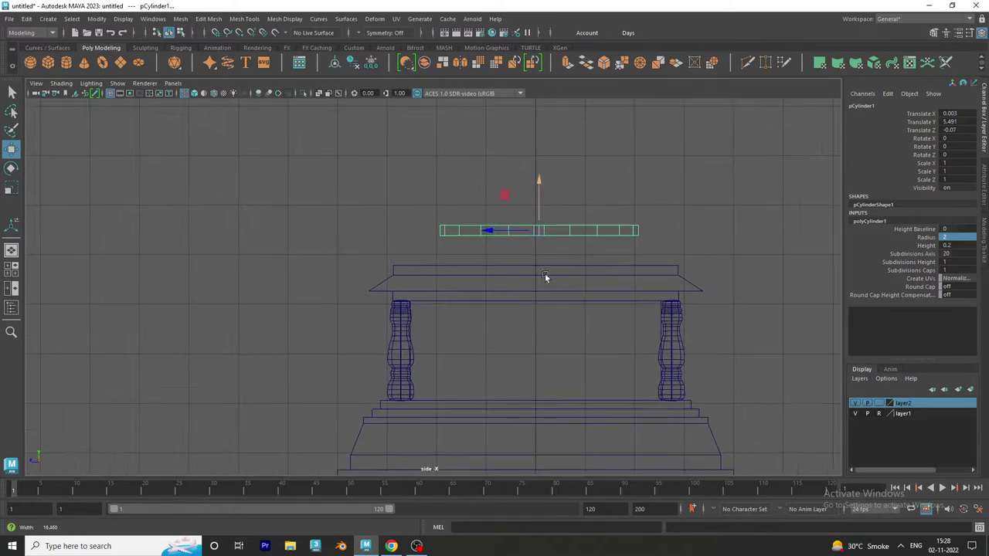
pyautogui.scroll(2, 626, 311)
pyautogui.scroll(2, 394, 246)
pyautogui.scroll(2, 433, 247)
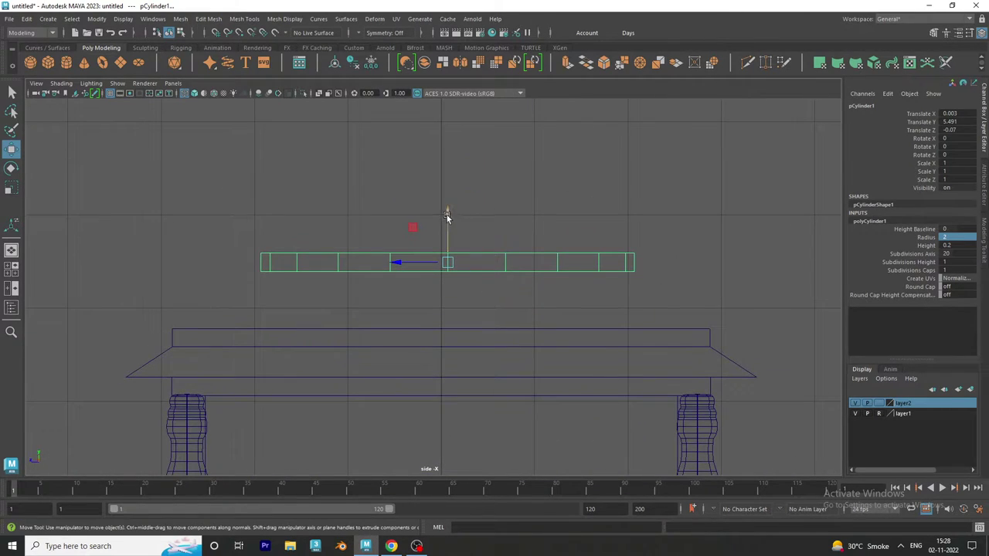
pyautogui.moveTo(447, 217); pyautogui.dragTo(436, 266)
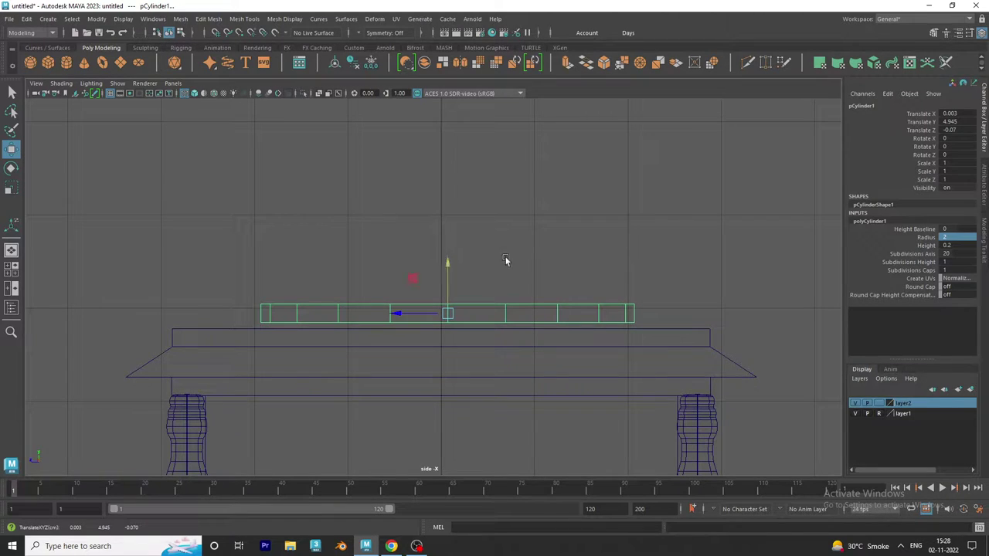
pyautogui.press('space')
pyautogui.moveTo(628, 275)
pyautogui.keyDown('alt'); pyautogui.mouseDown()
pyautogui.moveTo(581, 257)
pyautogui.moveTo(527, 325)
pyautogui.mouseUp(); pyautogui.keyUp('alt')
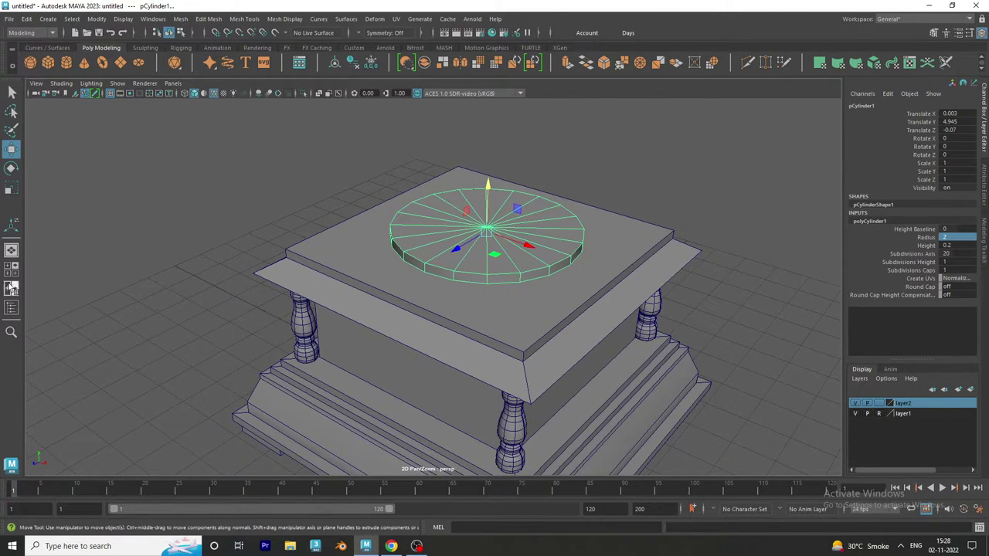
pyautogui.press('space')
pyautogui.moveTo(638, 334)
pyautogui.keyDown('alt'); pyautogui.mouseDown()
pyautogui.moveTo(634, 343)
pyautogui.moveTo(648, 348)
pyautogui.mouseUp(); pyautogui.keyUp('alt')
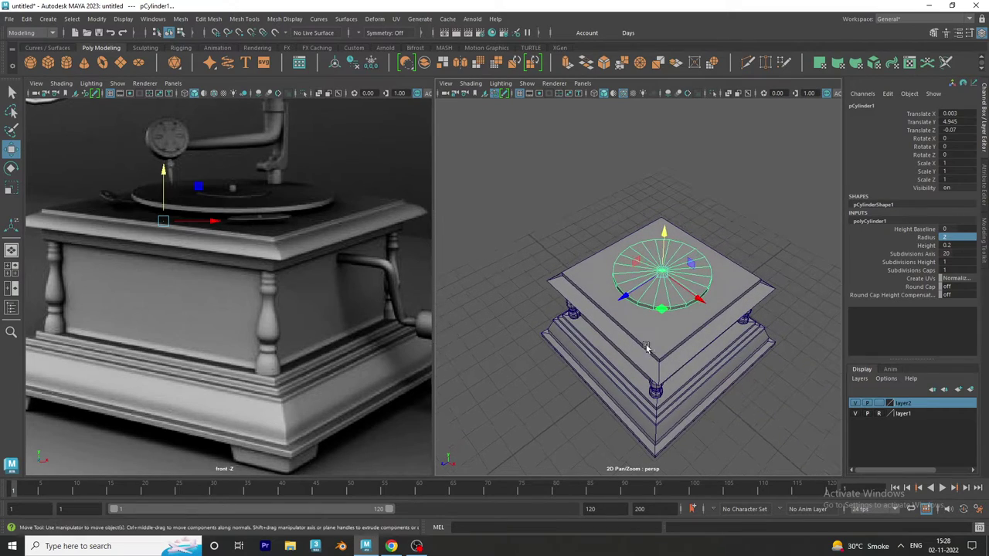
# - Try new radius values on polyCylinder1, settling the disc at radius 2.2
pyautogui.click(952, 236)
pyautogui.write('3')
pyautogui.press('Return')
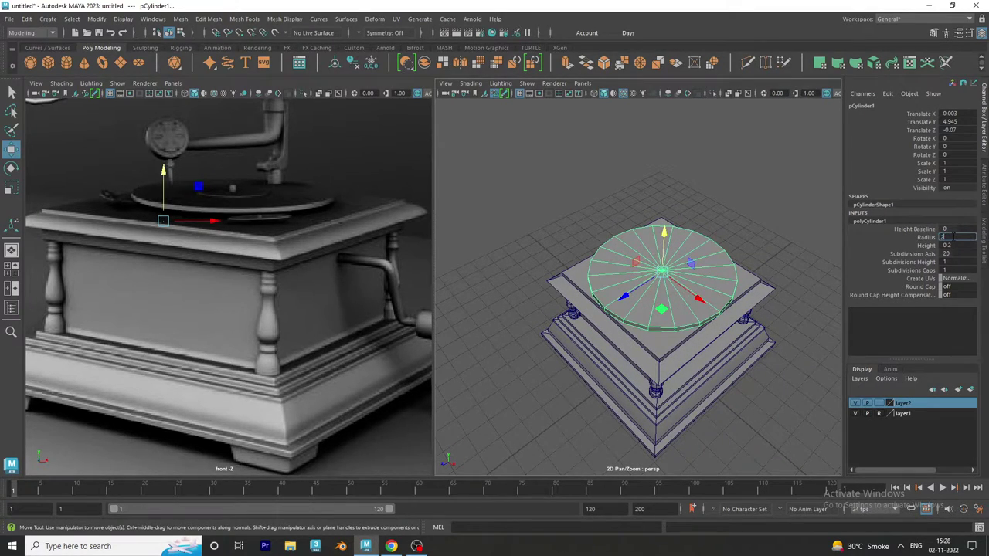
pyautogui.write('.4')
pyautogui.press('Return')
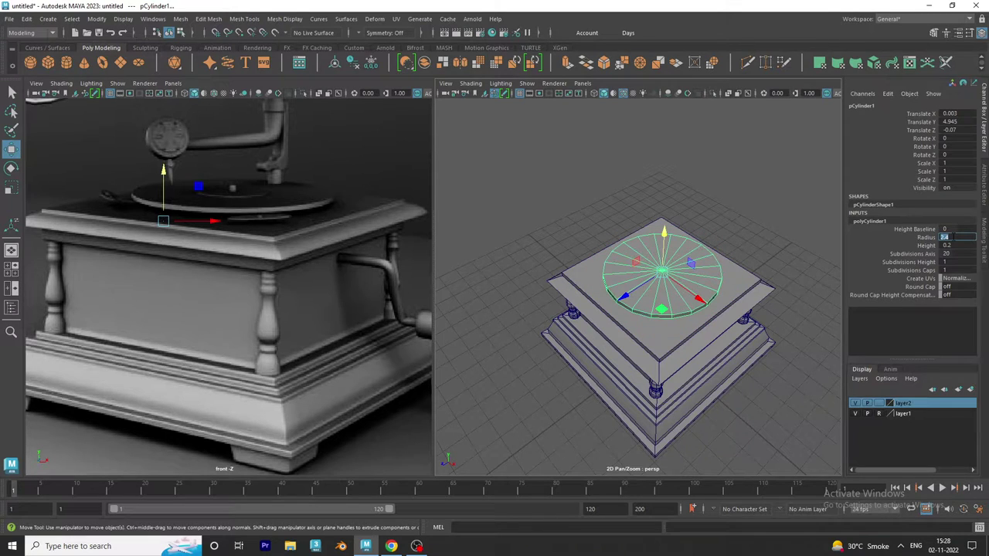
pyautogui.keyDown('alt'); pyautogui.moveTo(750, 265); pyautogui.dragTo(759, 278); pyautogui.keyUp('alt')
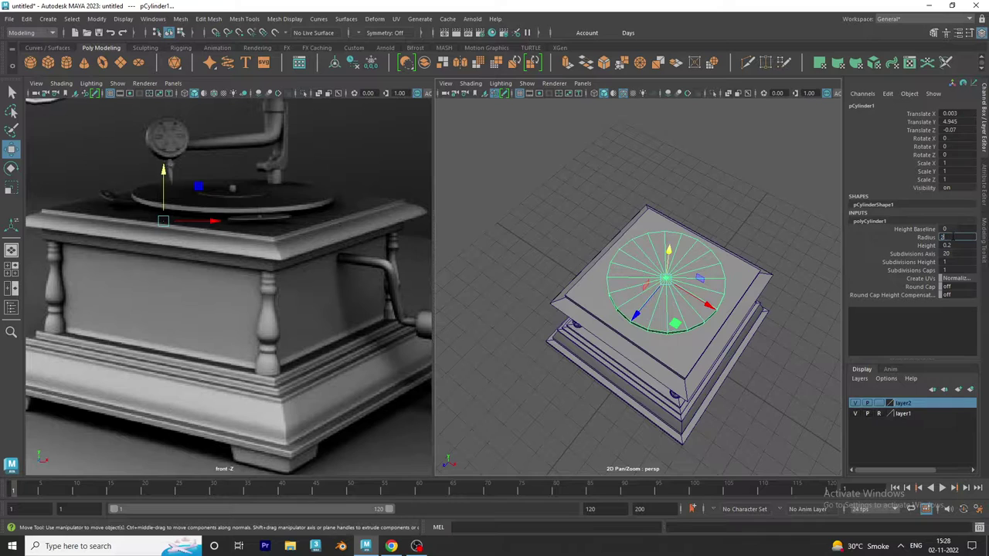
pyautogui.write('.2')
pyautogui.press('Return')
# - Adjust the disc's radius slightly smaller, then deselect the platter and inspect it
pyautogui.moveTo(695, 231)
pyautogui.keyDown('alt'); pyautogui.mouseDown()
pyautogui.moveTo(604, 204)
pyautogui.moveTo(637, 207)
pyautogui.moveTo(625, 257)
pyautogui.mouseUp(); pyautogui.keyUp('alt')
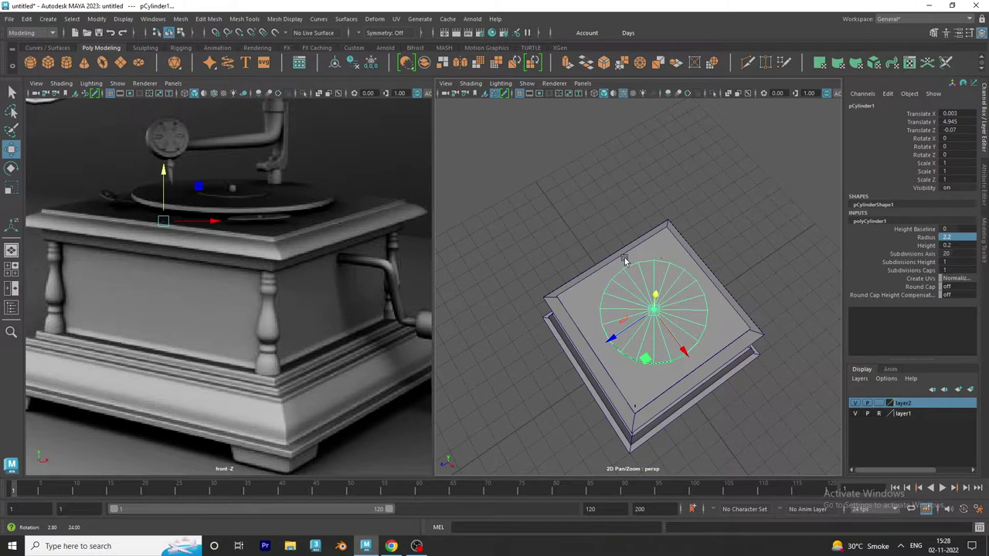
pyautogui.keyDown('alt'); pyautogui.moveTo(614, 293); pyautogui.dragTo(603, 274); pyautogui.keyUp('alt')
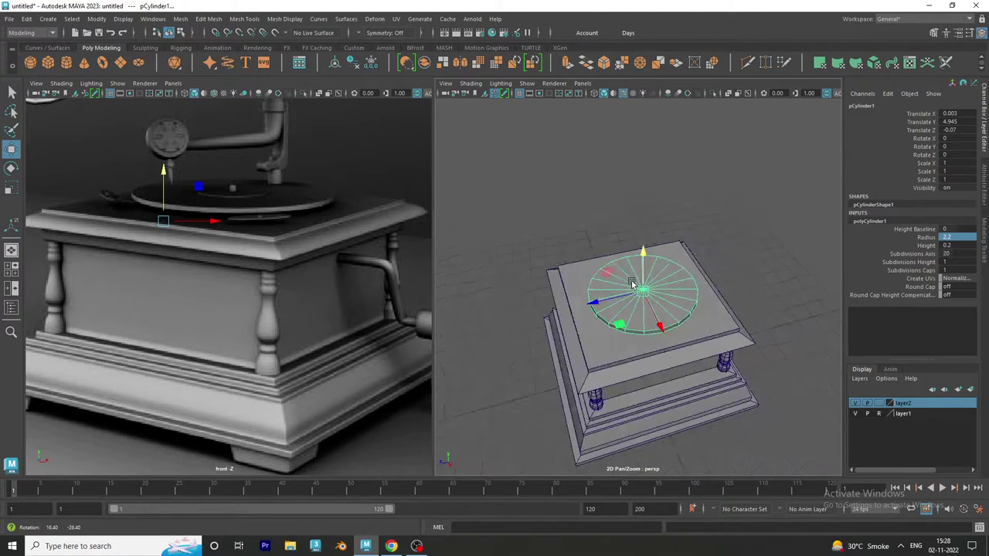
pyautogui.doubleClick(952, 238)
pyautogui.press('Return')
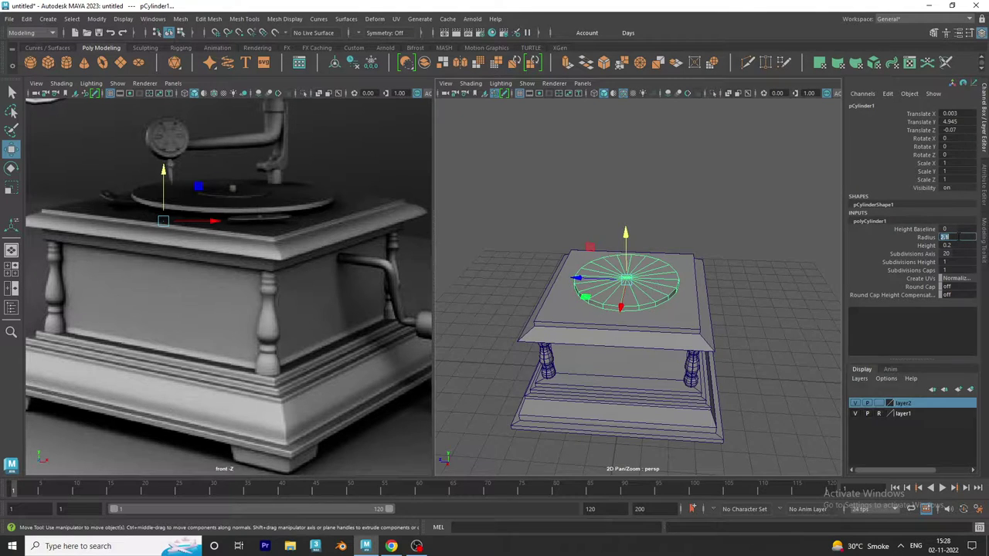
pyautogui.click(597, 210)
pyautogui.moveTo(601, 239)
pyautogui.keyDown('alt'); pyautogui.mouseDown()
pyautogui.moveTo(675, 248)
pyautogui.moveTo(706, 276)
pyautogui.mouseUp(); pyautogui.keyUp('alt')
pyautogui.keyDown('alt'); pyautogui.moveTo(707, 276); pyautogui.dragTo(718, 271, button='right'); pyautogui.keyUp('alt')
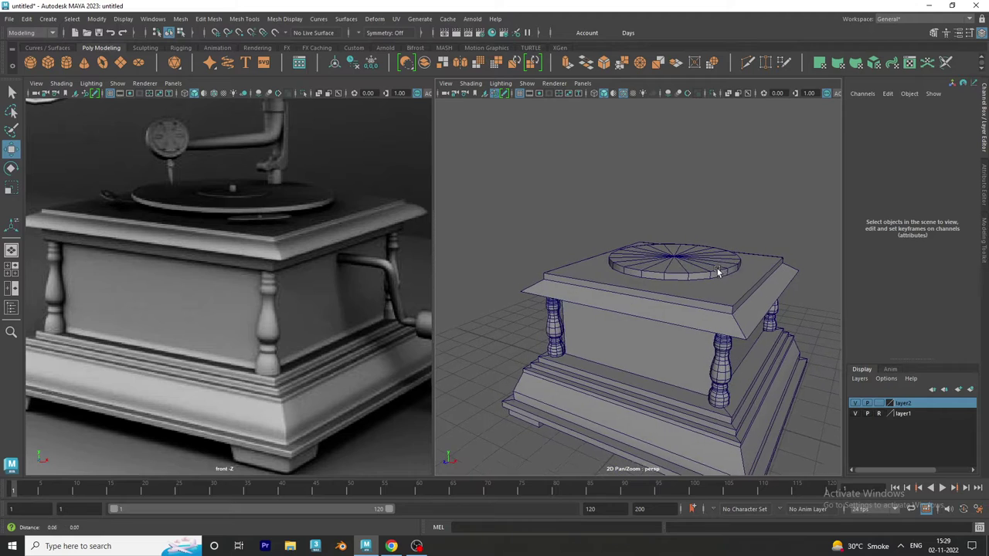
pyautogui.keyDown('alt'); pyautogui.moveTo(718, 272); pyautogui.dragTo(683, 281); pyautogui.keyUp('alt')
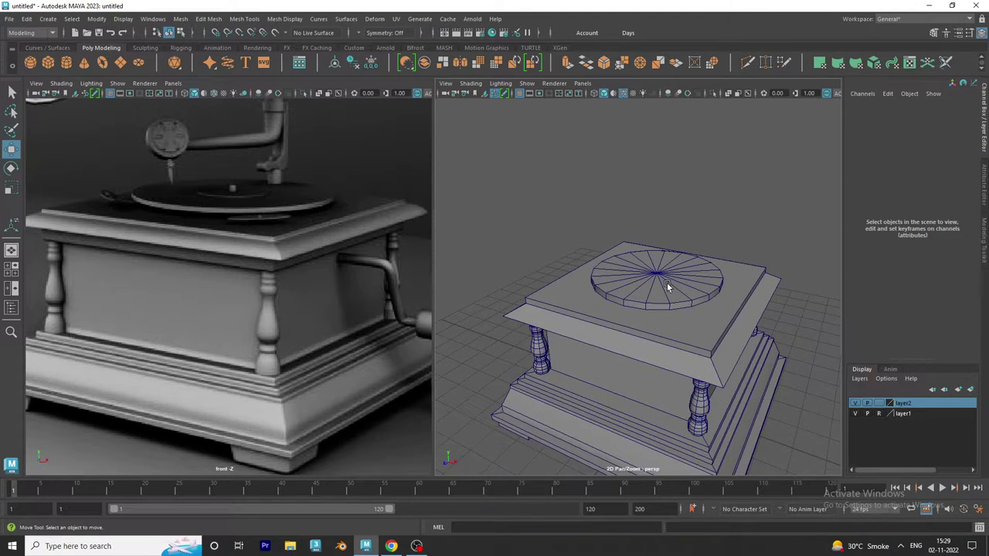
# - Select the platter's centre vertex and convert it to the disc's top faces
pyautogui.click(667, 286)
pyautogui.press('f')
pyautogui.moveTo(663, 242); pyautogui.dragTo(627, 244, button='right')
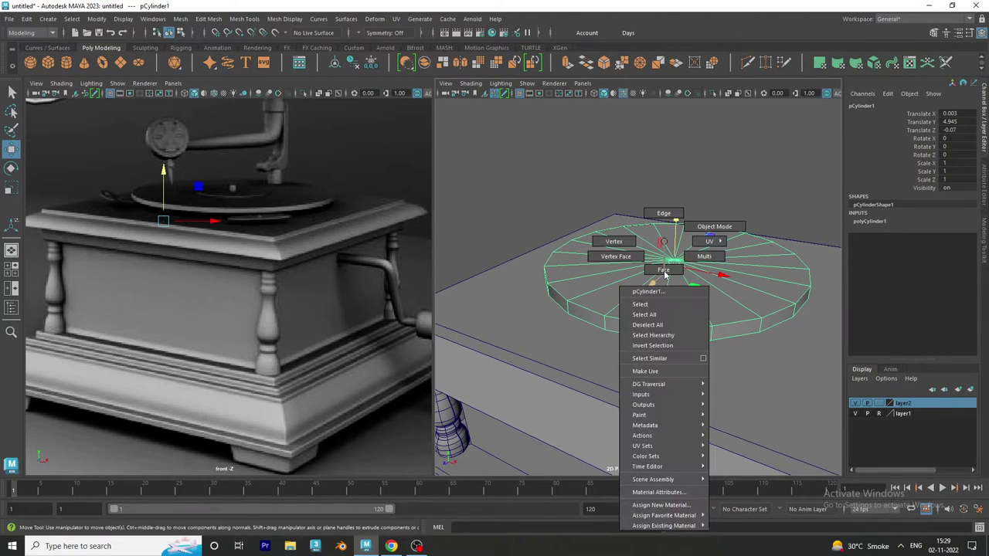
pyautogui.click(674, 263)
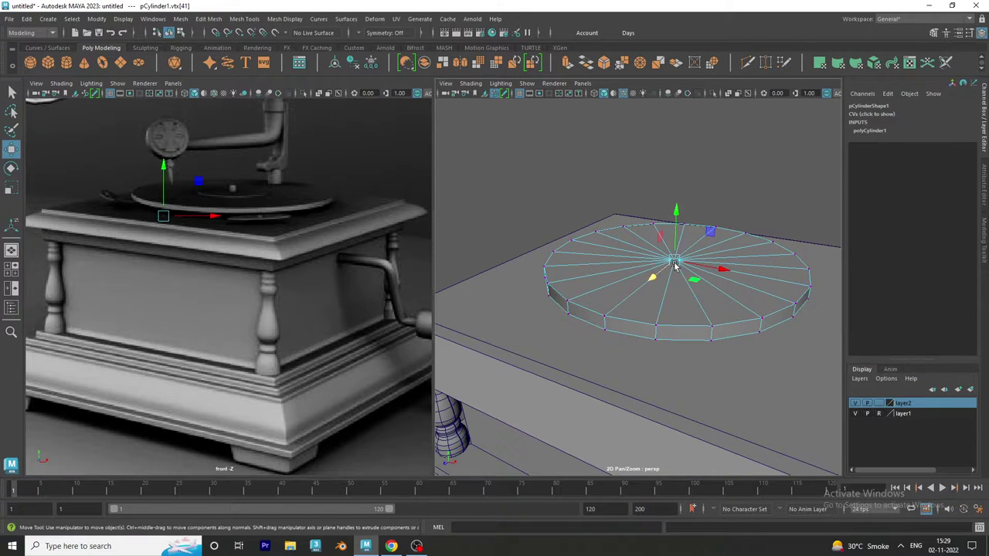
pyautogui.keyDown('shift'); pyautogui.rightClick(676, 264); pyautogui.keyUp('shift')
pyautogui.click(670, 320)
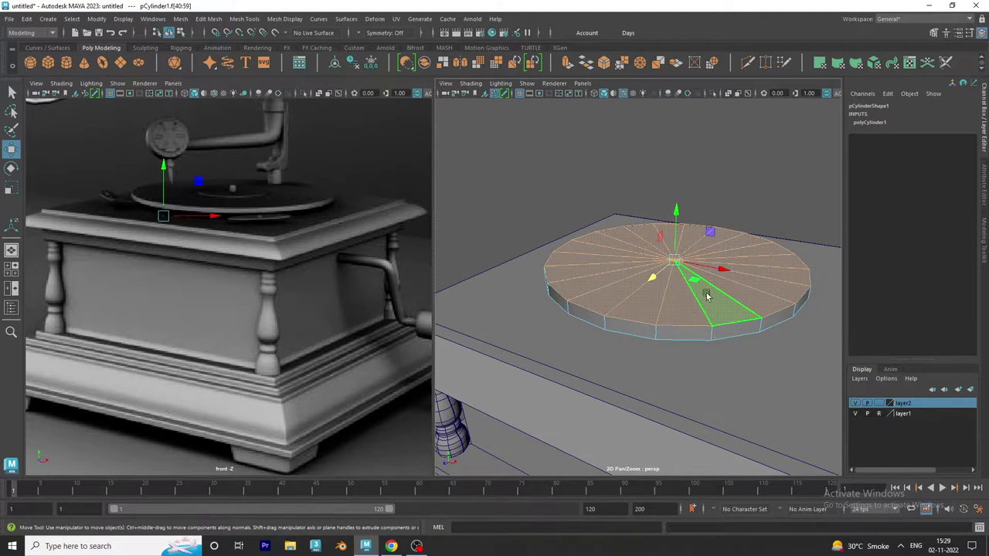
# - Extrude the top faces and scale them inward to about 0.835, forming an inner circle
pyautogui.keyDown('alt'); pyautogui.moveTo(653, 260); pyautogui.dragTo(656, 203); pyautogui.keyUp('alt')
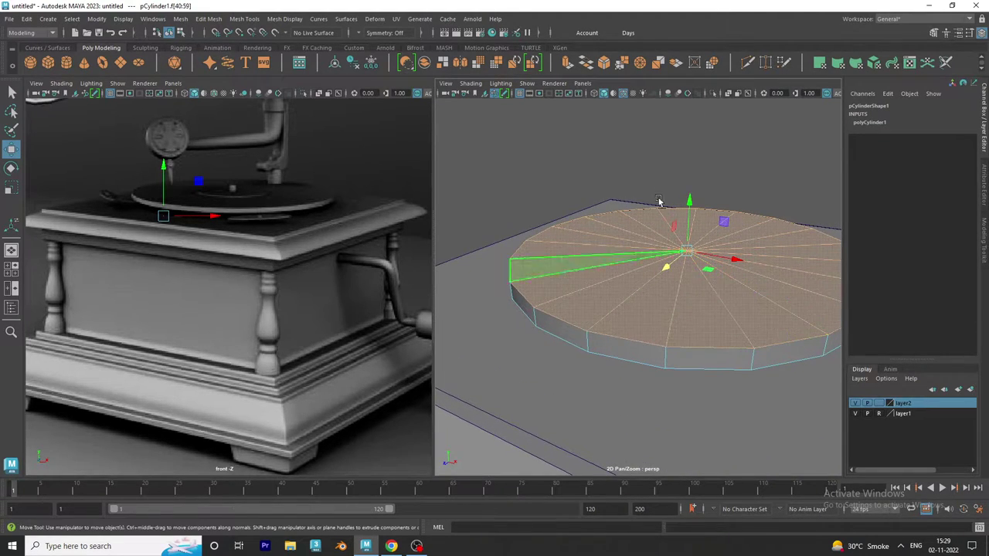
pyautogui.click(567, 63)
pyautogui.moveTo(555, 116)
pyautogui.keyDown('alt'); pyautogui.mouseDown()
pyautogui.moveTo(543, 150)
pyautogui.moveTo(516, 170)
pyautogui.mouseUp(); pyautogui.keyUp('alt')
pyautogui.press('r')
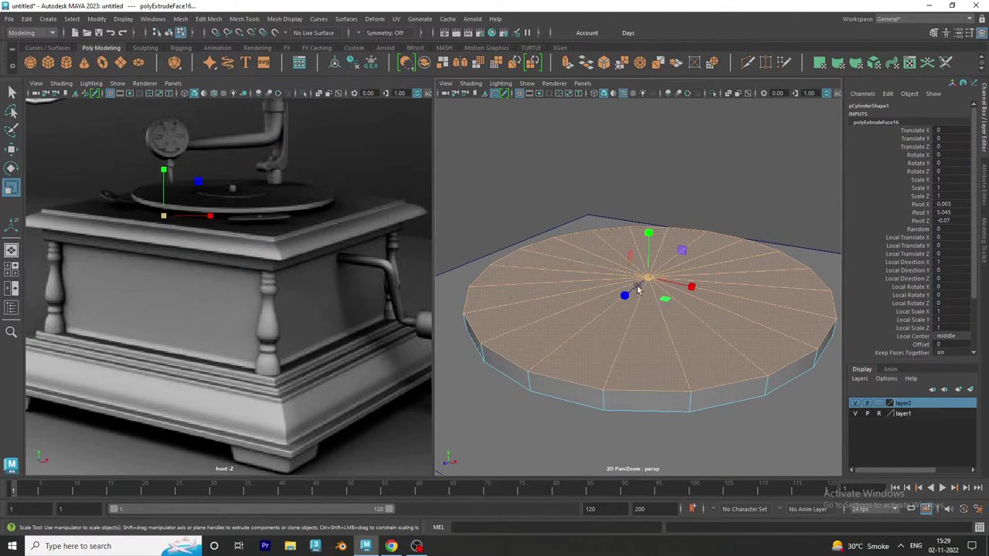
pyautogui.moveTo(648, 278)
pyautogui.mouseDown()
pyautogui.moveTo(563, 281)
pyautogui.moveTo(570, 267)
pyautogui.moveTo(570, 282)
pyautogui.mouseUp()
pyautogui.moveTo(674, 296); pyautogui.dragTo(630, 284)
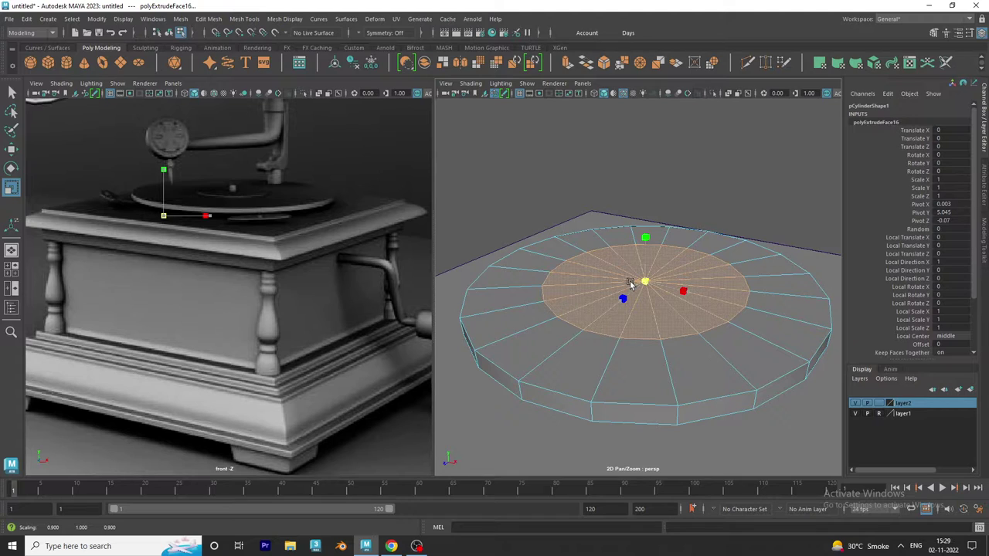
pyautogui.moveTo(629, 283); pyautogui.dragTo(620, 284)
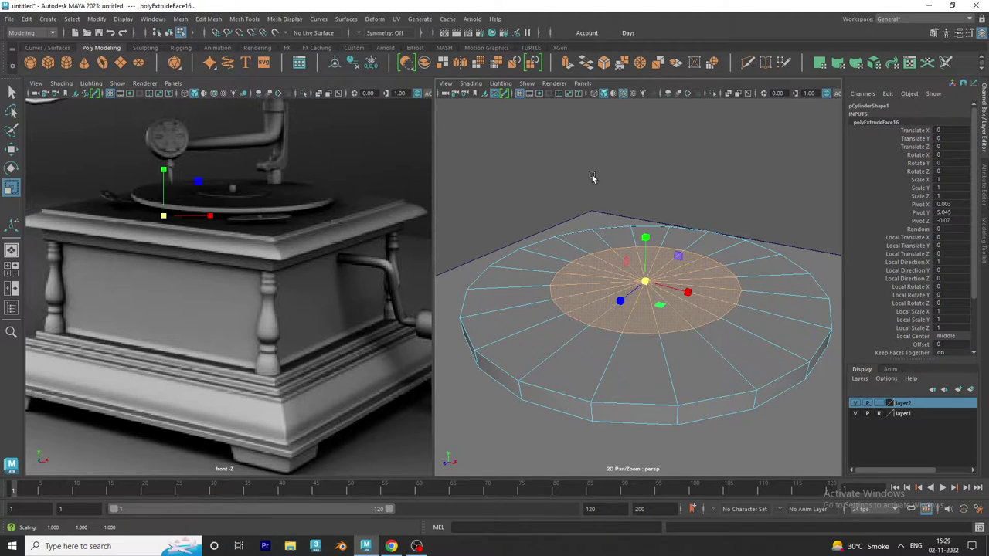
pyautogui.keyDown('alt'); pyautogui.moveTo(691, 309); pyautogui.dragTo(646, 294); pyautogui.keyUp('alt')
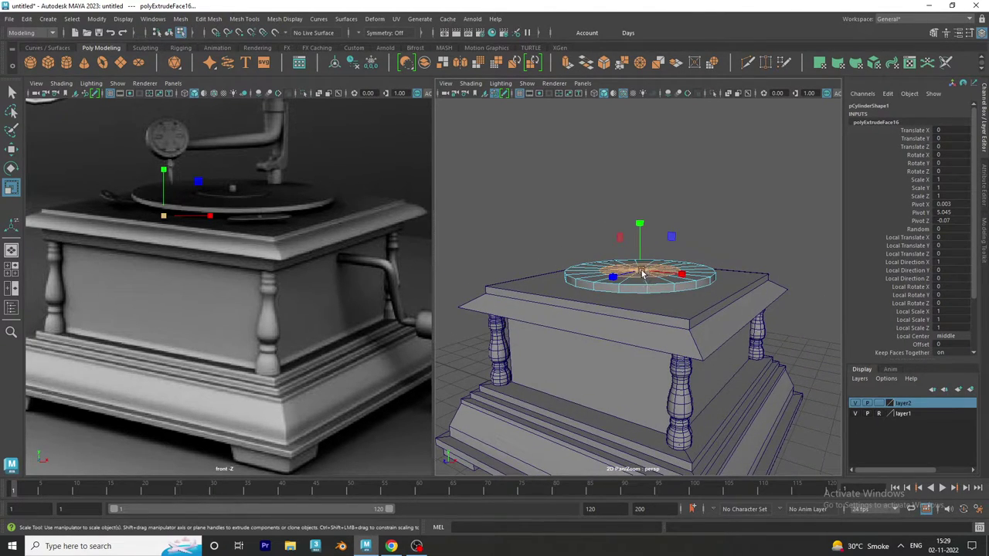
# - Extrude the inset face again and raise it 0.049 above the rim, then deselect
pyautogui.click(567, 62)
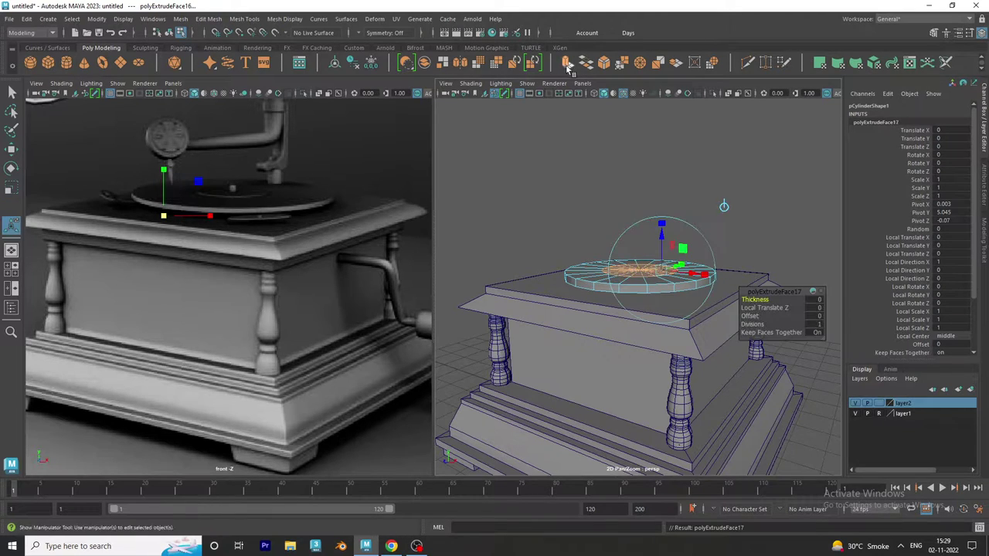
pyautogui.scroll(5, 661, 236)
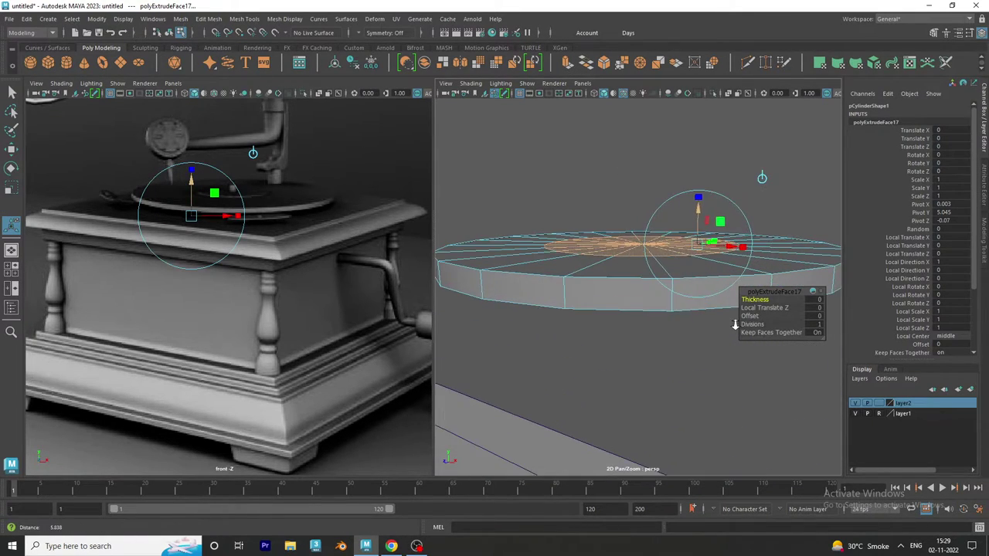
pyautogui.moveTo(699, 222); pyautogui.dragTo(700, 211)
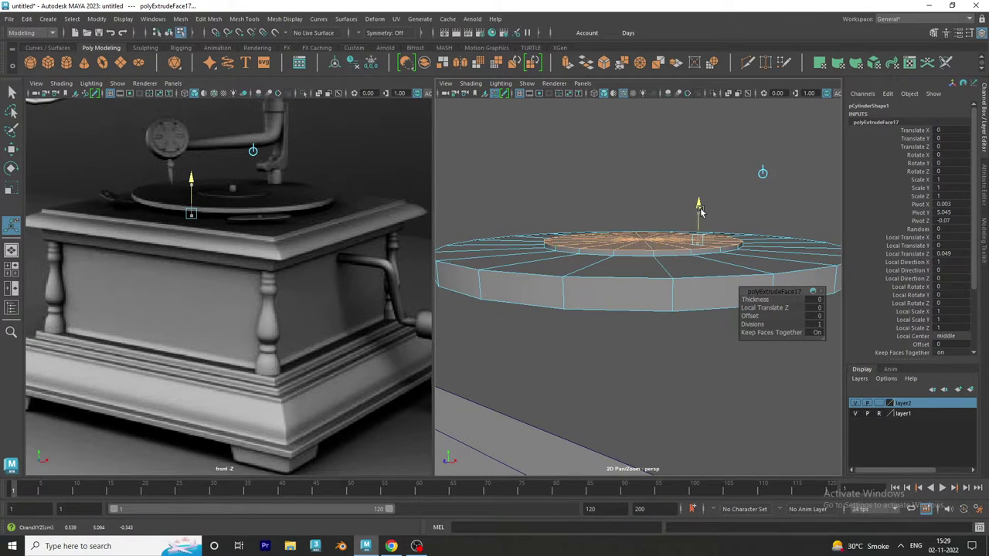
pyautogui.scroll(-3, 650, 198)
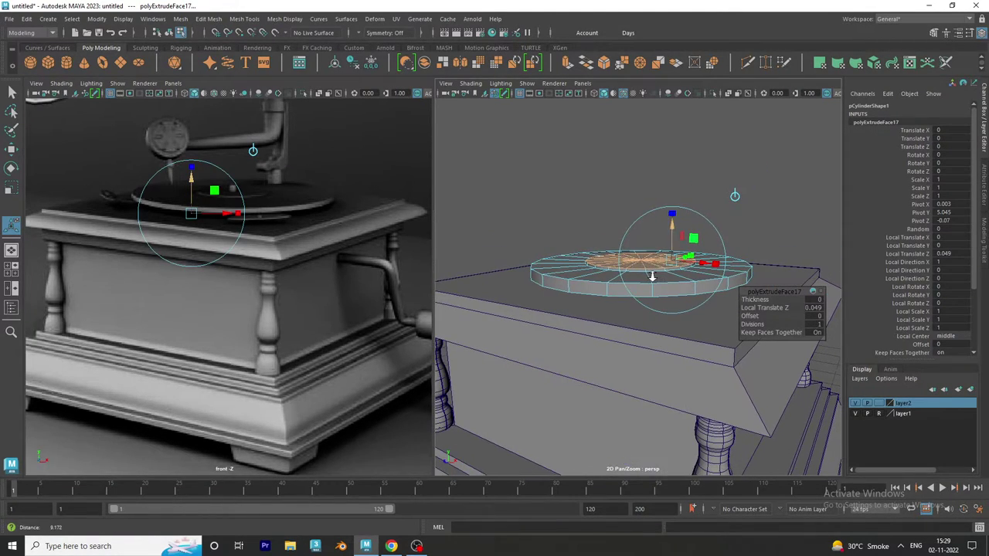
pyautogui.press('F8')
pyautogui.press('q')
pyautogui.click(649, 198)
pyautogui.keyDown('alt'); pyautogui.moveTo(650, 199); pyautogui.dragTo(712, 284); pyautogui.keyUp('alt')
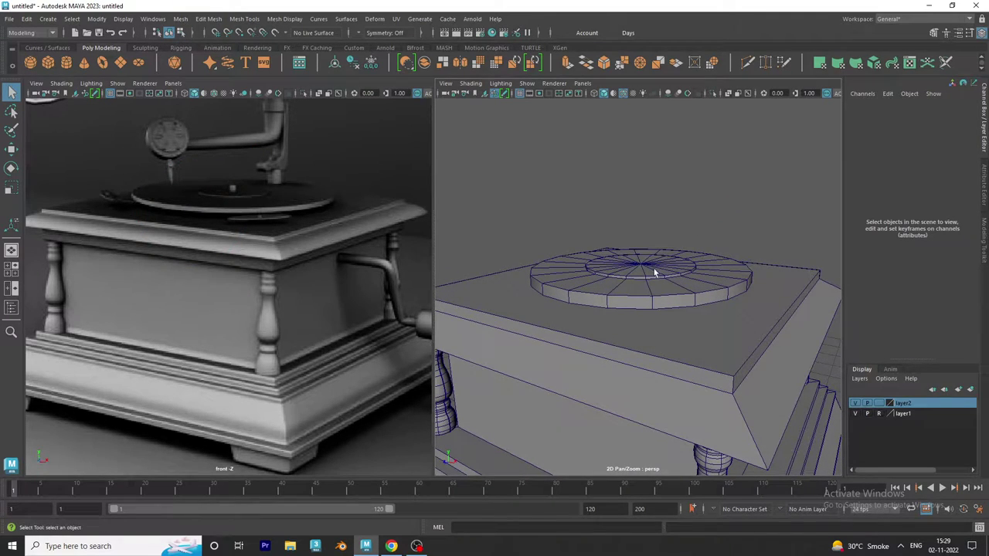
pyautogui.keyDown('alt'); pyautogui.moveTo(655, 272); pyautogui.dragTo(669, 319); pyautogui.keyUp('alt')
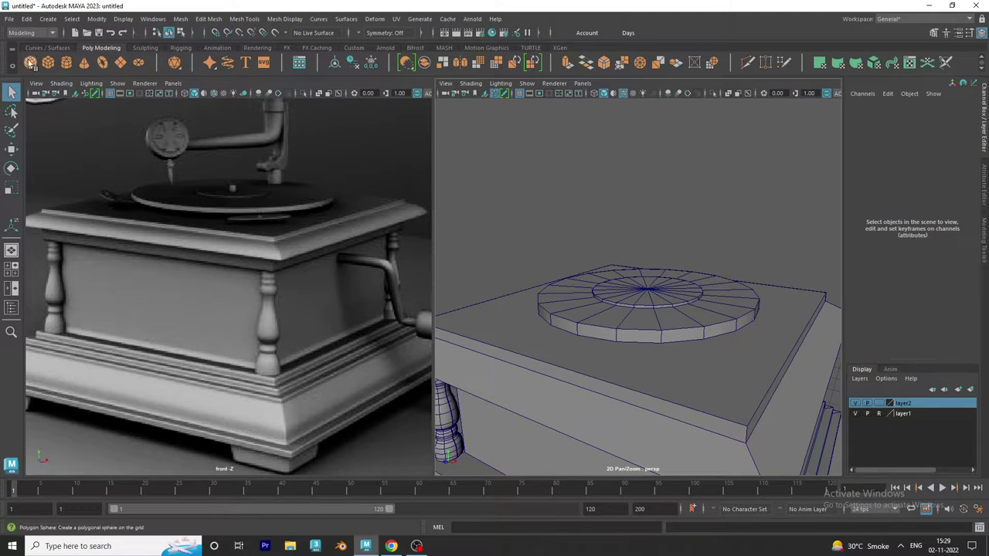
# - Create a new polygon cylinder, raise it above the base and shrink it
pyautogui.click(67, 66)
pyautogui.scroll(-5, 533, 248)
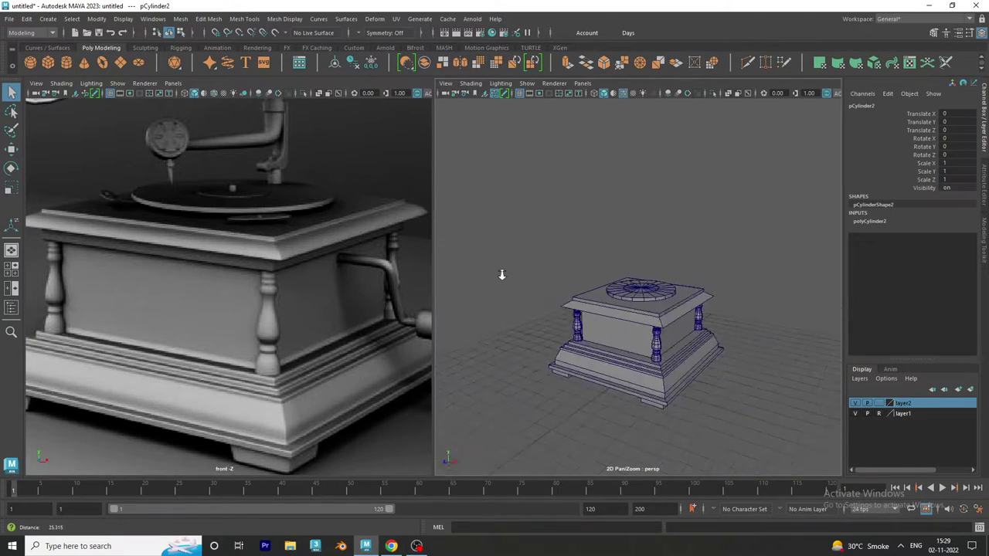
pyautogui.keyDown('alt'); pyautogui.moveTo(503, 276); pyautogui.dragTo(595, 307); pyautogui.keyUp('alt')
pyautogui.moveTo(677, 327)
pyautogui.keyDown('alt'); pyautogui.mouseDown()
pyautogui.moveTo(623, 342)
pyautogui.moveTo(552, 335)
pyautogui.moveTo(581, 343)
pyautogui.mouseUp(); pyautogui.keyUp('alt')
pyautogui.press('w')
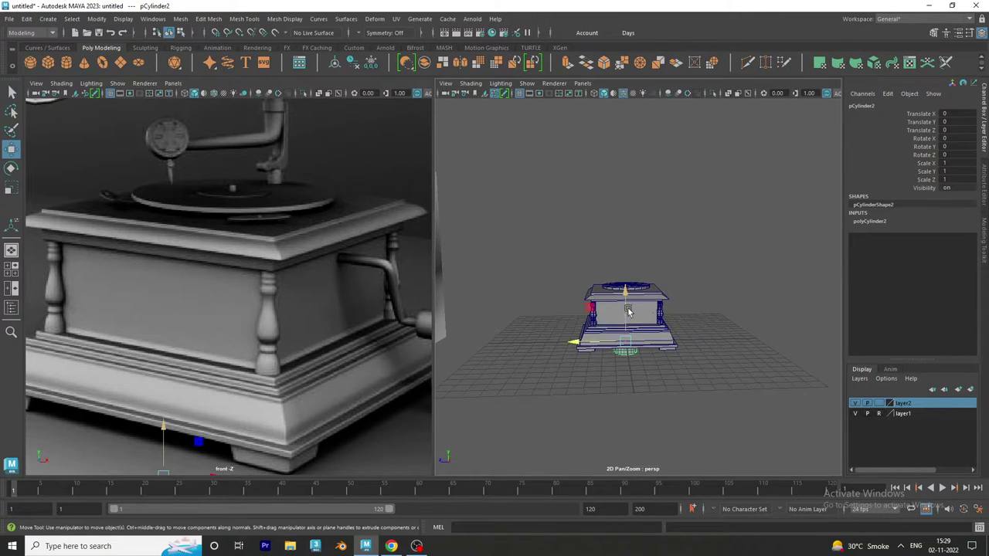
pyautogui.moveTo(625, 313); pyautogui.dragTo(625, 216)
pyautogui.scroll(3, 625, 232)
pyautogui.keyDown('alt'); pyautogui.moveTo(625, 254); pyautogui.dragTo(641, 308); pyautogui.keyUp('alt')
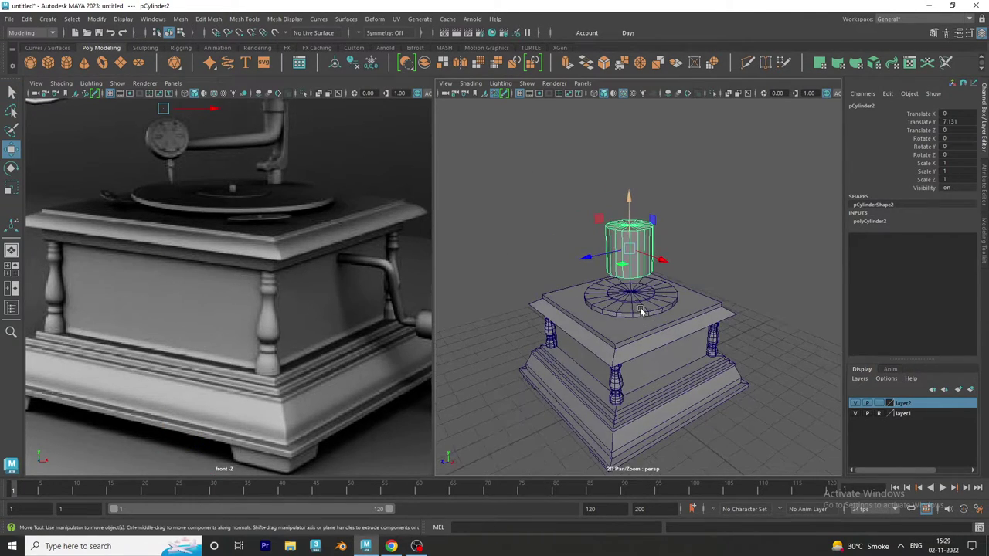
pyautogui.press('e')
pyautogui.press('r')
pyautogui.moveTo(627, 251)
pyautogui.mouseDown()
pyautogui.moveTo(603, 235)
pyautogui.moveTo(630, 269)
pyautogui.mouseUp()
pyautogui.press('w')
# - Scale the cylinder down to 0.265 in the top view
pyautogui.press('space')
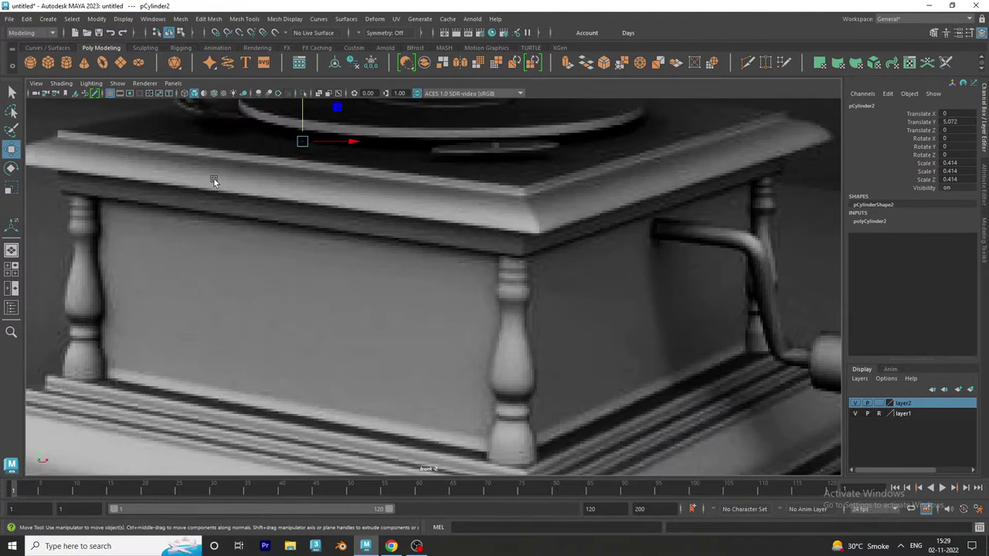
pyautogui.press('space')
pyautogui.press('space')
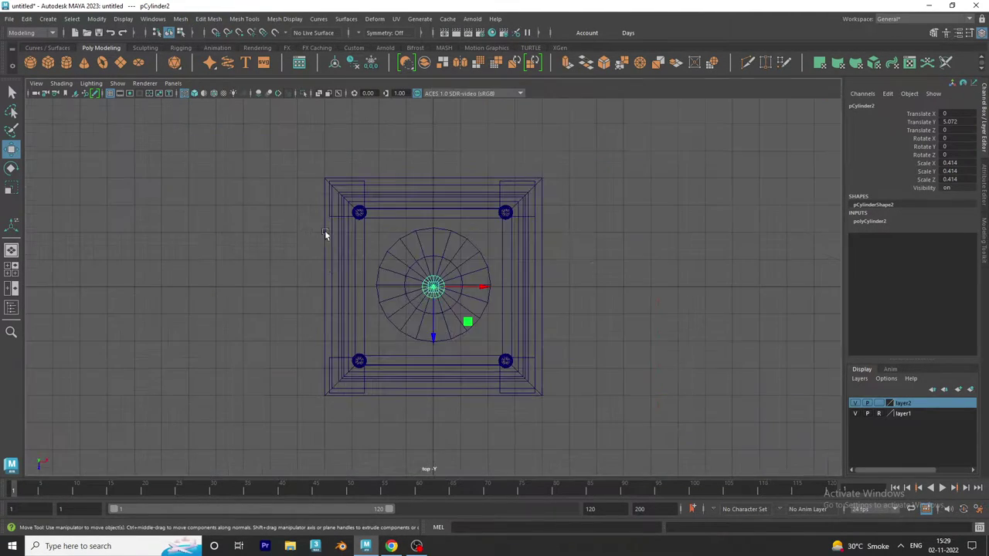
pyautogui.scroll(3, 518, 335)
pyautogui.keyDown('alt'); pyautogui.moveTo(518, 335); pyautogui.dragTo(730, 462, button='right'); pyautogui.keyUp('alt')
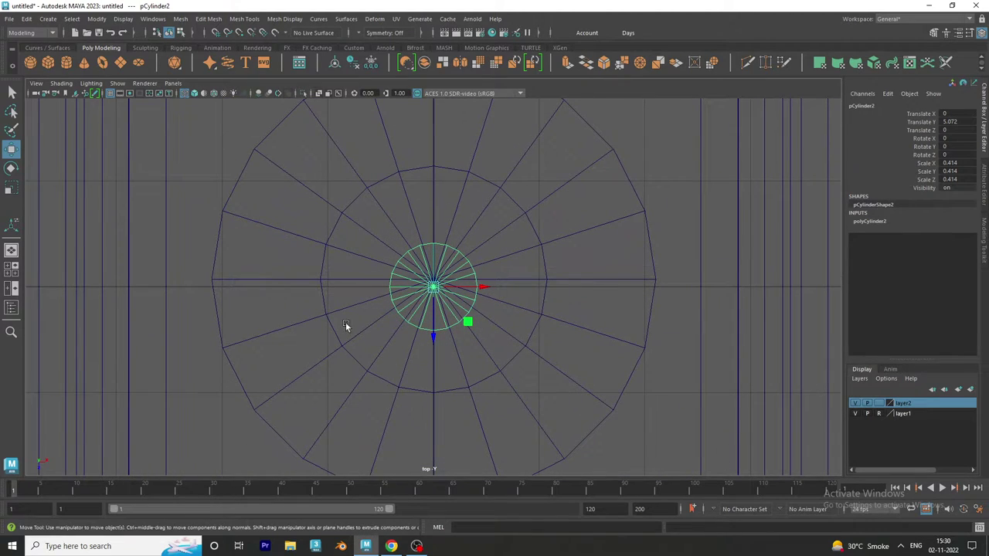
pyautogui.press('r')
pyautogui.moveTo(433, 288); pyautogui.dragTo(402, 287)
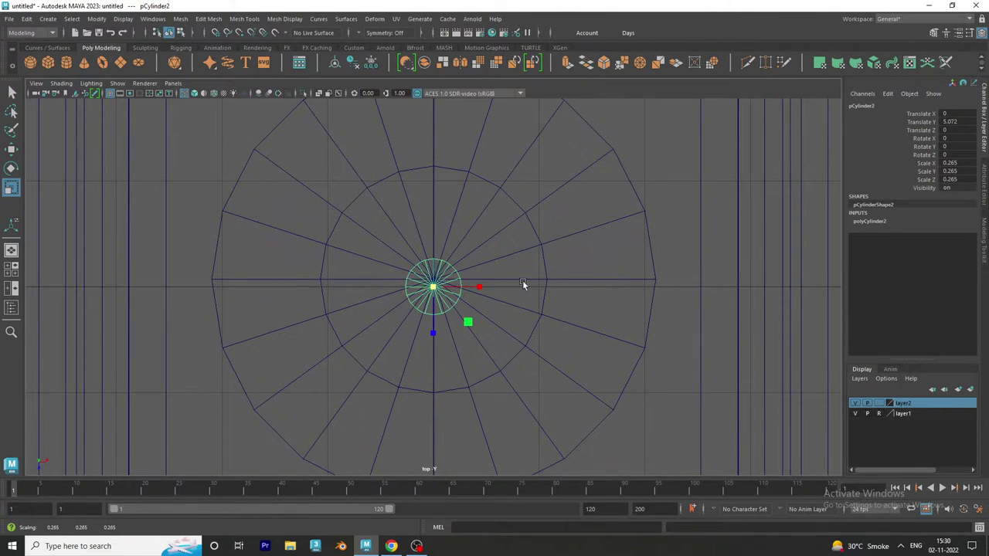
pyautogui.press('space')
pyautogui.press('space')
# - Shrink the cylinder further into a thin spindle at about 0.124 scale on the platter centre
pyautogui.keyDown('alt'); pyautogui.moveTo(474, 287); pyautogui.dragTo(536, 318, button='right'); pyautogui.keyUp('alt')
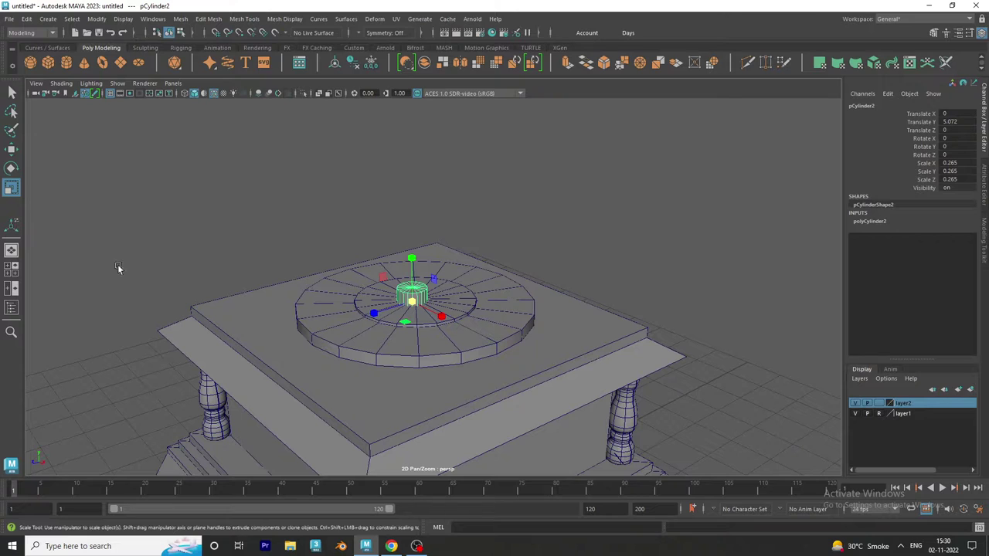
pyautogui.click(11, 288)
pyautogui.moveTo(359, 312)
pyautogui.keyDown('alt'); pyautogui.mouseDown(button='right')
pyautogui.moveTo(376, 345)
pyautogui.moveTo(427, 318)
pyautogui.mouseUp(button='right'); pyautogui.keyUp('alt')
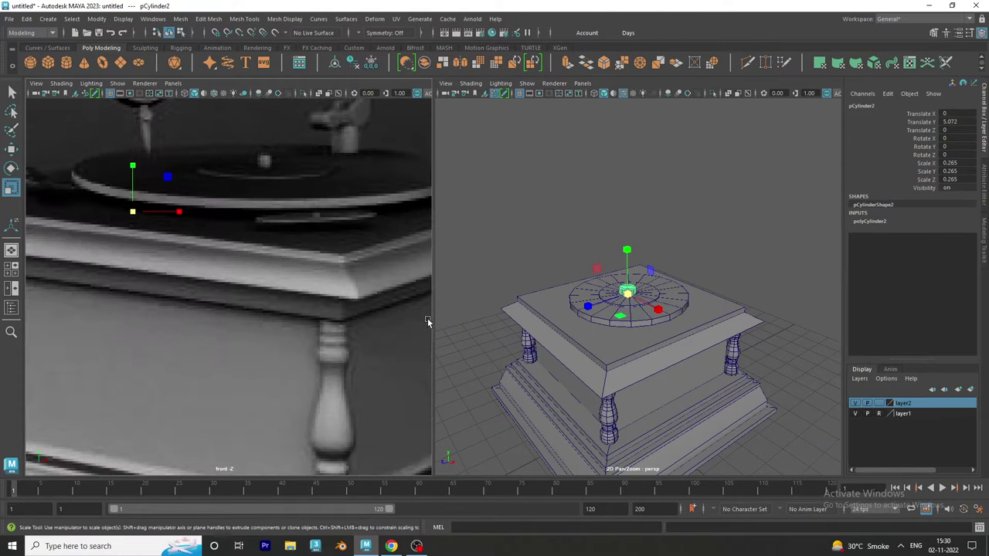
pyautogui.keyDown('alt'); pyautogui.moveTo(655, 304); pyautogui.dragTo(680, 338, button='right'); pyautogui.keyUp('alt')
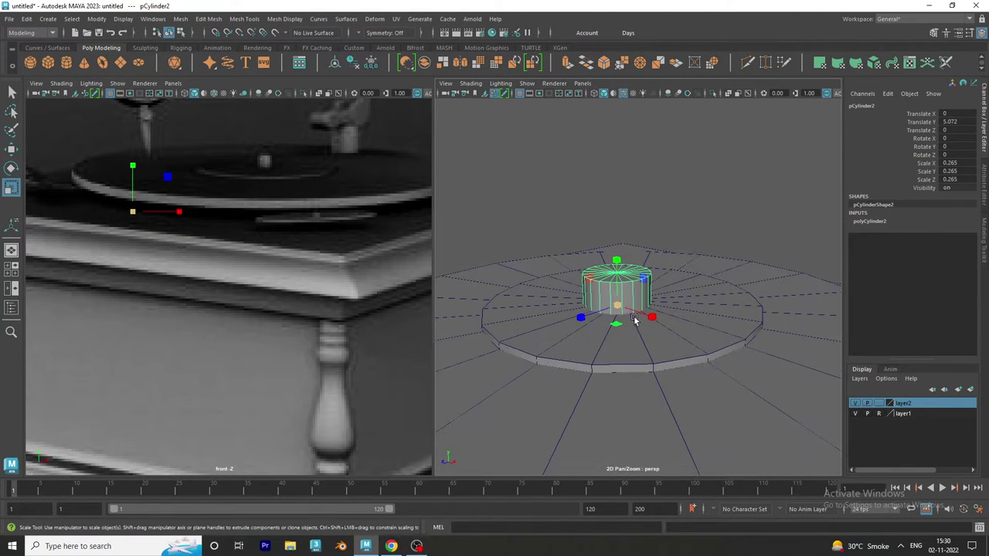
pyautogui.moveTo(617, 305); pyautogui.dragTo(577, 288)
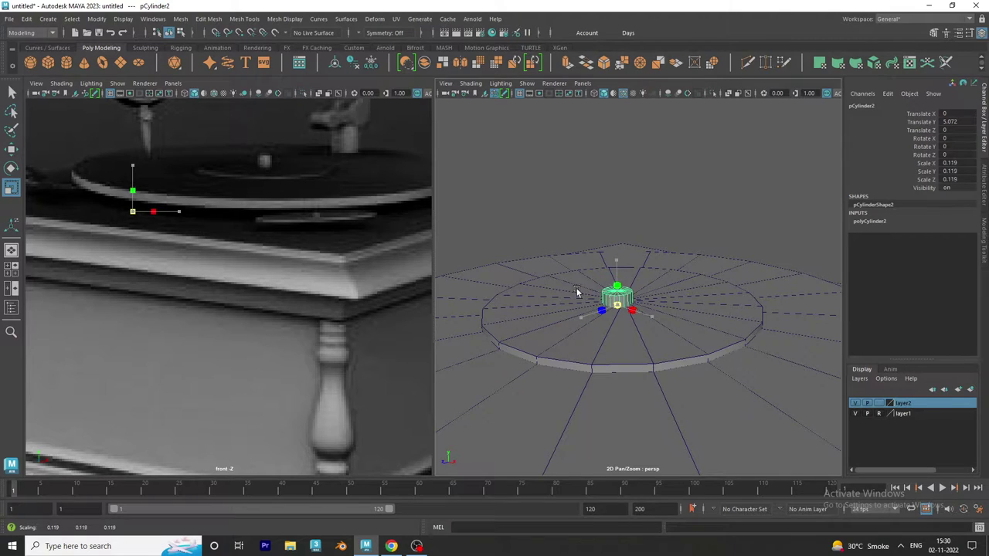
pyautogui.keyDown('alt'); pyautogui.moveTo(576, 289); pyautogui.dragTo(727, 272, button='right'); pyautogui.keyUp('alt')
pyautogui.click(728, 271)
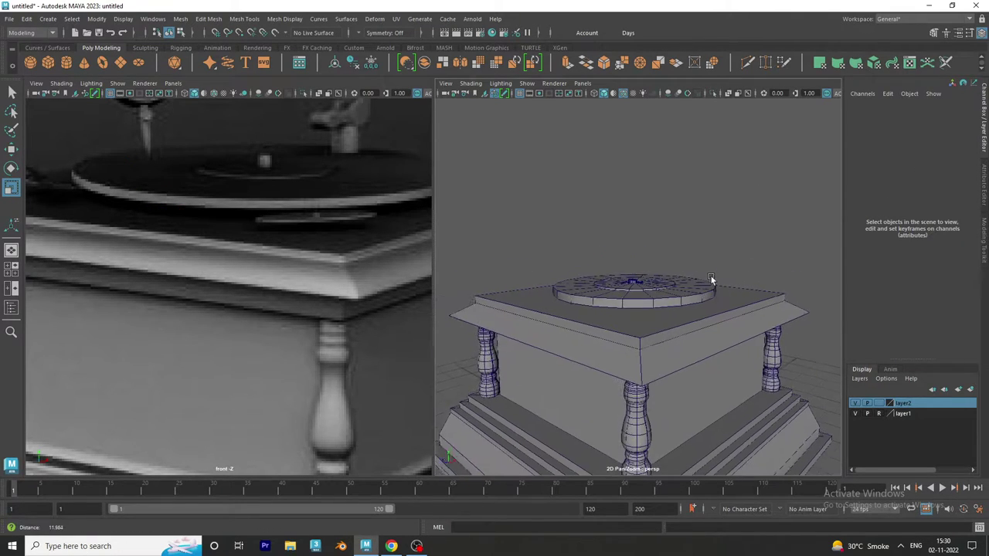
pyautogui.moveTo(728, 271)
pyautogui.keyDown('alt'); pyautogui.mouseDown()
pyautogui.moveTo(632, 288)
pyautogui.moveTo(653, 303)
pyautogui.mouseUp(); pyautogui.keyUp('alt')
pyautogui.click(635, 283)
# - In the side view, drag the spindle's bottom vertex row down into the base
pyautogui.press('space')
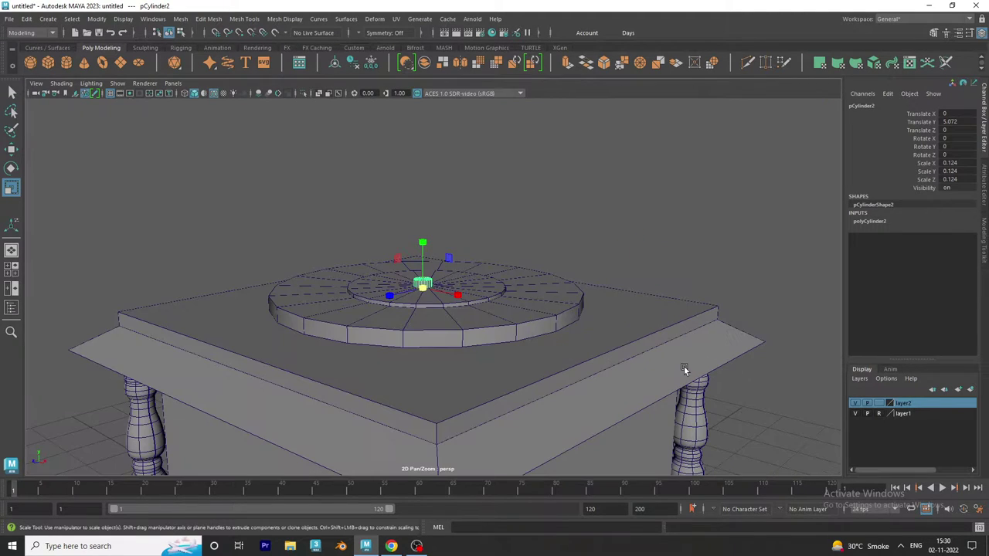
pyautogui.press('space')
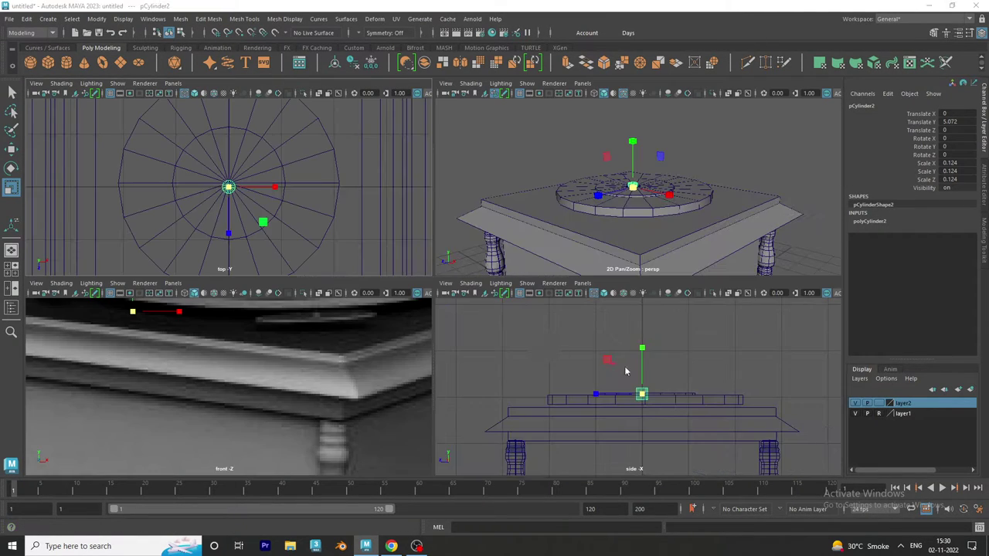
pyautogui.press('space')
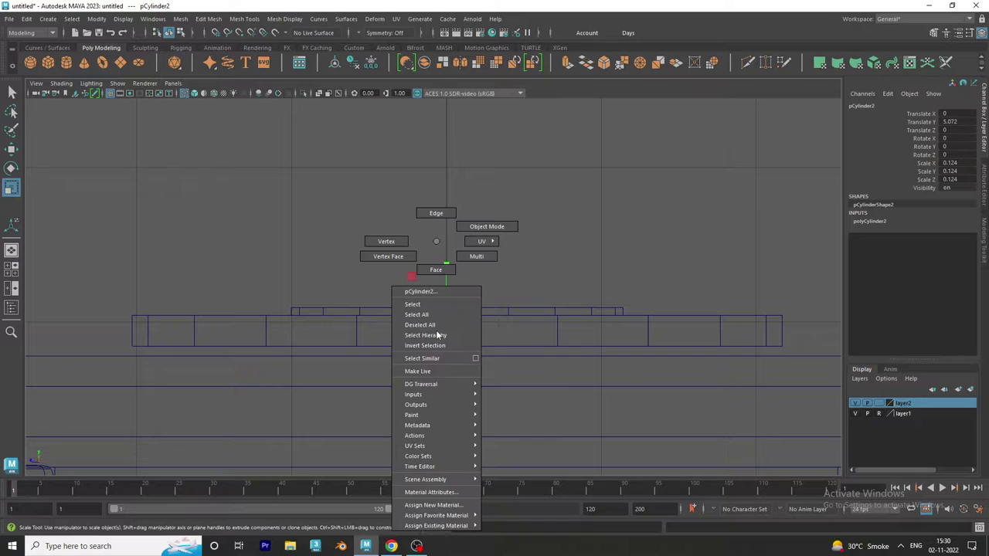
pyautogui.moveTo(435, 332); pyautogui.dragTo(399, 263, button='right')
pyautogui.scroll(1, 464, 348)
pyautogui.moveTo(519, 377); pyautogui.dragTo(360, 329)
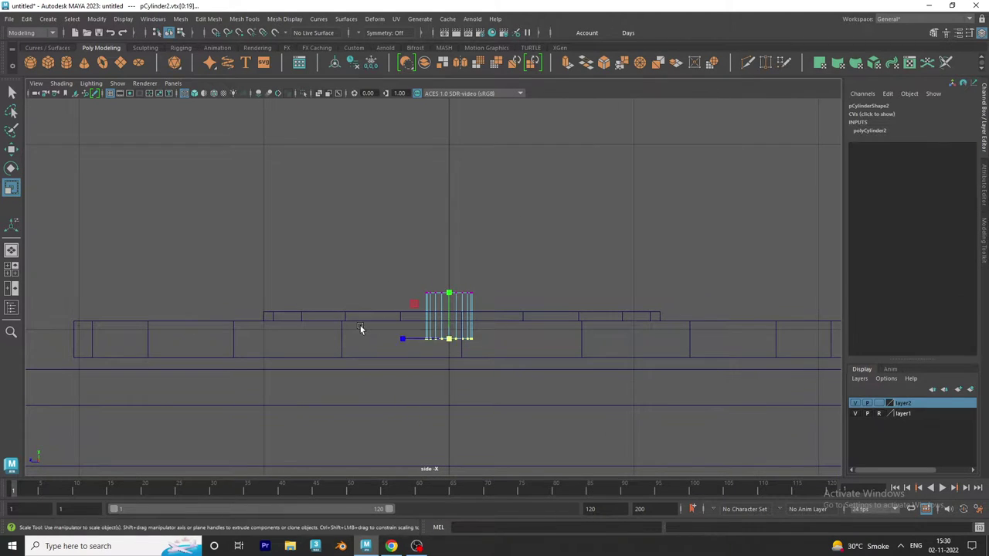
pyautogui.press('w')
pyautogui.moveTo(449, 306); pyautogui.dragTo(456, 334)
# - Select the spindle's top vertex row, then return to object mode and deselect
pyautogui.moveTo(404, 268); pyautogui.dragTo(514, 315)
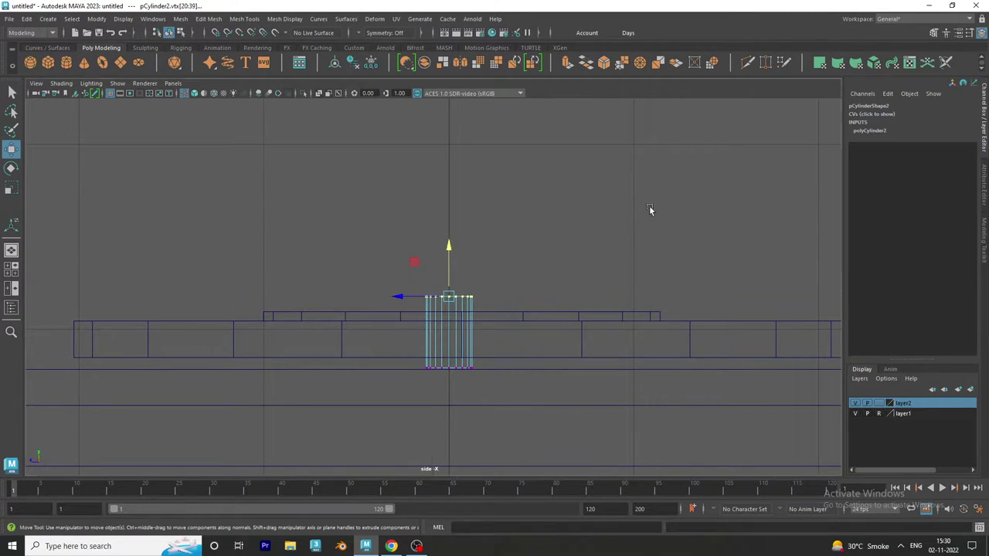
pyautogui.press('space')
pyautogui.press('space')
pyautogui.rightClick(439, 242)
pyautogui.click(485, 232)
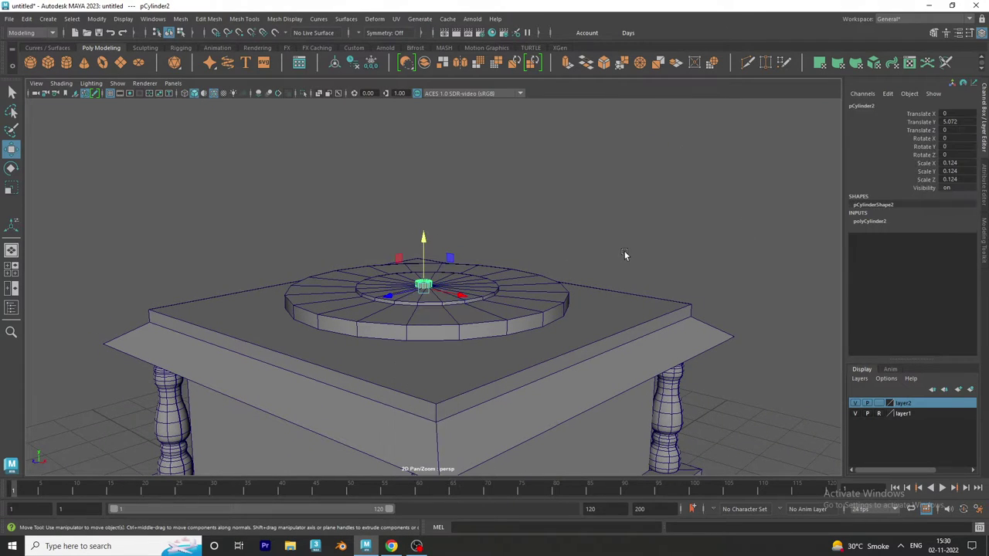
pyautogui.click(625, 251)
pyautogui.keyDown('alt'); pyautogui.moveTo(625, 251); pyautogui.dragTo(8, 287); pyautogui.keyUp('alt')
# - Turn off Wireframe on Shaded in the two-pane layout and orbit around the solid base
pyautogui.click(11, 287)
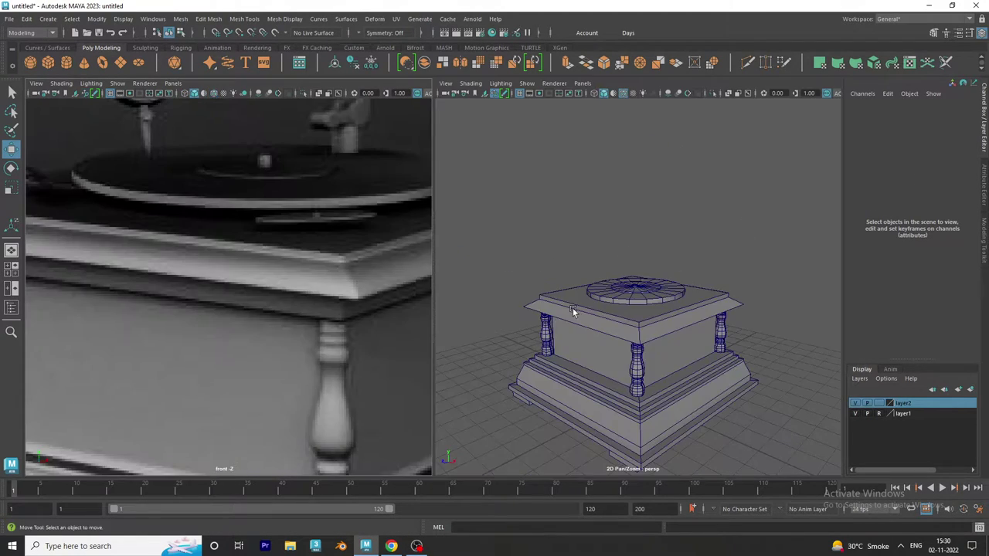
pyautogui.scroll(-5, 356, 320)
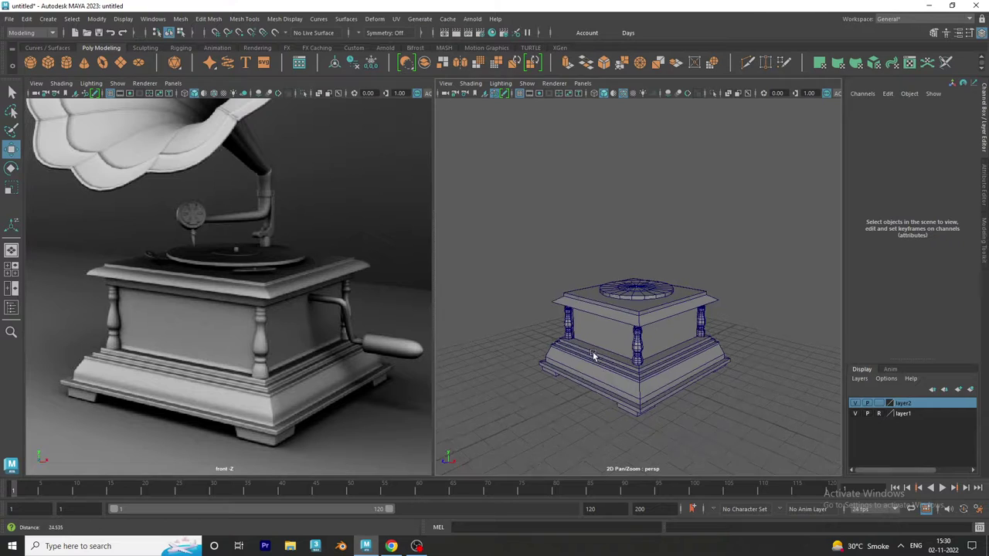
pyautogui.keyDown('alt'); pyautogui.moveTo(593, 351); pyautogui.dragTo(601, 166); pyautogui.keyUp('alt')
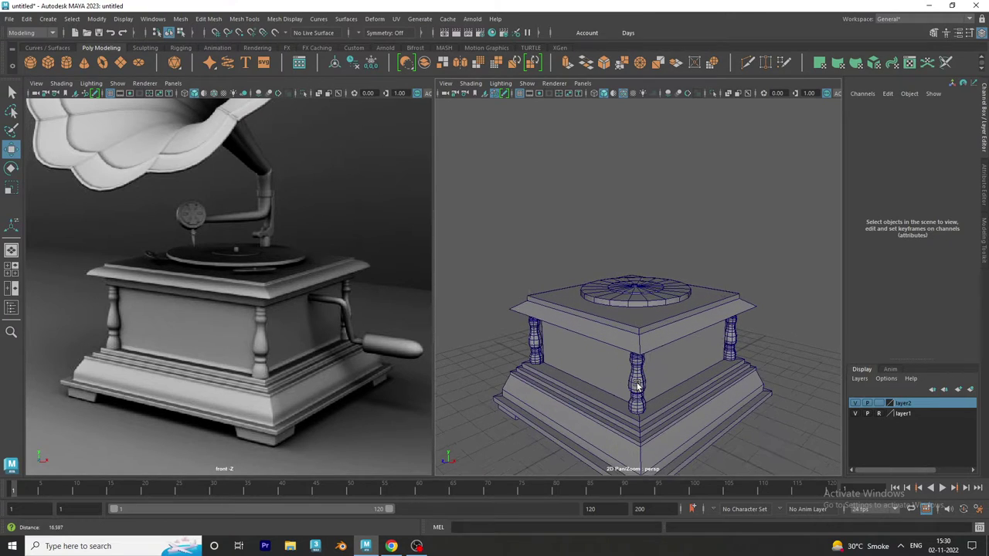
pyautogui.click(622, 93)
pyautogui.keyDown('alt'); pyautogui.moveTo(268, 305); pyautogui.dragTo(248, 303); pyautogui.keyUp('alt')
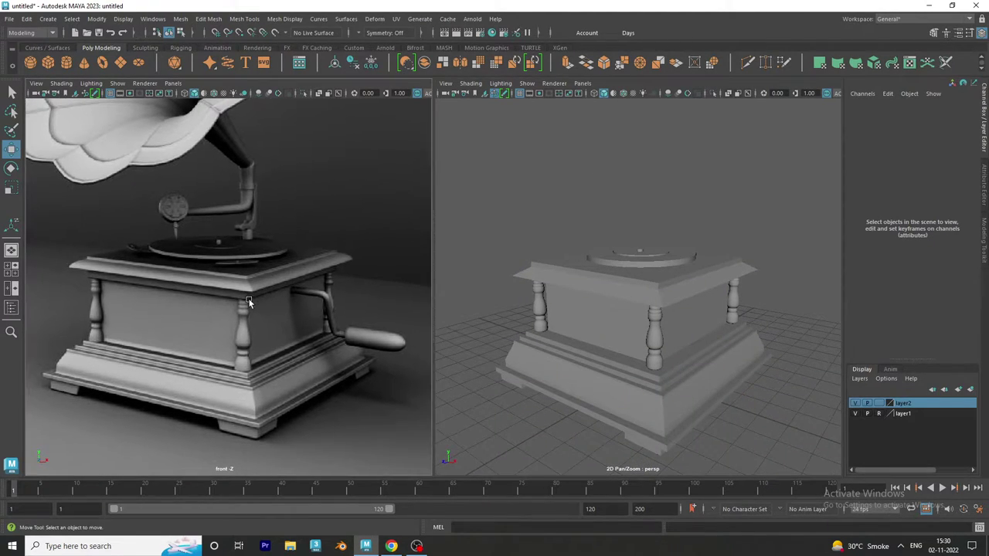
pyautogui.keyDown('alt'); pyautogui.moveTo(607, 364); pyautogui.dragTo(609, 340); pyautogui.keyUp('alt')
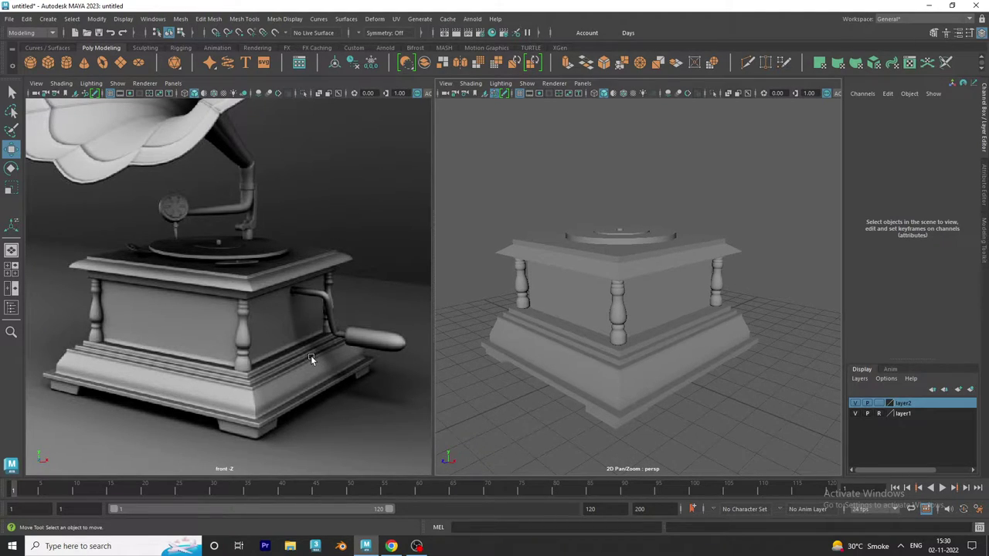
pyautogui.moveTo(748, 348)
pyautogui.keyDown('alt'); pyautogui.mouseDown()
pyautogui.moveTo(612, 363)
pyautogui.moveTo(693, 371)
pyautogui.mouseUp(); pyautogui.keyUp('alt')
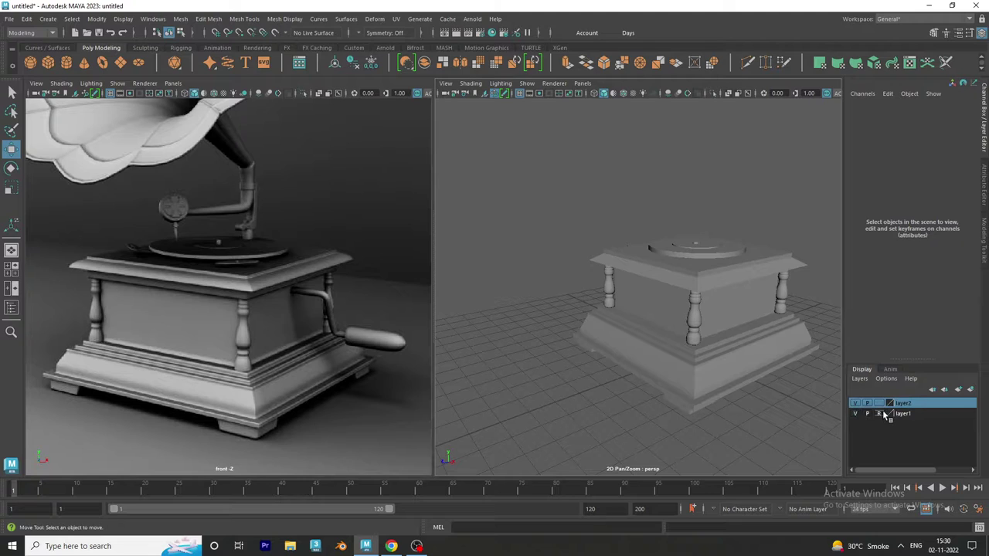
pyautogui.moveTo(656, 378)
pyautogui.keyDown('alt'); pyautogui.mouseDown()
pyautogui.moveTo(533, 333)
pyautogui.moveTo(594, 343)
pyautogui.moveTo(460, 341)
pyautogui.mouseUp(); pyautogui.keyUp('alt')
# - Push the reference image plane back to Translate Z -7.844 and zoom onto the crank
pyautogui.click(460, 341)
pyautogui.press('f')
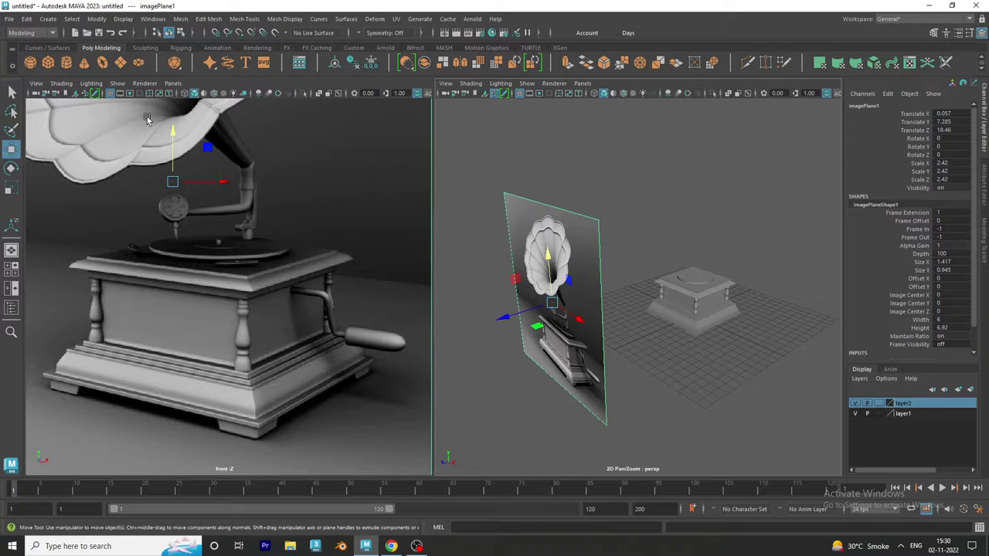
pyautogui.moveTo(506, 314); pyautogui.dragTo(704, 296)
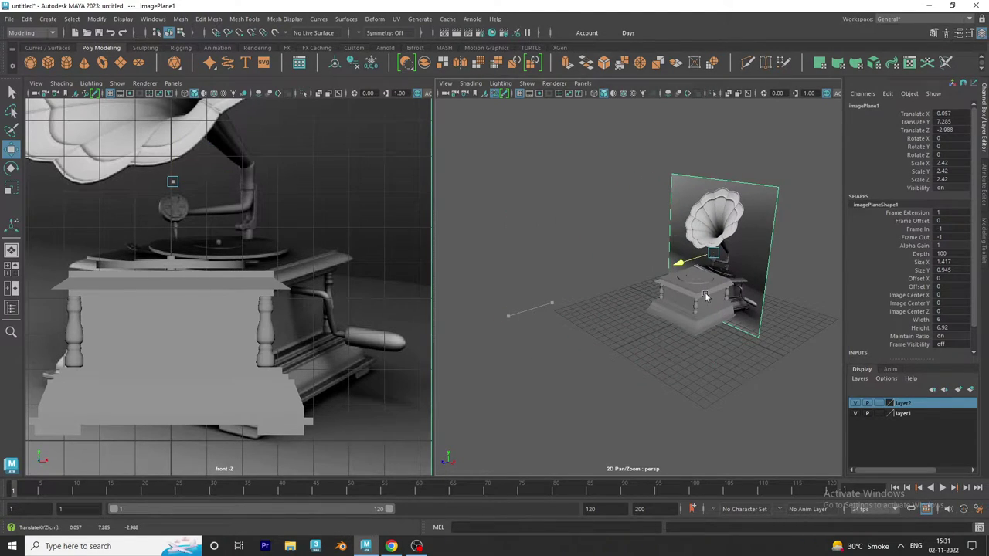
pyautogui.moveTo(704, 296); pyautogui.dragTo(739, 299)
pyautogui.scroll(2, 270, 325)
pyautogui.scroll(2, 312, 345)
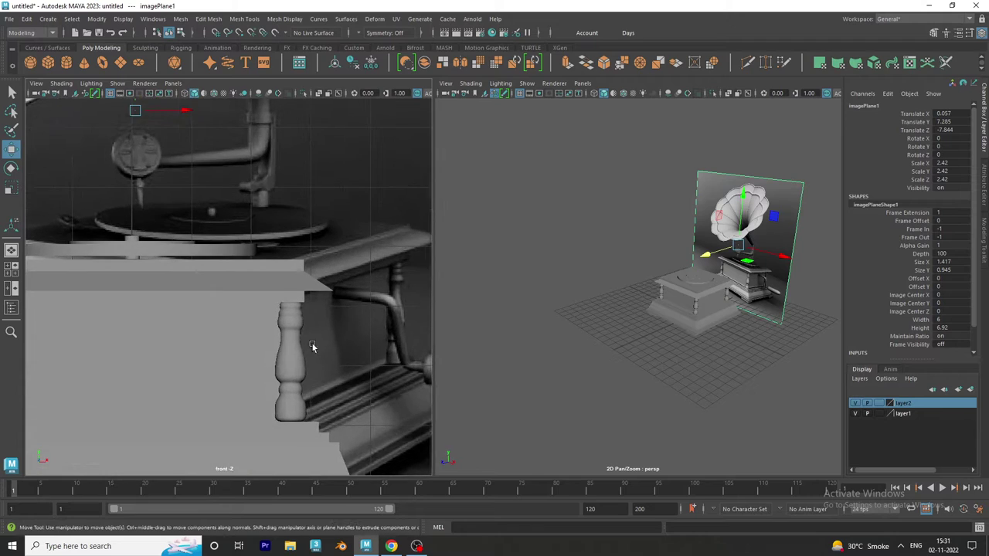
pyautogui.scroll(2, 159, 283)
pyautogui.scroll(2, 237, 317)
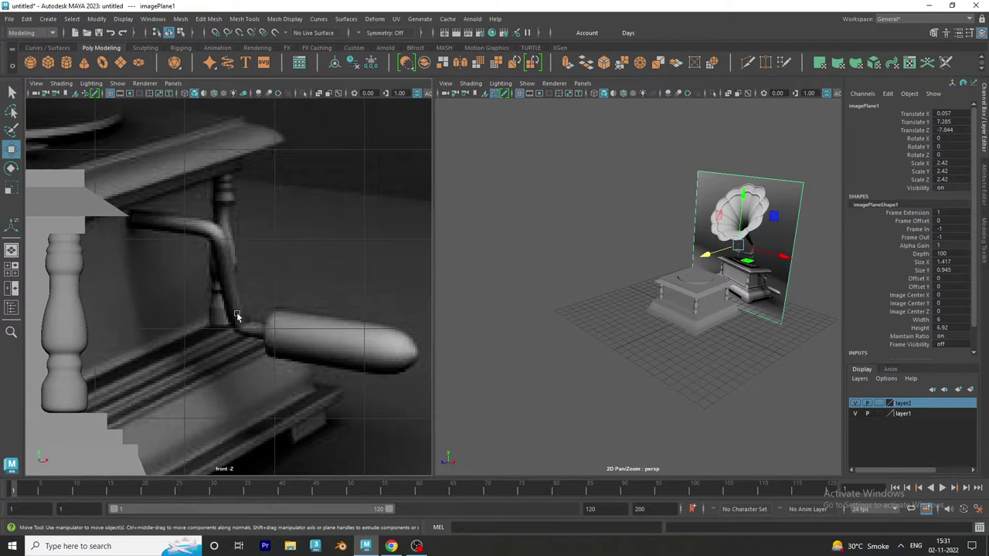
# - Trace the bent crank arm with a five-point CV curve, curve1, ending at the handle
pyautogui.click(47, 19)
pyautogui.click(203, 99)
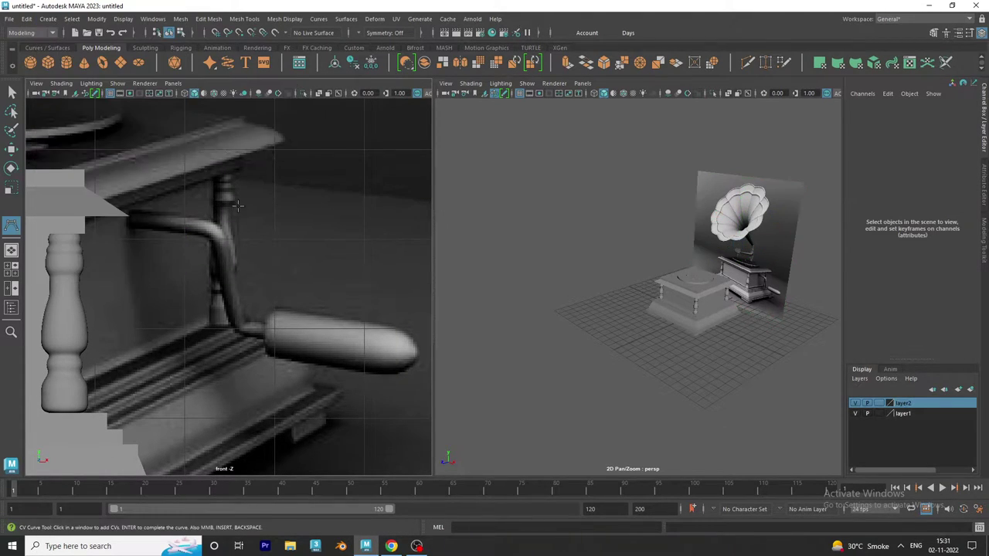
pyautogui.scroll(2, 298, 287)
pyautogui.scroll(2, 298, 287)
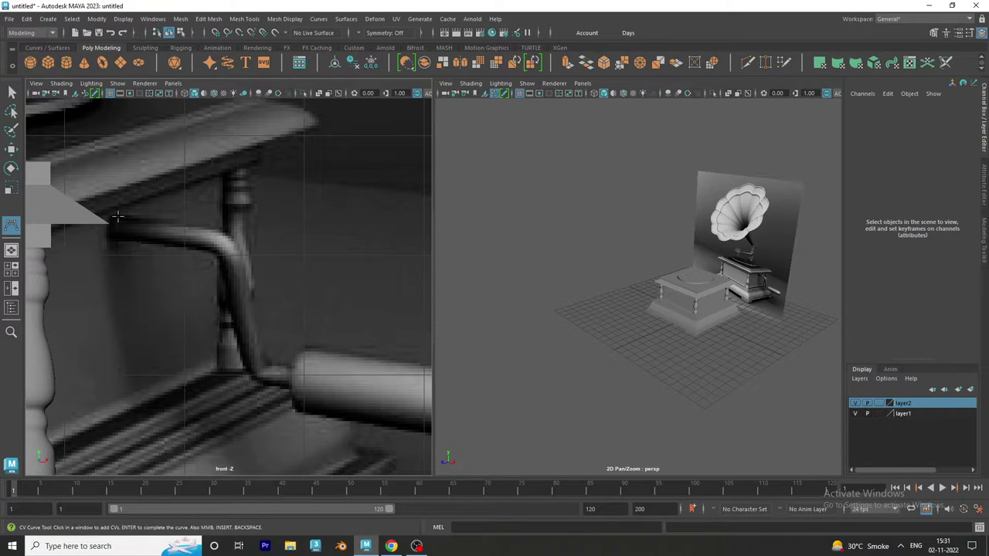
pyautogui.click(113, 217)
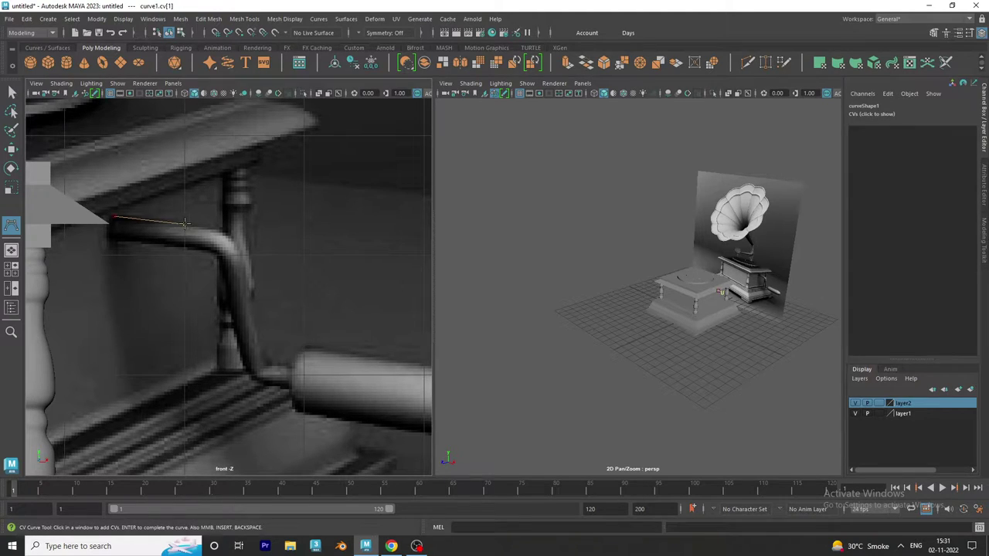
pyautogui.click(231, 236)
pyautogui.click(239, 248)
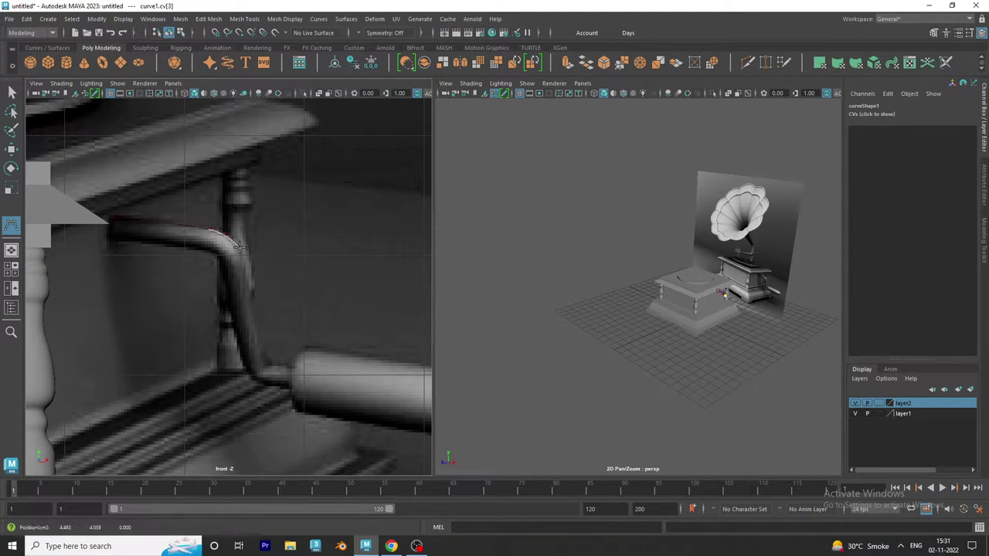
pyautogui.click(248, 293)
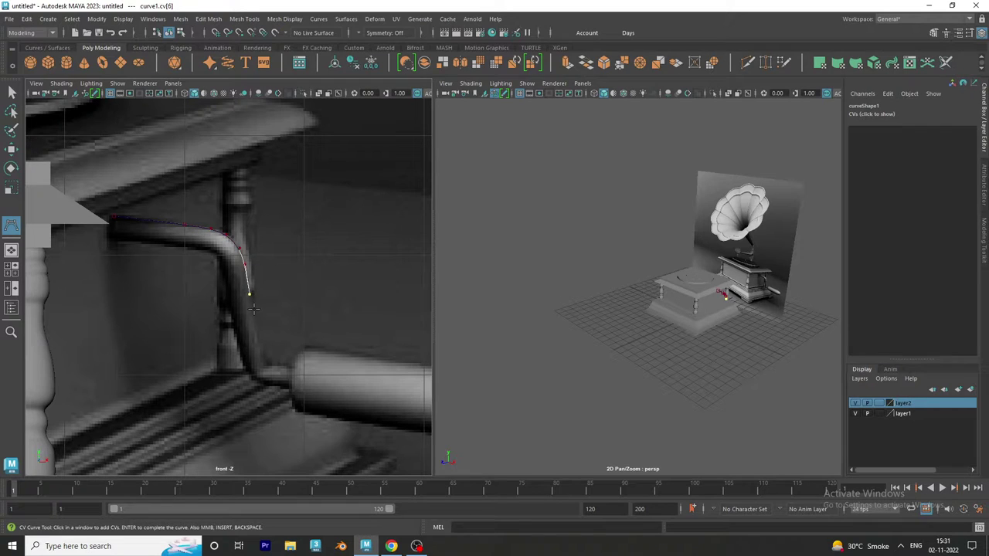
pyautogui.click(264, 366)
pyautogui.press('w')
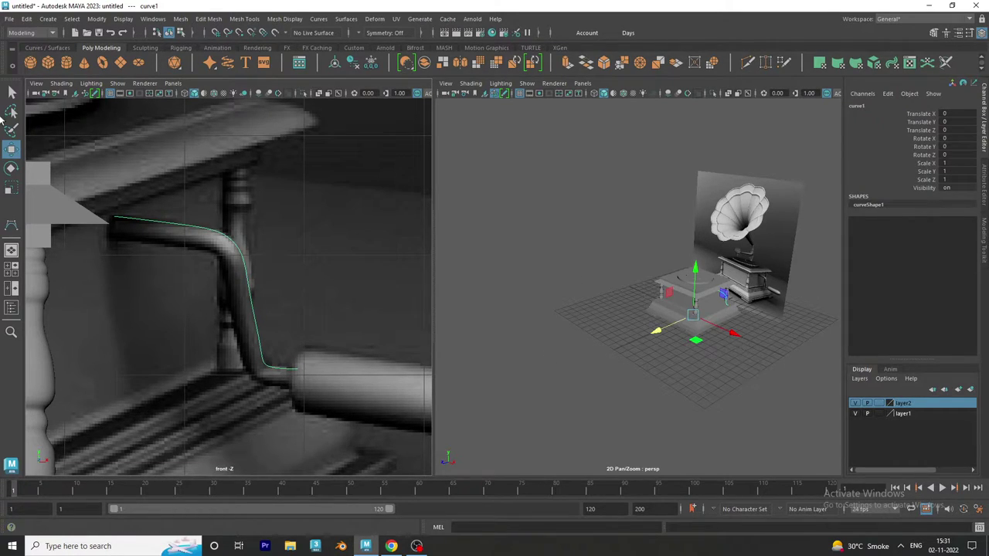
# - Move the image plane far from the model and set layer2 as a reference layer
pyautogui.click(576, 224)
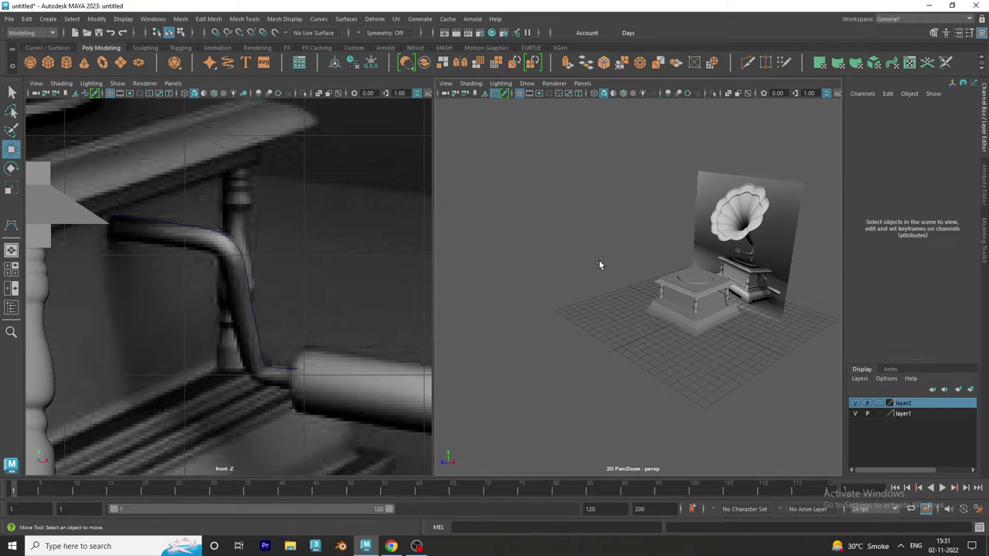
pyautogui.keyDown('alt'); pyautogui.moveTo(599, 259); pyautogui.dragTo(582, 274); pyautogui.keyUp('alt')
pyautogui.click(740, 247)
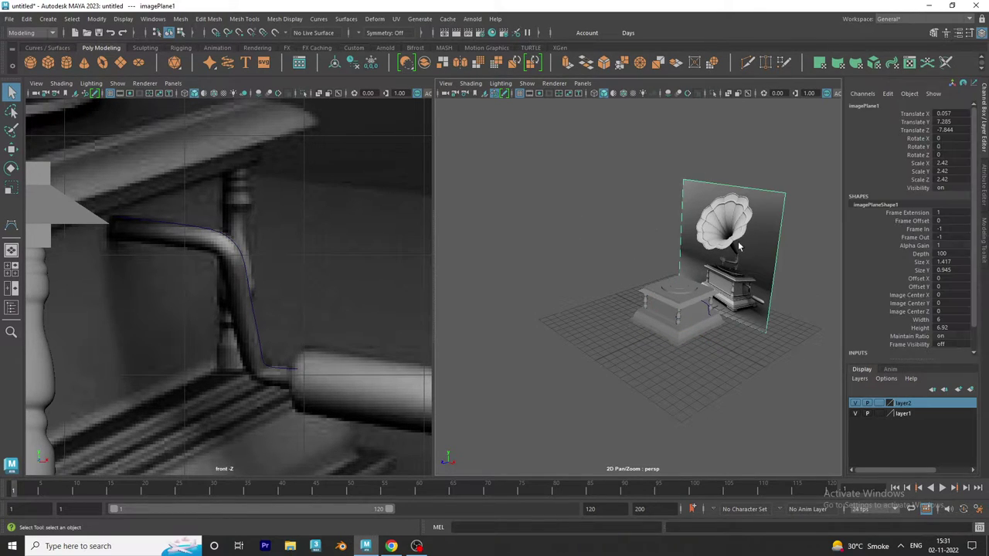
pyautogui.press('w')
pyautogui.moveTo(703, 263); pyautogui.dragTo(328, 374)
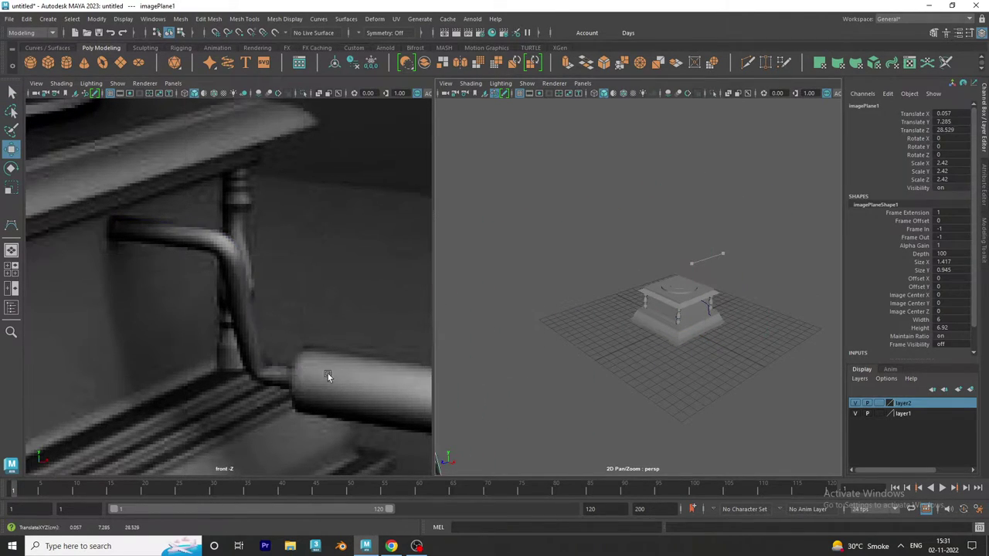
pyautogui.click(880, 403)
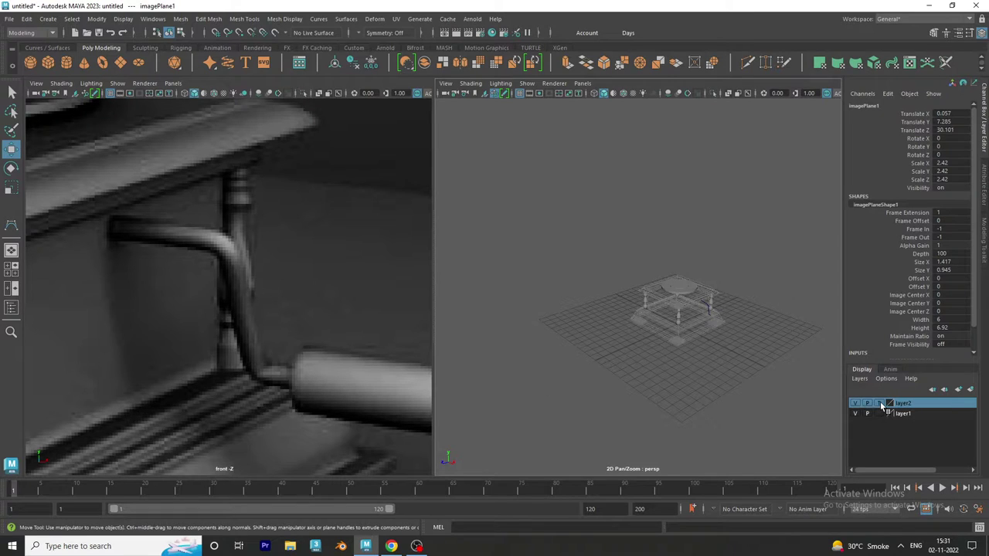
# - Move curve1 to Translate X -0.875, Y -0.607, beside the cabinet near a corner leg
pyautogui.scroll(2, 745, 388)
pyautogui.scroll(2, 690, 352)
pyautogui.keyDown('alt'); pyautogui.moveTo(689, 353); pyautogui.dragTo(668, 285); pyautogui.keyUp('alt')
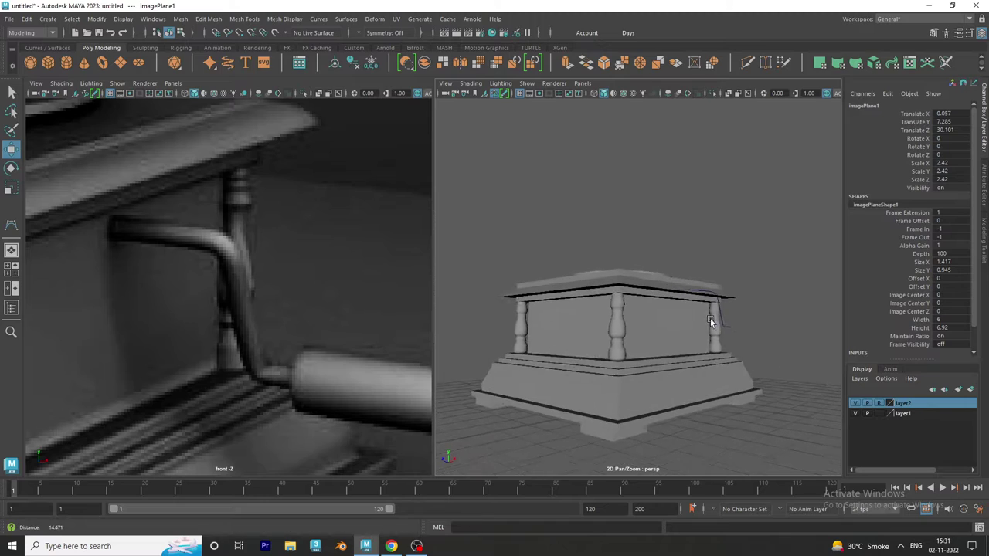
pyautogui.scroll(3, 737, 357)
pyautogui.click(739, 296)
pyautogui.keyDown('alt'); pyautogui.moveTo(739, 297); pyautogui.dragTo(560, 412); pyautogui.keyUp('alt')
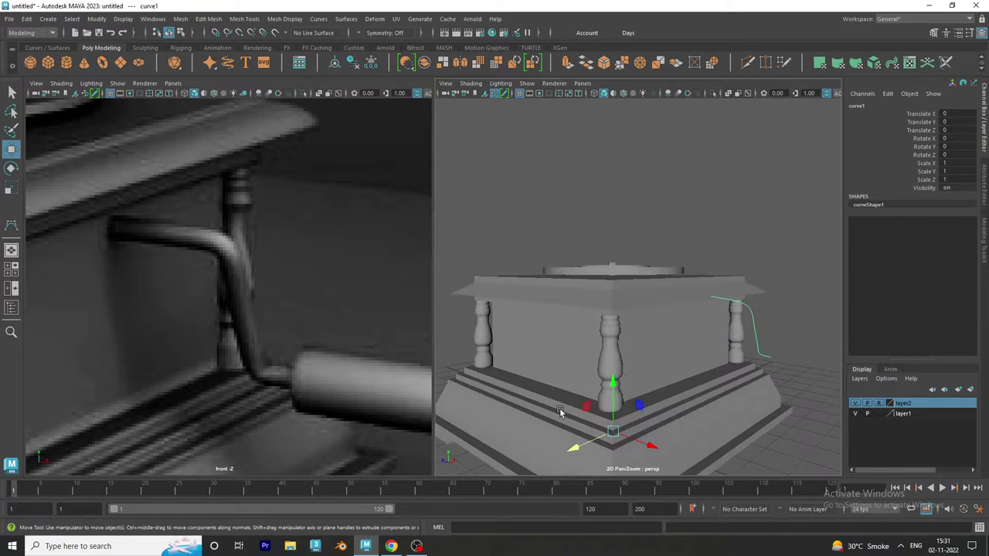
pyautogui.keyDown('alt'); pyautogui.moveTo(551, 255); pyautogui.dragTo(707, 397); pyautogui.keyUp('alt')
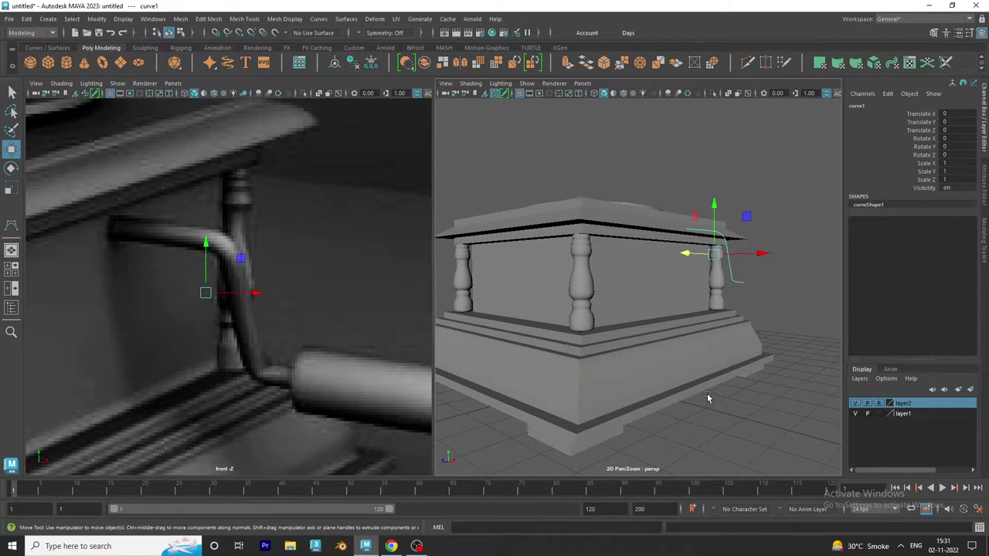
pyautogui.moveTo(704, 221); pyautogui.dragTo(728, 252)
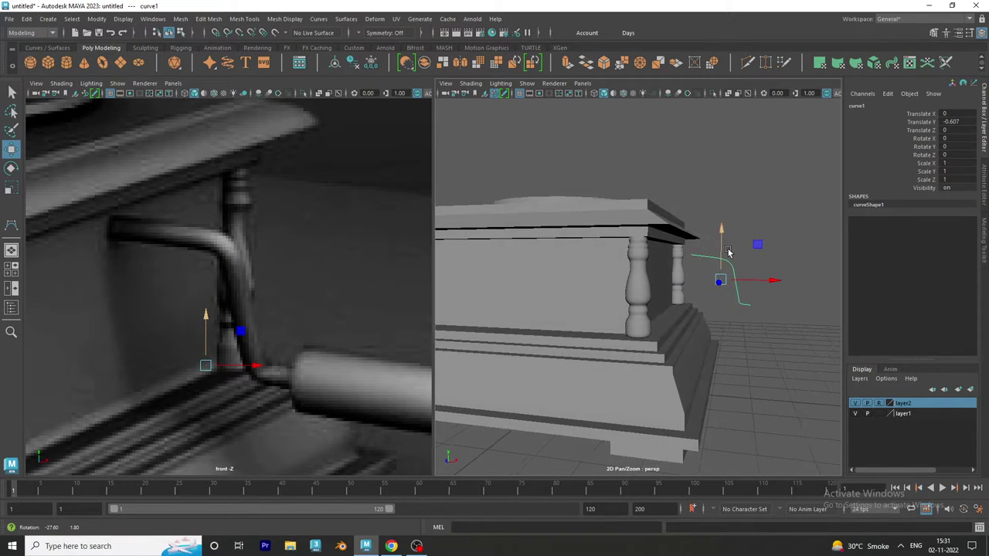
pyautogui.moveTo(772, 282)
pyautogui.mouseDown()
pyautogui.moveTo(727, 279)
pyautogui.moveTo(740, 281)
pyautogui.moveTo(748, 311)
pyautogui.moveTo(723, 310)
pyautogui.mouseUp()
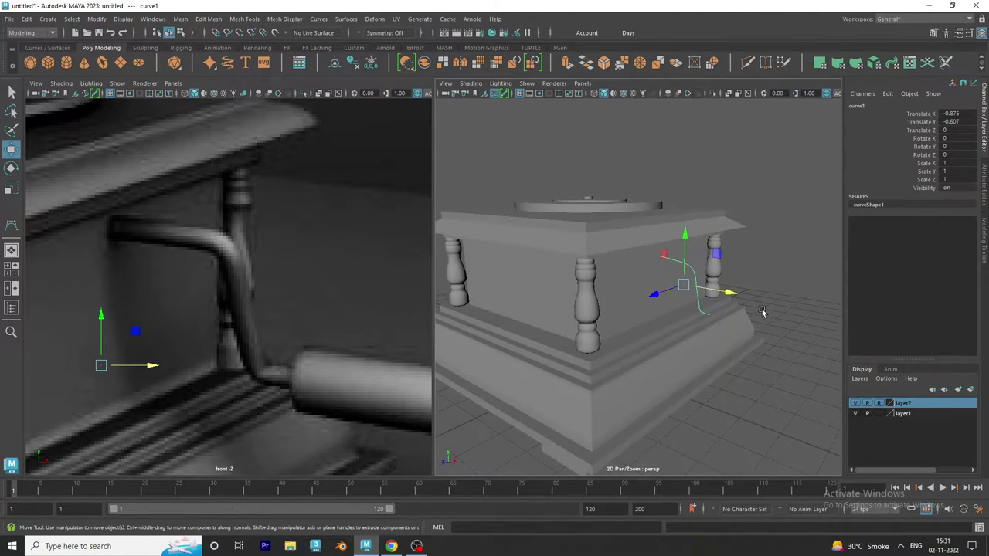
pyautogui.click(35, 48)
# - Create a NURBS circle beside the base, rotate it 90° on Z and scale it to 0.26
pyautogui.click(30, 61)
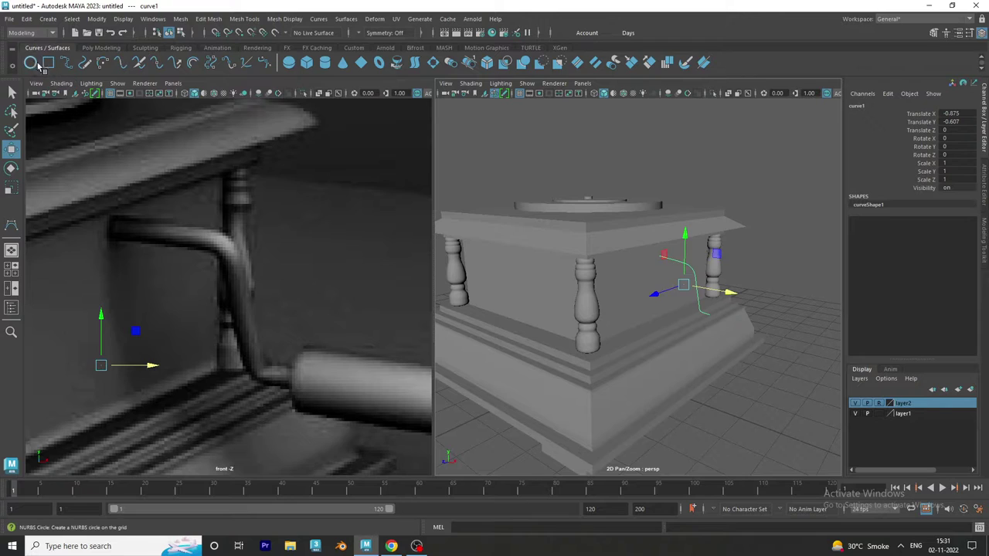
pyautogui.scroll(-3, 660, 336)
pyautogui.moveTo(643, 345); pyautogui.dragTo(762, 404)
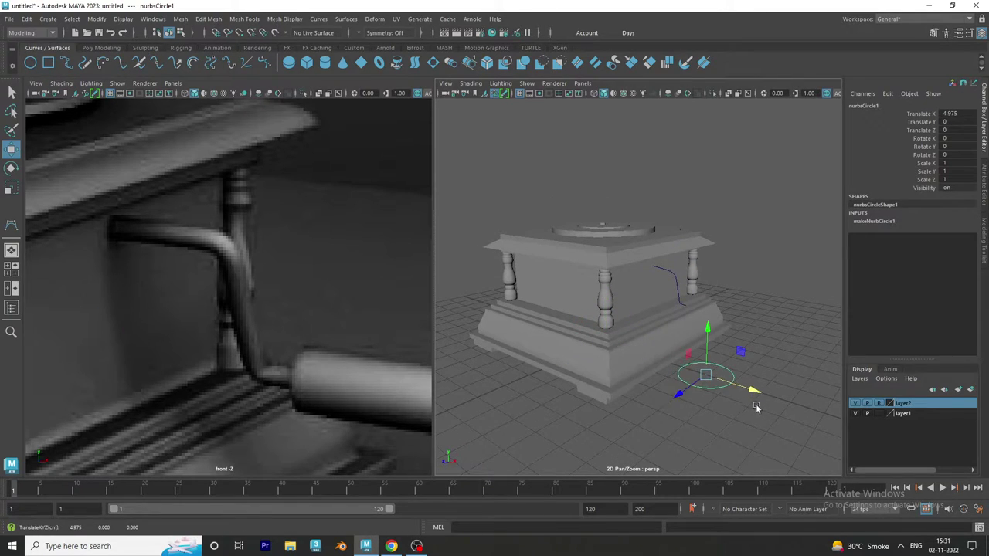
pyautogui.scroll(3, 762, 404)
pyautogui.moveTo(617, 407); pyautogui.dragTo(661, 383)
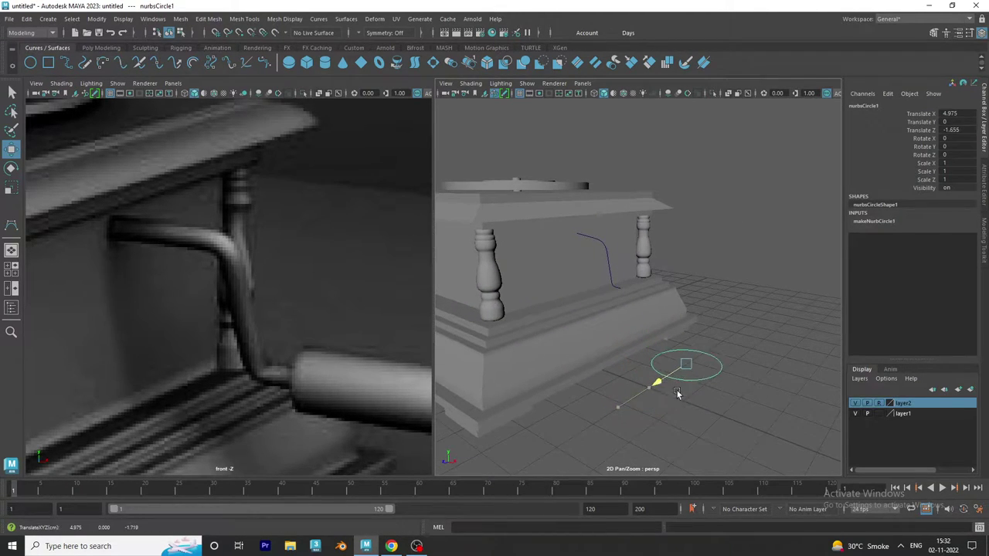
pyautogui.press('e')
pyautogui.moveTo(732, 347); pyautogui.dragTo(740, 385)
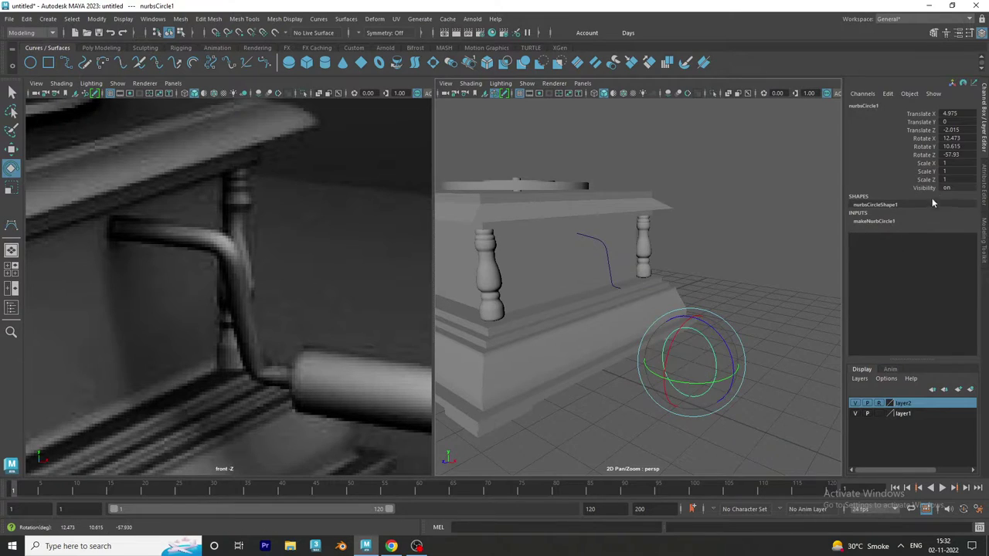
pyautogui.write('90')
pyautogui.press('Return')
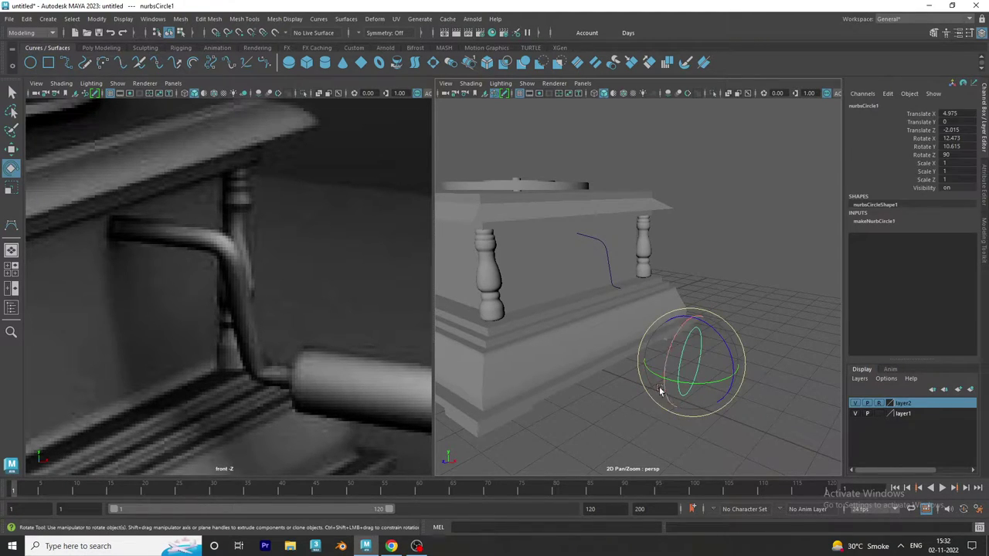
pyautogui.press('r')
pyautogui.moveTo(690, 361); pyautogui.dragTo(648, 342)
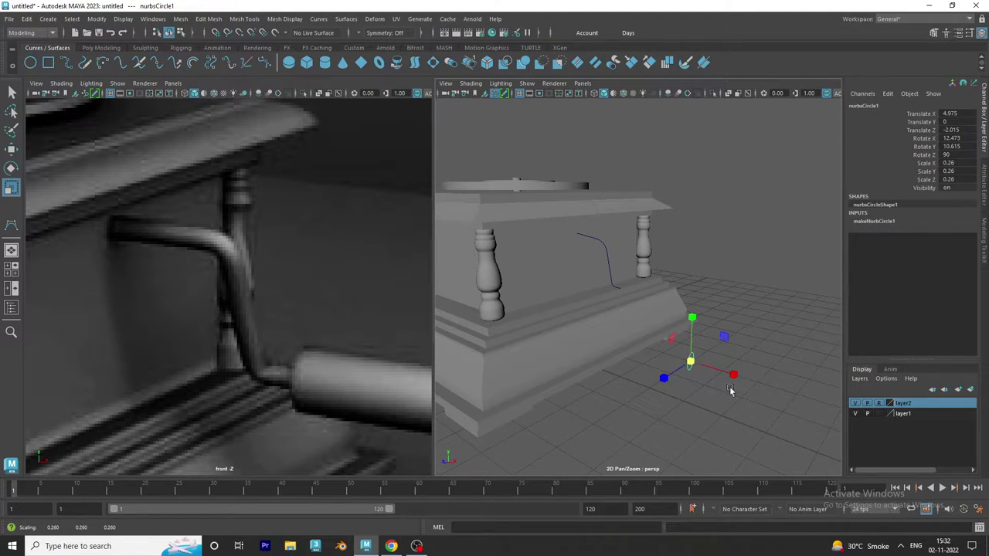
pyautogui.click(609, 258)
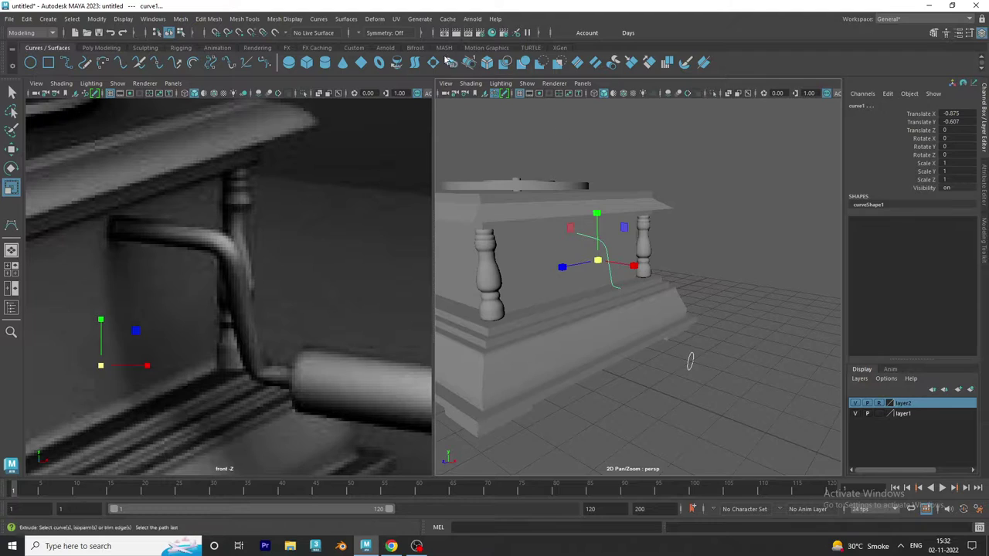
# - Extrude the circle along curve1 as a tube, then shrink the circle to thin it
pyautogui.click(375, 19)
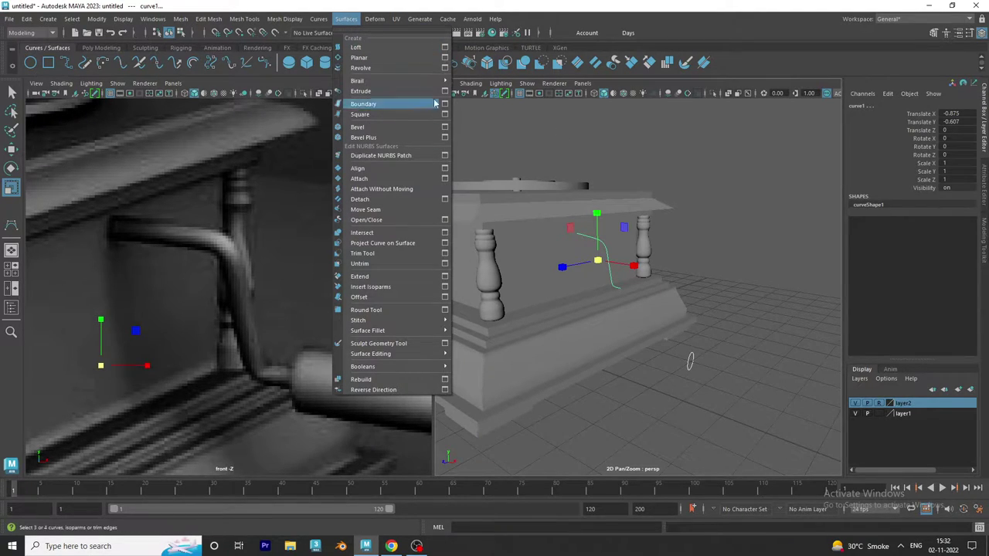
pyautogui.click(444, 91)
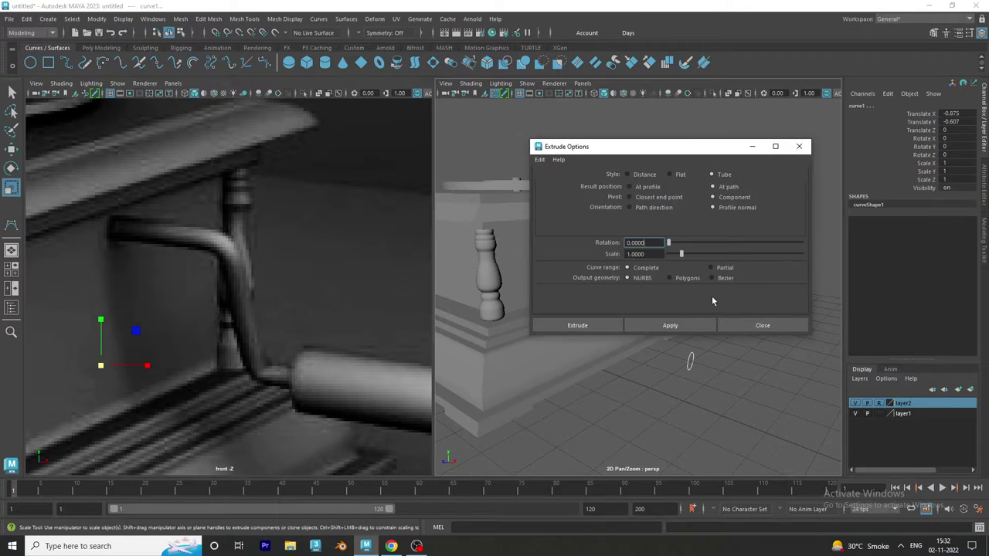
pyautogui.click(579, 326)
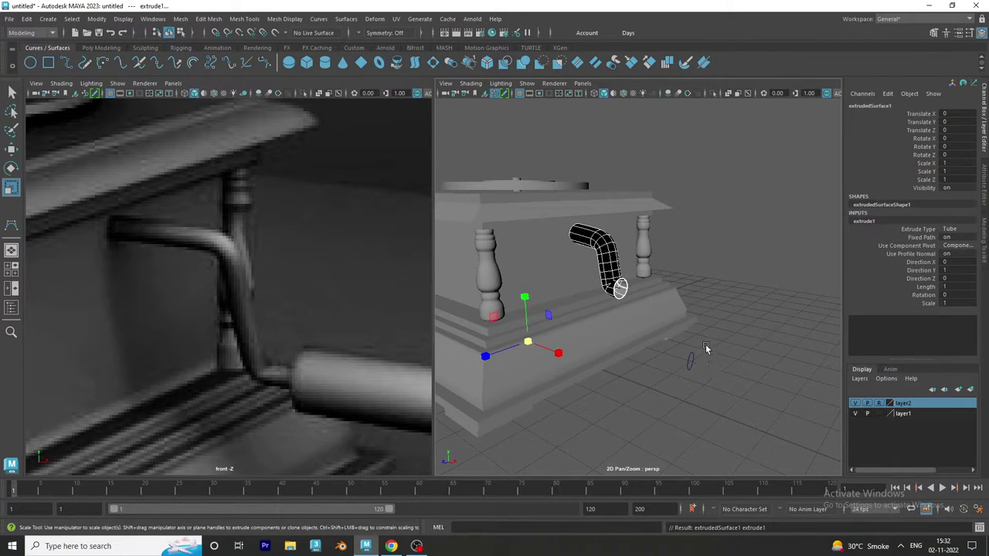
pyautogui.moveTo(706, 346)
pyautogui.mouseDown()
pyautogui.moveTo(690, 372)
pyautogui.moveTo(701, 384)
pyautogui.mouseUp()
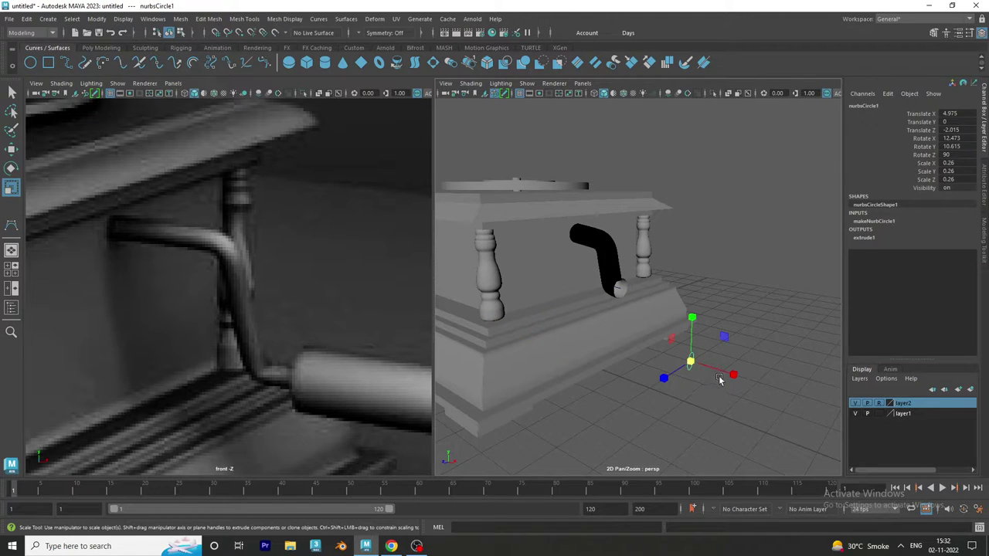
pyautogui.scroll(2, 719, 382)
pyautogui.scroll(2, 718, 390)
pyautogui.moveTo(720, 399); pyautogui.dragTo(707, 395)
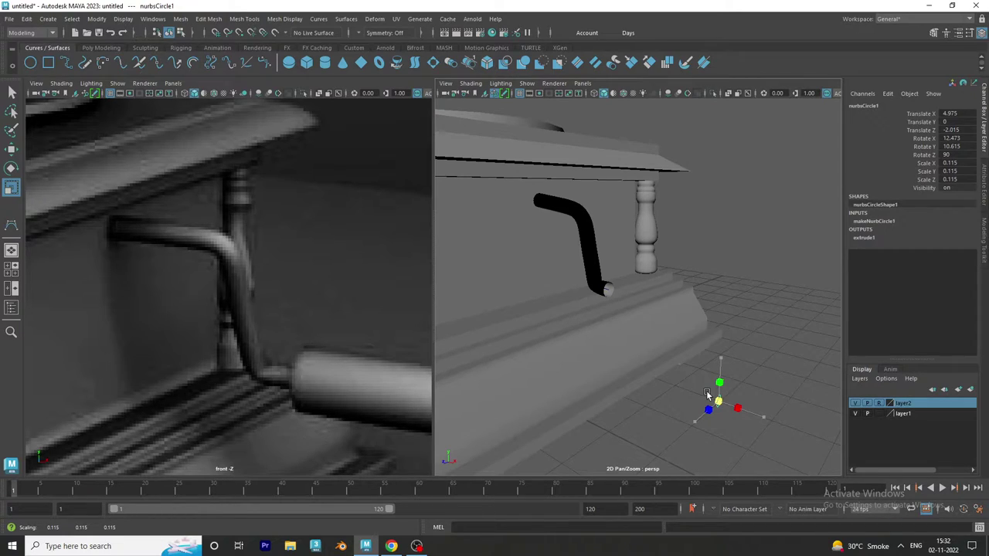
pyautogui.moveTo(707, 394); pyautogui.dragTo(704, 392)
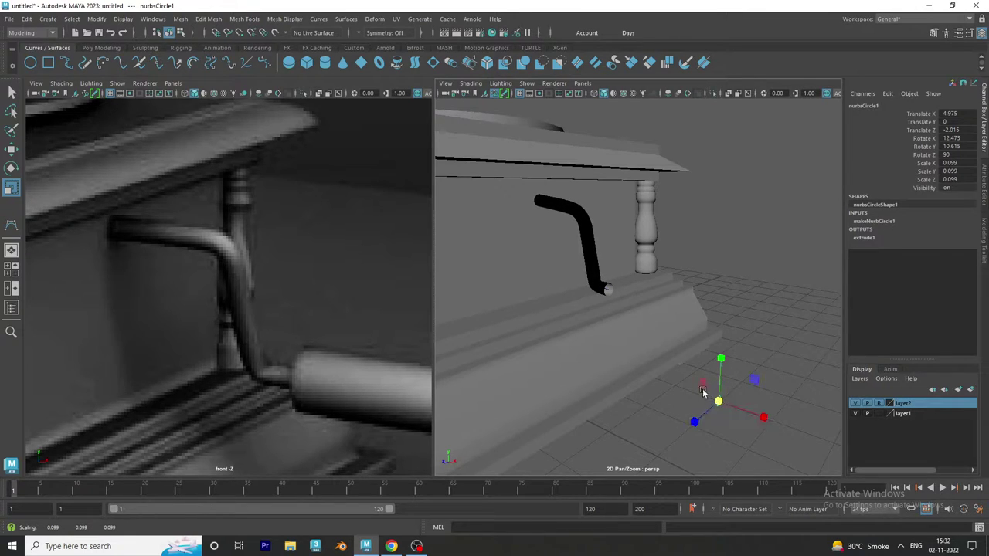
# - Change the viewport lighting so the black tube shades grey
pyautogui.click(687, 399)
pyautogui.click(500, 82)
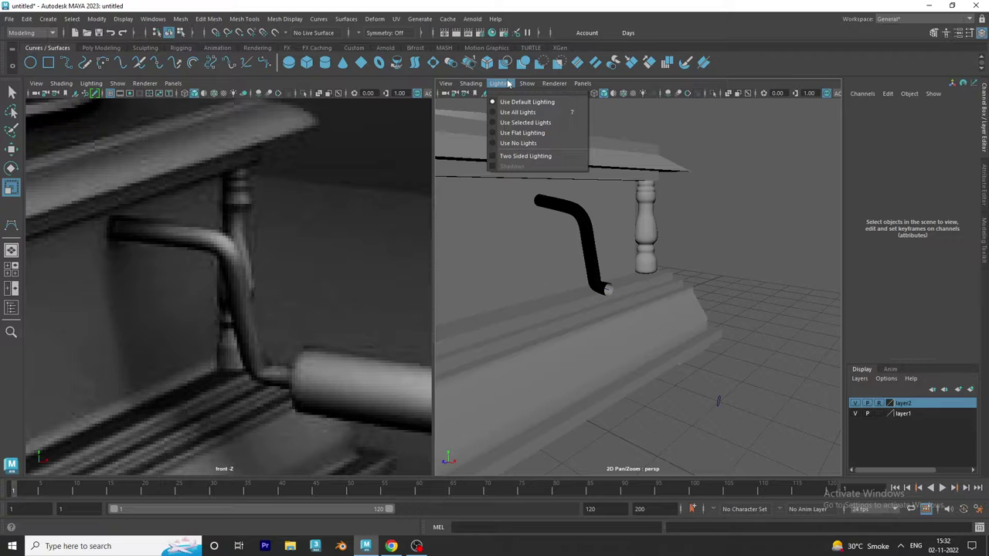
pyautogui.click(519, 157)
pyautogui.moveTo(770, 278)
pyautogui.keyDown('alt'); pyautogui.mouseDown()
pyautogui.moveTo(700, 302)
pyautogui.moveTo(633, 300)
pyautogui.moveTo(814, 307)
pyautogui.mouseUp(); pyautogui.keyUp('alt')
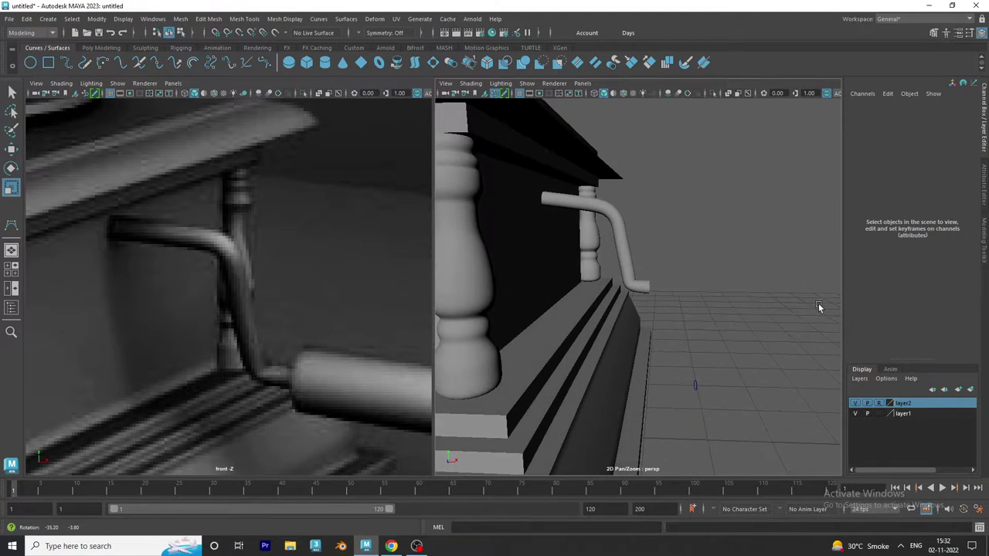
# - Delete the tube's construction history and nudge it to Translate X -0.052
pyautogui.click(639, 267)
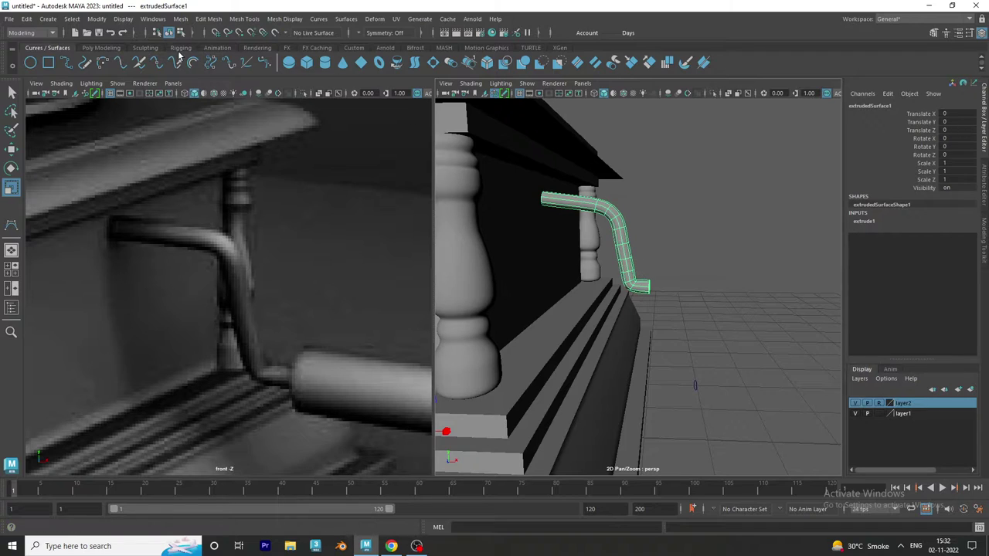
pyautogui.click(116, 48)
pyautogui.click(351, 62)
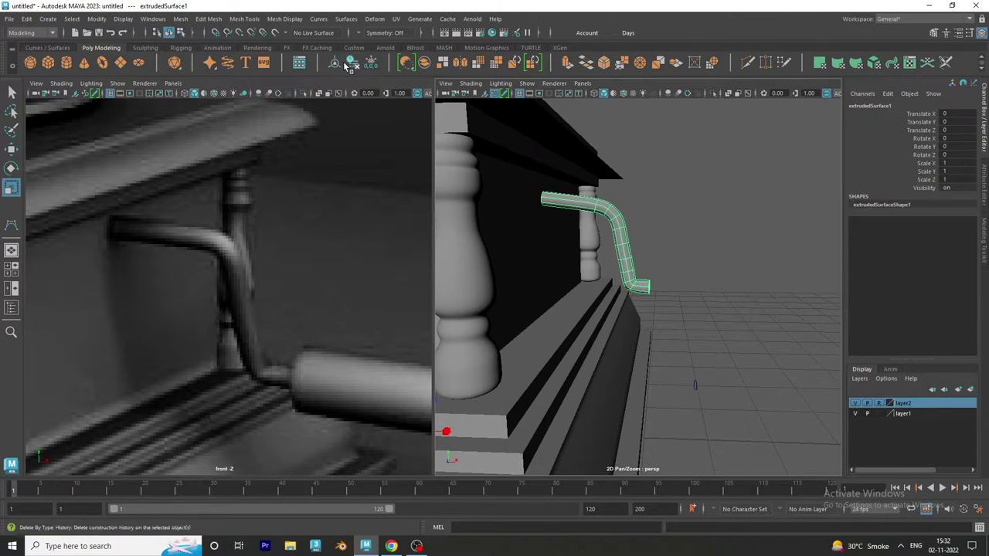
pyautogui.press('w')
pyautogui.moveTo(649, 244)
pyautogui.mouseDown()
pyautogui.moveTo(687, 287)
pyautogui.moveTo(768, 333)
pyautogui.mouseUp()
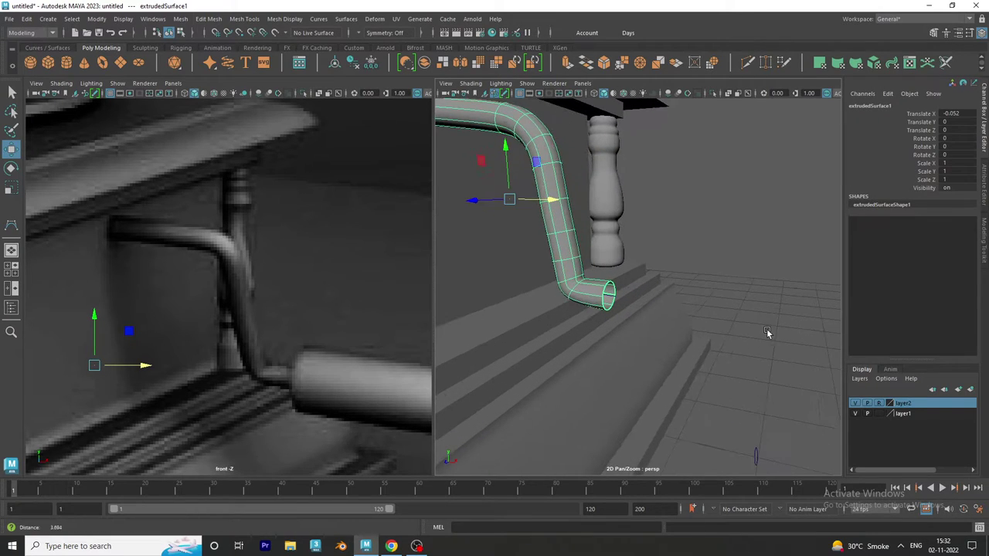
pyautogui.click(802, 304)
pyautogui.click(548, 256)
pyautogui.keyDown('alt'); pyautogui.moveTo(549, 256); pyautogui.dragTo(494, 232); pyautogui.keyUp('alt')
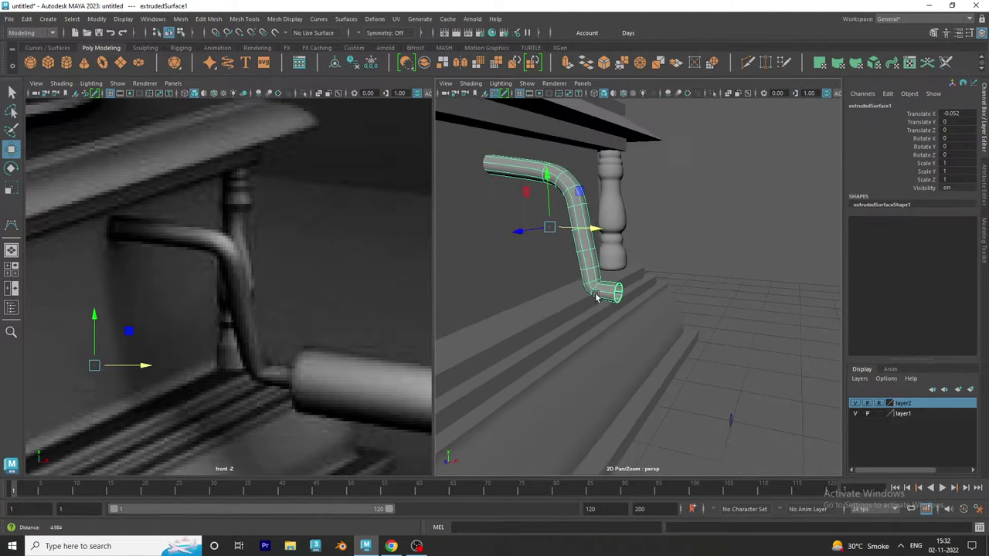
pyautogui.click(97, 18)
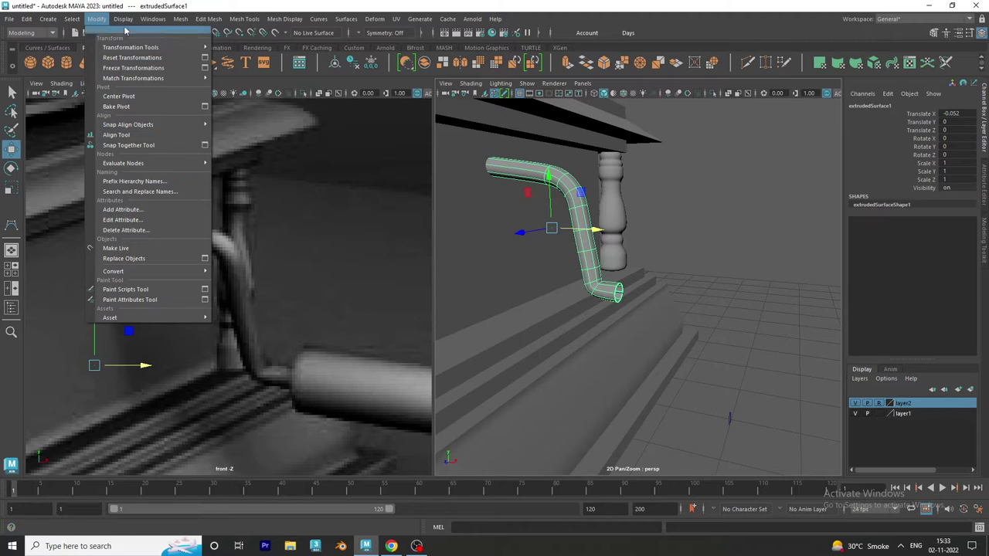
pyautogui.moveTo(113, 272)
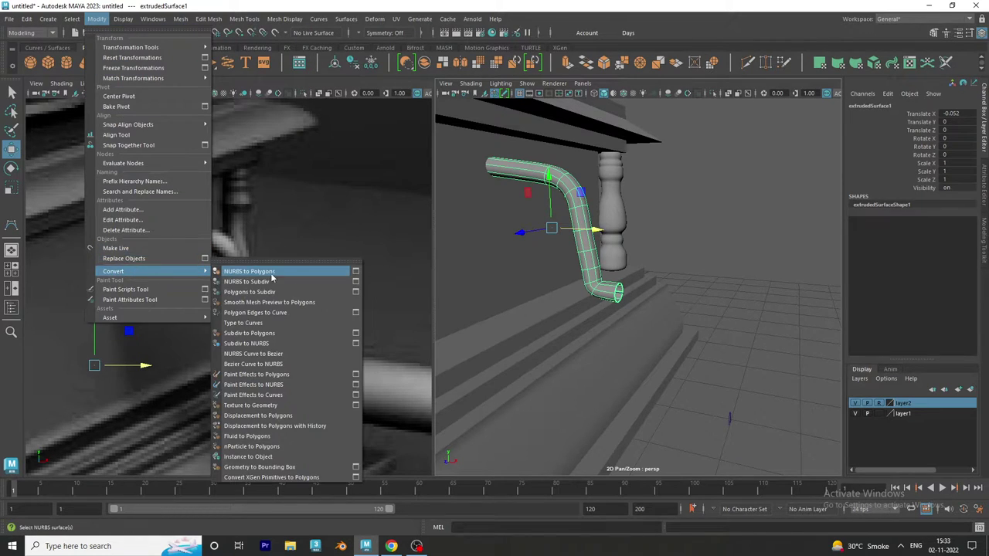
# - Convert the NURBS tube into a polygon mesh and delete the original NURBS surface
pyautogui.click(354, 272)
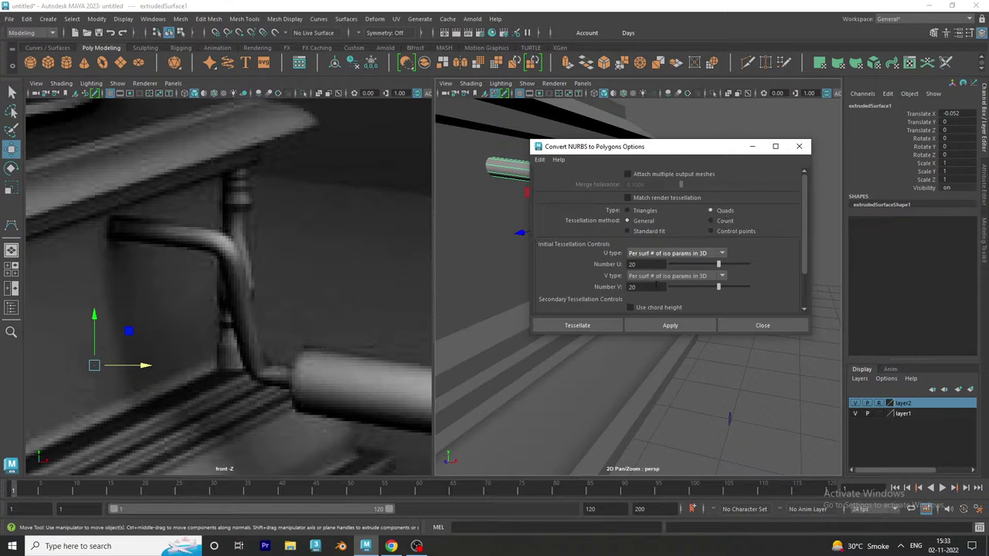
pyautogui.click(583, 325)
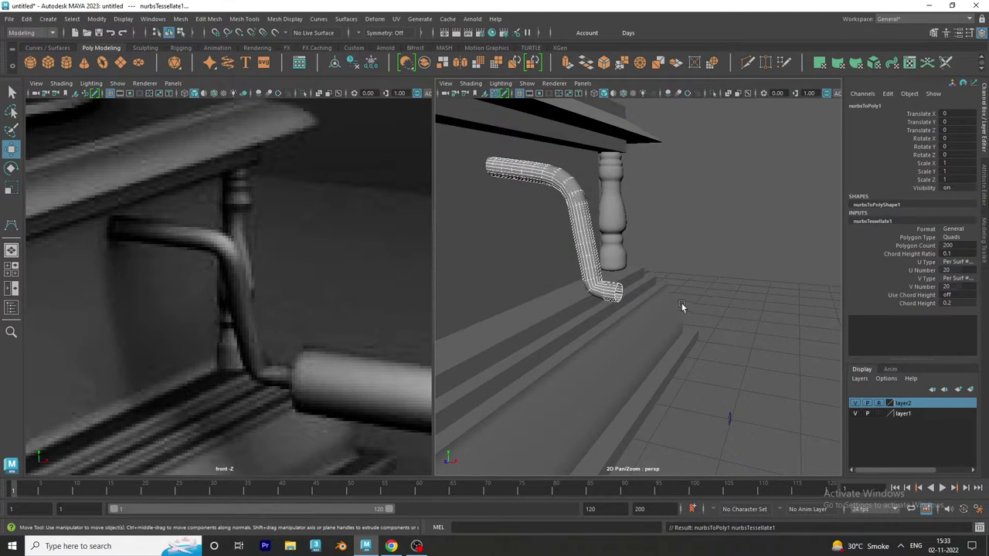
pyautogui.hotkey('ctrl', 'h')
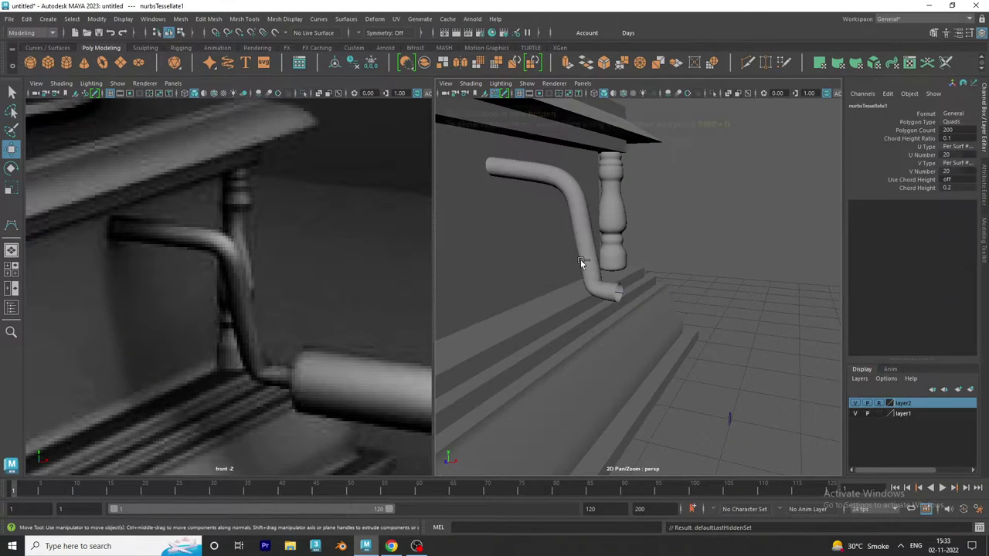
pyautogui.click(575, 210)
pyautogui.press('Delete')
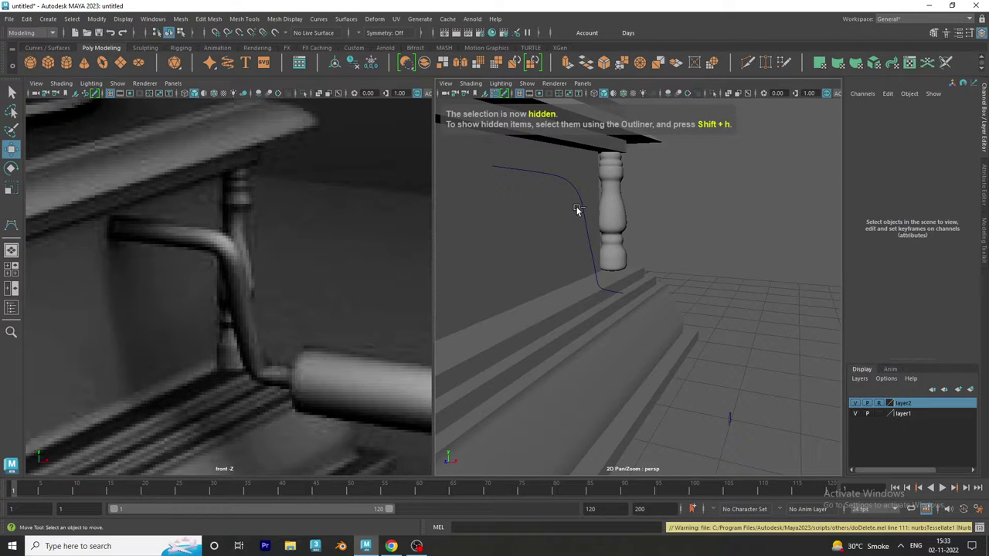
pyautogui.hotkey('ctrl', 'shift', 'h')
# - Preview the polygon pipe smoothed, raising it to smooth level 3
pyautogui.click(576, 210)
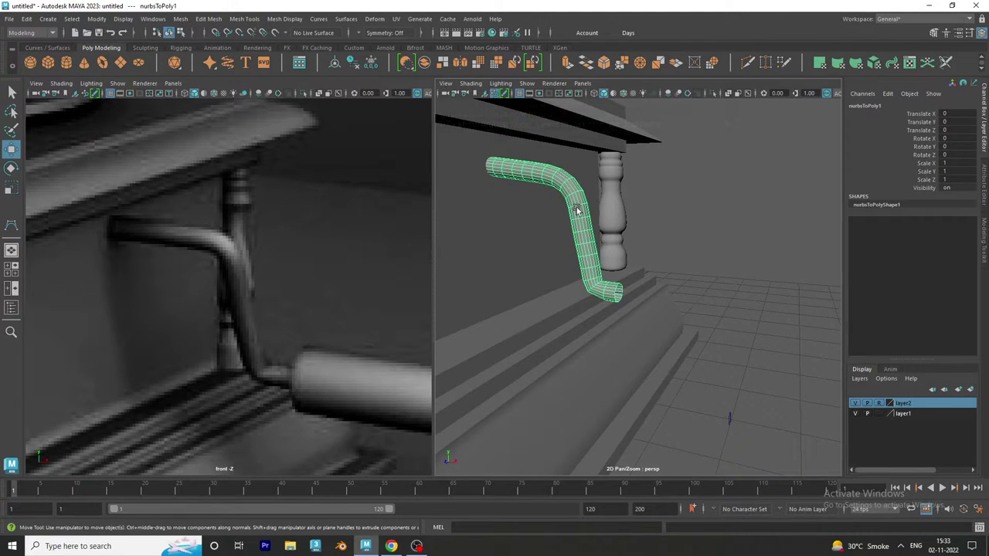
pyautogui.press('2')
pyautogui.click(811, 264)
pyautogui.moveTo(703, 292)
pyautogui.keyDown('alt'); pyautogui.mouseDown()
pyautogui.moveTo(762, 397)
pyautogui.moveTo(692, 373)
pyautogui.mouseUp(); pyautogui.keyUp('alt')
pyautogui.click(490, 301)
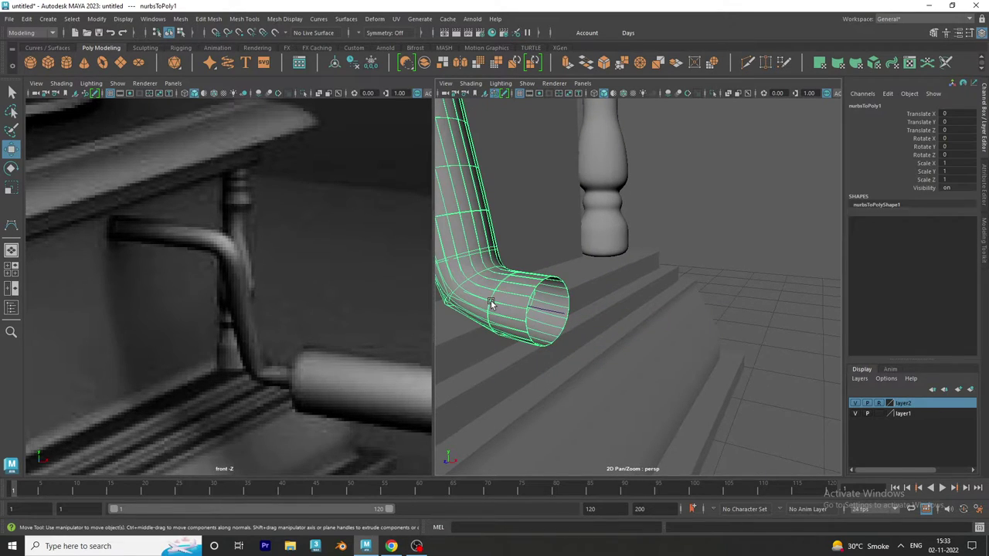
pyautogui.press('3')
pyautogui.click(752, 231)
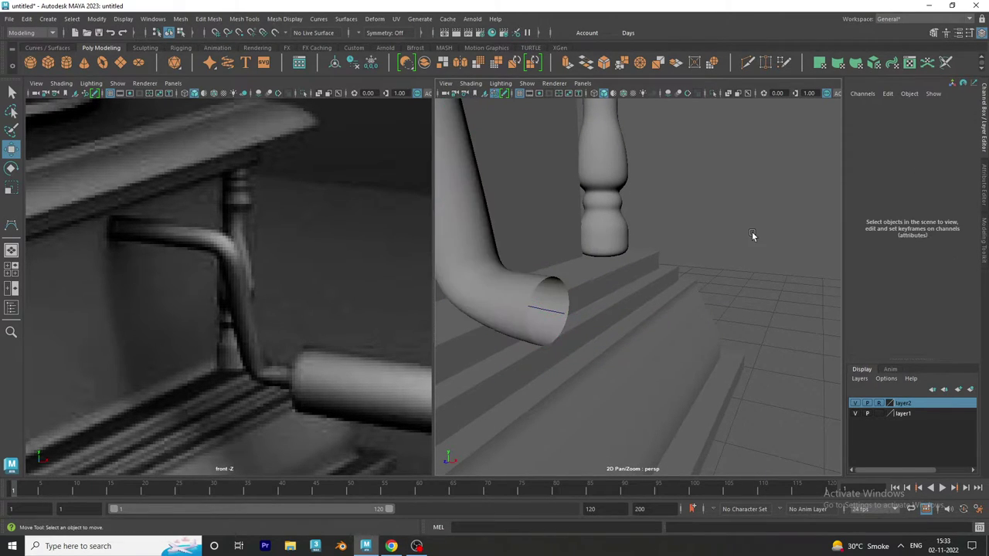
# - Fill the pipe's open end with a cap face from its border edge
pyautogui.keyDown('alt'); pyautogui.moveTo(706, 246); pyautogui.dragTo(684, 262, button='middle'); pyautogui.keyUp('alt')
pyautogui.keyDown('alt'); pyautogui.moveTo(683, 265); pyautogui.dragTo(583, 326); pyautogui.keyUp('alt')
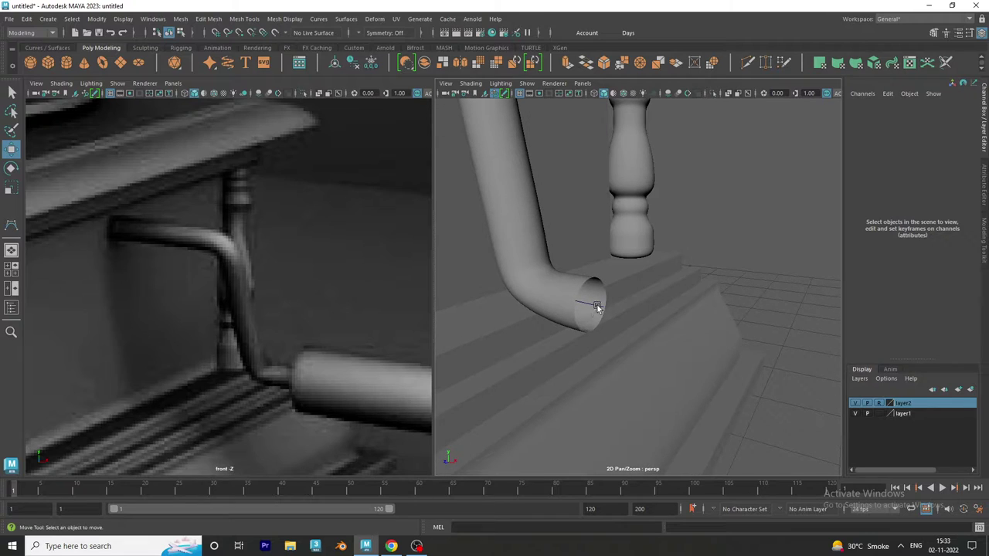
pyautogui.click(596, 304)
pyautogui.click(597, 306)
pyautogui.moveTo(601, 313); pyautogui.dragTo(610, 293, button='right')
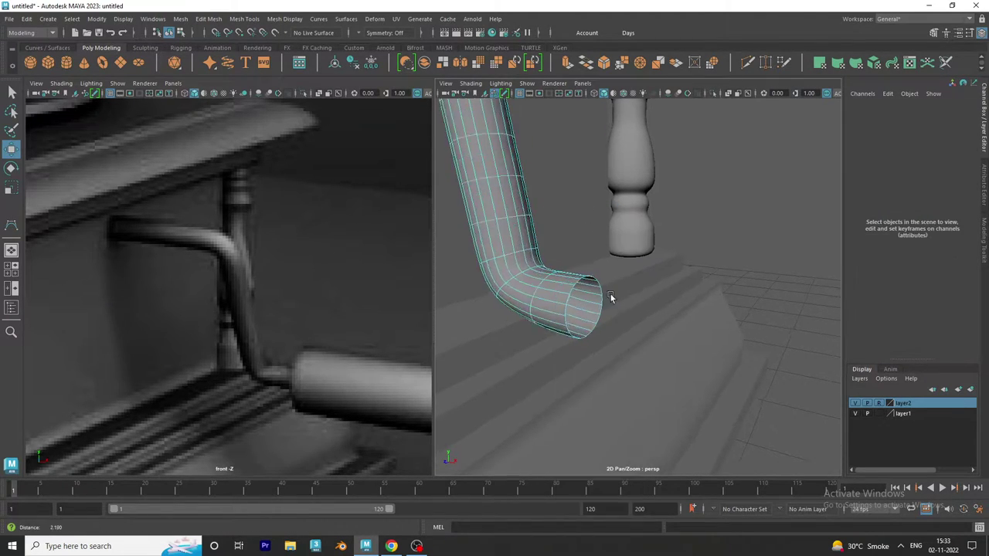
pyautogui.click(523, 289)
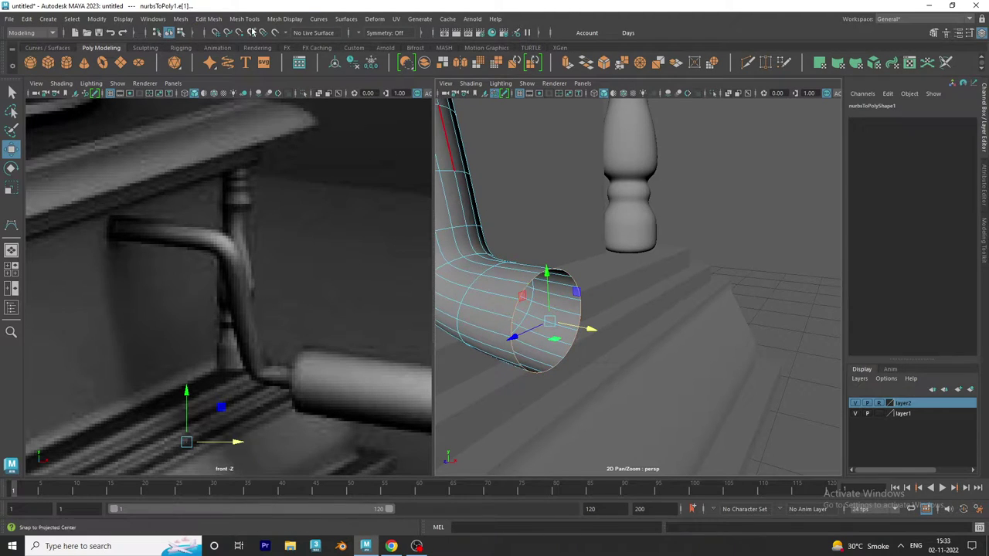
pyautogui.click(180, 19)
pyautogui.click(199, 96)
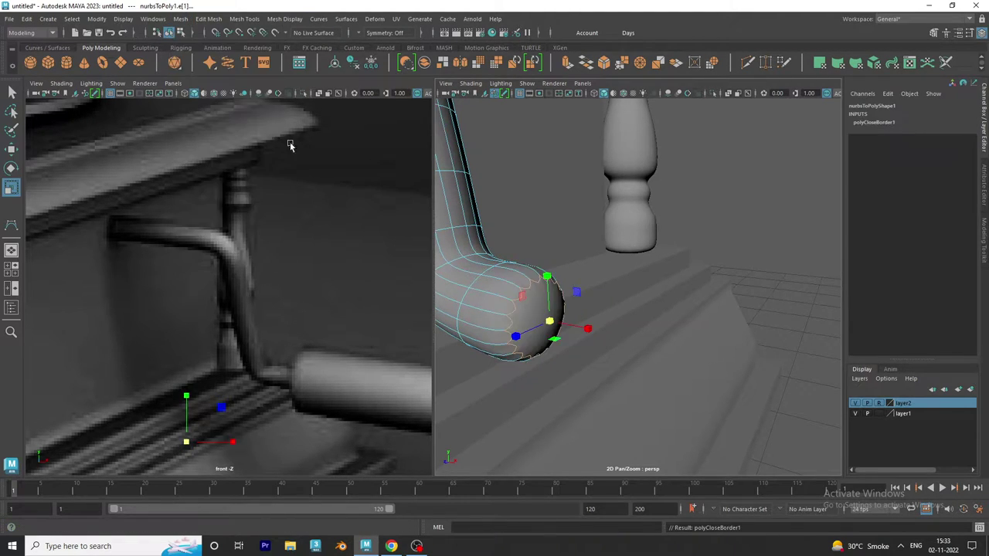
# - Turn off the pipe's smooth preview and return to object mode with shaded display
pyautogui.press('r')
pyautogui.keyDown('alt'); pyautogui.moveTo(510, 232); pyautogui.dragTo(551, 246); pyautogui.keyUp('alt')
pyautogui.press('4')
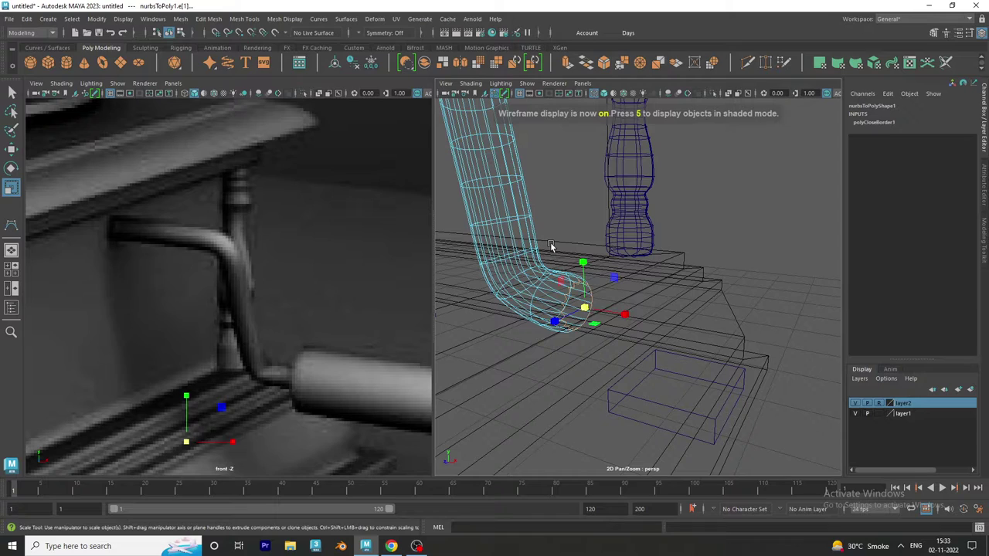
pyautogui.press('1')
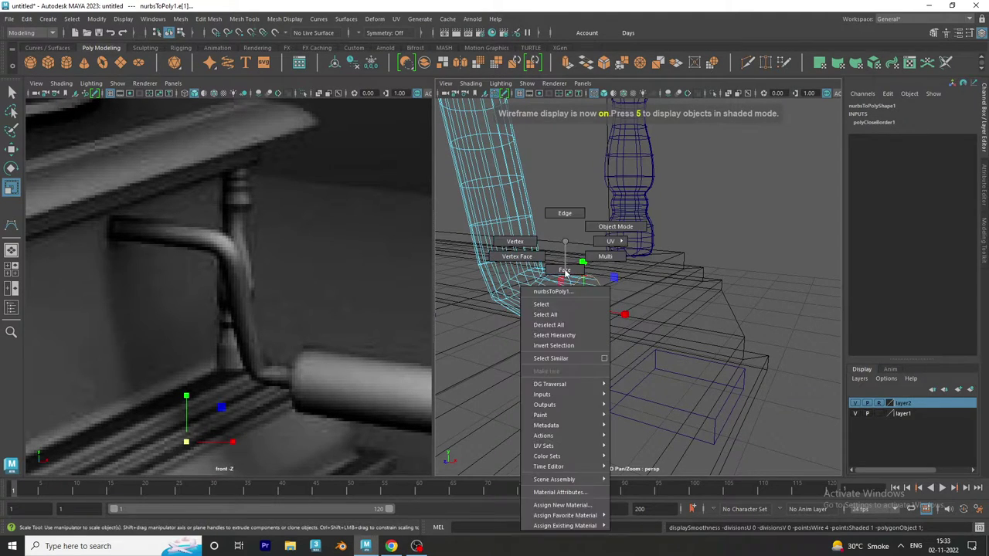
pyautogui.moveTo(612, 266); pyautogui.dragTo(715, 204, button='right')
pyautogui.click(714, 204)
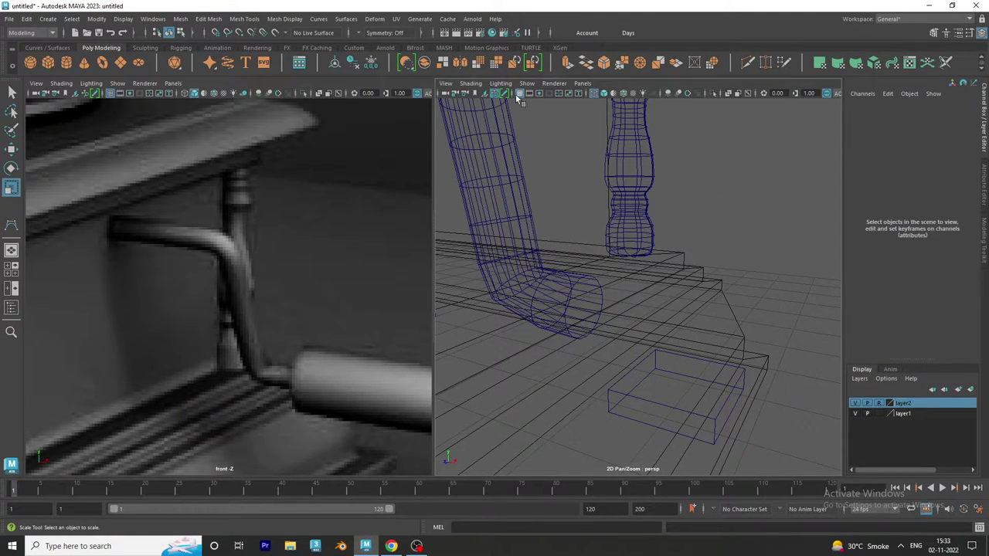
pyautogui.click(604, 93)
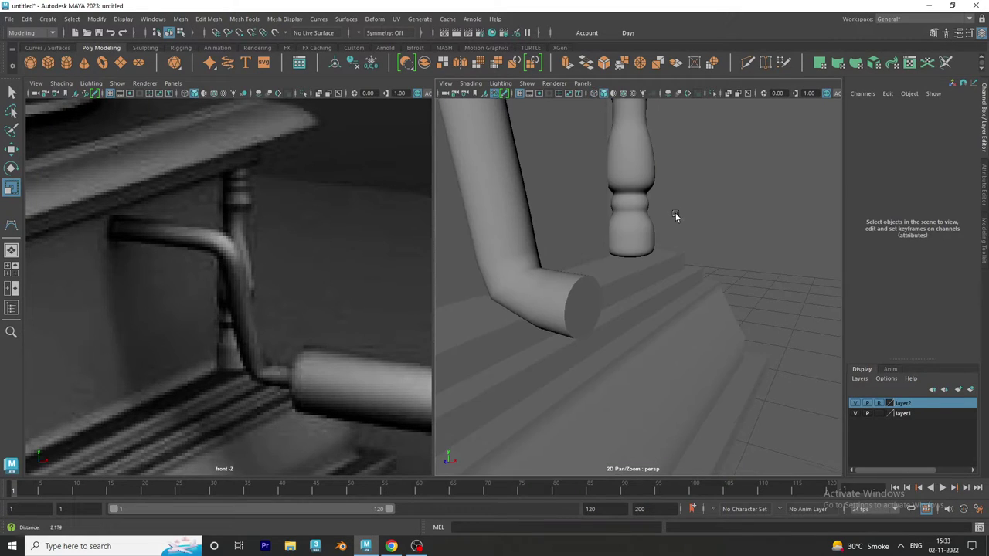
pyautogui.click(570, 308)
# - Extrude the pipe's end-cap face and scale it up wider
pyautogui.moveTo(571, 307); pyautogui.dragTo(570, 268, button='right')
pyautogui.click(568, 309)
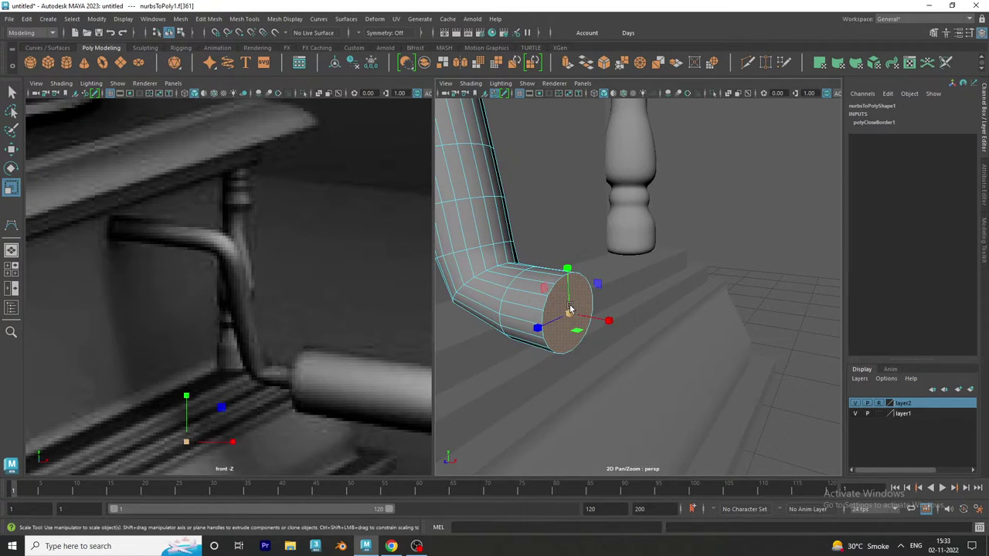
pyautogui.hotkey('ctrl', 'e')
pyautogui.moveTo(569, 312); pyautogui.dragTo(593, 343)
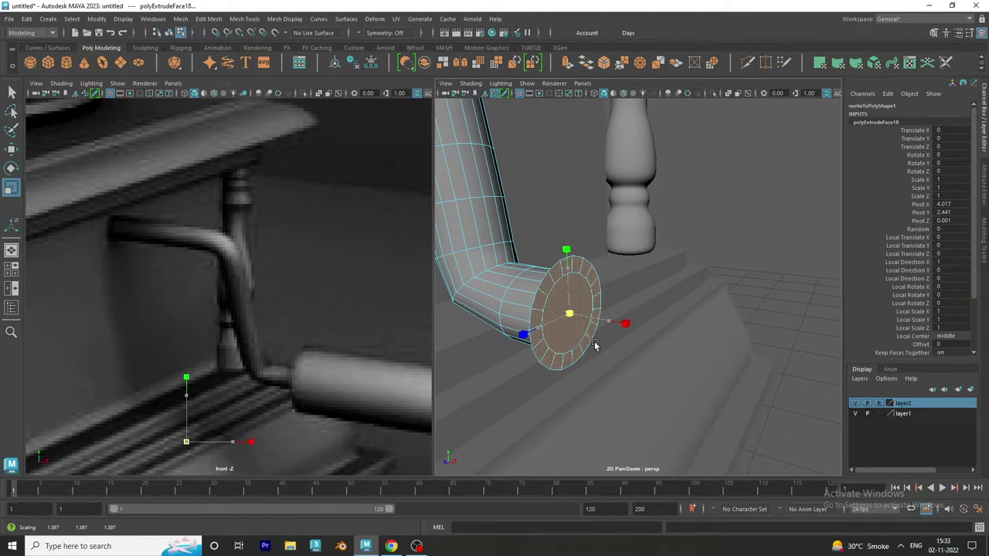
pyautogui.hotkey('ctrl', 'e')
# - Pull the extruded face out along X into a longer cylindrical grip
pyautogui.press('w')
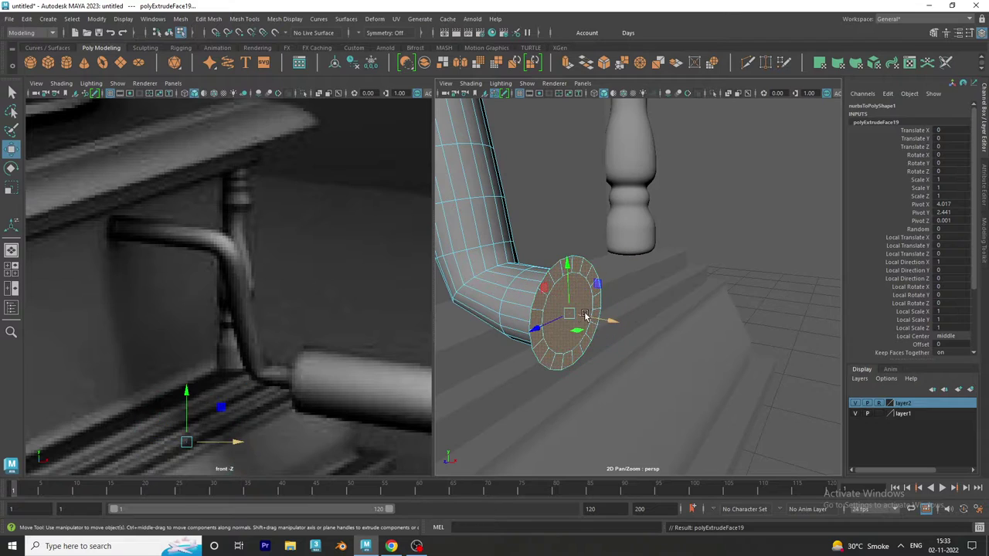
pyautogui.moveTo(599, 328)
pyautogui.mouseDown()
pyautogui.moveTo(701, 348)
pyautogui.moveTo(479, 347)
pyautogui.mouseUp()
pyautogui.scroll(-5, 618, 336)
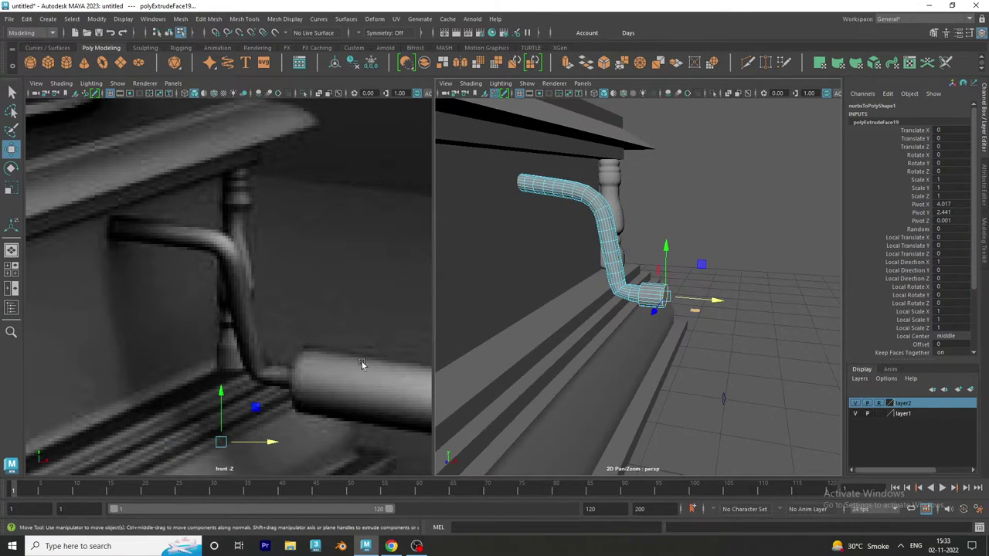
pyautogui.keyDown('alt'); pyautogui.moveTo(363, 364); pyautogui.dragTo(236, 347); pyautogui.keyUp('alt')
pyautogui.moveTo(683, 299); pyautogui.dragTo(727, 315)
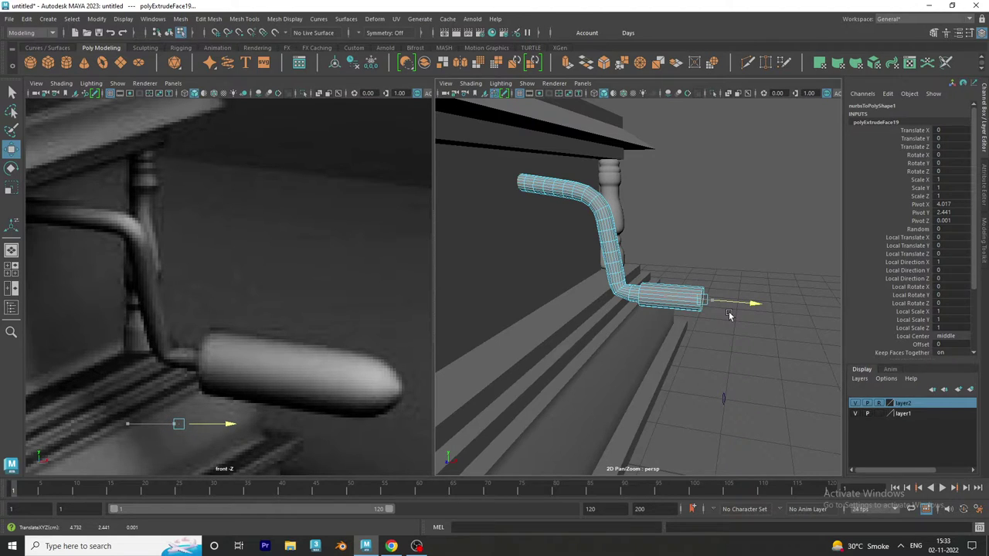
pyautogui.moveTo(730, 315)
pyautogui.keyDown('alt'); pyautogui.mouseDown()
pyautogui.moveTo(719, 342)
pyautogui.moveTo(683, 342)
pyautogui.moveTo(698, 343)
pyautogui.mouseUp(); pyautogui.keyUp('alt')
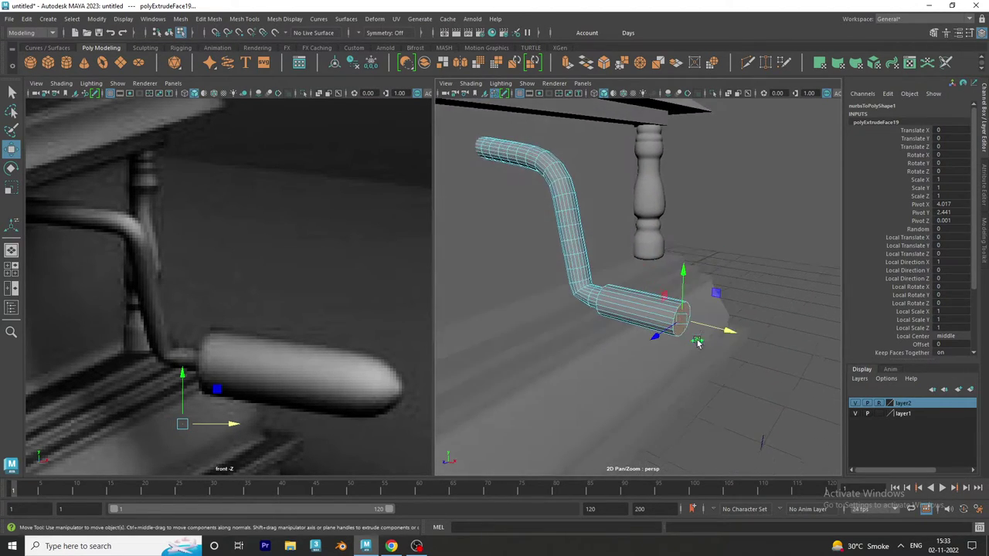
pyautogui.press('f')
pyautogui.moveTo(501, 249); pyautogui.dragTo(502, 220, button='right')
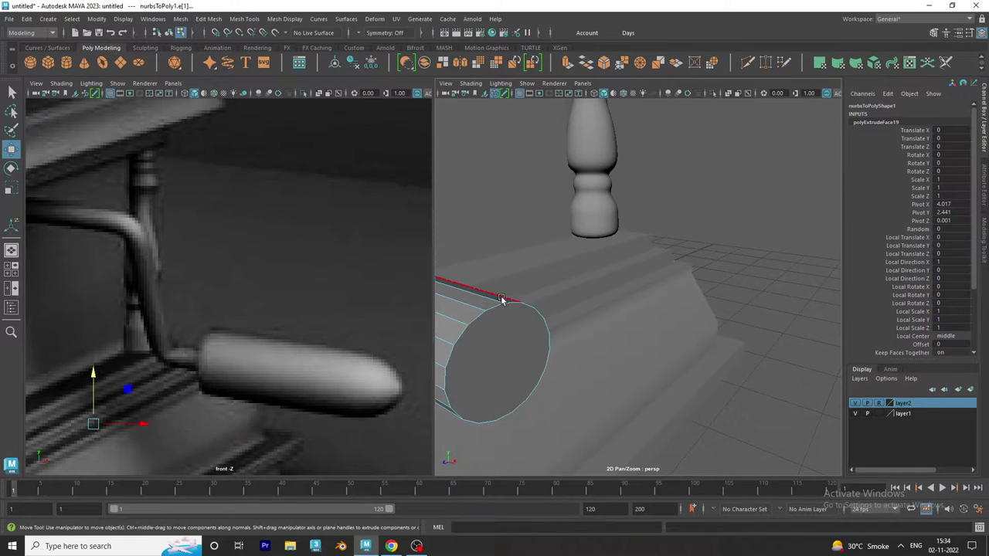
# - Start selecting the edges around the crank grip's end rim
pyautogui.click(502, 299)
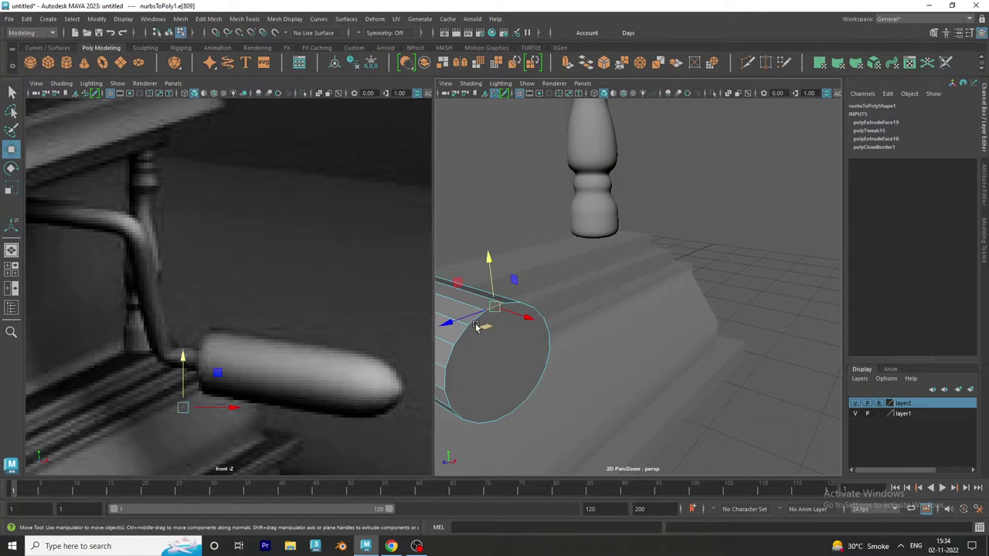
pyautogui.moveTo(485, 323)
pyautogui.keyDown('alt'); pyautogui.mouseDown()
pyautogui.moveTo(611, 302)
pyautogui.moveTo(600, 326)
pyautogui.moveTo(566, 330)
pyautogui.mouseUp(); pyautogui.keyUp('alt')
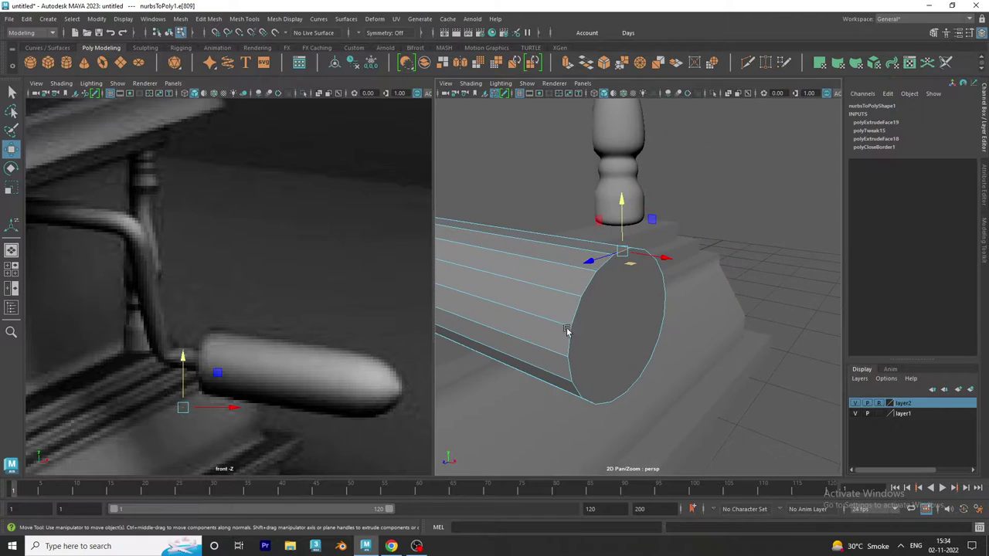
pyautogui.click(579, 334)
pyautogui.click(577, 360)
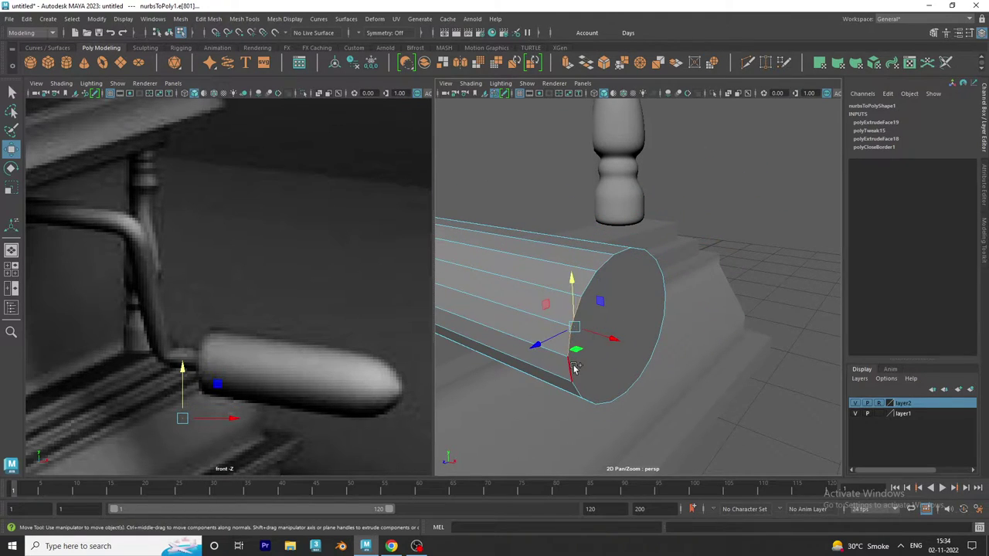
pyautogui.click(587, 385)
pyautogui.click(600, 409)
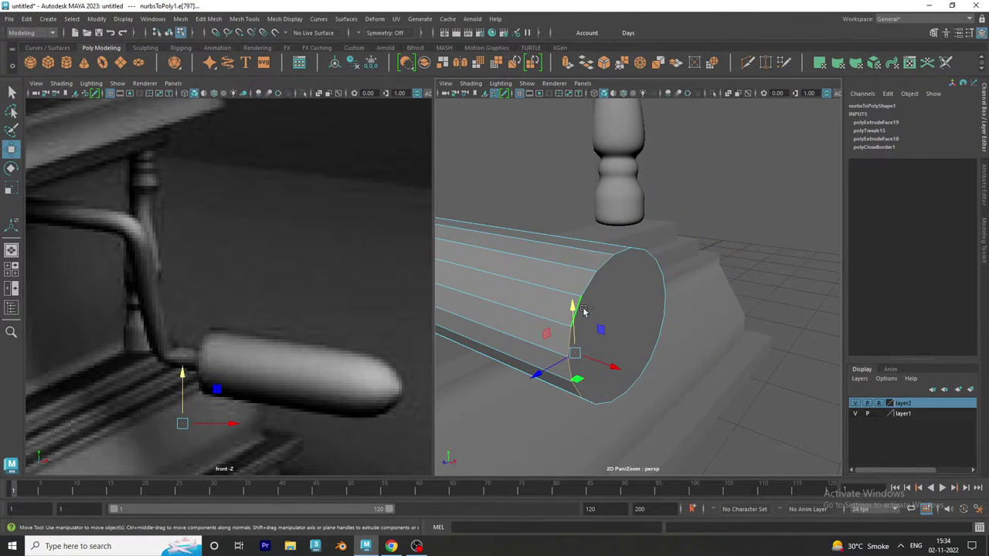
pyautogui.click(594, 274)
pyautogui.click(616, 262)
pyautogui.click(628, 253)
pyautogui.moveTo(628, 255)
pyautogui.keyDown('alt'); pyautogui.mouseDown()
pyautogui.moveTo(608, 345)
pyautogui.moveTo(671, 287)
pyautogui.mouseUp(); pyautogui.keyUp('alt')
pyautogui.keyDown('alt'); pyautogui.moveTo(671, 287); pyautogui.dragTo(600, 326, button='right'); pyautogui.keyUp('alt')
pyautogui.keyDown('alt'); pyautogui.moveTo(600, 327); pyautogui.dragTo(682, 296); pyautogui.keyUp('alt')
pyautogui.keyDown('alt'); pyautogui.moveTo(682, 296); pyautogui.dragTo(667, 324, button='right'); pyautogui.keyUp('alt')
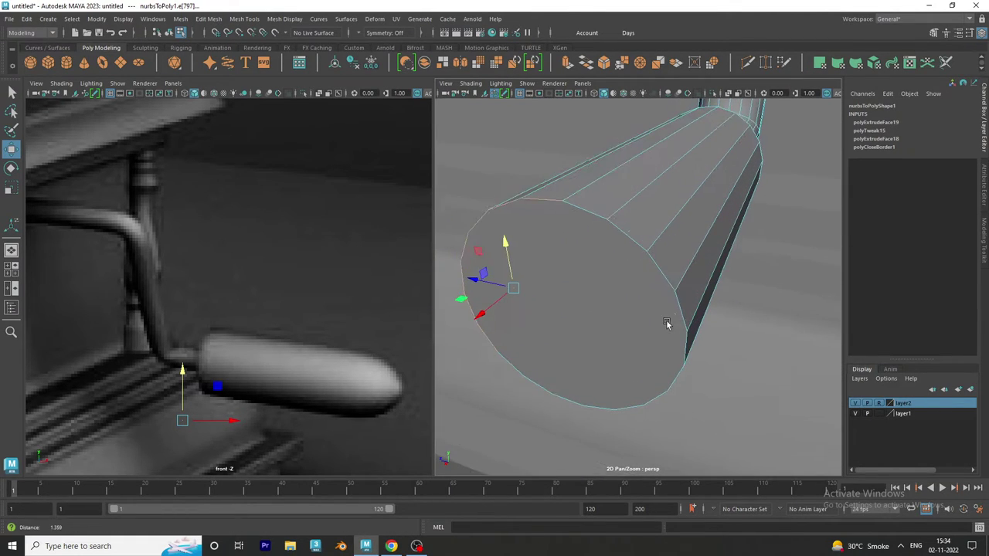
# - Add the remaining end-rim and lower-rim edges to the grip selection
pyautogui.click(592, 219)
pyautogui.click(638, 239)
pyautogui.click(656, 263)
pyautogui.click(680, 313)
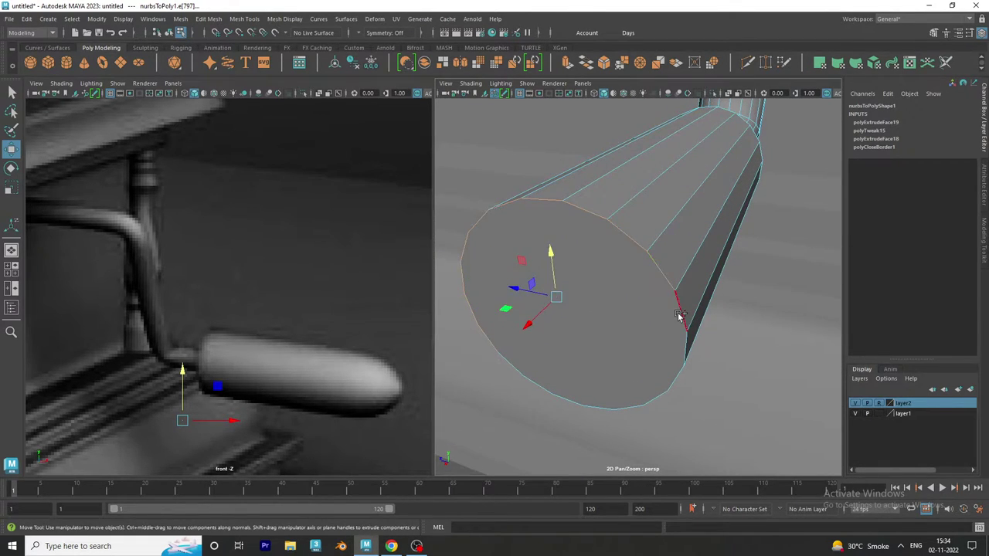
pyautogui.click(679, 314)
pyautogui.click(623, 408)
pyautogui.click(596, 409)
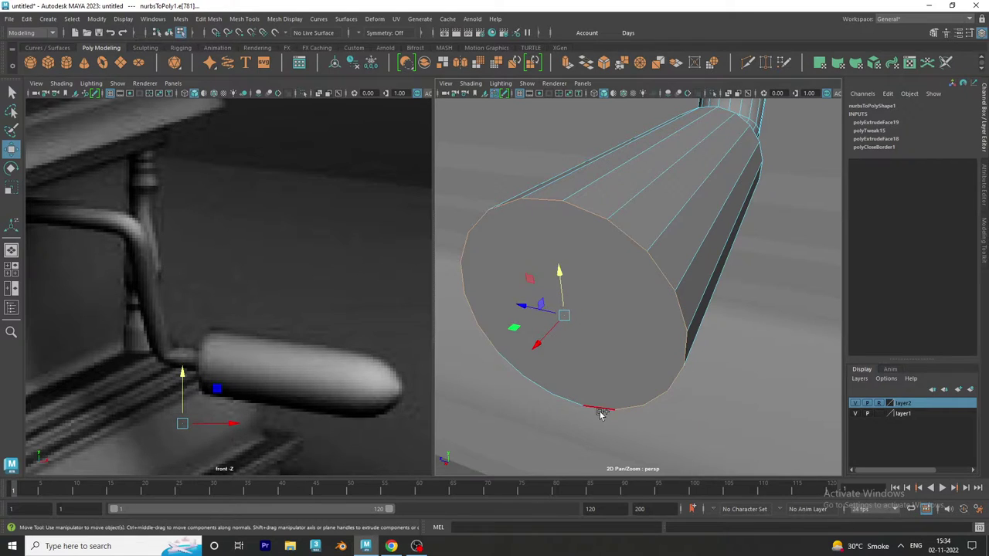
pyautogui.click(564, 400)
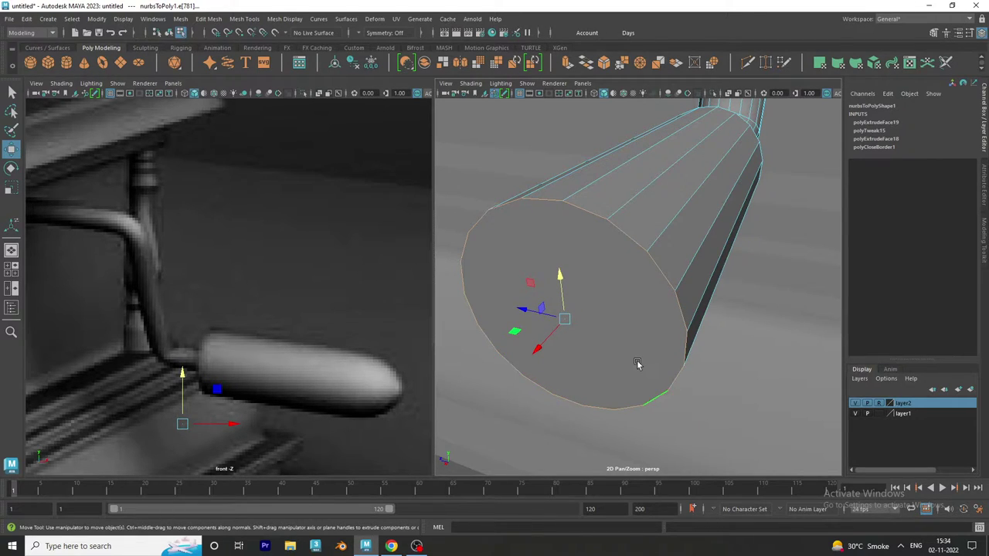
pyautogui.moveTo(638, 364)
pyautogui.keyDown('alt'); pyautogui.mouseDown()
pyautogui.moveTo(574, 337)
pyautogui.moveTo(559, 248)
pyautogui.moveTo(568, 337)
pyautogui.mouseUp(); pyautogui.keyUp('alt')
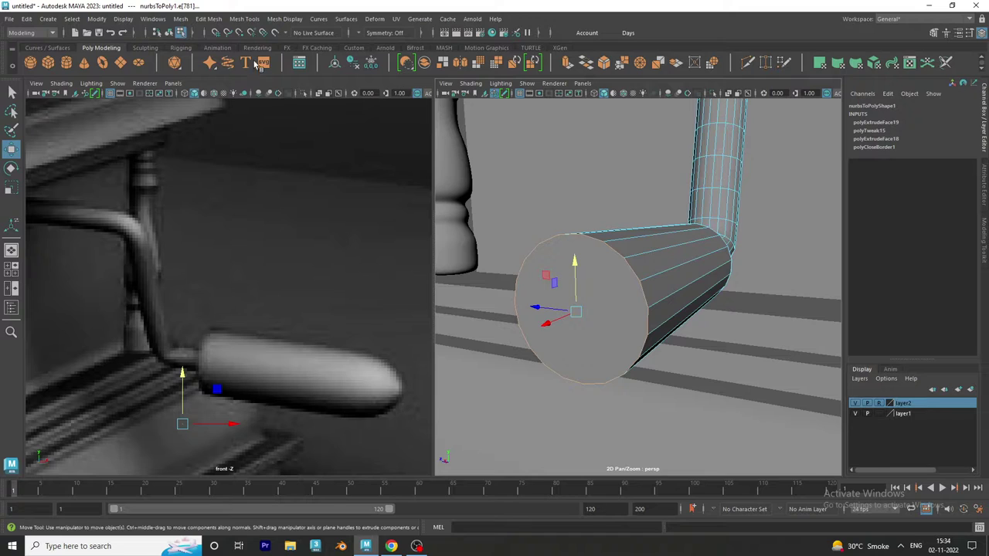
# - Bevel the grip's end-rim edges with 3 segments
pyautogui.click(208, 18)
pyautogui.click(231, 52)
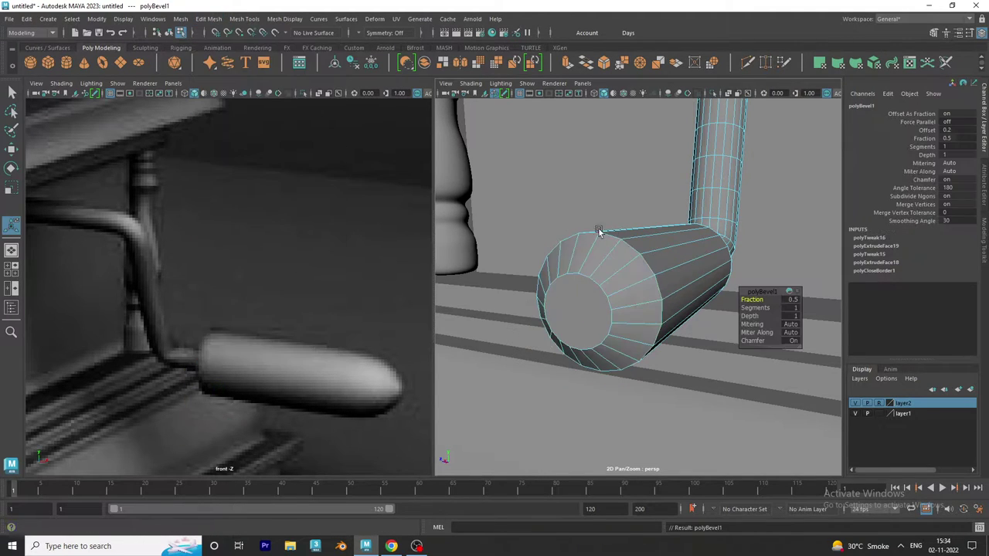
pyautogui.moveTo(598, 231)
pyautogui.keyDown('alt'); pyautogui.mouseDown()
pyautogui.moveTo(558, 266)
pyautogui.moveTo(592, 283)
pyautogui.moveTo(636, 271)
pyautogui.mouseUp(); pyautogui.keyUp('alt')
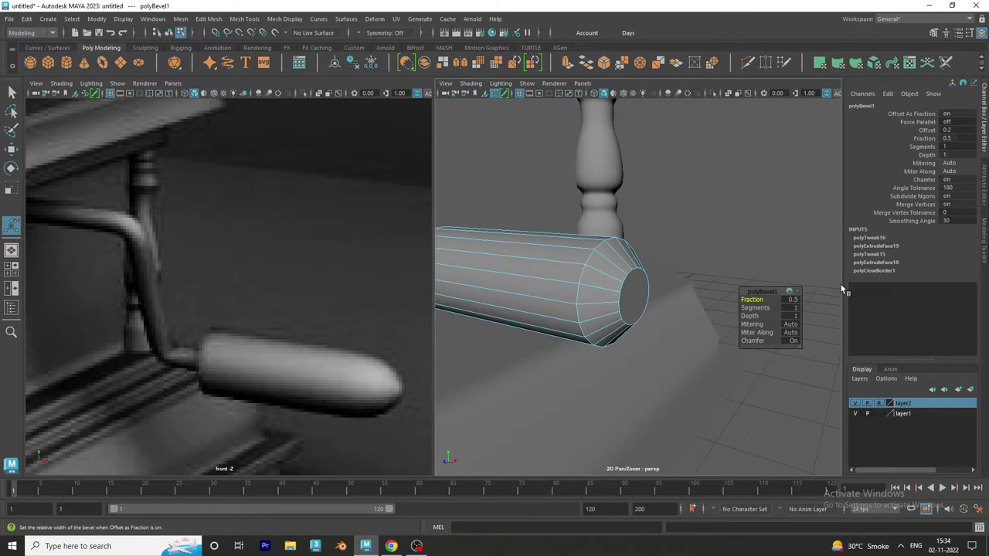
pyautogui.click(796, 309)
pyautogui.write('3')
pyautogui.press('Return')
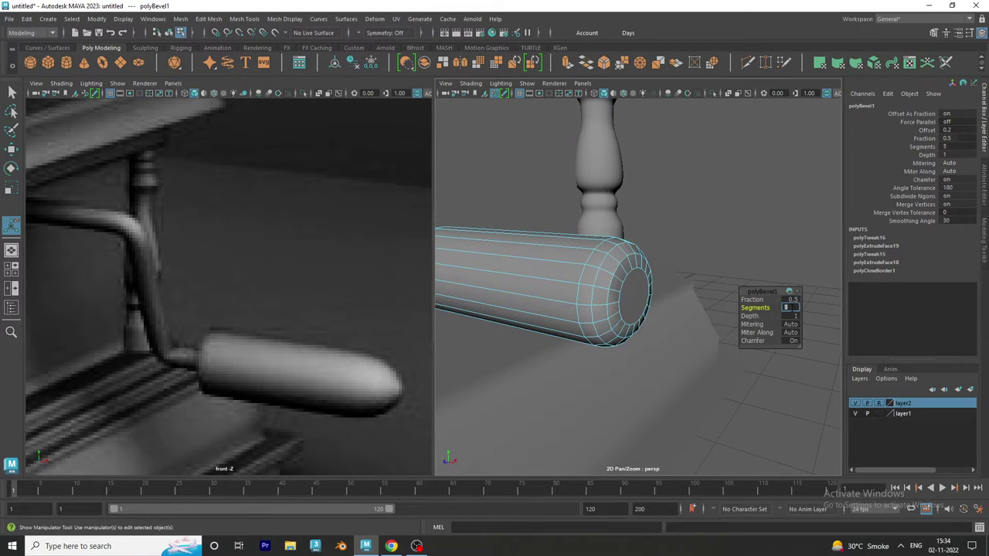
pyautogui.moveTo(698, 323)
pyautogui.keyDown('alt'); pyautogui.mouseDown()
pyautogui.moveTo(625, 309)
pyautogui.moveTo(471, 247)
pyautogui.moveTo(587, 453)
pyautogui.moveTo(646, 287)
pyautogui.mouseUp(); pyautogui.keyUp('alt')
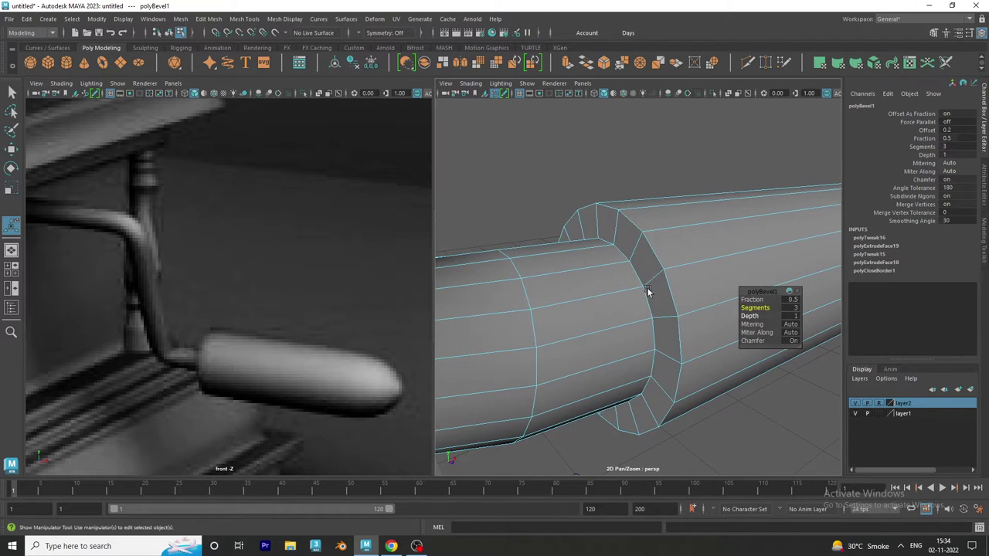
# - Bevel the grip's joint edge loop at fraction 0.3 with 3 segments, then return to object mode
pyautogui.click(647, 248)
pyautogui.hotkey('ctrl', 'b')
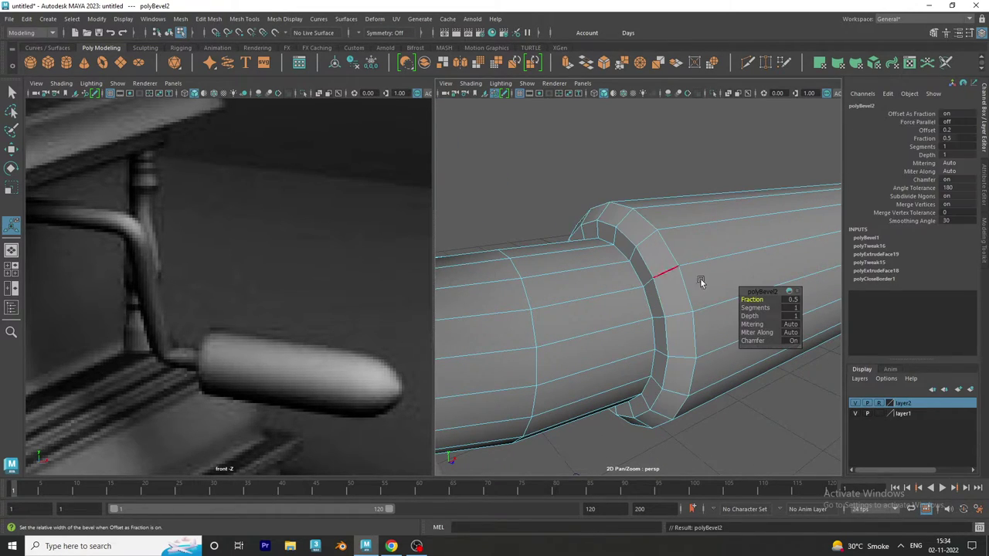
pyautogui.write('.3')
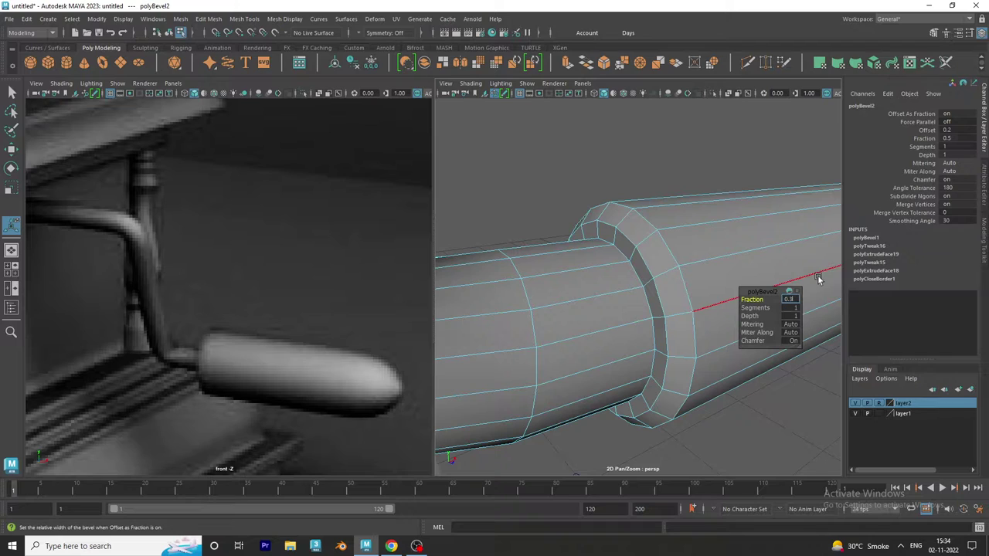
pyautogui.press('Return')
pyautogui.click(796, 308)
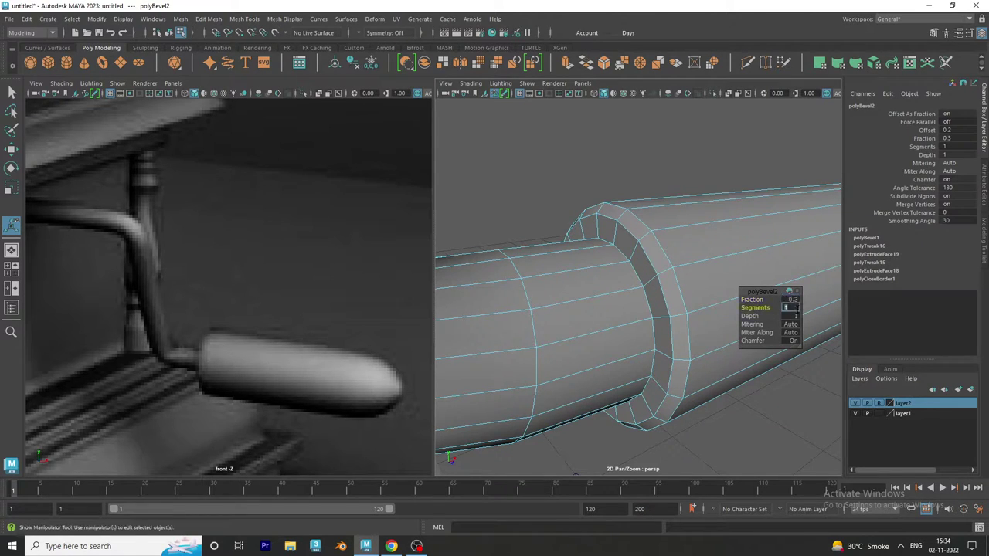
pyautogui.write('3')
pyautogui.press('Return')
pyautogui.moveTo(671, 260)
pyautogui.keyDown('alt'); pyautogui.mouseDown()
pyautogui.moveTo(566, 265)
pyautogui.moveTo(592, 287)
pyautogui.mouseUp(); pyautogui.keyUp('alt')
pyautogui.rightClick(592, 287)
pyautogui.click(794, 319)
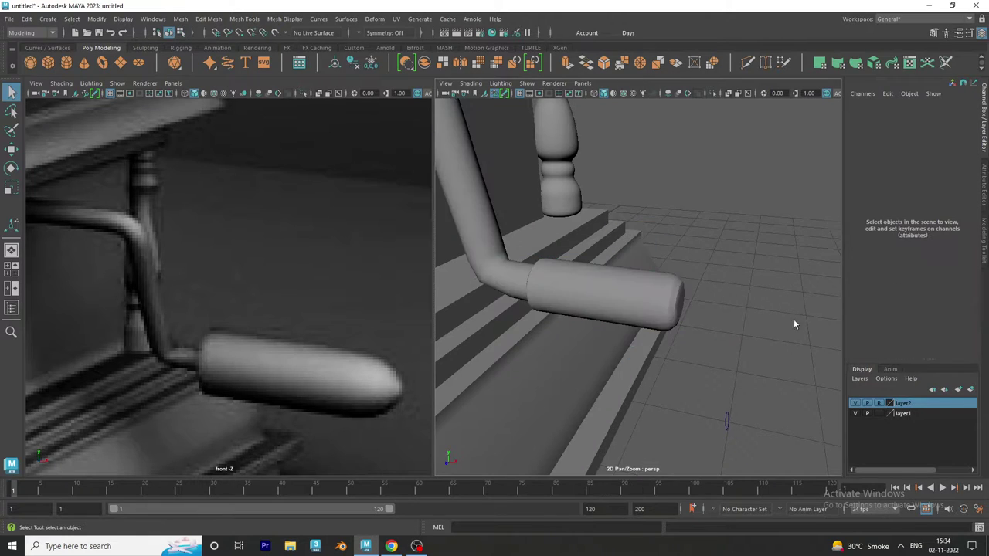
pyautogui.keyDown('alt'); pyautogui.moveTo(794, 319); pyautogui.dragTo(722, 304, button='middle'); pyautogui.keyUp('alt')
pyautogui.scroll(-3, 723, 304)
pyautogui.keyDown('alt'); pyautogui.moveTo(614, 309); pyautogui.dragTo(685, 327); pyautogui.keyUp('alt')
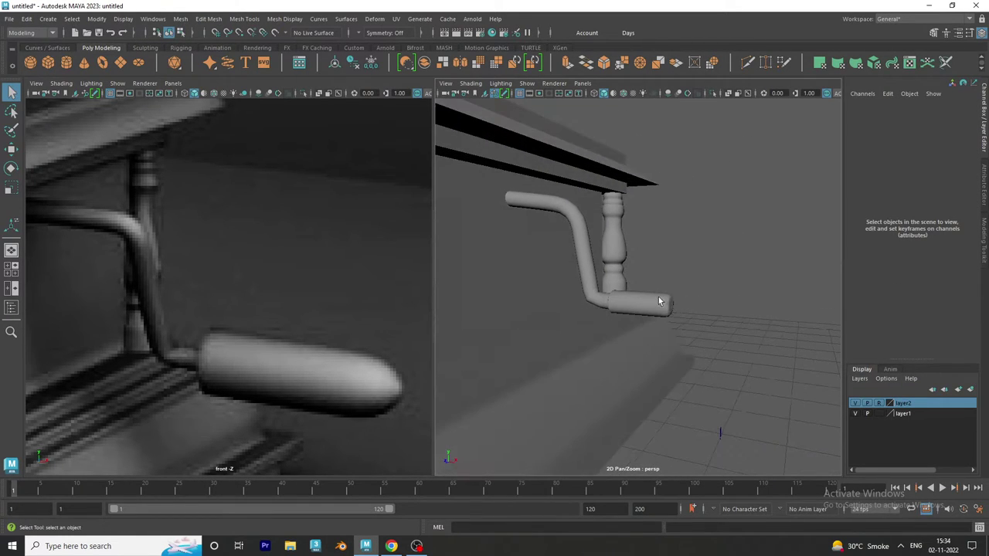
pyautogui.click(661, 301)
pyautogui.click(698, 233)
pyautogui.moveTo(698, 232)
pyautogui.keyDown('alt'); pyautogui.mouseDown()
pyautogui.moveTo(682, 280)
pyautogui.moveTo(646, 304)
pyautogui.moveTo(691, 314)
pyautogui.moveTo(569, 336)
pyautogui.mouseUp(); pyautogui.keyUp('alt')
pyautogui.moveTo(628, 285)
pyautogui.keyDown('alt'); pyautogui.mouseDown()
pyautogui.moveTo(654, 311)
pyautogui.moveTo(638, 316)
pyautogui.mouseUp(); pyautogui.keyUp('alt')
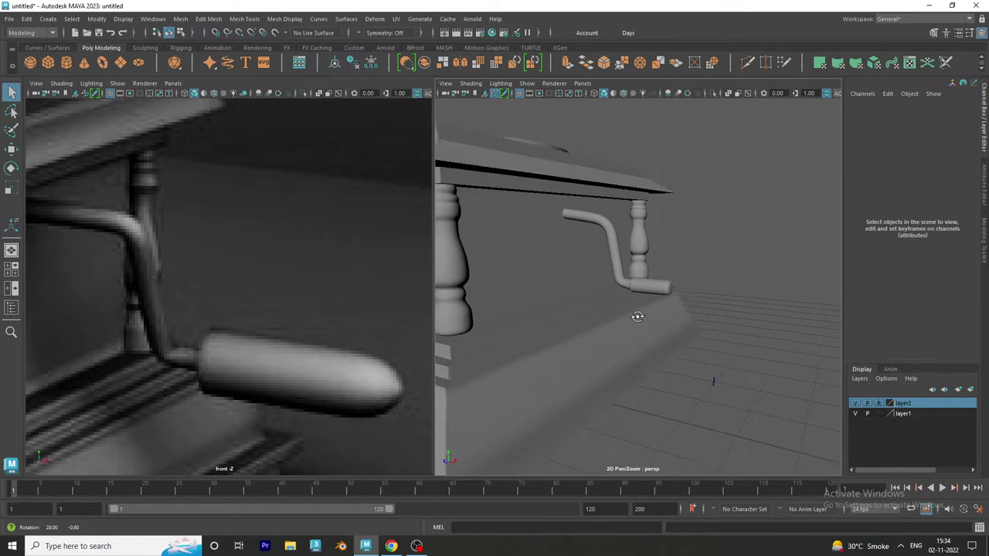
pyautogui.keyDown('alt'); pyautogui.moveTo(615, 283); pyautogui.dragTo(751, 364, button='right'); pyautogui.keyUp('alt')
pyautogui.moveTo(619, 301)
pyautogui.keyDown('alt'); pyautogui.mouseDown()
pyautogui.moveTo(652, 298)
pyautogui.moveTo(466, 288)
pyautogui.moveTo(713, 342)
pyautogui.mouseUp(); pyautogui.keyUp('alt')
pyautogui.click(652, 298)
pyautogui.scroll(-5, 713, 342)
pyautogui.keyDown('alt'); pyautogui.moveTo(507, 246); pyautogui.dragTo(626, 289); pyautogui.keyUp('alt')
pyautogui.click(808, 398)
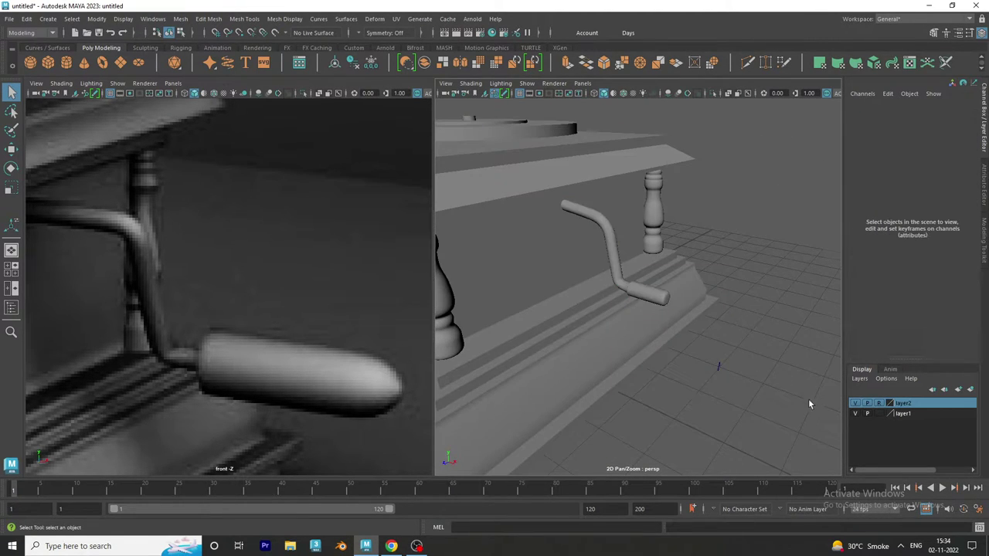
pyautogui.scroll(-5, 687, 355)
pyautogui.moveTo(687, 355)
pyautogui.keyDown('alt'); pyautogui.mouseDown()
pyautogui.moveTo(693, 333)
pyautogui.moveTo(632, 367)
pyautogui.moveTo(693, 309)
pyautogui.moveTo(704, 311)
pyautogui.mouseUp(); pyautogui.keyUp('alt')
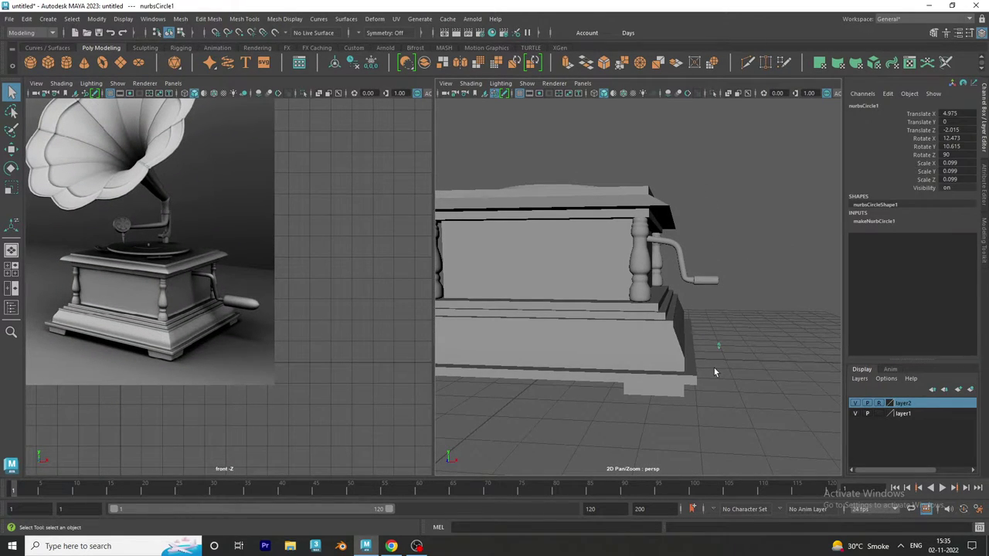
pyautogui.moveTo(714, 369)
pyautogui.keyDown('alt'); pyautogui.mouseDown()
pyautogui.moveTo(719, 394)
pyautogui.moveTo(711, 389)
pyautogui.moveTo(722, 402)
pyautogui.mouseUp(); pyautogui.keyUp('alt')
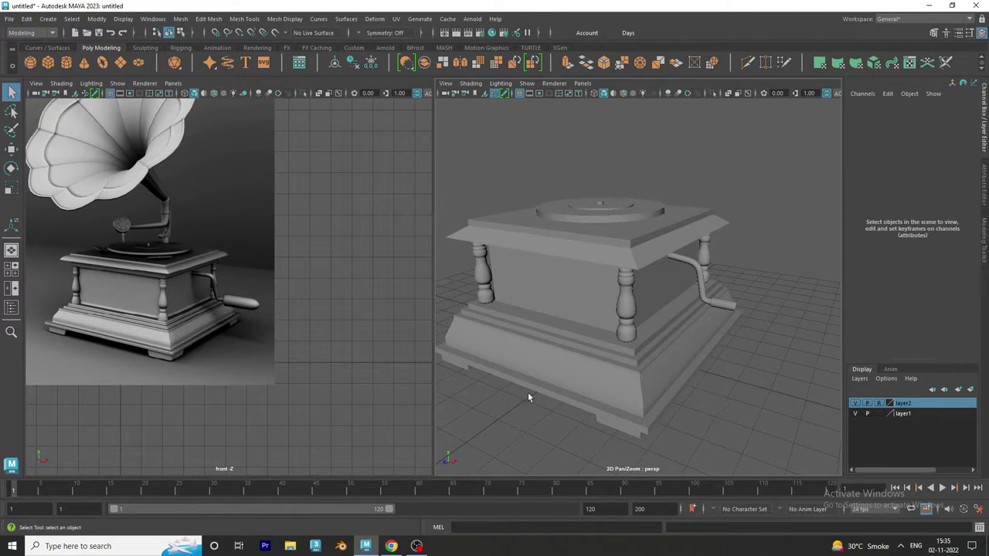
pyautogui.moveTo(186, 334)
pyautogui.keyDown('alt'); pyautogui.mouseDown(button='right')
pyautogui.moveTo(255, 391)
pyautogui.moveTo(260, 364)
pyautogui.mouseUp(button='right'); pyautogui.keyUp('alt')
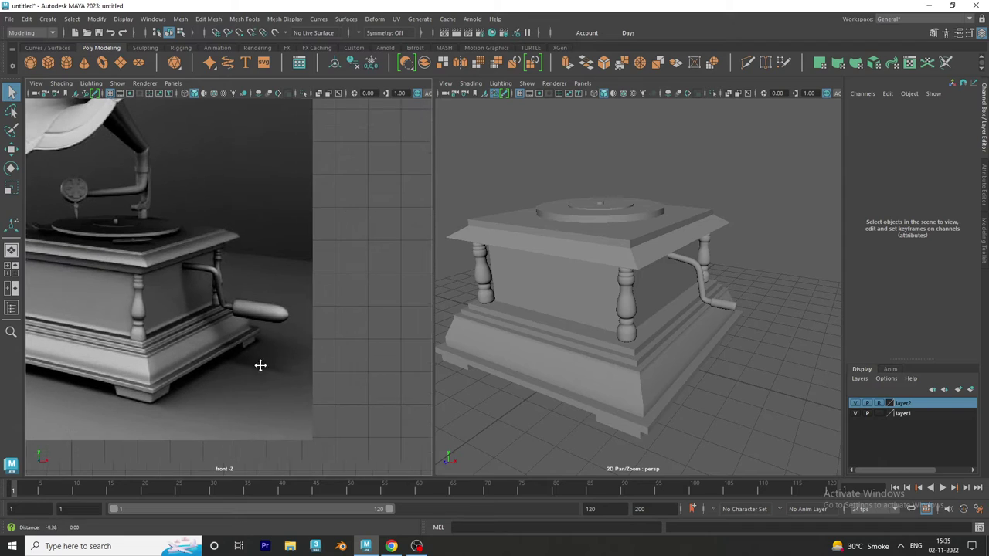
pyautogui.moveTo(555, 297)
pyautogui.keyDown('alt'); pyautogui.mouseDown(button='middle')
pyautogui.moveTo(615, 274)
pyautogui.moveTo(621, 331)
pyautogui.mouseUp(button='middle'); pyautogui.keyUp('alt')
pyautogui.keyDown('alt'); pyautogui.moveTo(621, 332); pyautogui.dragTo(682, 381, button='right'); pyautogui.keyUp('alt')
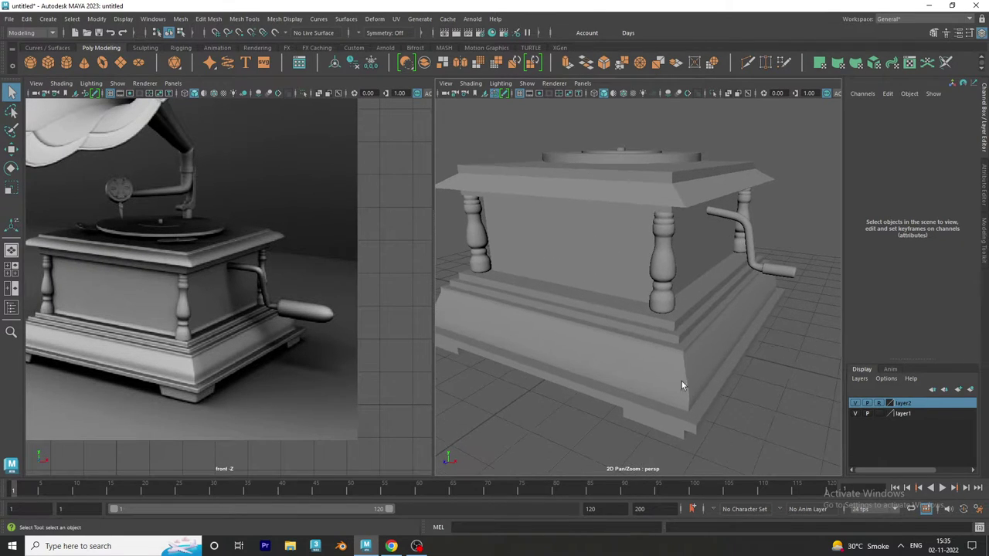
pyautogui.click(675, 406)
pyautogui.keyDown('alt'); pyautogui.moveTo(676, 406); pyautogui.dragTo(665, 370, button='middle'); pyautogui.keyUp('alt')
pyautogui.keyDown('alt'); pyautogui.moveTo(664, 368); pyautogui.dragTo(652, 371); pyautogui.keyUp('alt')
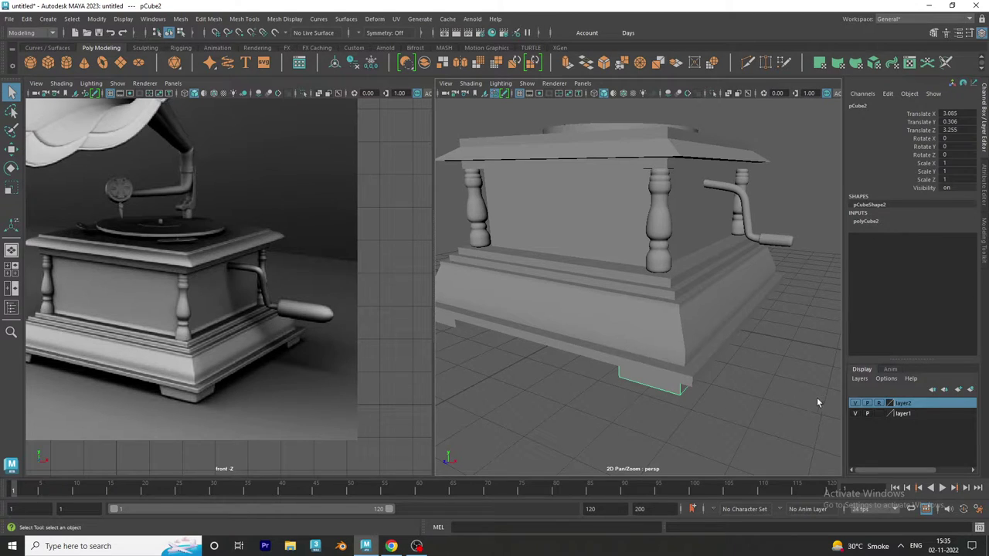
# - Select the pCube1 base, switch to edge mode and pick an edge on its lower step
pyautogui.click(548, 322)
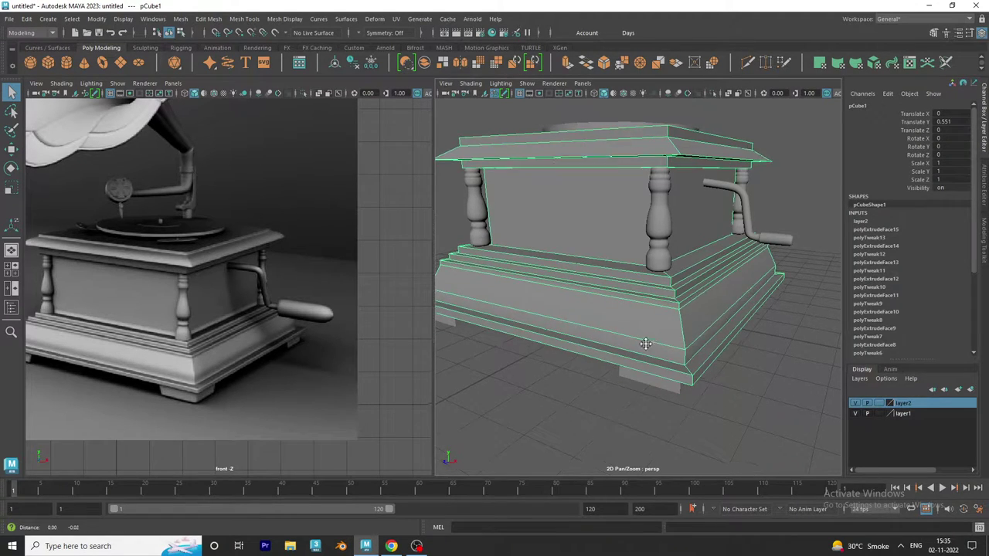
pyautogui.moveTo(645, 342)
pyautogui.keyDown('alt'); pyautogui.mouseDown(button='right')
pyautogui.moveTo(634, 376)
pyautogui.moveTo(673, 368)
pyautogui.mouseUp(button='right'); pyautogui.keyUp('alt')
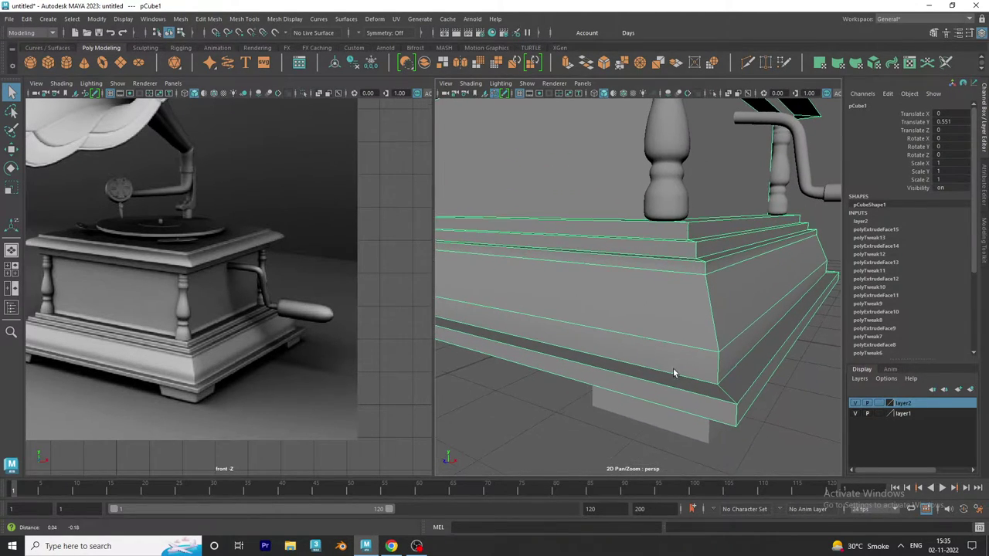
pyautogui.moveTo(651, 384)
pyautogui.keyDown('alt'); pyautogui.mouseDown()
pyautogui.moveTo(607, 381)
pyautogui.moveTo(636, 337)
pyautogui.mouseUp(); pyautogui.keyUp('alt')
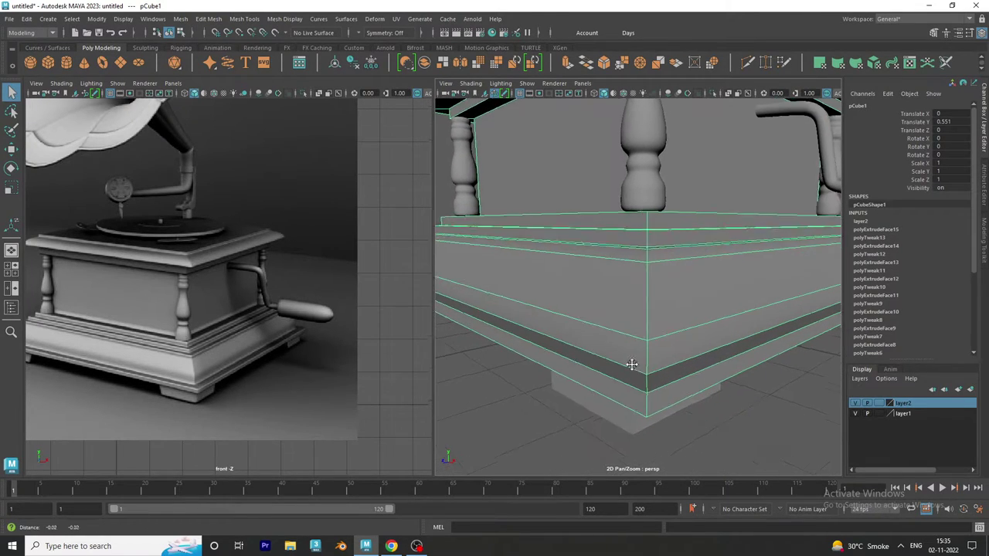
pyautogui.moveTo(636, 332); pyautogui.dragTo(636, 217, button='right')
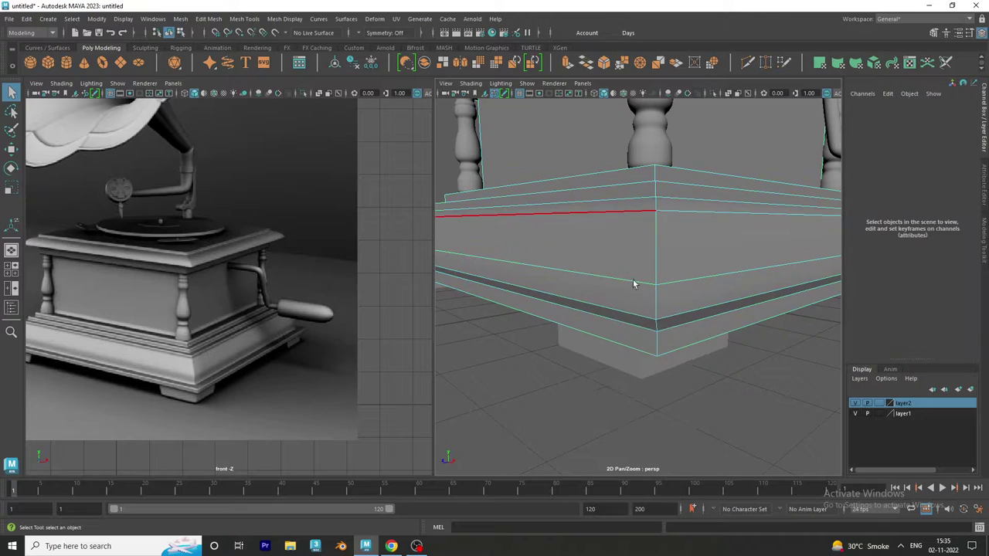
pyautogui.click(633, 349)
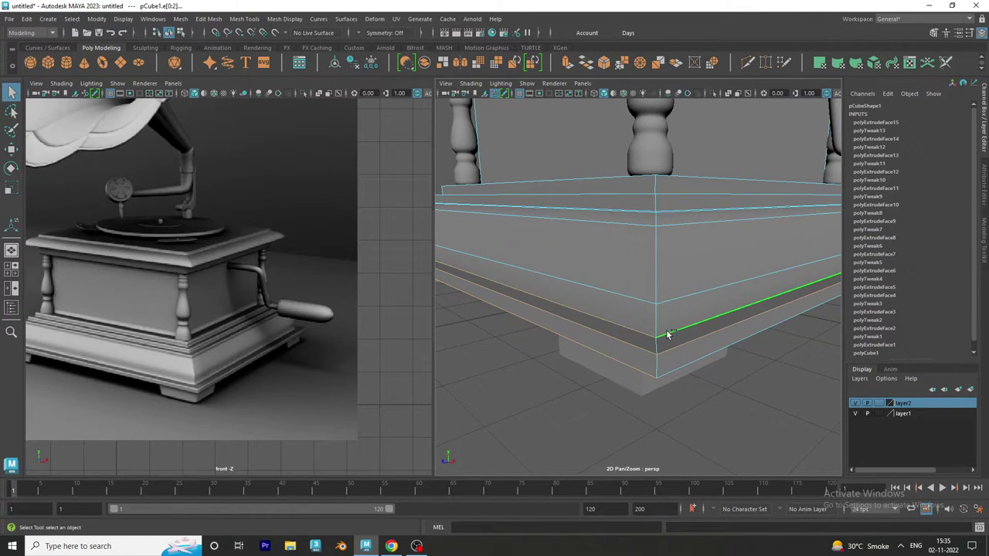
# - Orbit beneath and around the base to check the lower step edges, then frame the corner
pyautogui.scroll(2, 661, 336)
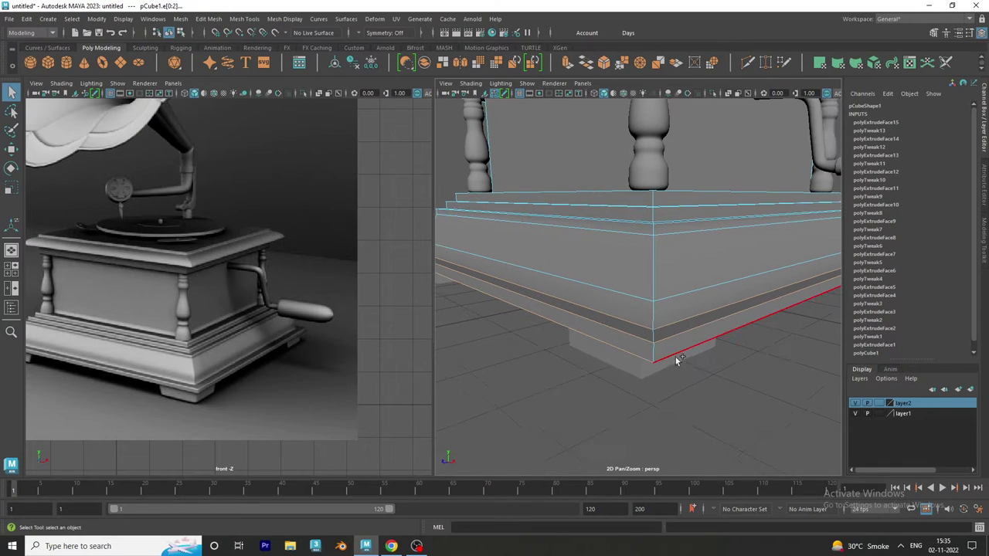
pyautogui.keyDown('alt'); pyautogui.moveTo(695, 368); pyautogui.dragTo(695, 359); pyautogui.keyUp('alt')
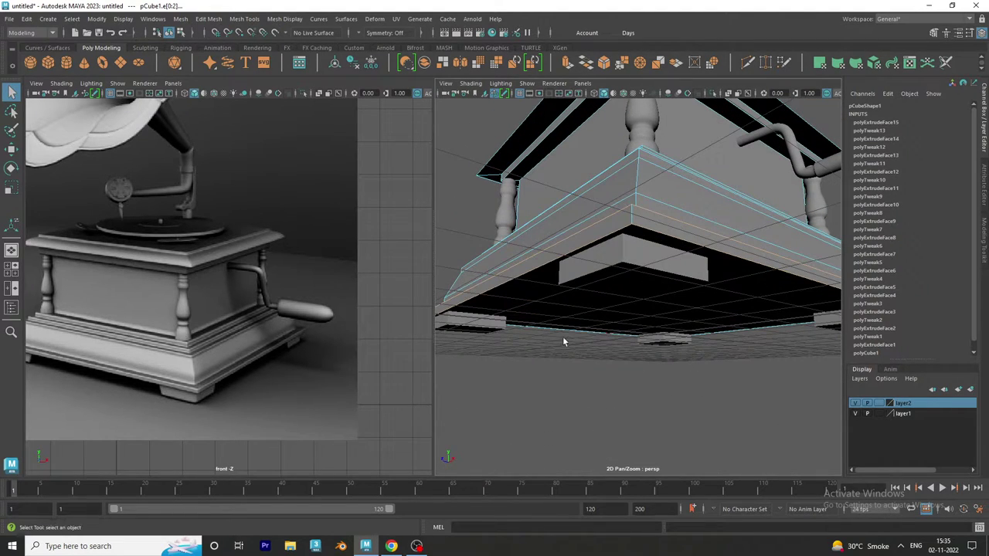
pyautogui.moveTo(757, 329)
pyautogui.keyDown('alt'); pyautogui.mouseDown()
pyautogui.moveTo(724, 349)
pyautogui.moveTo(750, 375)
pyautogui.moveTo(585, 265)
pyautogui.moveTo(645, 321)
pyautogui.moveTo(658, 364)
pyautogui.moveTo(691, 363)
pyautogui.moveTo(627, 370)
pyautogui.moveTo(873, 362)
pyautogui.moveTo(867, 353)
pyautogui.moveTo(732, 356)
pyautogui.moveTo(601, 329)
pyautogui.moveTo(599, 340)
pyautogui.moveTo(726, 336)
pyautogui.moveTo(613, 340)
pyautogui.moveTo(598, 323)
pyautogui.mouseUp(); pyautogui.keyUp('alt')
pyautogui.keyDown('alt'); pyautogui.moveTo(598, 323); pyautogui.dragTo(647, 364, button='right'); pyautogui.keyUp('alt')
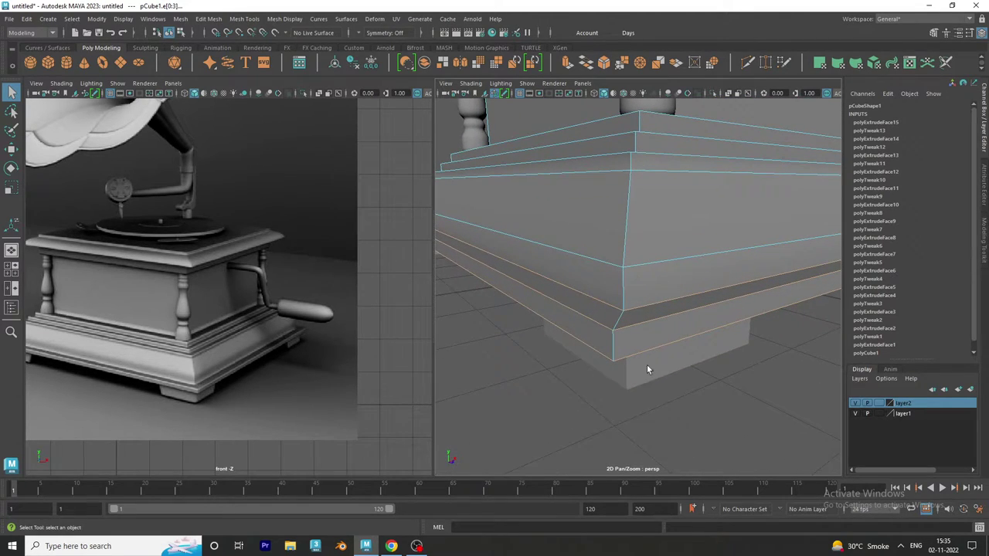
# - Bevel the lower step edges with chamfer off, at an initial fraction of 0.2
pyautogui.click(209, 19)
pyautogui.click(218, 59)
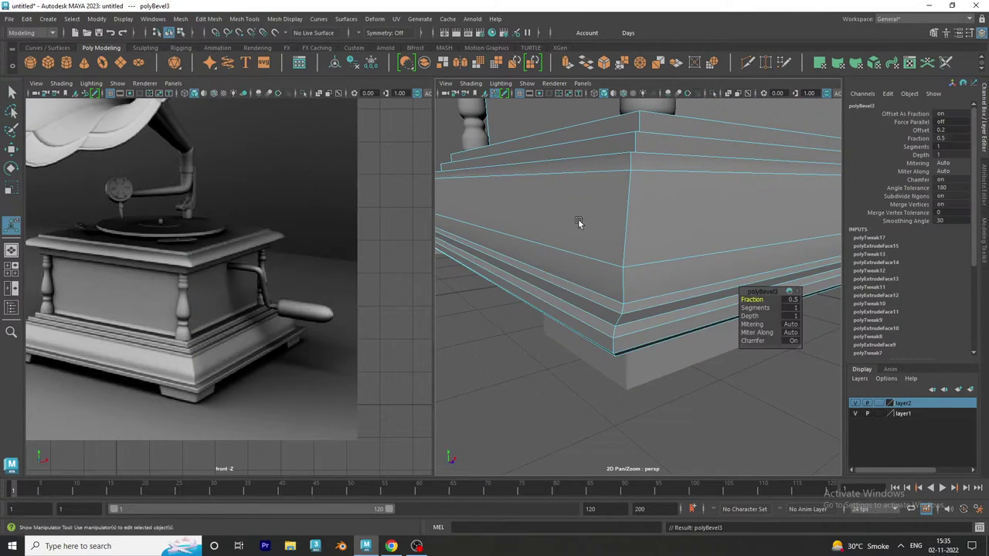
pyautogui.keyDown('alt'); pyautogui.moveTo(578, 219); pyautogui.dragTo(722, 260); pyautogui.keyUp('alt')
pyautogui.click(793, 342)
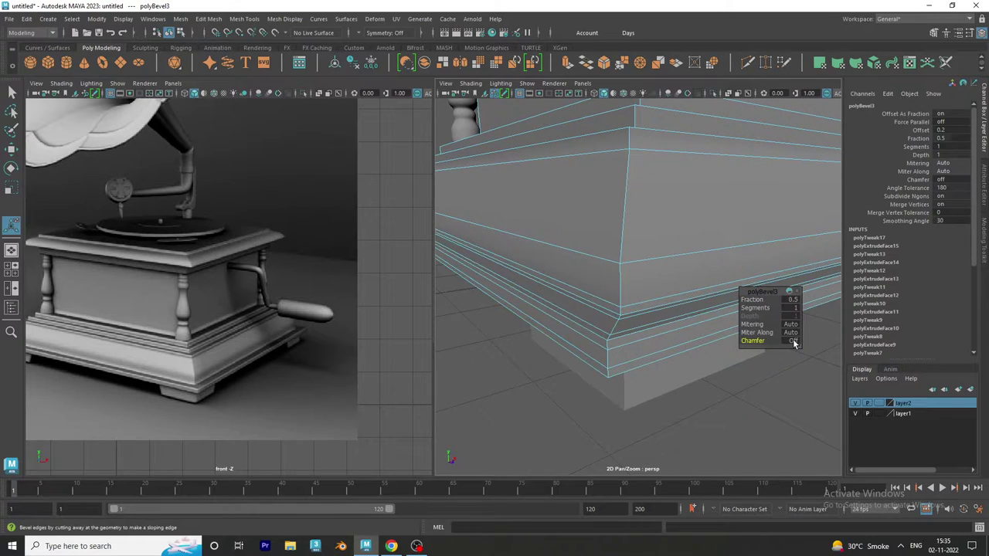
pyautogui.keyDown('alt'); pyautogui.moveTo(672, 333); pyautogui.dragTo(726, 325); pyautogui.keyUp('alt')
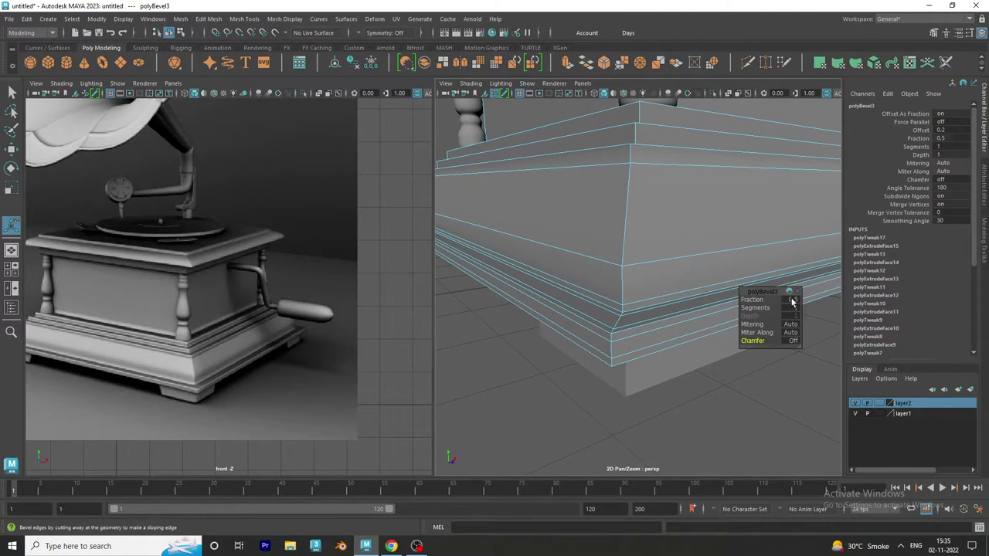
pyautogui.write('0.2')
pyautogui.press('Return')
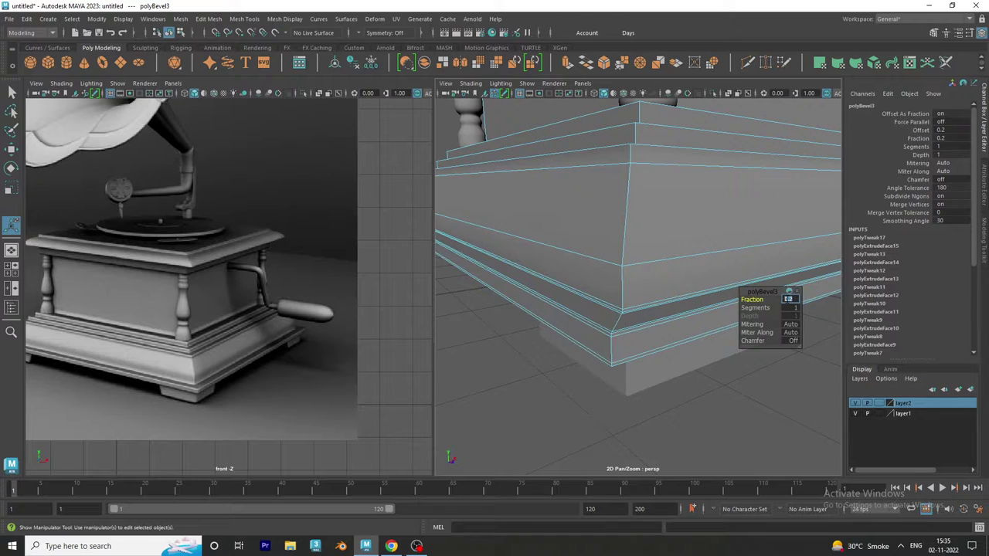
# - Refine the bevel fraction through 0.1 and 0.02, settling on 0.05
pyautogui.scroll(2, 695, 332)
pyautogui.scroll(2, 658, 375)
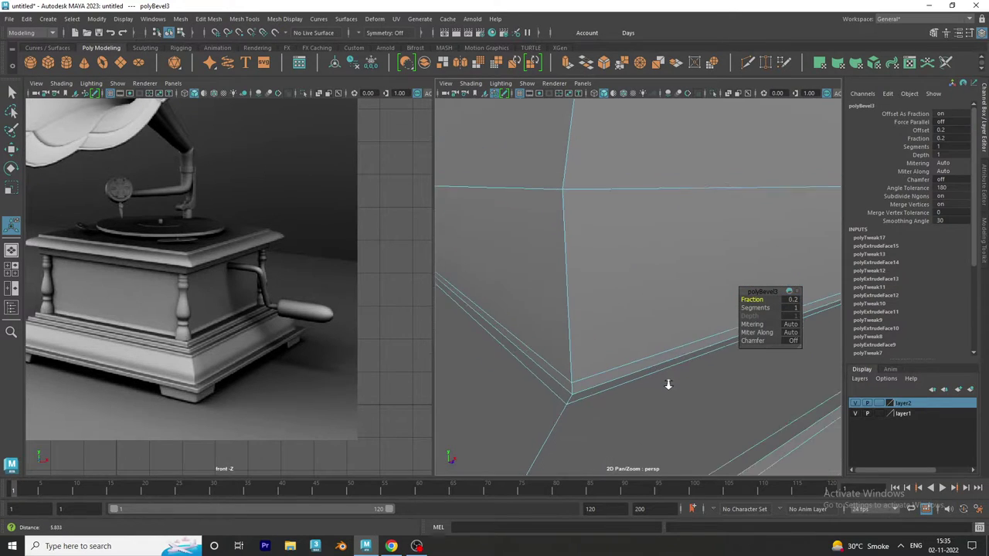
pyautogui.scroll(2, 667, 386)
pyautogui.scroll(2, 663, 360)
pyautogui.scroll(2, 673, 343)
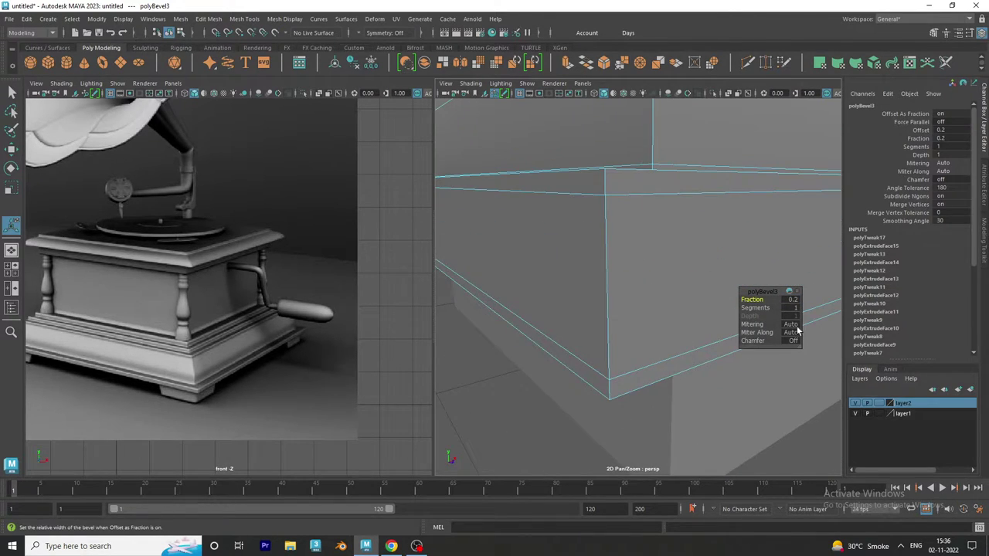
pyautogui.write('1')
pyautogui.press('Return')
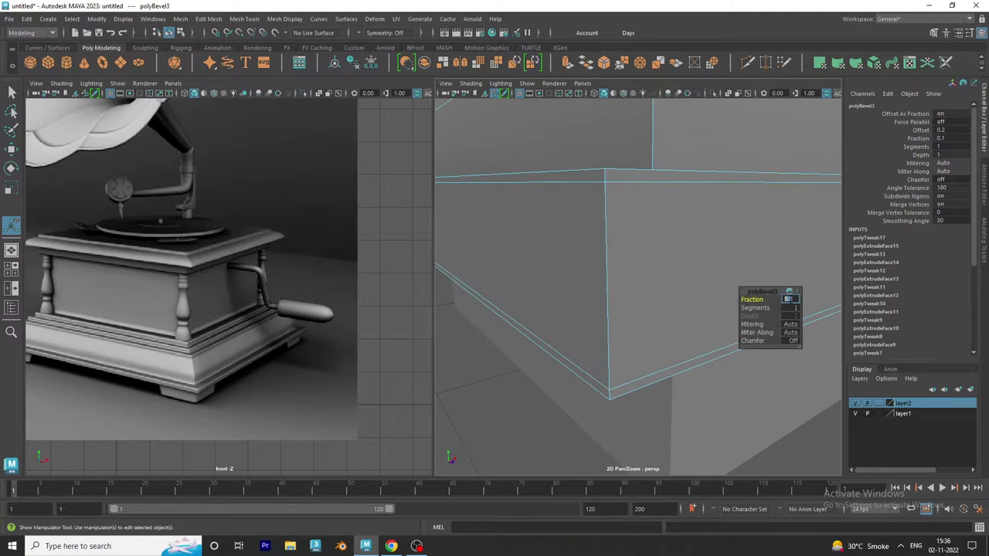
pyautogui.keyDown('alt'); pyautogui.moveTo(766, 298); pyautogui.dragTo(694, 291); pyautogui.keyUp('alt')
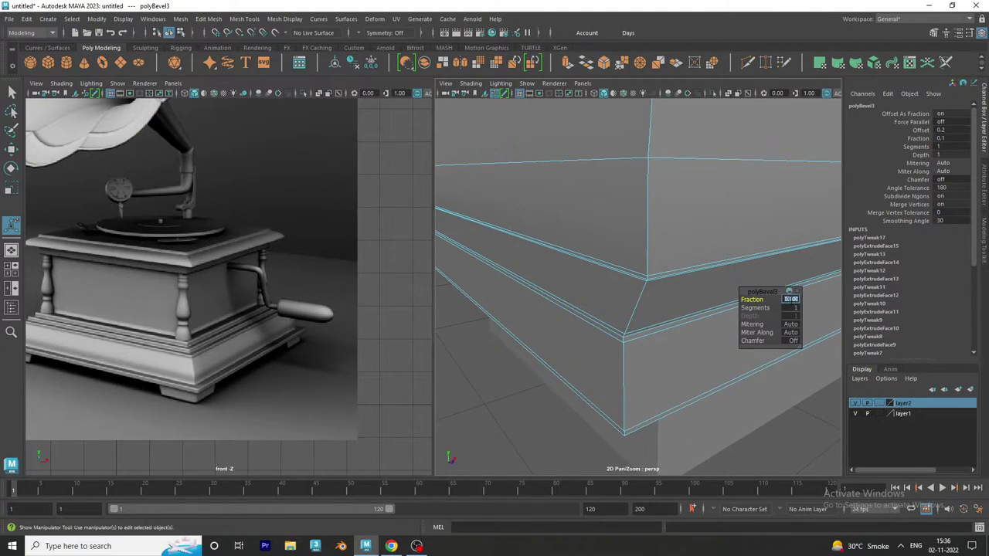
pyautogui.write('2')
pyautogui.press('Return')
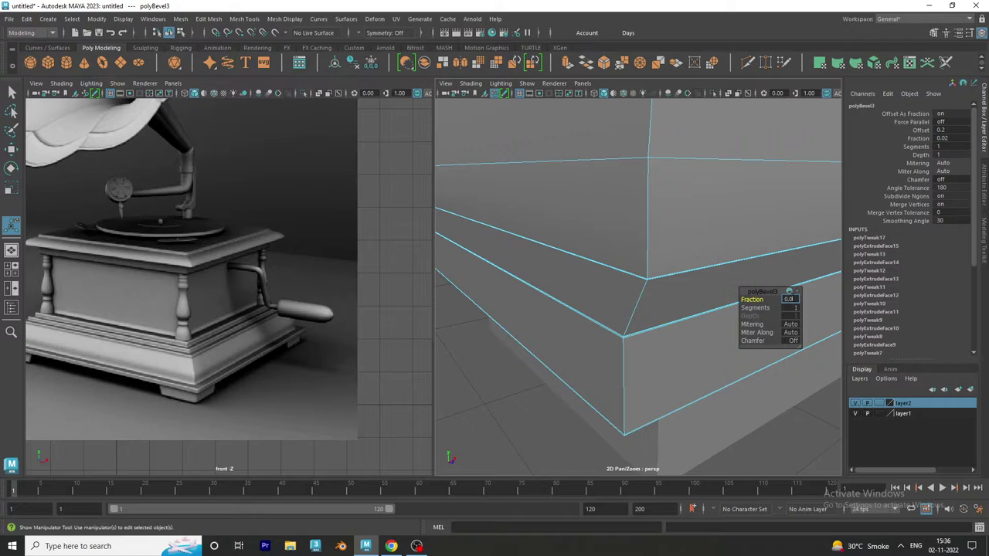
pyautogui.write('5')
pyautogui.press('Return')
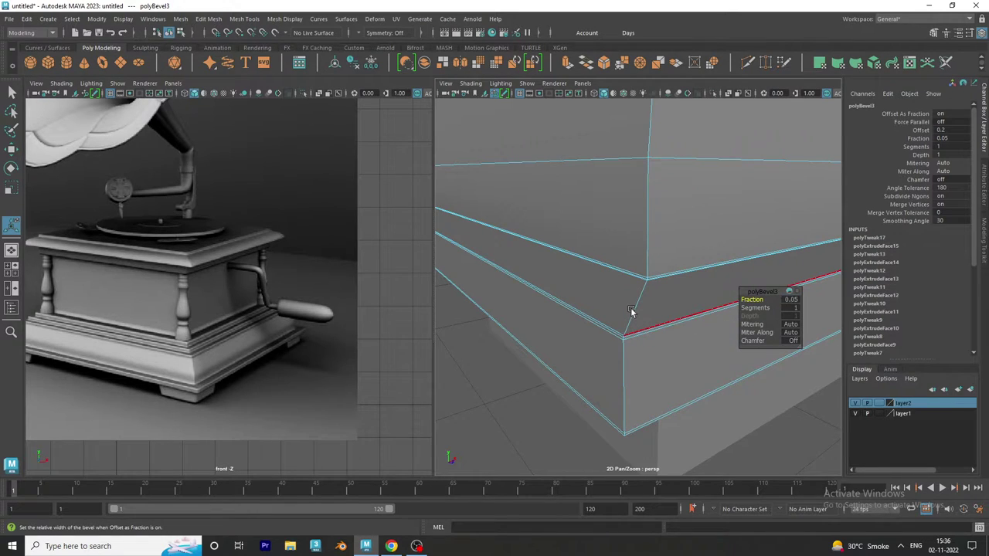
pyautogui.scroll(-2, 630, 310)
pyautogui.scroll(-2, 653, 321)
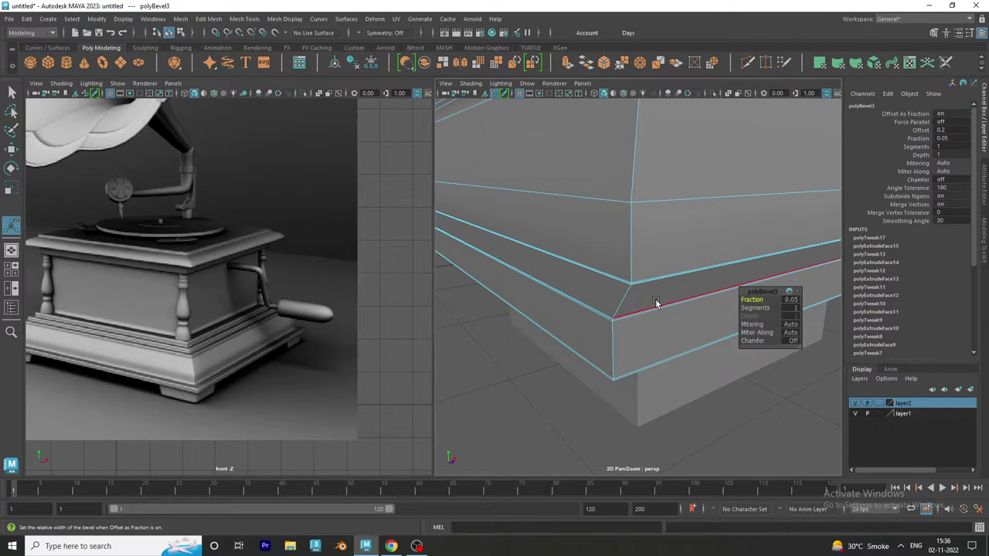
# - Return the base to object mode and zoom in on the bevelled corner
pyautogui.moveTo(656, 249); pyautogui.dragTo(695, 265, button='right')
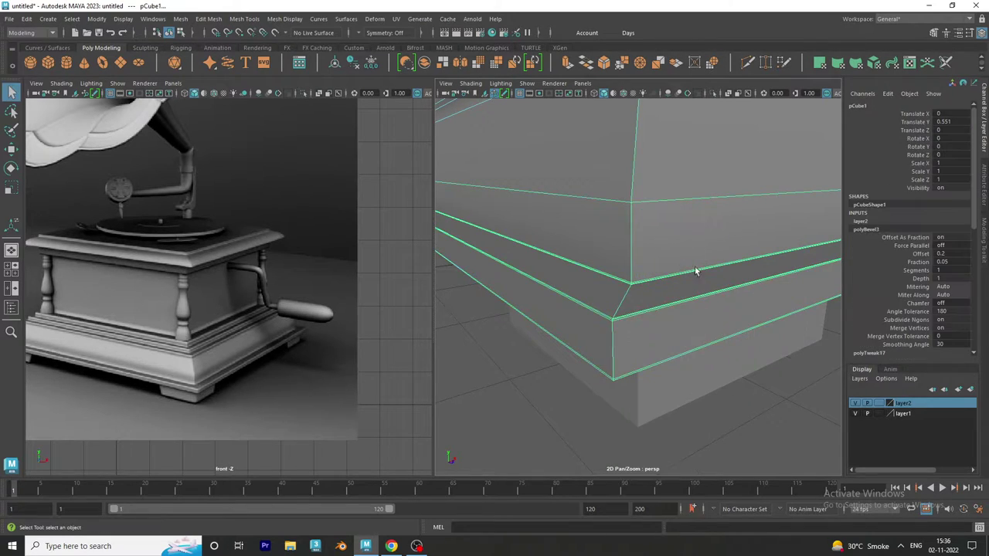
pyautogui.keyDown('alt'); pyautogui.moveTo(760, 440); pyautogui.dragTo(618, 334); pyautogui.keyUp('alt')
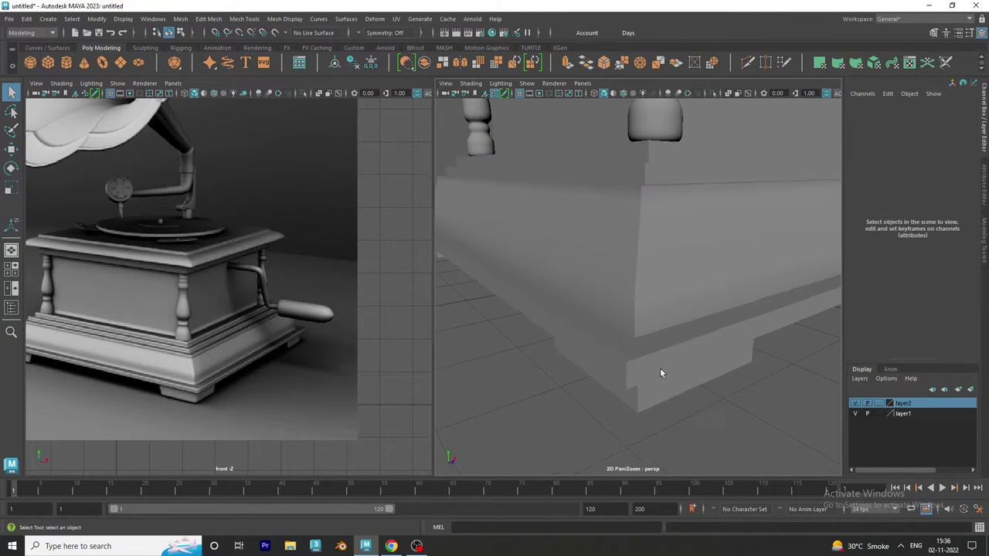
pyautogui.scroll(2, 618, 334)
pyautogui.scroll(2, 631, 349)
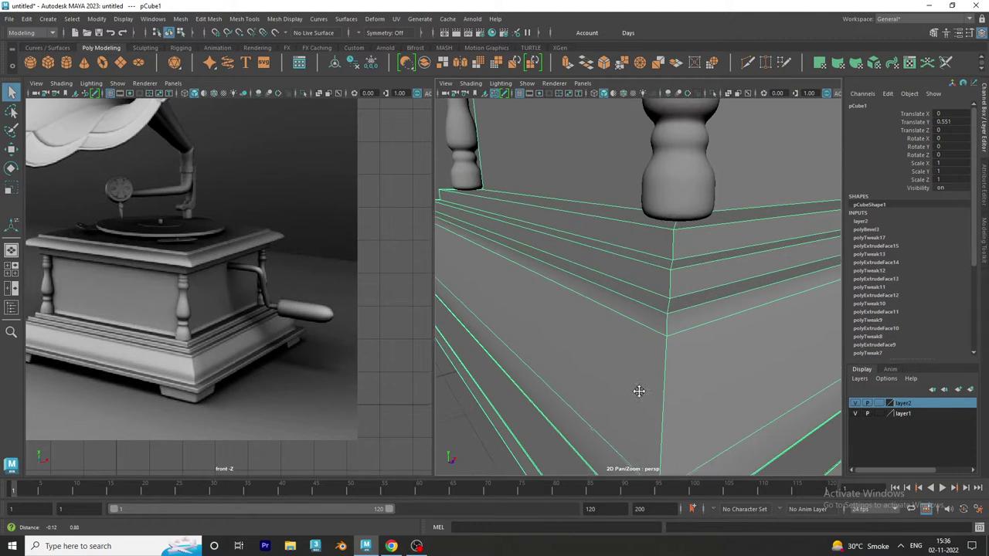
pyautogui.scroll(2, 639, 391)
pyautogui.keyDown('alt'); pyautogui.moveTo(634, 349); pyautogui.dragTo(672, 328, button='middle'); pyautogui.keyUp('alt')
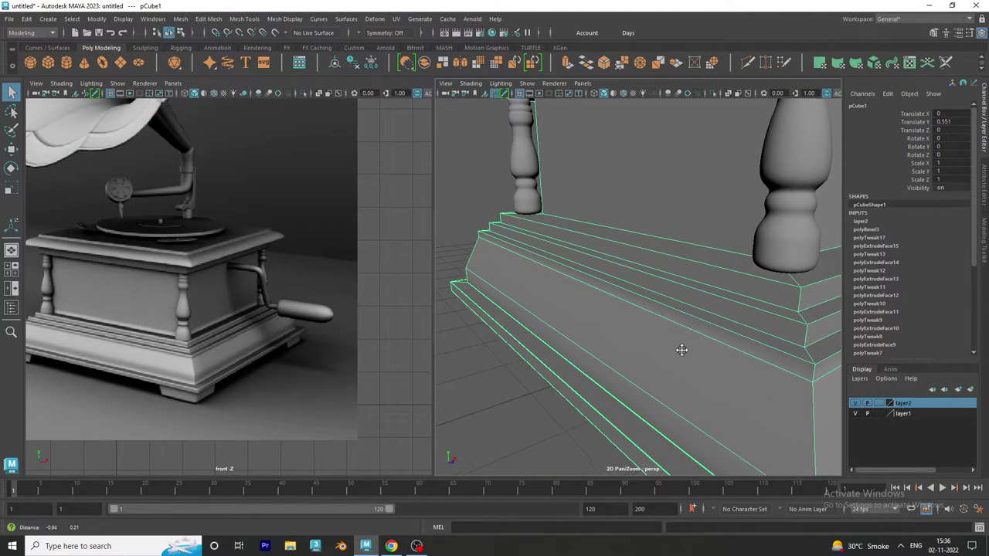
pyautogui.keyDown('alt'); pyautogui.moveTo(672, 327); pyautogui.dragTo(692, 325); pyautogui.keyUp('alt')
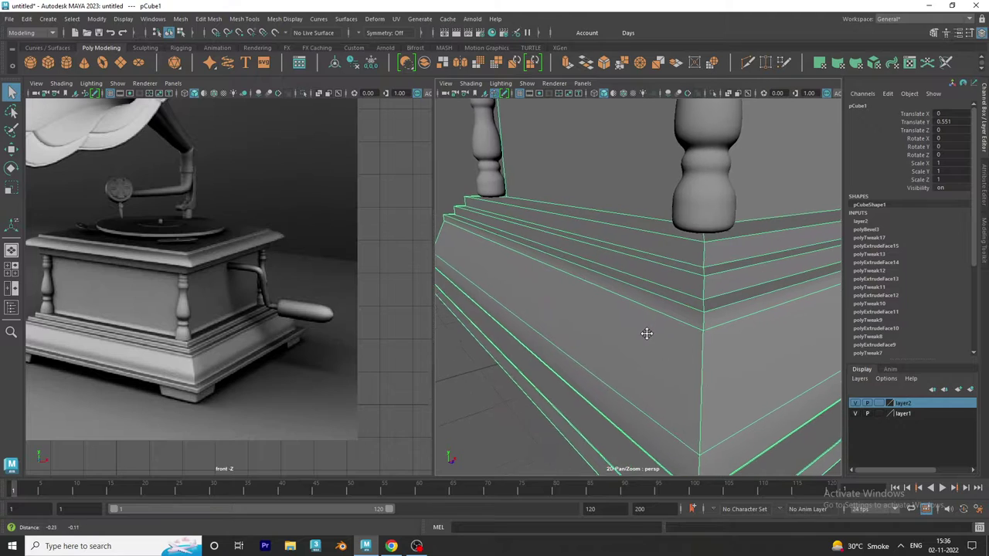
# - Switch the base to edge mode and select the upper step's edges
pyautogui.rightClick(693, 325)
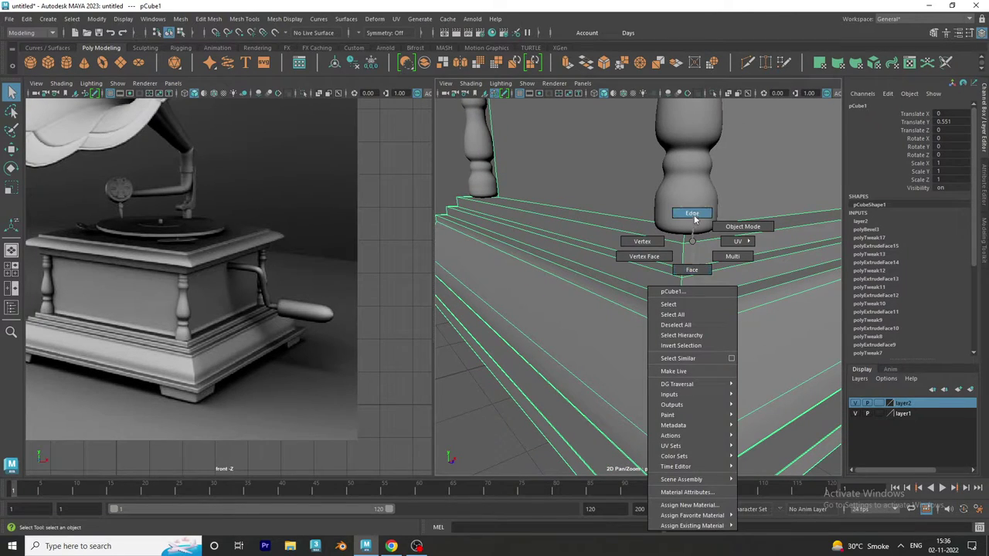
pyautogui.click(693, 218)
pyautogui.click(690, 311)
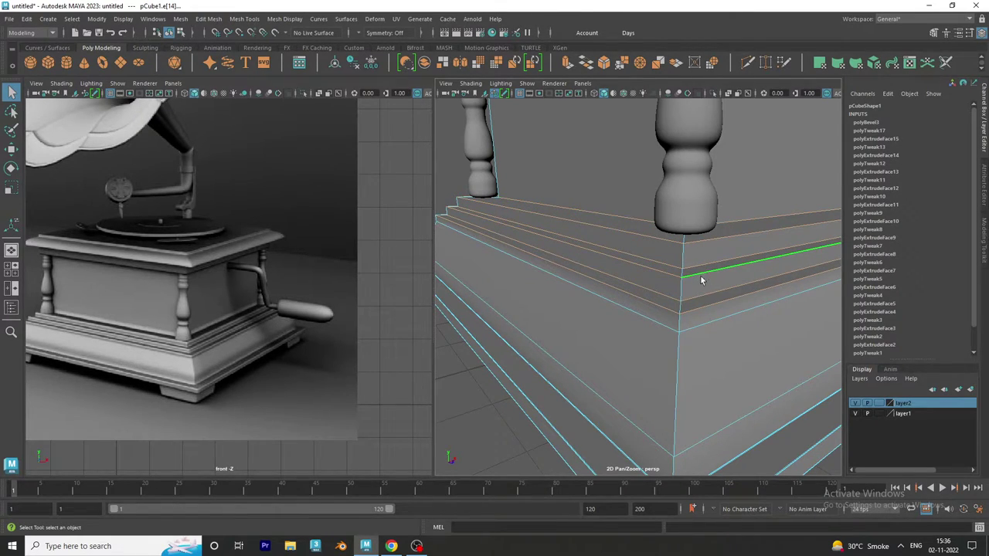
pyautogui.moveTo(712, 296)
pyautogui.keyDown('alt'); pyautogui.mouseDown()
pyautogui.moveTo(678, 290)
pyautogui.moveTo(718, 283)
pyautogui.mouseUp(); pyautogui.keyUp('alt')
pyautogui.scroll(3, 711, 286)
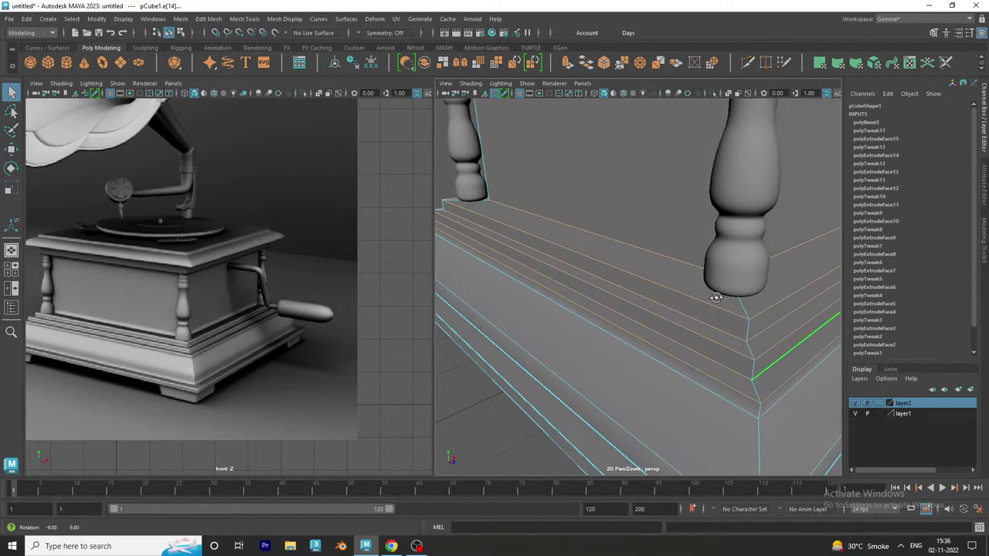
pyautogui.keyDown('alt'); pyautogui.moveTo(733, 311); pyautogui.dragTo(705, 294, button='middle'); pyautogui.keyUp('alt')
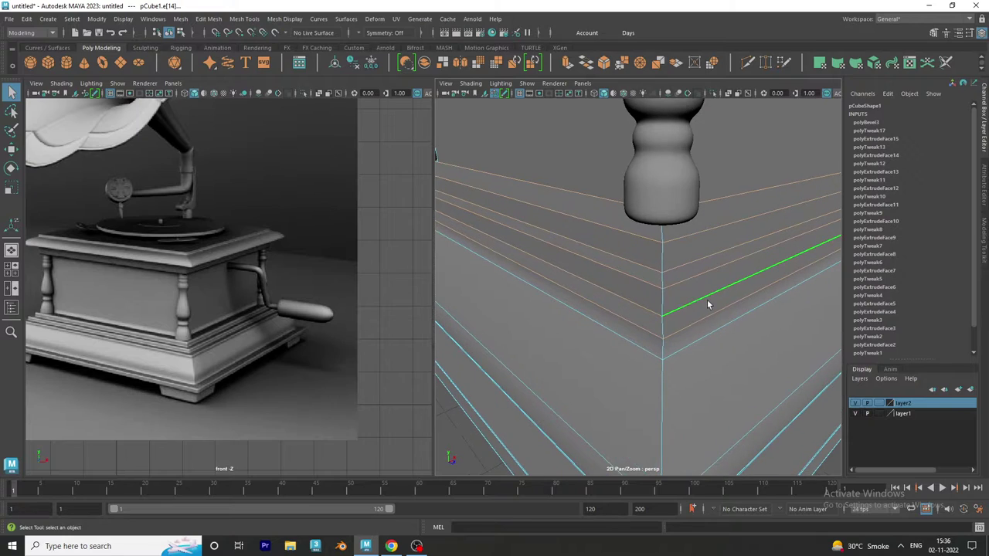
# - Bevel the selected tier edges (polyBevel4) with 2 segments, settling on fraction 0.05 after trying 0.02
pyautogui.hotkey('ctrl', 'b')
pyautogui.write('3')
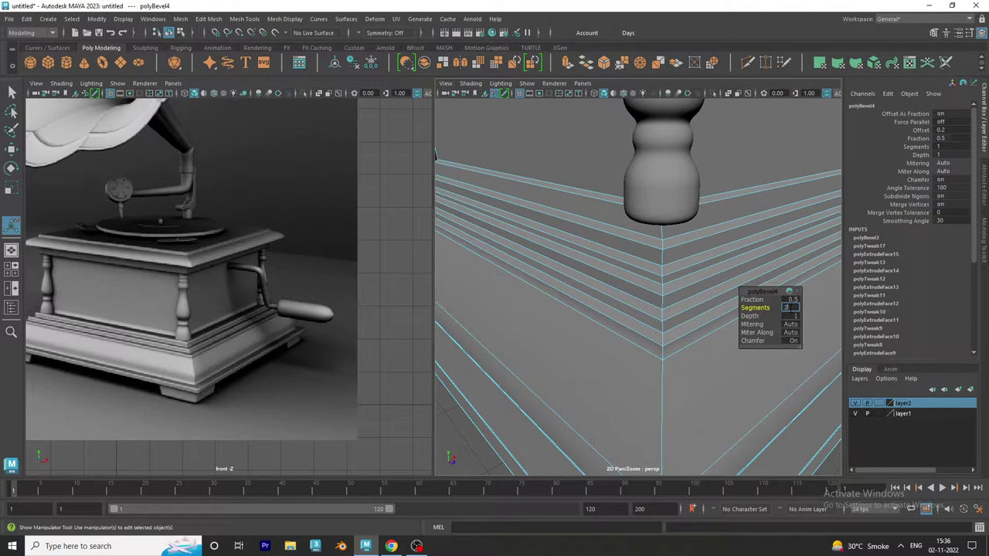
pyautogui.press('Return')
pyautogui.keyDown('alt'); pyautogui.moveTo(688, 325); pyautogui.dragTo(666, 317); pyautogui.keyUp('alt')
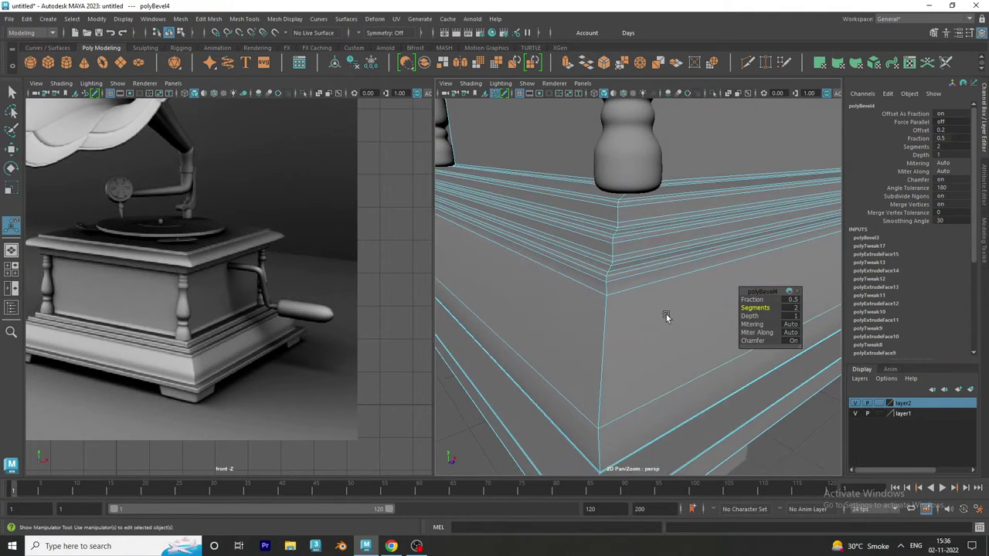
pyautogui.scroll(3, 667, 317)
pyautogui.keyDown('alt'); pyautogui.moveTo(672, 312); pyautogui.dragTo(680, 329, button='middle'); pyautogui.keyUp('alt')
pyautogui.click(792, 299)
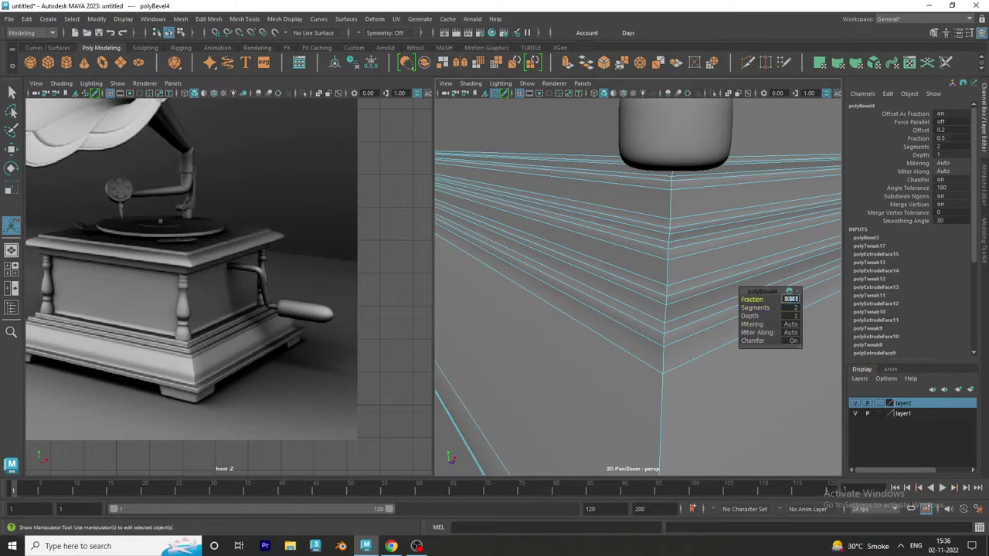
pyautogui.write('2')
pyautogui.press('Return')
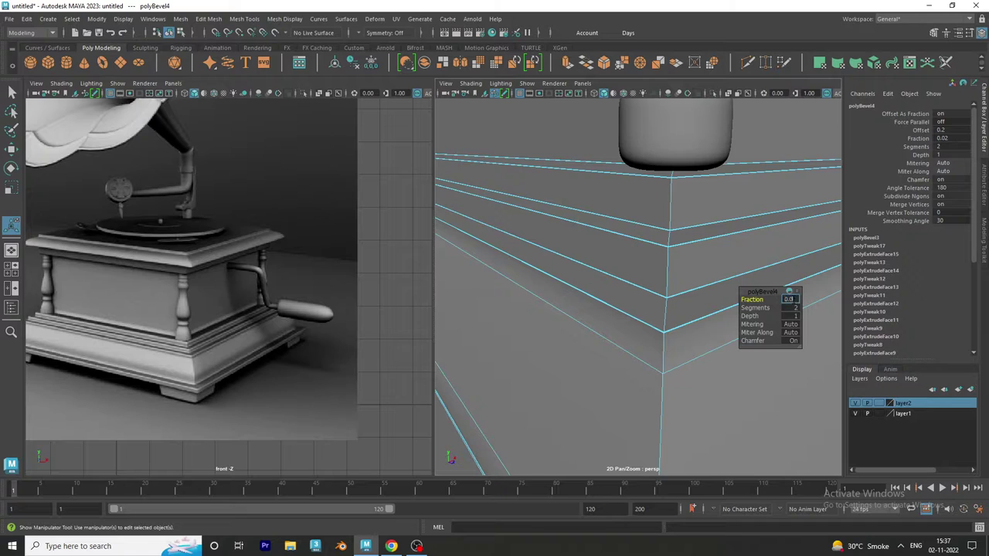
pyautogui.write('5')
pyautogui.press('Return')
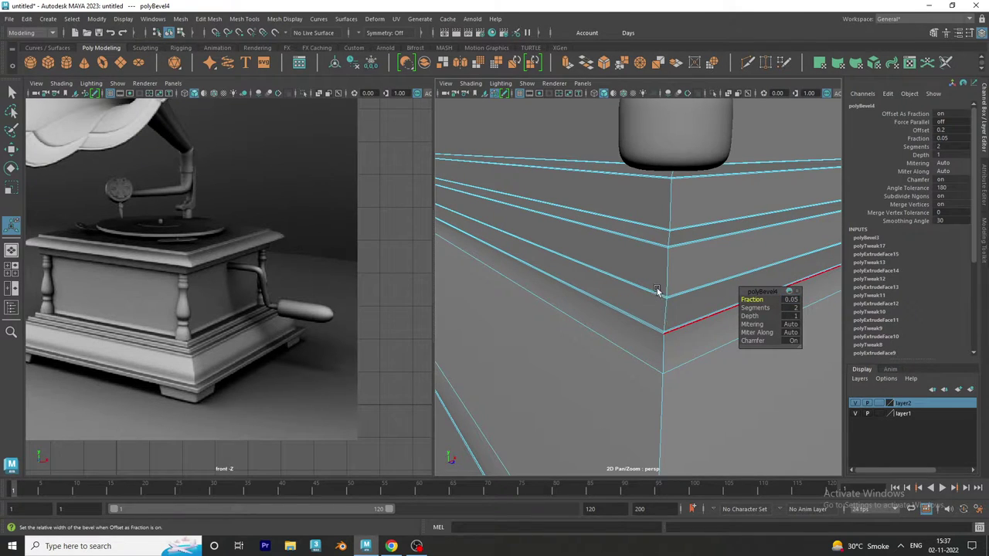
pyautogui.keyDown('alt'); pyautogui.moveTo(657, 291); pyautogui.dragTo(638, 269); pyautogui.keyUp('alt')
# - Deselect the bevelled base and move the view up the leg to the top board
pyautogui.rightClick(638, 268)
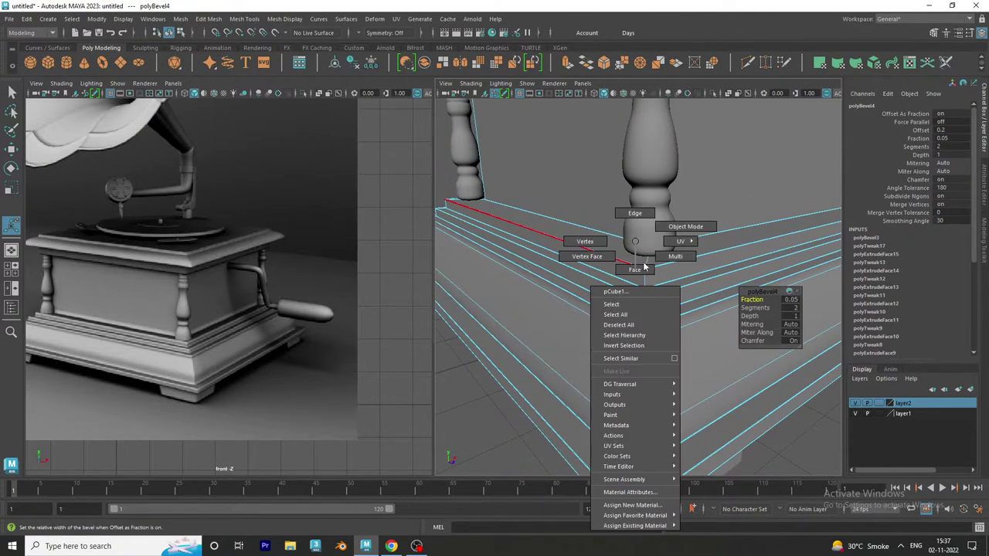
pyautogui.click(800, 439)
pyautogui.keyDown('alt'); pyautogui.moveTo(800, 440); pyautogui.dragTo(642, 311); pyautogui.keyUp('alt')
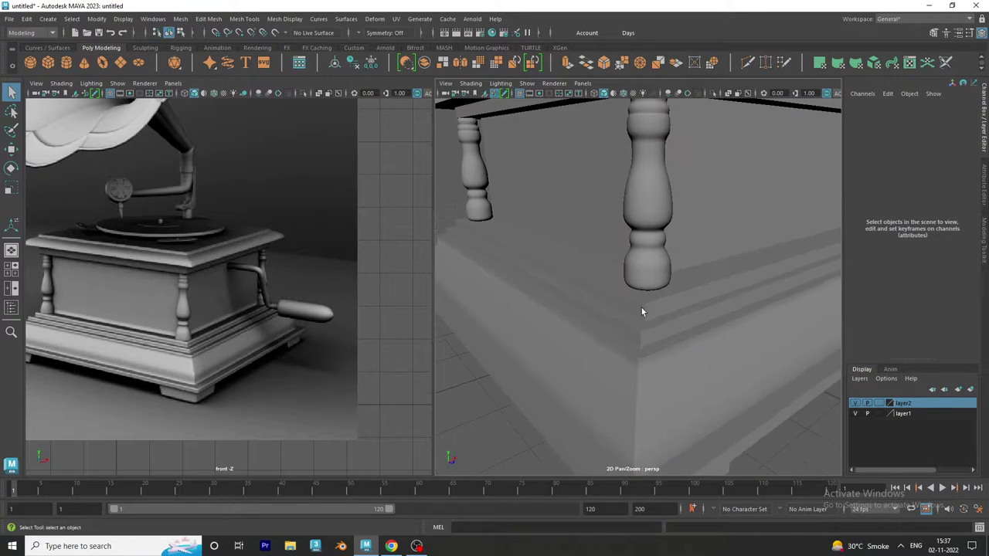
pyautogui.keyDown('alt'); pyautogui.moveTo(641, 313); pyautogui.dragTo(678, 343, button='right'); pyautogui.keyUp('alt')
pyautogui.keyDown('alt'); pyautogui.moveTo(666, 342); pyautogui.dragTo(659, 319, button='middle'); pyautogui.keyUp('alt')
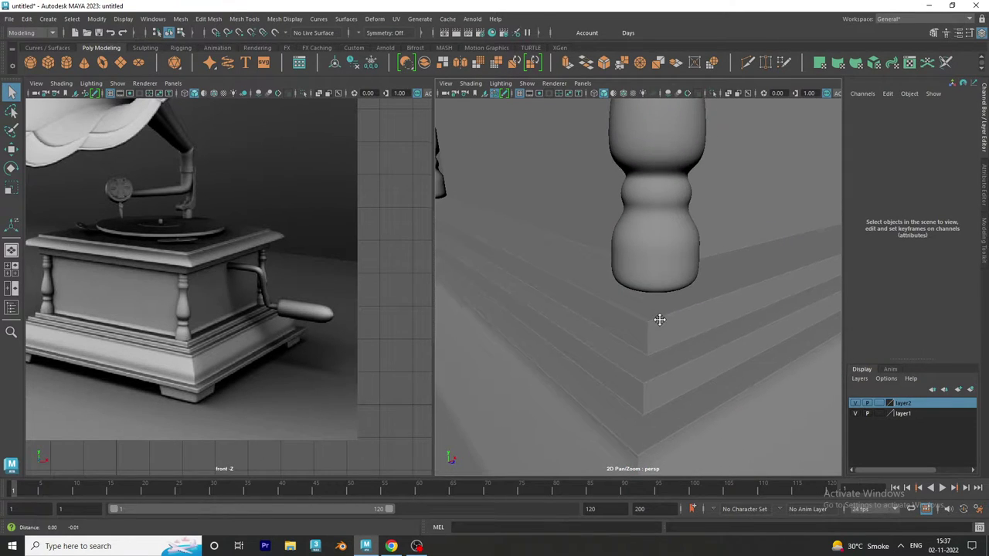
pyautogui.moveTo(659, 319)
pyautogui.keyDown('alt'); pyautogui.mouseDown()
pyautogui.moveTo(647, 279)
pyautogui.moveTo(697, 297)
pyautogui.moveTo(662, 321)
pyautogui.moveTo(663, 308)
pyautogui.mouseUp(); pyautogui.keyUp('alt')
pyautogui.keyDown('alt'); pyautogui.moveTo(664, 306); pyautogui.dragTo(662, 346, button='middle'); pyautogui.keyUp('alt')
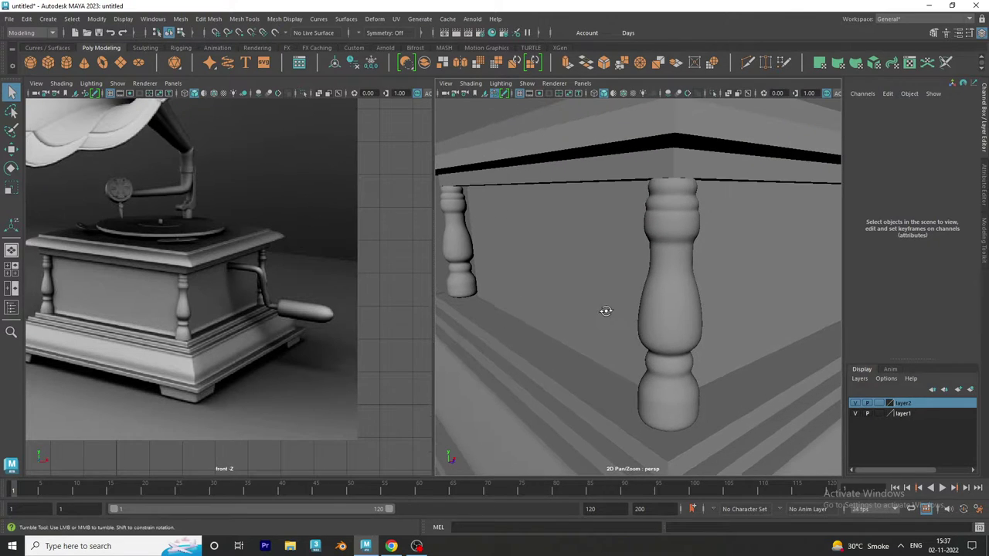
# - Select the top board in edge mode and pick its upper and lower edge loops
pyautogui.click(601, 309)
pyautogui.moveTo(601, 309)
pyautogui.keyDown('alt'); pyautogui.mouseDown()
pyautogui.moveTo(571, 310)
pyautogui.moveTo(585, 327)
pyautogui.moveTo(598, 289)
pyautogui.moveTo(585, 314)
pyautogui.moveTo(571, 307)
pyautogui.moveTo(578, 221)
pyautogui.moveTo(596, 275)
pyautogui.moveTo(603, 261)
pyautogui.mouseUp(); pyautogui.keyUp('alt')
pyautogui.moveTo(608, 260); pyautogui.dragTo(602, 195, button='right')
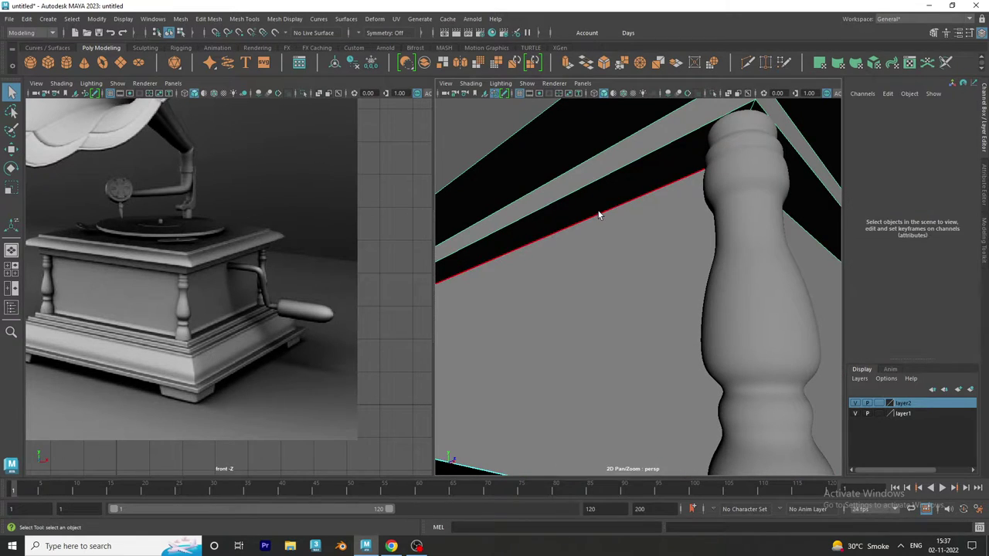
pyautogui.doubleClick(600, 216)
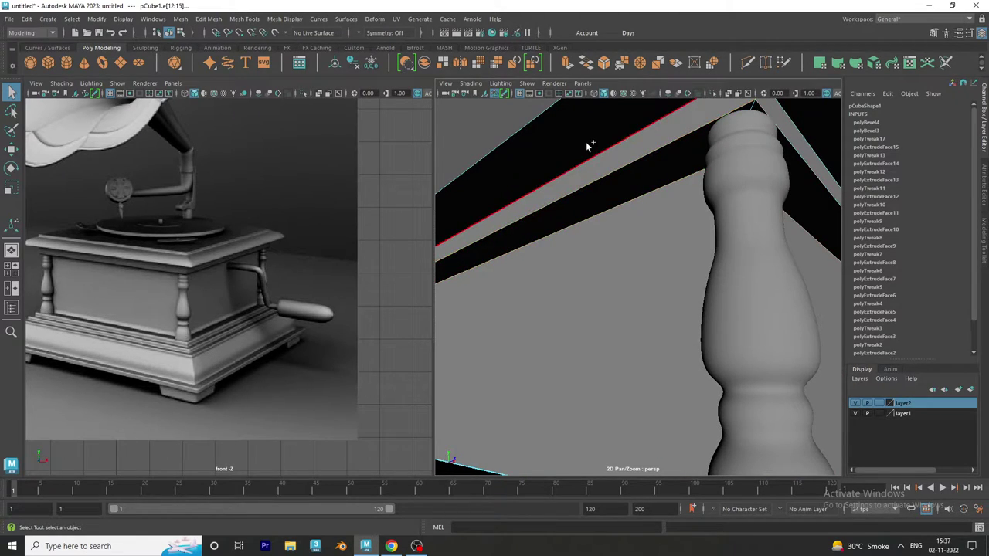
pyautogui.doubleClick(586, 156)
pyautogui.keyDown('alt'); pyautogui.moveTo(684, 236); pyautogui.dragTo(666, 276); pyautogui.keyUp('alt')
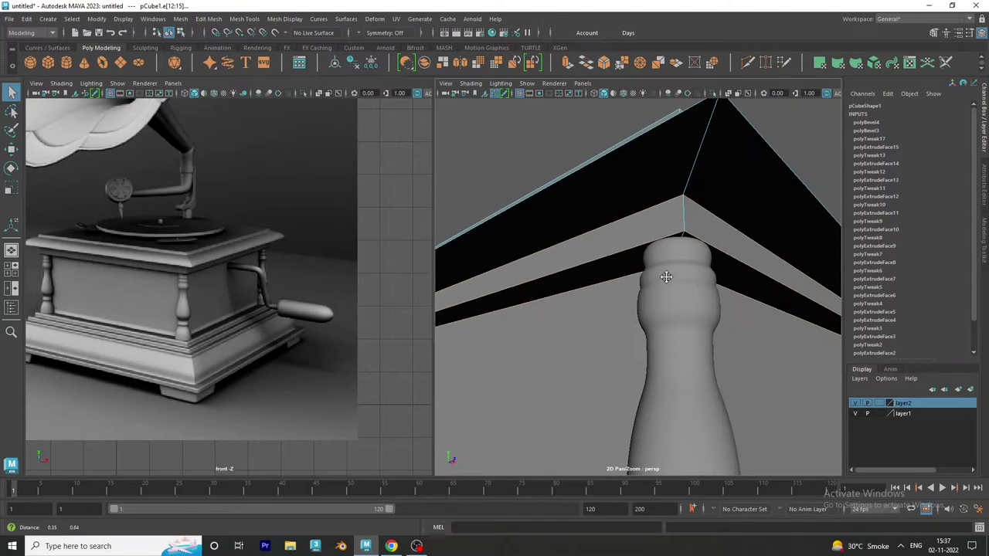
pyautogui.keyDown('alt'); pyautogui.moveTo(667, 275); pyautogui.dragTo(675, 250, button='right'); pyautogui.keyUp('alt')
pyautogui.keyDown('alt'); pyautogui.moveTo(674, 250); pyautogui.dragTo(652, 306); pyautogui.keyUp('alt')
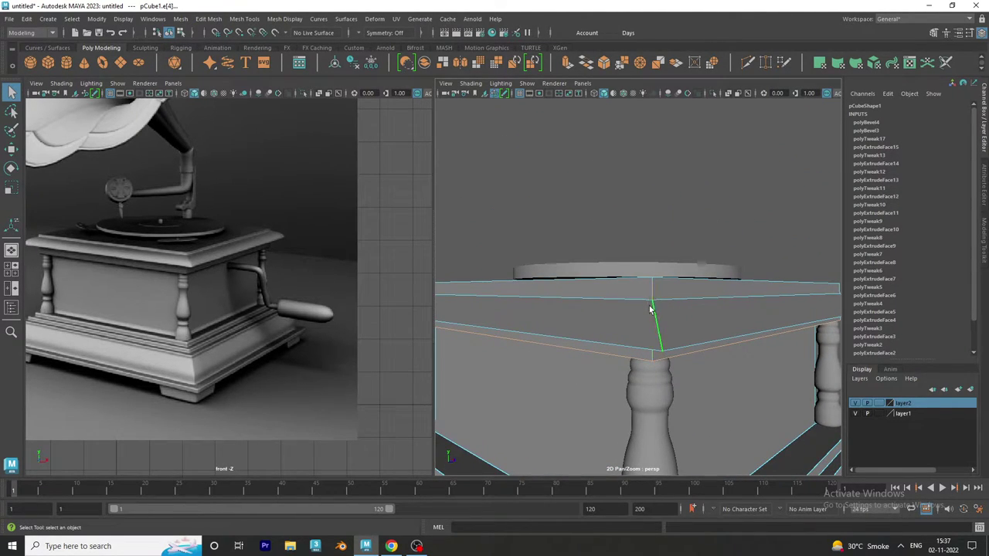
pyautogui.keyDown('alt'); pyautogui.moveTo(651, 309); pyautogui.dragTo(638, 308); pyautogui.keyUp('alt')
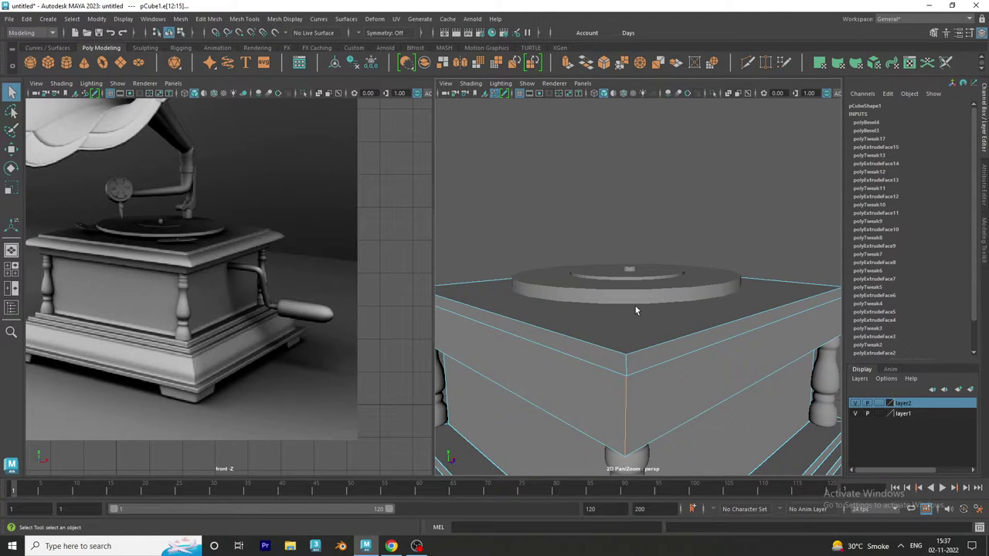
pyautogui.click(593, 363)
pyautogui.moveTo(672, 296)
pyautogui.keyDown('alt'); pyautogui.mouseDown()
pyautogui.moveTo(490, 303)
pyautogui.moveTo(441, 278)
pyautogui.moveTo(541, 271)
pyautogui.moveTo(570, 281)
pyautogui.mouseUp(); pyautogui.keyUp('alt')
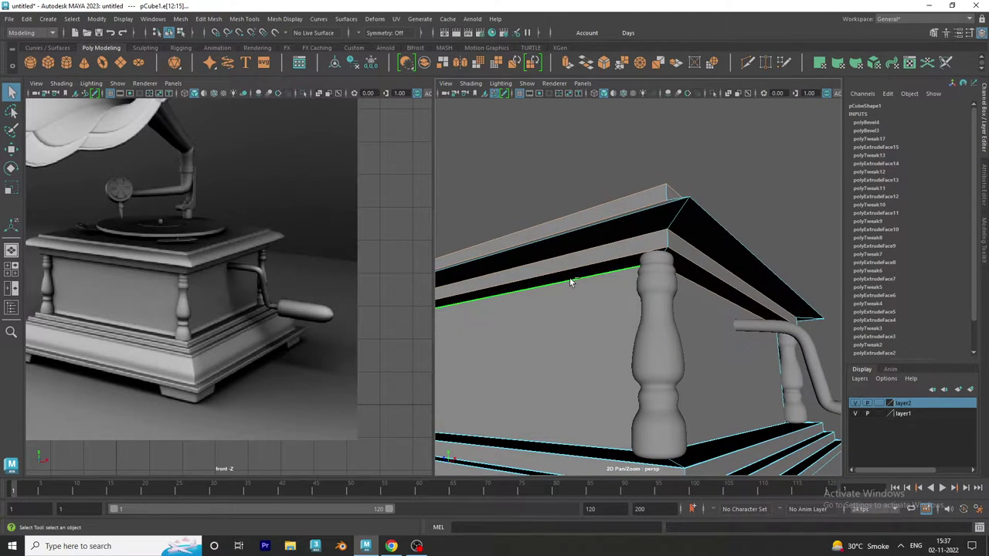
# - Bevel the top board's edge loops as polyBevel5 at fraction 0.05 with 2 segments
pyautogui.hotkey('ctrl', 'b')
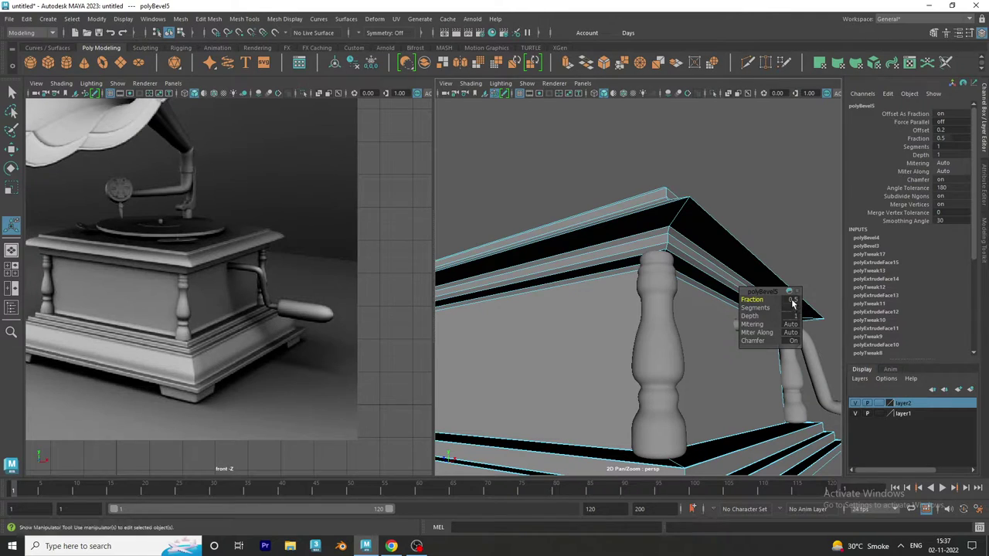
pyautogui.write('0.05')
pyautogui.press('Return')
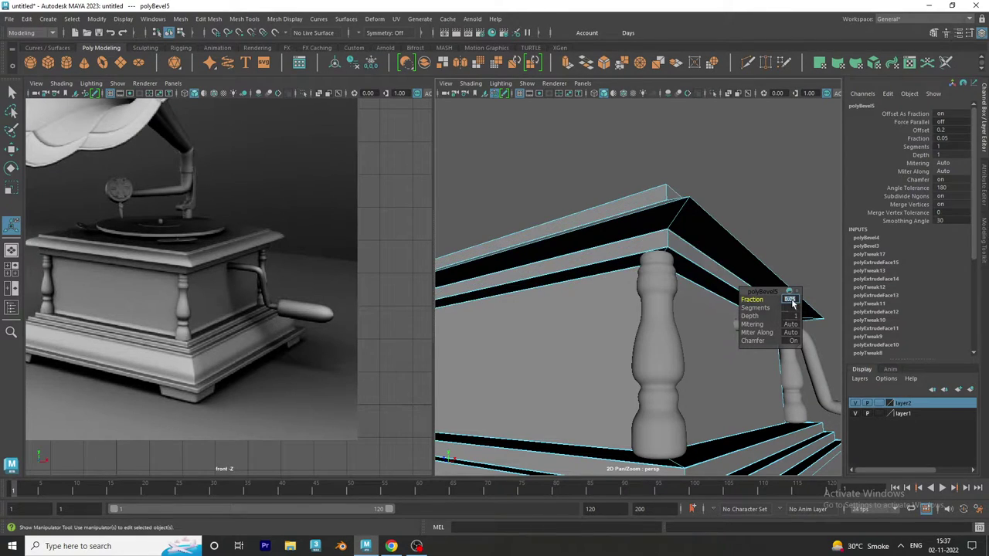
pyautogui.click(791, 308)
pyautogui.keyDown('alt'); pyautogui.moveTo(785, 308); pyautogui.dragTo(638, 309); pyautogui.keyUp('alt')
# - Return to object mode and inspect the bevelled board and legs from several angles
pyautogui.moveTo(590, 273); pyautogui.dragTo(581, 143, button='right')
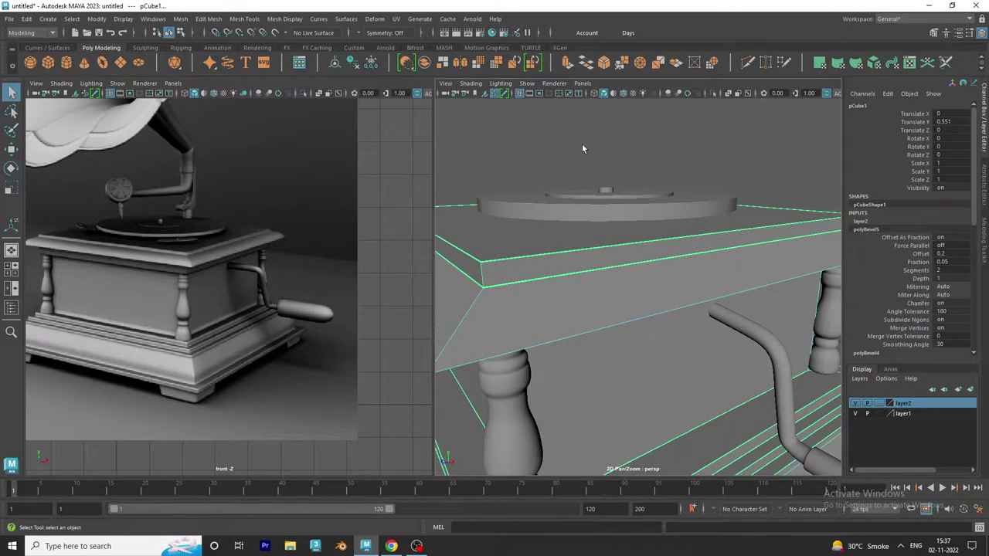
pyautogui.click(582, 143)
pyautogui.moveTo(698, 249)
pyautogui.keyDown('alt'); pyautogui.mouseDown()
pyautogui.moveTo(638, 292)
pyautogui.moveTo(637, 268)
pyautogui.moveTo(629, 297)
pyautogui.moveTo(678, 289)
pyautogui.moveTo(624, 293)
pyautogui.moveTo(633, 290)
pyautogui.moveTo(623, 269)
pyautogui.moveTo(611, 287)
pyautogui.moveTo(551, 265)
pyautogui.moveTo(592, 188)
pyautogui.moveTo(629, 227)
pyautogui.moveTo(601, 227)
pyautogui.mouseUp(); pyautogui.keyUp('alt')
pyautogui.click(633, 290)
pyautogui.click(592, 188)
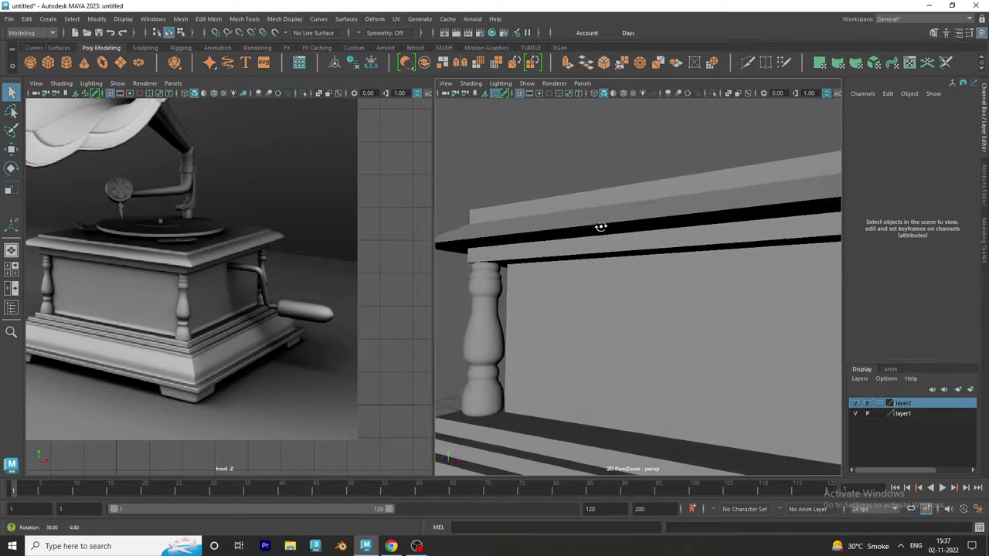
pyautogui.keyDown('alt'); pyautogui.moveTo(600, 226); pyautogui.dragTo(515, 254, button='right'); pyautogui.keyUp('alt')
pyautogui.moveTo(514, 254)
pyautogui.keyDown('alt'); pyautogui.mouseDown()
pyautogui.moveTo(579, 258)
pyautogui.moveTo(565, 300)
pyautogui.moveTo(629, 287)
pyautogui.moveTo(564, 239)
pyautogui.mouseUp(); pyautogui.keyUp('alt')
pyautogui.keyDown('alt'); pyautogui.moveTo(565, 239); pyautogui.dragTo(646, 293, button='right'); pyautogui.keyUp('alt')
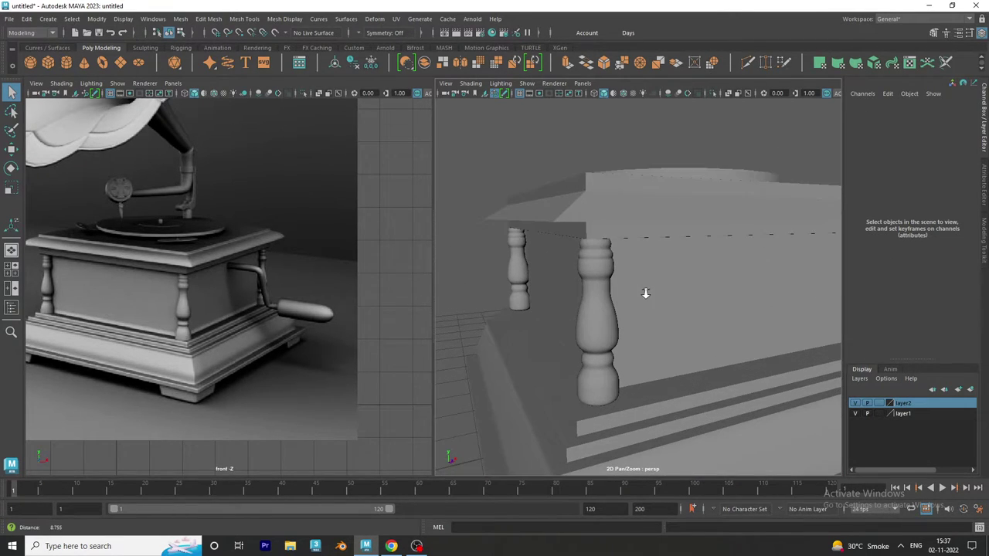
pyautogui.click(604, 205)
pyautogui.moveTo(604, 205)
pyautogui.keyDown('alt'); pyautogui.mouseDown()
pyautogui.moveTo(572, 212)
pyautogui.moveTo(656, 243)
pyautogui.moveTo(639, 252)
pyautogui.mouseUp(); pyautogui.keyUp('alt')
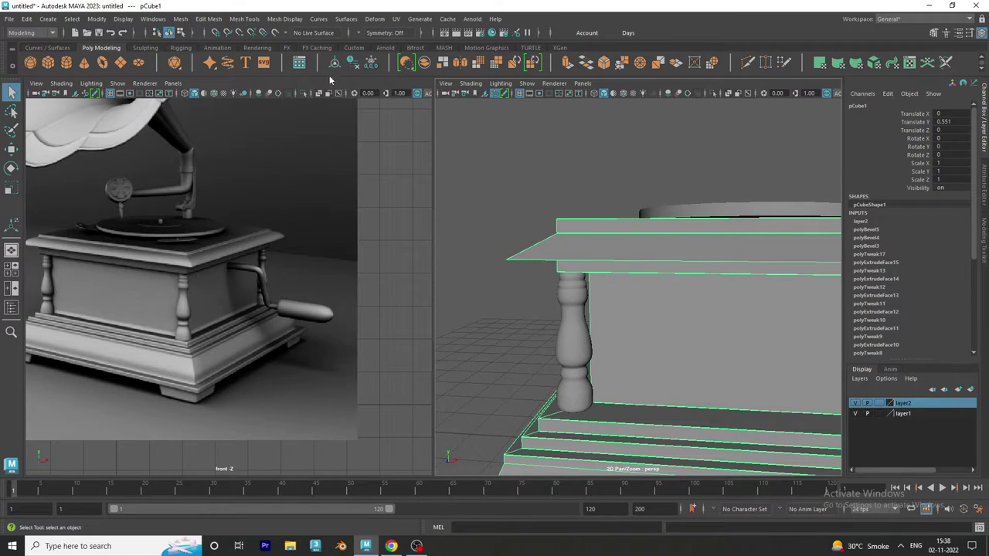
# - Insert a first support edge loop around the stepped lower section of the base
pyautogui.click(260, 21)
pyautogui.click(340, 109)
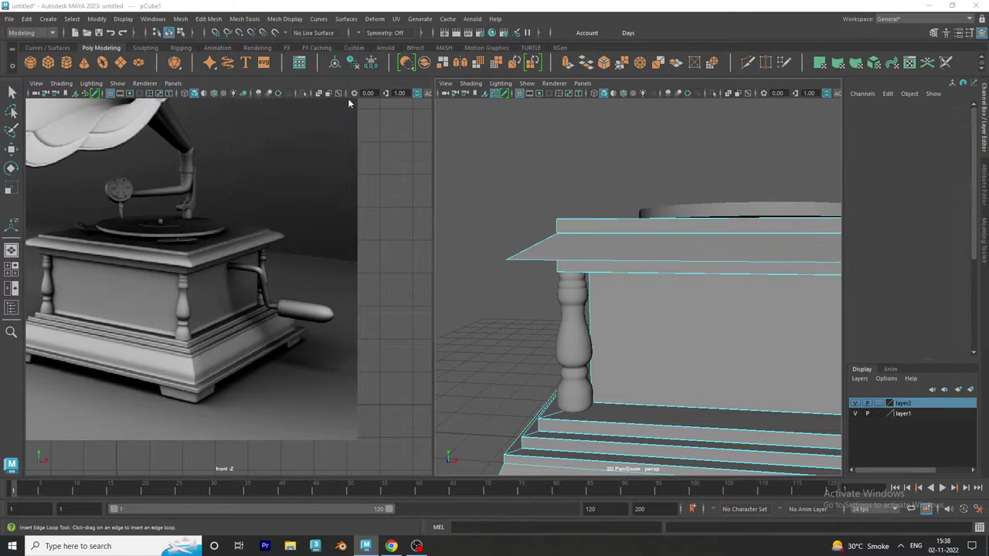
pyautogui.click(355, 94)
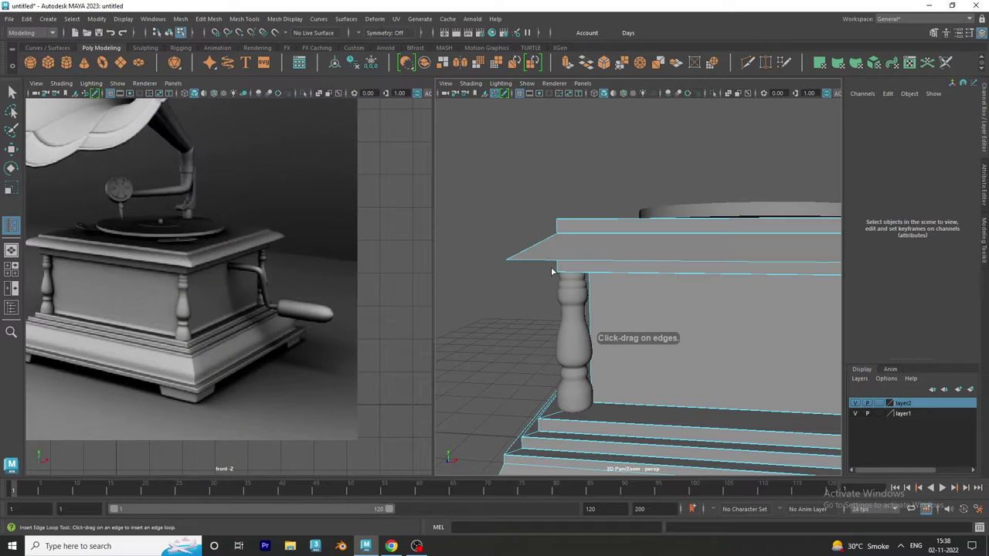
pyautogui.moveTo(554, 272)
pyautogui.keyDown('alt'); pyautogui.mouseDown()
pyautogui.moveTo(552, 219)
pyautogui.moveTo(544, 331)
pyautogui.mouseUp(); pyautogui.keyUp('alt')
pyautogui.scroll(1, 544, 330)
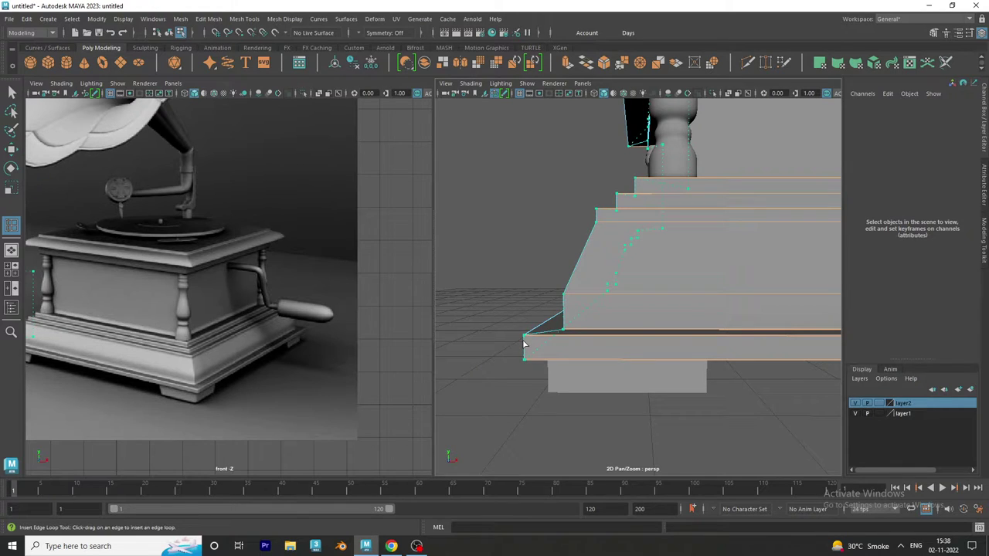
pyautogui.moveTo(663, 382)
pyautogui.keyDown('alt'); pyautogui.mouseDown()
pyautogui.moveTo(704, 360)
pyautogui.moveTo(461, 347)
pyautogui.moveTo(684, 335)
pyautogui.moveTo(636, 346)
pyautogui.mouseUp(); pyautogui.keyUp('alt')
pyautogui.moveTo(636, 345)
pyautogui.keyDown('alt'); pyautogui.mouseDown(button='right')
pyautogui.moveTo(640, 316)
pyautogui.moveTo(677, 360)
pyautogui.moveTo(799, 351)
pyautogui.mouseUp(button='right'); pyautogui.keyUp('alt')
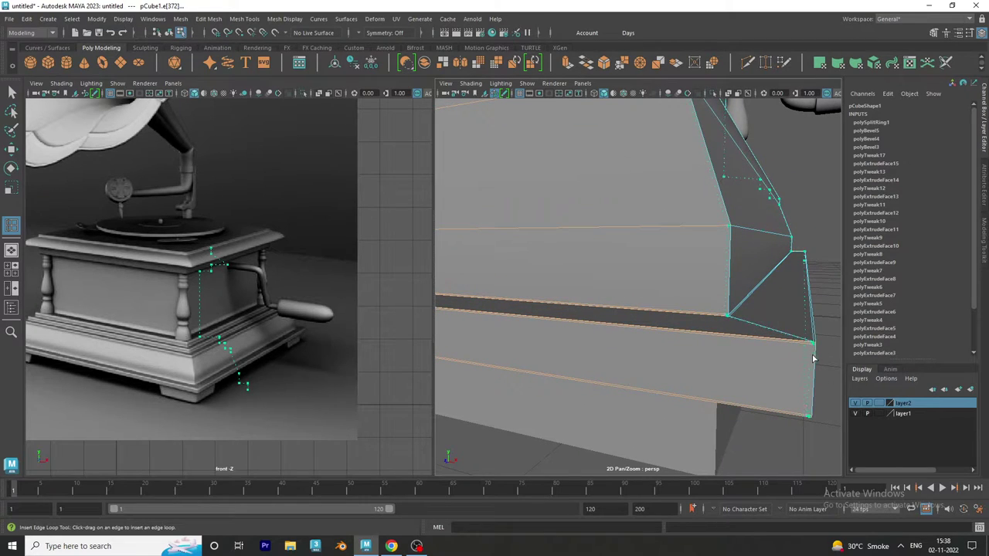
pyautogui.moveTo(813, 360)
pyautogui.mouseDown()
pyautogui.moveTo(659, 352)
pyautogui.moveTo(903, 365)
pyautogui.mouseUp()
# - Add three more support edge loops along the base's bottom steps
pyautogui.keyDown('alt'); pyautogui.moveTo(586, 364); pyautogui.dragTo(558, 372); pyautogui.keyUp('alt')
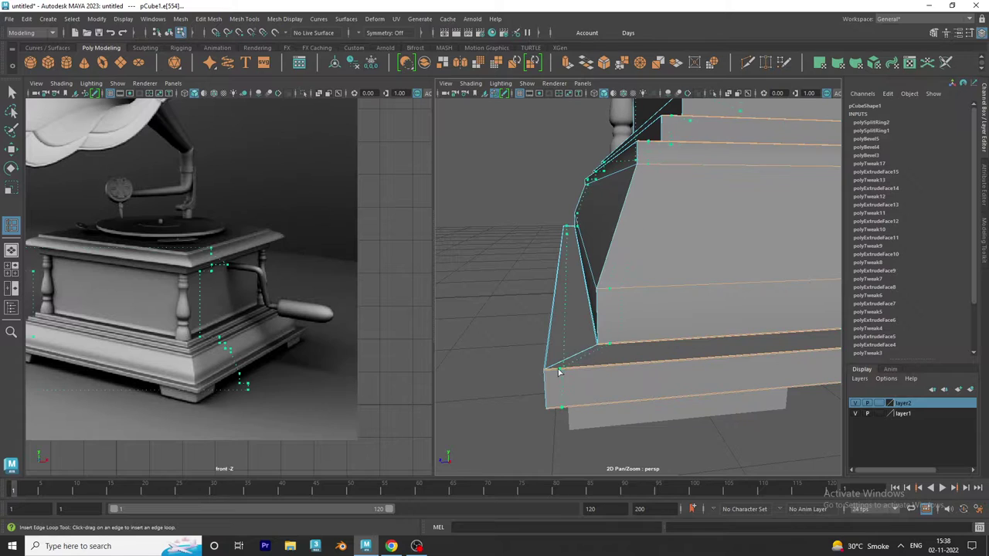
pyautogui.click(545, 380)
pyautogui.moveTo(701, 393)
pyautogui.keyDown('alt'); pyautogui.mouseDown()
pyautogui.moveTo(413, 384)
pyautogui.moveTo(530, 389)
pyautogui.moveTo(685, 357)
pyautogui.moveTo(744, 361)
pyautogui.moveTo(631, 354)
pyautogui.mouseUp(); pyautogui.keyUp('alt')
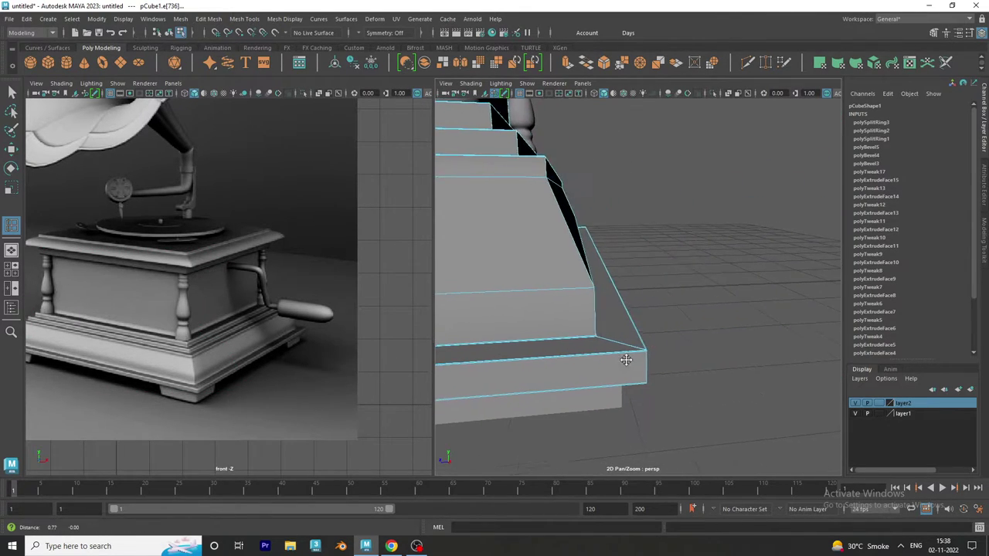
pyautogui.click(639, 352)
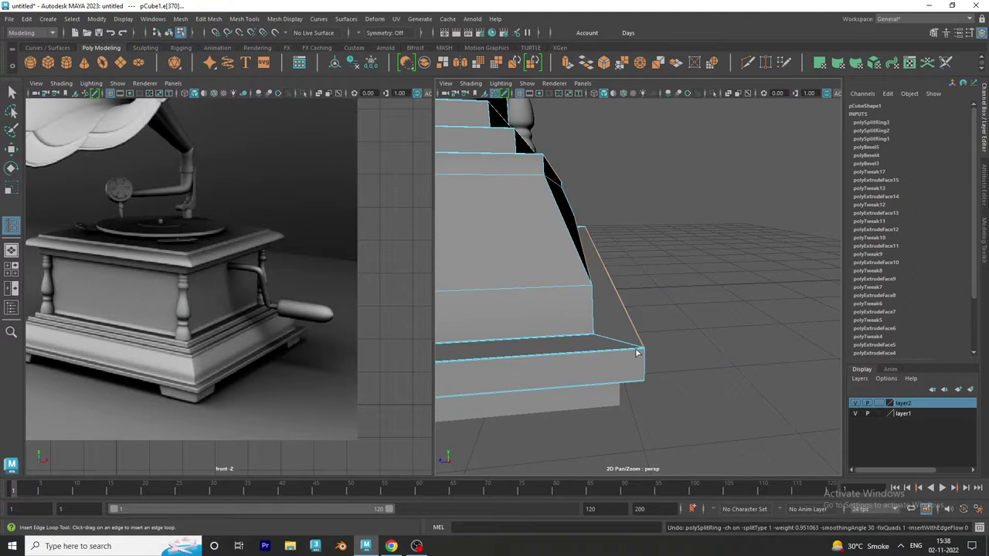
pyautogui.click(645, 356)
# - Return to object mode with the Select tool and clear the edge selection
pyautogui.scroll(-3, 639, 340)
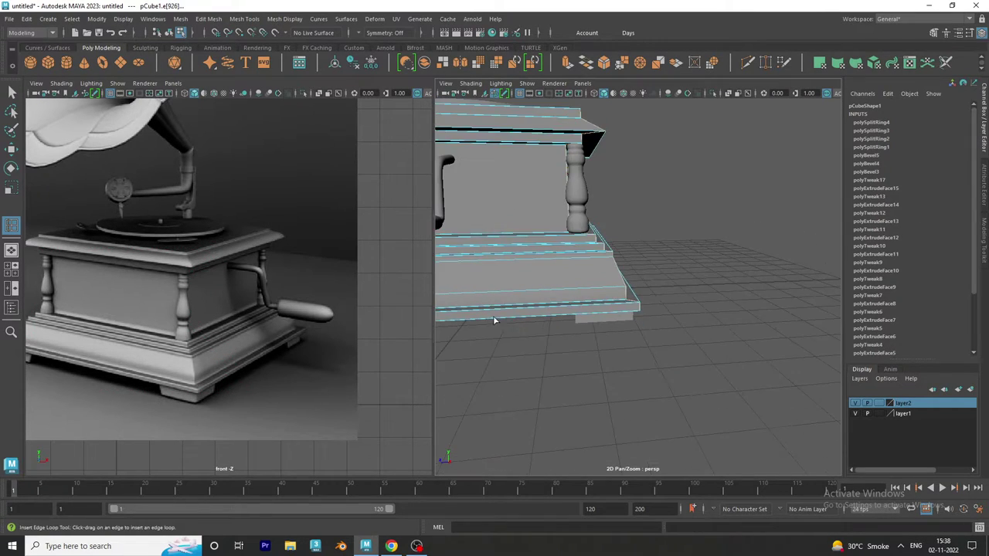
pyautogui.scroll(-3, 626, 324)
pyautogui.scroll(-3, 630, 315)
pyautogui.moveTo(591, 209); pyautogui.dragTo(648, 192, button='right')
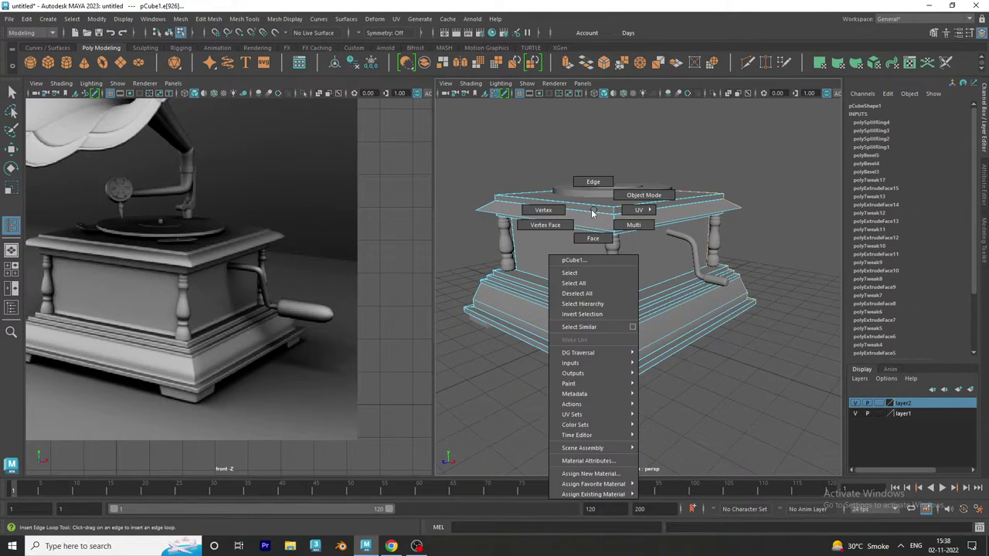
pyautogui.click(592, 129)
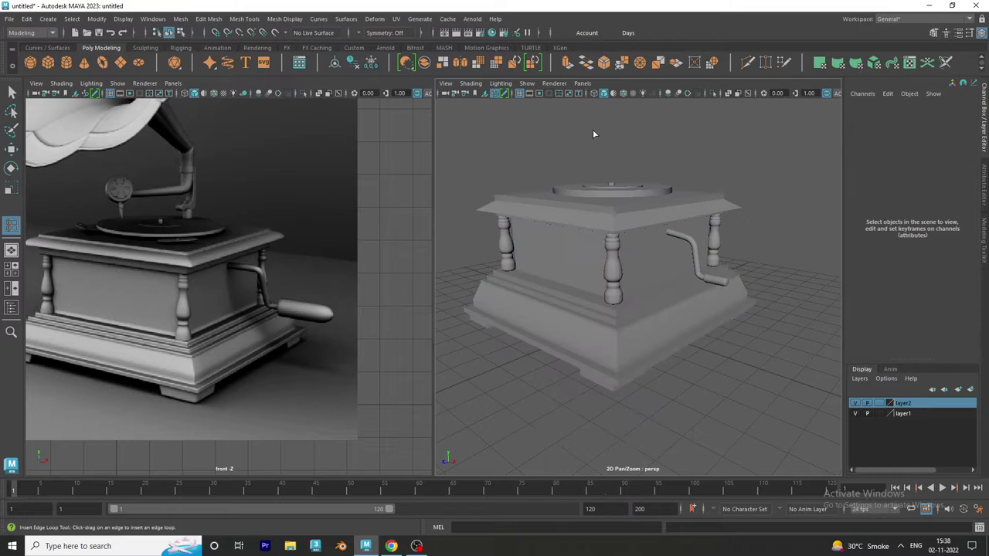
pyautogui.click(544, 295)
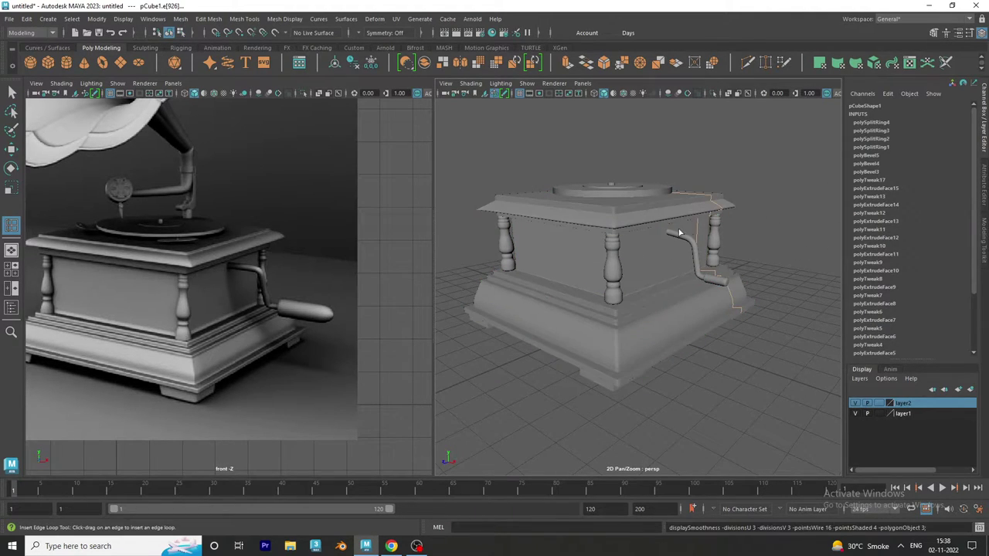
pyautogui.keyDown('alt'); pyautogui.moveTo(703, 158); pyautogui.dragTo(664, 182); pyautogui.keyUp('alt')
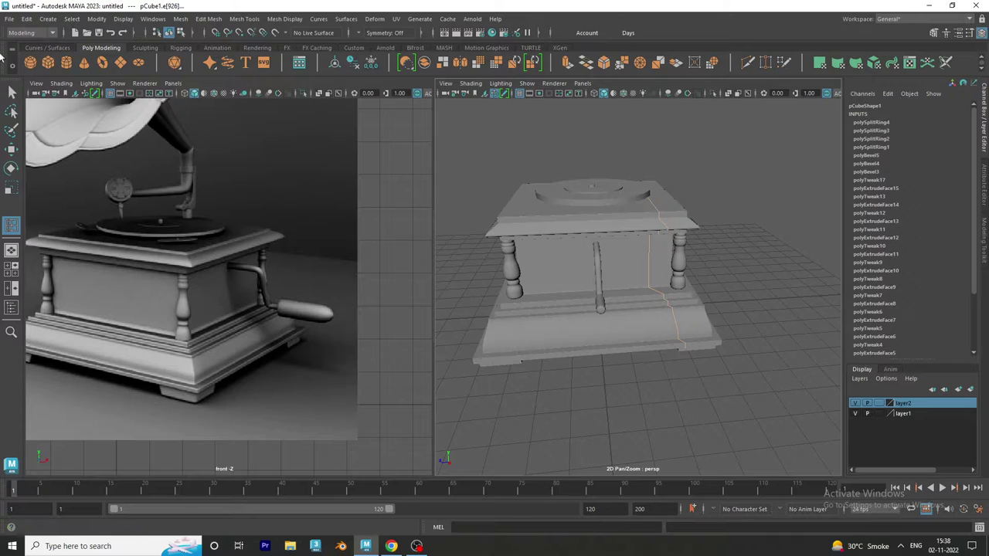
pyautogui.click(11, 91)
pyautogui.click(595, 392)
# - Check the base's new support loops in smooth preview from several angles
pyautogui.keyDown('alt'); pyautogui.moveTo(595, 393); pyautogui.dragTo(636, 340); pyautogui.keyUp('alt')
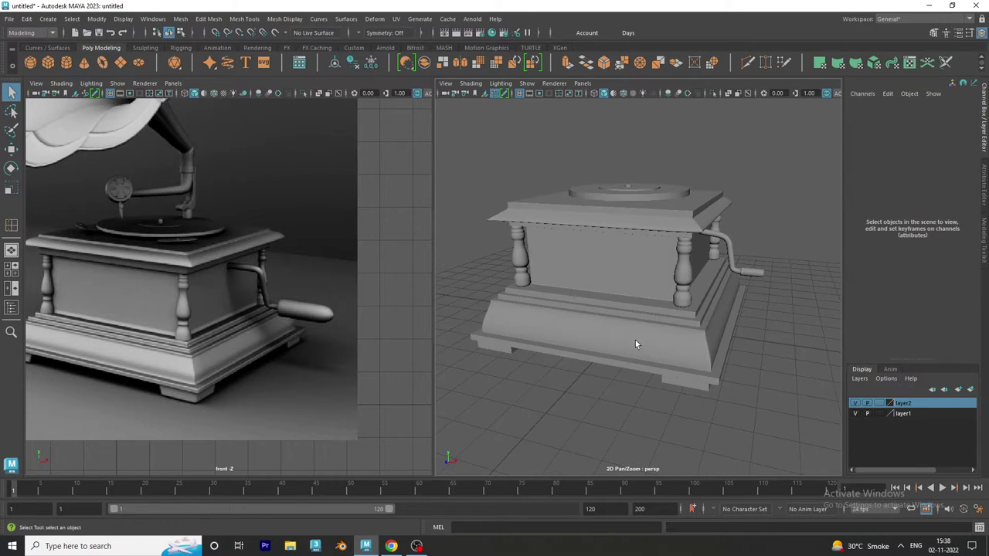
pyautogui.scroll(3, 660, 362)
pyautogui.click(660, 363)
pyautogui.scroll(-2, 665, 367)
pyautogui.scroll(-2, 676, 378)
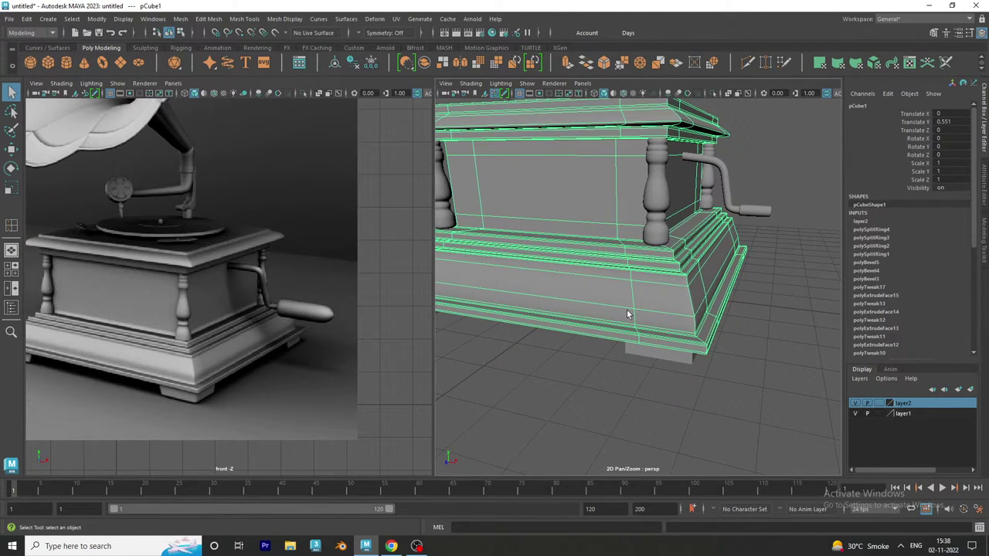
pyautogui.press('3')
pyautogui.scroll(-2, 695, 355)
pyautogui.click(739, 389)
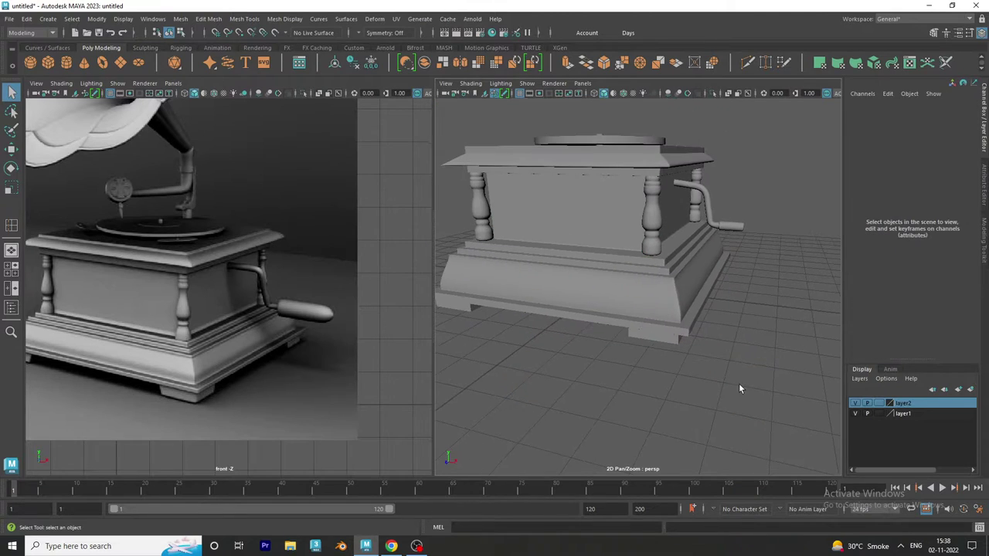
pyautogui.moveTo(740, 389)
pyautogui.keyDown('alt'); pyautogui.mouseDown()
pyautogui.moveTo(703, 381)
pyautogui.moveTo(753, 439)
pyautogui.mouseUp(); pyautogui.keyUp('alt')
pyautogui.scroll(3, 523, 311)
pyautogui.moveTo(523, 312)
pyautogui.keyDown('alt'); pyautogui.mouseDown()
pyautogui.moveTo(589, 327)
pyautogui.moveTo(609, 350)
pyautogui.moveTo(576, 347)
pyautogui.moveTo(593, 352)
pyautogui.moveTo(581, 220)
pyautogui.moveTo(594, 251)
pyautogui.moveTo(580, 232)
pyautogui.moveTo(563, 250)
pyautogui.moveTo(561, 242)
pyautogui.moveTo(579, 244)
pyautogui.moveTo(519, 273)
pyautogui.moveTo(559, 283)
pyautogui.mouseUp(); pyautogui.keyUp('alt')
pyautogui.click(572, 203)
pyautogui.moveTo(559, 283)
pyautogui.keyDown('alt'); pyautogui.mouseDown(button='right')
pyautogui.moveTo(588, 250)
pyautogui.moveTo(625, 293)
pyautogui.moveTo(645, 300)
pyautogui.mouseUp(button='right'); pyautogui.keyUp('alt')
# - Add an edge loop along the top lid's underside edge
pyautogui.click(244, 18)
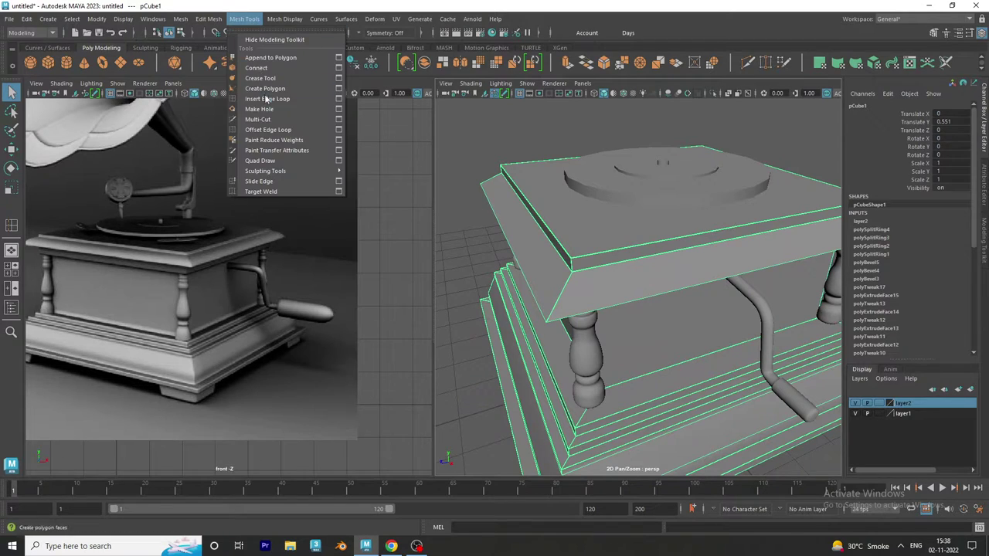
pyautogui.click(263, 99)
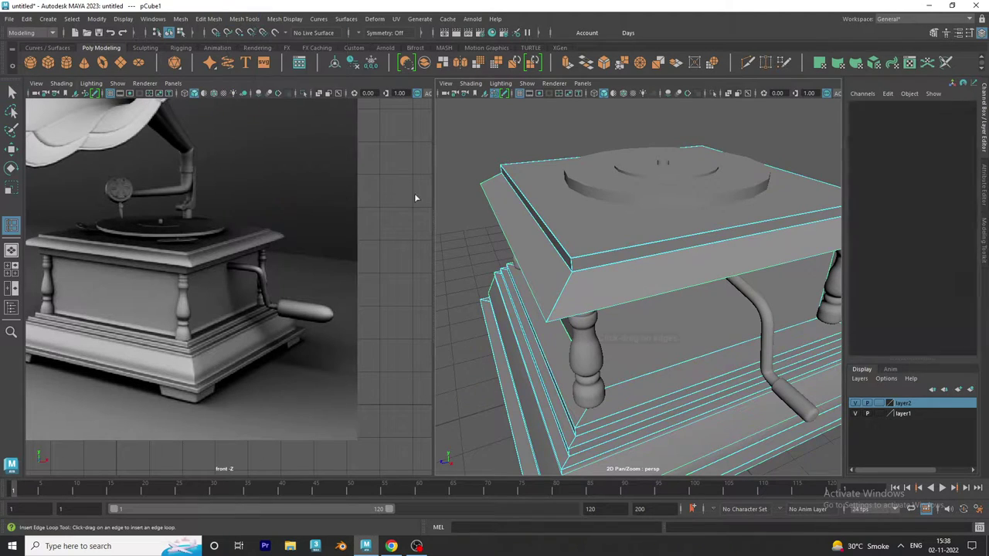
pyautogui.click(550, 322)
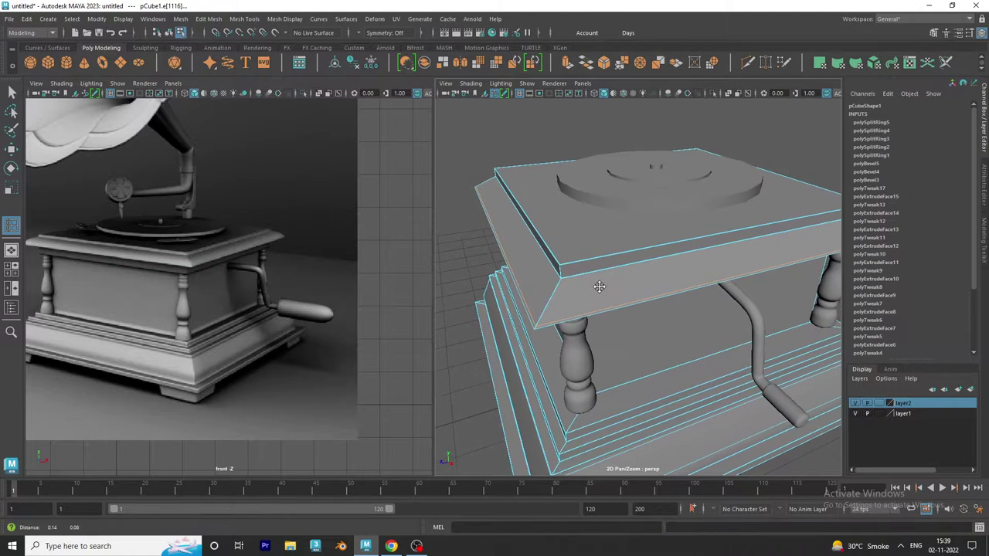
pyautogui.moveTo(600, 283)
pyautogui.keyDown('alt'); pyautogui.mouseDown()
pyautogui.moveTo(580, 265)
pyautogui.moveTo(494, 247)
pyautogui.moveTo(645, 265)
pyautogui.mouseUp(); pyautogui.keyUp('alt')
pyautogui.scroll(5, 494, 247)
pyautogui.scroll(1, 645, 265)
pyautogui.scroll(1, 665, 281)
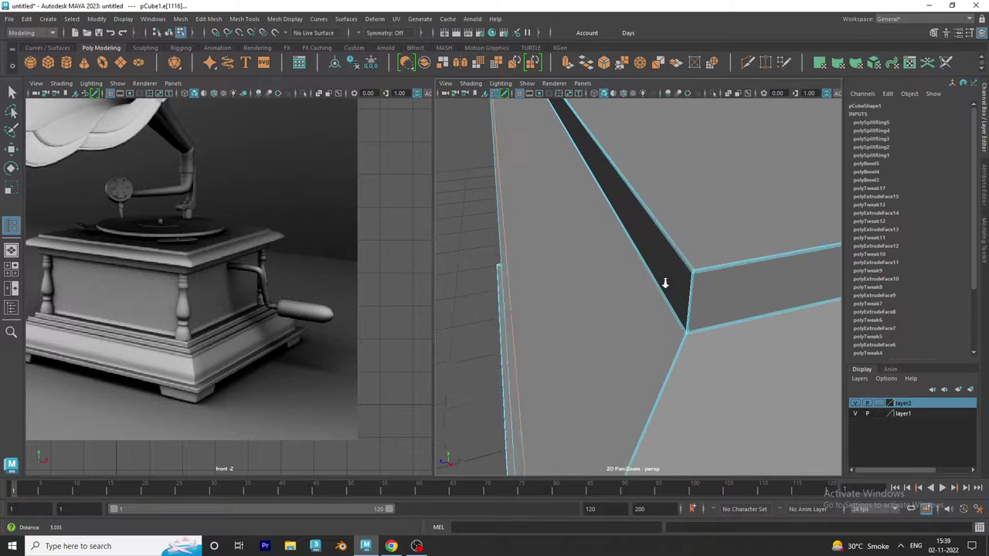
pyautogui.scroll(2, 680, 302)
pyautogui.scroll(1, 678, 305)
pyautogui.scroll(2, 650, 301)
pyautogui.scroll(2, 662, 297)
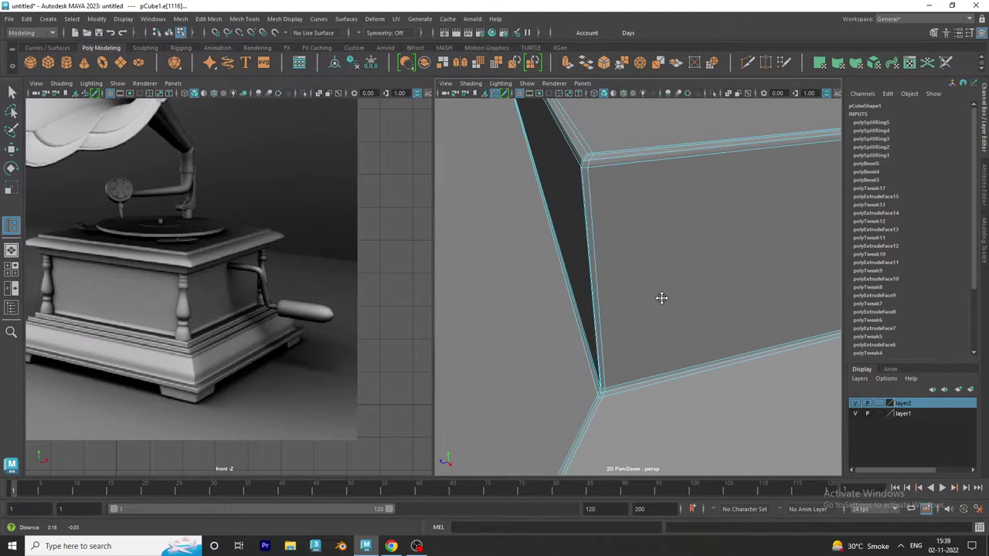
pyautogui.press('f')
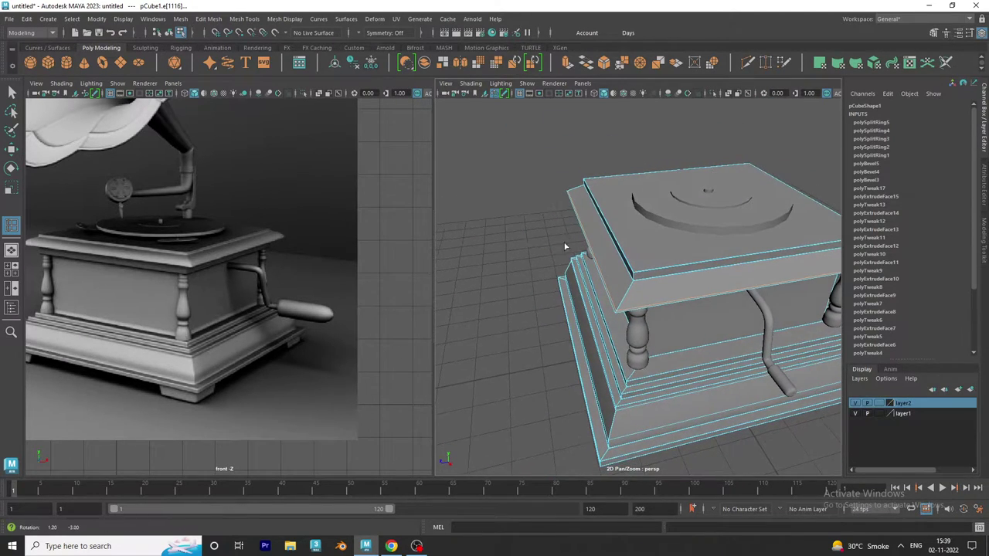
# - Inspect the tightened lid edge from the front in smooth preview
pyautogui.scroll(3, 657, 305)
pyautogui.scroll(3, 657, 305)
pyautogui.scroll(-2, 649, 309)
pyautogui.scroll(-2, 633, 309)
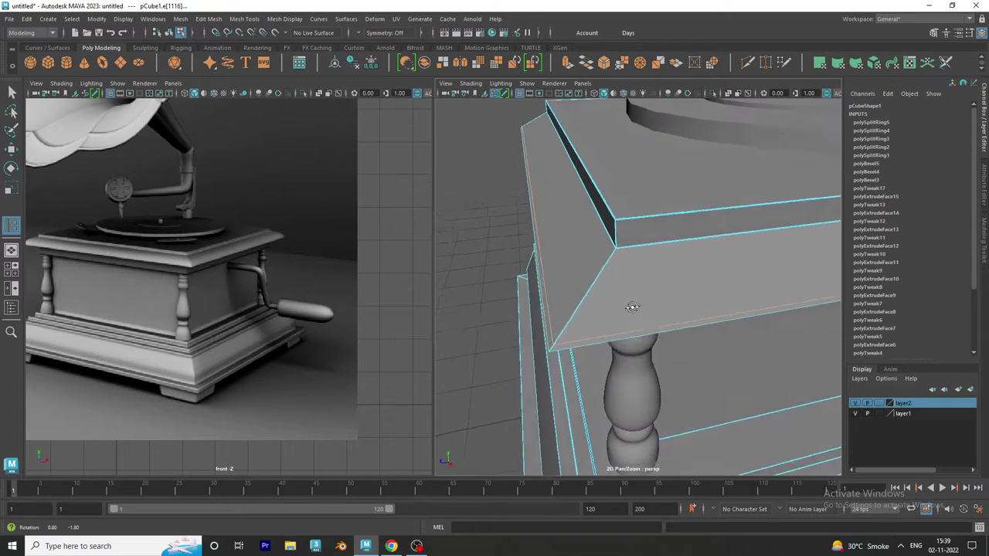
pyautogui.scroll(2, 637, 305)
pyautogui.moveTo(642, 302)
pyautogui.keyDown('alt'); pyautogui.mouseDown()
pyautogui.moveTo(728, 254)
pyautogui.moveTo(801, 258)
pyautogui.mouseUp(); pyautogui.keyUp('alt')
pyautogui.scroll(3, 613, 270)
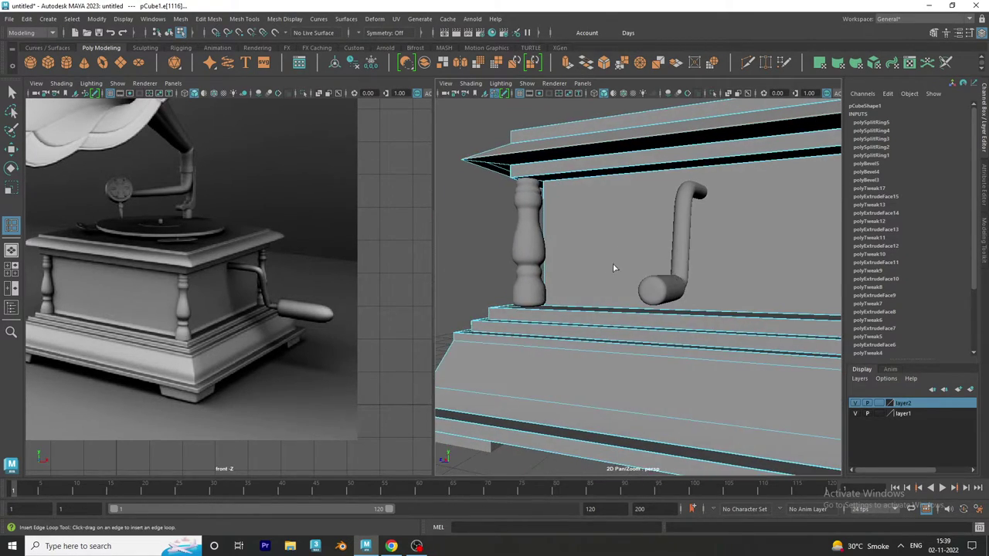
pyautogui.scroll(2, 672, 237)
pyautogui.scroll(-3, 672, 237)
pyautogui.scroll(-4, 673, 238)
pyautogui.keyDown('alt'); pyautogui.moveTo(672, 237); pyautogui.dragTo(582, 264); pyautogui.keyUp('alt')
pyautogui.press('3')
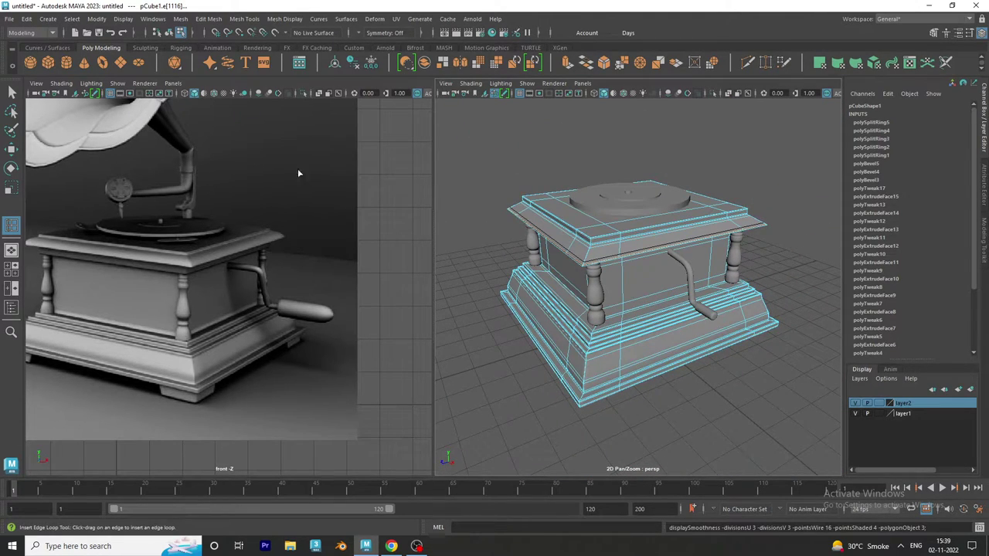
# - Go back to the Select tool in object mode with nothing selected
pyautogui.click(11, 92)
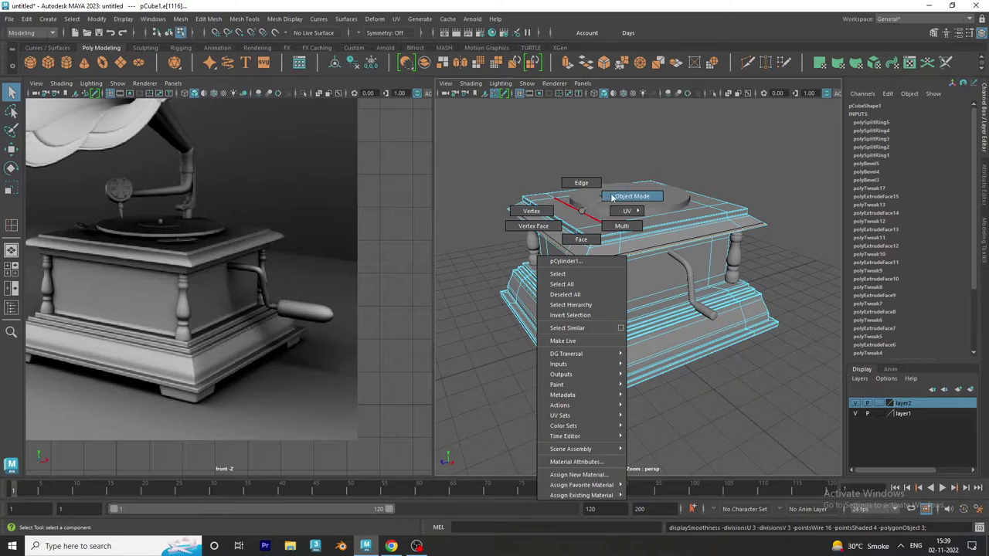
pyautogui.moveTo(582, 214); pyautogui.dragTo(544, 135, button='right')
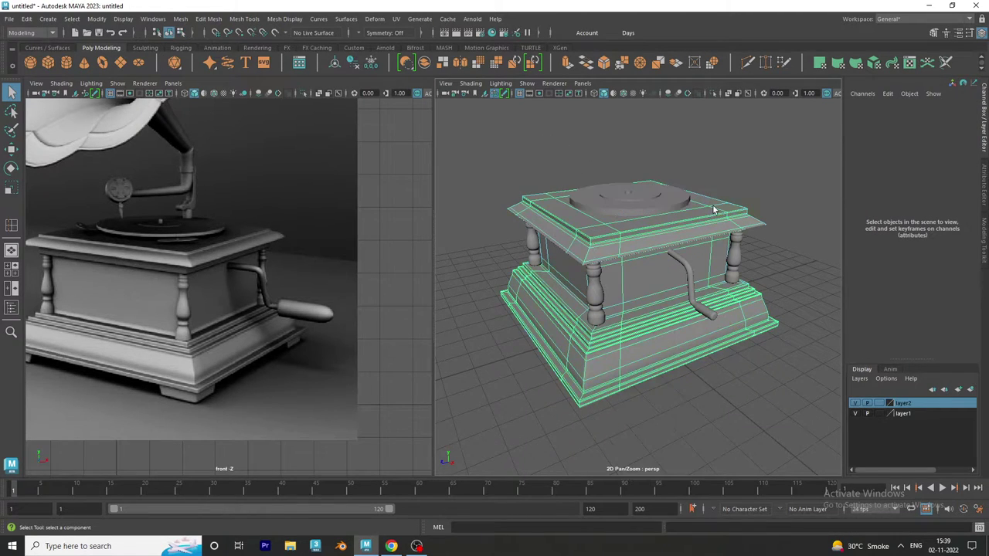
pyautogui.click(772, 202)
pyautogui.moveTo(772, 205)
pyautogui.keyDown('alt'); pyautogui.mouseDown()
pyautogui.moveTo(716, 329)
pyautogui.moveTo(594, 266)
pyautogui.mouseUp(); pyautogui.keyUp('alt')
# - Isolate the foot cubes in the view and pick an edge on the front foot
pyautogui.click(593, 287)
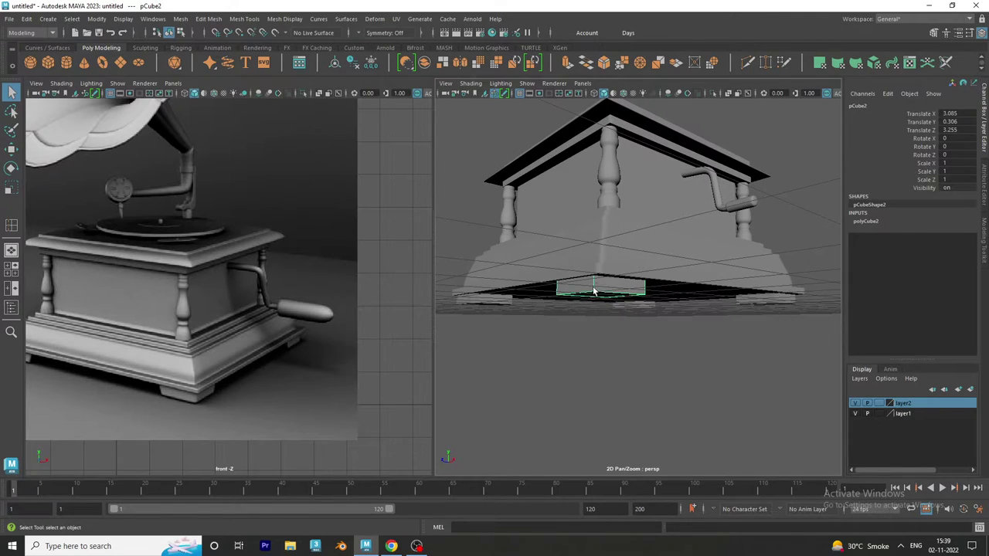
pyautogui.click(499, 302)
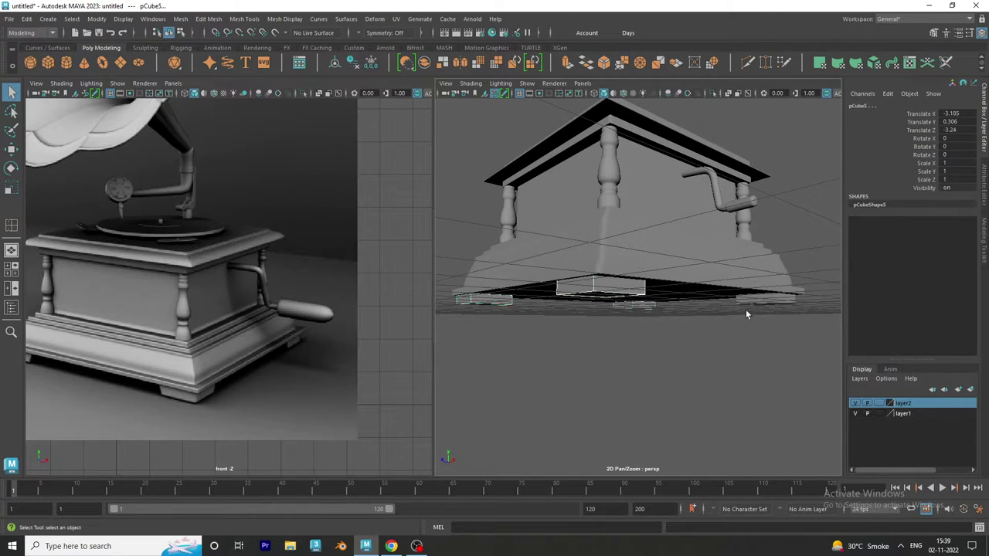
pyautogui.hotkey('ctrl', '1')
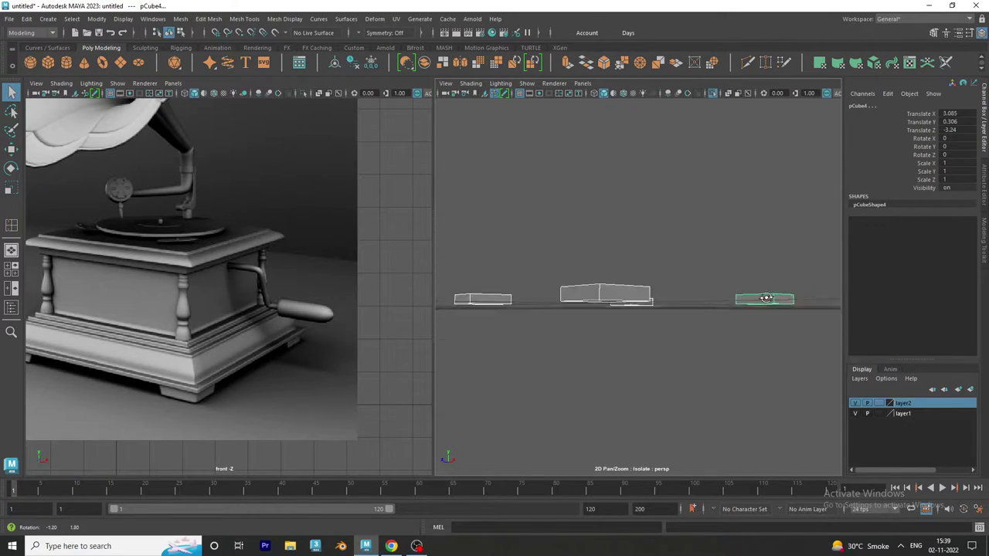
pyautogui.moveTo(765, 300)
pyautogui.keyDown('alt'); pyautogui.mouseDown()
pyautogui.moveTo(579, 352)
pyautogui.moveTo(606, 355)
pyautogui.mouseUp(); pyautogui.keyUp('alt')
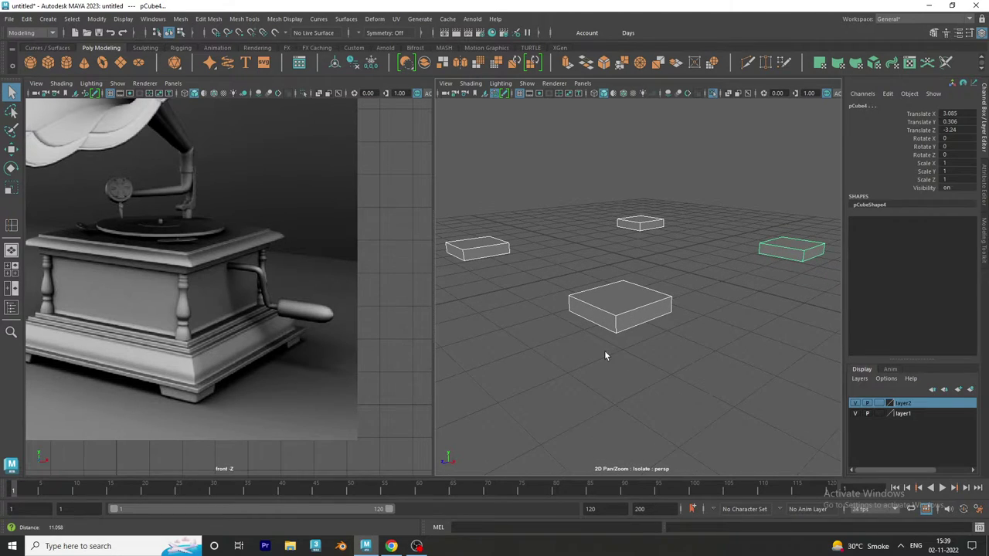
pyautogui.moveTo(634, 303)
pyautogui.mouseDown(button='right')
pyautogui.moveTo(647, 223)
pyautogui.moveTo(640, 224)
pyautogui.mouseUp(button='right')
pyautogui.click(628, 318)
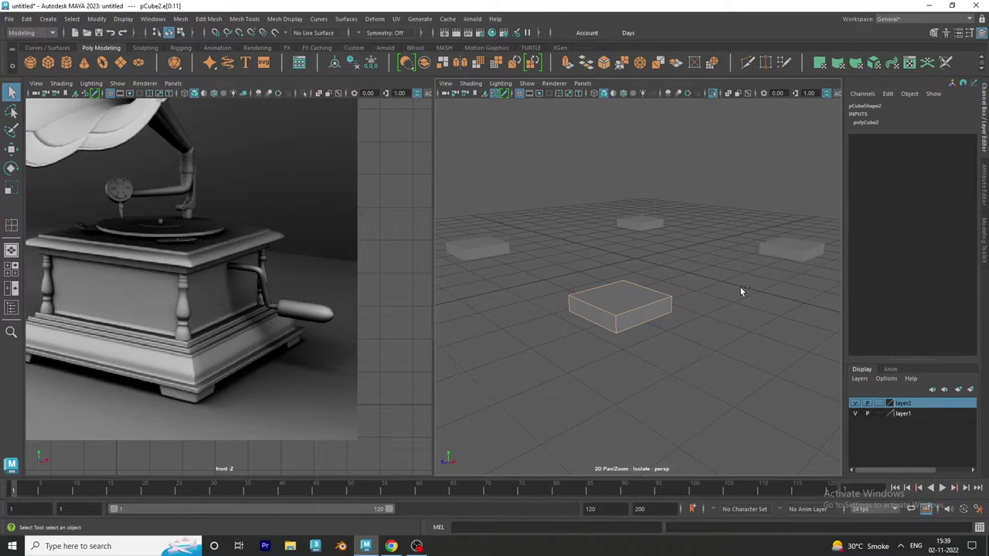
# - Bevel the large box's edges, first trying a narrow 0.02 width fraction
pyautogui.hotkey('ctrl', 'b')
pyautogui.scroll(2, 641, 302)
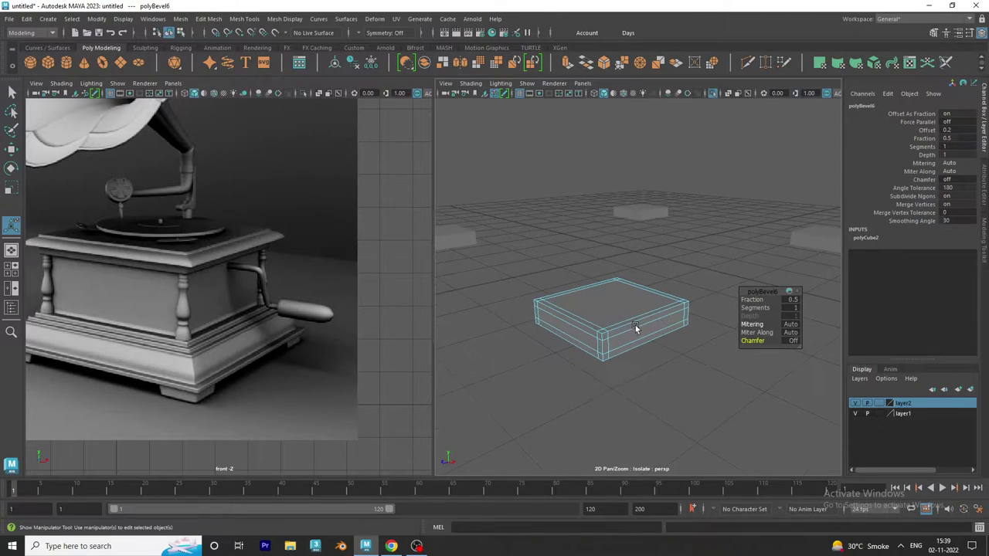
pyautogui.click(791, 301)
pyautogui.write('0.02')
pyautogui.press('Return')
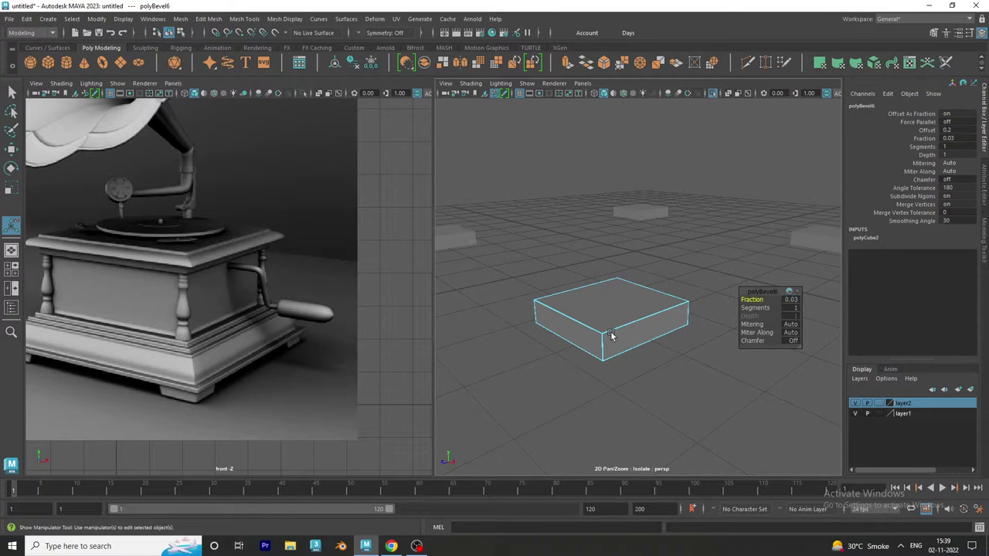
pyautogui.scroll(5, 610, 331)
pyautogui.scroll(2, 662, 404)
pyautogui.scroll(2, 636, 342)
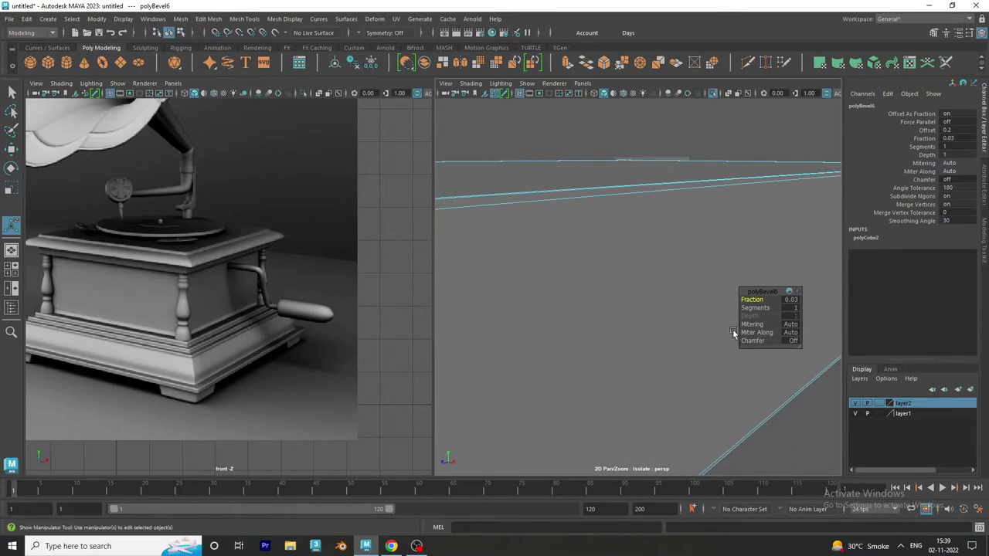
# - Give the bevel 2 segments and a 0.05 fraction, then return to object mode
pyautogui.click(790, 308)
pyautogui.write('2')
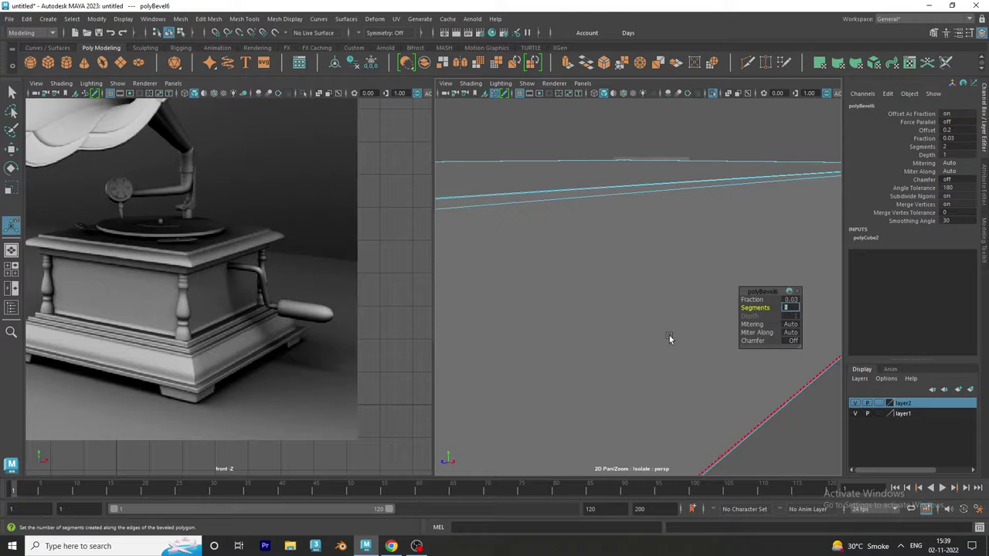
pyautogui.scroll(-5, 669, 335)
pyautogui.scroll(-2, 665, 313)
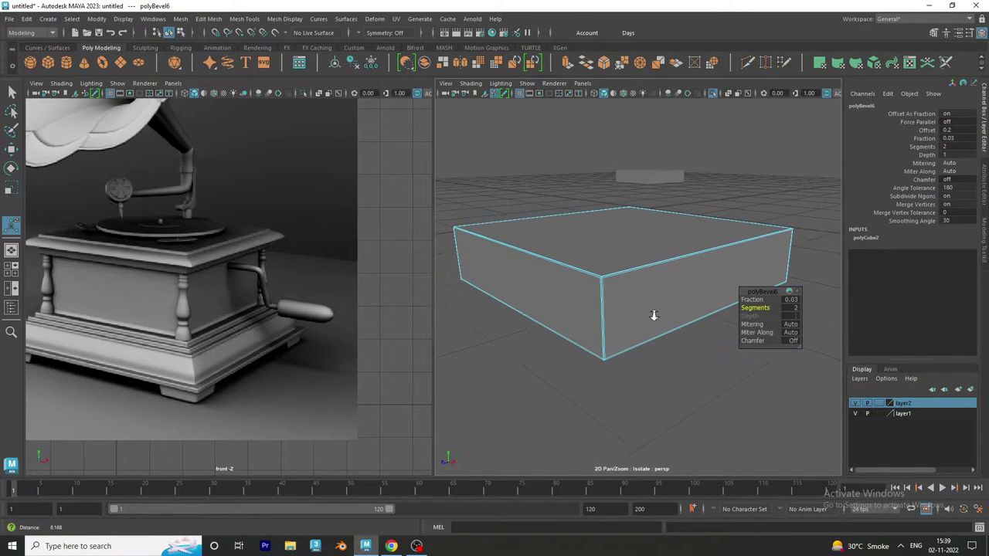
pyautogui.scroll(-1, 652, 311)
pyautogui.click(792, 301)
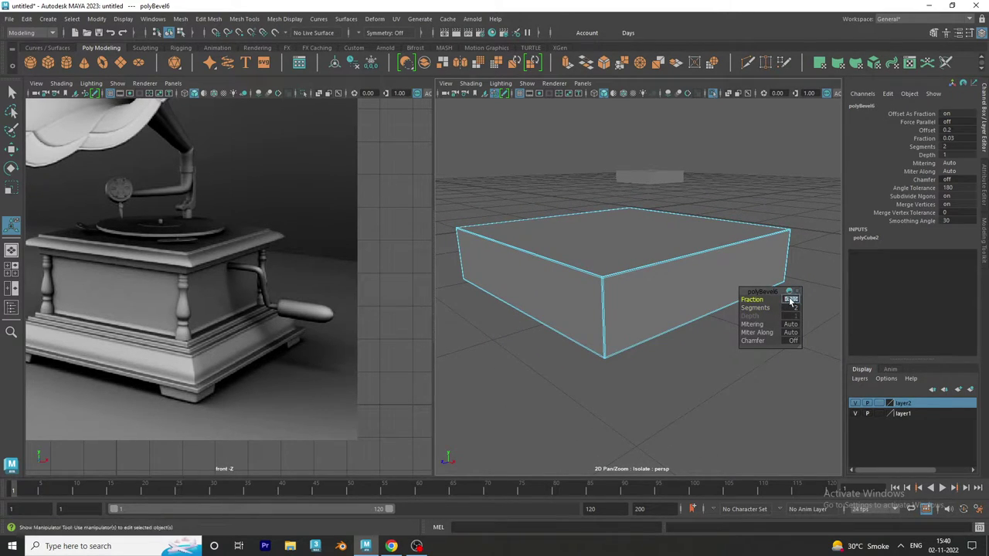
pyautogui.write('0.05')
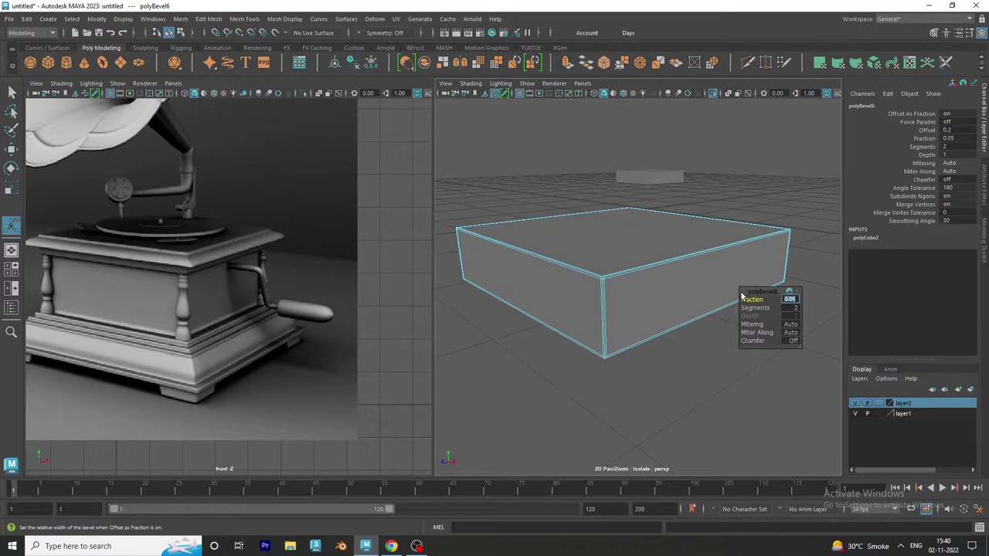
pyautogui.press('Return')
pyautogui.moveTo(665, 263)
pyautogui.keyDown('alt'); pyautogui.mouseDown(button='middle')
pyautogui.moveTo(647, 298)
pyautogui.moveTo(643, 277)
pyautogui.mouseUp(button='middle'); pyautogui.keyUp('alt')
pyautogui.moveTo(643, 277); pyautogui.dragTo(682, 229, button='right')
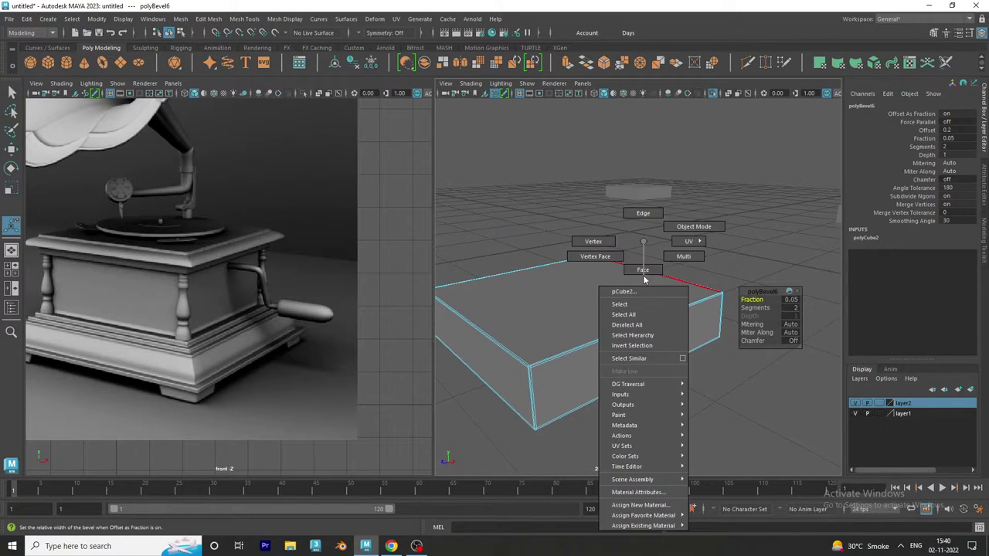
# - Select all edges of the next small box and bevel them
pyautogui.moveTo(628, 281); pyautogui.dragTo(666, 230, button='right')
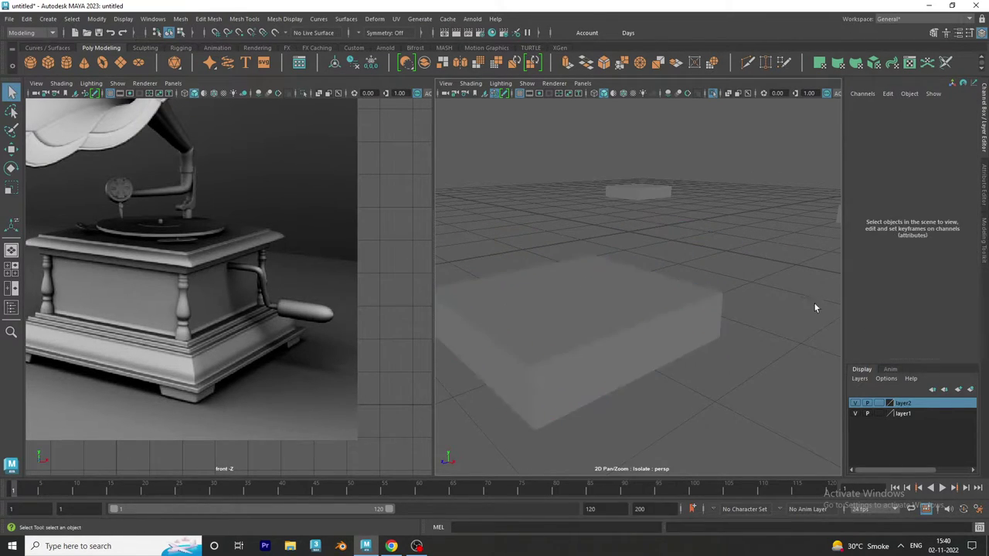
pyautogui.keyDown('alt'); pyautogui.moveTo(814, 302); pyautogui.dragTo(671, 278, button='right'); pyautogui.keyUp('alt')
pyautogui.keyDown('alt'); pyautogui.moveTo(671, 277); pyautogui.dragTo(791, 325, button='middle'); pyautogui.keyUp('alt')
pyautogui.click(561, 264)
pyautogui.moveTo(562, 265); pyautogui.dragTo(559, 216, button='right')
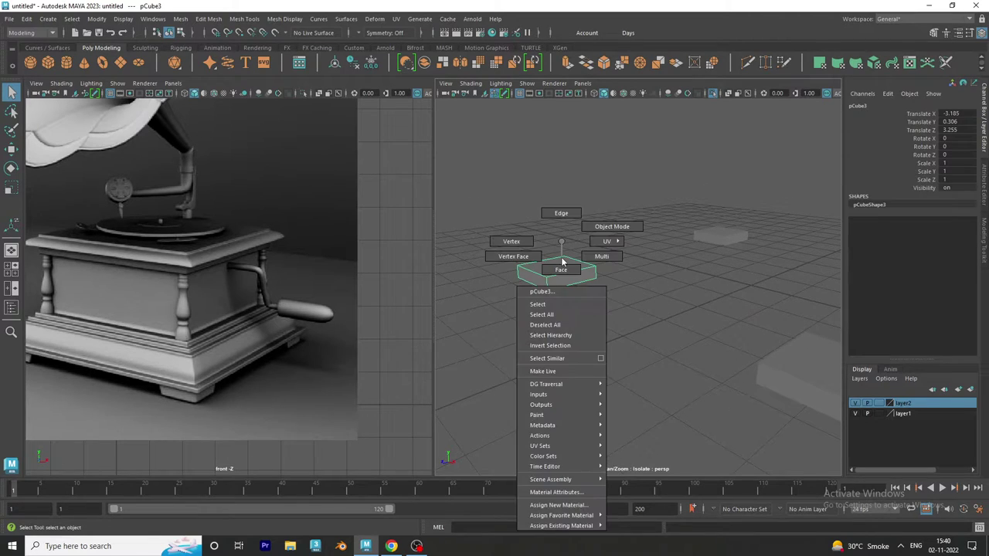
pyautogui.moveTo(500, 207); pyautogui.dragTo(754, 426)
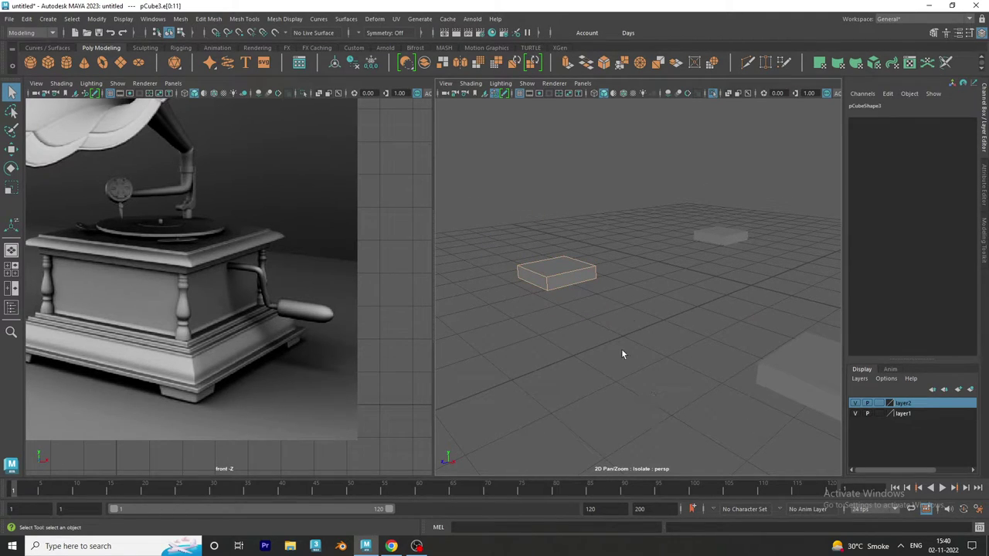
pyautogui.keyDown('shift'); pyautogui.moveTo(621, 354); pyautogui.dragTo(644, 304, button='right'); pyautogui.keyUp('shift')
pyautogui.hotkey('ctrl', 'b')
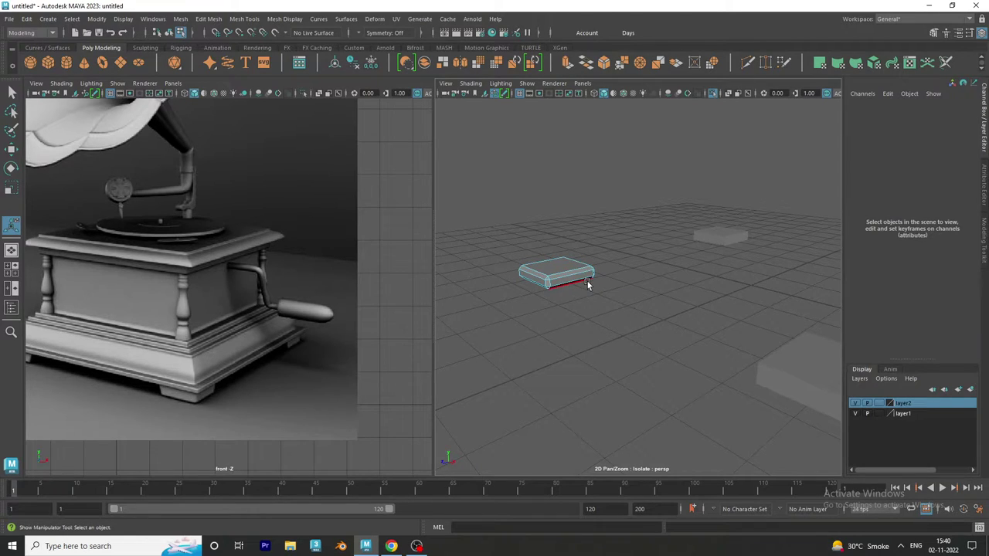
# - Undo that bevel, reselect the small box's edges and re-bevel at a 0.05 fraction
pyautogui.moveTo(571, 269); pyautogui.dragTo(533, 260, button='right')
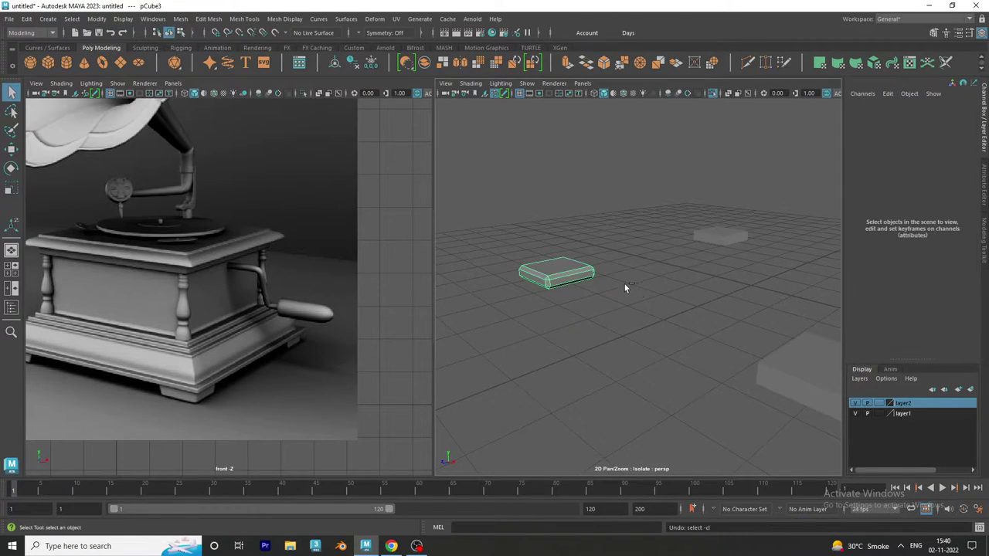
pyautogui.hotkey('ctrl', 'z')
pyautogui.click(598, 304)
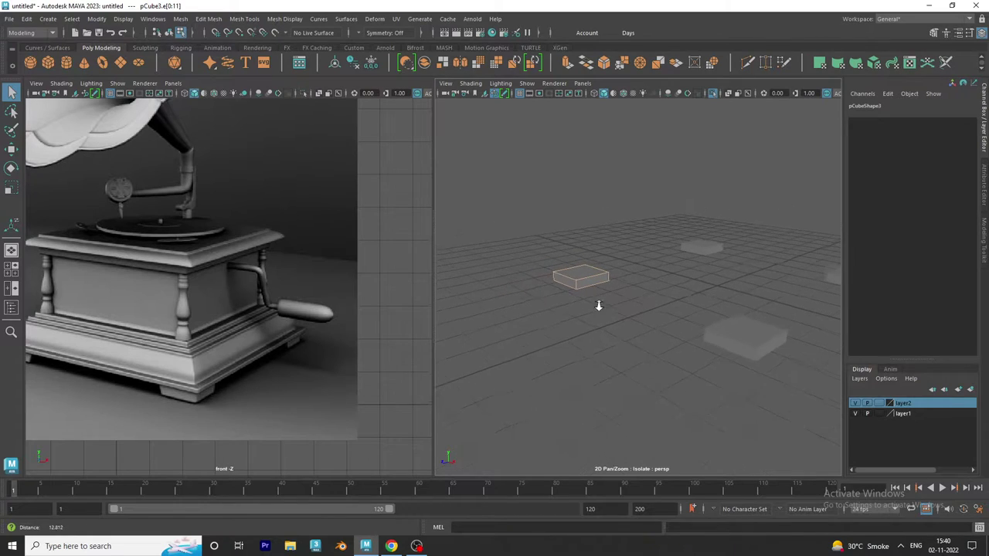
pyautogui.moveTo(584, 241); pyautogui.dragTo(573, 204, button='right')
pyautogui.moveTo(546, 221); pyautogui.dragTo(620, 303)
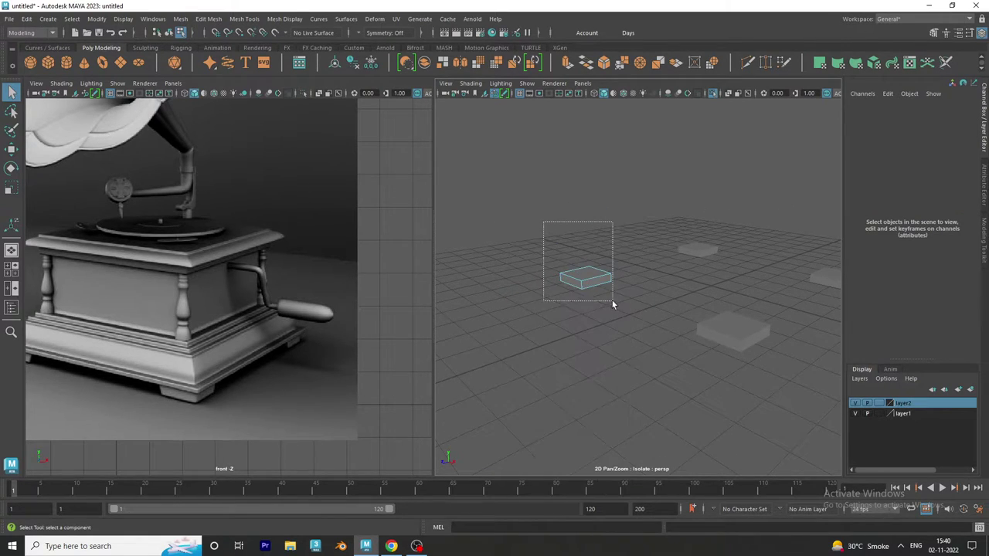
pyautogui.hotkey('ctrl', 'b')
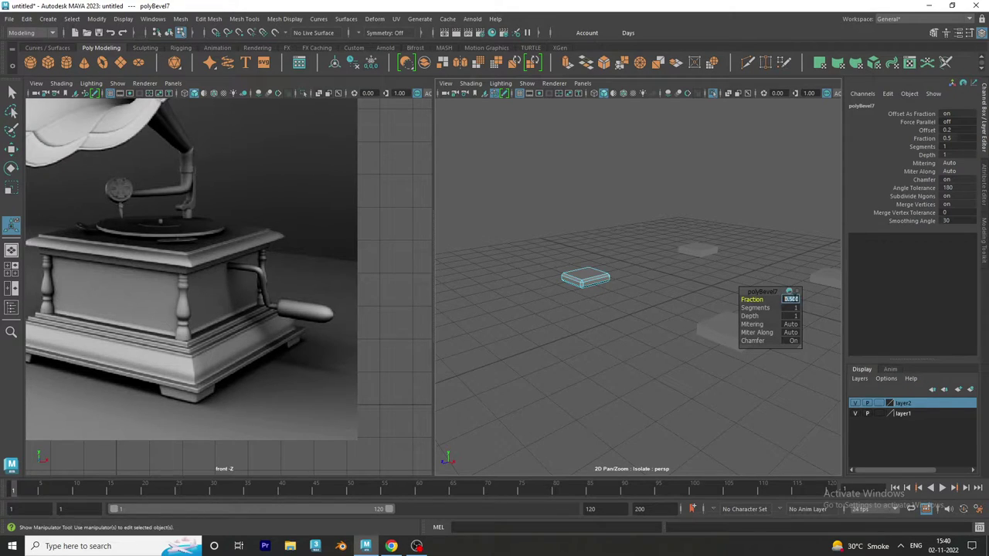
pyautogui.write('5')
pyautogui.press('Return')
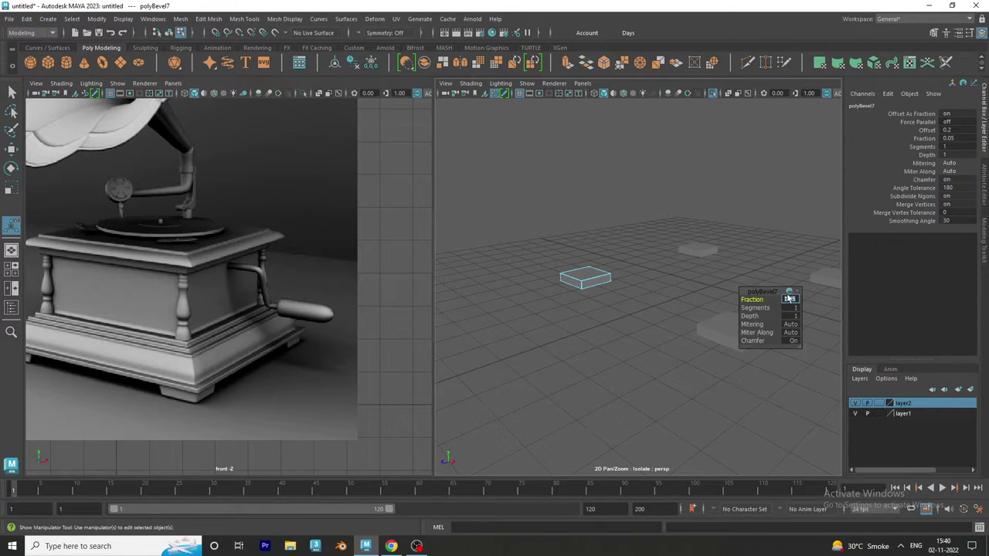
# - Set the bevel to 2 segments and select every edge of the next box
pyautogui.click(787, 307)
pyautogui.keyDown('alt'); pyautogui.moveTo(693, 301); pyautogui.dragTo(638, 329, button='middle'); pyautogui.keyUp('alt')
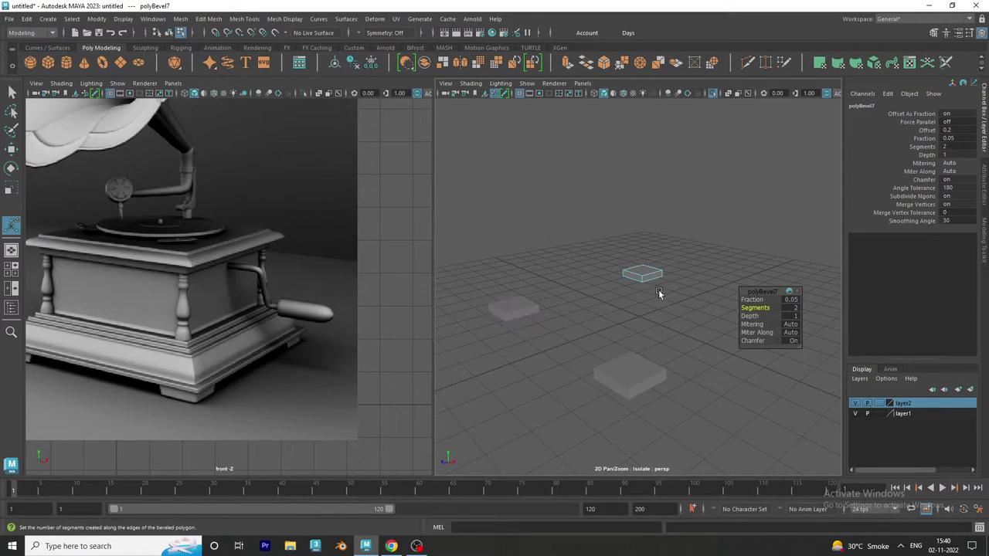
pyautogui.rightClick(647, 276)
pyautogui.moveTo(647, 275); pyautogui.dragTo(643, 214, button='right')
pyautogui.moveTo(603, 232); pyautogui.dragTo(713, 297)
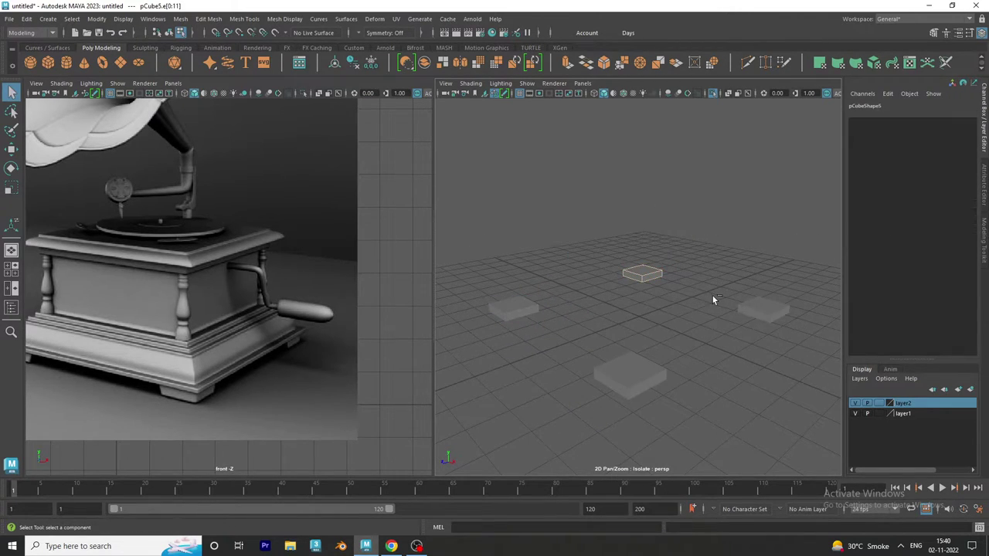
# - Bevel the third foot box with a 0.05 fraction and 2 segments
pyautogui.hotkey('ctrl', 'b')
pyautogui.click(791, 300)
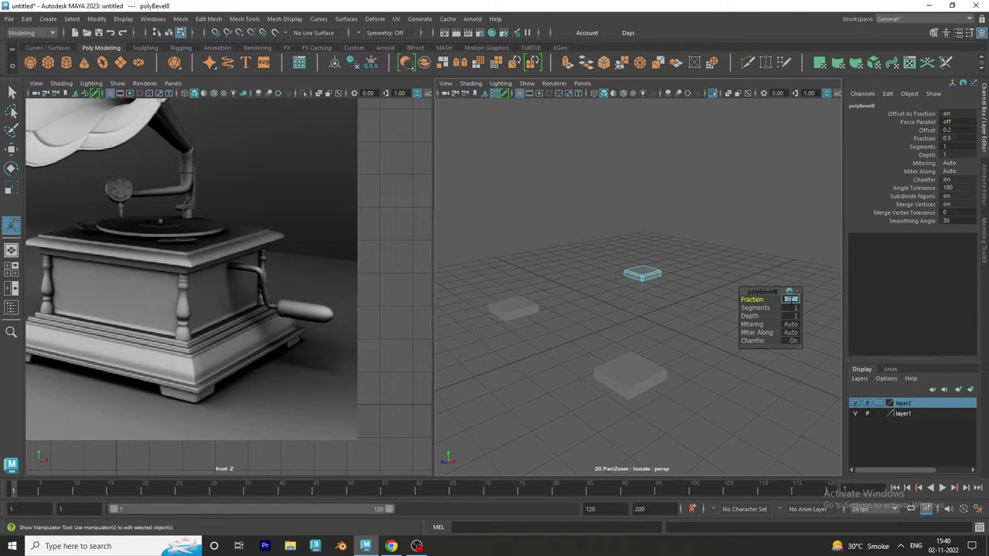
pyautogui.click(795, 310)
pyautogui.write('2')
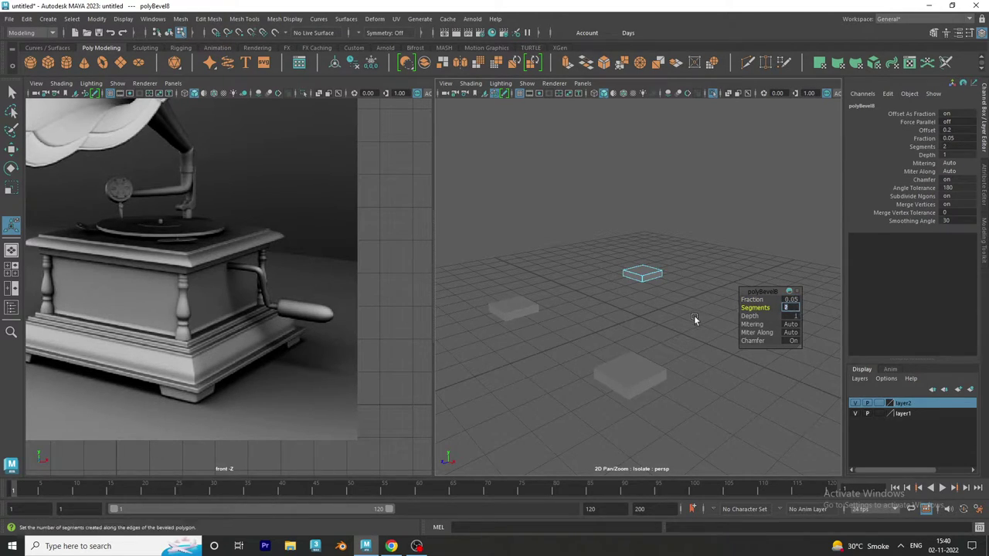
pyautogui.click(695, 316)
pyautogui.keyDown('alt'); pyautogui.moveTo(696, 314); pyautogui.dragTo(673, 347); pyautogui.keyUp('alt')
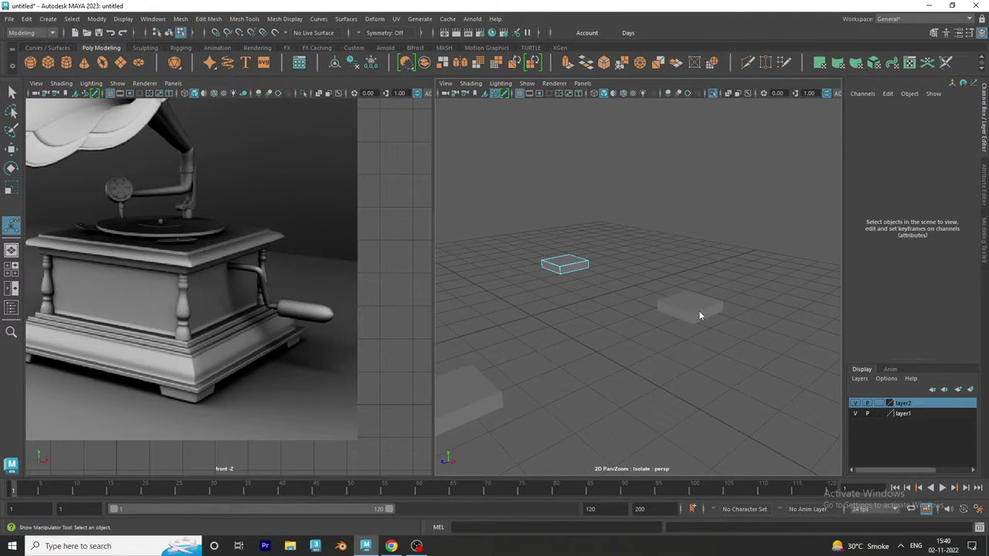
# - Bevel the last remaining foot box at 0.05 fraction and 2 segments
pyautogui.moveTo(699, 311); pyautogui.dragTo(695, 215, button='right')
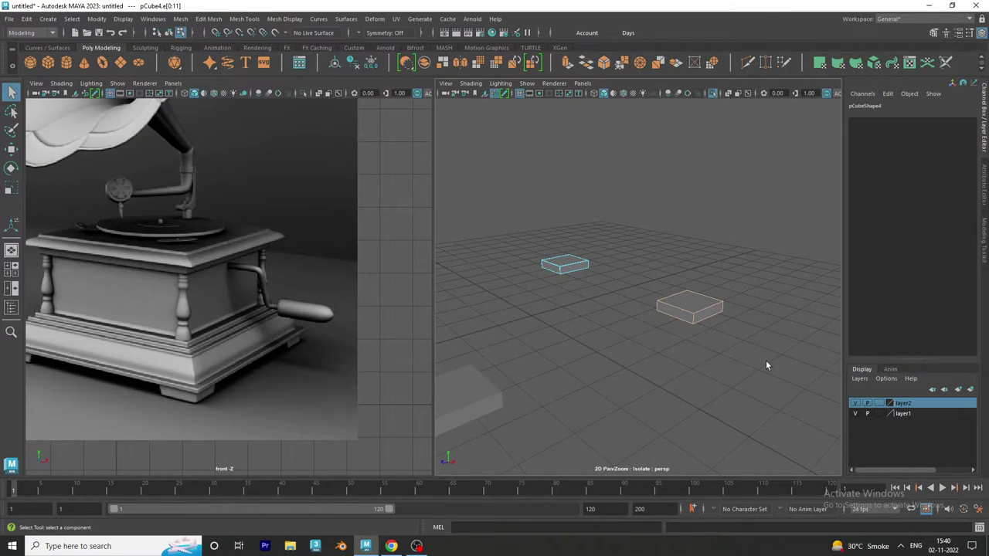
pyautogui.hotkey('ctrl', 'b')
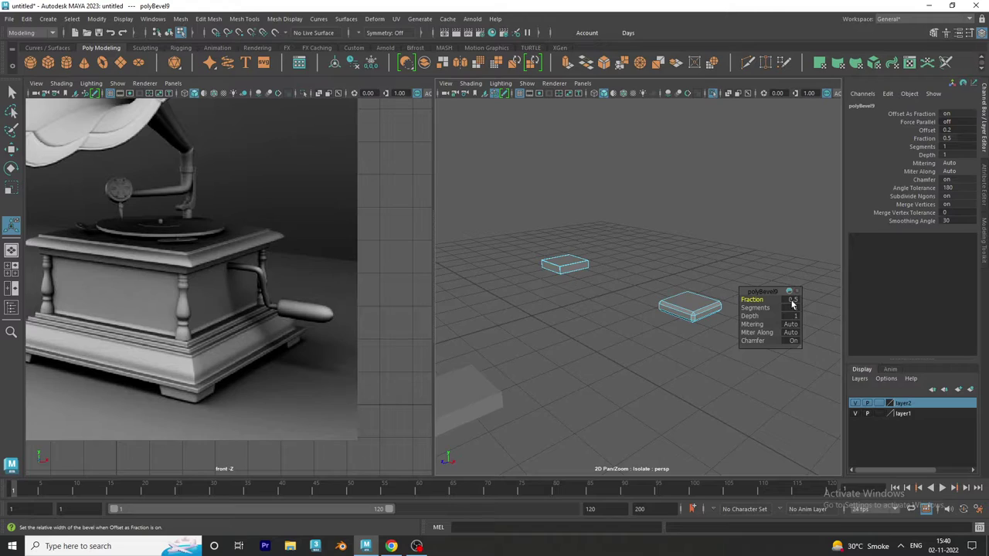
pyautogui.click(791, 300)
pyautogui.write('5')
pyautogui.press('Return')
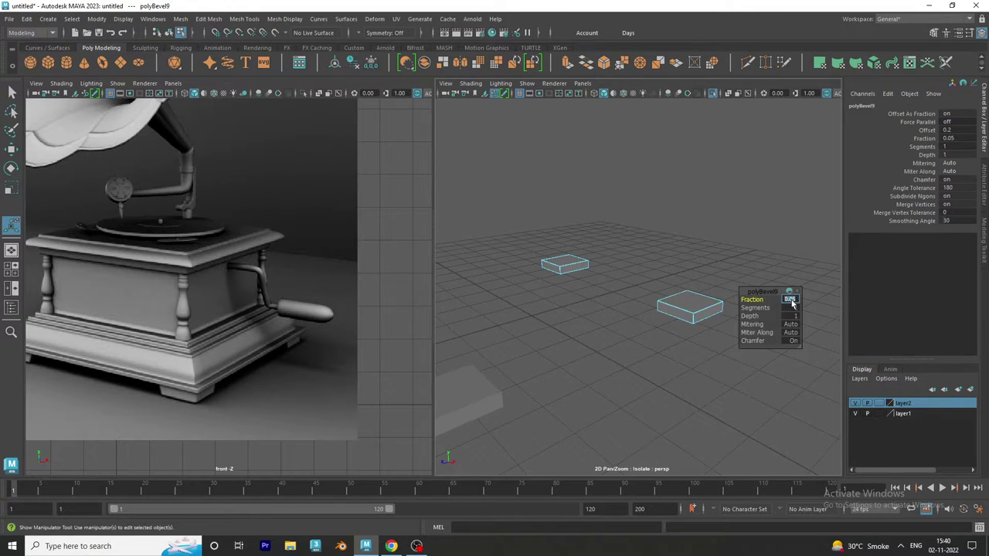
pyautogui.press('Tab')
pyautogui.write('2')
# - Check all four bevelled foot boxes in smooth preview, then deselect them
pyautogui.moveTo(563, 255); pyautogui.dragTo(563, 232, button='right')
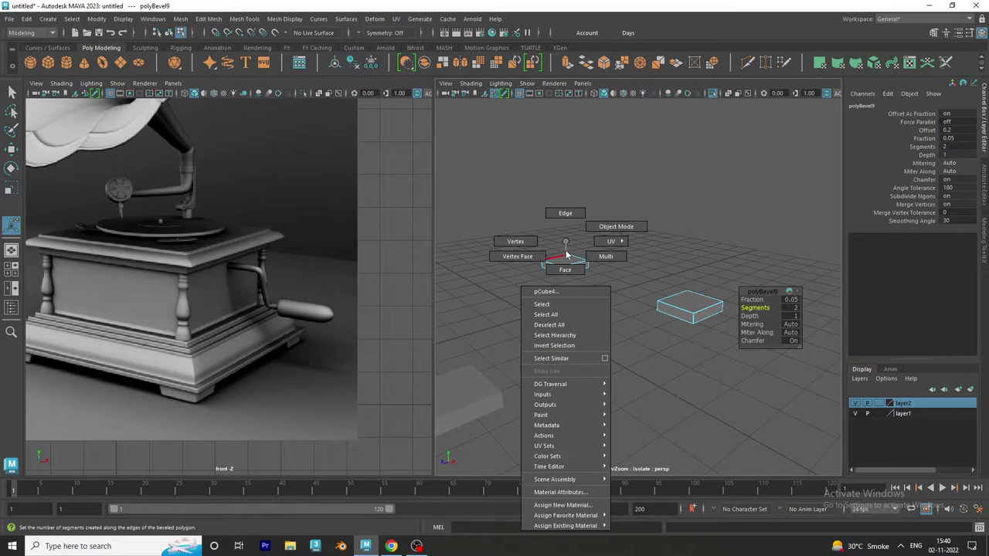
pyautogui.click(718, 395)
pyautogui.scroll(-3, 645, 369)
pyautogui.moveTo(491, 211)
pyautogui.mouseDown()
pyautogui.moveTo(692, 356)
pyautogui.moveTo(652, 373)
pyautogui.mouseUp()
pyautogui.press('3')
pyautogui.click(692, 357)
# - Show the whole gramophone again and preview the crank handle smoothed
pyautogui.hotkey('ctrl', '1')
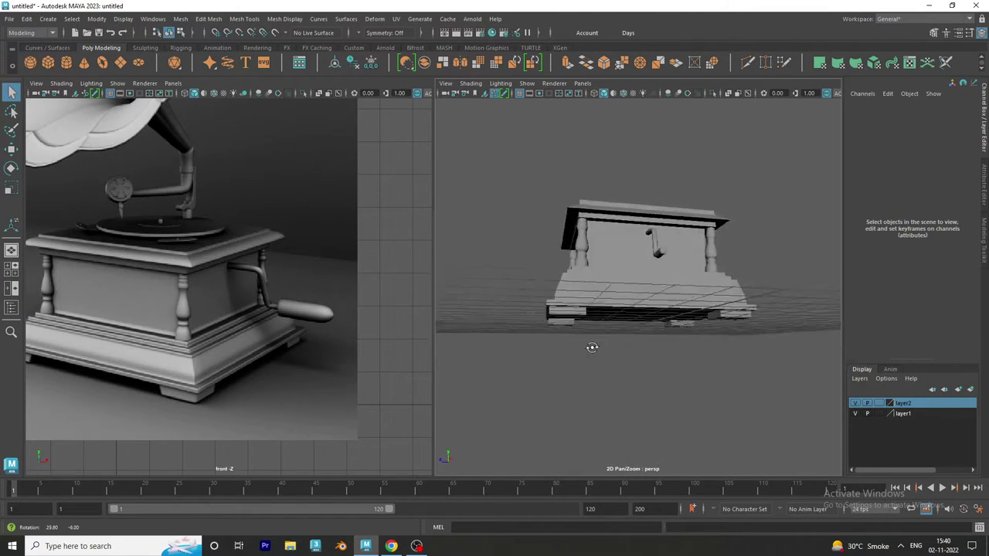
pyautogui.scroll(2, 646, 371)
pyautogui.scroll(3, 665, 356)
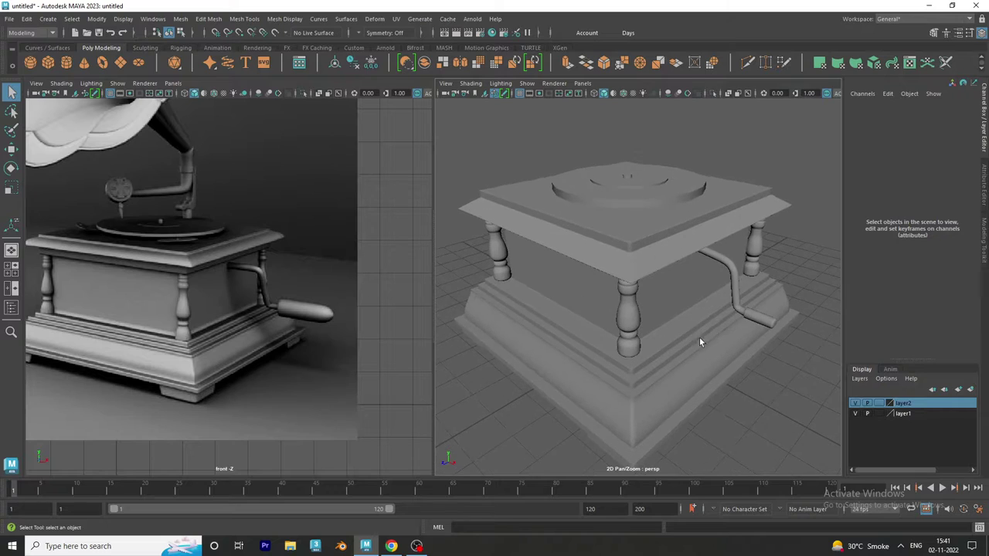
pyautogui.scroll(3, 680, 340)
pyautogui.scroll(3, 620, 325)
pyautogui.keyDown('alt'); pyautogui.moveTo(620, 325); pyautogui.dragTo(652, 316); pyautogui.keyUp('alt')
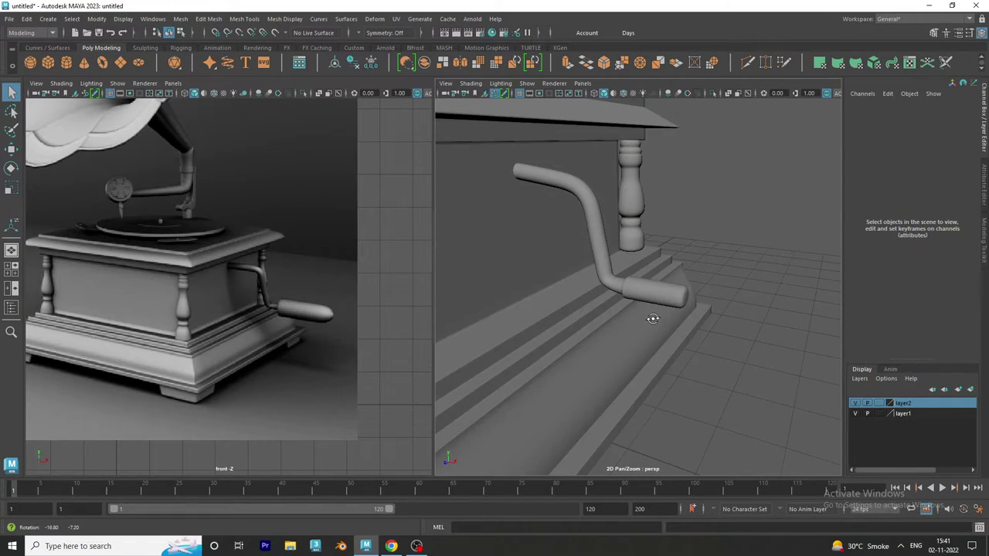
pyautogui.click(590, 185)
pyautogui.keyDown('alt'); pyautogui.moveTo(590, 186); pyautogui.dragTo(680, 281); pyautogui.keyUp('alt')
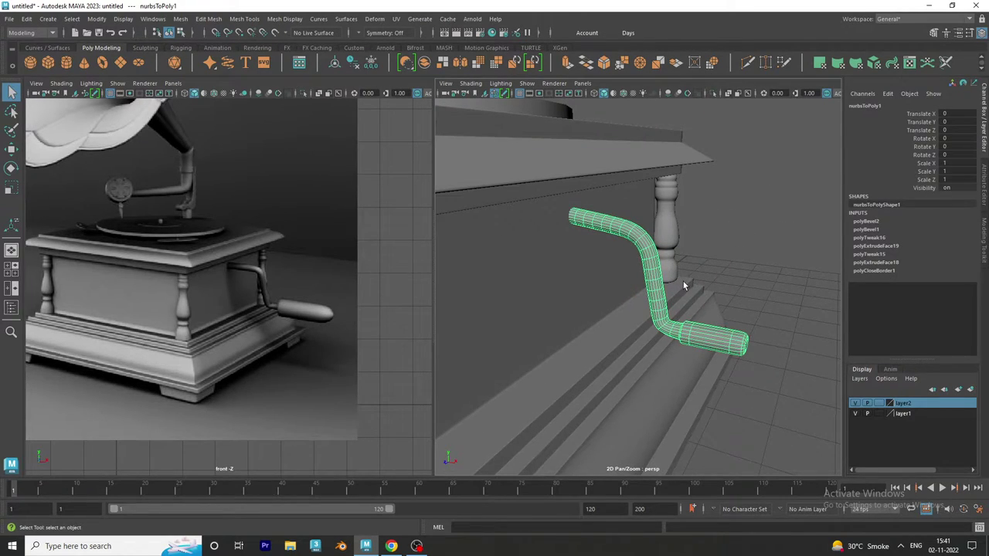
pyautogui.press('3')
pyautogui.click(684, 280)
# - Select the turntable platter cylinder on the gramophone base
pyautogui.keyDown('alt'); pyautogui.moveTo(683, 280); pyautogui.dragTo(769, 302); pyautogui.keyUp('alt')
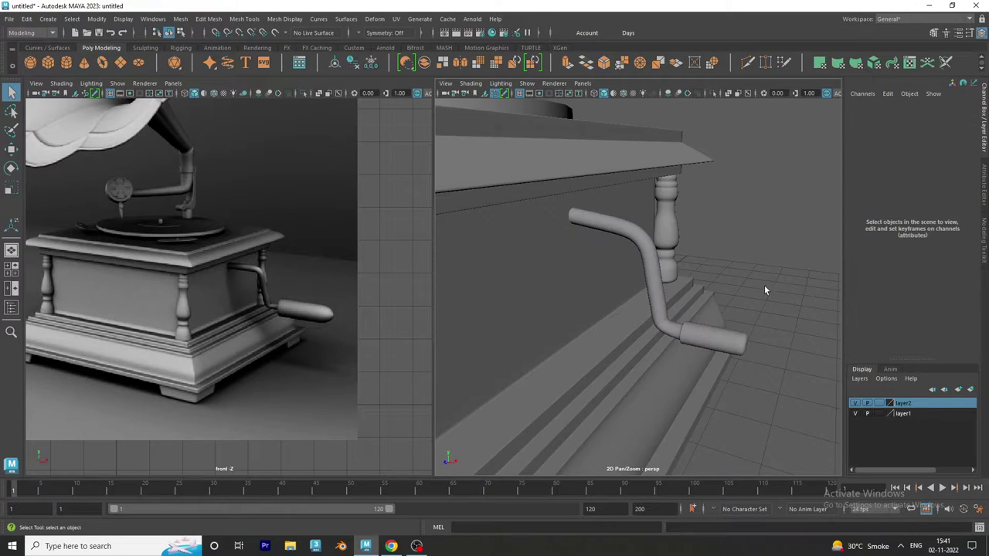
pyautogui.scroll(5, 695, 250)
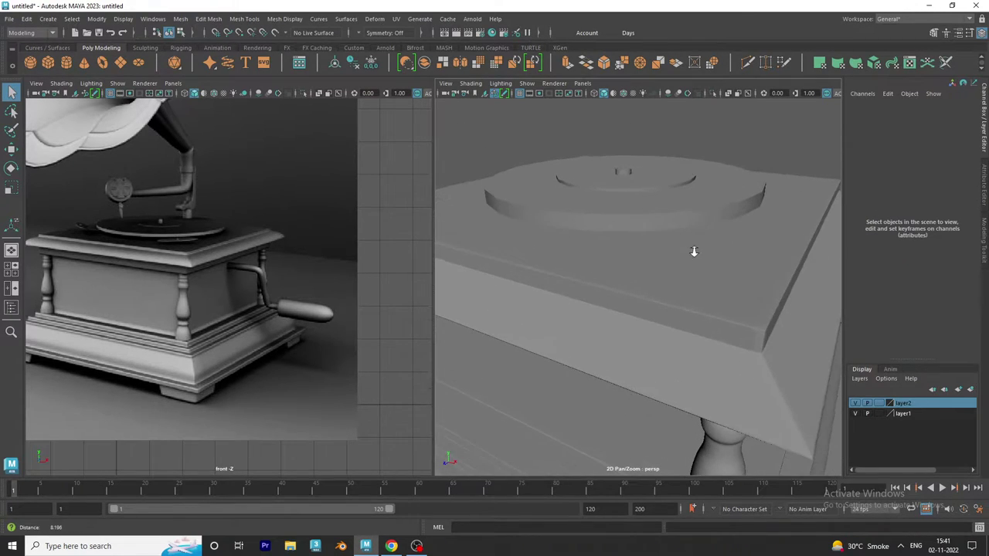
pyautogui.click(657, 221)
# - Isolate the platter and select its top rim edge loop
pyautogui.hotkey('ctrl', '1')
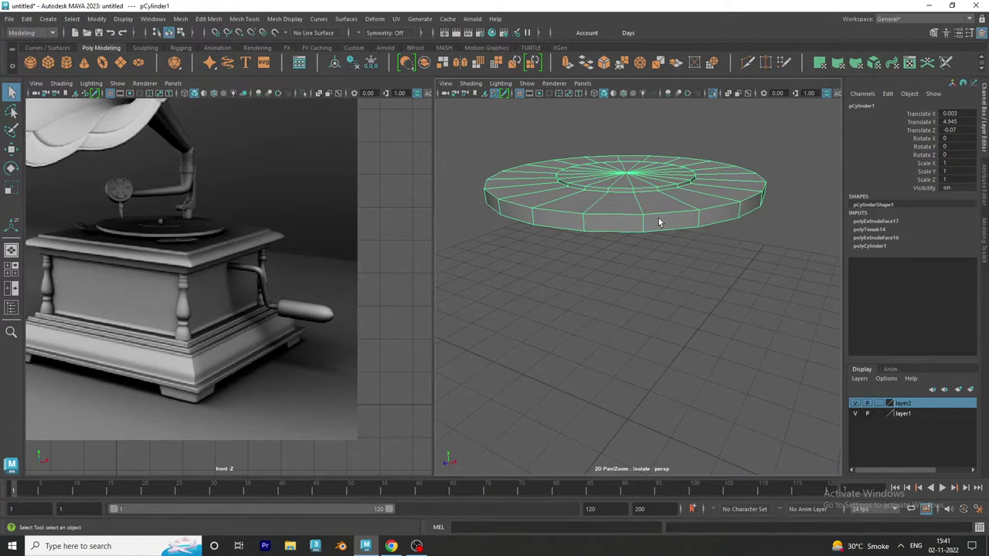
pyautogui.moveTo(657, 221)
pyautogui.keyDown('alt'); pyautogui.mouseDown()
pyautogui.moveTo(667, 247)
pyautogui.moveTo(657, 262)
pyautogui.mouseUp(); pyautogui.keyUp('alt')
pyautogui.scroll(2, 654, 247)
pyautogui.moveTo(657, 263); pyautogui.dragTo(657, 217, button='right')
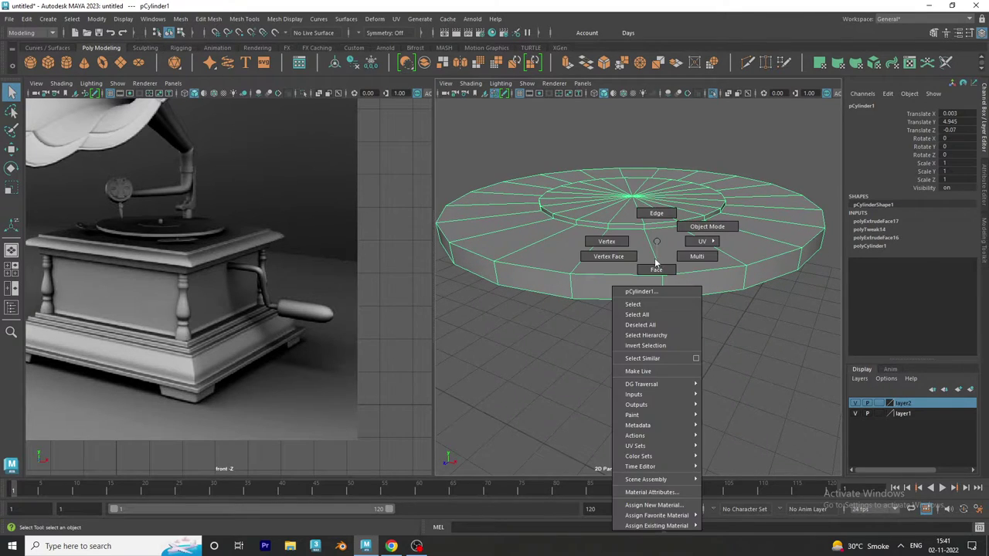
pyautogui.doubleClick(633, 275)
pyautogui.scroll(2, 611, 221)
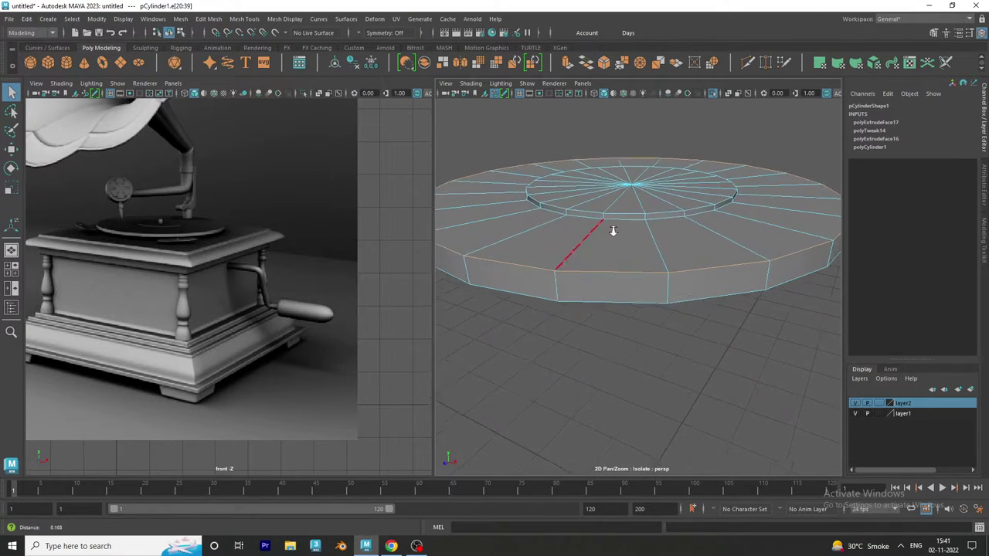
pyautogui.scroll(2, 629, 258)
pyautogui.scroll(2, 614, 164)
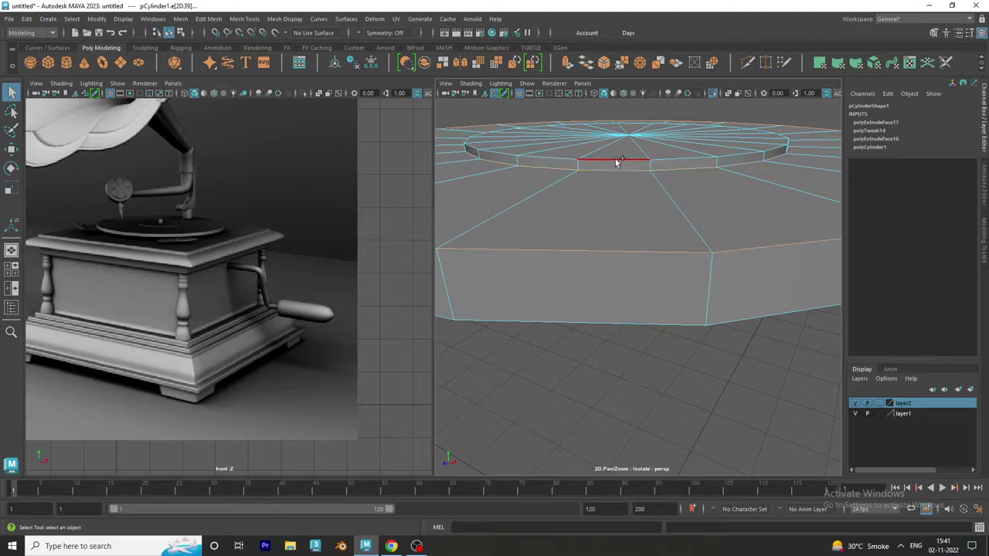
# - Bevel the top rim with chamfer off at a 0.04 fraction
pyautogui.hotkey('ctrl', 'b')
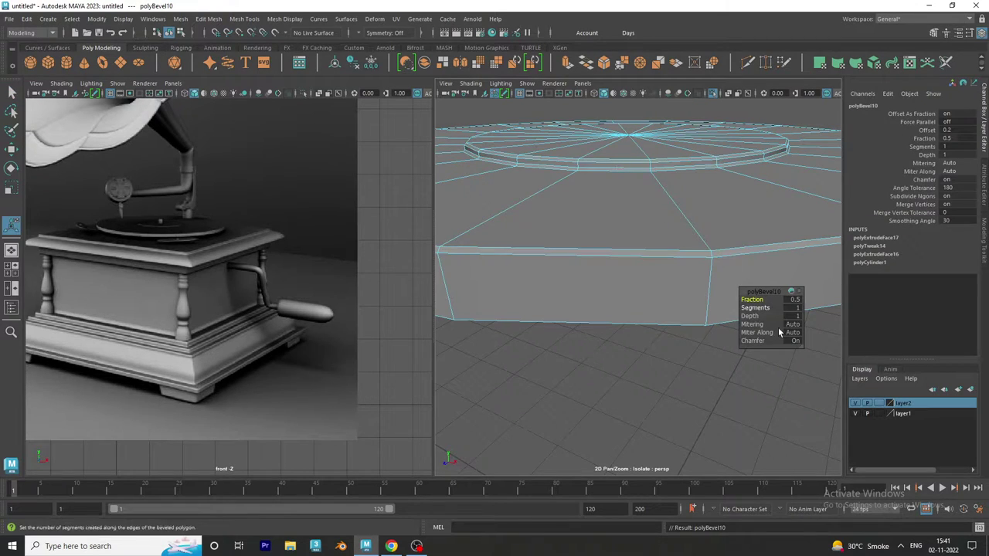
pyautogui.click(796, 342)
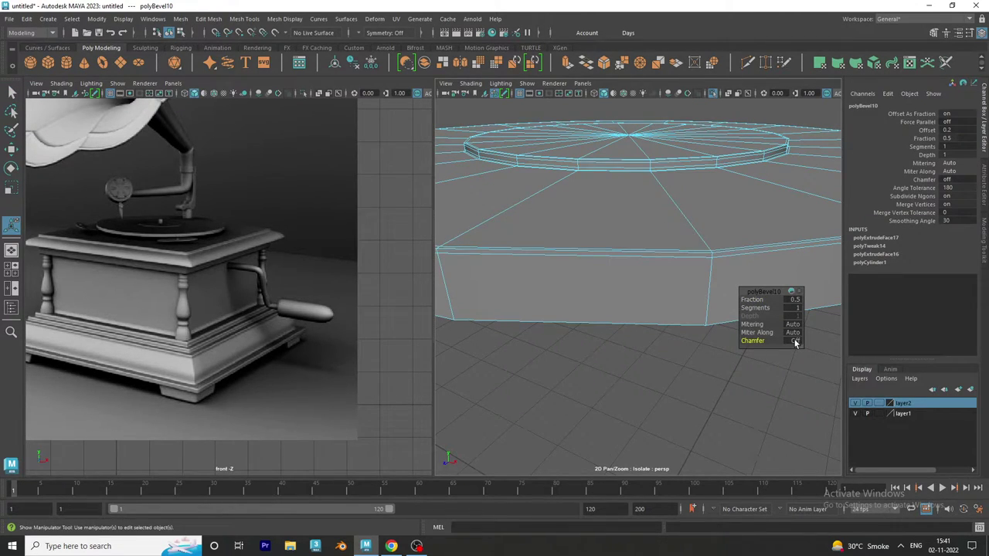
pyautogui.scroll(2, 649, 294)
pyautogui.scroll(2, 649, 293)
pyautogui.scroll(1, 649, 293)
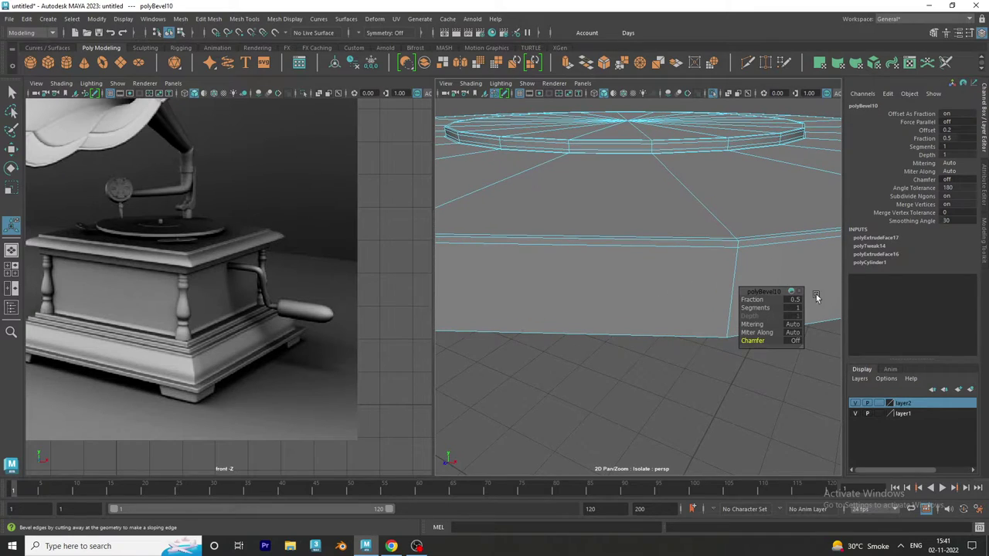
pyautogui.click(796, 300)
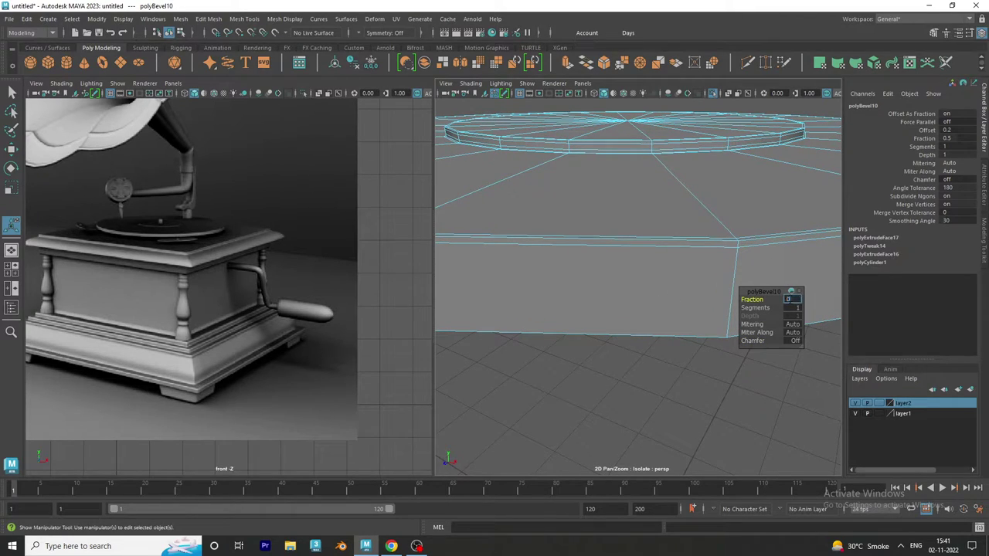
pyautogui.write('.02')
pyautogui.write('0.04')
pyautogui.press('Return')
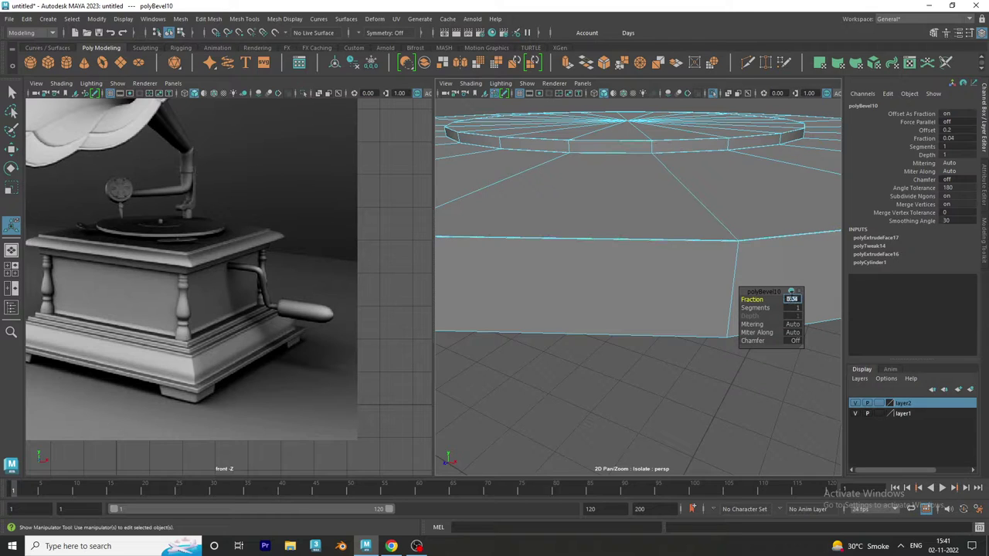
pyautogui.press('Return')
pyautogui.keyDown('alt'); pyautogui.moveTo(668, 258); pyautogui.dragTo(646, 274); pyautogui.keyUp('alt')
pyautogui.moveTo(645, 274)
pyautogui.keyDown('alt'); pyautogui.mouseDown(button='right')
pyautogui.moveTo(676, 303)
pyautogui.moveTo(614, 282)
pyautogui.mouseUp(button='right'); pyautogui.keyUp('alt')
pyautogui.moveTo(602, 261)
pyautogui.keyDown('alt'); pyautogui.mouseDown()
pyautogui.moveTo(628, 265)
pyautogui.moveTo(626, 255)
pyautogui.mouseUp(); pyautogui.keyUp('alt')
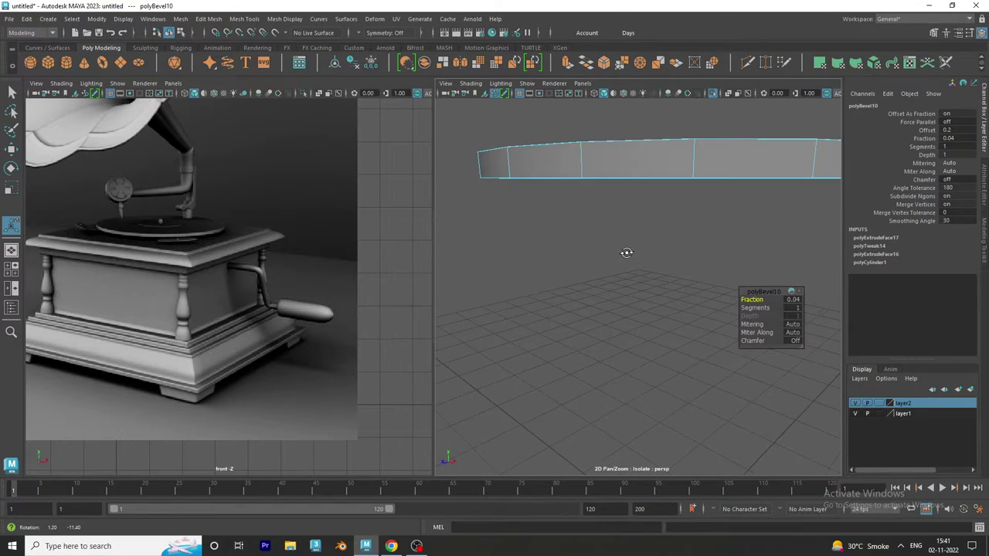
# - Bevel the bottom rim loop at a 0.04 fraction with 2 segments
pyautogui.click(632, 180)
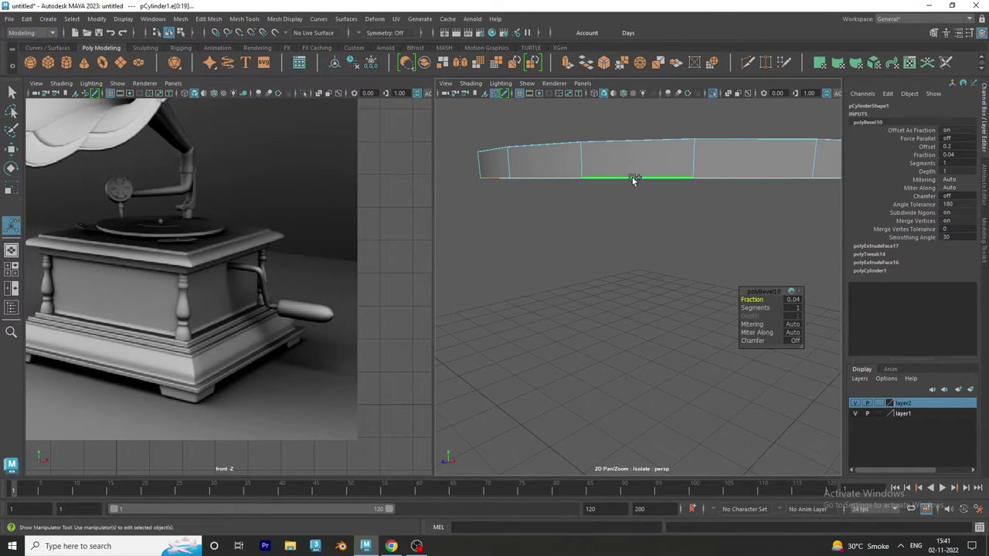
pyautogui.hotkey('ctrl', 'b')
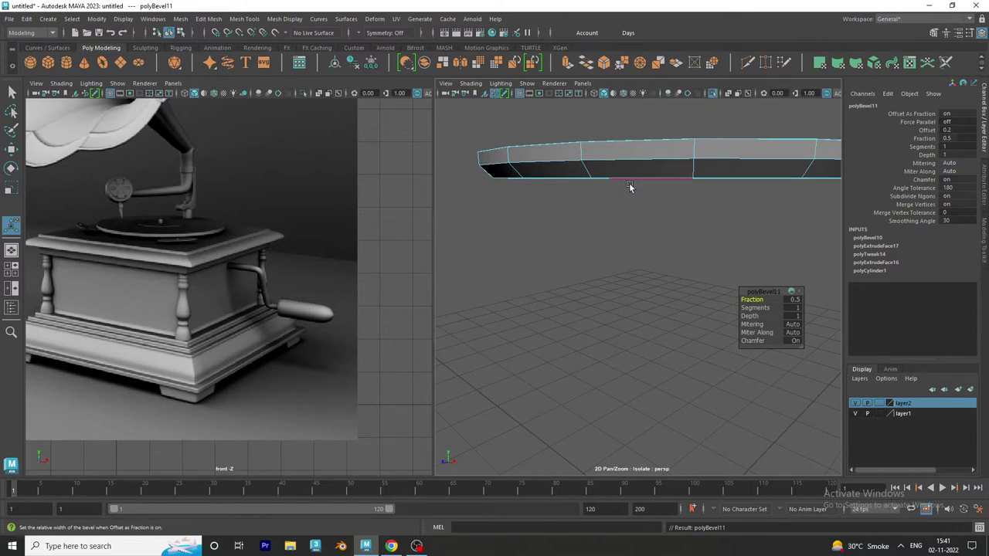
pyautogui.click(794, 300)
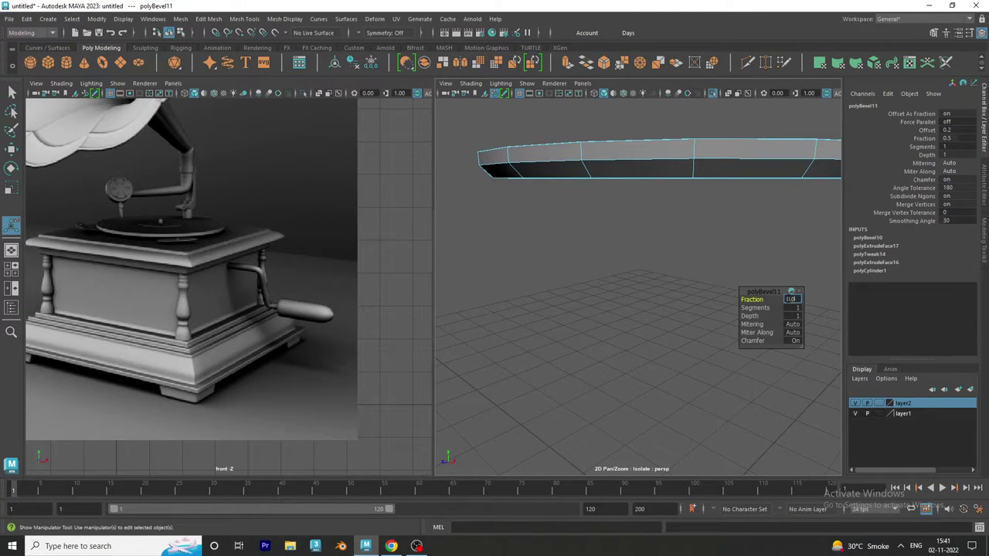
pyautogui.write('4')
pyautogui.press('Return')
pyautogui.click(796, 308)
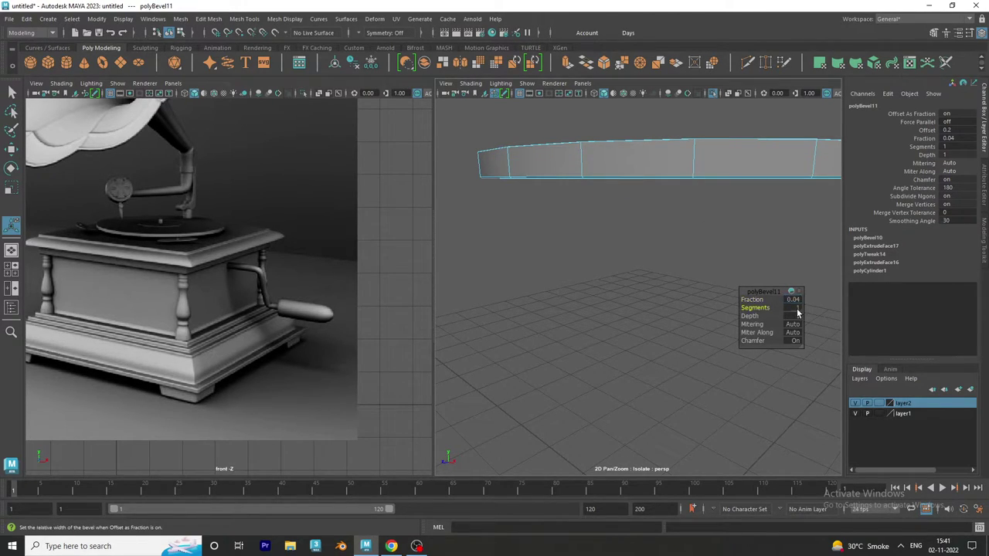
pyautogui.write('2')
pyautogui.press('Return')
pyautogui.keyDown('alt'); pyautogui.moveTo(503, 180); pyautogui.dragTo(503, 214); pyautogui.keyUp('alt')
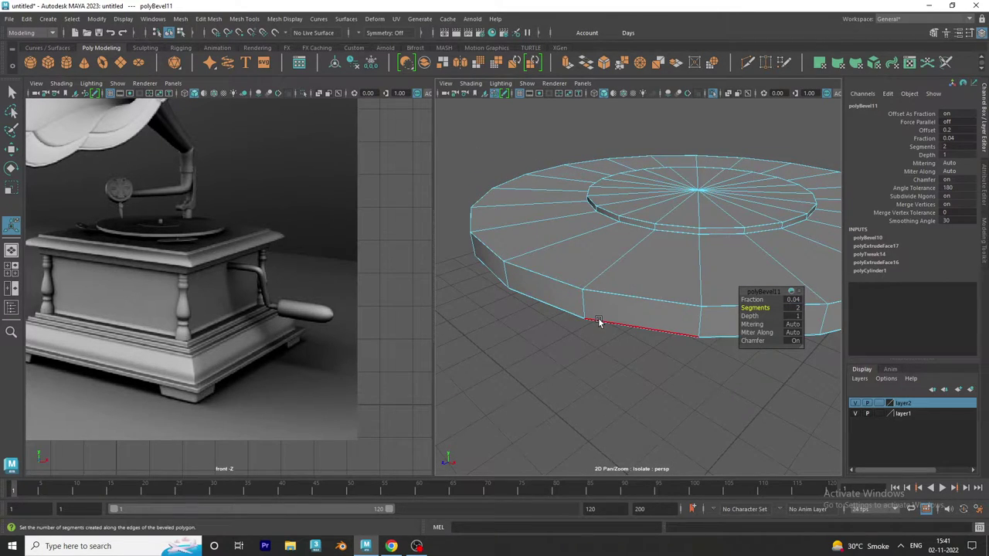
pyautogui.keyDown('alt'); pyautogui.moveTo(636, 321); pyautogui.dragTo(640, 288); pyautogui.keyUp('alt')
pyautogui.moveTo(639, 263); pyautogui.dragTo(691, 224, button='right')
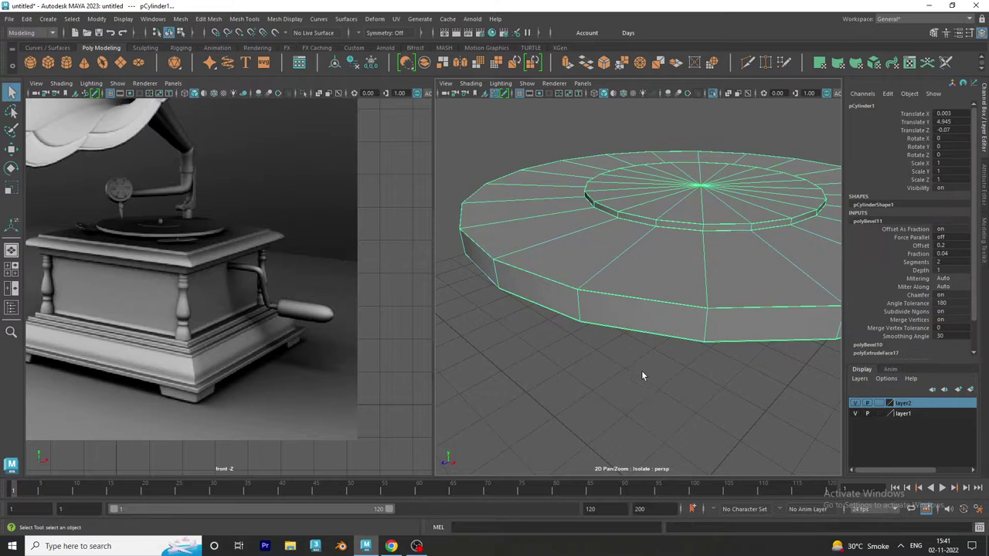
# - Show the whole gramophone again and isolate the small cylinder at the platter centre
pyautogui.click(710, 382)
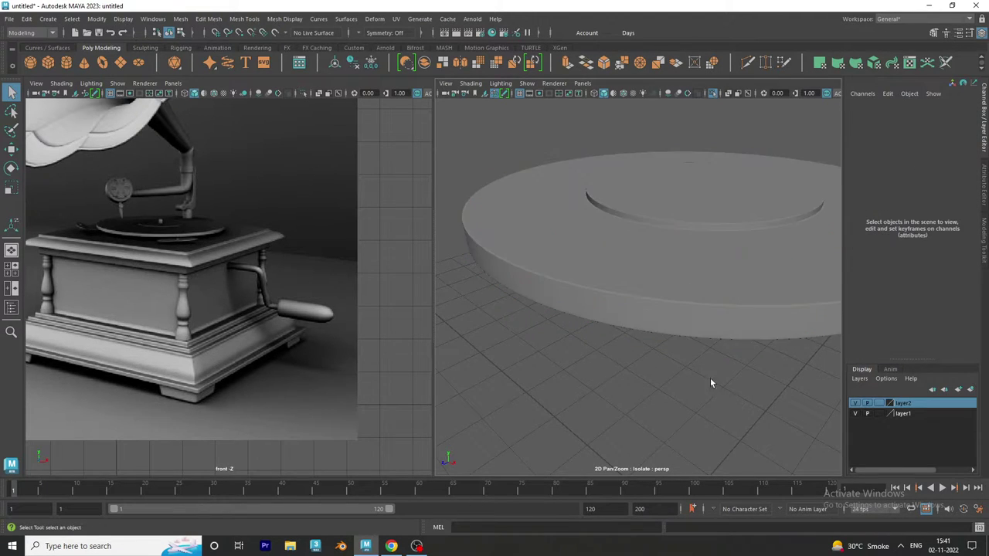
pyautogui.press('f')
pyautogui.hotkey('ctrl', '1')
pyautogui.moveTo(606, 346)
pyautogui.keyDown('alt'); pyautogui.mouseDown()
pyautogui.moveTo(626, 291)
pyautogui.moveTo(620, 279)
pyautogui.mouseUp(); pyautogui.keyUp('alt')
pyautogui.keyDown('alt'); pyautogui.moveTo(619, 278); pyautogui.dragTo(680, 318, button='right'); pyautogui.keyUp('alt')
pyautogui.click(681, 295)
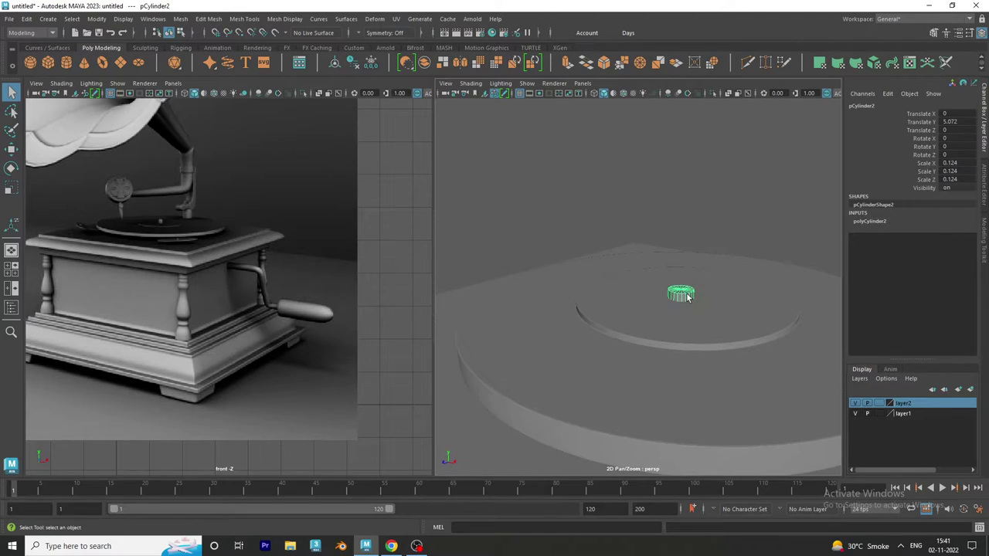
pyautogui.hotkey('ctrl', '1')
pyautogui.scroll(3, 696, 314)
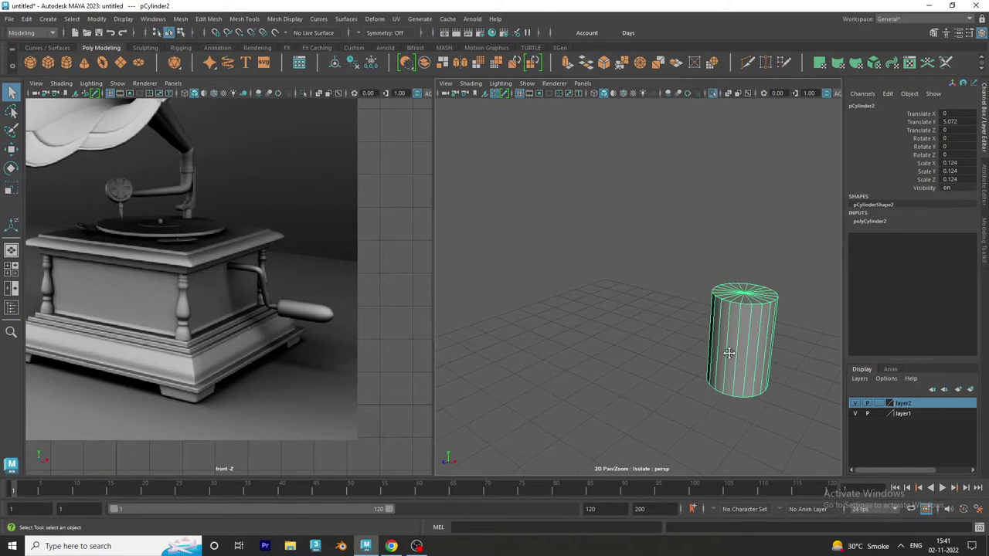
pyautogui.keyDown('alt'); pyautogui.moveTo(696, 314); pyautogui.dragTo(595, 255, button='middle'); pyautogui.keyUp('alt')
pyautogui.keyDown('alt'); pyautogui.moveTo(595, 255); pyautogui.dragTo(602, 217); pyautogui.keyUp('alt')
# - Select the small cylinder's top and bottom rim edges and bevel them
pyautogui.moveTo(602, 217); pyautogui.dragTo(602, 193, button='right')
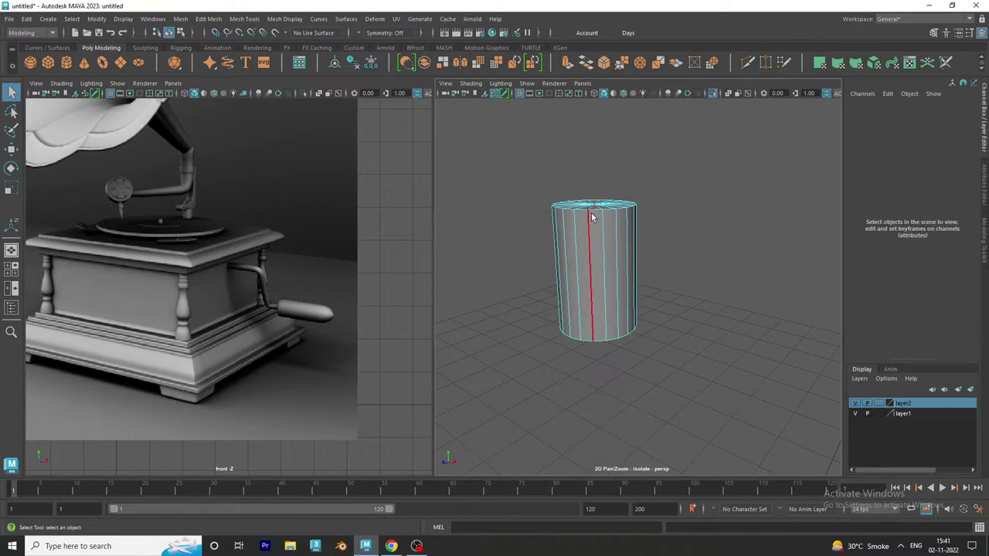
pyautogui.click(598, 212)
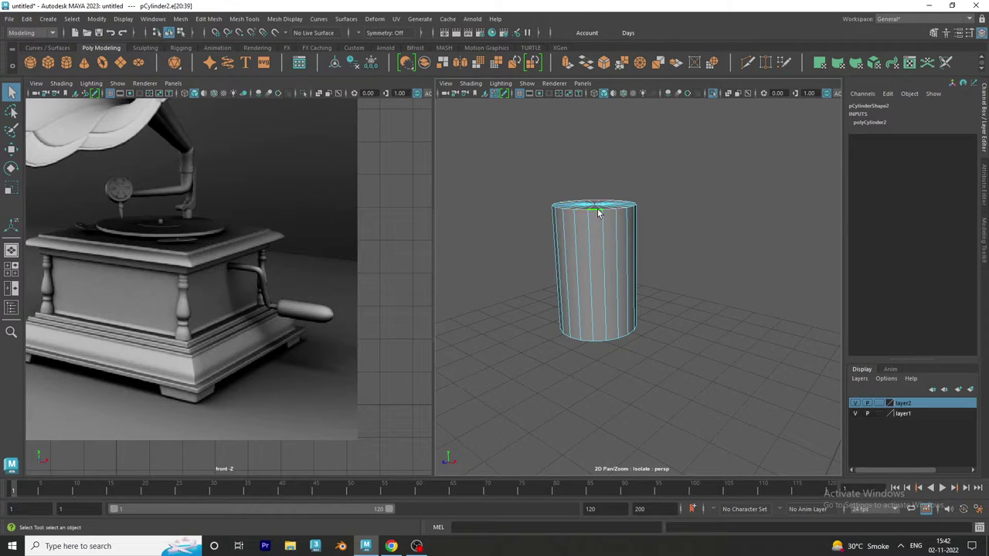
pyautogui.click(598, 213)
pyautogui.hotkey('ctrl', 'b')
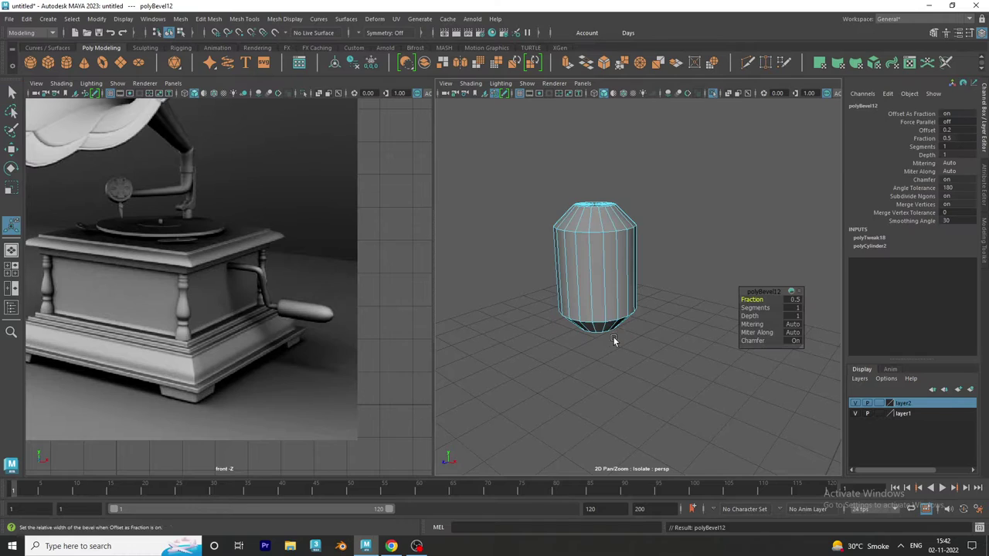
pyautogui.click(792, 299)
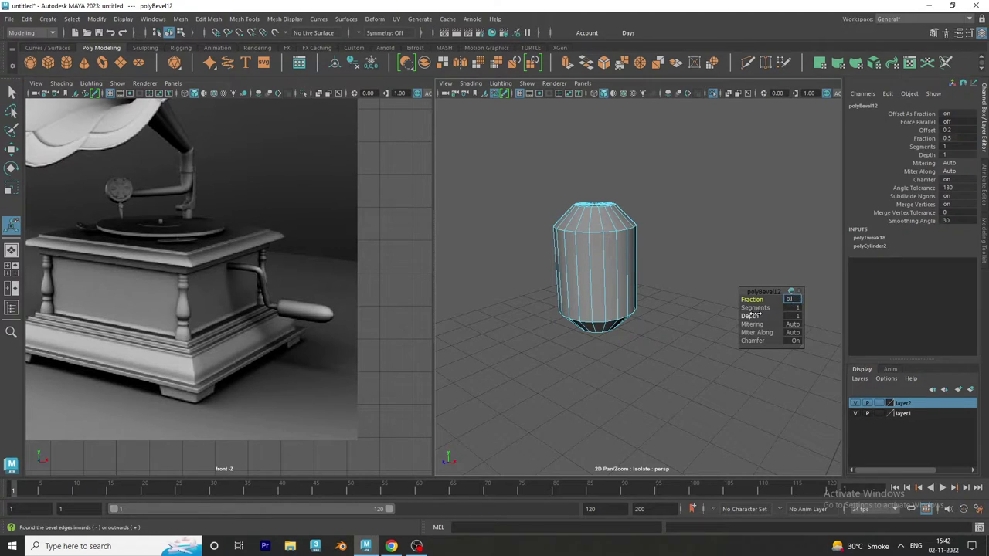
pyautogui.write('01')
pyautogui.press('Return')
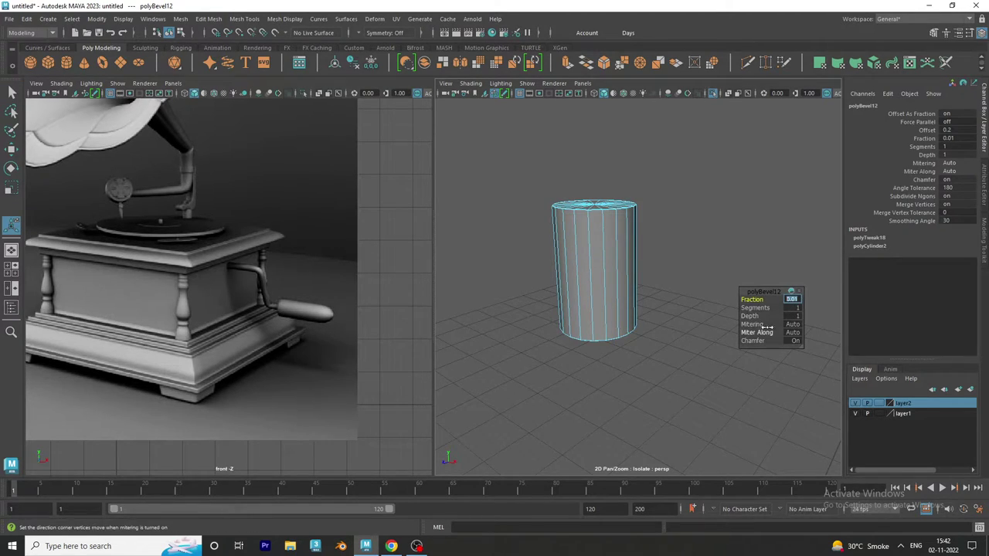
pyautogui.click(792, 307)
pyautogui.write('3')
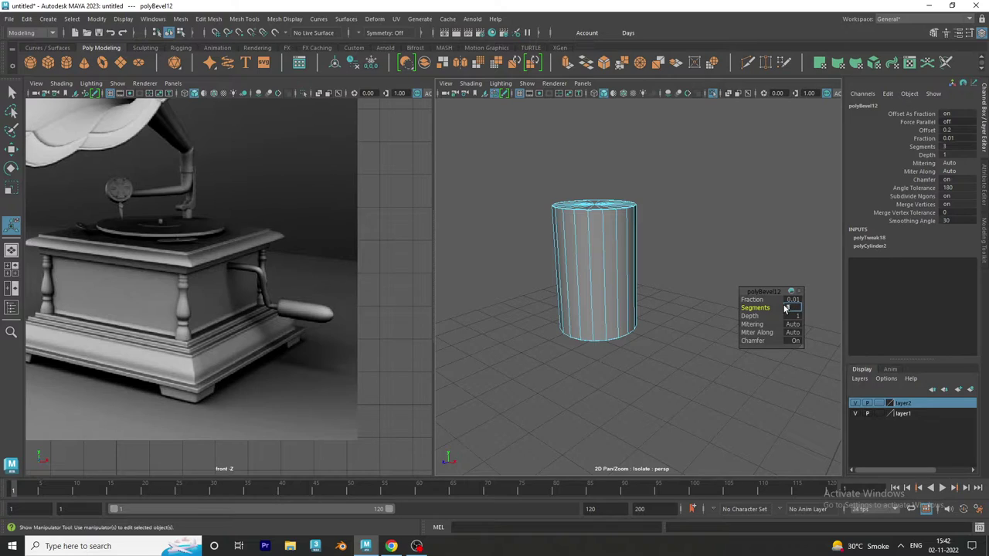
# - Set the cylinder bevel to a 0.03 fraction with 3 segments, back in object mode
pyautogui.click(794, 300)
pyautogui.press('Return')
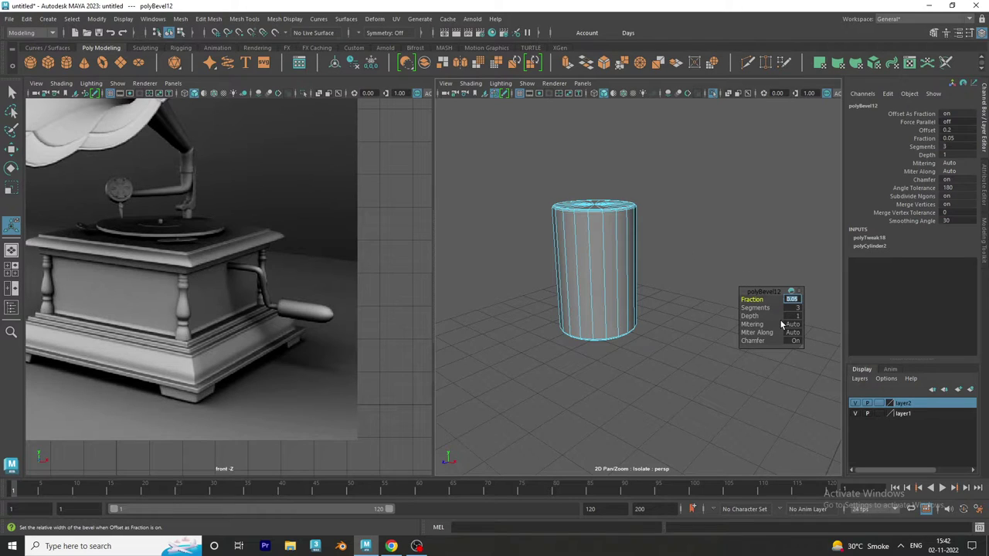
pyautogui.write('3')
pyautogui.press('Return')
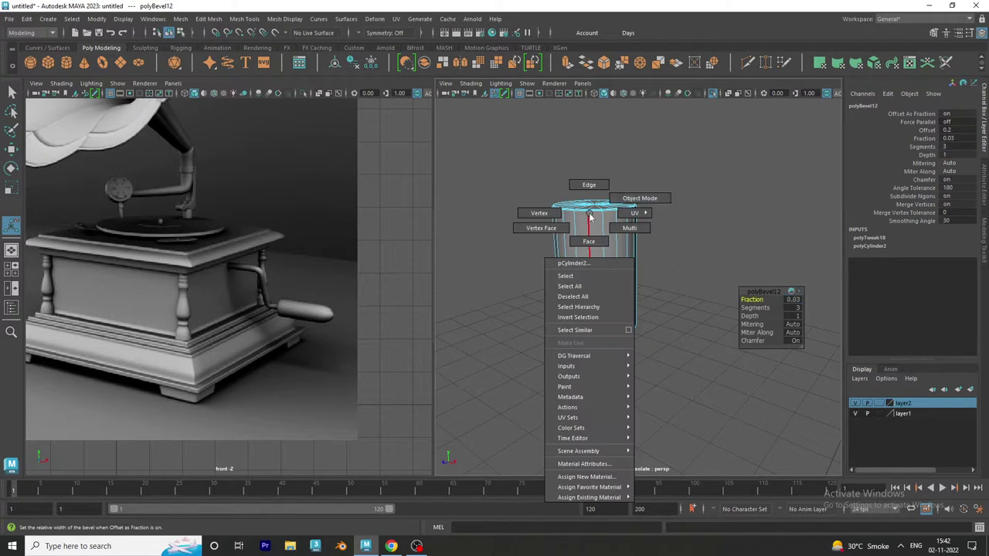
pyautogui.moveTo(592, 217); pyautogui.dragTo(641, 199, button='right')
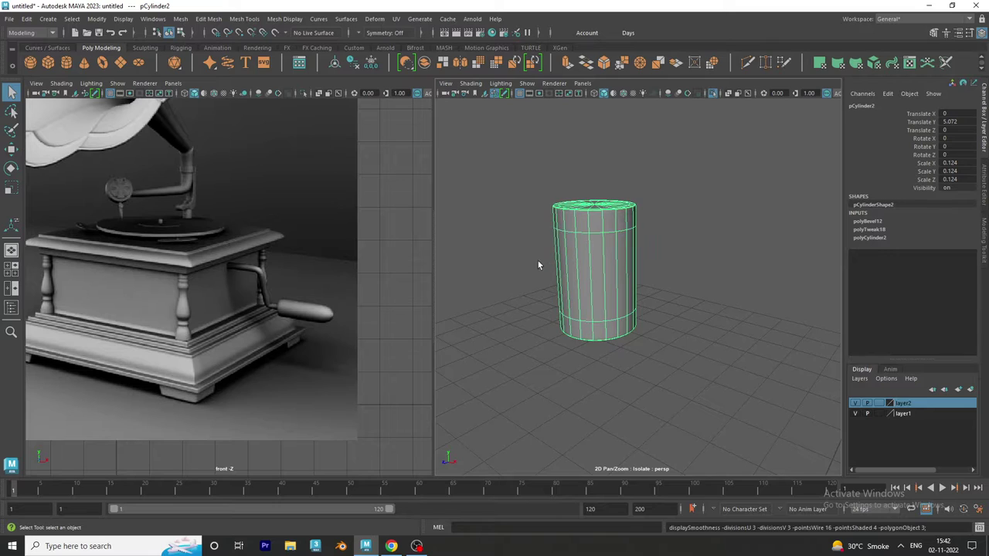
# - Select all gramophone base parts, delete their history, and combine them into pCube6
pyautogui.click(520, 190)
pyautogui.moveTo(668, 188)
pyautogui.keyDown('alt'); pyautogui.mouseDown()
pyautogui.moveTo(644, 271)
pyautogui.moveTo(724, 364)
pyautogui.moveTo(632, 355)
pyautogui.moveTo(691, 304)
pyautogui.moveTo(625, 347)
pyautogui.moveTo(718, 347)
pyautogui.moveTo(678, 355)
pyautogui.moveTo(640, 391)
pyautogui.mouseUp(); pyautogui.keyUp('alt')
pyautogui.scroll(-3, 687, 317)
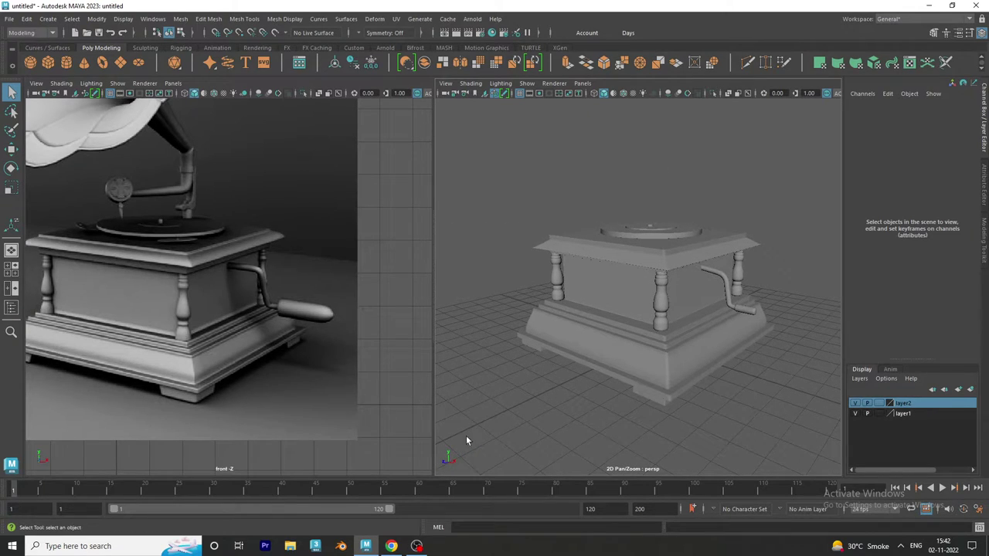
pyautogui.scroll(2, 193, 271)
pyautogui.moveTo(652, 345)
pyautogui.keyDown('alt'); pyautogui.mouseDown()
pyautogui.moveTo(544, 345)
pyautogui.moveTo(623, 358)
pyautogui.moveTo(579, 309)
pyautogui.mouseUp(); pyautogui.keyUp('alt')
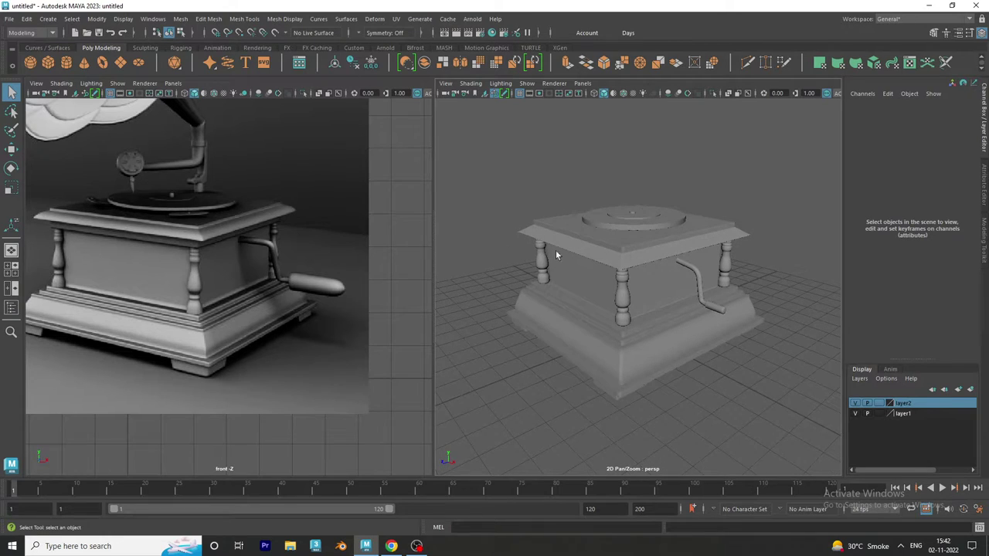
pyautogui.keyDown('alt'); pyautogui.moveTo(705, 293); pyautogui.dragTo(656, 302); pyautogui.keyUp('alt')
pyautogui.moveTo(737, 179); pyautogui.dragTo(559, 403)
pyautogui.moveTo(776, 156); pyautogui.dragTo(482, 384)
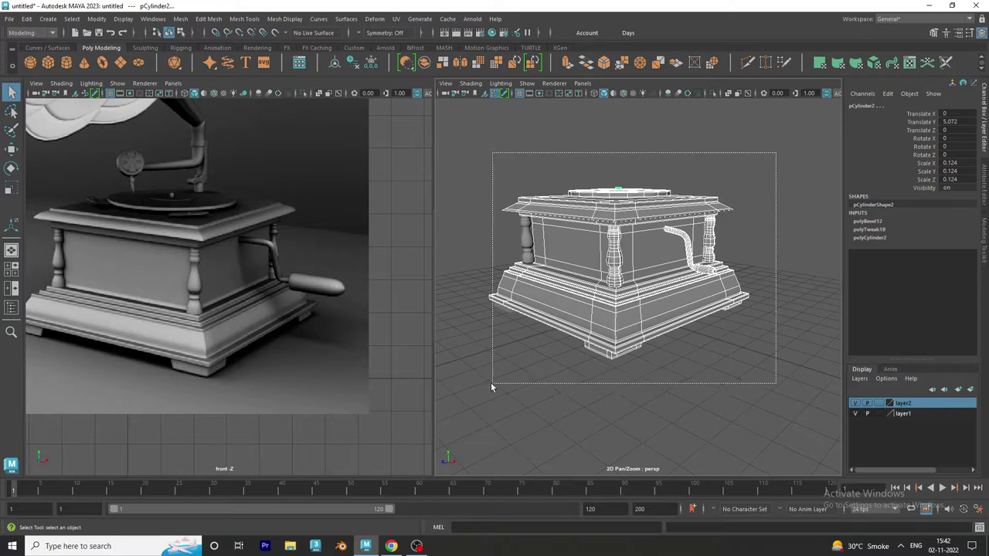
pyautogui.click(354, 65)
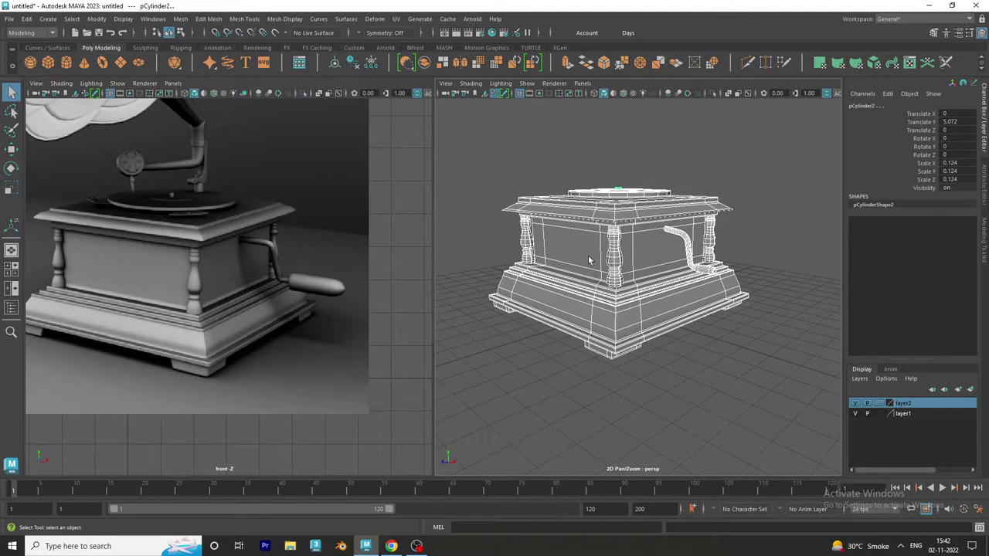
pyautogui.keyDown('shift'); pyautogui.moveTo(588, 248); pyautogui.dragTo(550, 464, button='right'); pyautogui.keyUp('shift')
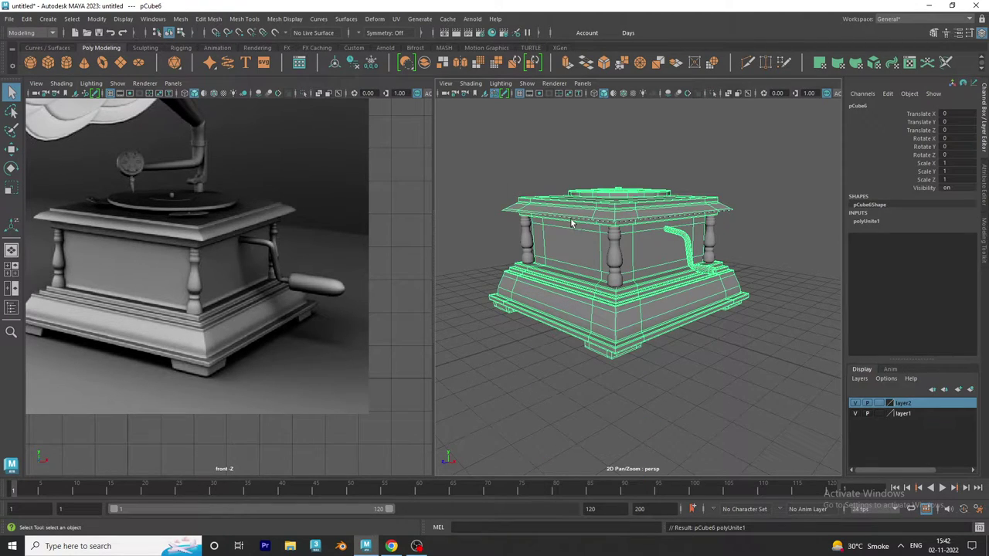
# - Assign a new Blinn material to the combined base mesh
pyautogui.click(747, 380)
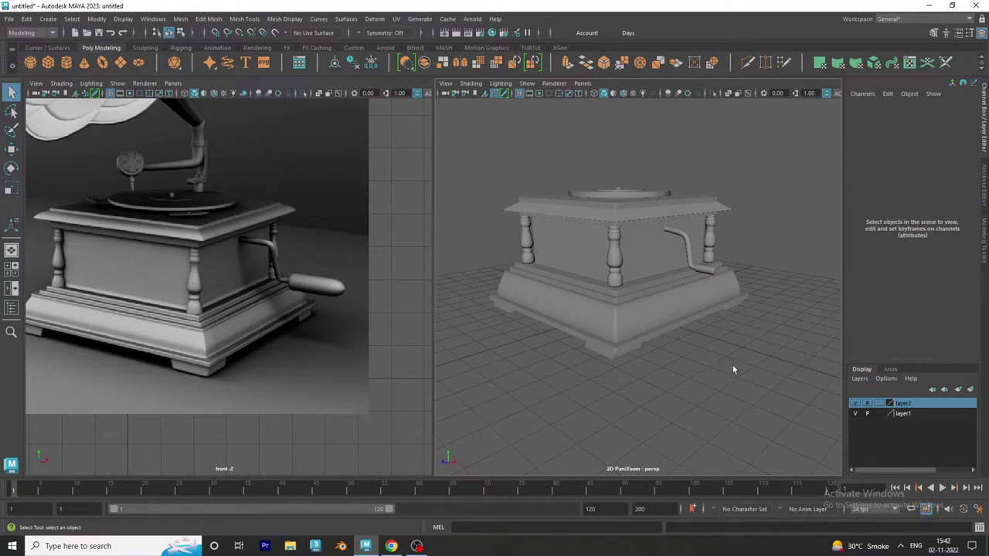
pyautogui.click(640, 316)
pyautogui.moveTo(639, 314)
pyautogui.mouseDown(button='right')
pyautogui.moveTo(702, 470)
pyautogui.moveTo(704, 440)
pyautogui.mouseUp(button='right')
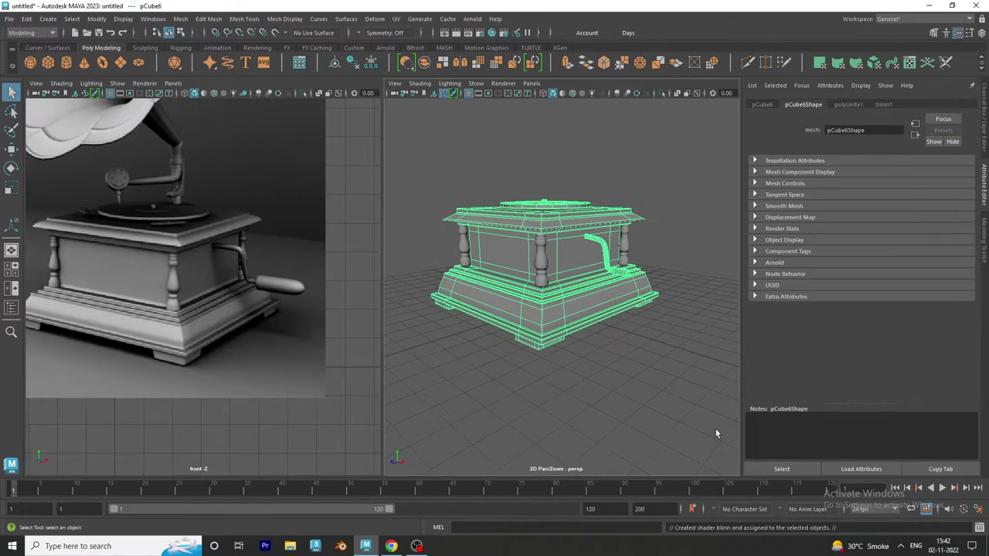
pyautogui.click(654, 188)
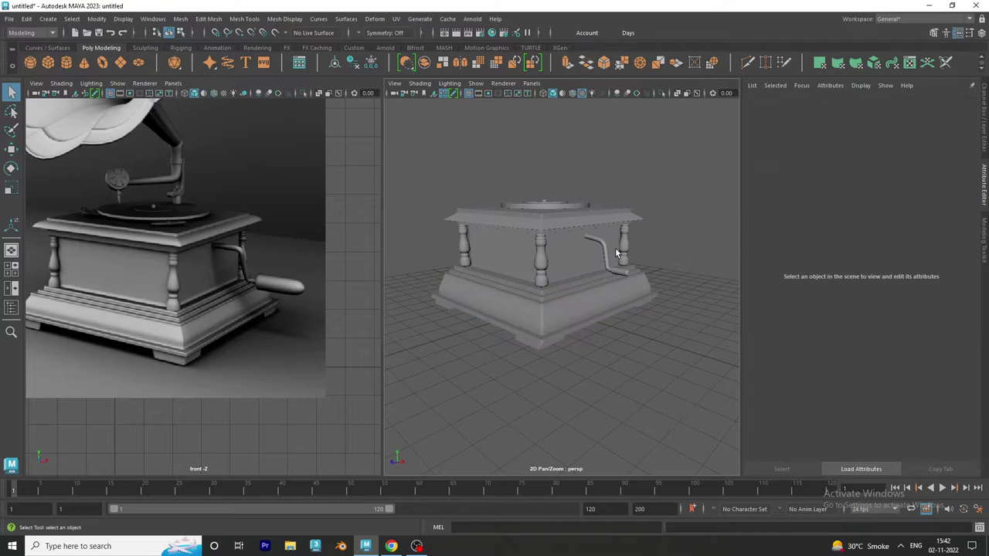
pyautogui.scroll(2, 610, 267)
pyautogui.scroll(2, 625, 275)
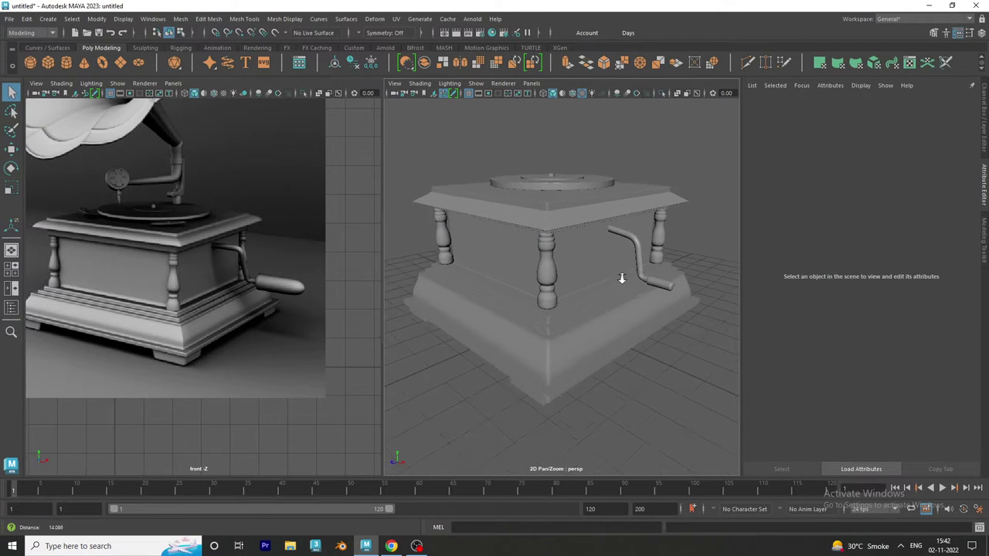
pyautogui.click(985, 124)
pyautogui.keyDown('alt'); pyautogui.moveTo(778, 279); pyautogui.dragTo(673, 287); pyautogui.keyUp('alt')
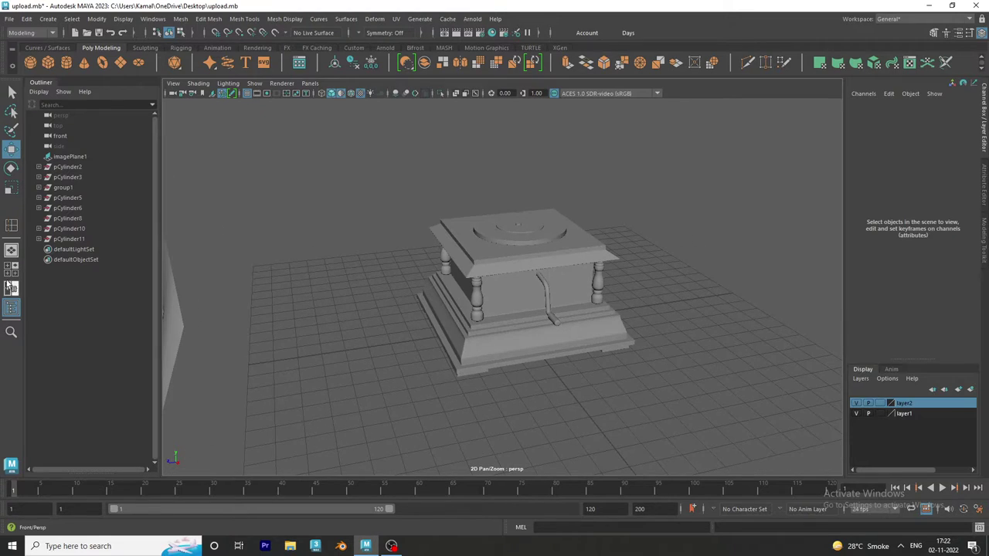
# - Zoom in on the gramophone base and hide layer2 so the base disappears
pyautogui.click(11, 288)
pyautogui.scroll(5, 675, 321)
pyautogui.moveTo(751, 384)
pyautogui.keyDown('alt'); pyautogui.mouseDown()
pyautogui.moveTo(713, 370)
pyautogui.moveTo(825, 405)
pyautogui.mouseUp(); pyautogui.keyUp('alt')
pyautogui.click(855, 404)
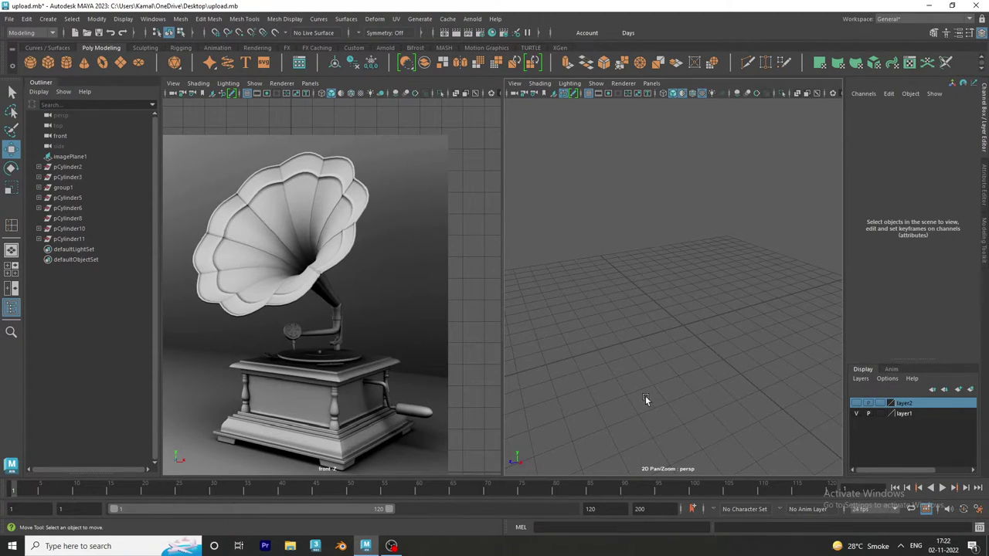
# - Draw a polygon cylinder interactively on the grid with interactive creation enabled
pyautogui.click(52, 20)
pyautogui.moveTo(79, 57)
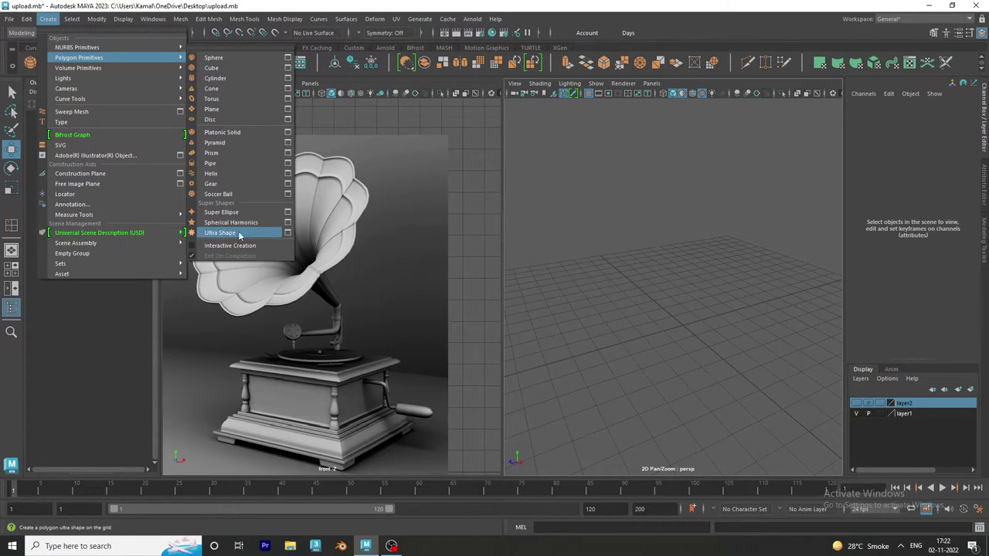
pyautogui.click(222, 247)
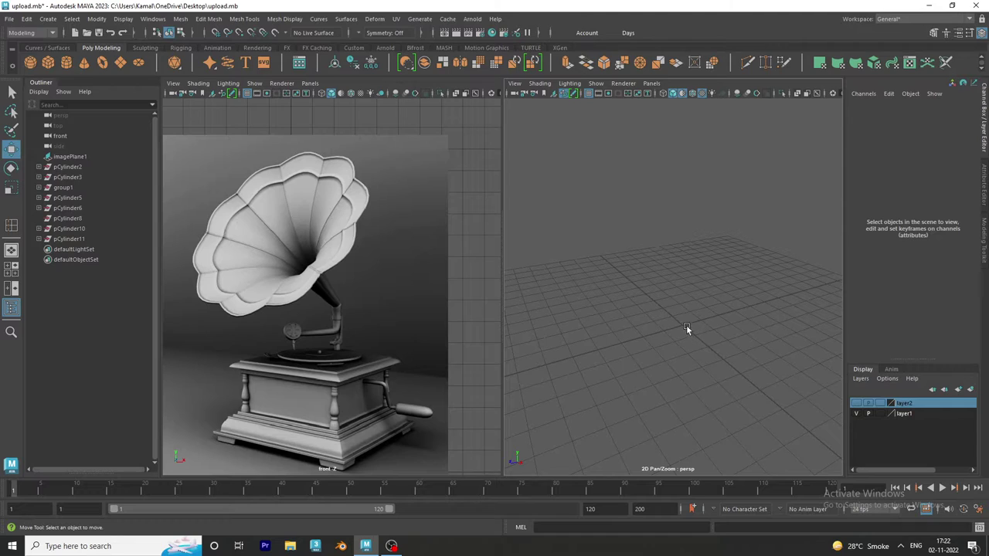
pyautogui.click(66, 62)
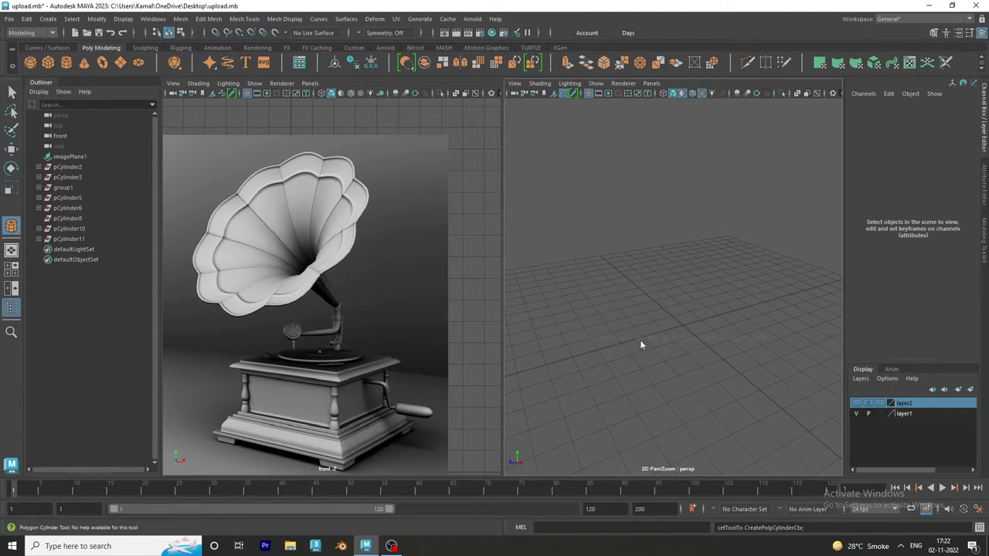
pyautogui.moveTo(683, 326)
pyautogui.mouseDown()
pyautogui.moveTo(521, 355)
pyautogui.moveTo(533, 343)
pyautogui.mouseUp()
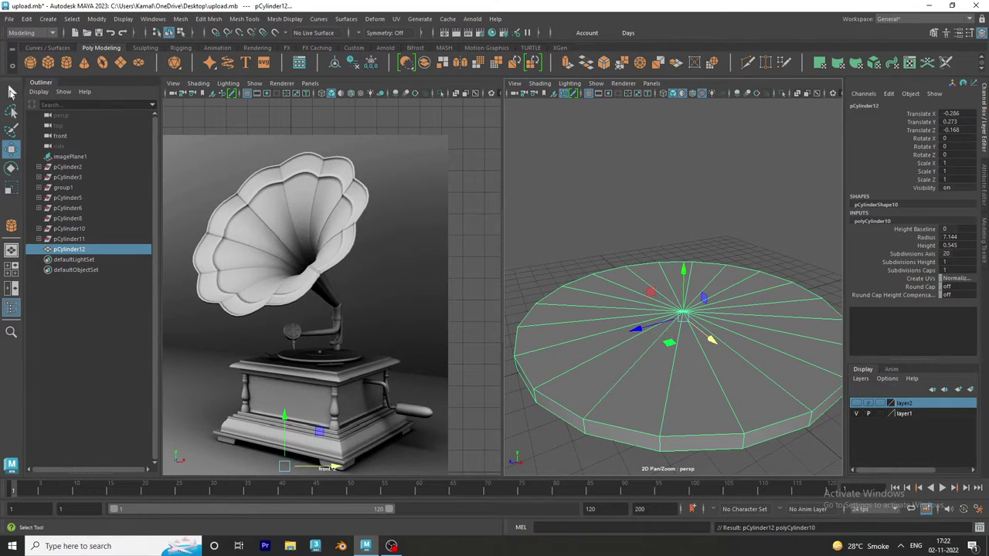
pyautogui.press('q')
pyautogui.click(734, 213)
pyautogui.click(686, 305)
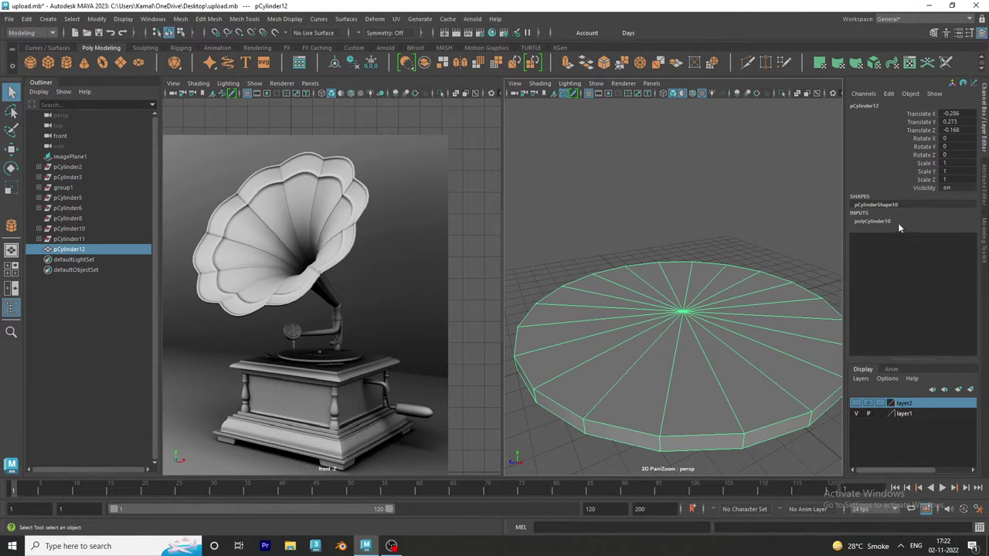
# - Set the cylinder to radius 2.755, height 1.322 and 30 axis subdivisions
pyautogui.click(898, 224)
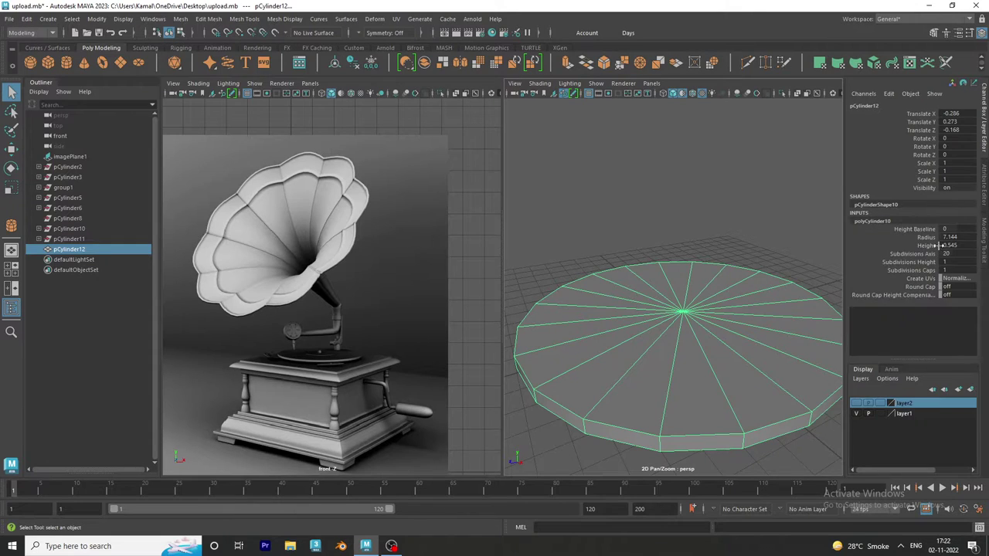
pyautogui.click(962, 237)
pyautogui.write('2.755')
pyautogui.press('Return')
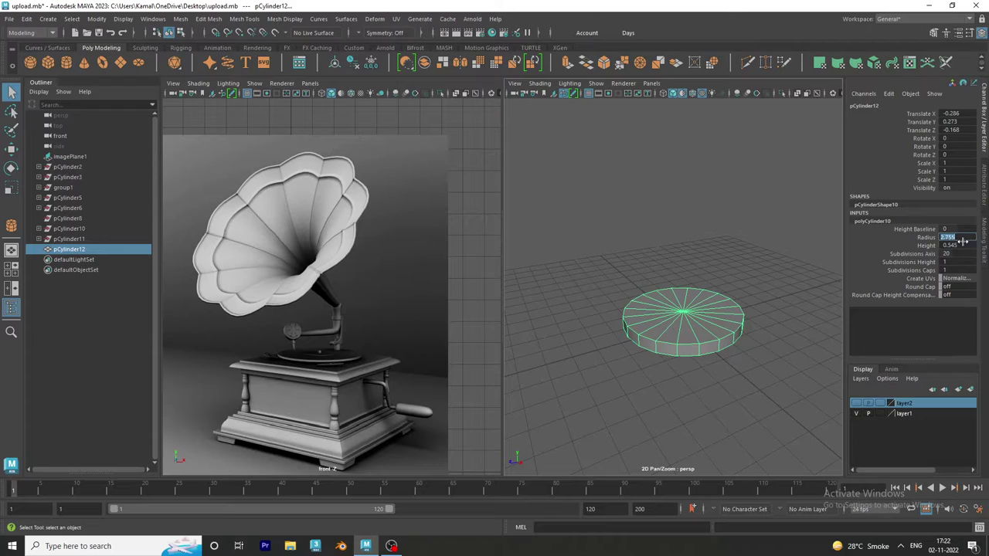
pyautogui.click(962, 244)
pyautogui.write('2')
pyautogui.press('Return')
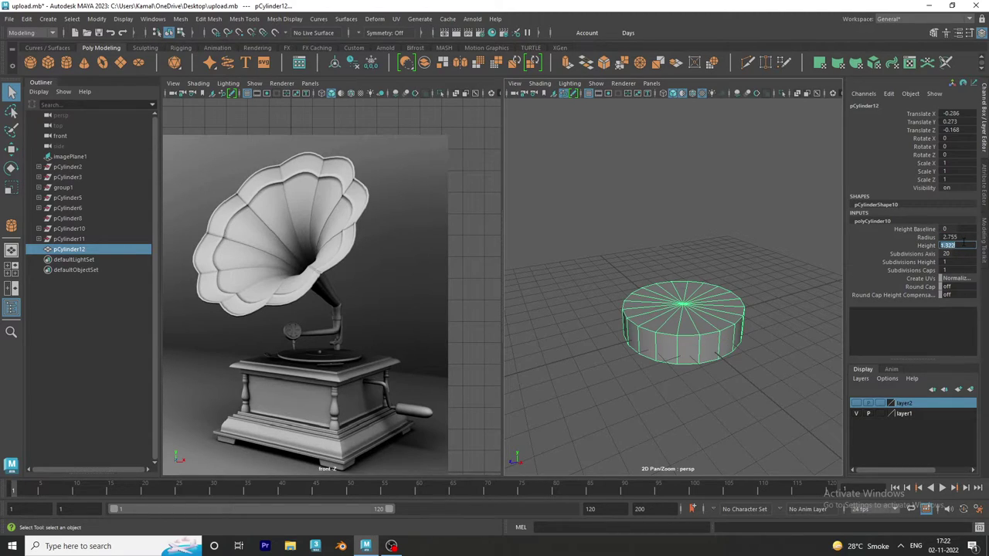
pyautogui.click(965, 253)
pyautogui.write('0')
pyautogui.press('Return')
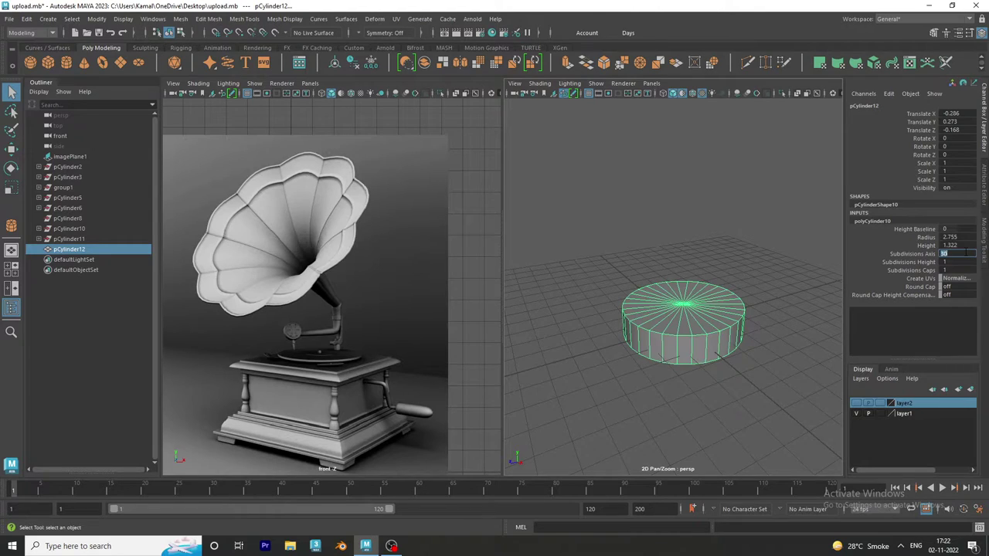
# - Scale the cylinder up uniformly to 1.473
pyautogui.click(706, 259)
pyautogui.click(647, 343)
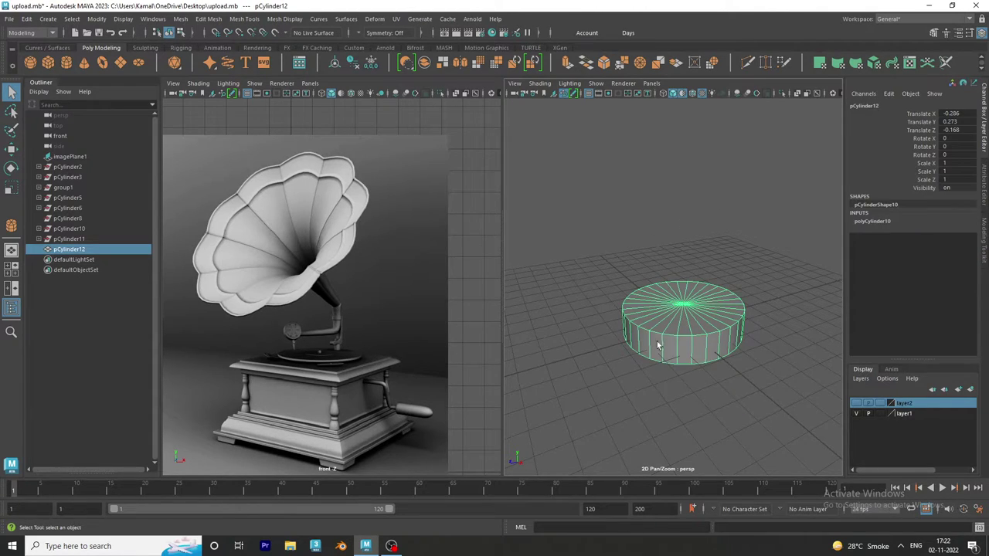
pyautogui.press('e')
pyautogui.press('r')
pyautogui.moveTo(685, 314)
pyautogui.mouseDown()
pyautogui.moveTo(699, 295)
pyautogui.moveTo(684, 295)
pyautogui.mouseUp()
# - Delete the cylinder's side faces and bottom disc, leaving only the top disc
pyautogui.moveTo(682, 245); pyautogui.dragTo(676, 331, button='right')
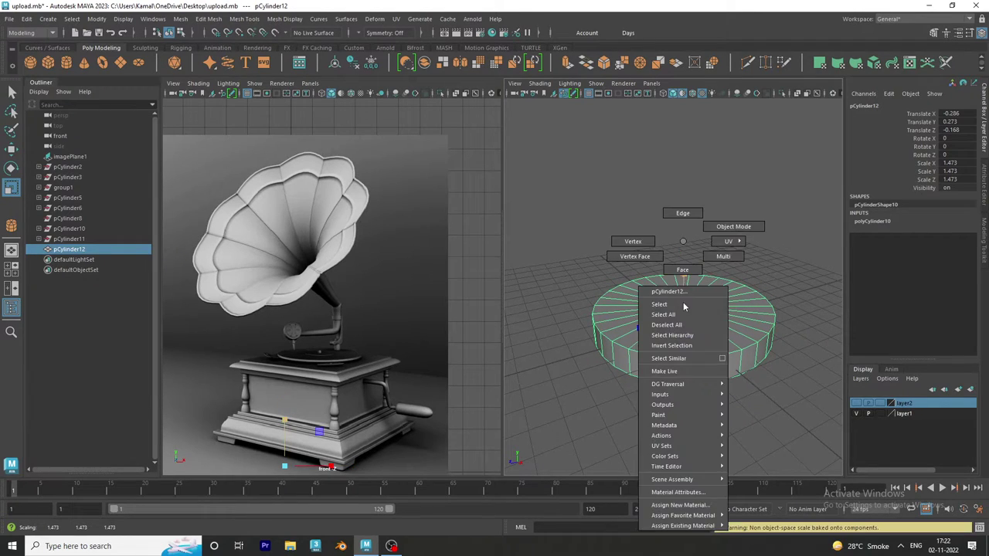
pyautogui.moveTo(676, 331)
pyautogui.keyDown('alt'); pyautogui.mouseDown()
pyautogui.moveTo(654, 311)
pyautogui.moveTo(796, 340)
pyautogui.mouseUp(); pyautogui.keyUp('alt')
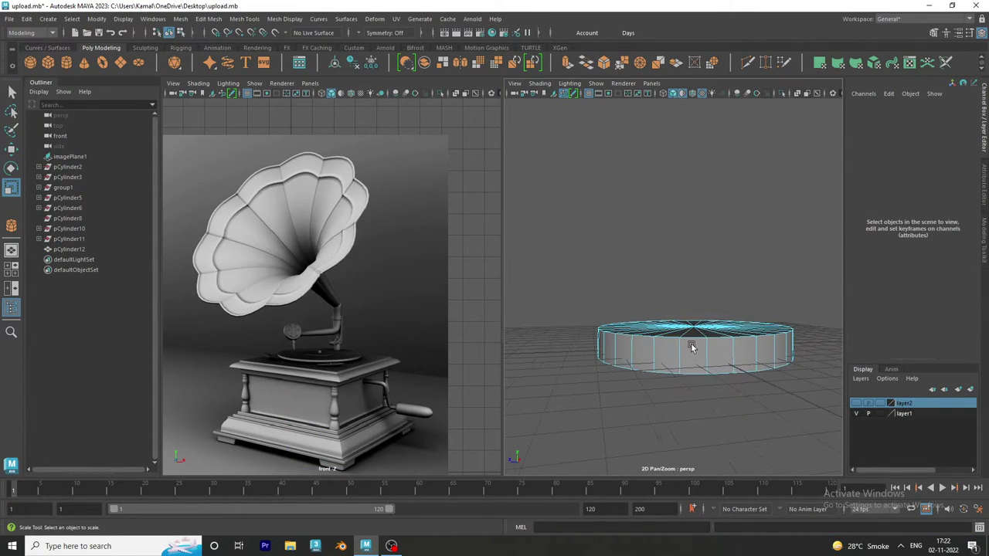
pyautogui.doubleClick(673, 354)
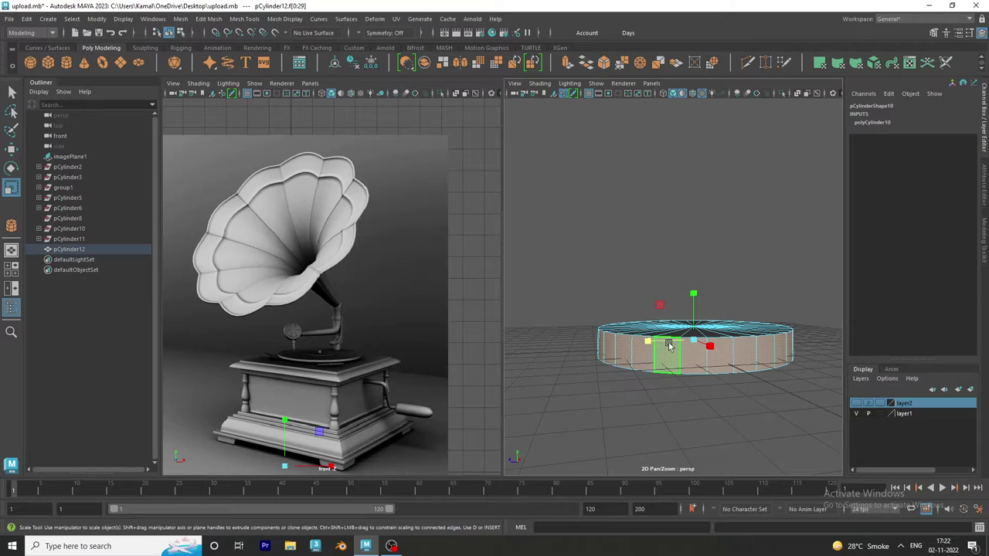
pyautogui.press('Delete')
pyautogui.moveTo(761, 393); pyautogui.dragTo(644, 363)
pyautogui.moveTo(797, 394)
pyautogui.mouseDown()
pyautogui.moveTo(622, 363)
pyautogui.moveTo(592, 346)
pyautogui.mouseUp()
pyautogui.press('Delete')
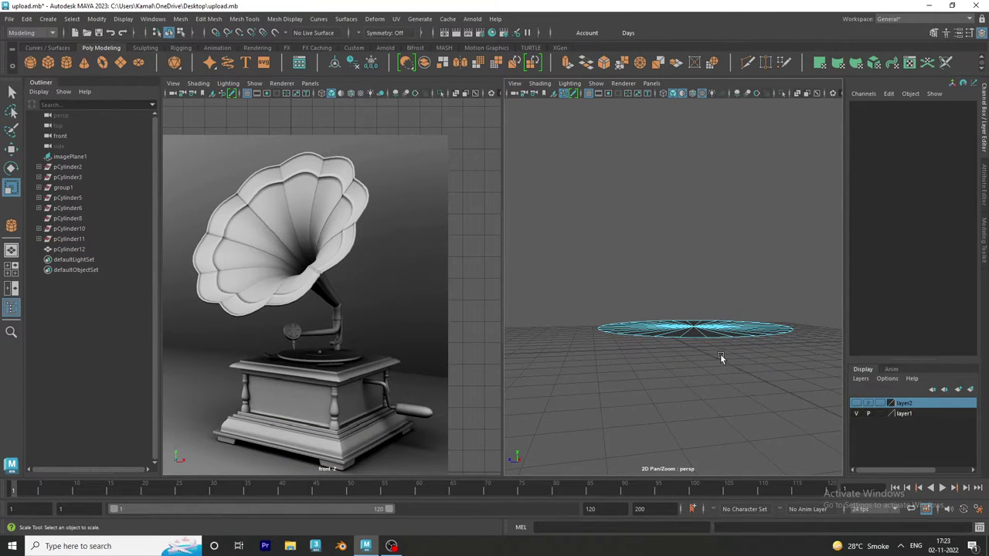
# - Maximize the top view and frame the flat disc in it
pyautogui.keyDown('alt'); pyautogui.moveTo(720, 358); pyautogui.dragTo(715, 381); pyautogui.keyUp('alt')
pyautogui.moveTo(720, 276); pyautogui.dragTo(763, 226, button='right')
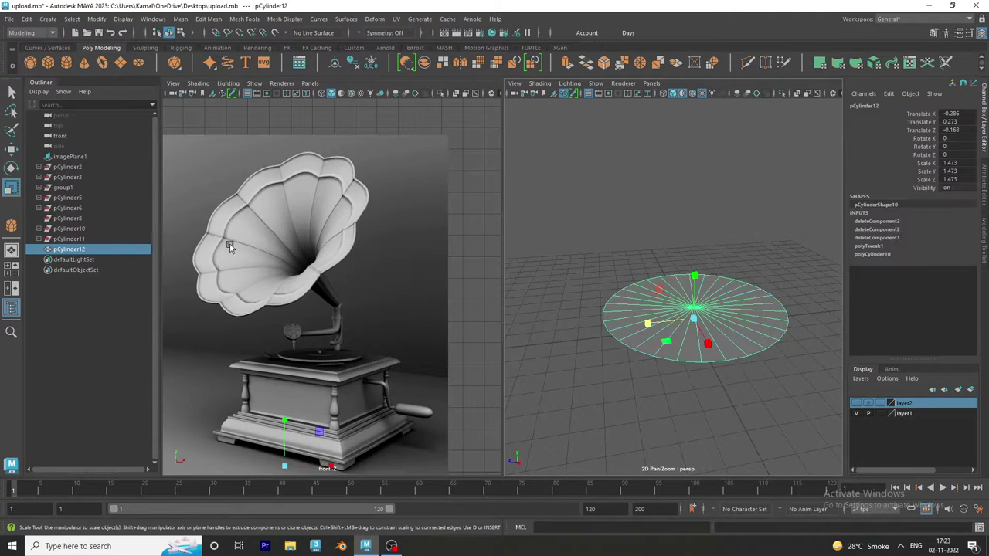
pyautogui.click(10, 268)
pyautogui.press('space')
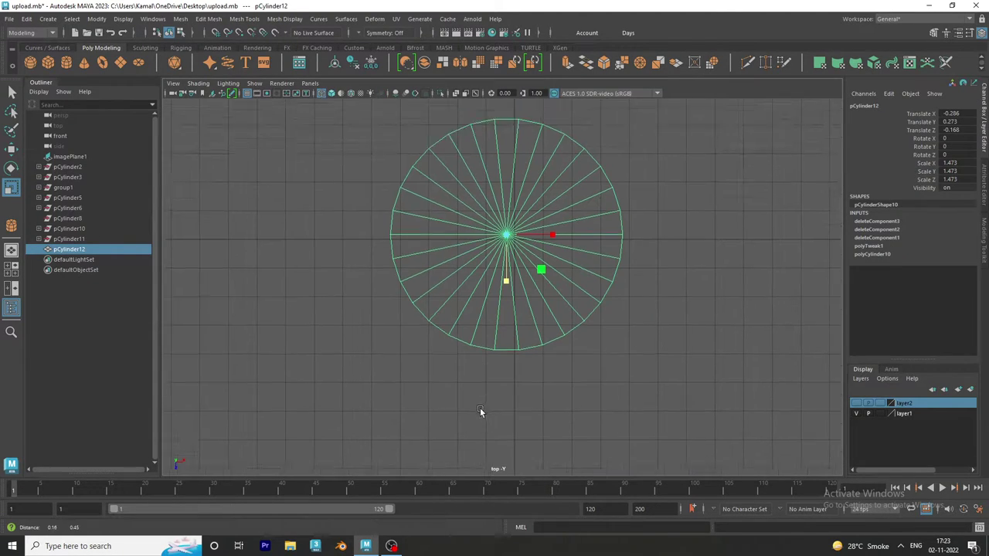
pyautogui.press('f')
pyautogui.moveTo(502, 212); pyautogui.dragTo(487, 215, button='right')
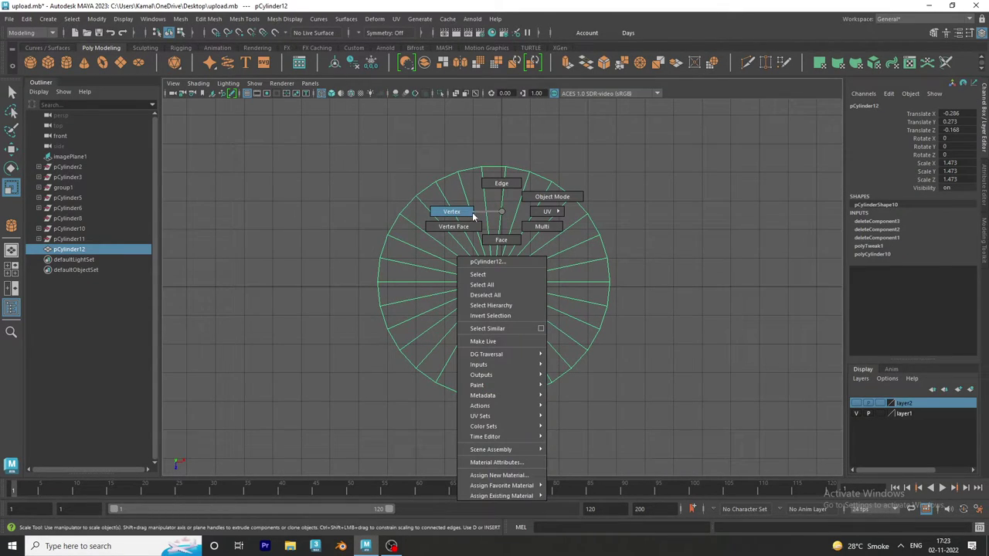
# - Chamfer the disc's centre vertex into a small round hole
pyautogui.moveTo(475, 213); pyautogui.dragTo(454, 213, button='right')
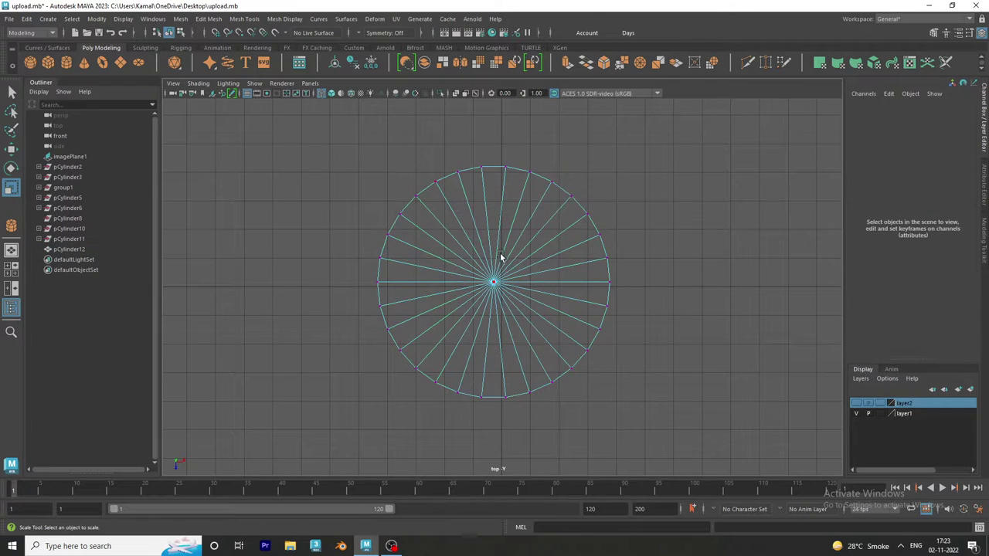
pyautogui.moveTo(509, 250); pyautogui.dragTo(459, 314)
pyautogui.keyDown('ctrl'); pyautogui.rightClick(497, 280); pyautogui.keyUp('ctrl')
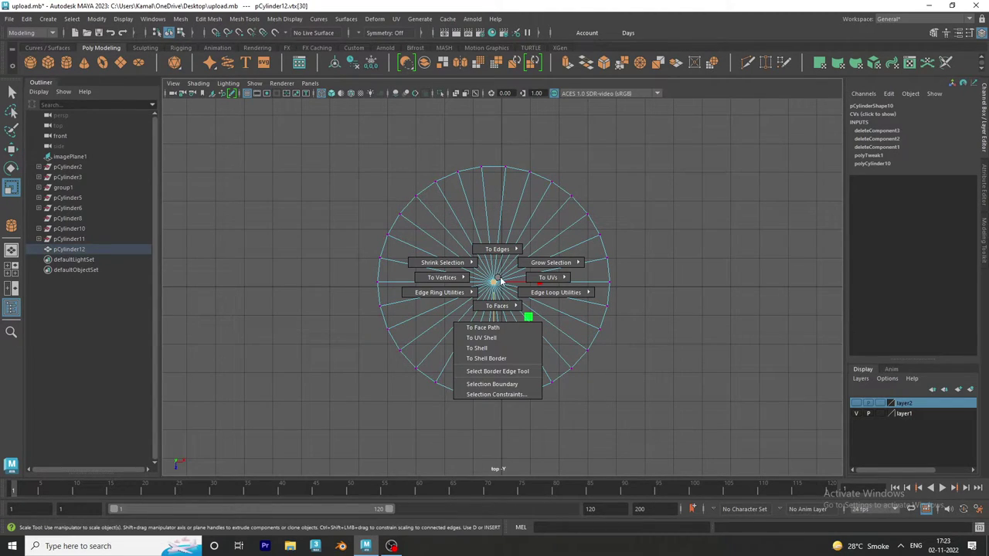
pyautogui.keyDown('shift'); pyautogui.moveTo(498, 281); pyautogui.dragTo(545, 284, button='right'); pyautogui.keyUp('shift')
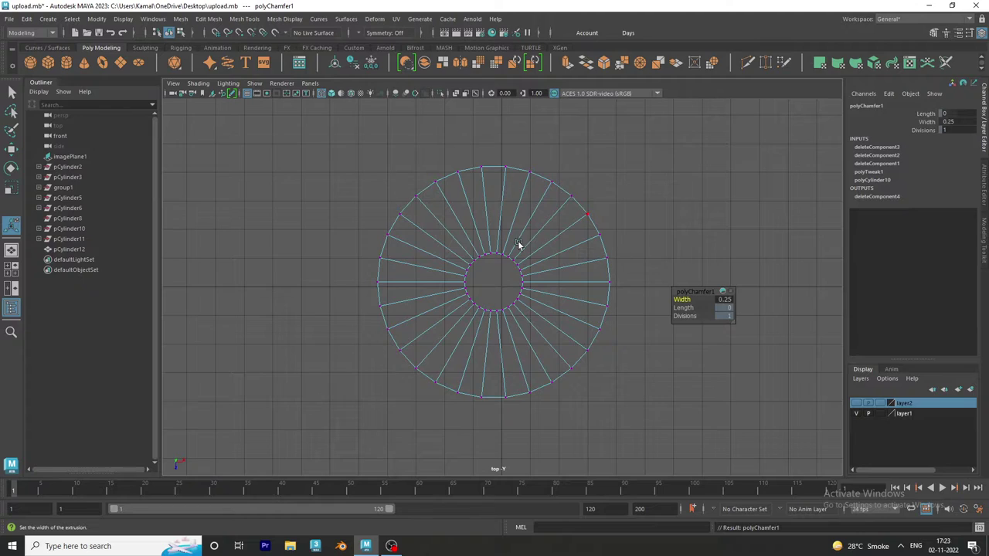
pyautogui.moveTo(445, 251); pyautogui.dragTo(497, 225, button='right')
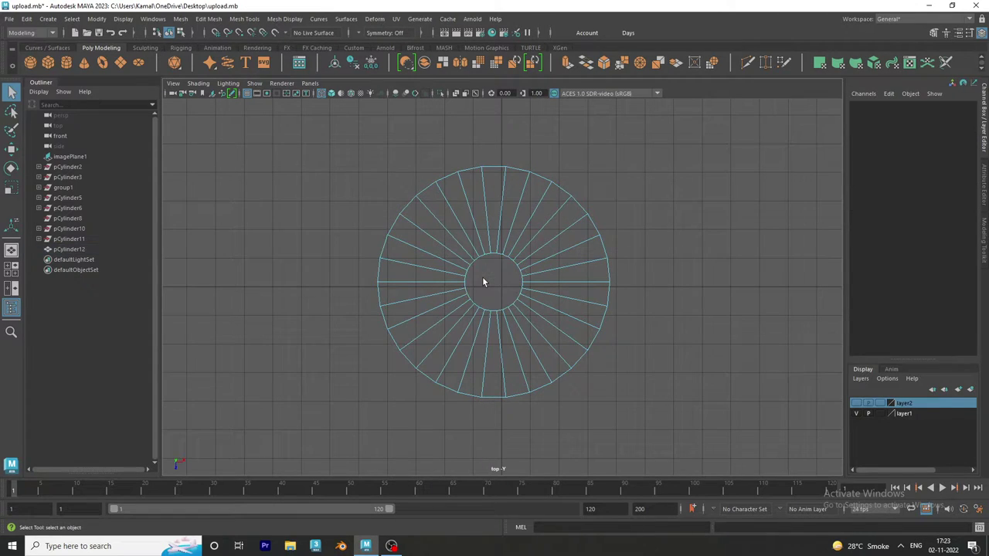
# - Scale alternate outer rim vertices inward to make the rim wavy, previewed smoothed
pyautogui.moveTo(470, 174); pyautogui.dragTo(436, 176, button='right')
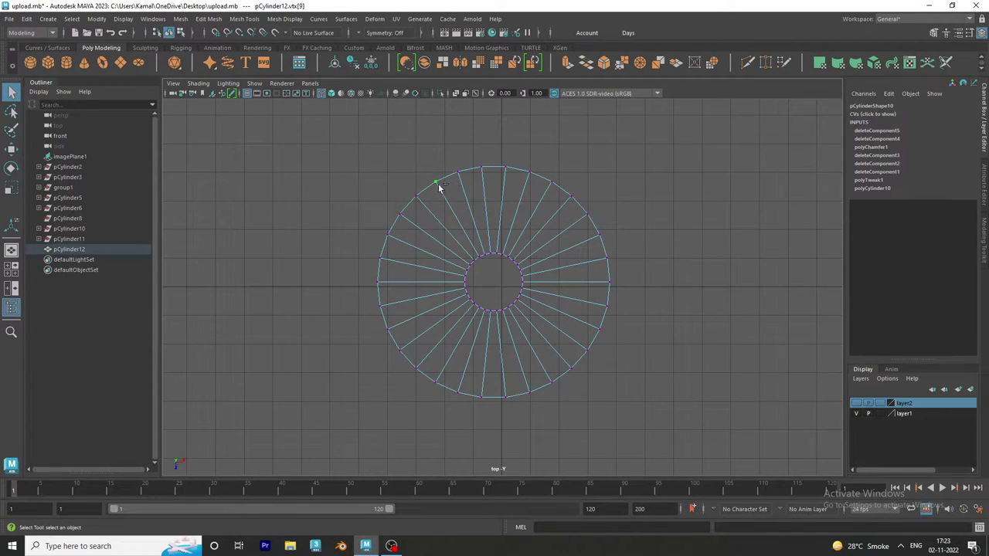
pyautogui.keyDown('shift'); pyautogui.click(508, 166); pyautogui.keyUp('shift')
pyautogui.press('r')
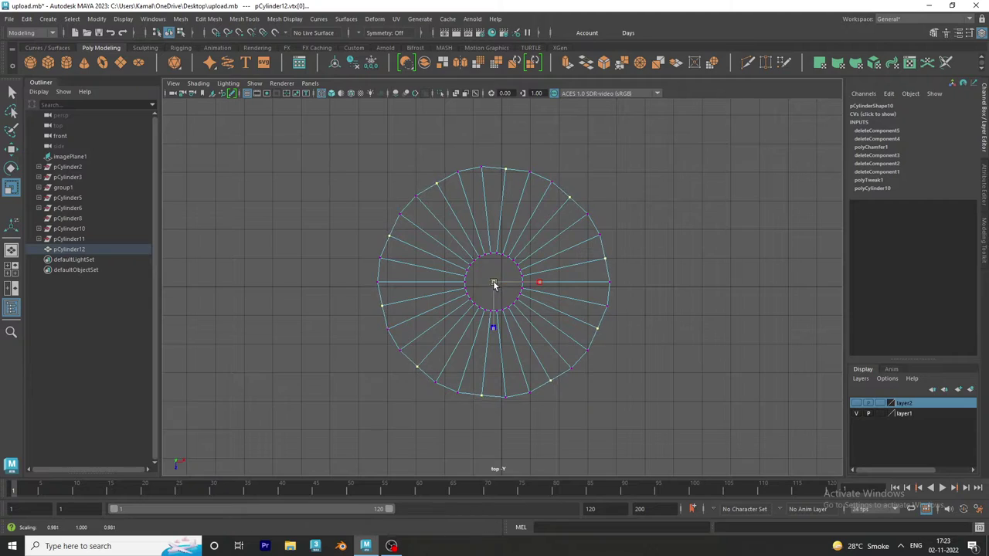
pyautogui.moveTo(495, 279); pyautogui.dragTo(489, 275)
pyautogui.press('3')
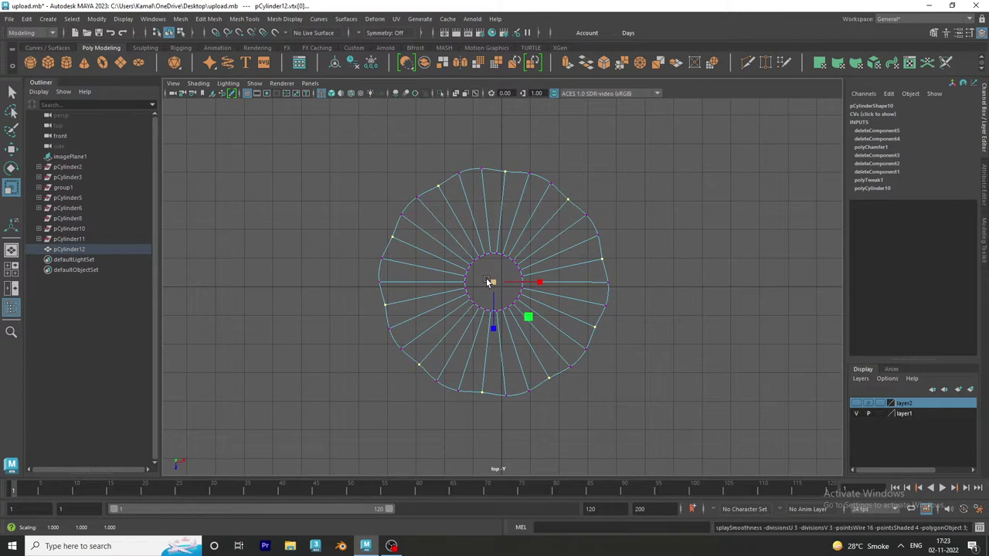
# - Go from the four-view layout to a maximized perspective view
pyautogui.press('w')
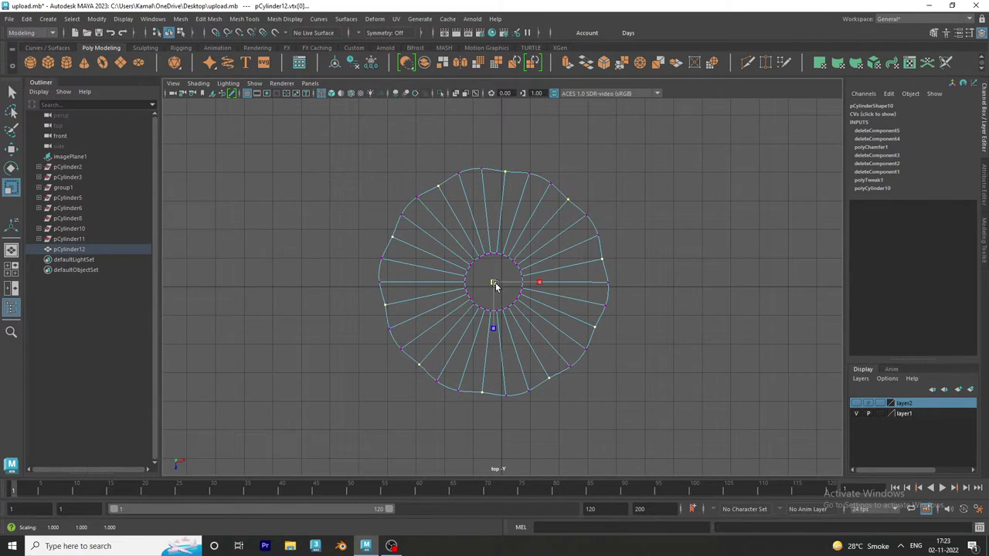
pyautogui.press('r')
pyautogui.press('space')
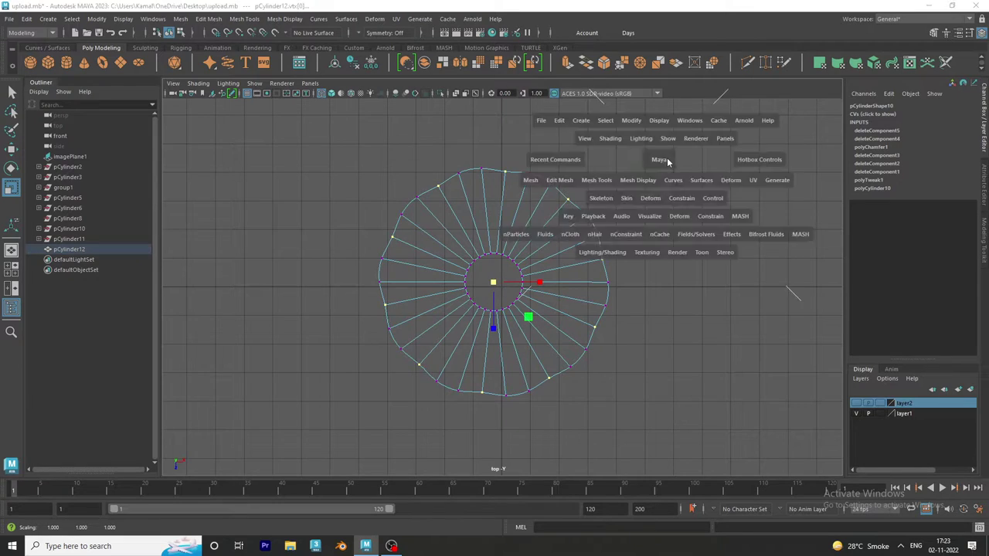
pyautogui.press('space')
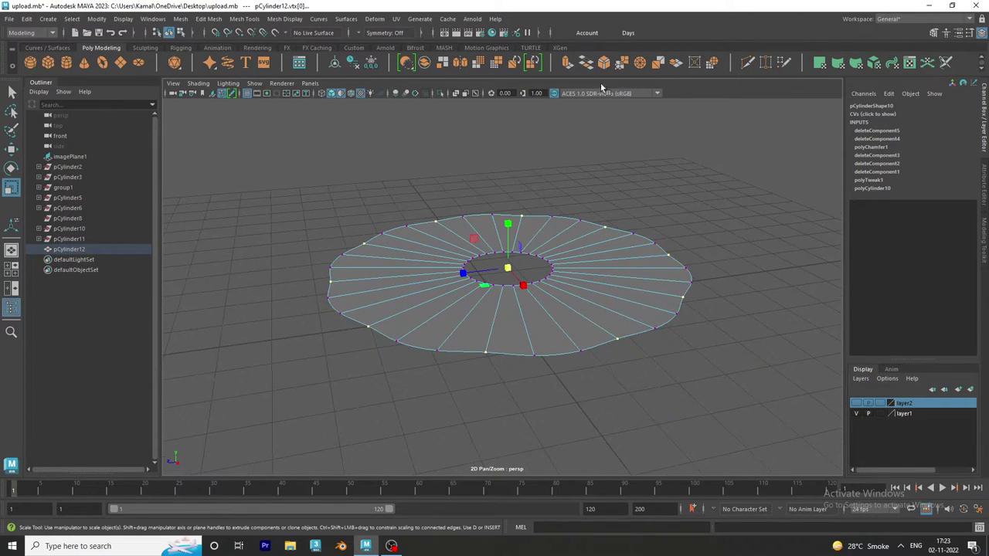
# - Undo a vertex extrusion and reselect the ring mesh
pyautogui.click(568, 66)
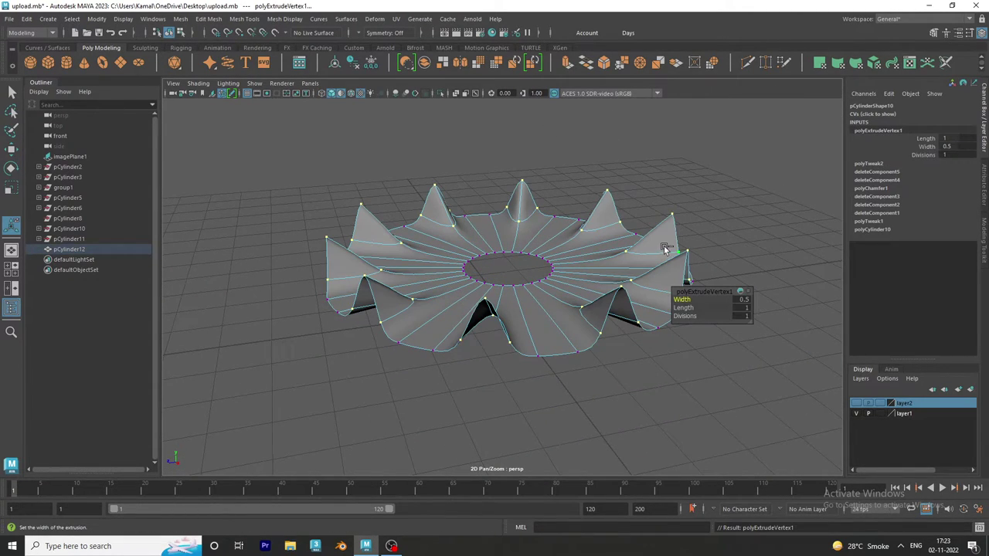
pyautogui.hotkey('ctrl', 'z')
pyautogui.moveTo(606, 232); pyautogui.dragTo(658, 210, button='right')
pyautogui.click(675, 196)
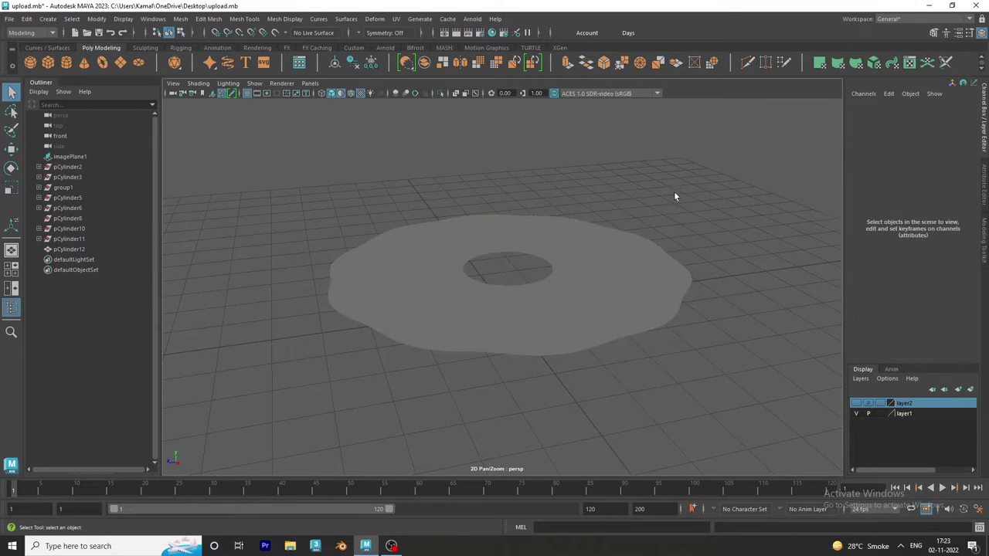
pyautogui.click(614, 224)
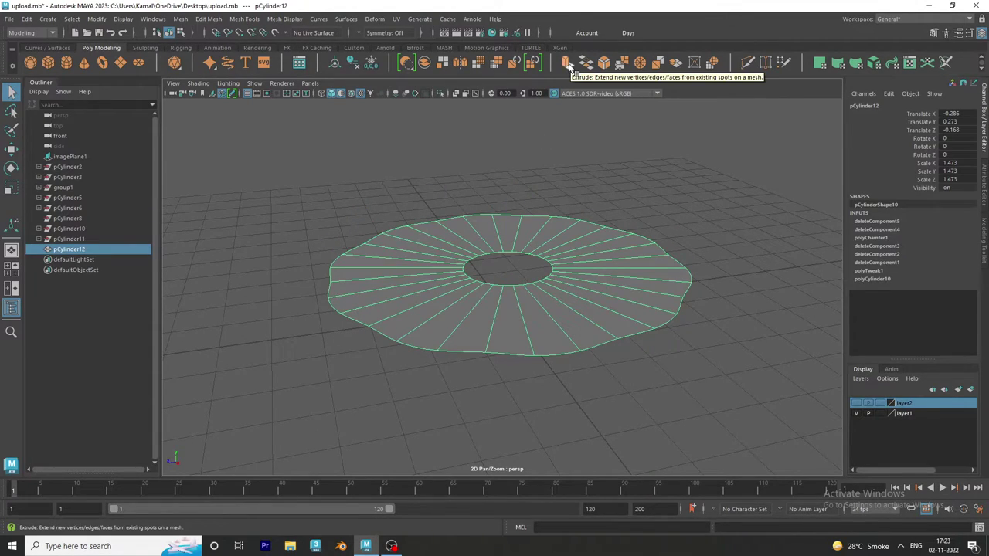
# - Move the ring's inner edge loop down on Y to form a shallow bowl
pyautogui.moveTo(510, 261); pyautogui.dragTo(501, 256, button='right')
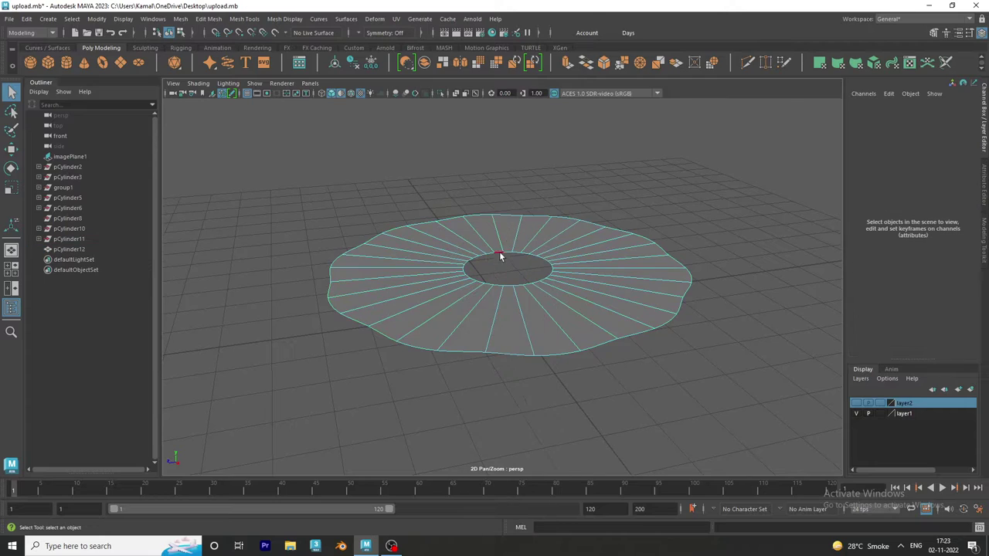
pyautogui.doubleClick(509, 258)
pyautogui.press('w')
pyautogui.moveTo(510, 258); pyautogui.dragTo(509, 261)
pyautogui.press('1')
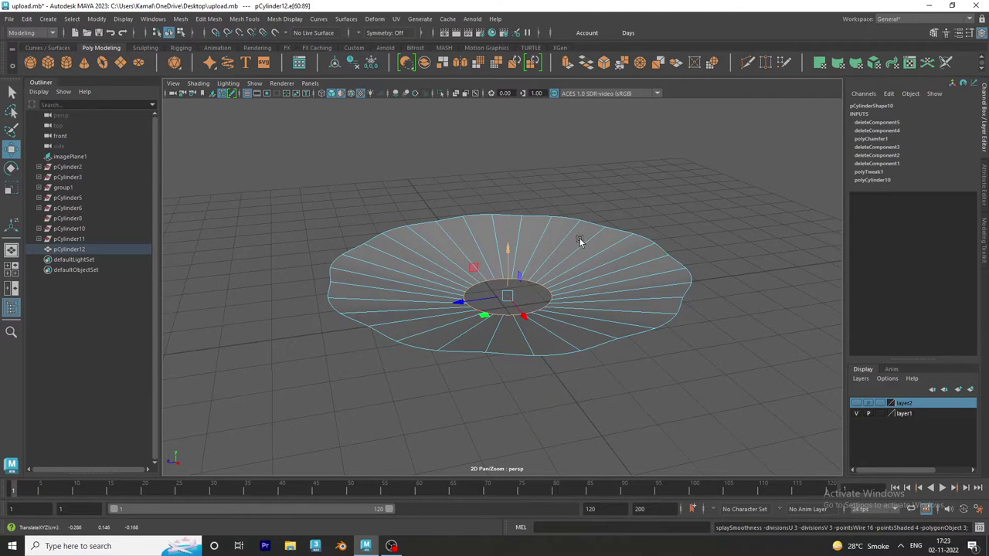
pyautogui.press('3')
pyautogui.moveTo(578, 238)
pyautogui.keyDown('alt'); pyautogui.mouseDown()
pyautogui.moveTo(578, 270)
pyautogui.moveTo(589, 239)
pyautogui.mouseUp(); pyautogui.keyUp('alt')
pyautogui.press('1')
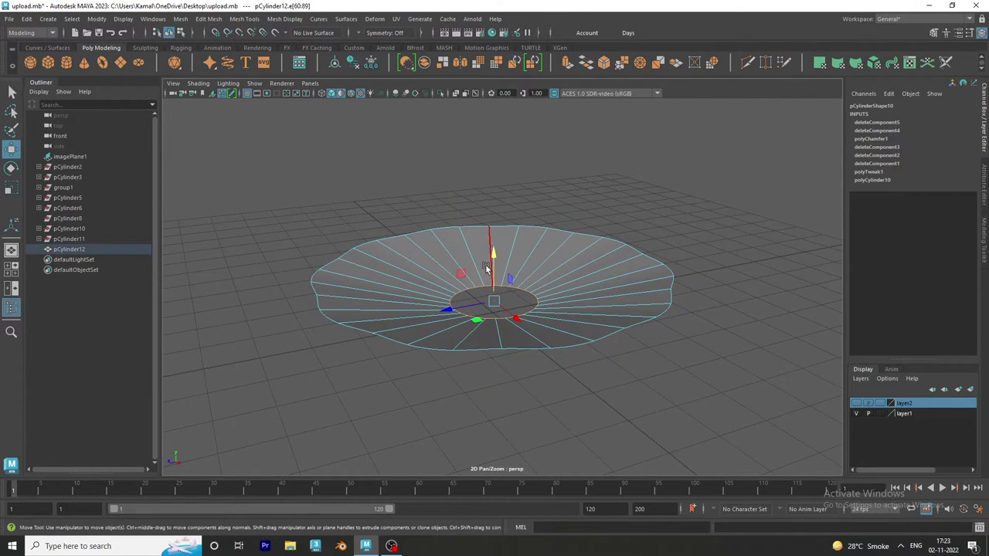
pyautogui.moveTo(495, 255)
pyautogui.mouseDown()
pyautogui.moveTo(494, 284)
pyautogui.moveTo(504, 289)
pyautogui.mouseUp()
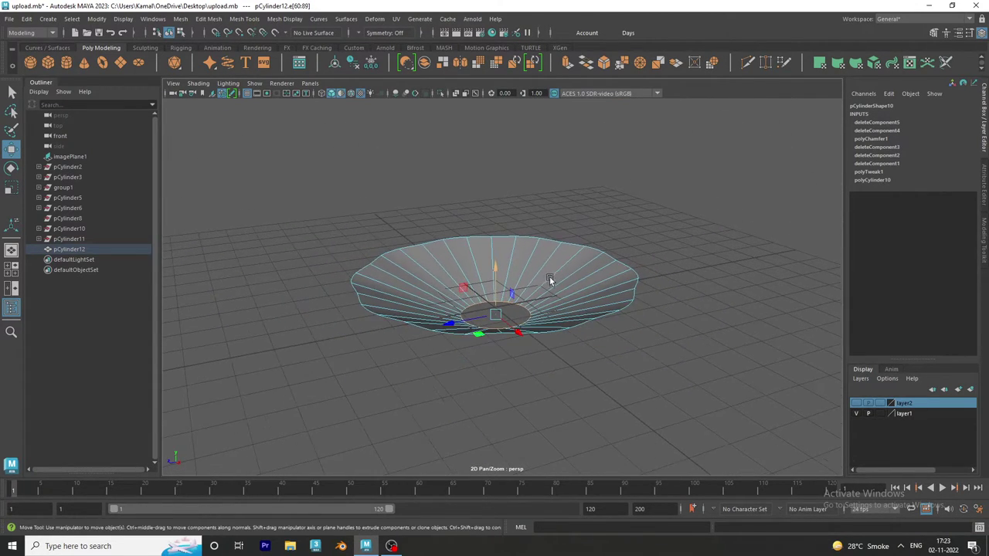
# - Reframe the maximized perspective view on the bowl and extrude its inner rim edges
pyautogui.click(11, 289)
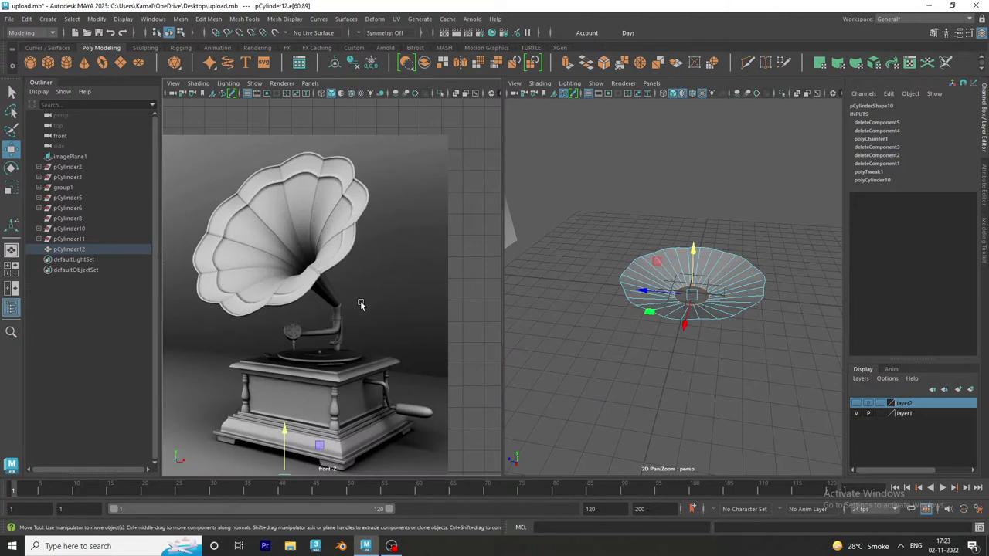
pyautogui.moveTo(709, 319)
pyautogui.keyDown('alt'); pyautogui.mouseDown()
pyautogui.moveTo(716, 309)
pyautogui.moveTo(699, 286)
pyautogui.mouseUp(); pyautogui.keyUp('alt')
pyautogui.scroll(3, 704, 297)
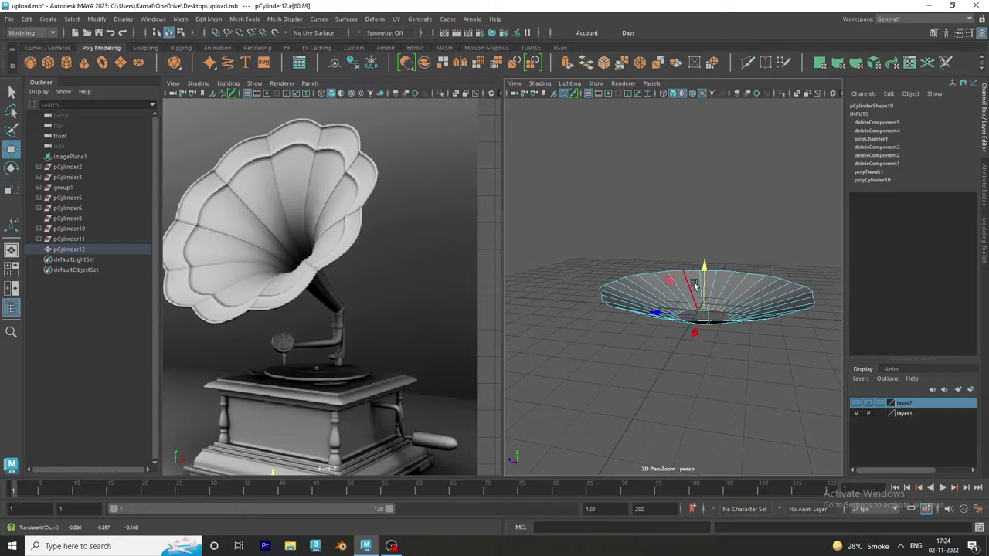
pyautogui.press('space')
pyautogui.keyDown('alt'); pyautogui.moveTo(587, 309); pyautogui.dragTo(602, 306); pyautogui.keyUp('alt')
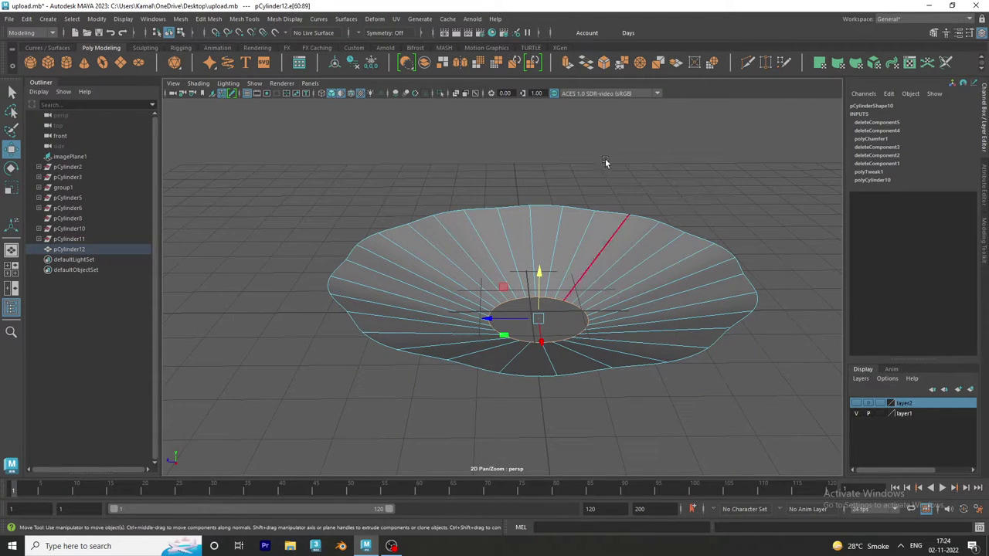
pyautogui.click(567, 61)
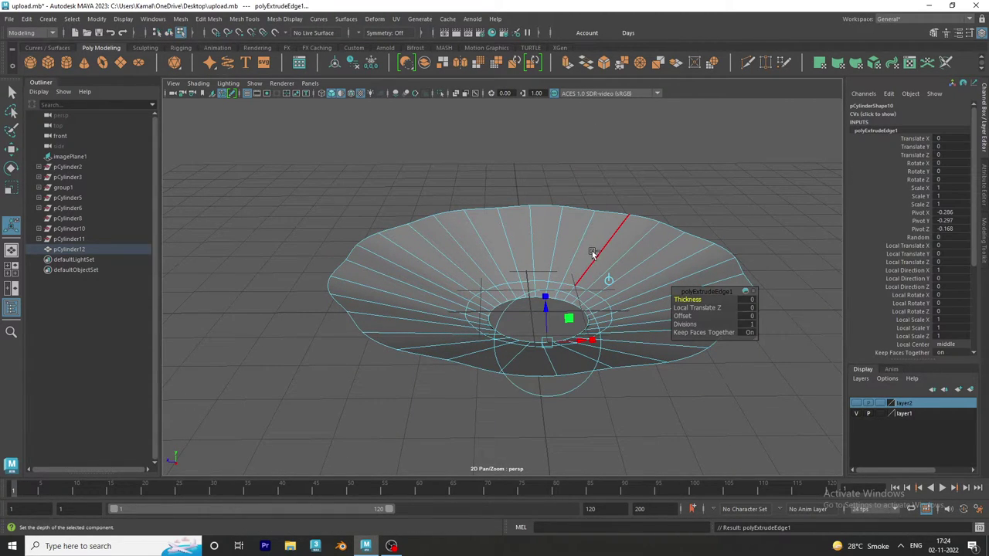
# - Undo the edge extrusion and scale the inner rim loop outward to widen the hole
pyautogui.hotkey('ctrl', 'z')
pyautogui.doubleClick(563, 332)
pyautogui.press('r')
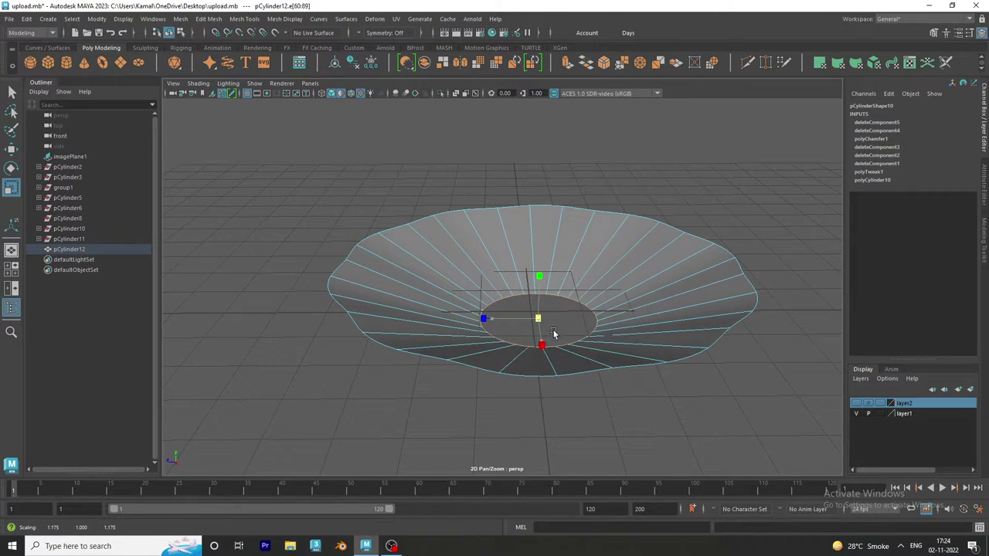
pyautogui.moveTo(553, 333); pyautogui.dragTo(523, 336)
pyautogui.keyDown('alt'); pyautogui.moveTo(528, 312); pyautogui.dragTo(536, 330); pyautogui.keyUp('alt')
pyautogui.press('w')
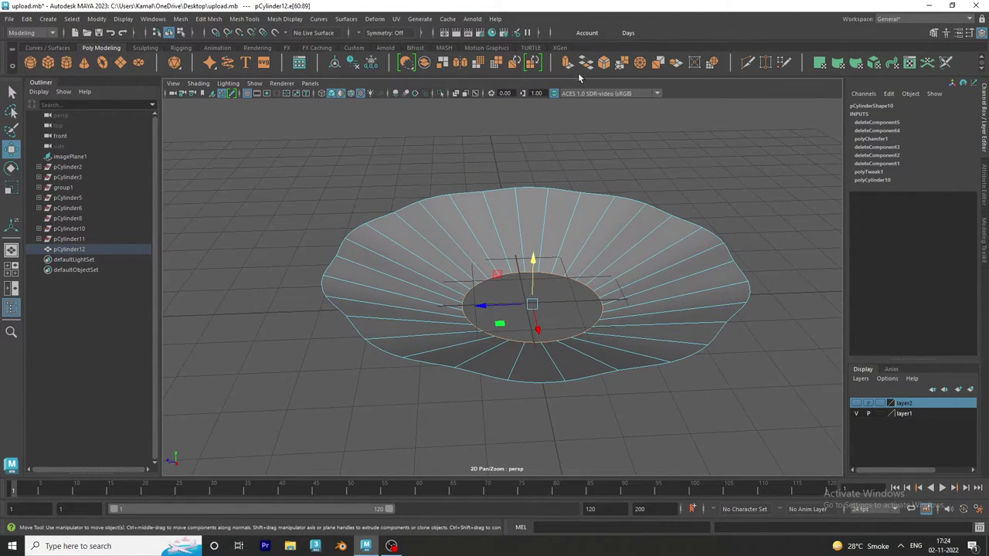
# - Extrude the inner rim inward, then down into a tube with a narrowed bottom
pyautogui.click(566, 63)
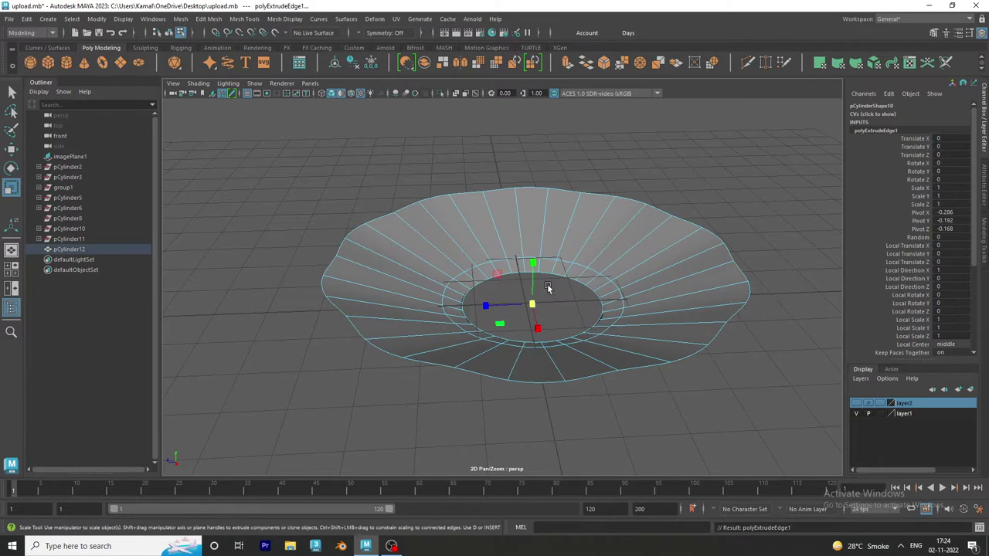
pyautogui.moveTo(544, 290)
pyautogui.mouseDown()
pyautogui.moveTo(530, 312)
pyautogui.moveTo(496, 289)
pyautogui.moveTo(532, 272)
pyautogui.moveTo(532, 297)
pyautogui.mouseUp()
pyautogui.press('w')
pyautogui.hotkey('ctrl', 'z')
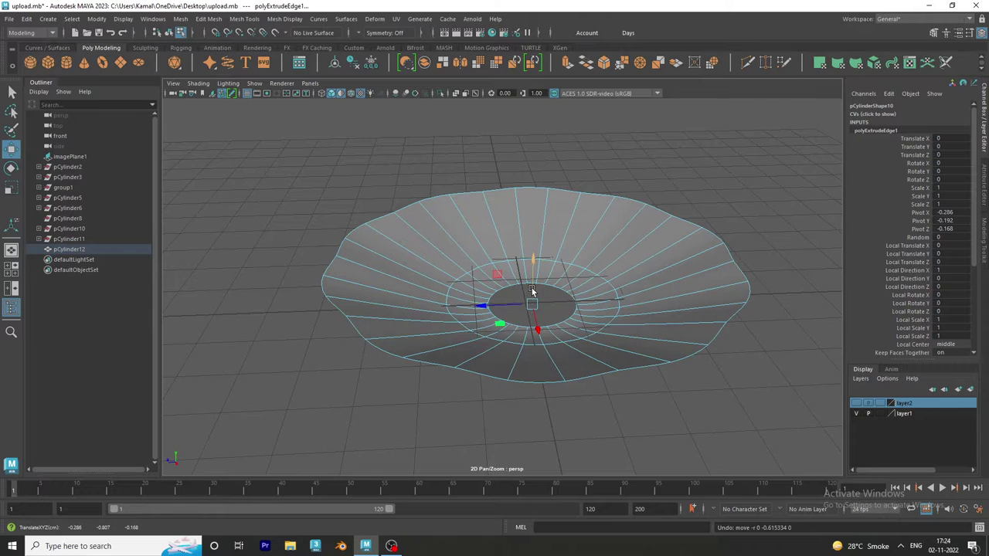
pyautogui.hotkey('ctrl', 'e')
pyautogui.moveTo(532, 267)
pyautogui.mouseDown()
pyautogui.moveTo(518, 365)
pyautogui.moveTo(517, 251)
pyautogui.moveTo(503, 275)
pyautogui.moveTo(506, 345)
pyautogui.mouseUp()
pyautogui.press('e')
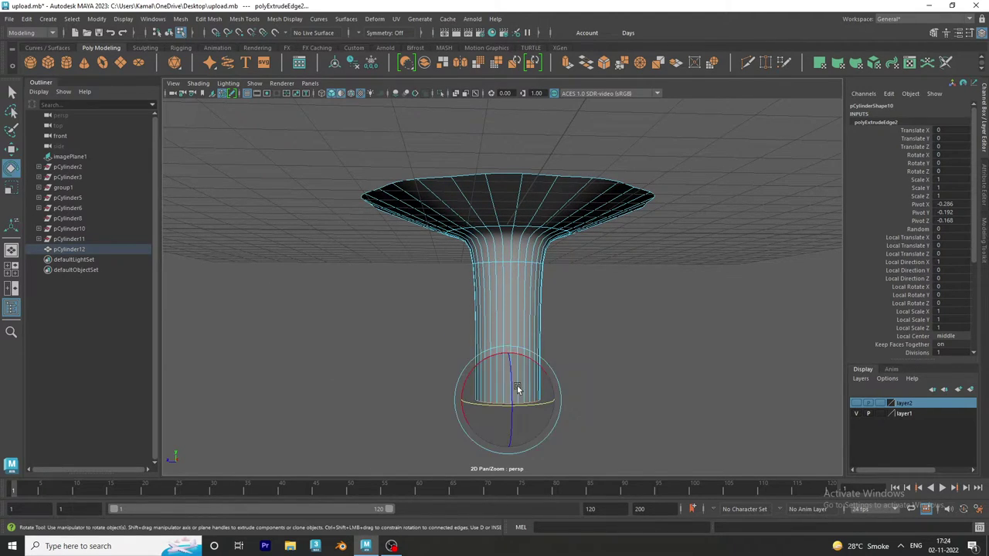
pyautogui.press('r')
pyautogui.moveTo(508, 400); pyautogui.dragTo(479, 394)
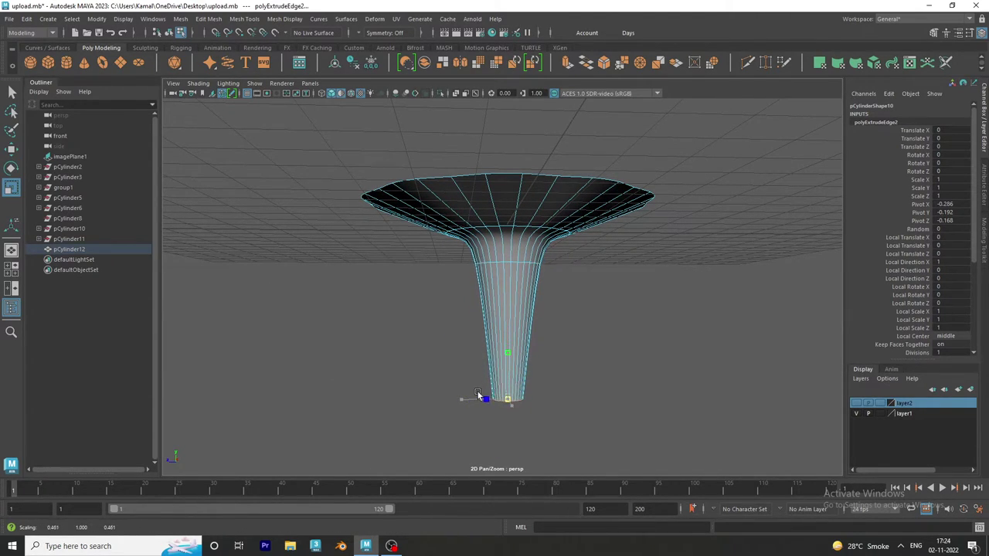
# - Lower the funnel neck's edge loop to soften the flare
pyautogui.moveTo(518, 257); pyautogui.dragTo(516, 232, button='right')
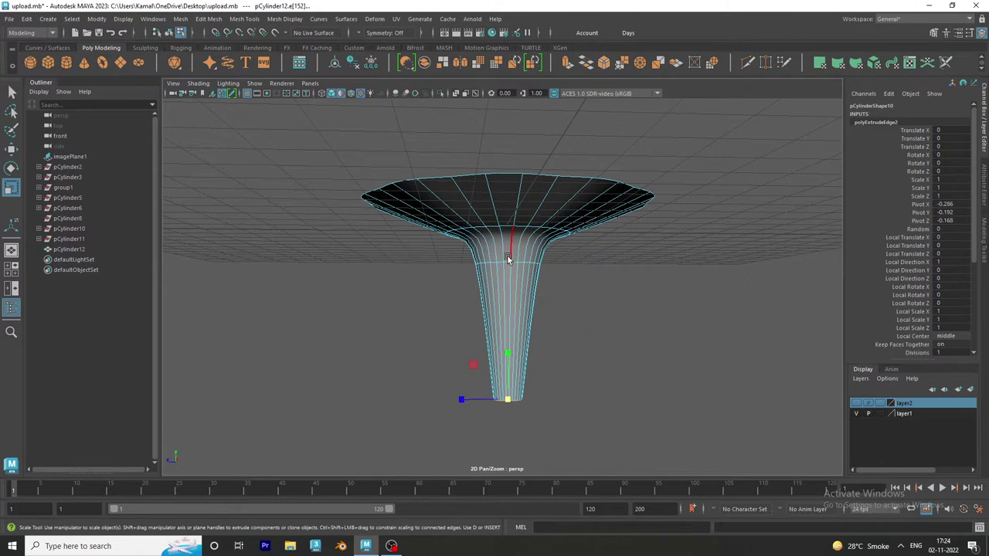
pyautogui.click(507, 263)
pyautogui.keyDown('alt'); pyautogui.moveTo(580, 280); pyautogui.dragTo(600, 325); pyautogui.keyUp('alt')
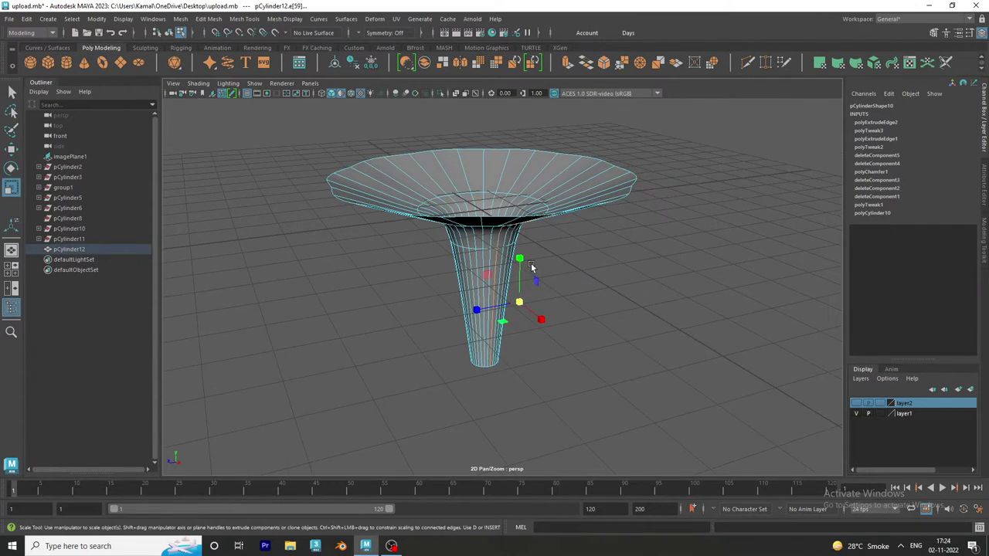
pyautogui.scroll(2, 600, 326)
pyautogui.click(469, 218)
pyautogui.press('w')
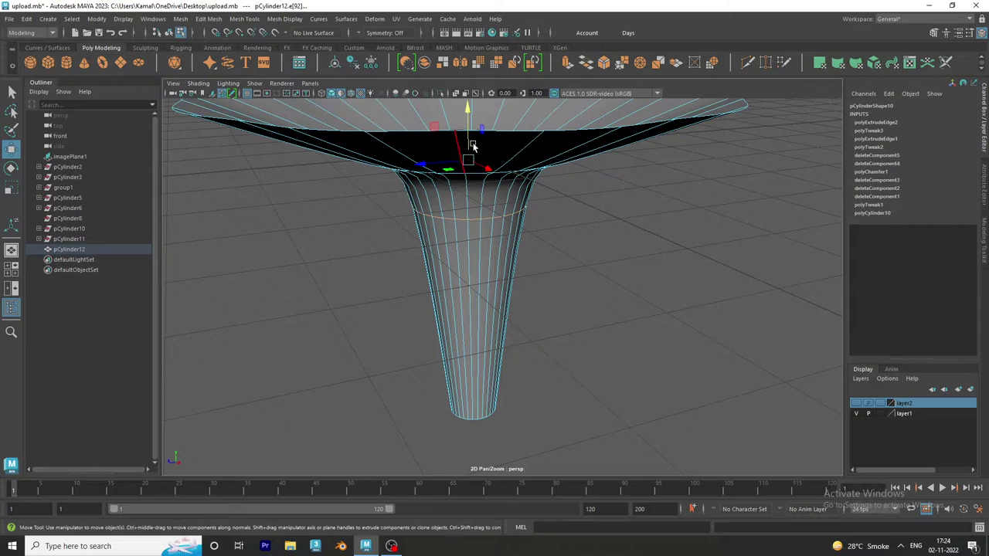
pyautogui.moveTo(466, 128)
pyautogui.mouseDown()
pyautogui.moveTo(464, 149)
pyautogui.moveTo(495, 203)
pyautogui.moveTo(497, 267)
pyautogui.mouseUp()
# - Return the funnel to object mode and switch to the side view
pyautogui.keyDown('alt'); pyautogui.moveTo(606, 272); pyautogui.dragTo(625, 163); pyautogui.keyUp('alt')
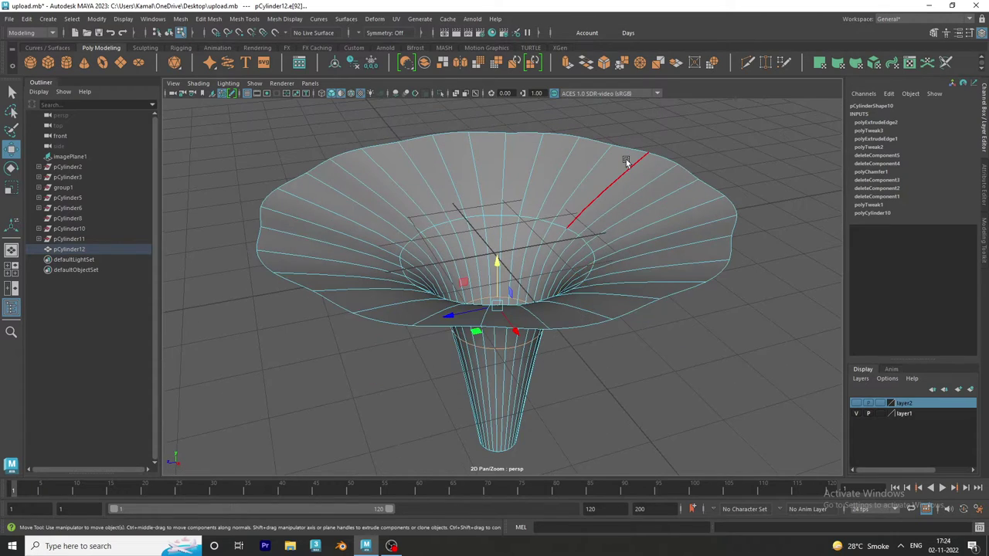
pyautogui.moveTo(625, 163); pyautogui.dragTo(688, 137, button='right')
pyautogui.click(661, 372)
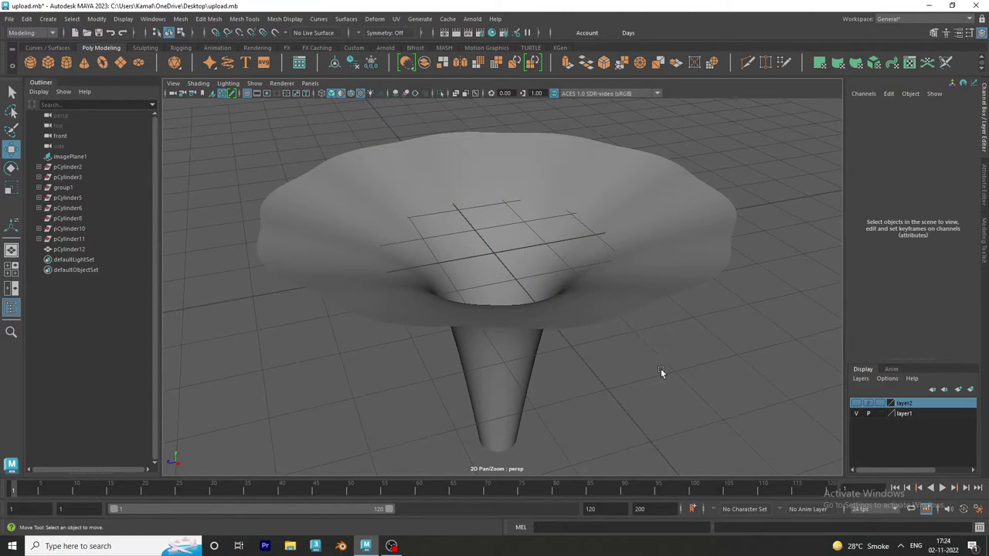
pyautogui.press('space')
pyautogui.moveTo(641, 376); pyautogui.dragTo(731, 384)
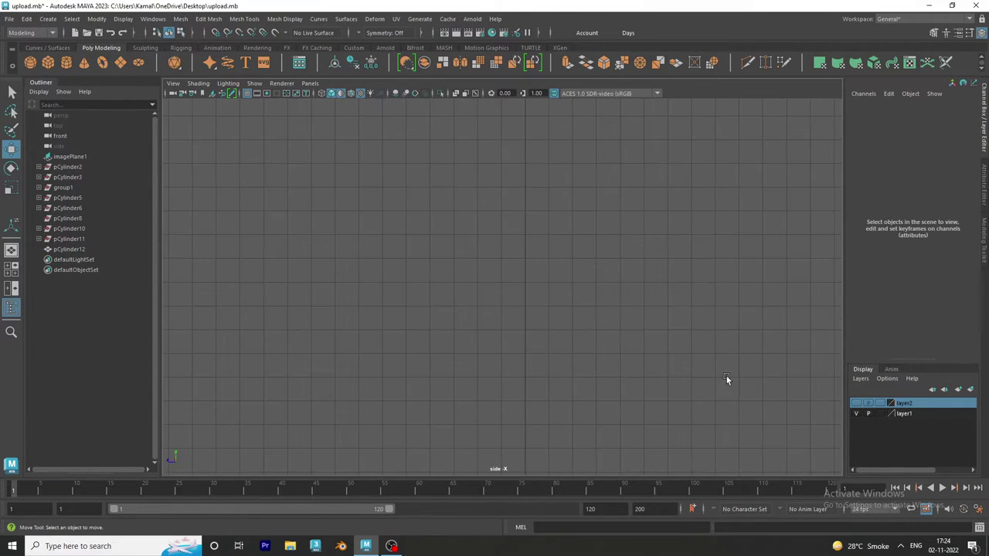
# - Show the hidden gramophone base layer again and raise the funnel above it
pyautogui.keyDown('alt'); pyautogui.moveTo(548, 371); pyautogui.dragTo(544, 221, button='middle'); pyautogui.keyUp('alt')
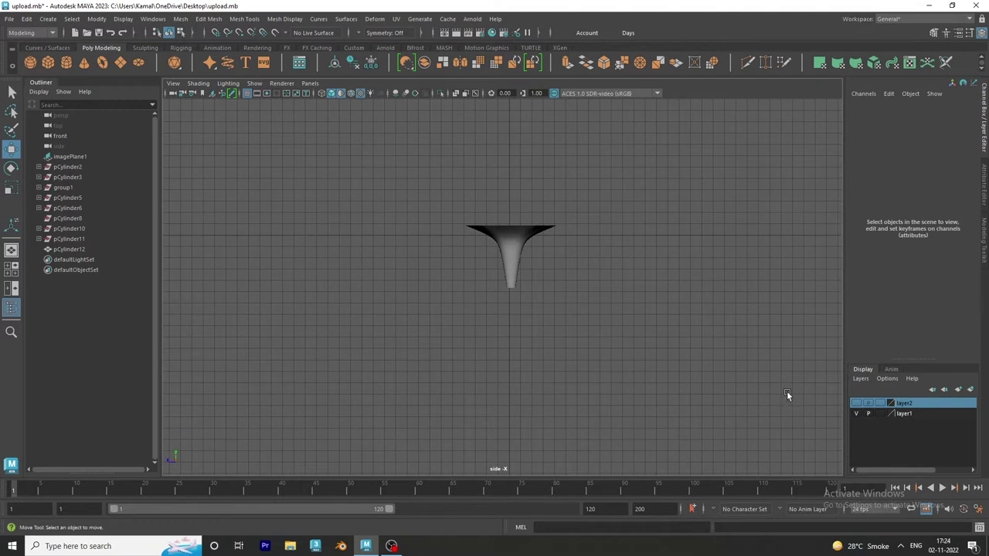
pyautogui.click(856, 402)
pyautogui.keyDown('alt'); pyautogui.moveTo(549, 288); pyautogui.dragTo(566, 365, button='middle'); pyautogui.keyUp('alt')
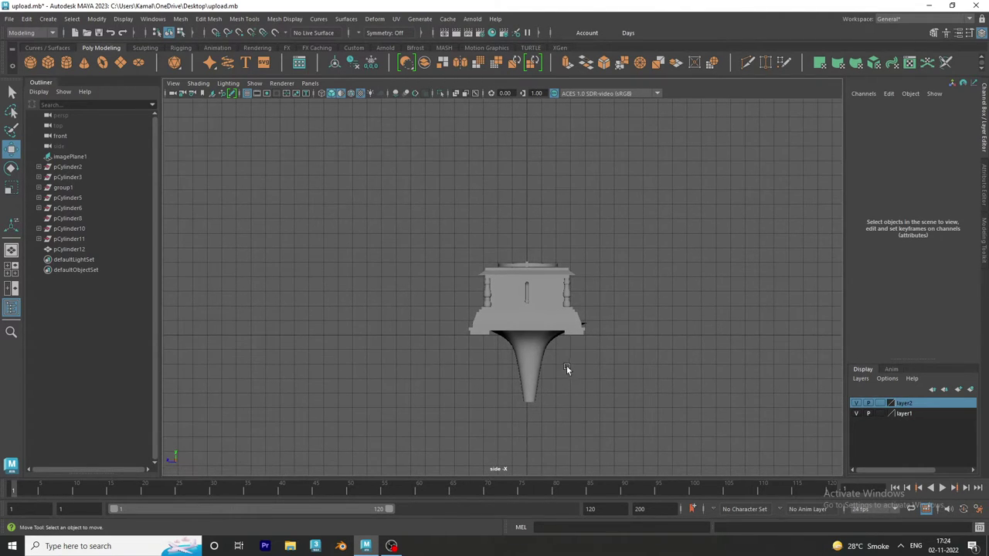
pyautogui.click(528, 328)
pyautogui.click(520, 305)
pyautogui.hotkey('ctrl', 'z')
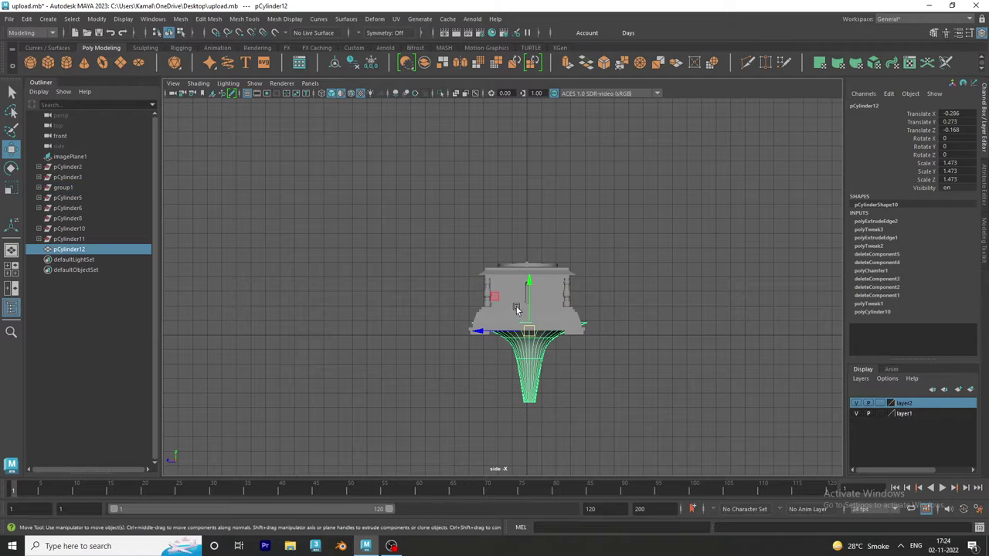
pyautogui.moveTo(529, 294); pyautogui.dragTo(525, 163)
# - Raise the horn higher, tilt it 46° on X and shift it along Z
pyautogui.keyDown('alt'); pyautogui.moveTo(519, 155); pyautogui.dragTo(535, 264, button='middle'); pyautogui.keyUp('alt')
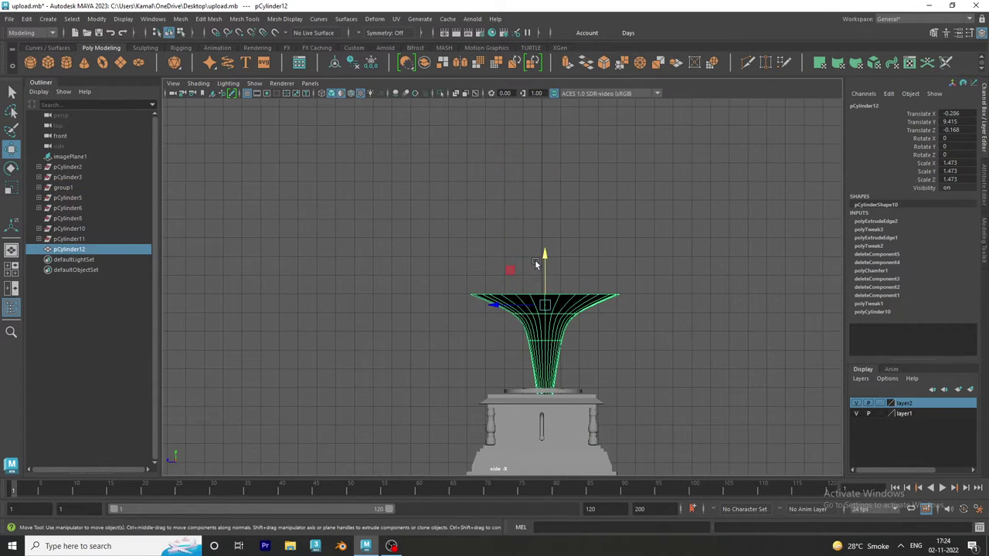
pyautogui.click(549, 266)
pyautogui.click(544, 325)
pyautogui.moveTo(543, 277); pyautogui.dragTo(544, 243)
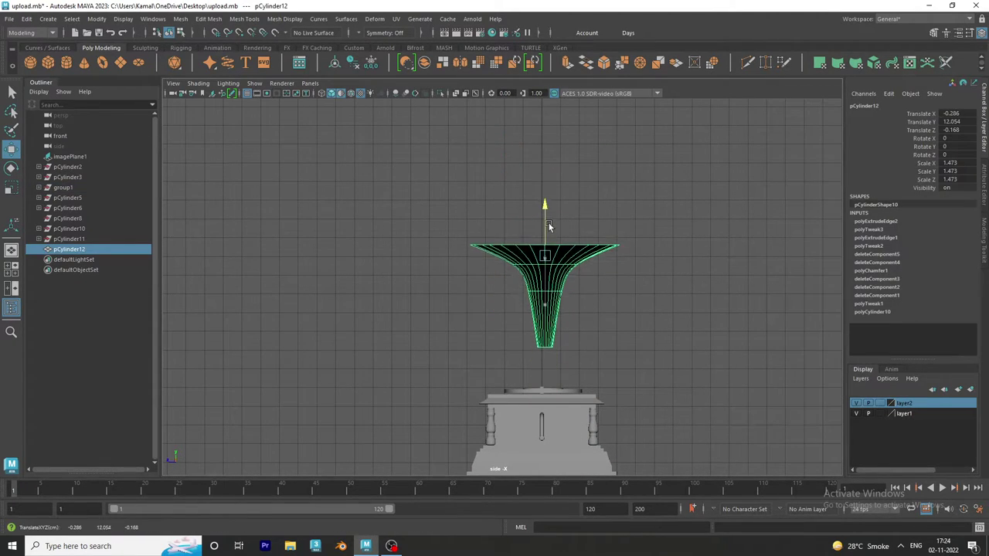
pyautogui.press('e')
pyautogui.moveTo(585, 276)
pyautogui.mouseDown()
pyautogui.moveTo(592, 280)
pyautogui.moveTo(592, 247)
pyautogui.moveTo(609, 239)
pyautogui.mouseUp()
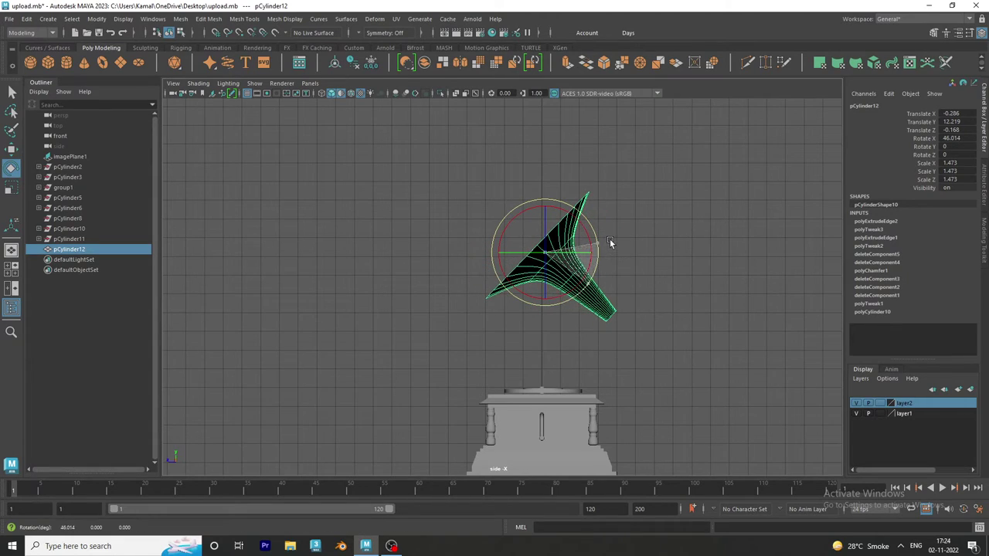
pyautogui.press('w')
pyautogui.moveTo(517, 252)
pyautogui.mouseDown()
pyautogui.moveTo(440, 247)
pyautogui.moveTo(469, 242)
pyautogui.mouseUp()
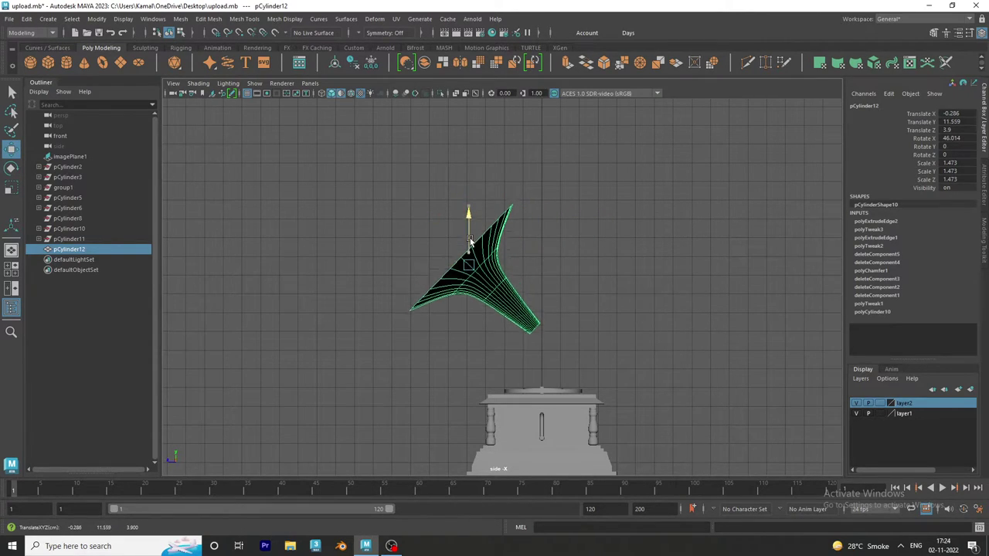
# - Use the two-pane layout and bring the perspective camera close to the horn's narrow end
pyautogui.click(11, 307)
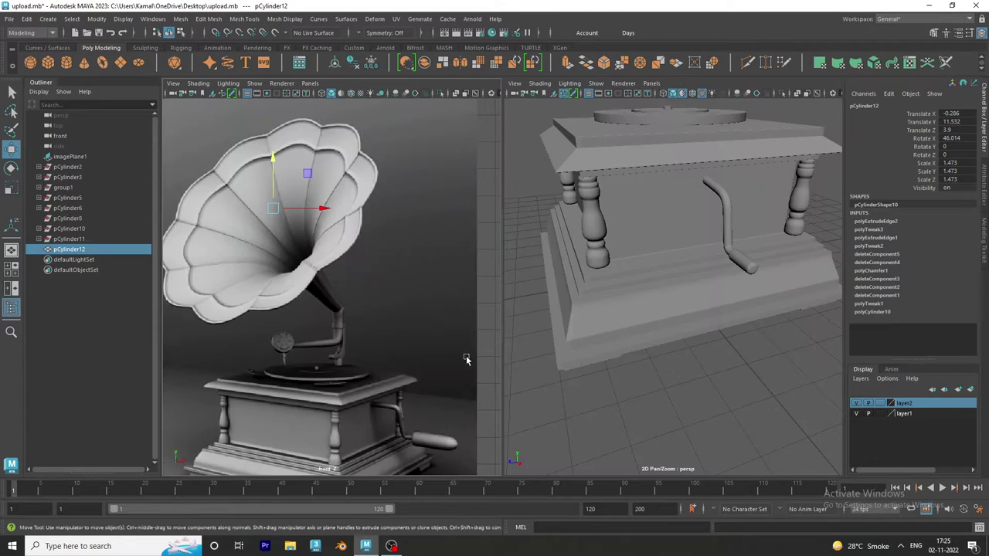
pyautogui.scroll(-3, 694, 376)
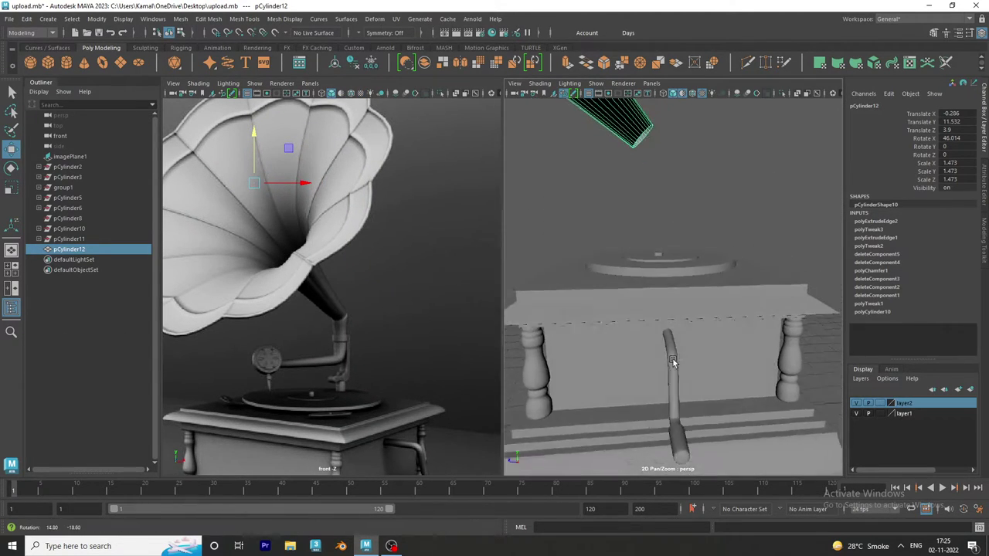
pyautogui.scroll(-3, 695, 371)
pyautogui.scroll(-3, 699, 363)
pyautogui.scroll(-2, 707, 352)
pyautogui.click(724, 227)
pyautogui.moveTo(724, 228)
pyautogui.keyDown('alt'); pyautogui.mouseDown()
pyautogui.moveTo(715, 281)
pyautogui.moveTo(708, 201)
pyautogui.moveTo(541, 254)
pyautogui.moveTo(601, 244)
pyautogui.mouseUp(); pyautogui.keyUp('alt')
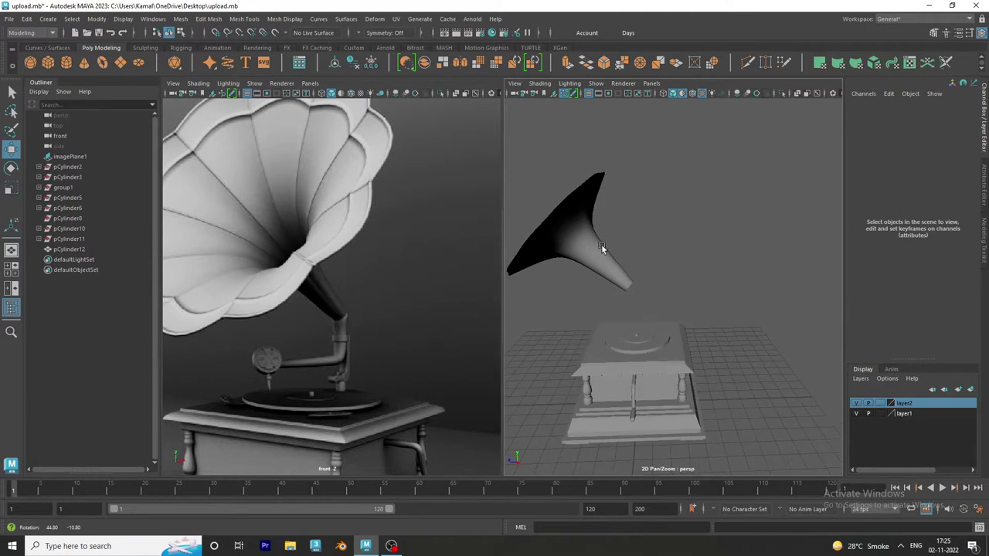
pyautogui.keyDown('alt'); pyautogui.moveTo(590, 243); pyautogui.dragTo(653, 308, button='right'); pyautogui.keyUp('alt')
# - Select the edge loop at the horn's narrow end
pyautogui.click(575, 280)
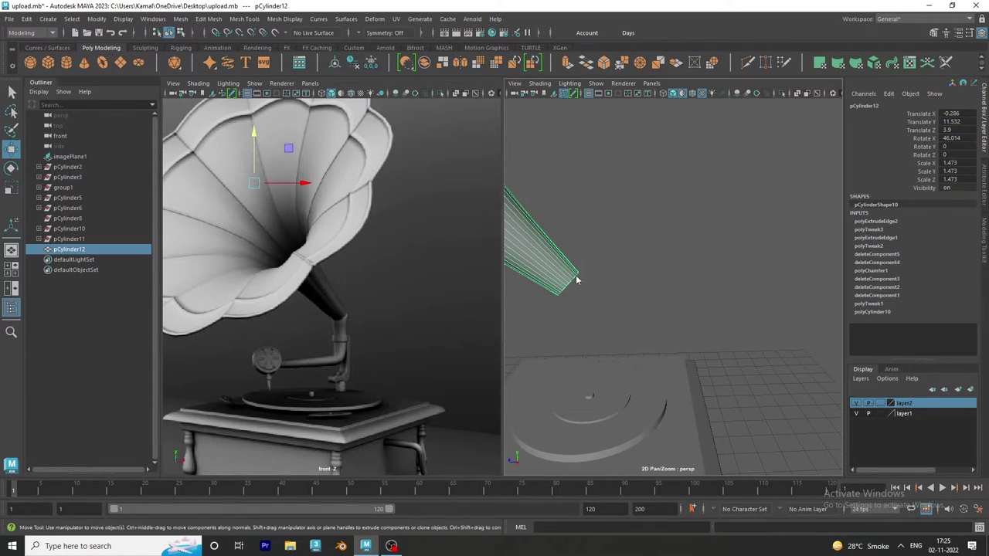
pyautogui.moveTo(574, 280); pyautogui.dragTo(575, 221, button='right')
pyautogui.click(556, 280)
pyautogui.moveTo(556, 281)
pyautogui.keyDown('alt'); pyautogui.mouseDown()
pyautogui.moveTo(543, 249)
pyautogui.moveTo(624, 301)
pyautogui.moveTo(565, 326)
pyautogui.mouseUp(); pyautogui.keyUp('alt')
pyautogui.keyDown('alt'); pyautogui.moveTo(586, 326); pyautogui.dragTo(657, 305, button='middle'); pyautogui.keyUp('alt')
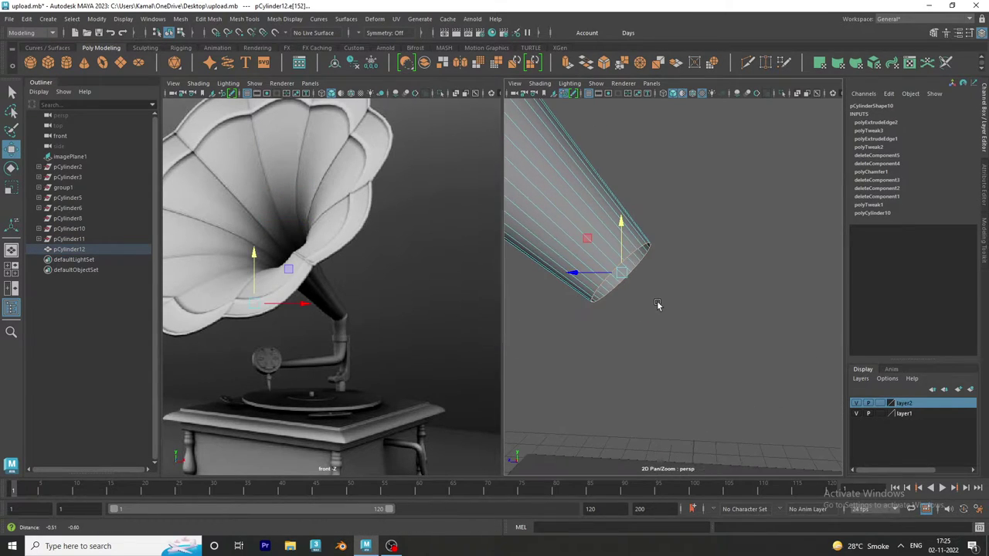
# - Extrude the narrow end and pull it down into a short tube toward the base
pyautogui.hotkey('ctrl', 'e')
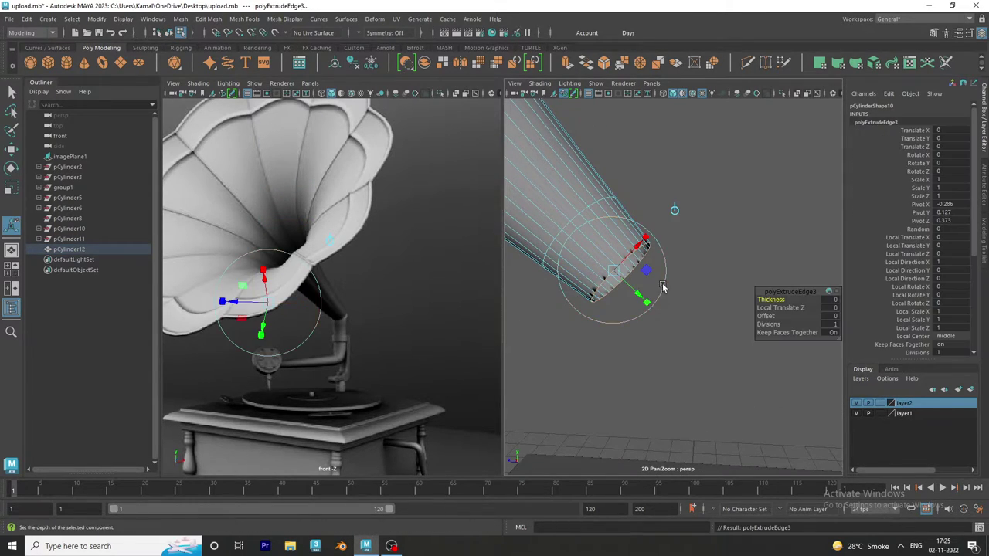
pyautogui.press('w')
pyautogui.press('1')
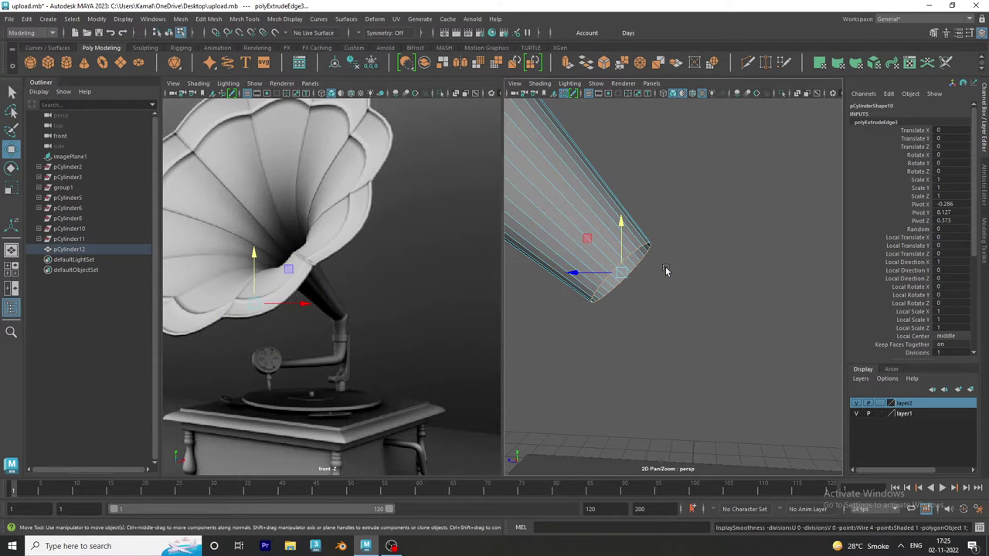
pyautogui.press('e')
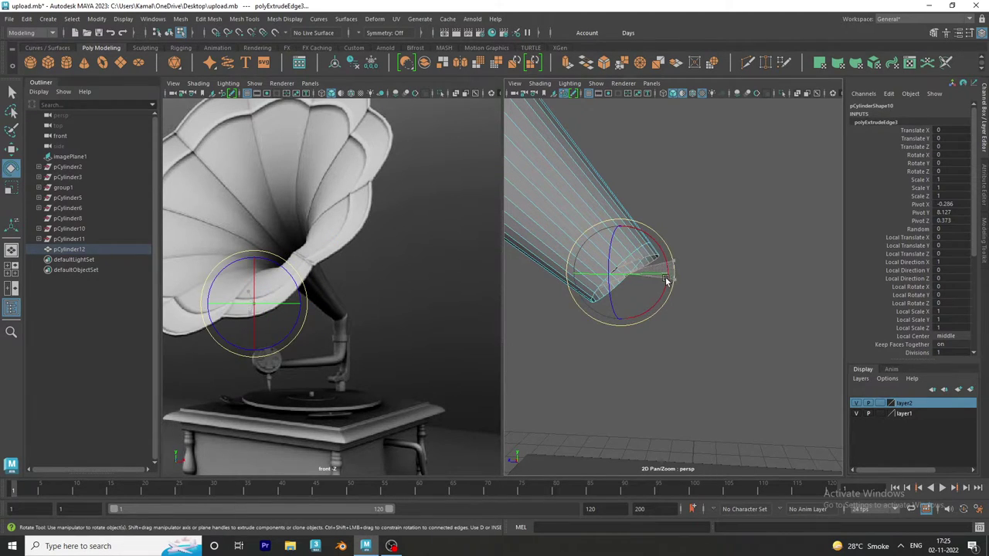
pyautogui.press('w')
pyautogui.moveTo(622, 245)
pyautogui.mouseDown()
pyautogui.moveTo(620, 331)
pyautogui.moveTo(618, 294)
pyautogui.moveTo(595, 292)
pyautogui.mouseUp()
pyautogui.moveTo(644, 251); pyautogui.dragTo(641, 298)
pyautogui.press('space')
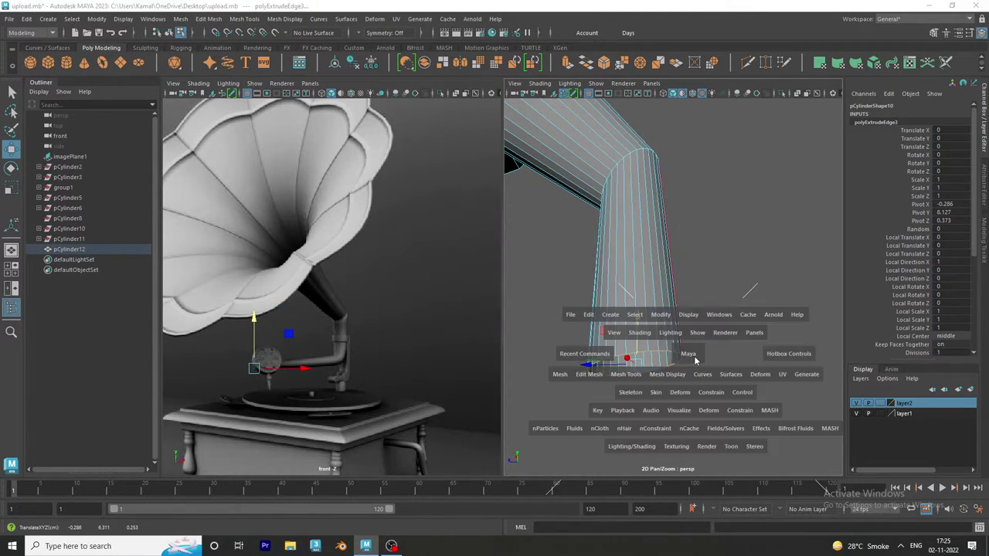
pyautogui.press('space')
# - In the side view, lower the tube's bottom end, undoing a trial tilt
pyautogui.moveTo(652, 358); pyautogui.dragTo(697, 349)
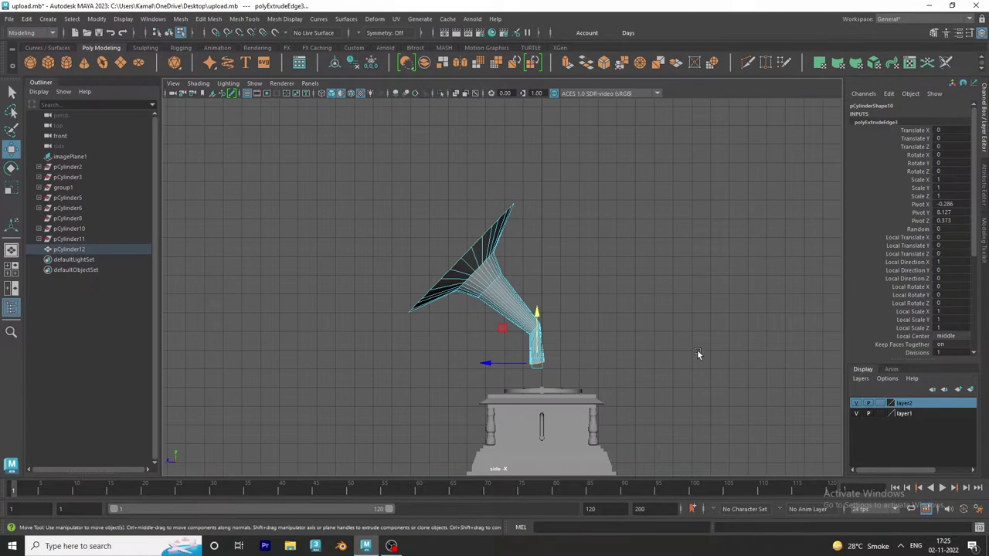
pyautogui.scroll(2, 614, 430)
pyautogui.scroll(4, 636, 422)
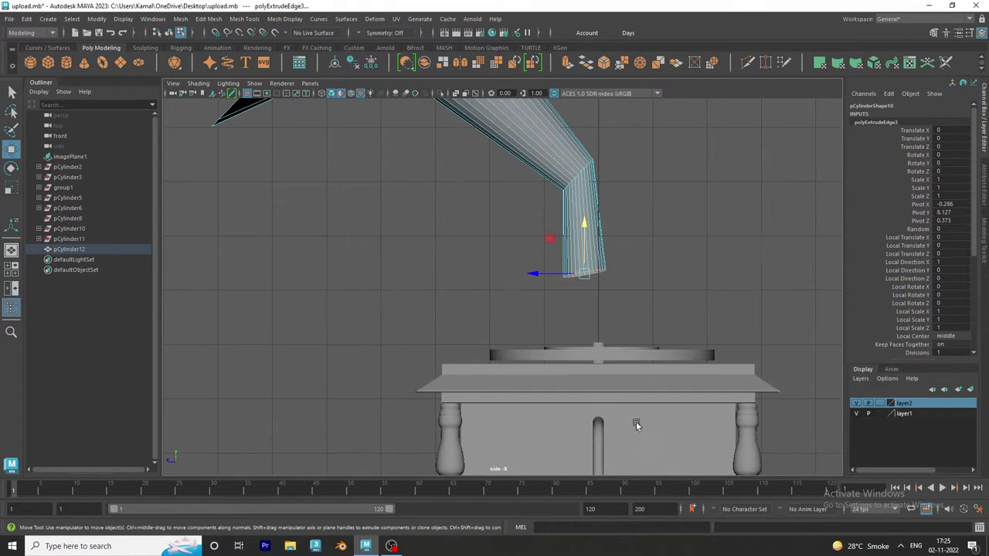
pyautogui.moveTo(584, 255); pyautogui.dragTo(584, 292)
pyautogui.press('r')
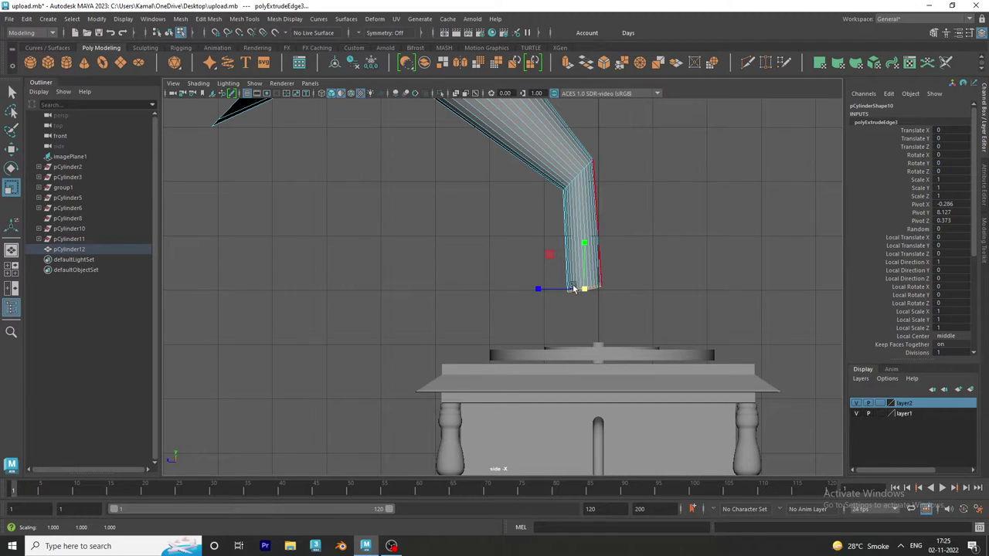
pyautogui.press('e')
pyautogui.moveTo(587, 292); pyautogui.dragTo(618, 335)
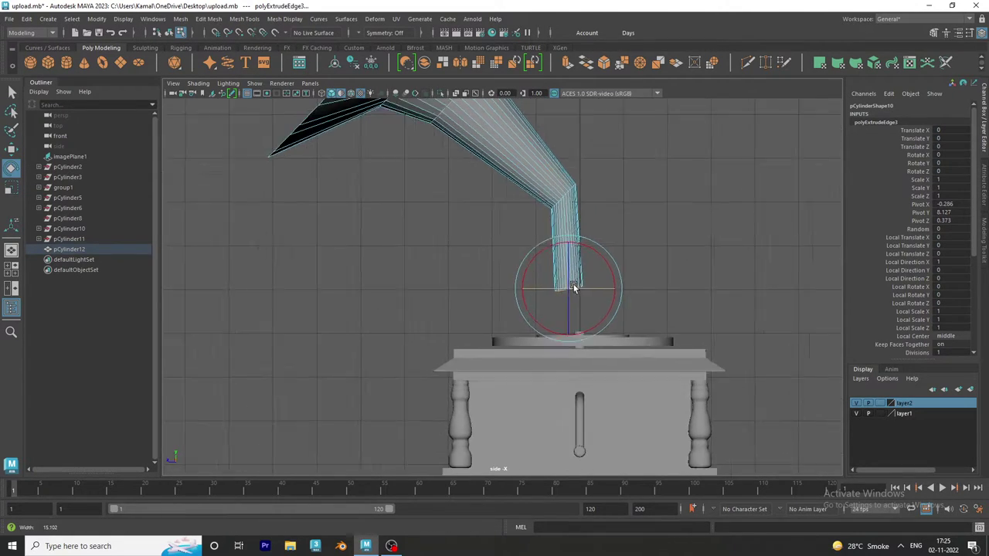
pyautogui.hotkey('ctrl', 'z')
pyautogui.keyDown('alt'); pyautogui.moveTo(622, 340); pyautogui.dragTo(592, 282, button='middle'); pyautogui.keyUp('alt')
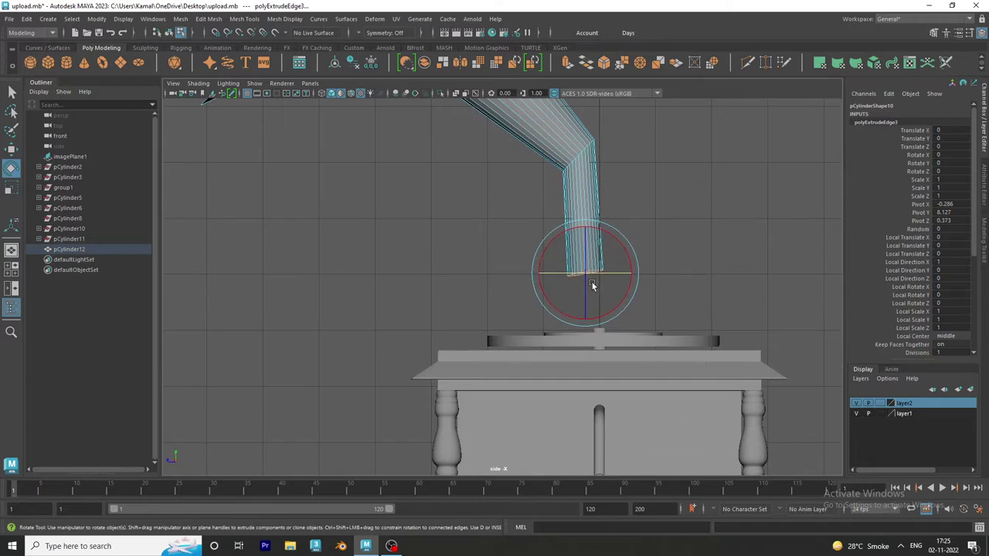
pyautogui.press('w')
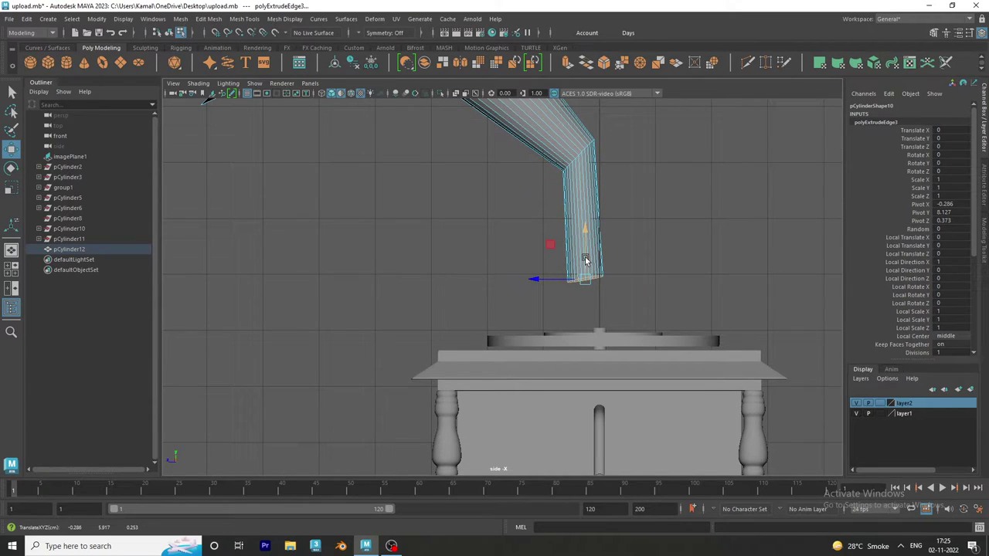
# - Extrude a new arm segment from the tube end, pull it left and shrink its end
pyautogui.hotkey('ctrl', 'e')
pyautogui.press('e')
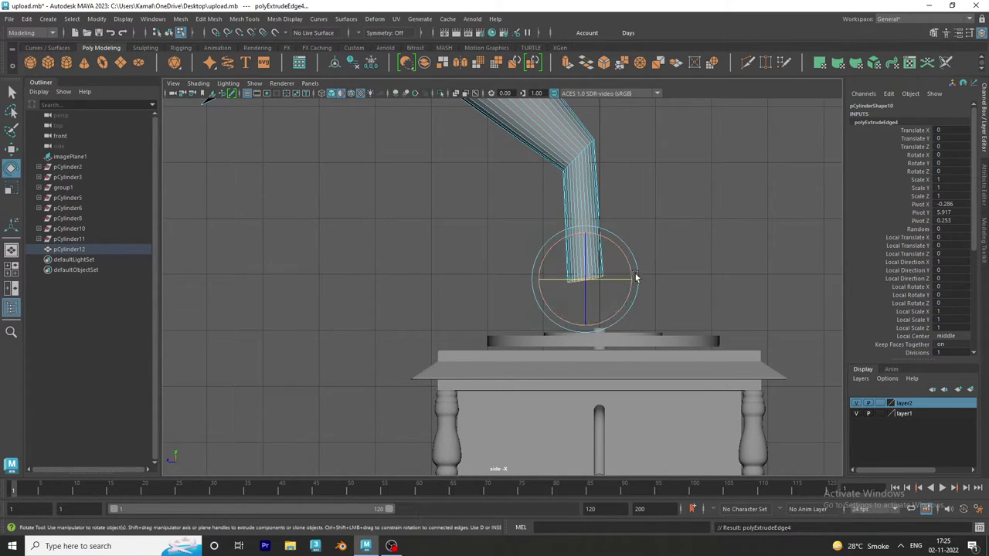
pyautogui.press('w')
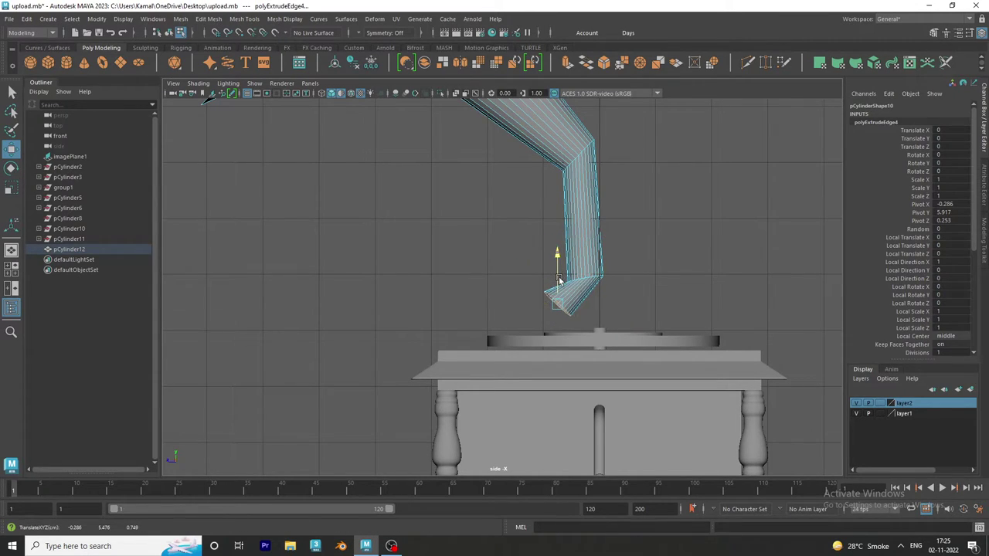
pyautogui.press('e')
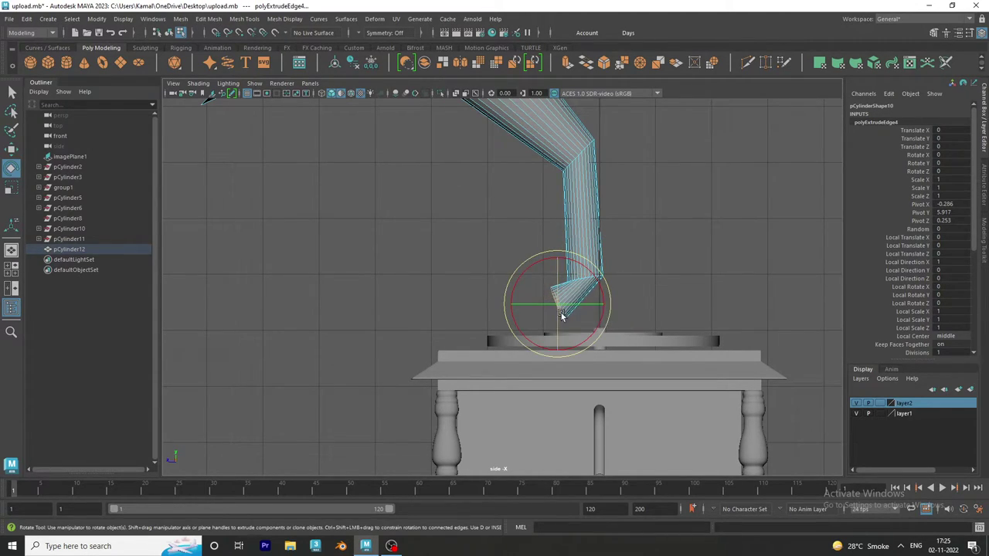
pyautogui.press('w')
pyautogui.moveTo(529, 305); pyautogui.dragTo(501, 306)
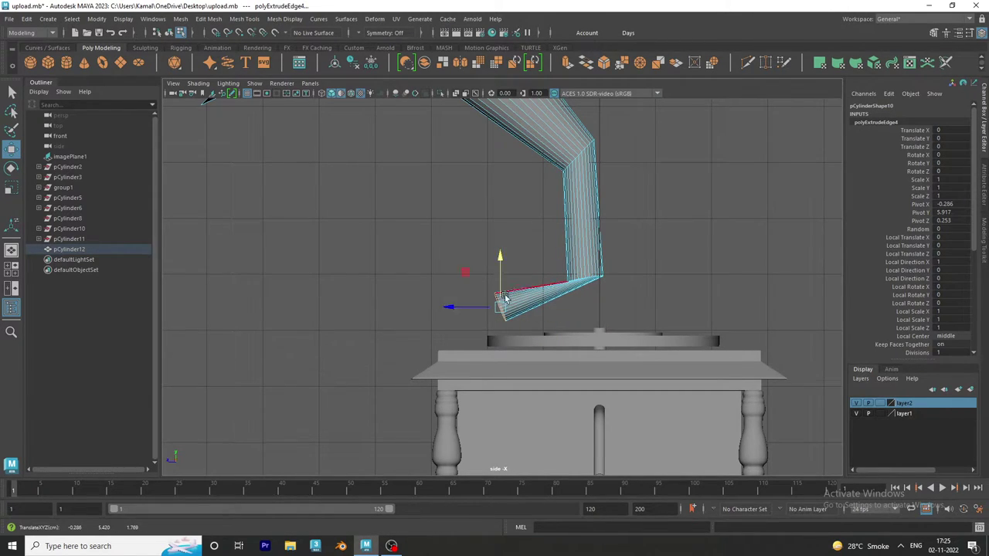
pyautogui.press('r')
pyautogui.moveTo(501, 307); pyautogui.dragTo(495, 308)
pyautogui.keyDown('alt'); pyautogui.moveTo(576, 290); pyautogui.dragTo(610, 265, button='right'); pyautogui.keyUp('alt')
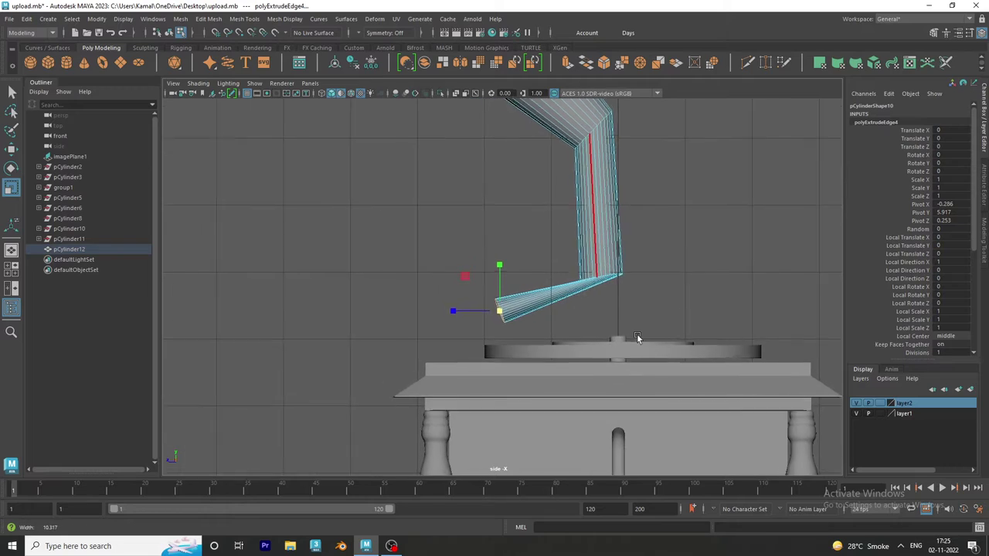
# - Rotate the joint vertices to even out the arm's elbow bend
pyautogui.press('F9')
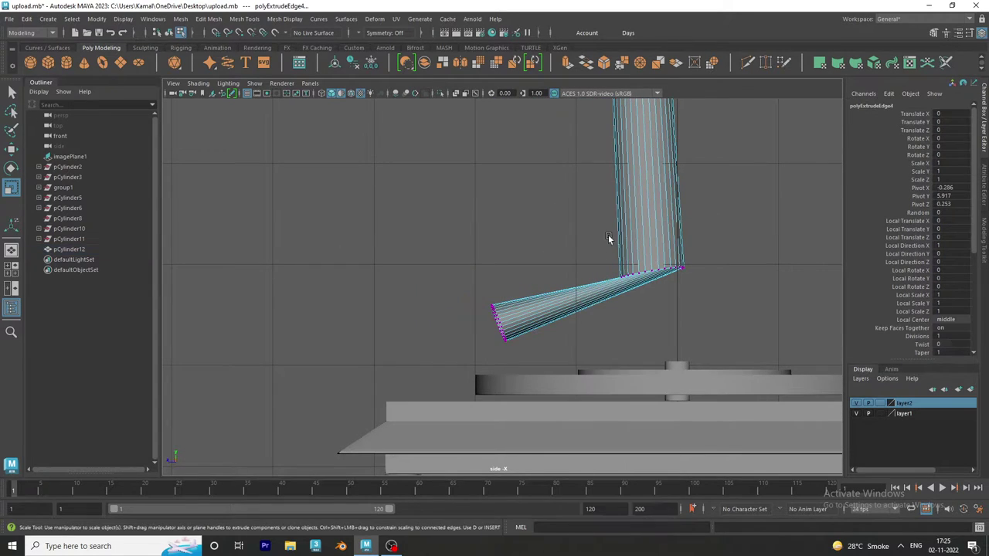
pyautogui.moveTo(609, 239)
pyautogui.mouseDown()
pyautogui.moveTo(681, 283)
pyautogui.moveTo(640, 268)
pyautogui.mouseUp()
pyautogui.hotkey('ctrl', 'z')
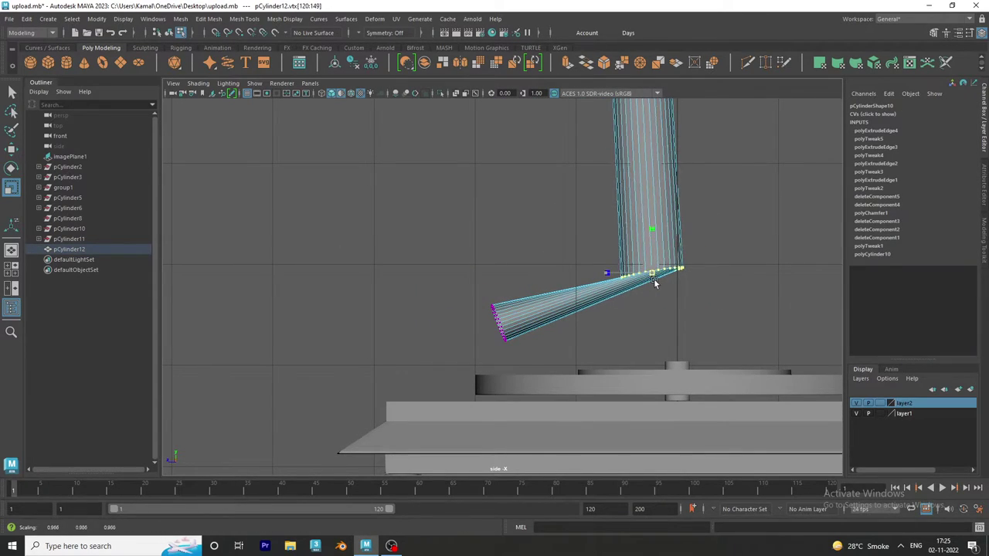
pyautogui.press('e')
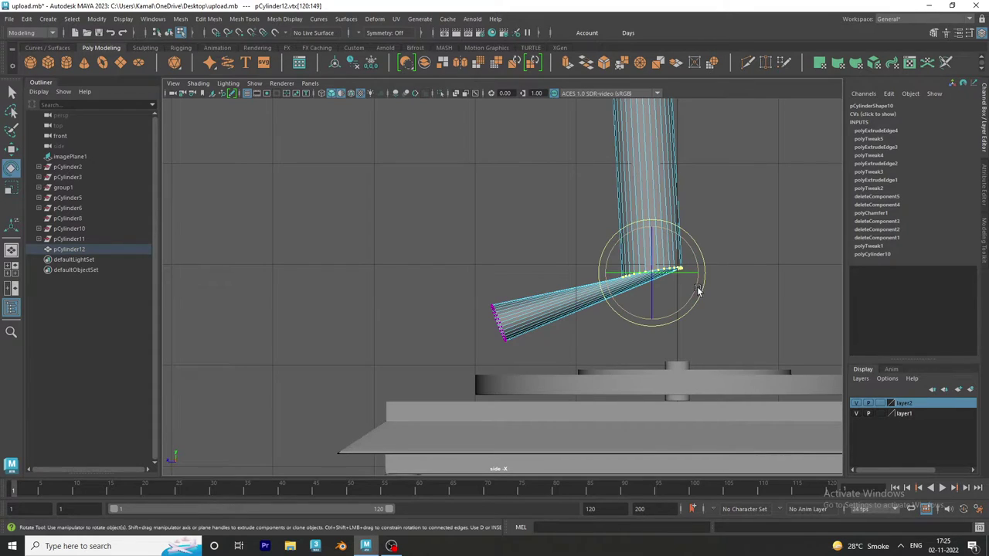
pyautogui.moveTo(702, 288)
pyautogui.mouseDown()
pyautogui.moveTo(698, 299)
pyautogui.moveTo(665, 298)
pyautogui.moveTo(658, 288)
pyautogui.mouseUp()
# - Lengthen the arm by moving its end vertices to the left
pyautogui.moveTo(454, 278); pyautogui.dragTo(510, 344)
pyautogui.press('w')
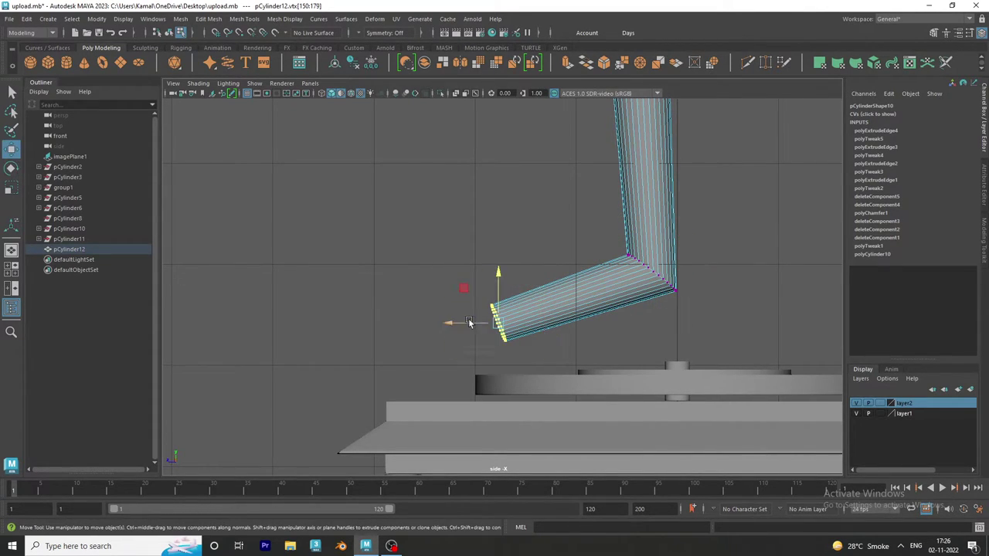
pyautogui.moveTo(463, 321); pyautogui.dragTo(387, 310)
pyautogui.scroll(-5, 673, 327)
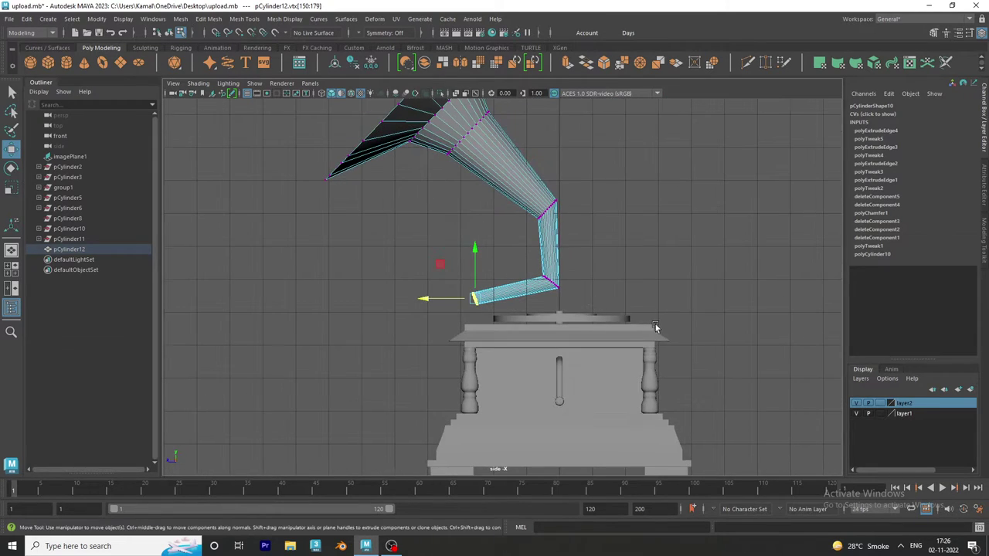
pyautogui.scroll(5, 790, 442)
pyautogui.keyDown('alt'); pyautogui.moveTo(696, 340); pyautogui.dragTo(449, 386, button='middle'); pyautogui.keyUp('alt')
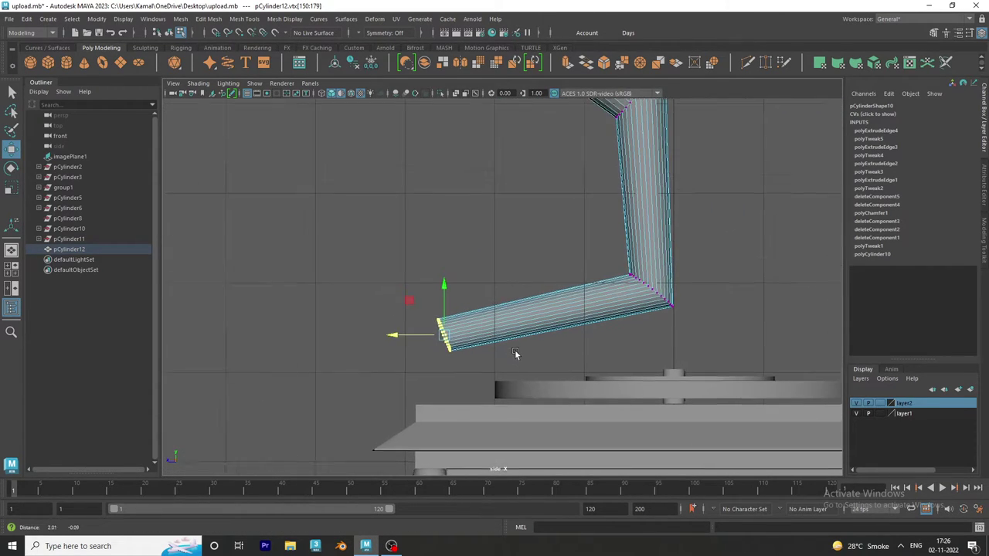
# - Scale the arm's end flat into a vertical face and return to object selection
pyautogui.press('e')
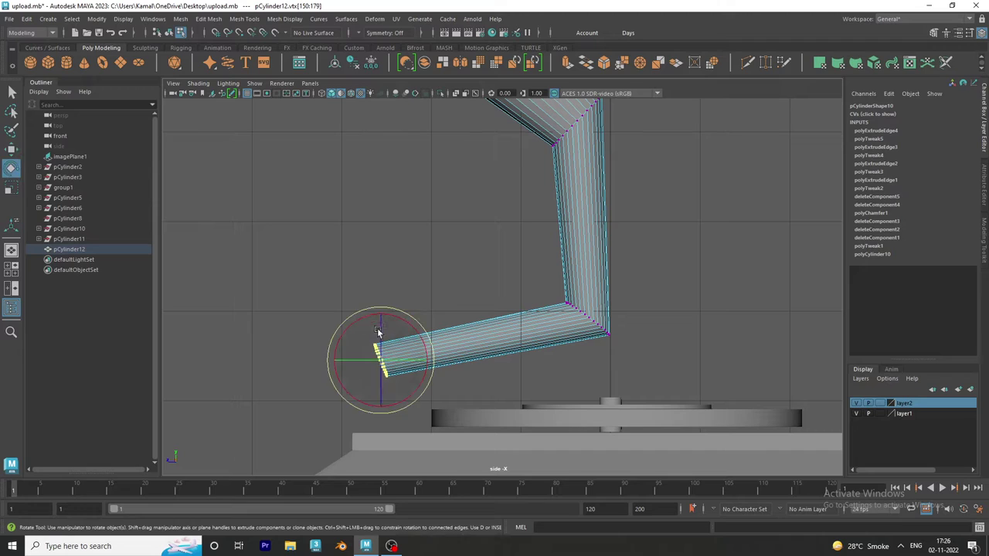
pyautogui.press('r')
pyautogui.moveTo(394, 362); pyautogui.dragTo(413, 367)
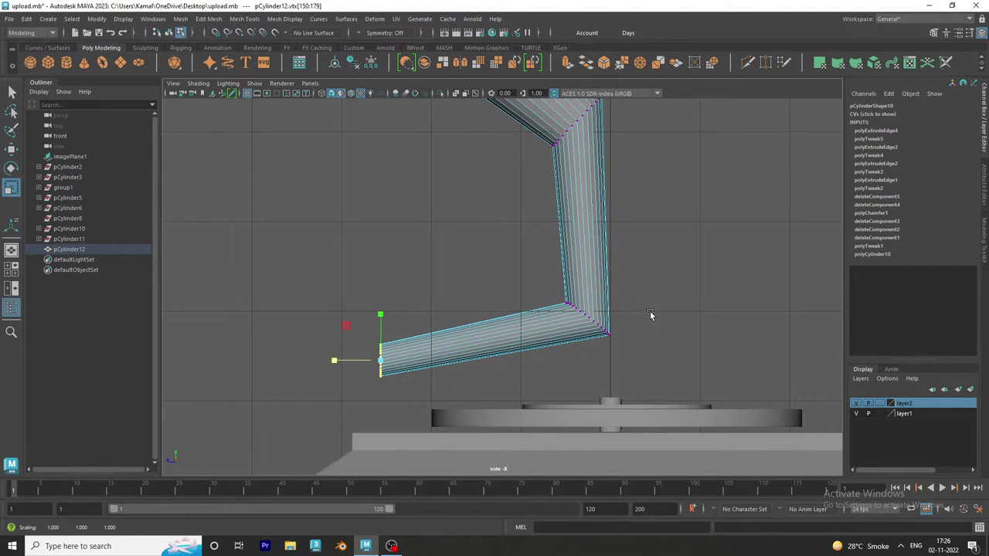
pyautogui.keyDown('alt'); pyautogui.moveTo(573, 269); pyautogui.dragTo(618, 415, button='middle'); pyautogui.keyUp('alt')
pyautogui.moveTo(602, 253)
pyautogui.keyDown('alt'); pyautogui.mouseDown(button='right')
pyautogui.moveTo(490, 222)
pyautogui.moveTo(607, 190)
pyautogui.mouseUp(button='right'); pyautogui.keyUp('alt')
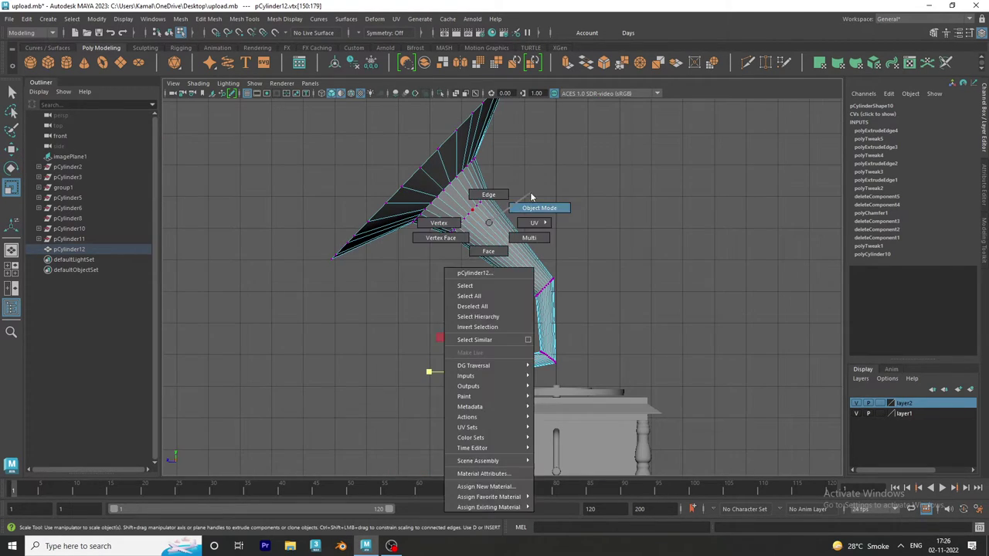
pyautogui.click(439, 221)
# - Compare the horn's low-poly and smooth previews, leaving smooth preview (3) on
pyautogui.press('3')
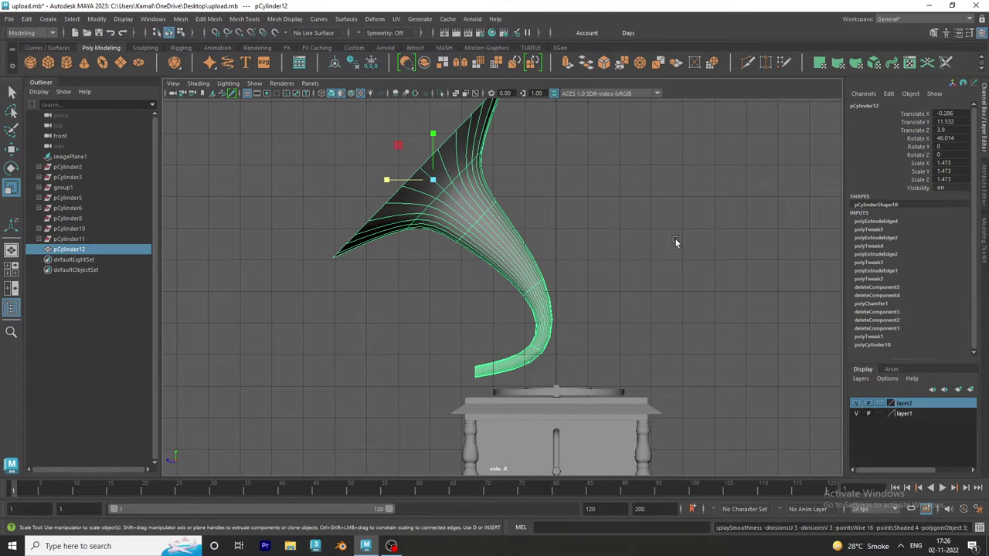
pyautogui.click(675, 239)
pyautogui.scroll(3, 541, 232)
pyautogui.scroll(5, 589, 293)
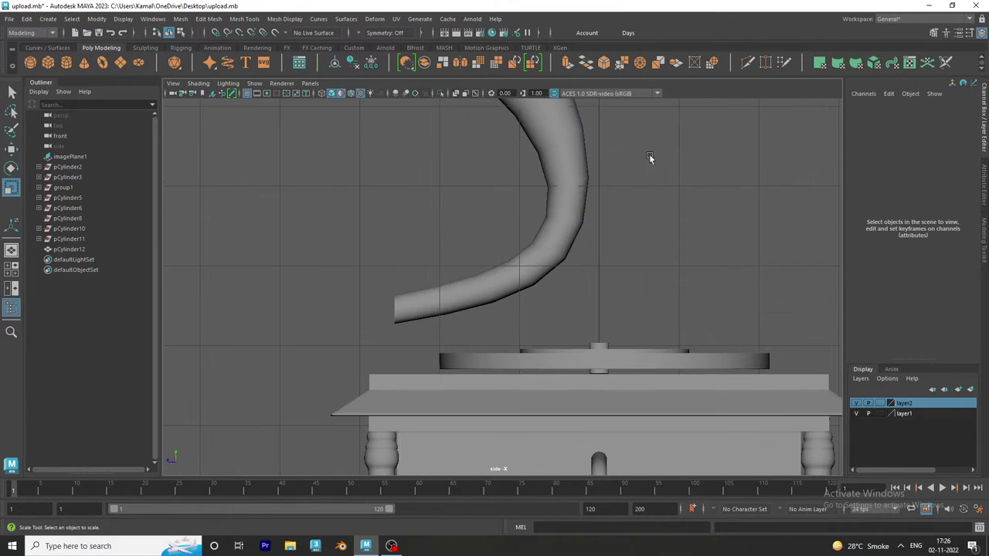
pyautogui.click(443, 313)
pyautogui.press('1')
pyautogui.keyDown('alt'); pyautogui.moveTo(572, 337); pyautogui.dragTo(533, 391, button='middle'); pyautogui.keyUp('alt')
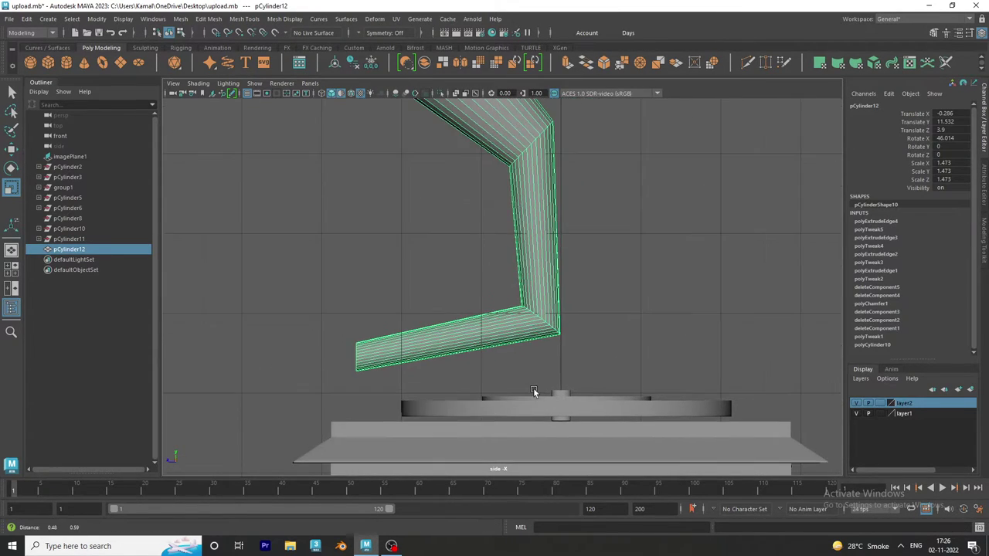
pyautogui.scroll(-3, 479, 324)
pyautogui.scroll(3, 464, 363)
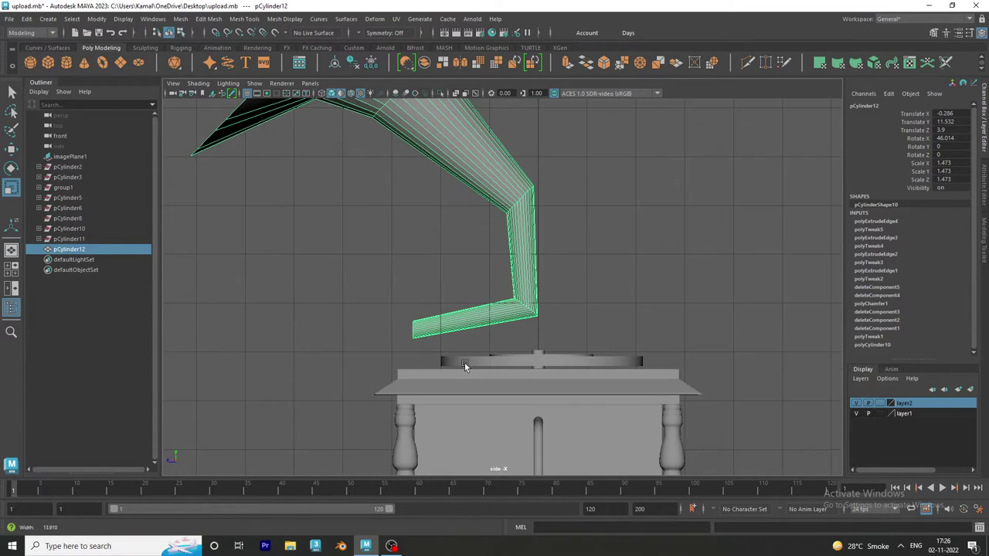
pyautogui.scroll(2, 514, 255)
pyautogui.rightClick(516, 225)
pyautogui.click(538, 218)
pyautogui.press('3')
pyautogui.click(685, 340)
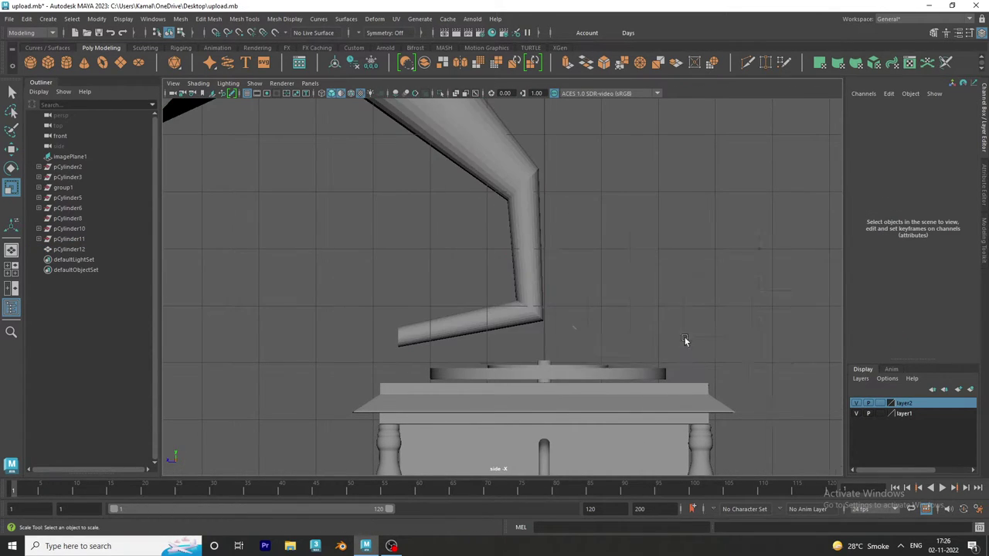
# - Switch to the perspective view and orbit around the gramophone
pyautogui.press('space')
pyautogui.click(12, 268)
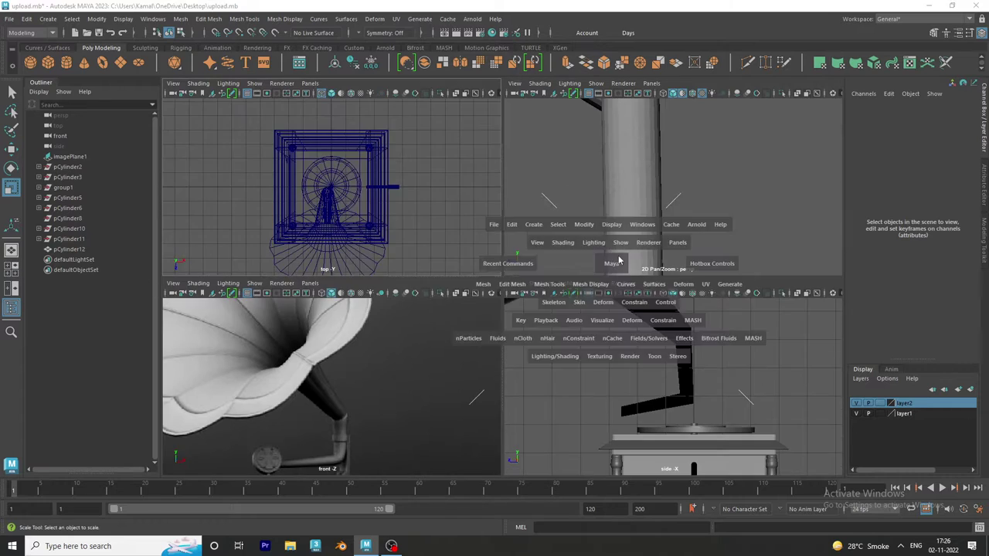
pyautogui.press('space')
pyautogui.moveTo(695, 382)
pyautogui.keyDown('alt'); pyautogui.mouseDown()
pyautogui.moveTo(378, 342)
pyautogui.moveTo(523, 374)
pyautogui.moveTo(521, 340)
pyautogui.mouseUp(); pyautogui.keyUp('alt')
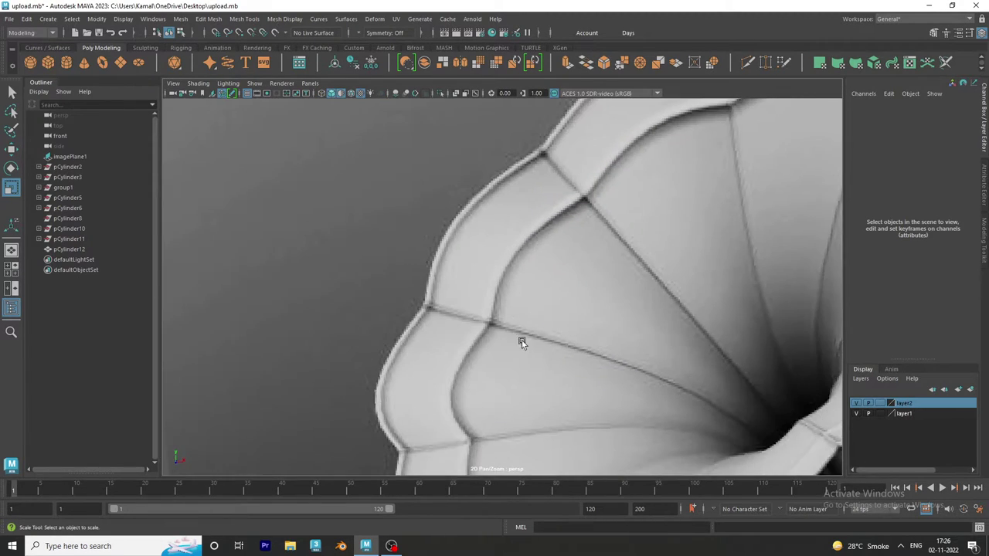
pyautogui.keyDown('alt'); pyautogui.moveTo(522, 340); pyautogui.dragTo(442, 320, button='right'); pyautogui.keyUp('alt')
pyautogui.keyDown('alt'); pyautogui.moveTo(442, 321); pyautogui.dragTo(506, 319); pyautogui.keyUp('alt')
# - Center the horn piece's pivot and move it to Translate X 0.371, Z 2.863
pyautogui.click(539, 296)
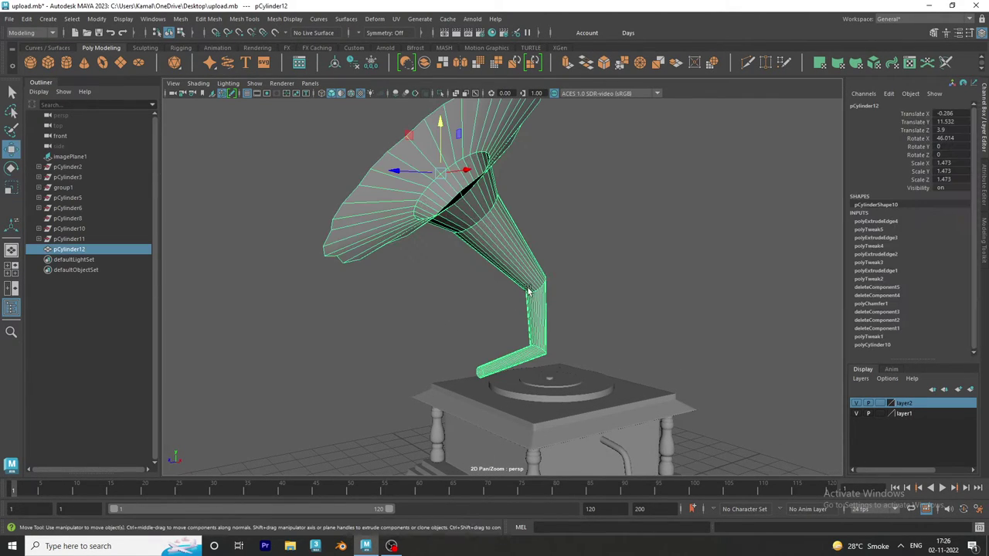
pyautogui.click(334, 68)
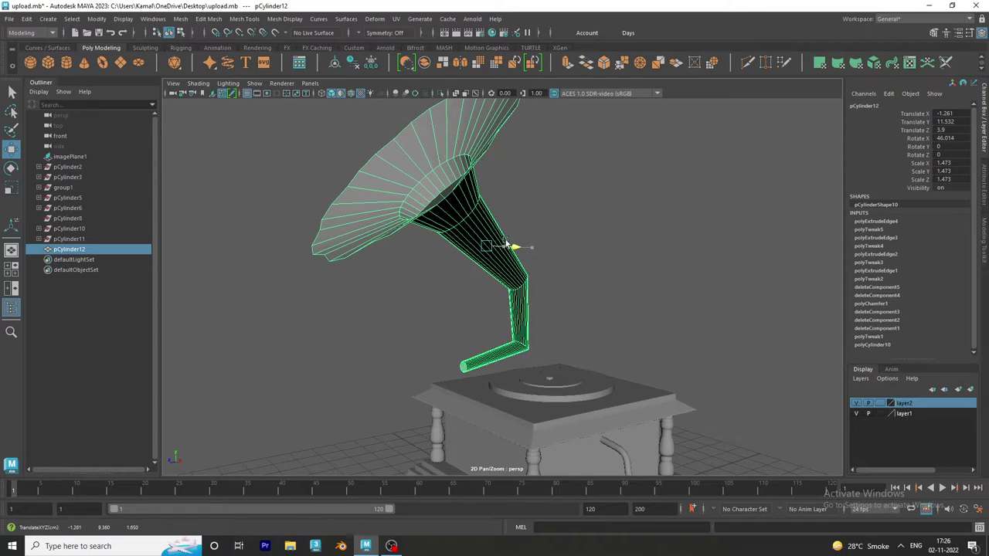
pyautogui.moveTo(515, 255); pyautogui.dragTo(503, 248)
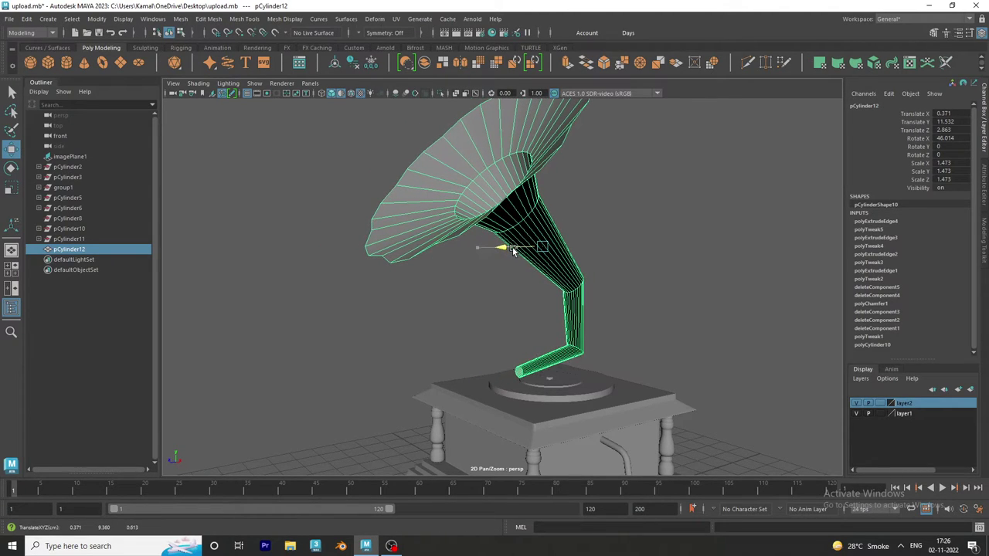
pyautogui.keyDown('alt'); pyautogui.moveTo(503, 247); pyautogui.dragTo(468, 250, button='right'); pyautogui.keyUp('alt')
pyautogui.keyDown('alt'); pyautogui.moveTo(468, 250); pyautogui.dragTo(553, 298); pyautogui.keyUp('alt')
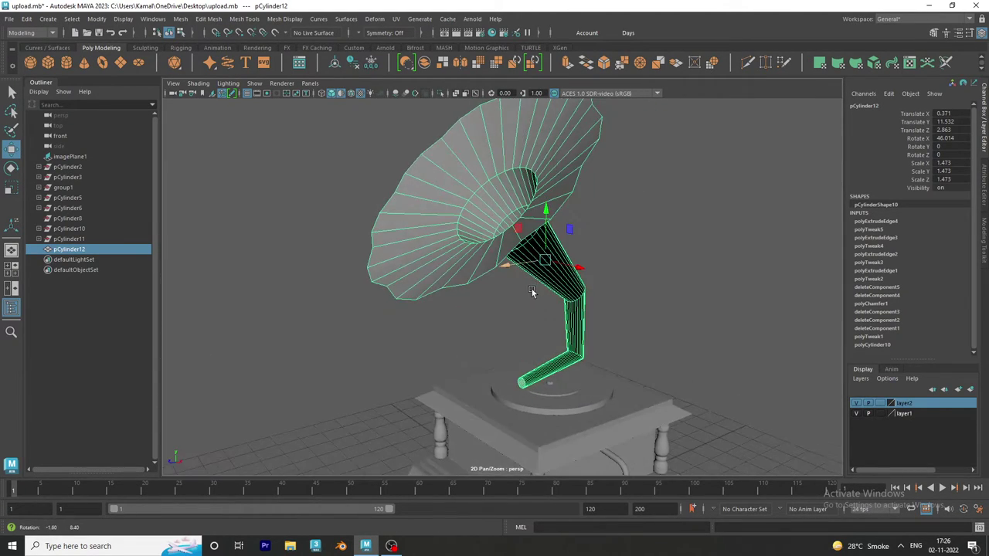
pyautogui.click(71, 63)
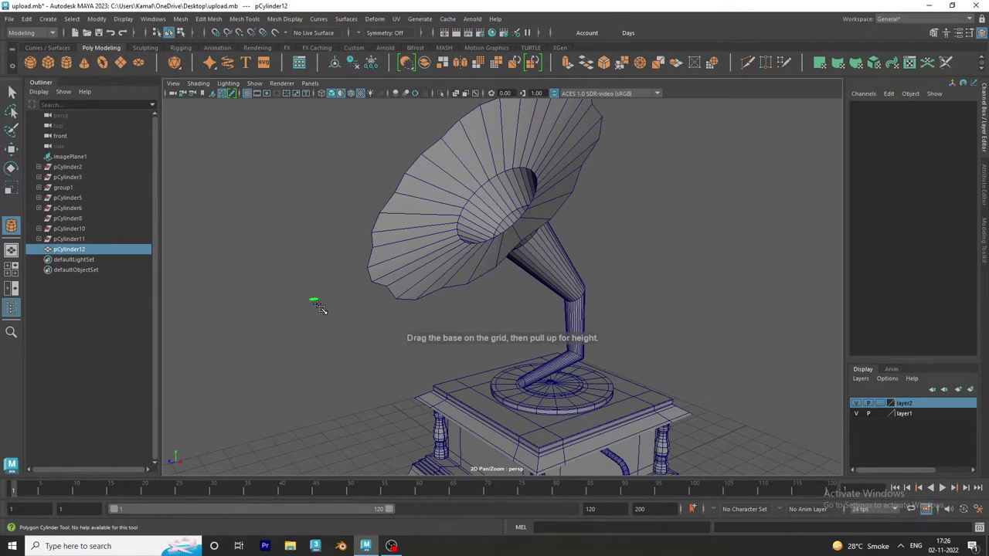
# - Create a new polygon cylinder and rotate it 90° on Z
pyautogui.moveTo(320, 312)
pyautogui.mouseDown()
pyautogui.moveTo(307, 277)
pyautogui.moveTo(350, 327)
pyautogui.mouseUp()
pyautogui.press('5')
pyautogui.press('e')
pyautogui.write('90')
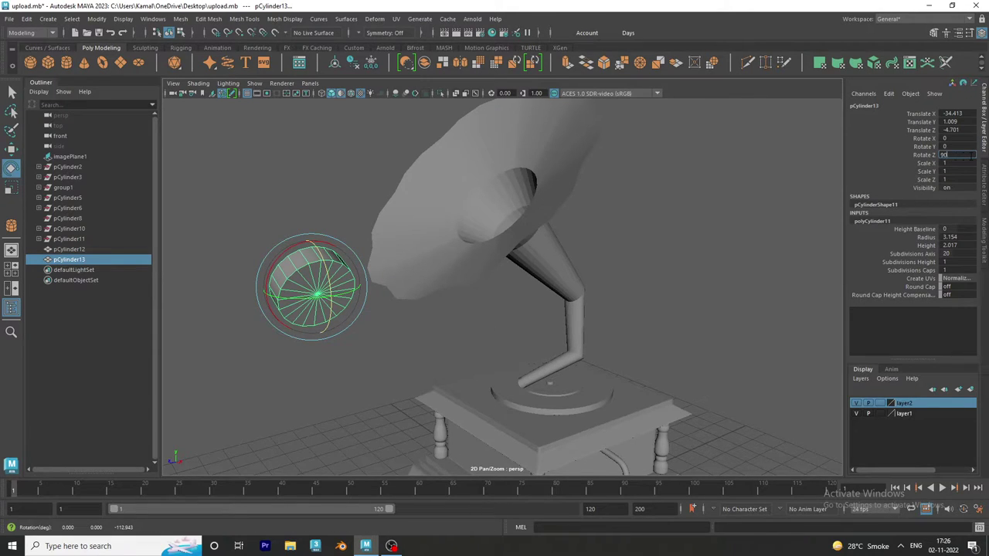
pyautogui.press('Return')
# - In the side view, move the new cylinder up beside the horn's arm
pyautogui.press('space')
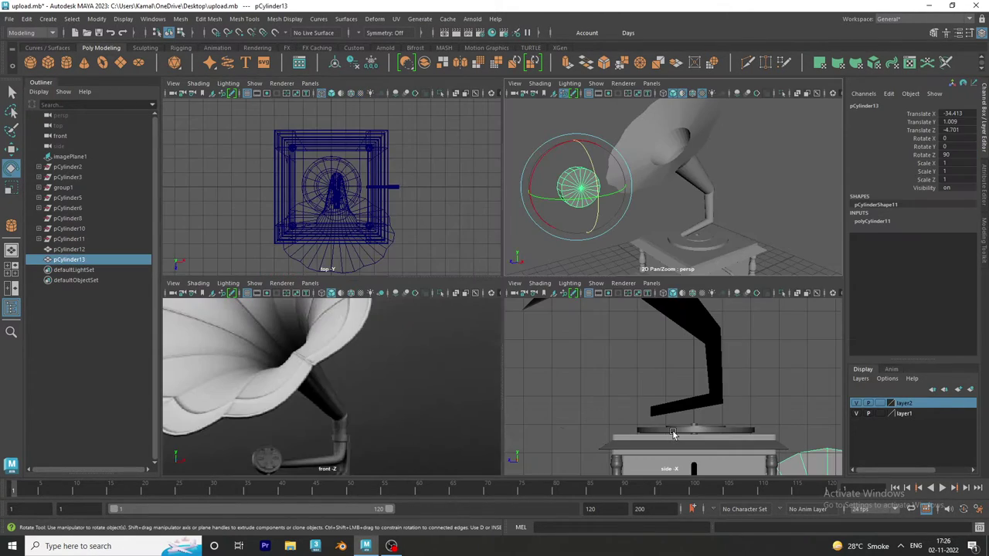
pyautogui.press('space')
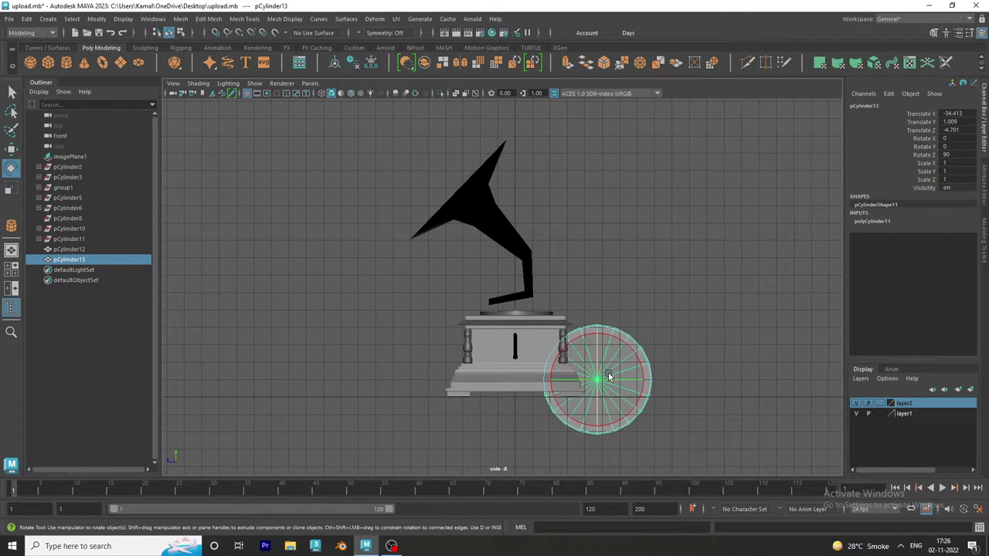
pyautogui.press('w')
pyautogui.moveTo(599, 365)
pyautogui.mouseDown()
pyautogui.moveTo(597, 295)
pyautogui.moveTo(402, 299)
pyautogui.moveTo(348, 264)
pyautogui.mouseUp()
pyautogui.press('r')
pyautogui.press('w')
pyautogui.moveTo(375, 295); pyautogui.dragTo(441, 294)
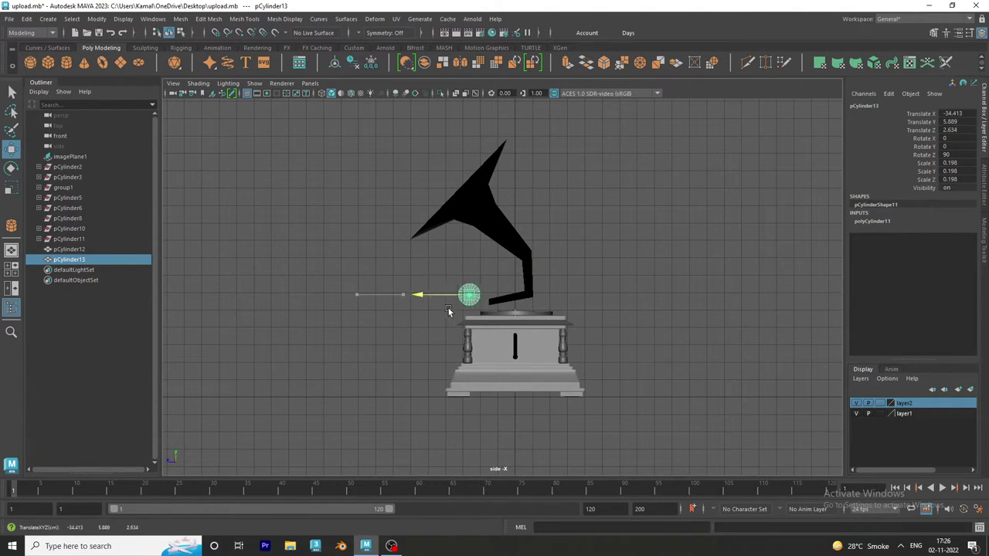
# - Position and shrink the cylinder onto the arm's tip
pyautogui.scroll(2, 712, 415)
pyautogui.scroll(5, 712, 415)
pyautogui.keyDown('alt'); pyautogui.moveTo(258, 330); pyautogui.dragTo(430, 223, button='middle'); pyautogui.keyUp('alt')
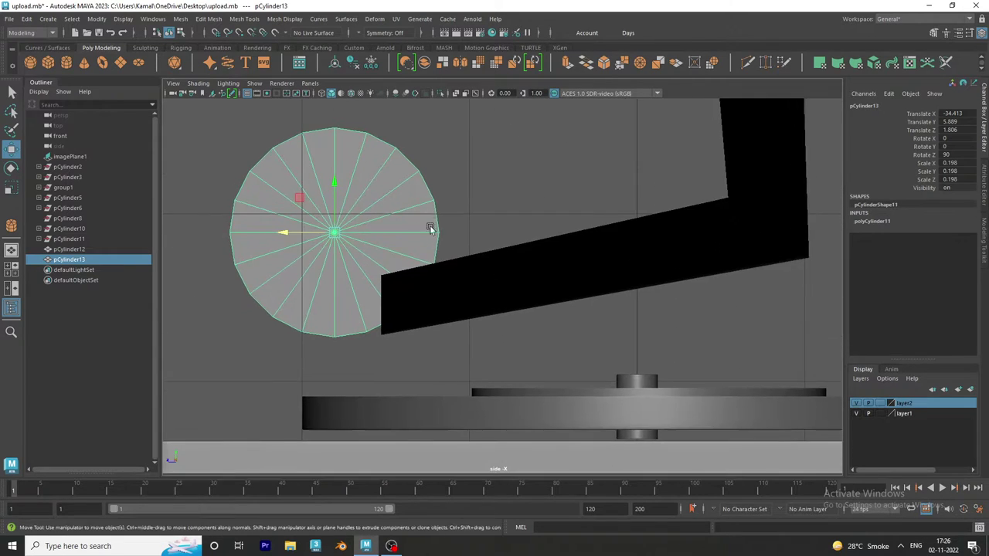
pyautogui.scroll(-3, 430, 223)
pyautogui.moveTo(379, 254)
pyautogui.mouseDown()
pyautogui.moveTo(417, 255)
pyautogui.moveTo(421, 268)
pyautogui.moveTo(382, 251)
pyautogui.mouseUp()
pyautogui.press('r')
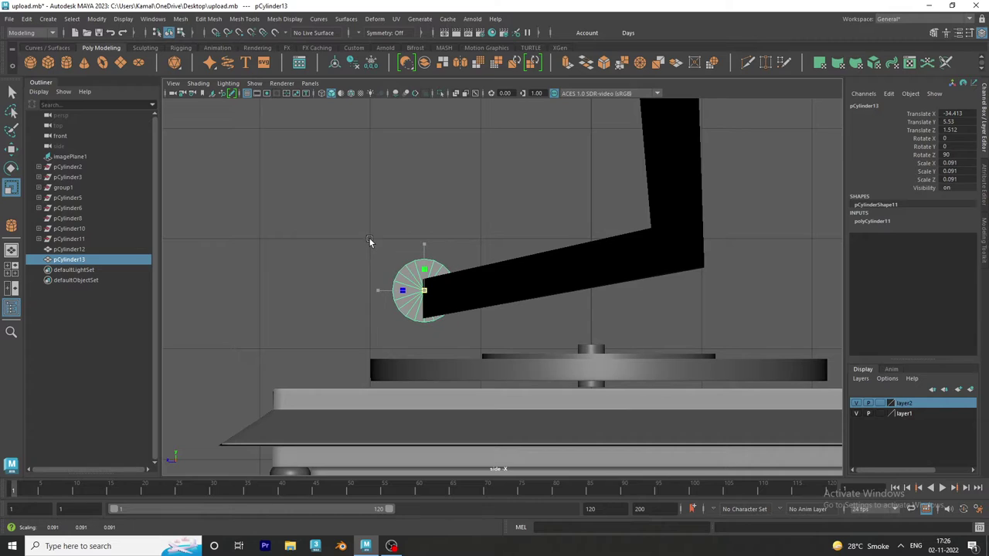
pyautogui.press('w')
pyautogui.moveTo(386, 294); pyautogui.dragTo(393, 294)
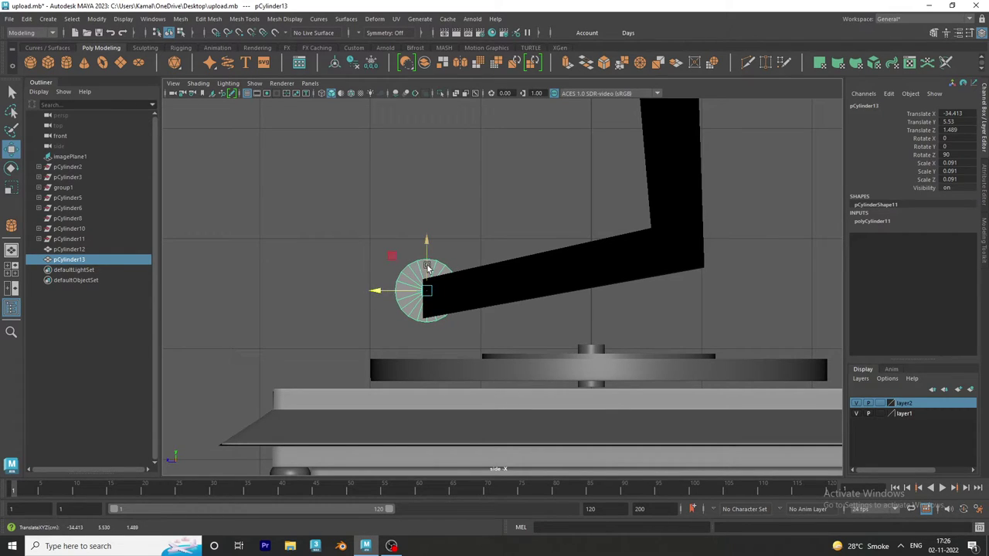
# - Move the cylinder toward the arm's end, checking it in perspective and front views
pyautogui.press('space')
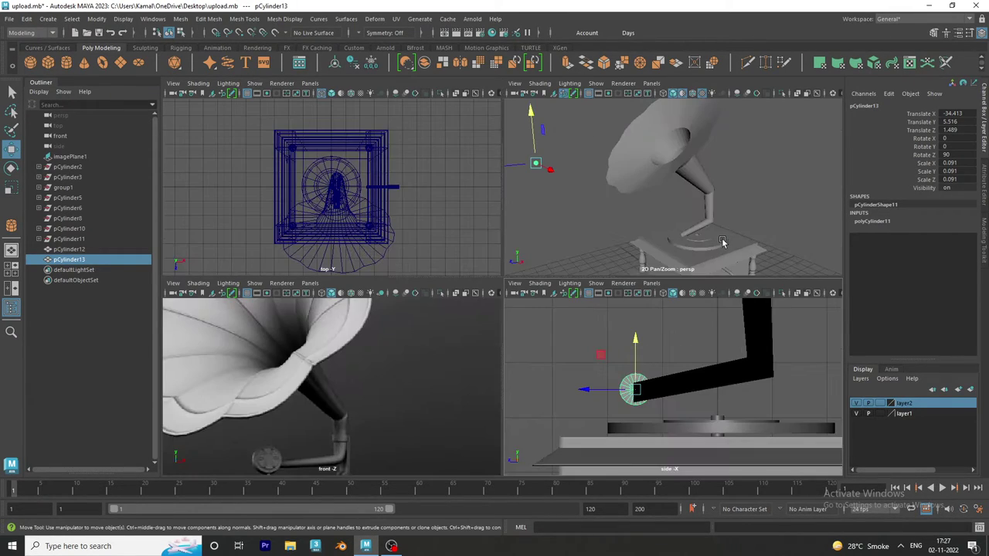
pyautogui.press('space')
pyautogui.moveTo(530, 336)
pyautogui.keyDown('alt'); pyautogui.mouseDown()
pyautogui.moveTo(536, 325)
pyautogui.moveTo(453, 314)
pyautogui.mouseUp(); pyautogui.keyUp('alt')
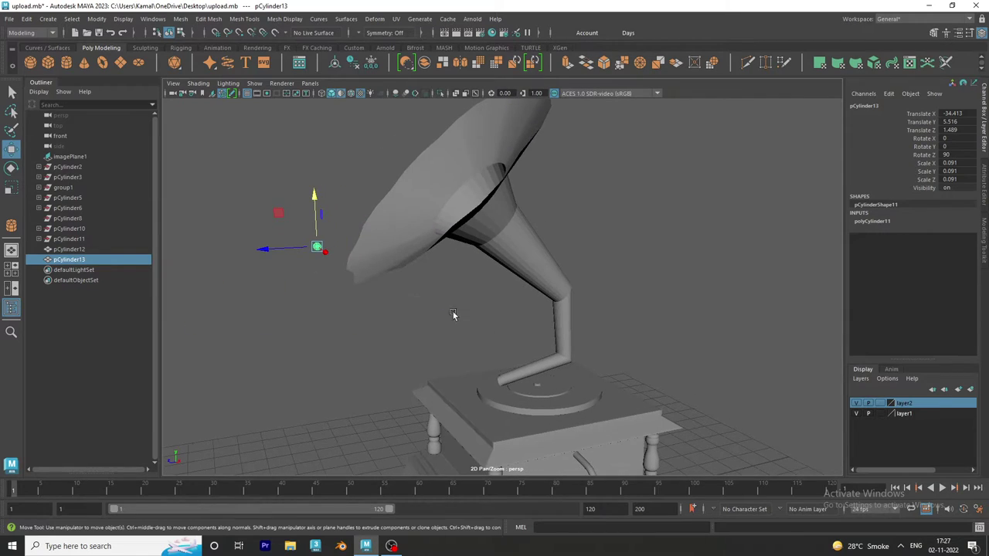
pyautogui.moveTo(325, 256); pyautogui.dragTo(481, 364)
pyautogui.press('space')
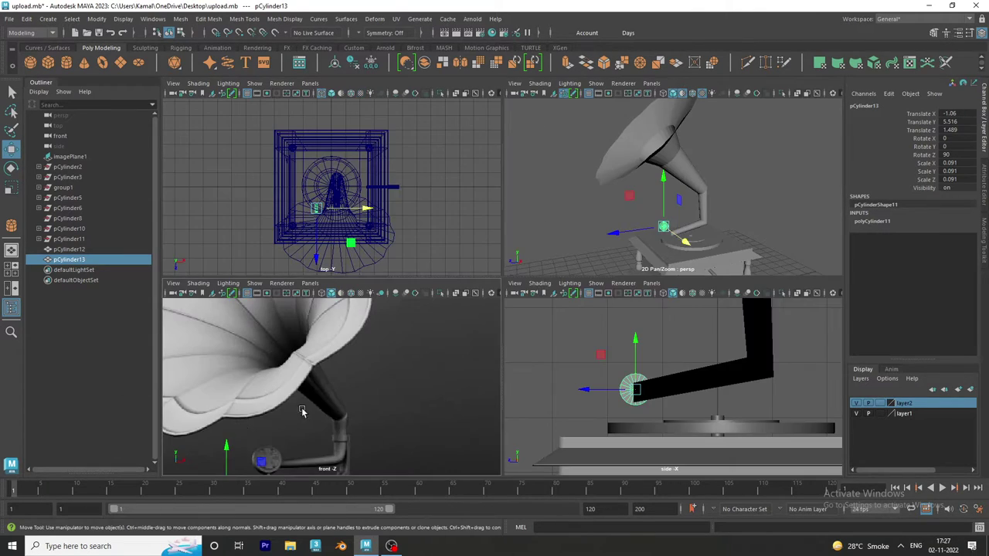
pyautogui.press('space')
pyautogui.keyDown('alt'); pyautogui.moveTo(328, 394); pyautogui.dragTo(354, 374); pyautogui.keyUp('alt')
pyautogui.click(198, 84)
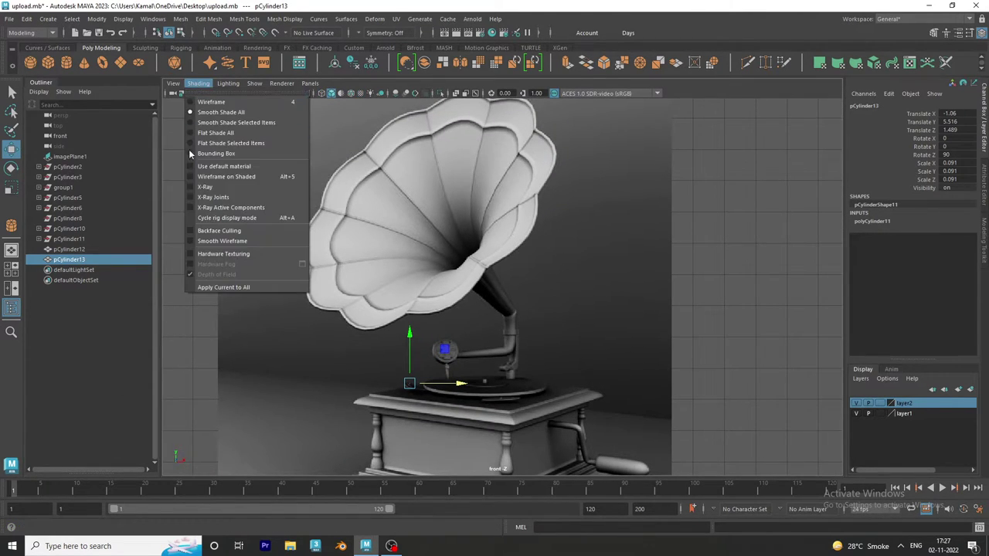
pyautogui.click(247, 224)
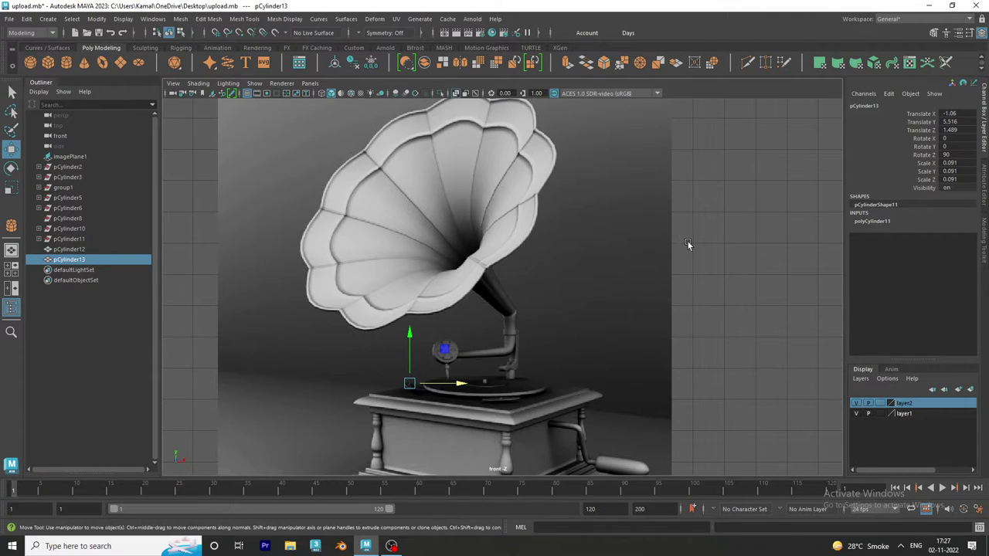
# - Move the reference image plane beside the gramophone, undoing a trial X move
pyautogui.press('space')
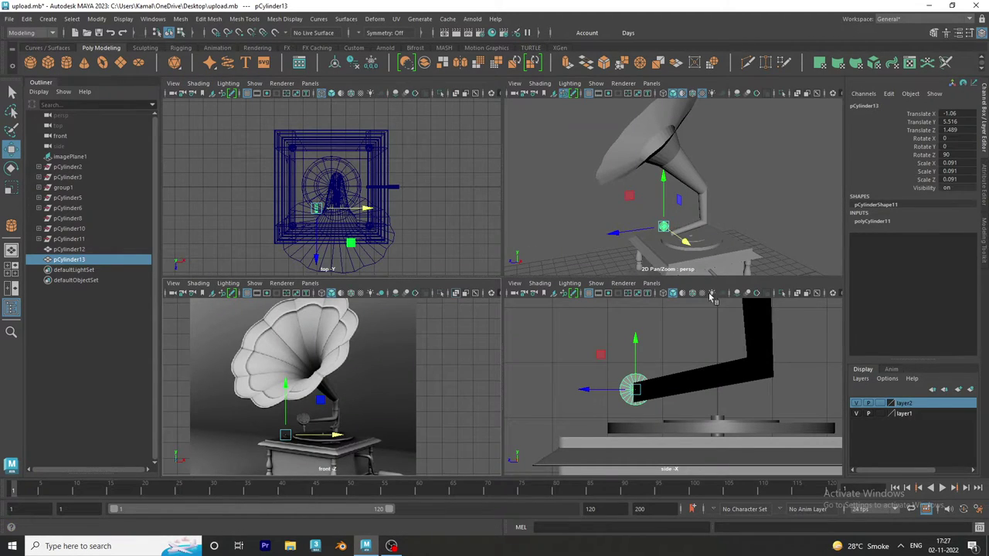
pyautogui.press('space')
pyautogui.keyDown('alt'); pyautogui.moveTo(744, 287); pyautogui.dragTo(400, 268, button='right'); pyautogui.keyUp('alt')
pyautogui.click(376, 321)
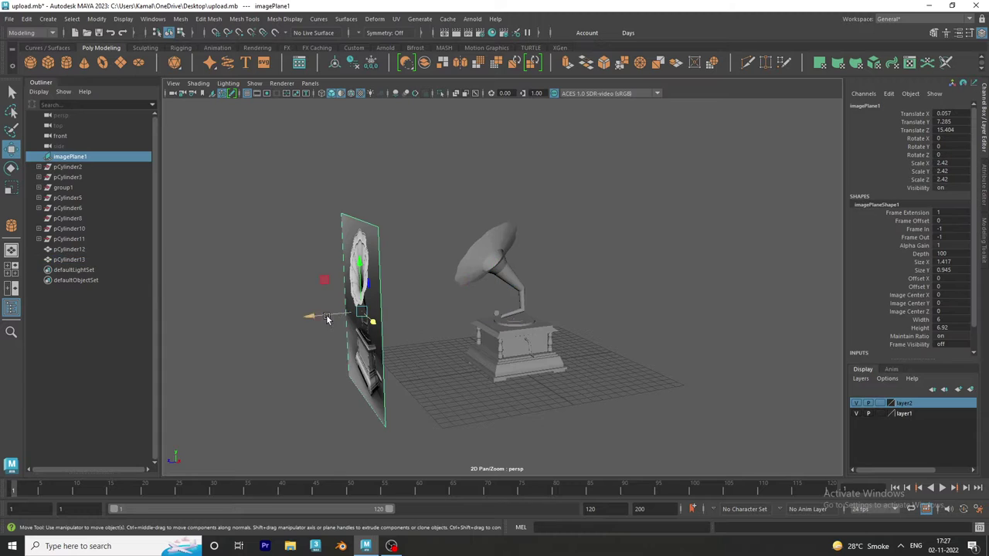
pyautogui.moveTo(332, 318); pyautogui.dragTo(321, 314)
pyautogui.press('space')
pyautogui.press('space')
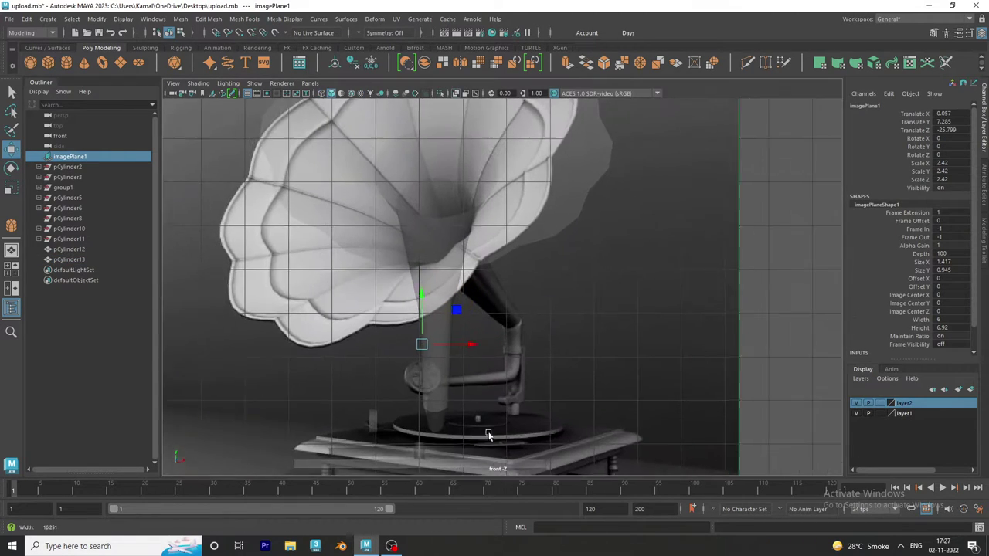
pyautogui.moveTo(463, 348); pyautogui.dragTo(439, 352)
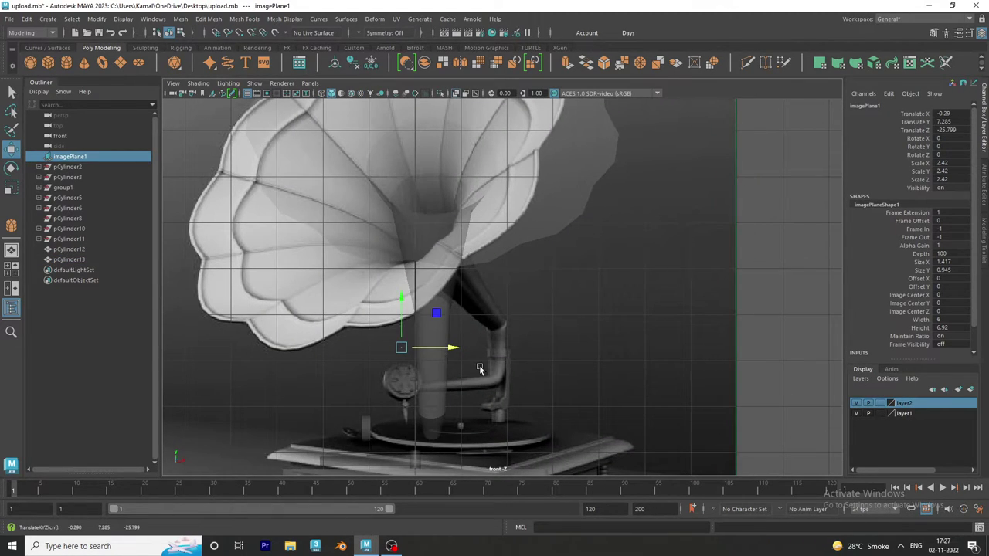
pyautogui.hotkey('ctrl', 'z')
# - Shift the small cylinder along X toward the arm using front and perspective views
pyautogui.click(371, 425)
pyautogui.moveTo(417, 430); pyautogui.dragTo(437, 435)
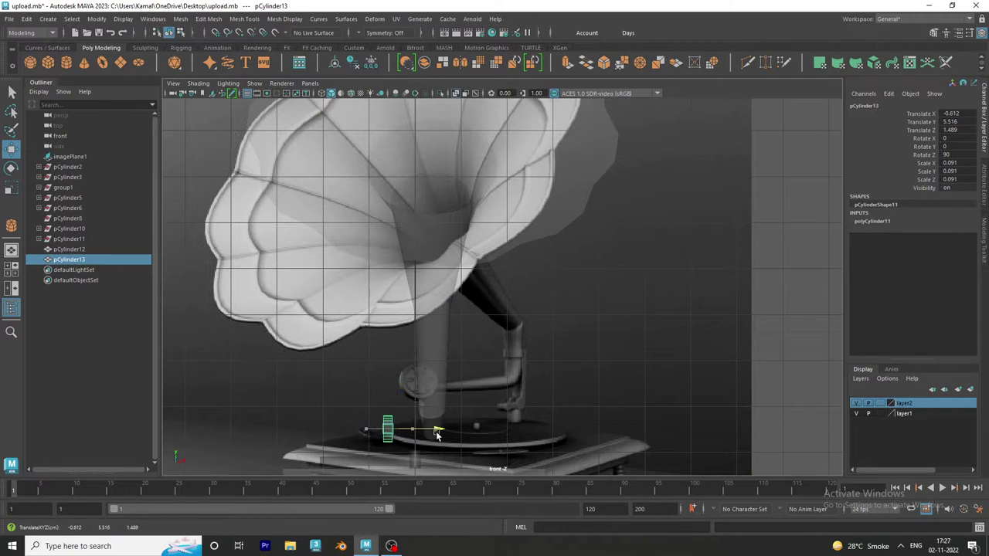
pyautogui.press('space')
pyautogui.press('space')
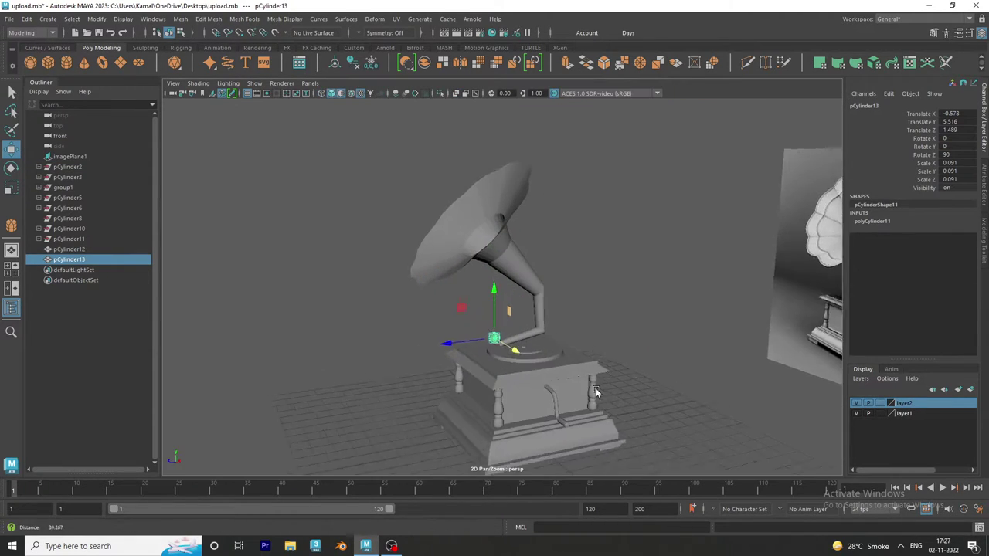
pyautogui.moveTo(494, 363)
pyautogui.keyDown('alt'); pyautogui.mouseDown()
pyautogui.moveTo(449, 372)
pyautogui.moveTo(525, 362)
pyautogui.mouseUp(); pyautogui.keyUp('alt')
pyautogui.scroll(5, 448, 376)
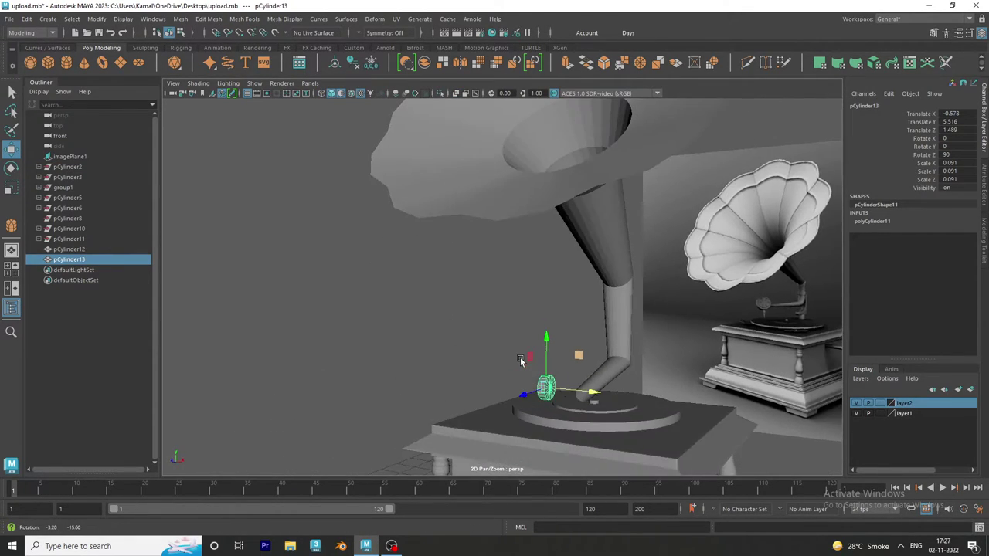
pyautogui.scroll(3, 526, 363)
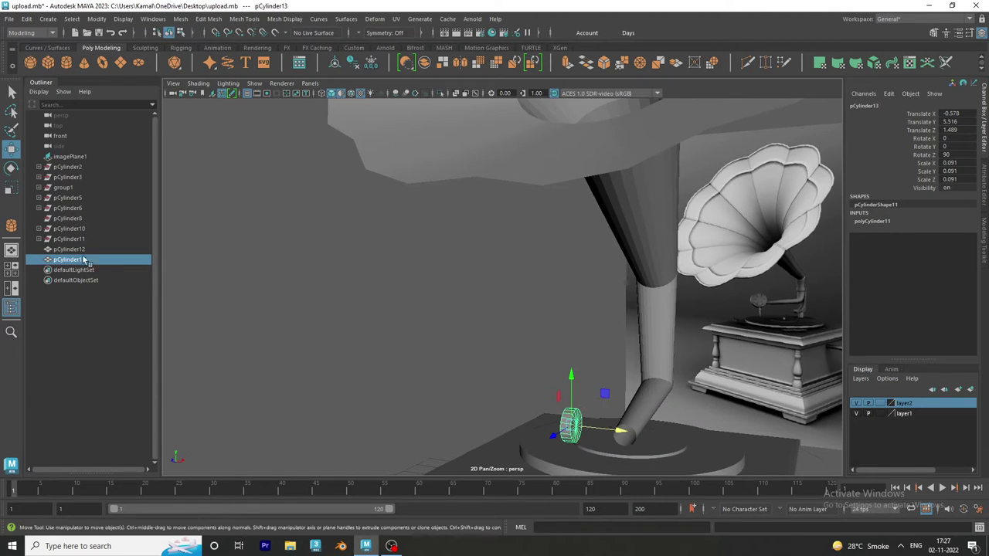
pyautogui.click(10, 284)
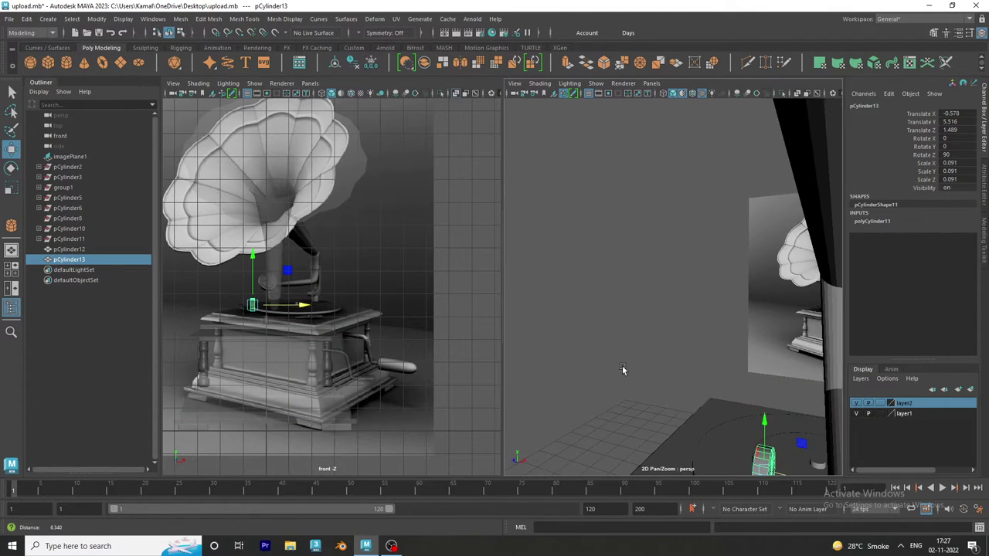
pyautogui.keyDown('alt'); pyautogui.moveTo(624, 369); pyautogui.dragTo(557, 278, button='right'); pyautogui.keyUp('alt')
pyautogui.keyDown('alt'); pyautogui.moveTo(556, 279); pyautogui.dragTo(546, 292); pyautogui.keyUp('alt')
pyautogui.moveTo(529, 292)
pyautogui.keyDown('alt'); pyautogui.mouseDown()
pyautogui.moveTo(516, 287)
pyautogui.moveTo(708, 398)
pyautogui.moveTo(676, 393)
pyautogui.moveTo(665, 398)
pyautogui.moveTo(672, 408)
pyautogui.mouseUp(); pyautogui.keyUp('alt')
# - In the side view, scale the end cylinder to 0.084 and raise it onto the arm's end
pyautogui.press('space')
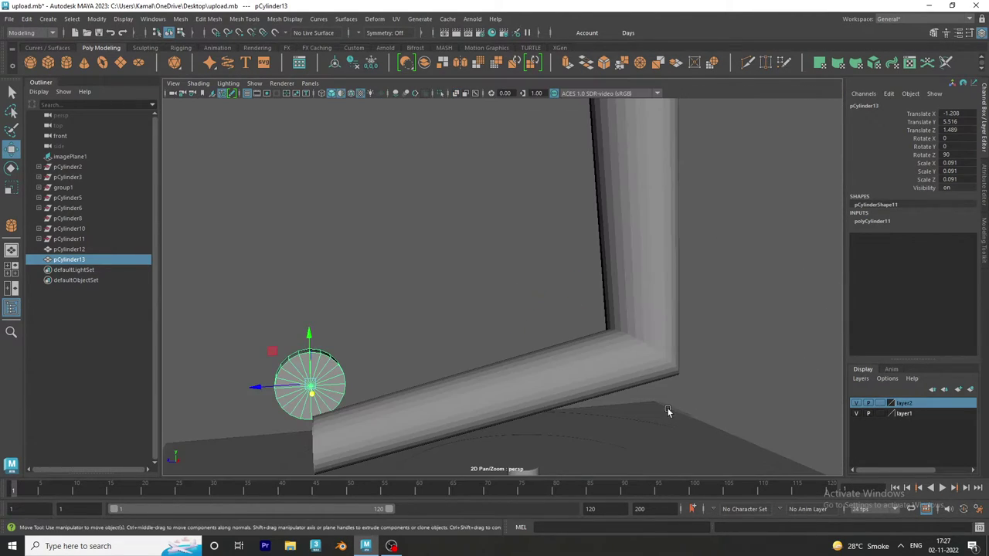
pyautogui.click(11, 267)
pyautogui.press('space')
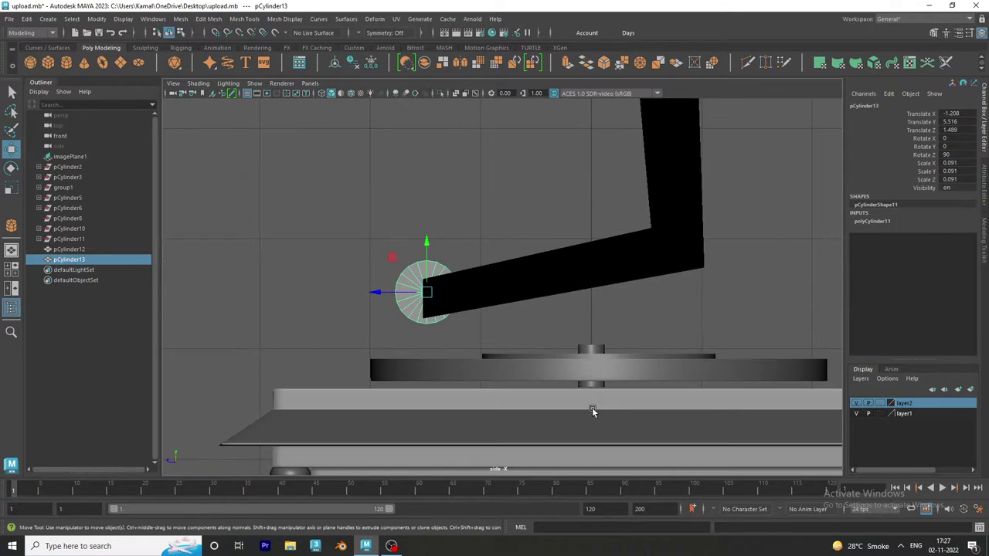
pyautogui.press('r')
pyautogui.moveTo(430, 293); pyautogui.dragTo(413, 293)
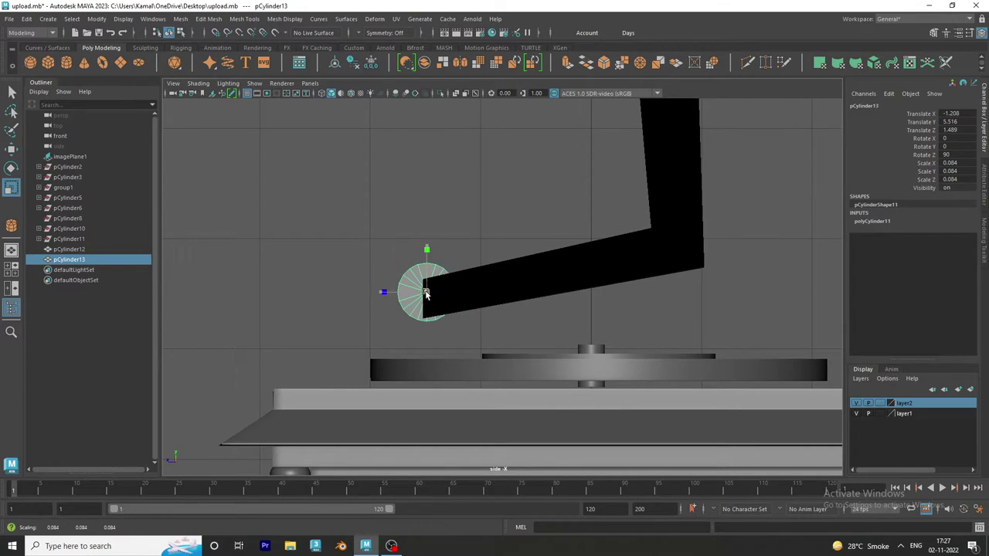
pyautogui.press('w')
pyautogui.moveTo(422, 260); pyautogui.dragTo(424, 250)
# - Select the bent black arm and raise it slightly
pyautogui.click(513, 284)
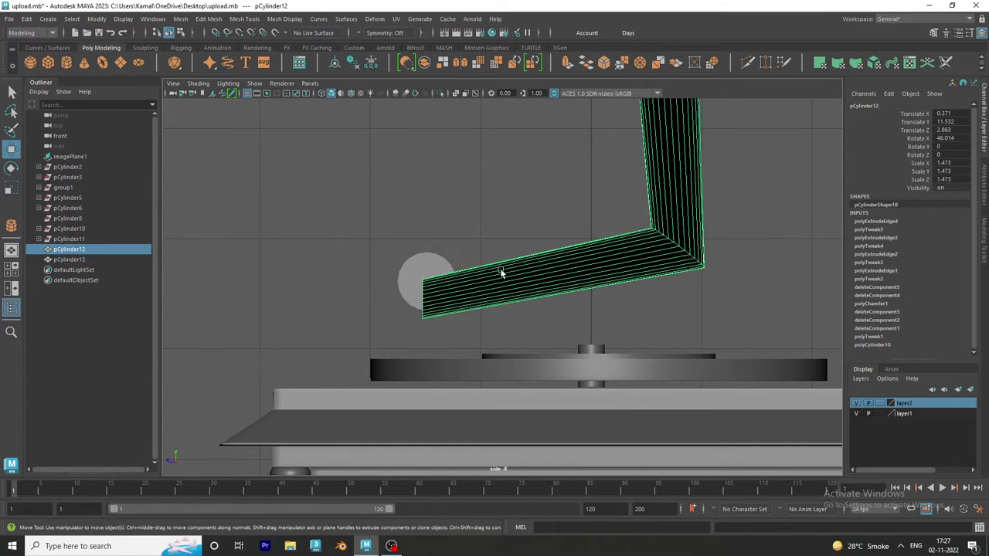
pyautogui.press('a')
pyautogui.moveTo(511, 169); pyautogui.dragTo(511, 161)
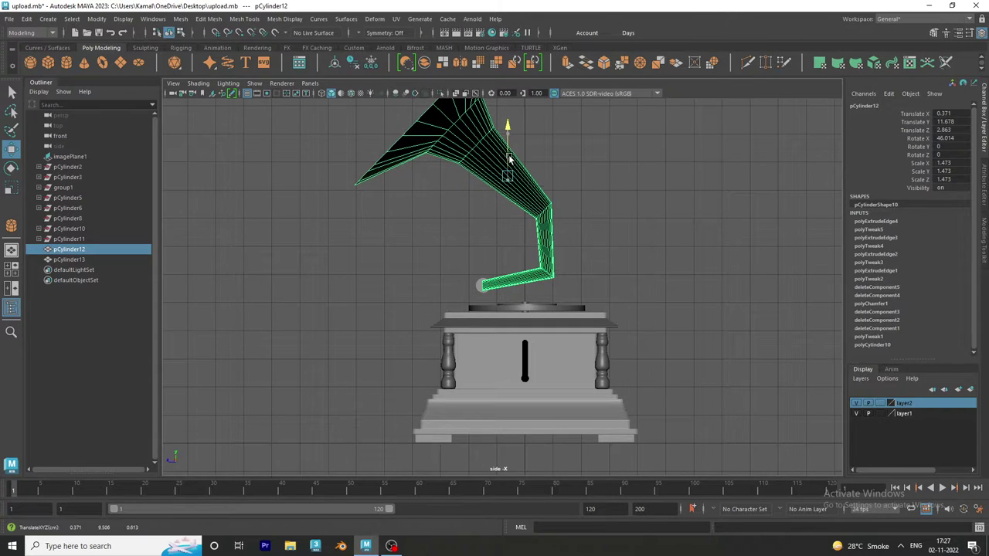
pyautogui.scroll(2, 643, 364)
pyautogui.scroll(2, 484, 352)
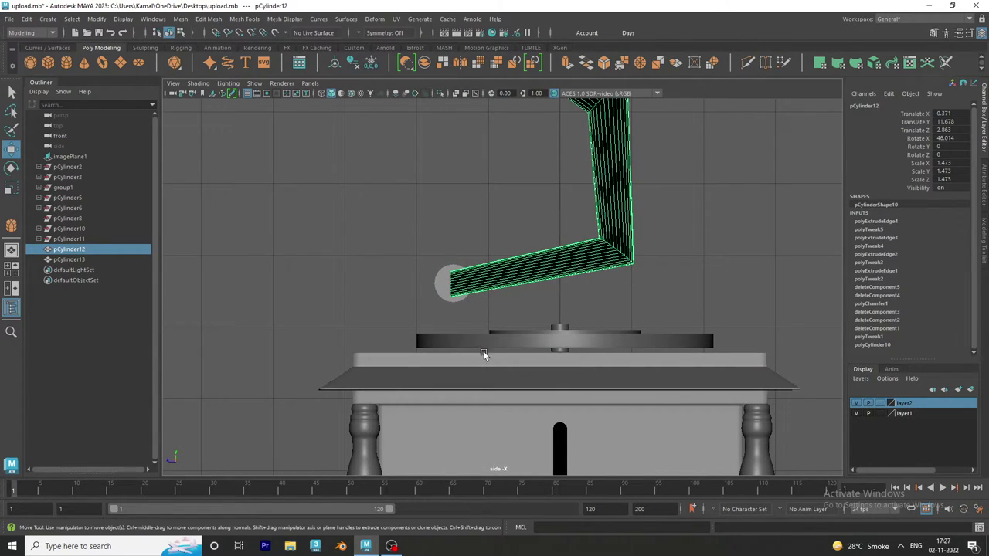
# - Set up a two-pane layout with the side view zoomed onto the arm
pyautogui.click(12, 288)
pyautogui.moveTo(603, 396)
pyautogui.mouseDown(button='right')
pyautogui.moveTo(602, 315)
pyautogui.moveTo(624, 305)
pyautogui.mouseUp(button='right')
pyautogui.press('space')
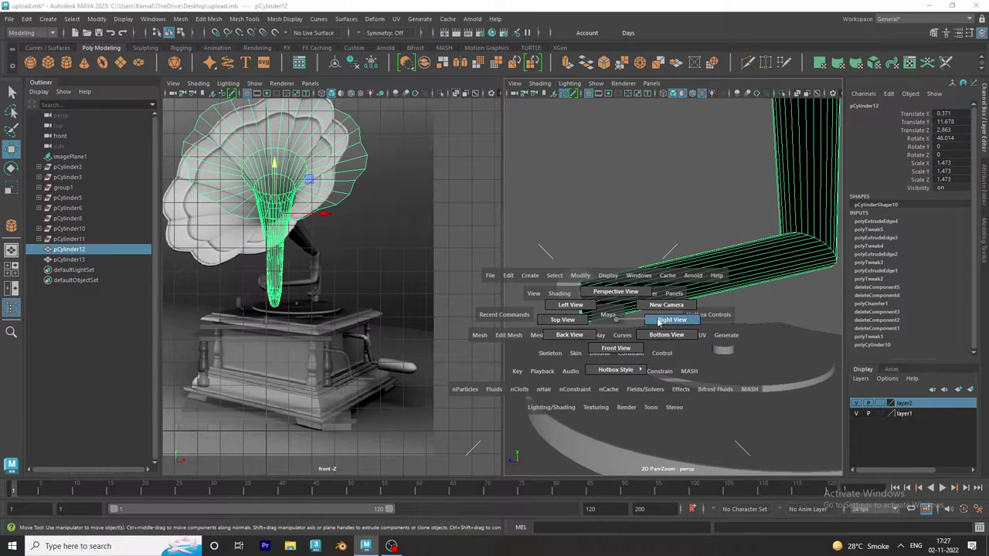
pyautogui.click(658, 323)
pyautogui.scroll(3, 689, 349)
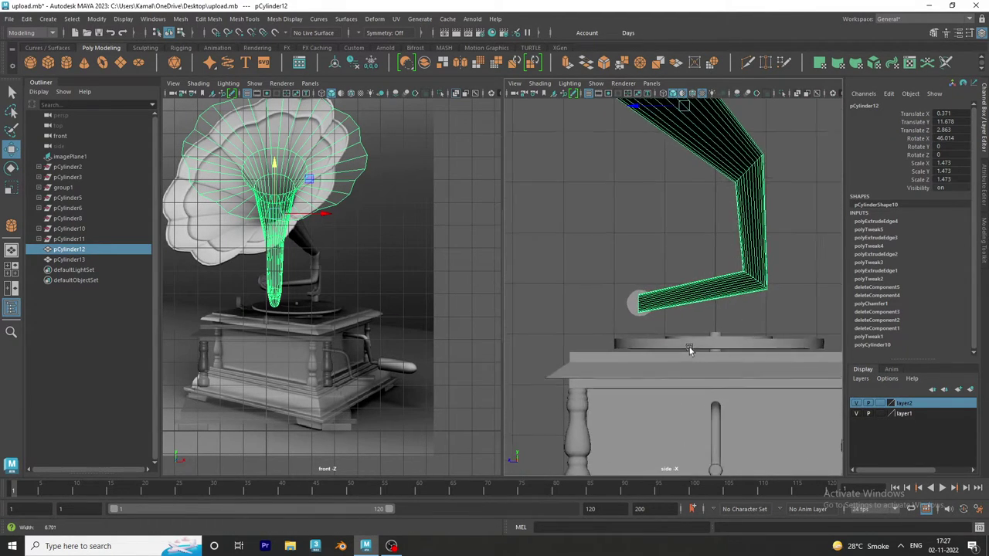
pyautogui.keyDown('alt'); pyautogui.moveTo(689, 349); pyautogui.dragTo(724, 419, button='right'); pyautogui.keyUp('alt')
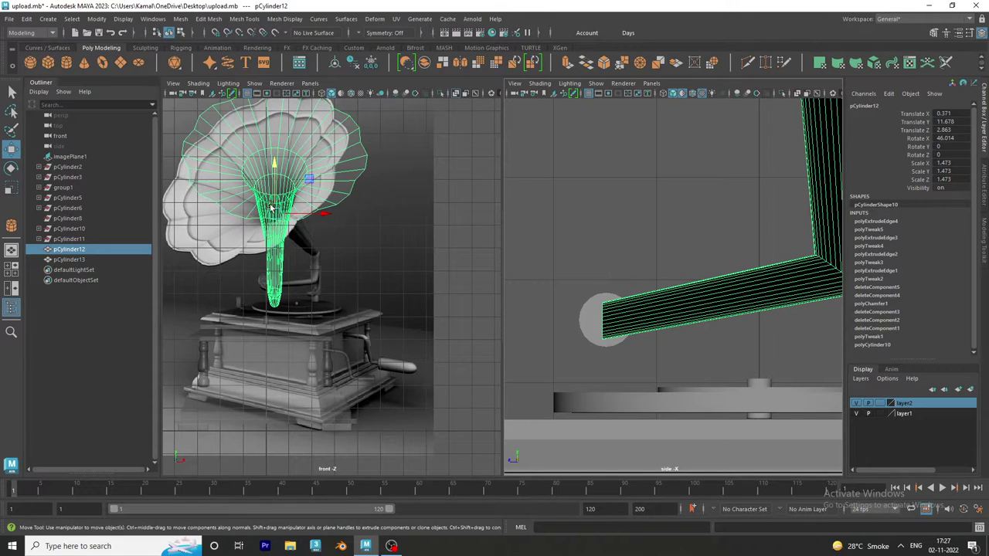
# - Rotate the horn and arm to X 41.922, Y -36.536, Z 30.767
pyautogui.press('e')
pyautogui.moveTo(301, 235); pyautogui.dragTo(240, 214)
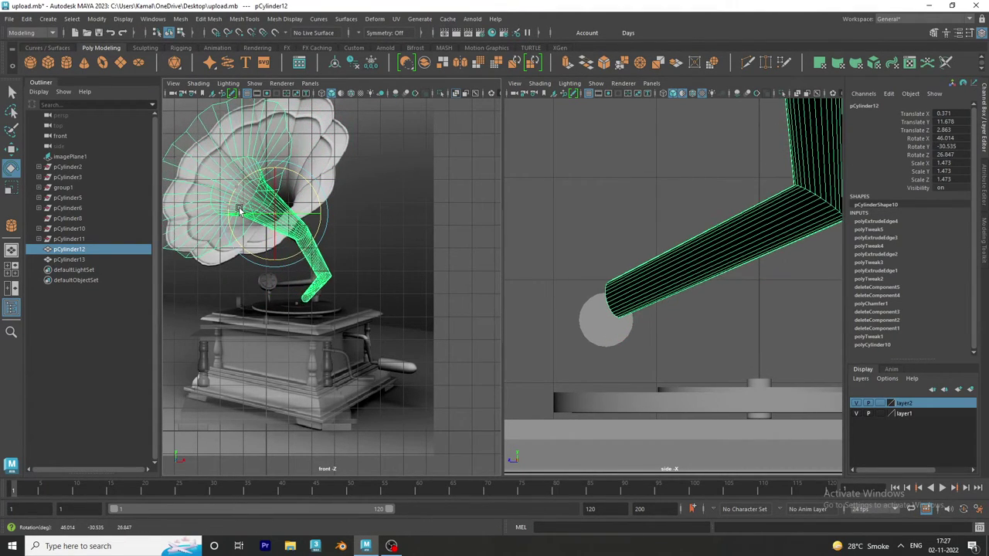
pyautogui.press('w')
pyautogui.press('e')
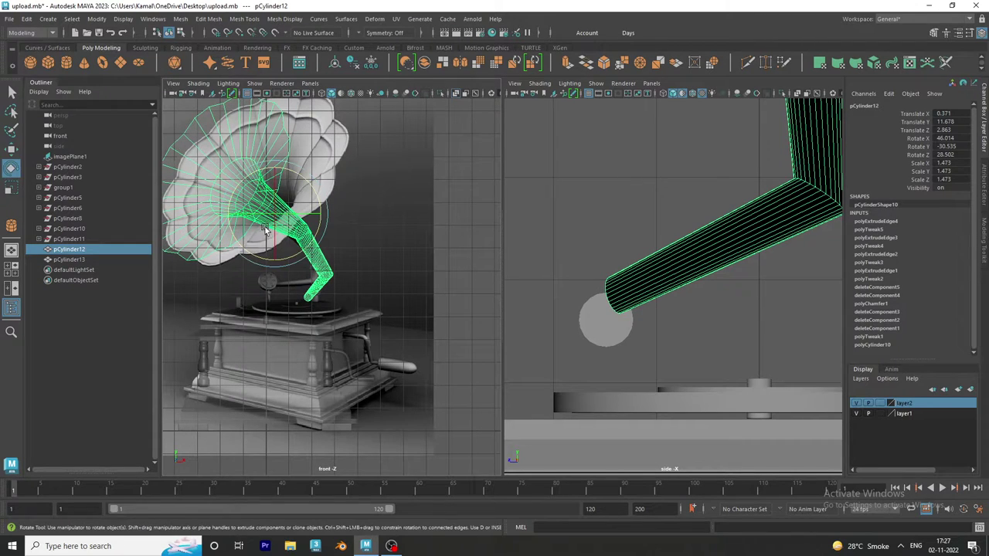
pyautogui.moveTo(267, 230)
pyautogui.mouseDown()
pyautogui.moveTo(274, 222)
pyautogui.moveTo(260, 225)
pyautogui.mouseUp()
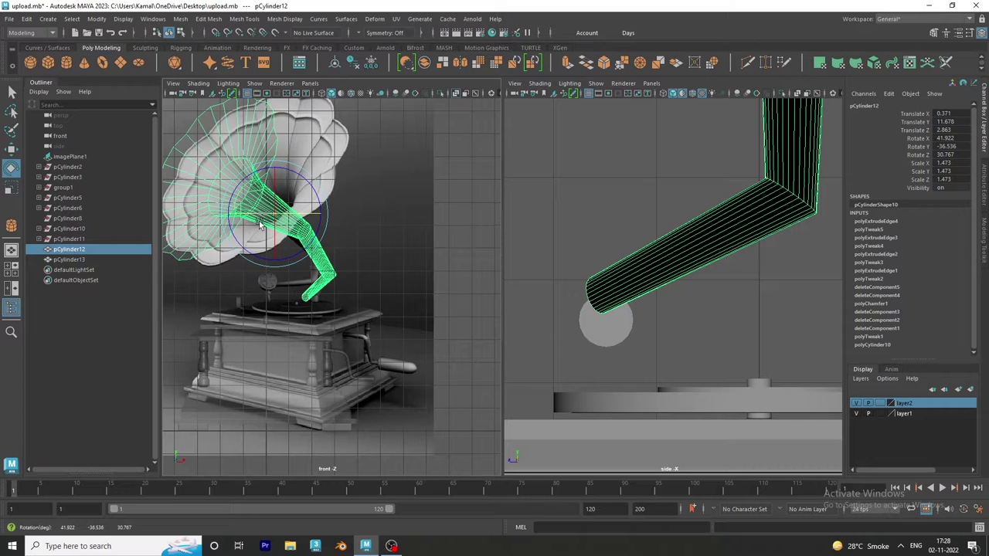
# - Raise the end cylinder disc to meet the arm's end
pyautogui.click(616, 340)
pyautogui.press('w')
pyautogui.moveTo(606, 299); pyautogui.dragTo(606, 282)
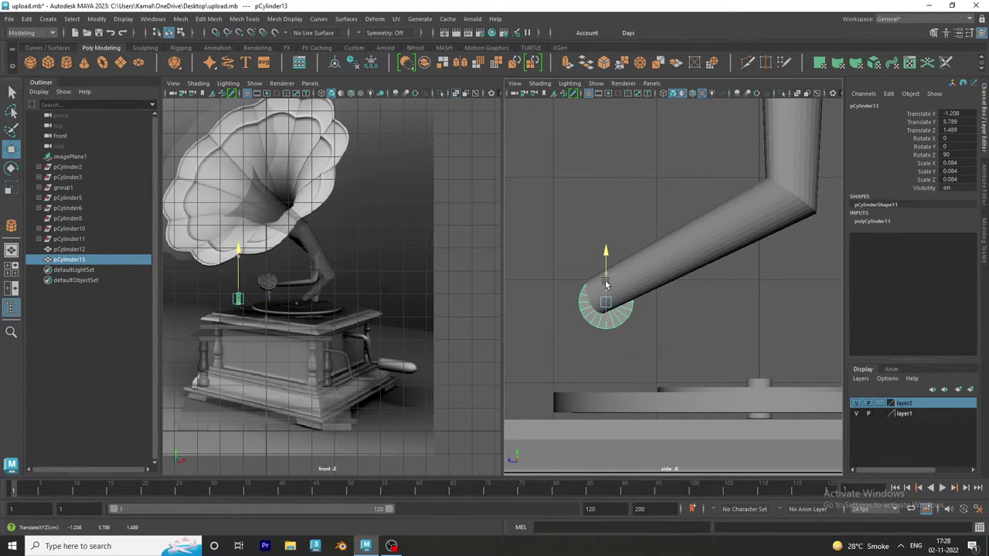
pyautogui.click(70, 18)
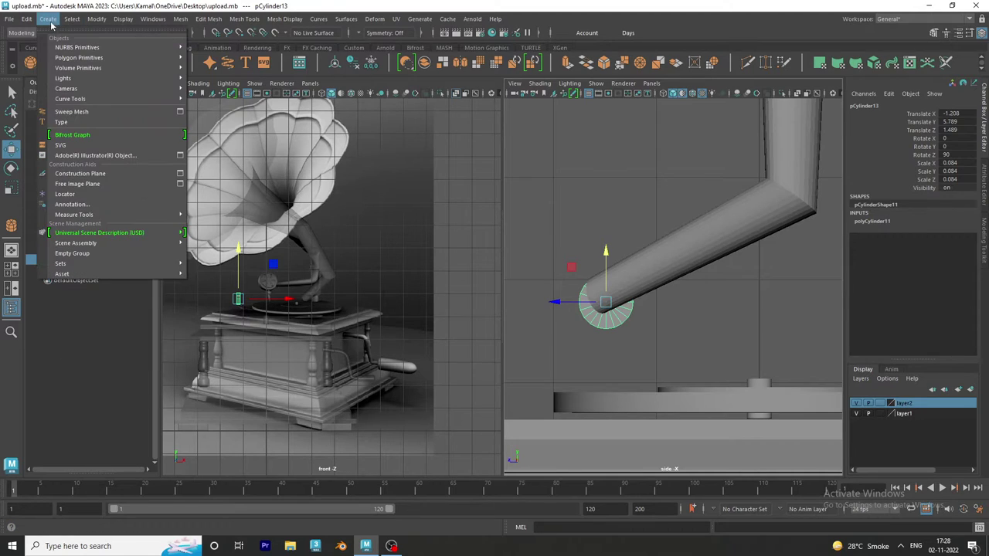
pyautogui.moveTo(79, 57)
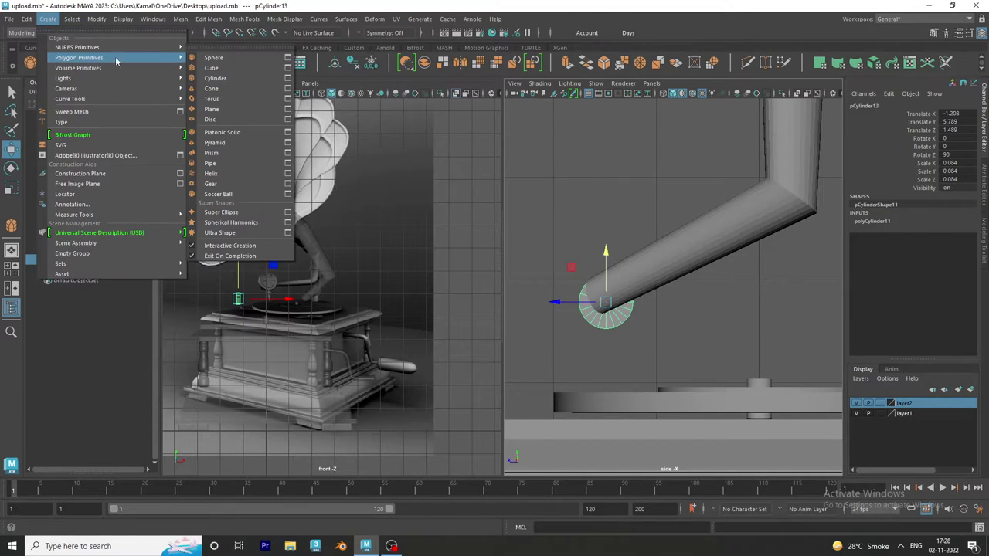
# - Create a new polygon cylinder and lift it up to the turntable
pyautogui.click(226, 246)
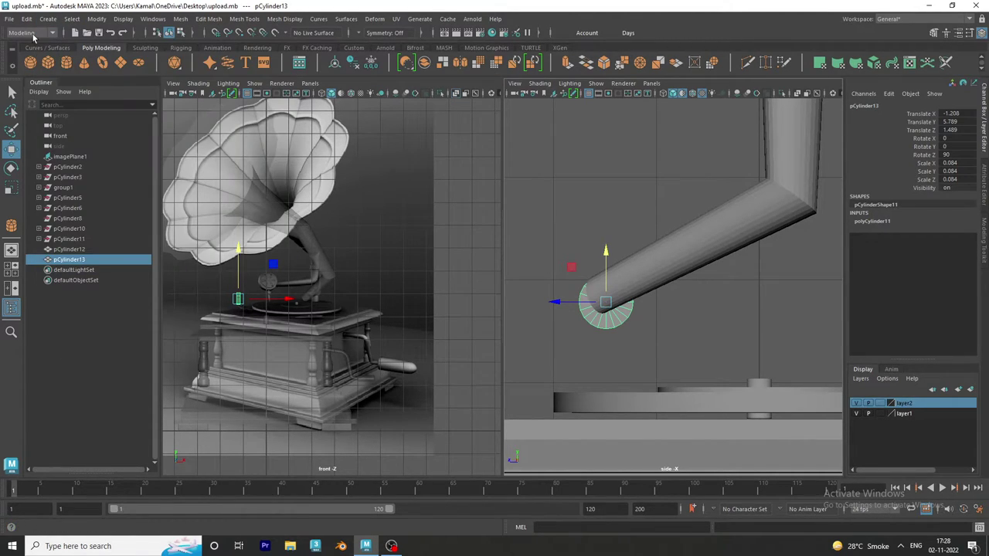
pyautogui.click(85, 74)
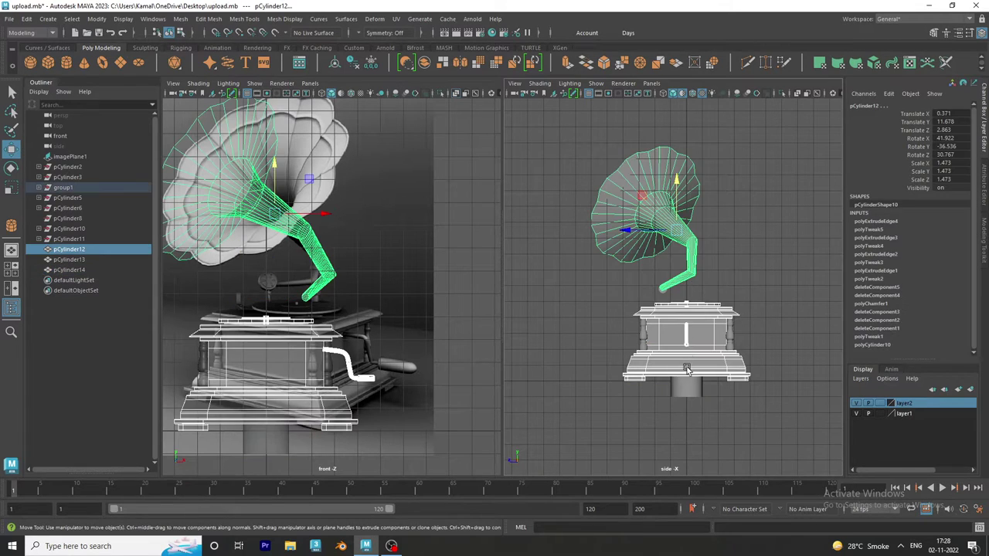
pyautogui.moveTo(688, 382)
pyautogui.mouseDown()
pyautogui.moveTo(672, 303)
pyautogui.moveTo(572, 301)
pyautogui.mouseUp()
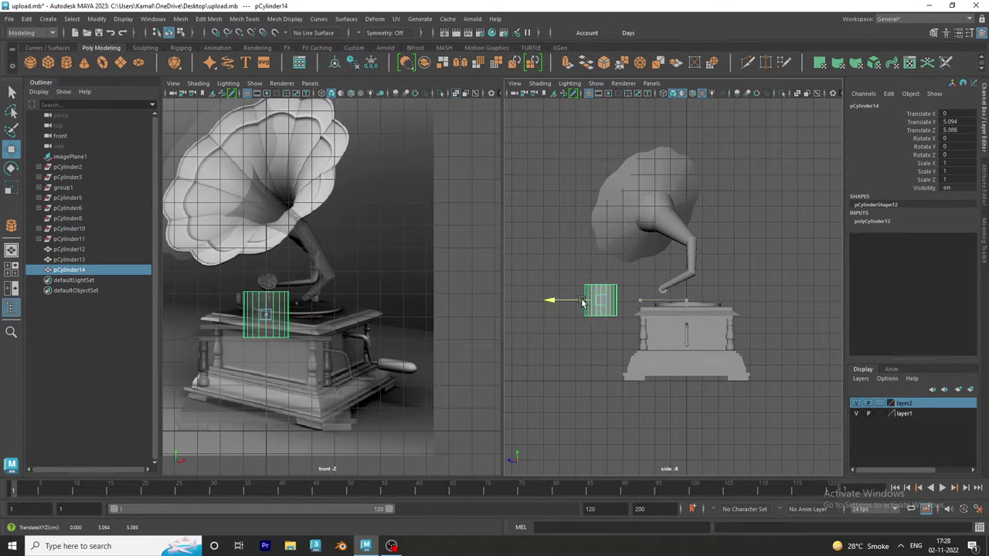
pyautogui.scroll(5, 657, 348)
pyautogui.scroll(1, 673, 367)
pyautogui.press('e')
pyautogui.press('r')
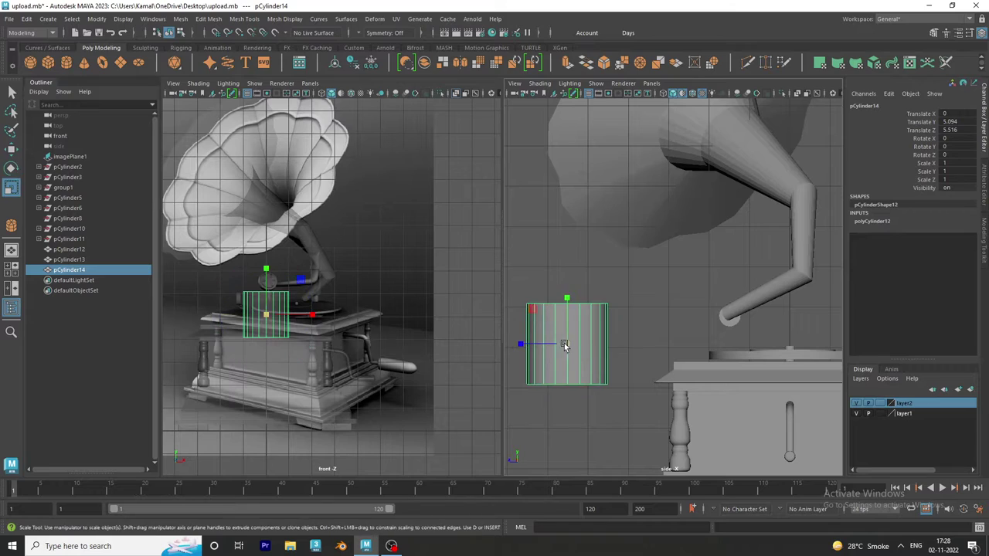
# - Shrink the cylinder in stages from 0.204 and 0.128 down to 0.084
pyautogui.moveTo(564, 344); pyautogui.dragTo(511, 312)
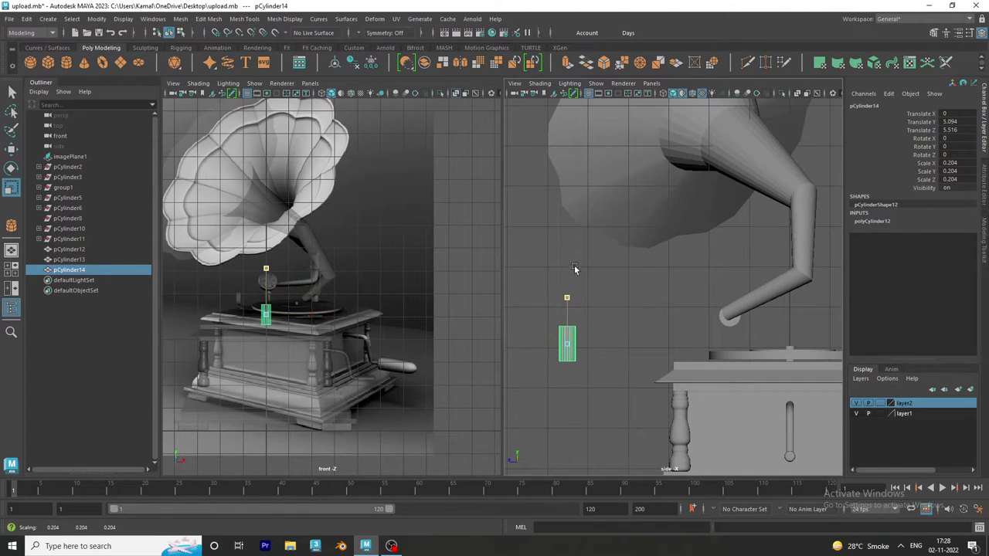
pyautogui.moveTo(567, 344)
pyautogui.mouseDown()
pyautogui.moveTo(531, 344)
pyautogui.moveTo(701, 350)
pyautogui.mouseUp()
pyautogui.press('w')
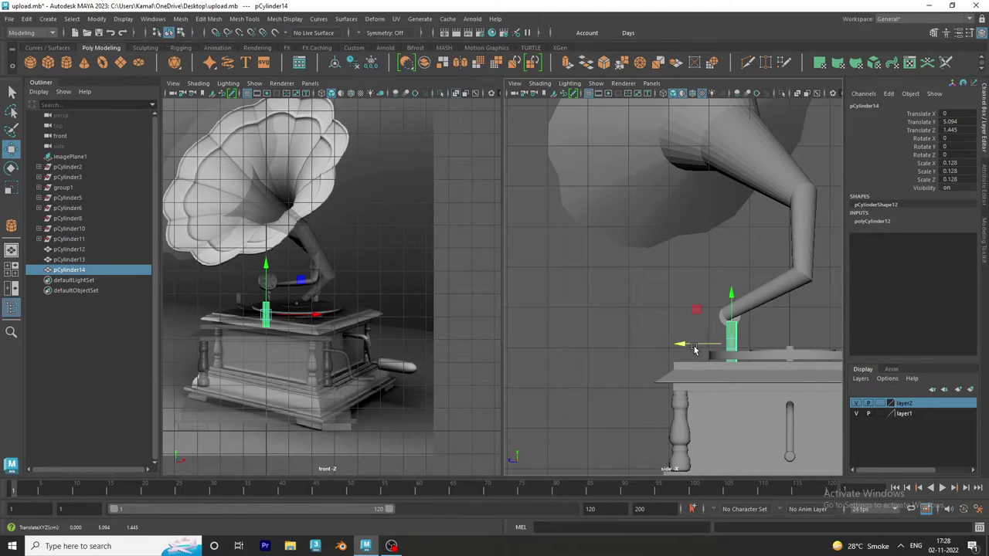
pyautogui.scroll(3, 693, 350)
pyautogui.scroll(3, 688, 340)
pyautogui.press('r')
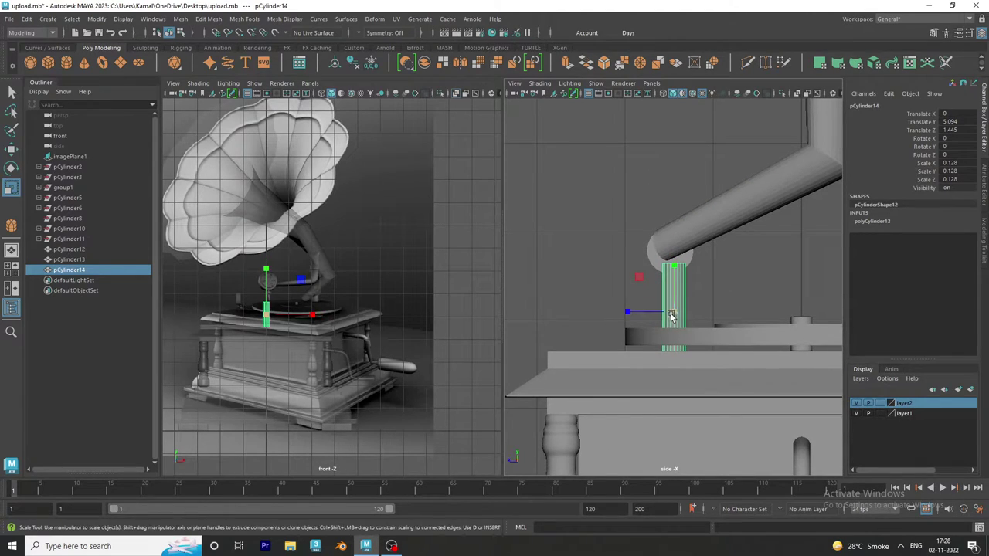
pyautogui.moveTo(672, 315)
pyautogui.mouseDown()
pyautogui.moveTo(658, 309)
pyautogui.moveTo(674, 276)
pyautogui.moveTo(657, 291)
pyautogui.mouseUp()
# - Scale the cylinder's bottom vertices inward to taper it into a point
pyautogui.press('w')
pyautogui.press('w')
pyautogui.moveTo(662, 304); pyautogui.dragTo(613, 243, button='right')
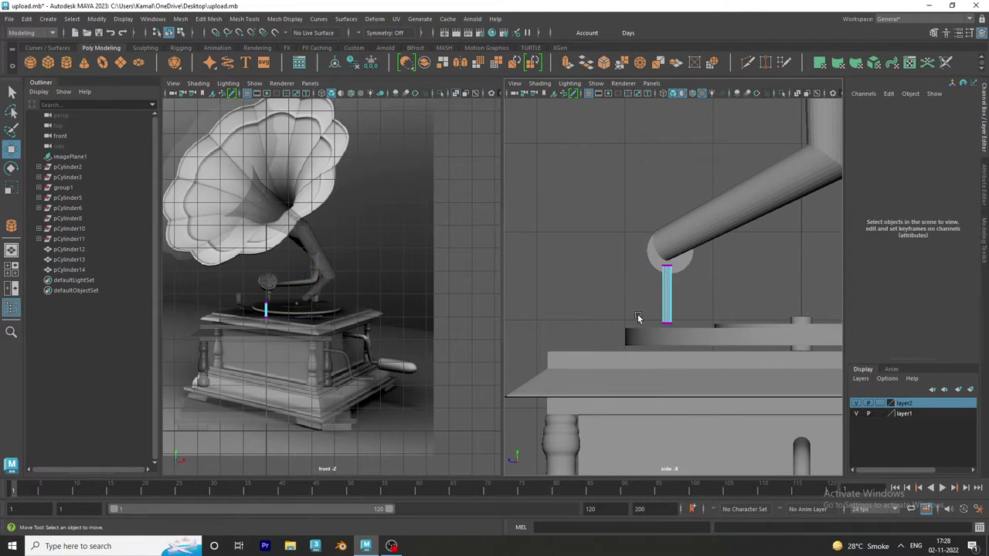
pyautogui.press('r')
pyautogui.moveTo(641, 309)
pyautogui.mouseDown()
pyautogui.moveTo(692, 332)
pyautogui.moveTo(665, 322)
pyautogui.mouseUp()
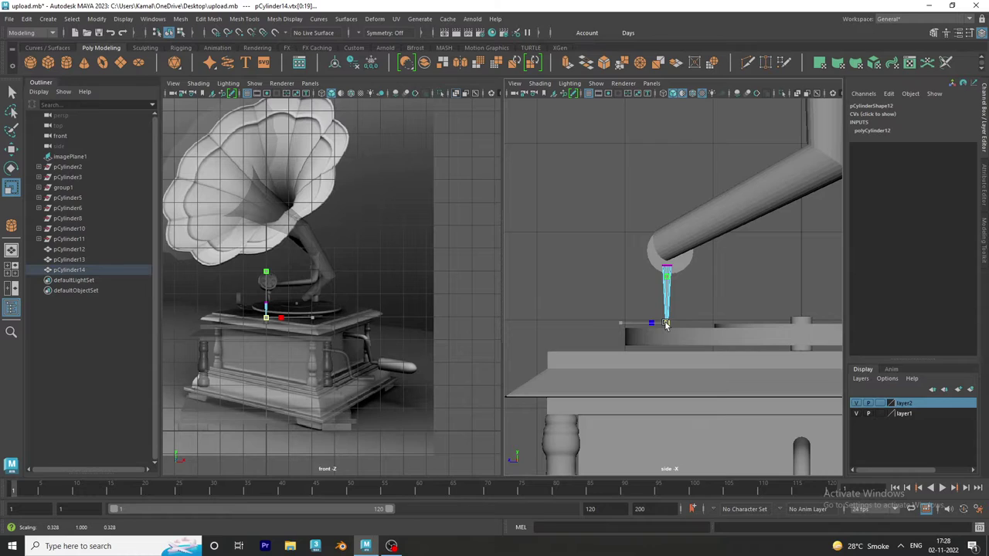
pyautogui.moveTo(669, 258); pyautogui.dragTo(718, 224, button='right')
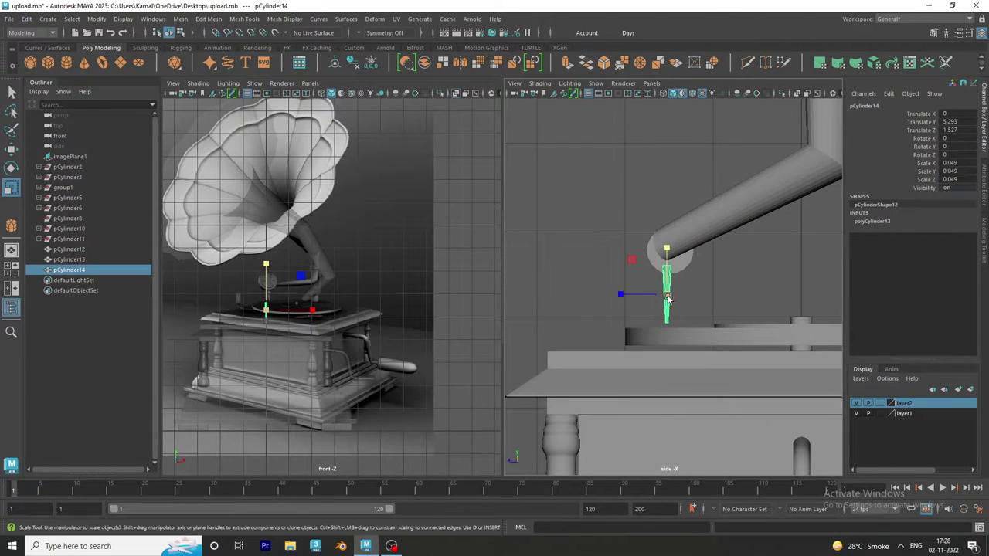
# - Nudge the needle up beneath the end cylinder and check its placement from several views
pyautogui.press('w')
pyautogui.moveTo(669, 272); pyautogui.dragTo(670, 266)
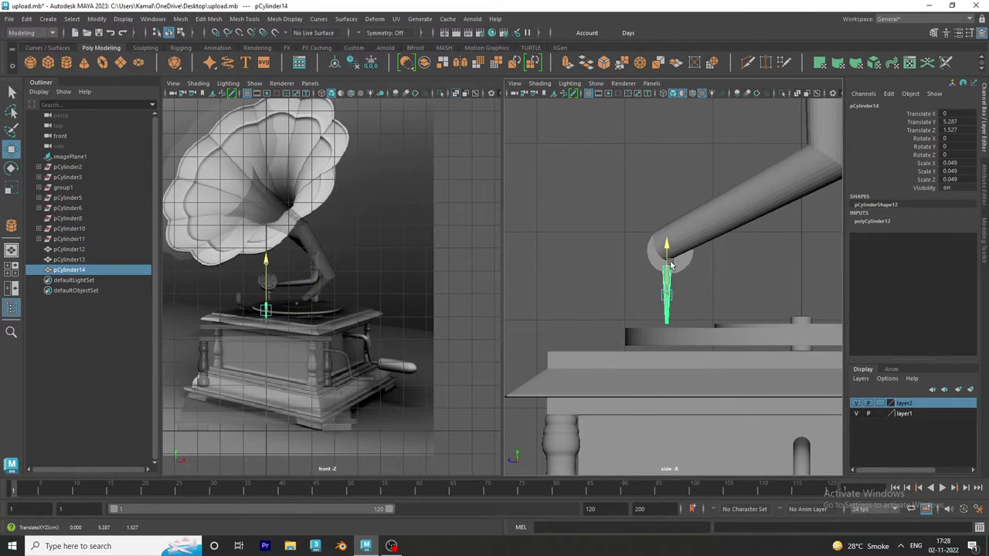
pyautogui.keyDown('shift'); pyautogui.click(669, 262); pyautogui.keyUp('shift')
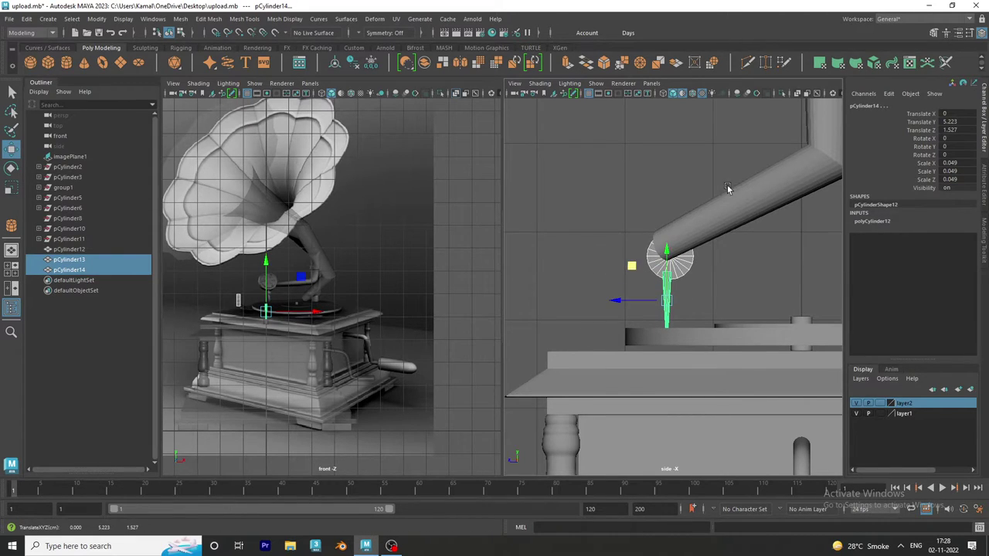
pyautogui.press('space')
pyautogui.press('space')
pyautogui.press('space')
pyautogui.click(8, 280)
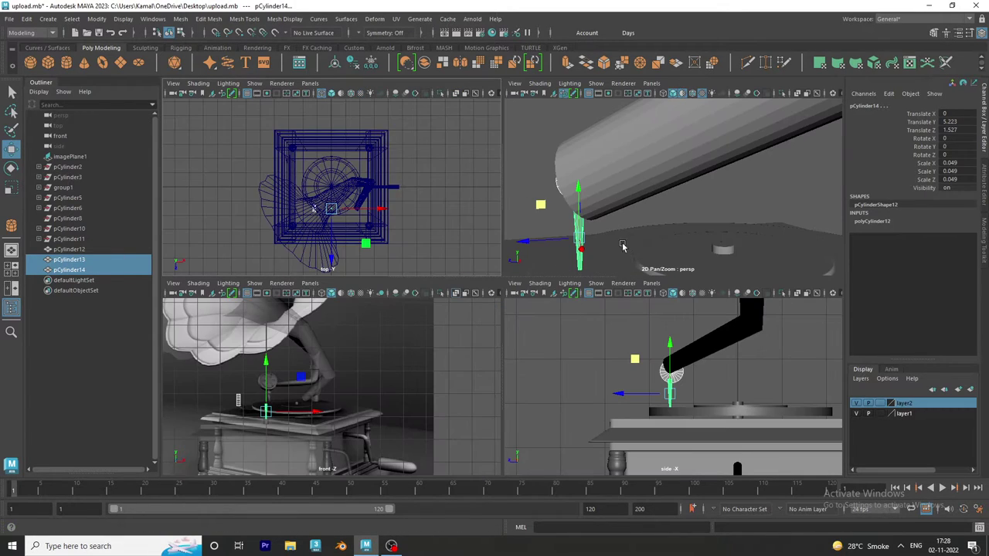
pyautogui.press('space')
pyautogui.moveTo(490, 377)
pyautogui.keyDown('alt'); pyautogui.mouseDown()
pyautogui.moveTo(448, 390)
pyautogui.moveTo(464, 388)
pyautogui.mouseUp(); pyautogui.keyUp('alt')
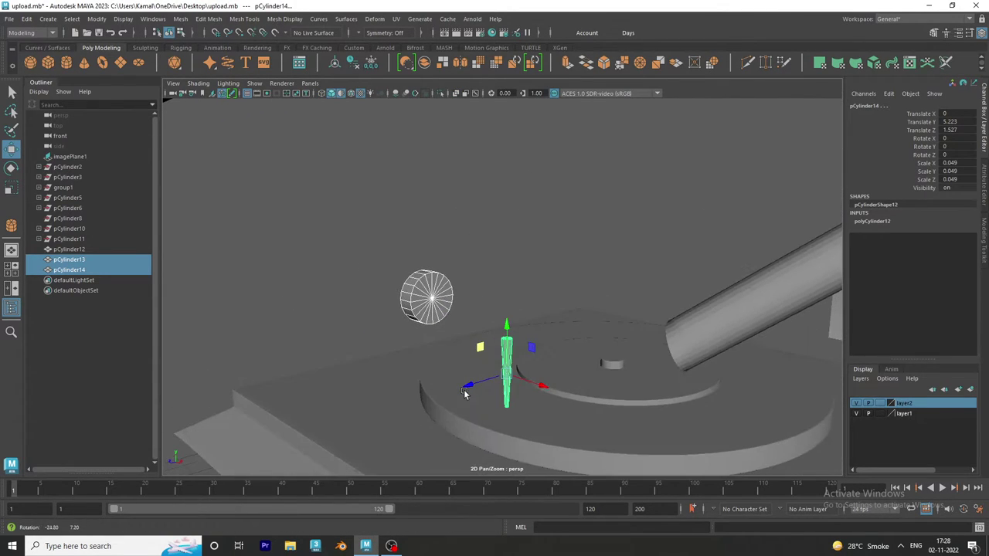
# - Move the small wheel onto the rod's tip and combine the two into one object
pyautogui.click(425, 301)
pyautogui.moveTo(457, 309); pyautogui.dragTo(532, 366)
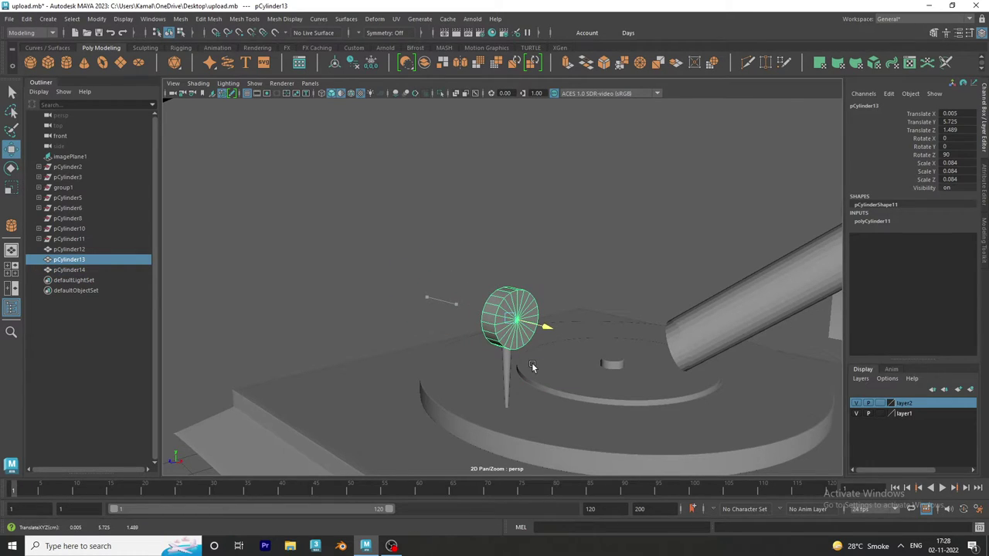
pyautogui.click(508, 352)
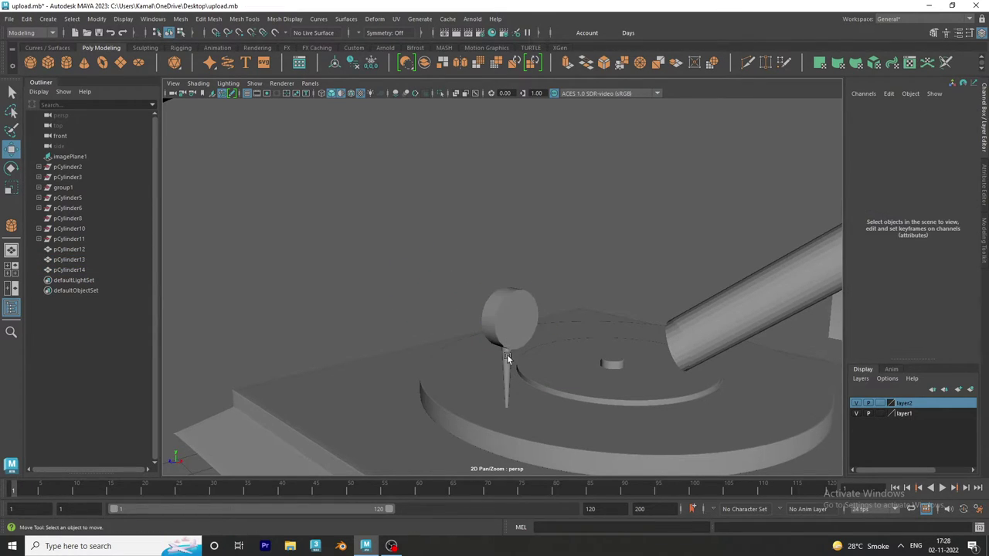
pyautogui.click(509, 359)
pyautogui.keyDown('shift'); pyautogui.click(525, 307); pyautogui.keyUp('shift')
pyautogui.keyDown('shift'); pyautogui.moveTo(526, 251); pyautogui.dragTo(515, 424, button='right'); pyautogui.keyUp('shift')
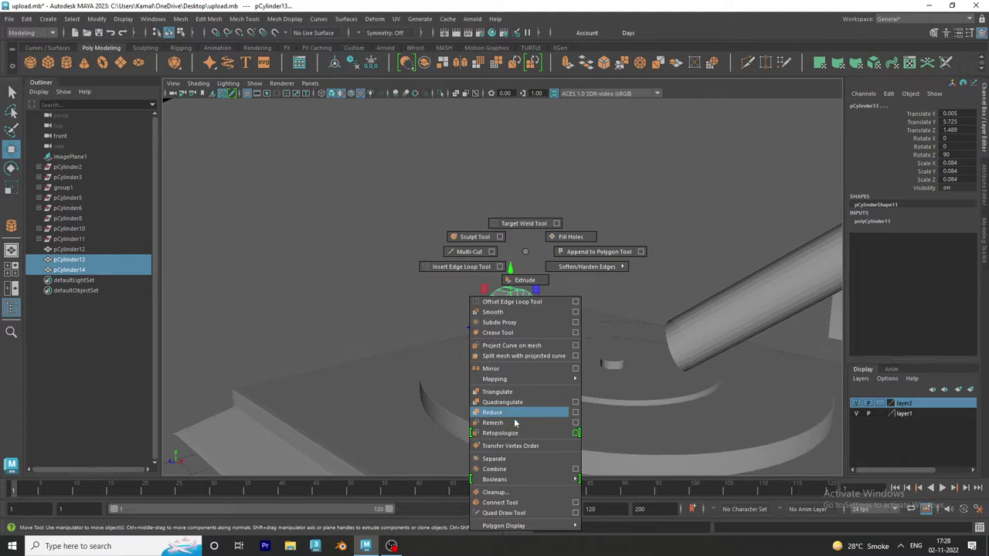
pyautogui.click(500, 470)
# - Tilt the combined tonearm piece slightly and position it above the turntable
pyautogui.moveTo(510, 349)
pyautogui.mouseDown()
pyautogui.moveTo(420, 332)
pyautogui.moveTo(497, 321)
pyautogui.moveTo(541, 329)
pyautogui.moveTo(519, 317)
pyautogui.moveTo(402, 328)
pyautogui.mouseUp()
pyautogui.press('e')
pyautogui.press('w')
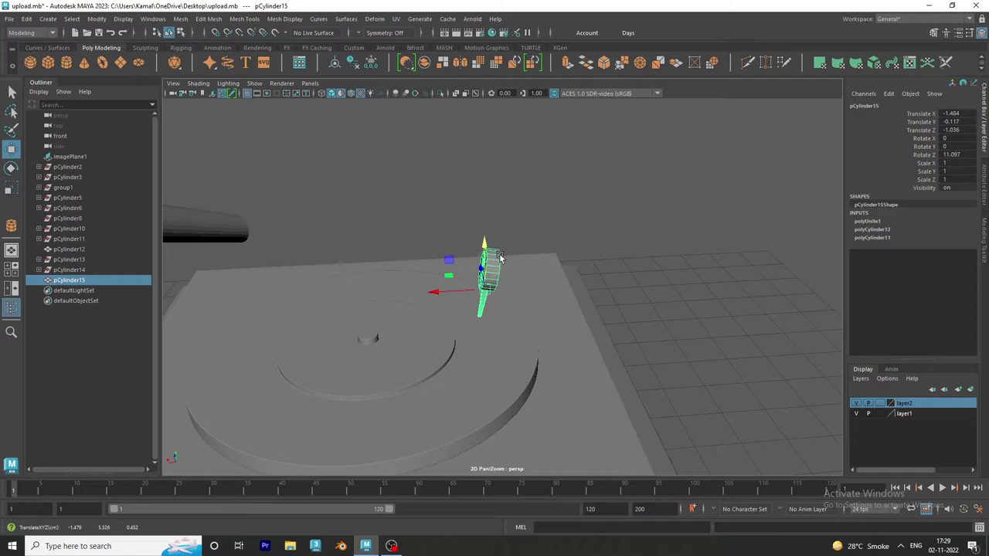
pyautogui.moveTo(498, 259)
pyautogui.keyDown('alt'); pyautogui.mouseDown()
pyautogui.moveTo(541, 260)
pyautogui.moveTo(497, 287)
pyautogui.mouseUp(); pyautogui.keyUp('alt')
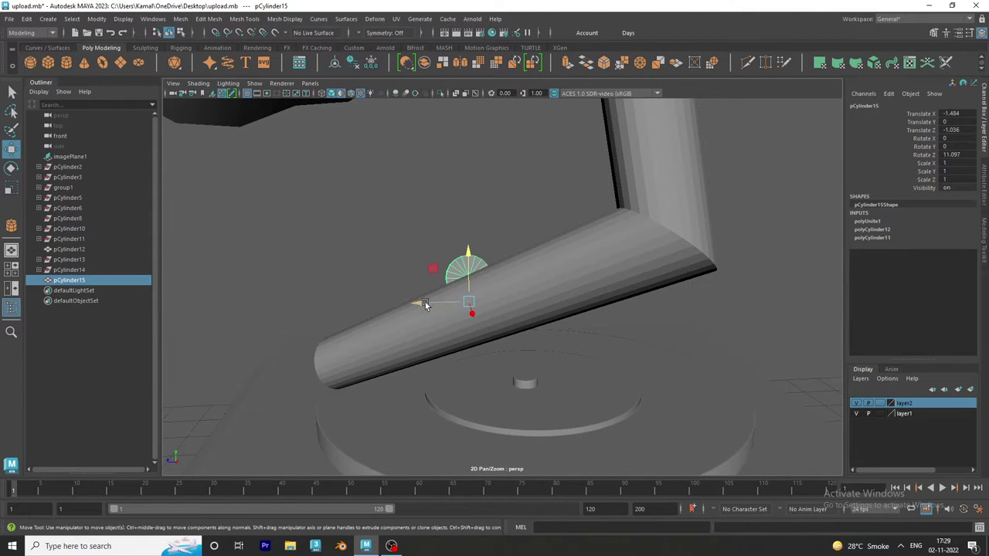
pyautogui.moveTo(425, 304)
pyautogui.mouseDown()
pyautogui.moveTo(446, 304)
pyautogui.moveTo(409, 323)
pyautogui.mouseUp()
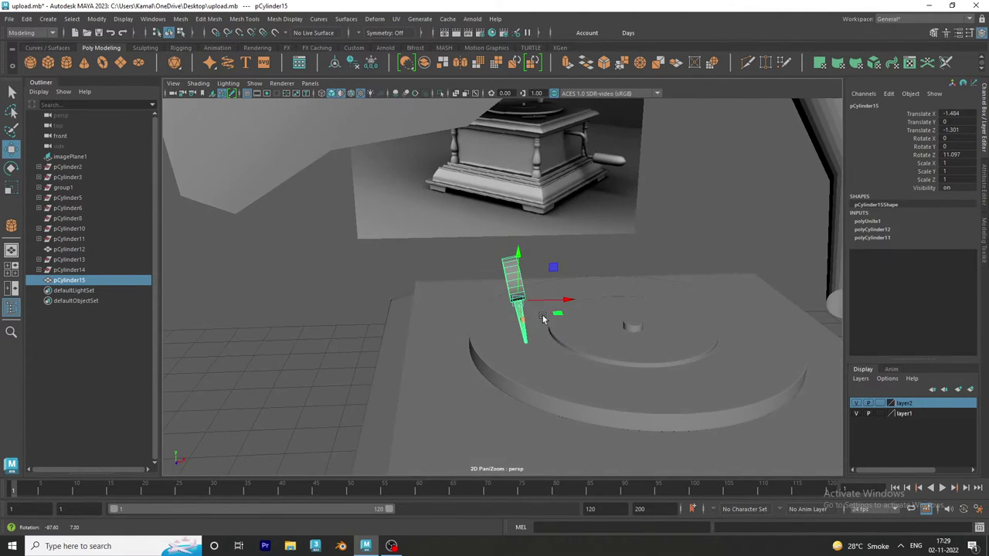
pyautogui.moveTo(413, 322); pyautogui.dragTo(398, 325, button='middle')
pyautogui.click(397, 325)
pyautogui.moveTo(398, 324)
pyautogui.keyDown('alt'); pyautogui.mouseDown()
pyautogui.moveTo(757, 338)
pyautogui.moveTo(659, 300)
pyautogui.mouseUp(); pyautogui.keyUp('alt')
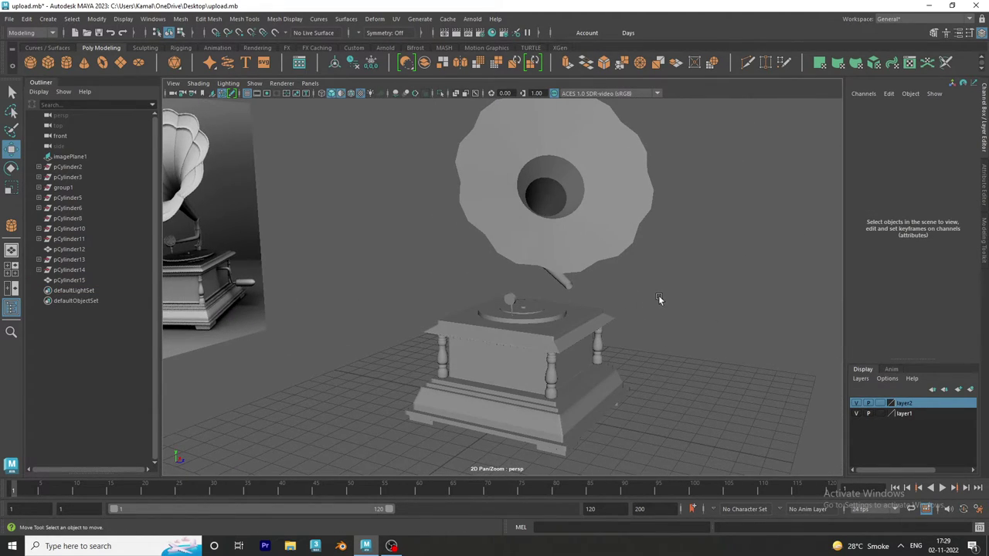
# - Slide the horn along Z toward the turntable and tilt it to a new angle
pyautogui.click(639, 210)
pyautogui.moveTo(596, 222); pyautogui.dragTo(525, 209)
pyautogui.moveTo(597, 283)
pyautogui.keyDown('alt'); pyautogui.mouseDown()
pyautogui.moveTo(441, 283)
pyautogui.moveTo(560, 278)
pyautogui.mouseUp(); pyautogui.keyUp('alt')
pyautogui.press('e')
pyautogui.moveTo(577, 327)
pyautogui.keyDown('alt'); pyautogui.mouseDown()
pyautogui.moveTo(465, 333)
pyautogui.moveTo(645, 325)
pyautogui.mouseUp(); pyautogui.keyUp('alt')
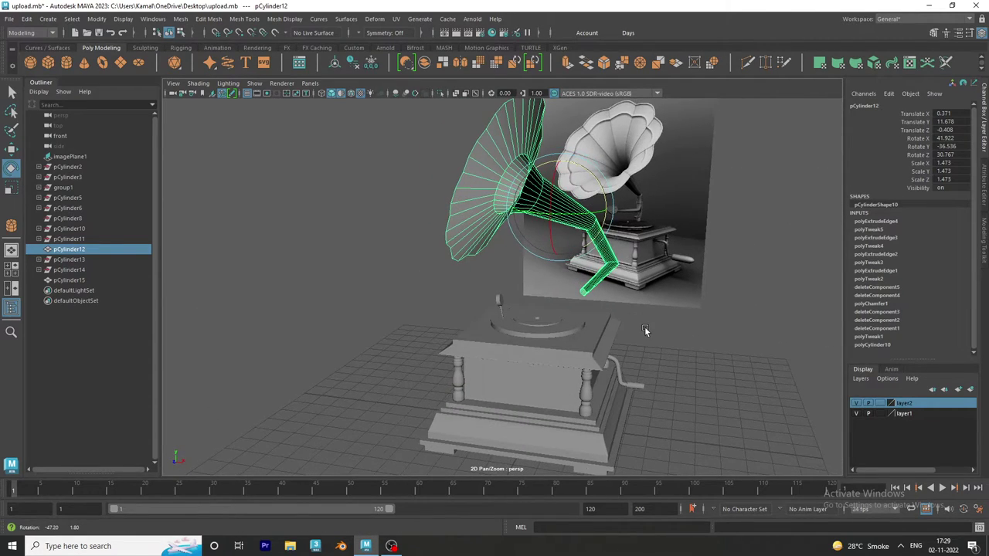
pyautogui.press('w')
pyautogui.press('e')
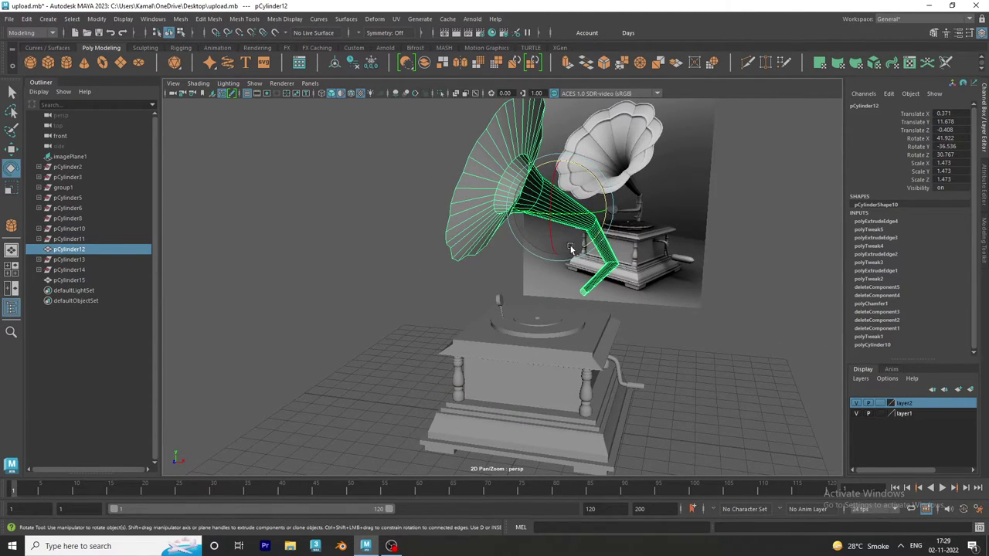
pyautogui.moveTo(546, 219); pyautogui.dragTo(555, 218)
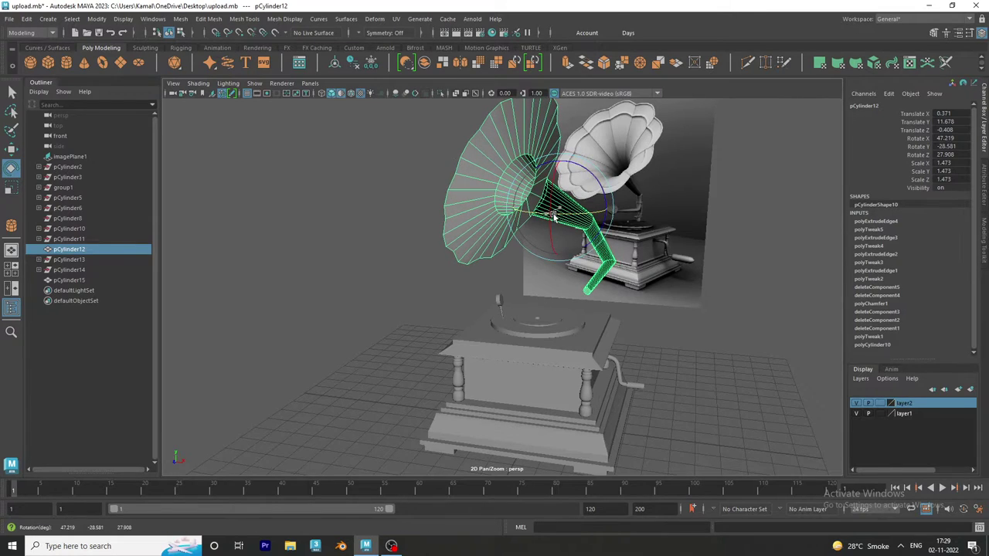
# - Shift the horn along X, lower it, and tilt its neck down toward the tonearm
pyautogui.keyDown('alt'); pyautogui.moveTo(589, 290); pyautogui.dragTo(539, 283); pyautogui.keyUp('alt')
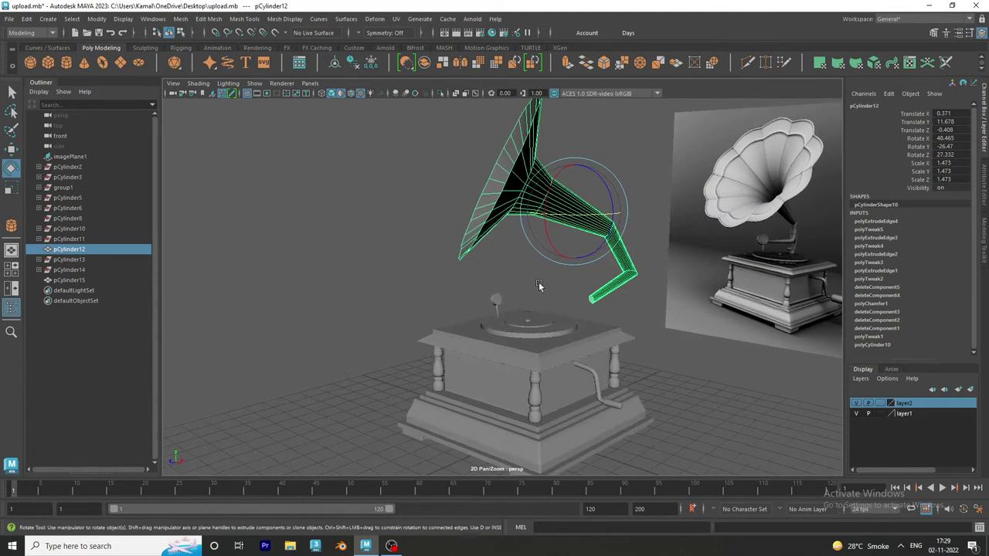
pyautogui.press('w')
pyautogui.moveTo(585, 220)
pyautogui.mouseDown()
pyautogui.moveTo(598, 220)
pyautogui.moveTo(504, 213)
pyautogui.mouseUp()
pyautogui.press('e')
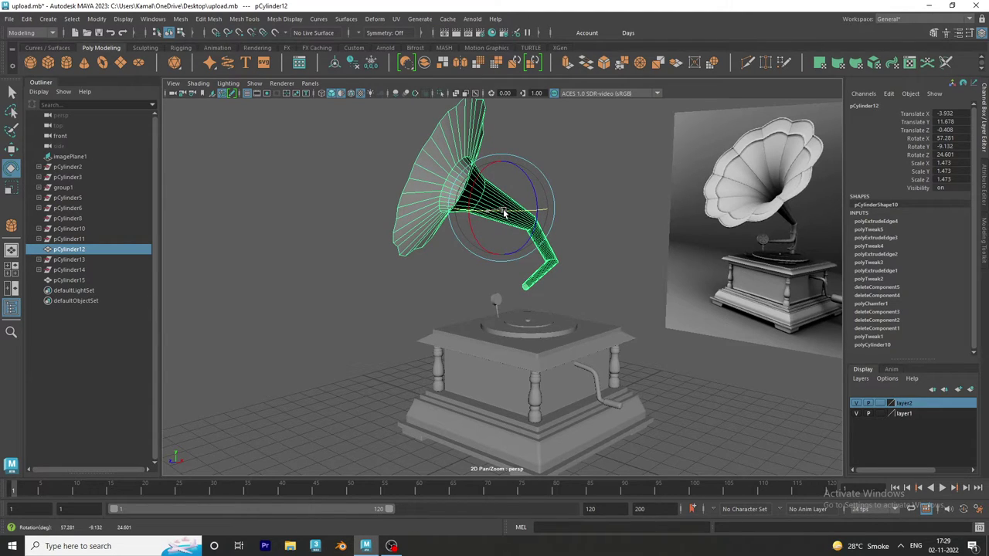
pyautogui.press('w')
pyautogui.moveTo(501, 174); pyautogui.dragTo(503, 200)
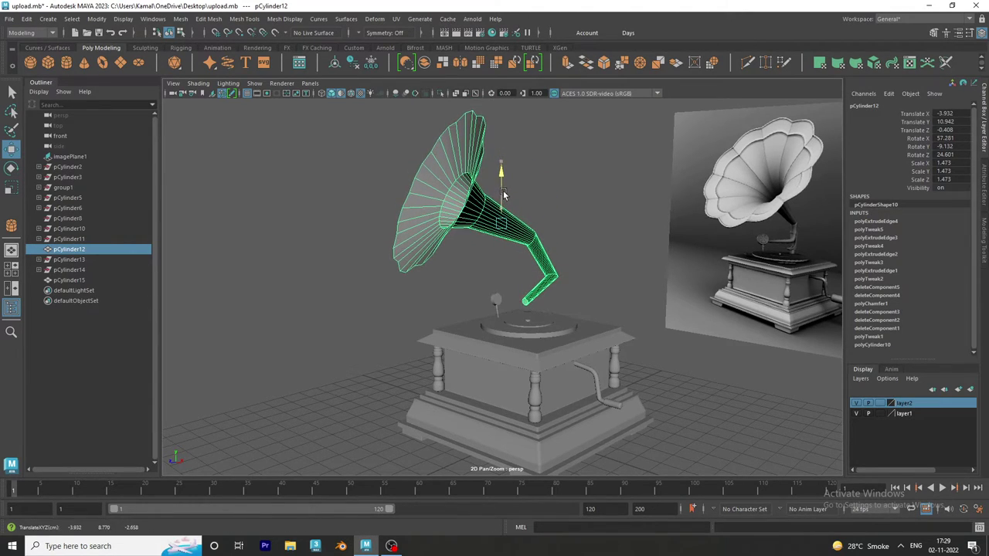
pyautogui.press('e')
pyautogui.moveTo(491, 238)
pyautogui.mouseDown()
pyautogui.moveTo(609, 268)
pyautogui.moveTo(507, 290)
pyautogui.moveTo(522, 306)
pyautogui.mouseUp()
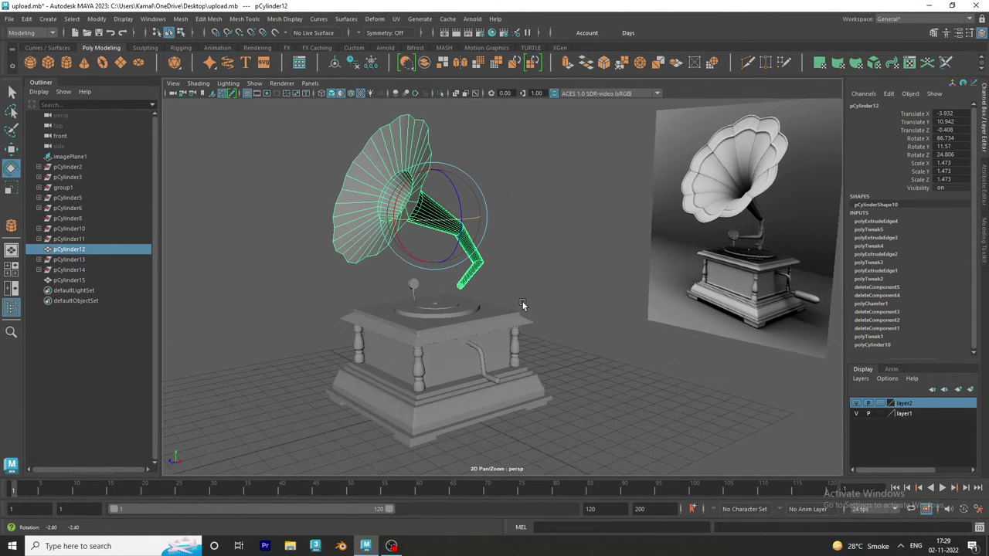
pyautogui.press('w')
pyautogui.moveTo(448, 223); pyautogui.dragTo(453, 231)
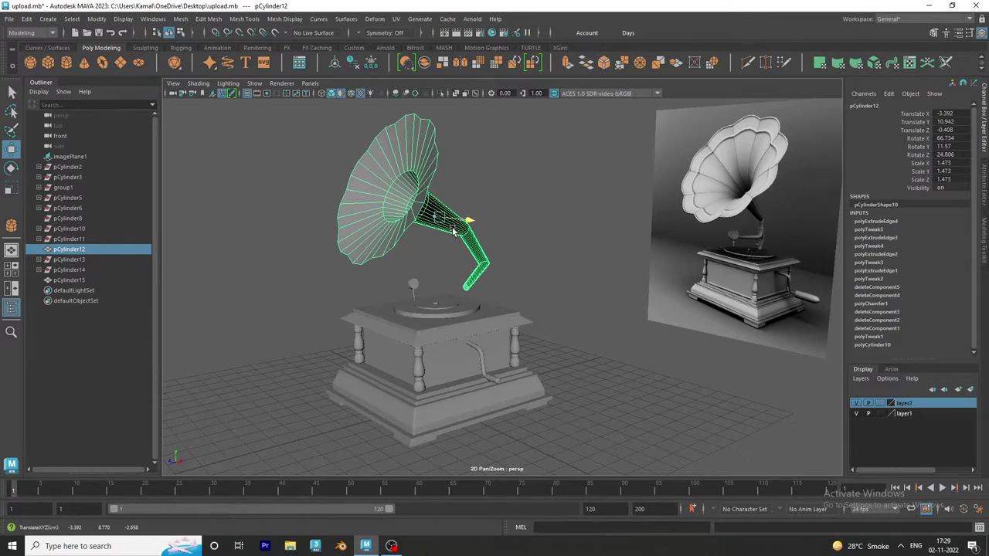
# - In vertex mode, move the horn's pipe-end vertices and frame the bent arm in side view
pyautogui.rightClick(486, 270)
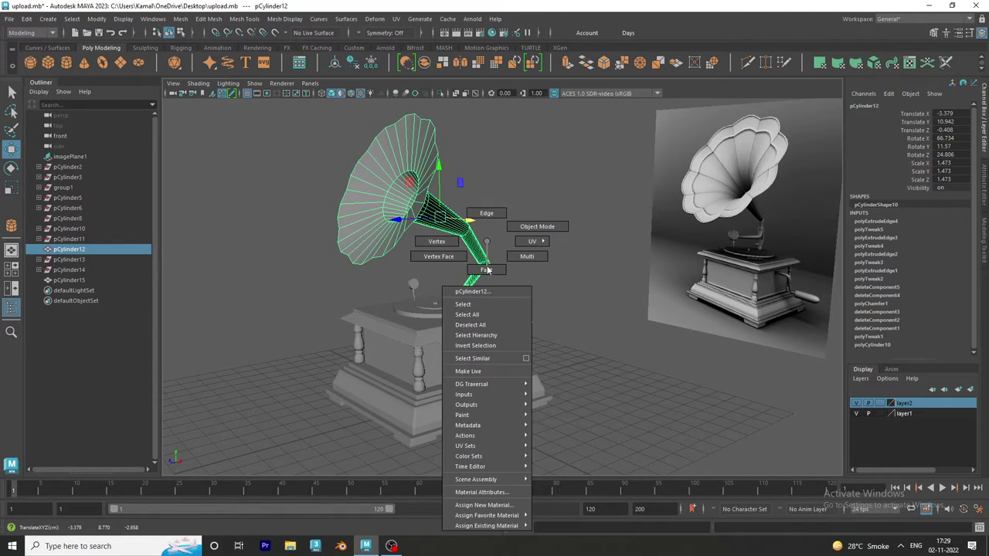
pyautogui.click(453, 242)
pyautogui.moveTo(452, 300)
pyautogui.mouseDown()
pyautogui.moveTo(464, 289)
pyautogui.moveTo(436, 276)
pyautogui.moveTo(502, 288)
pyautogui.mouseUp()
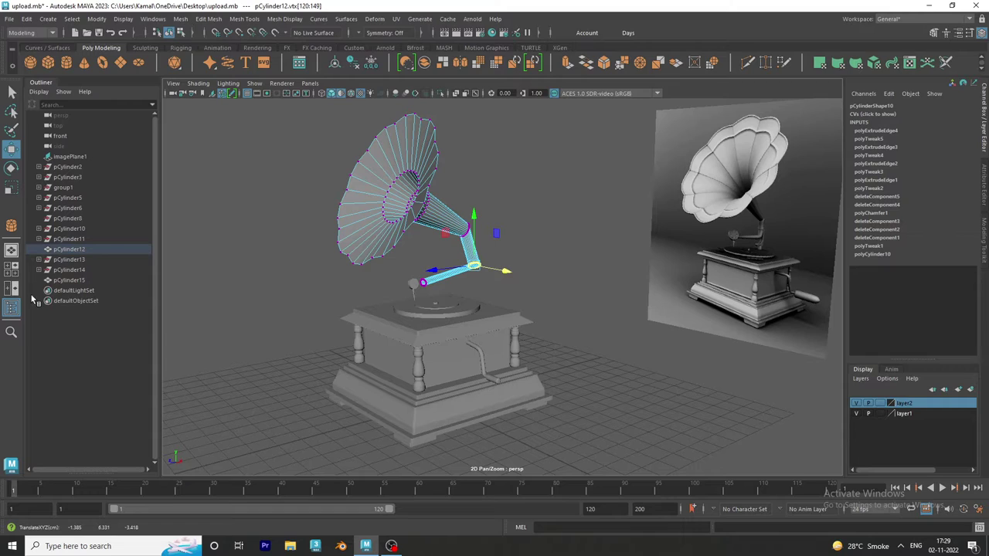
pyautogui.press('space')
pyautogui.click(590, 378)
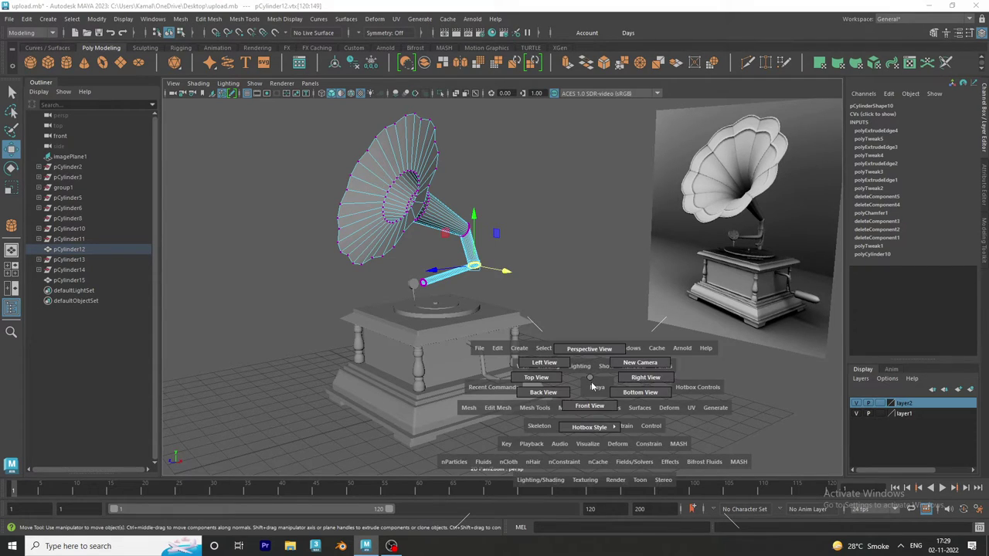
pyautogui.moveTo(605, 386); pyautogui.dragTo(644, 375)
pyautogui.keyDown('alt'); pyautogui.moveTo(713, 313); pyautogui.dragTo(394, 445, button='middle'); pyautogui.keyUp('alt')
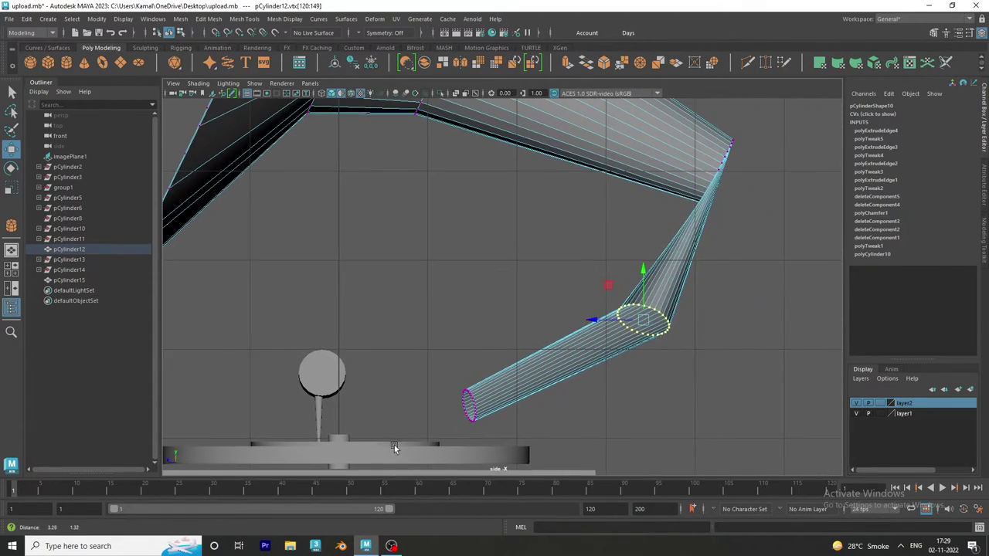
pyautogui.keyDown('alt'); pyautogui.moveTo(715, 232); pyautogui.dragTo(715, 300, button='middle'); pyautogui.keyUp('alt')
pyautogui.keyDown('alt'); pyautogui.moveTo(714, 299); pyautogui.dragTo(671, 261, button='right'); pyautogui.keyUp('alt')
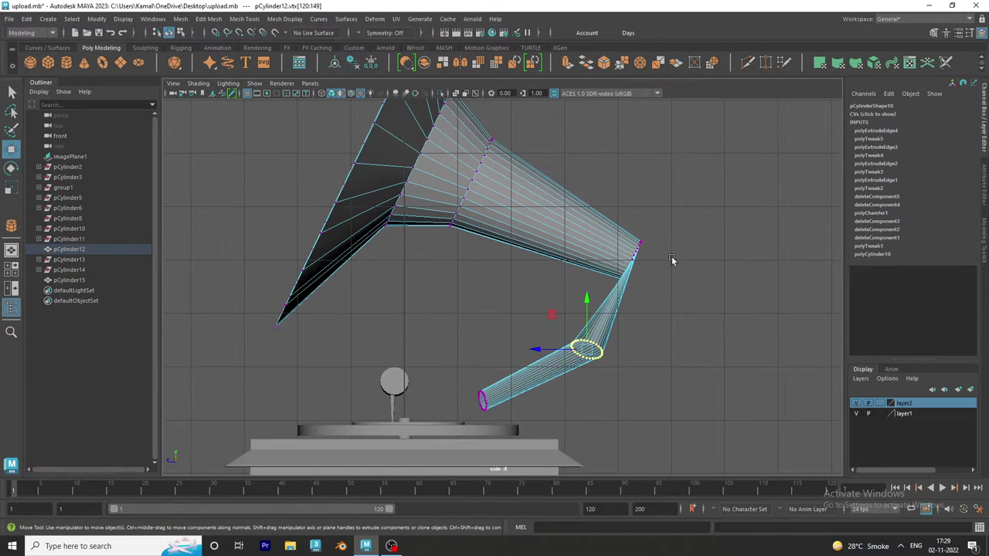
# - Rotate the horn-tip vertices downward and shift the arm's end ring slightly right
pyautogui.moveTo(591, 300); pyautogui.dragTo(592, 298)
pyautogui.press('e')
pyautogui.press('r')
pyautogui.press('e')
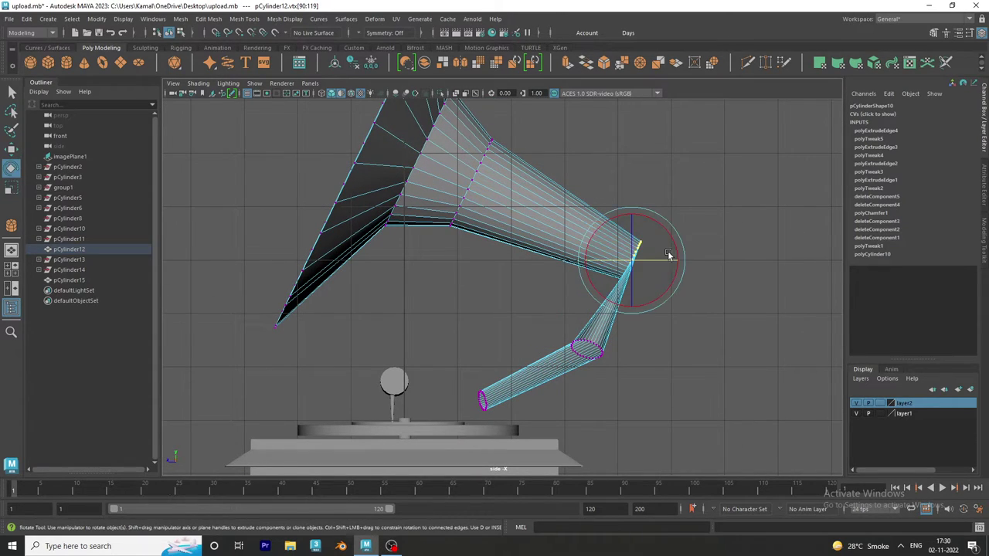
pyautogui.moveTo(683, 254); pyautogui.dragTo(679, 294)
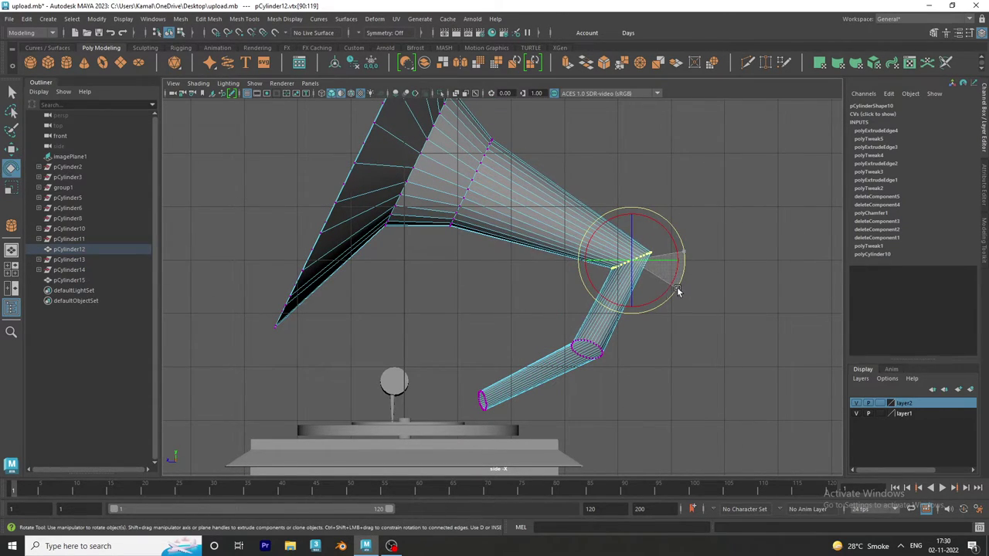
pyautogui.press('w')
pyautogui.moveTo(430, 371)
pyautogui.mouseDown()
pyautogui.moveTo(492, 414)
pyautogui.moveTo(467, 397)
pyautogui.moveTo(485, 348)
pyautogui.moveTo(390, 375)
pyautogui.moveTo(395, 354)
pyautogui.mouseUp()
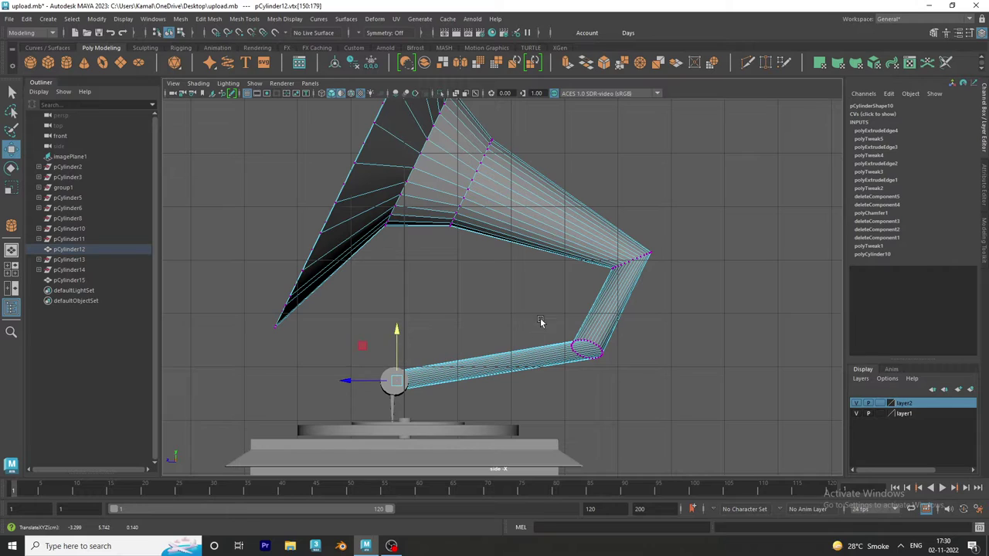
pyautogui.click(587, 350)
pyautogui.moveTo(552, 349); pyautogui.dragTo(573, 350)
# - Select the upper elbow vertices and return to a close perspective view of the gramophone
pyautogui.moveTo(666, 238)
pyautogui.mouseDown()
pyautogui.moveTo(606, 288)
pyautogui.moveTo(587, 260)
pyautogui.mouseUp()
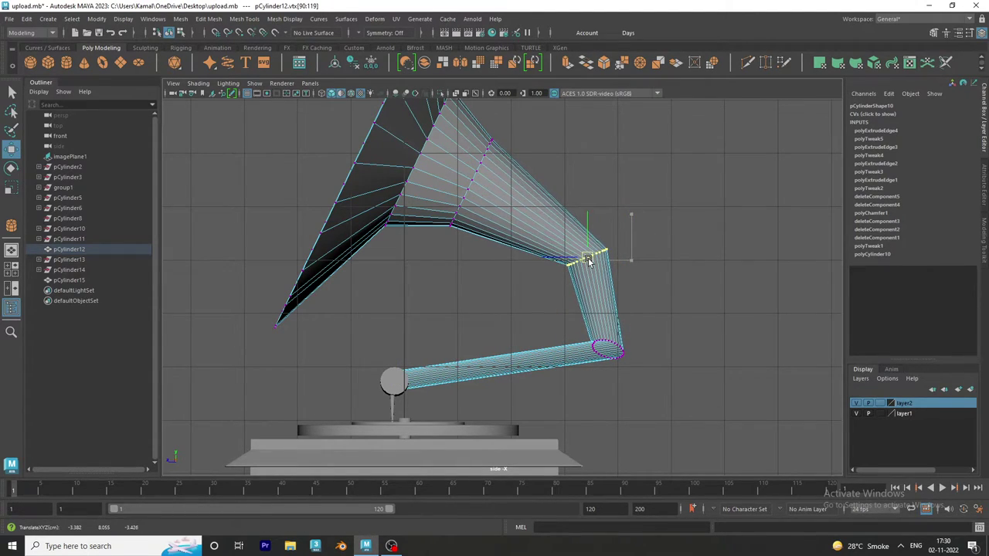
pyautogui.press('space')
pyautogui.press('space')
pyautogui.keyDown('alt'); pyautogui.moveTo(709, 286); pyautogui.dragTo(723, 284); pyautogui.keyUp('alt')
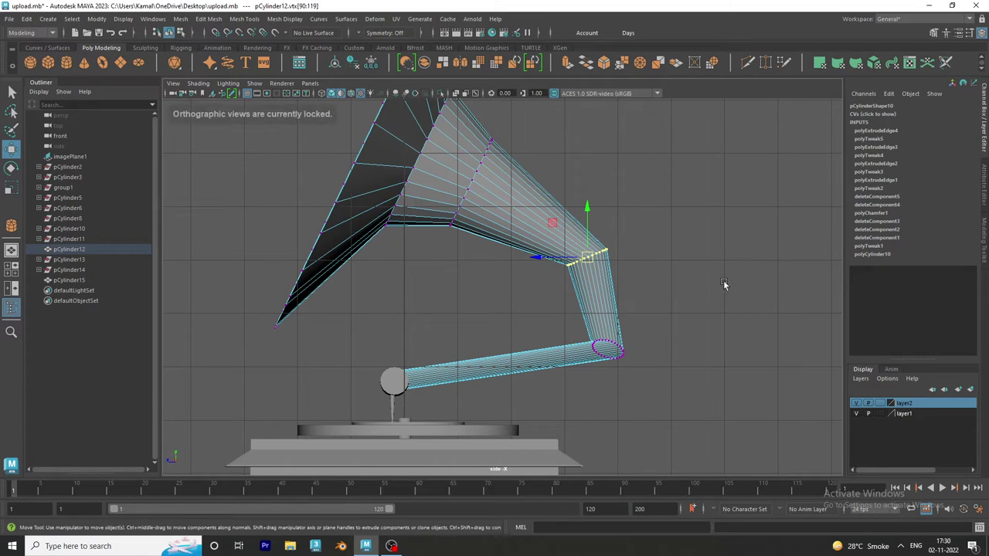
pyautogui.press('space')
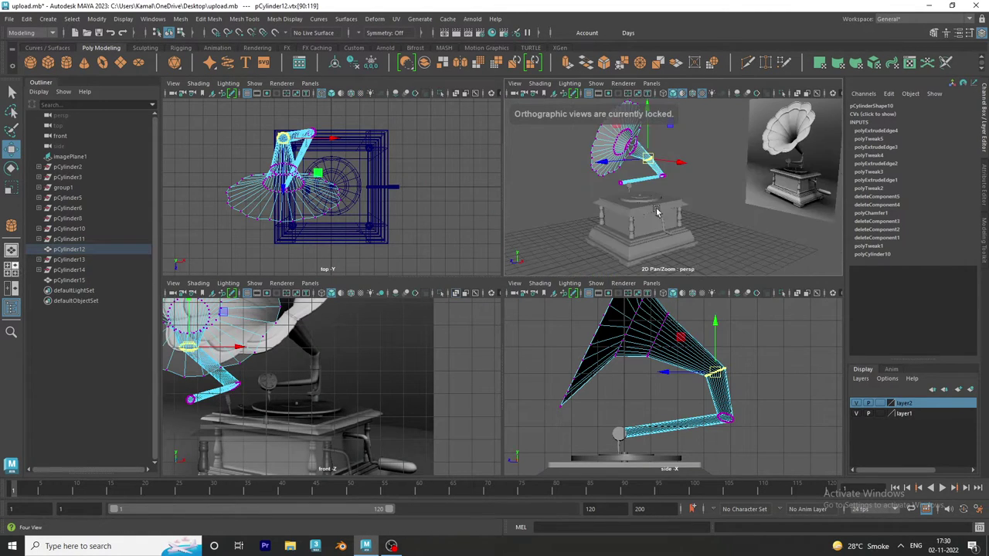
pyautogui.press('space')
pyautogui.keyDown('alt'); pyautogui.moveTo(656, 212); pyautogui.dragTo(506, 339); pyautogui.keyUp('alt')
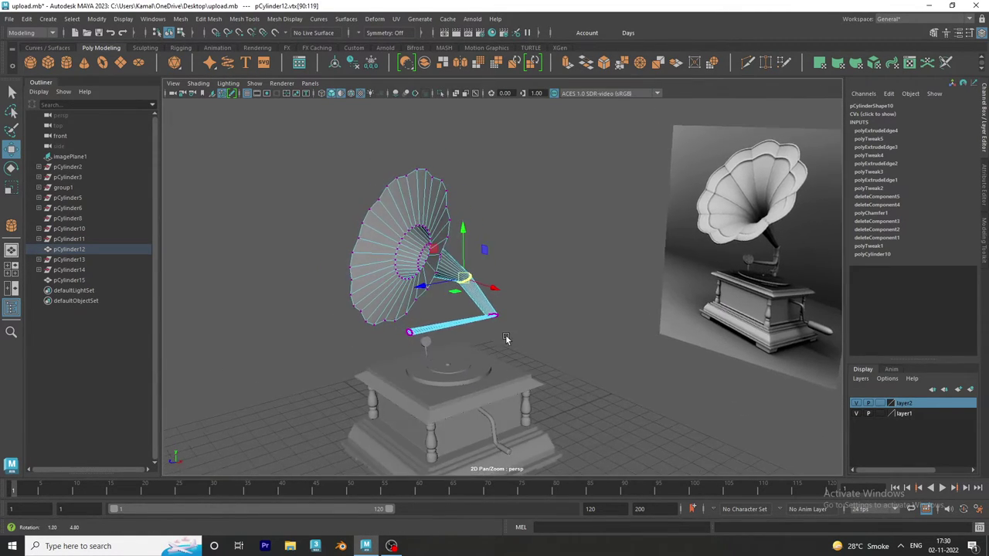
pyautogui.keyDown('alt'); pyautogui.moveTo(506, 339); pyautogui.dragTo(594, 358, button='right'); pyautogui.keyUp('alt')
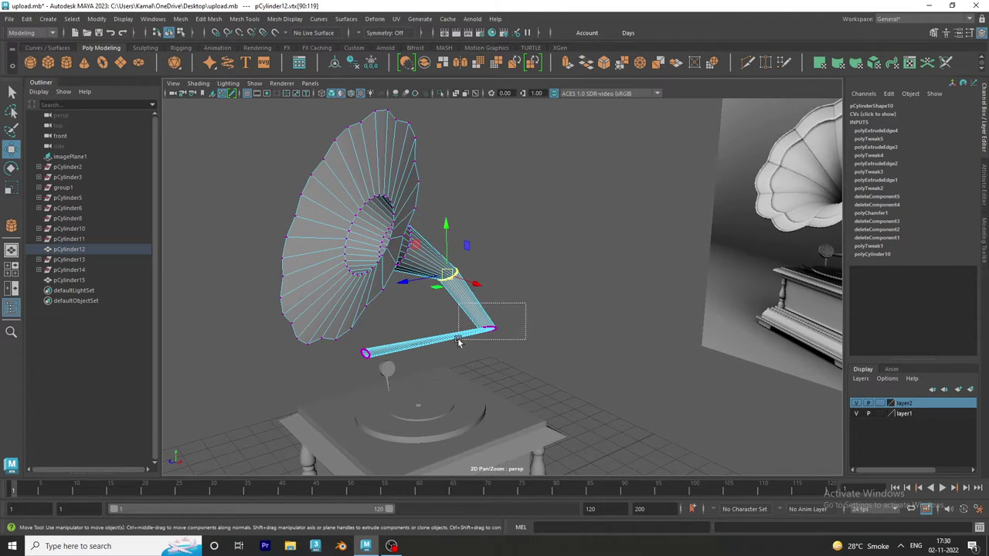
# - Adjust the arm's end and horn vertices, then return the horn to object mode, deselected
pyautogui.moveTo(458, 343)
pyautogui.mouseDown()
pyautogui.moveTo(506, 335)
pyautogui.moveTo(435, 334)
pyautogui.mouseUp()
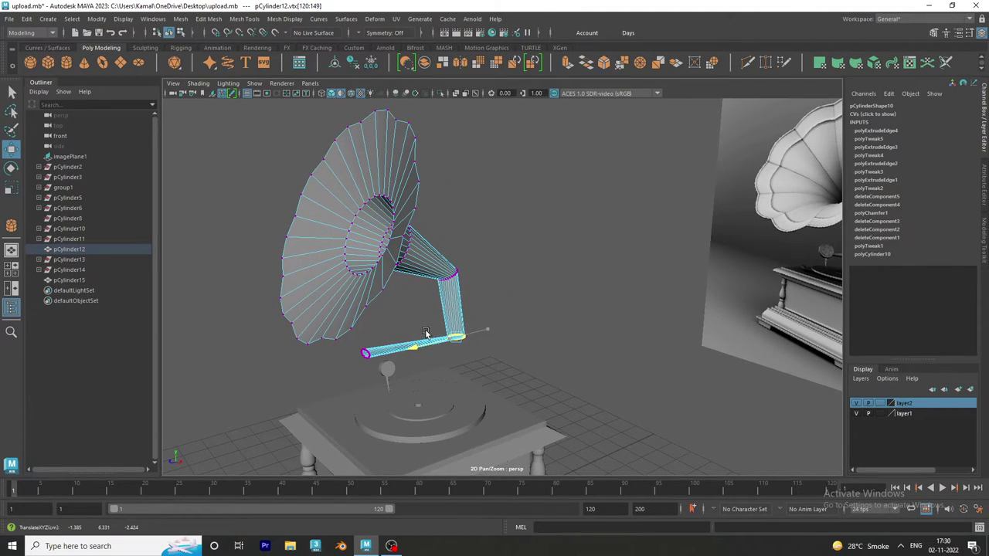
pyautogui.moveTo(457, 290)
pyautogui.keyDown('alt'); pyautogui.mouseDown()
pyautogui.moveTo(364, 268)
pyautogui.moveTo(507, 331)
pyautogui.moveTo(437, 277)
pyautogui.mouseUp(); pyautogui.keyUp('alt')
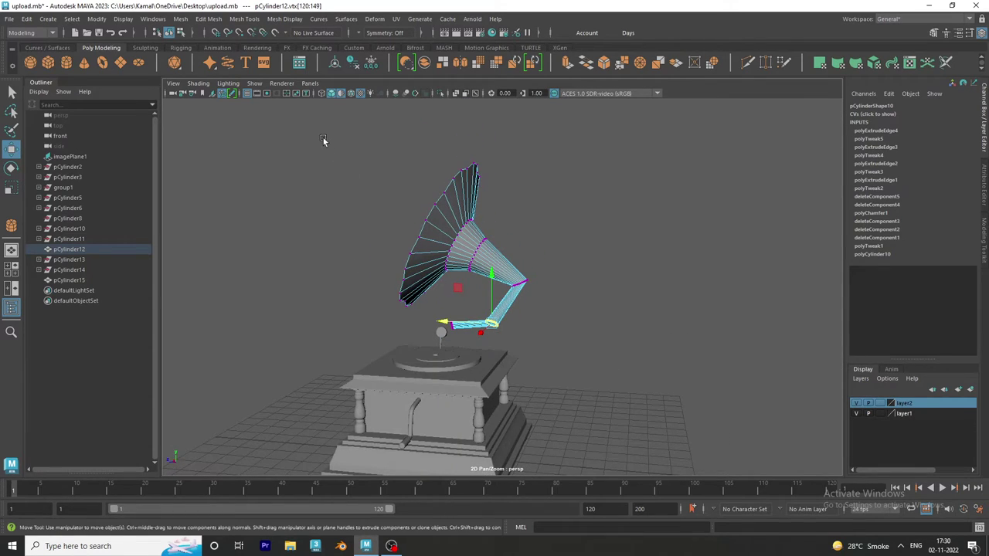
pyautogui.moveTo(551, 298); pyautogui.dragTo(543, 298)
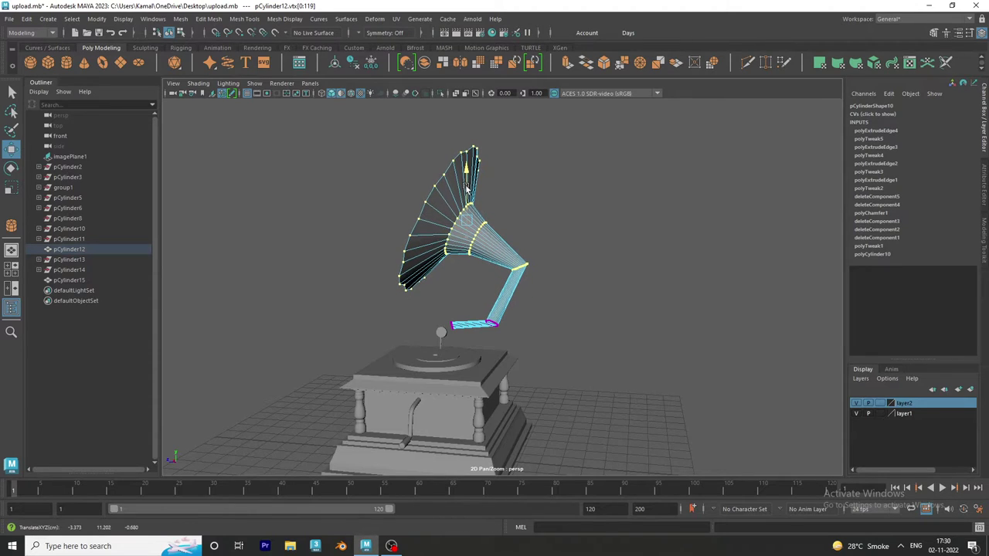
pyautogui.moveTo(466, 205)
pyautogui.keyDown('alt'); pyautogui.mouseDown()
pyautogui.moveTo(510, 232)
pyautogui.moveTo(428, 249)
pyautogui.moveTo(547, 246)
pyautogui.mouseUp(); pyautogui.keyUp('alt')
pyautogui.rightClick(446, 229)
pyautogui.click(498, 214)
pyautogui.click(536, 236)
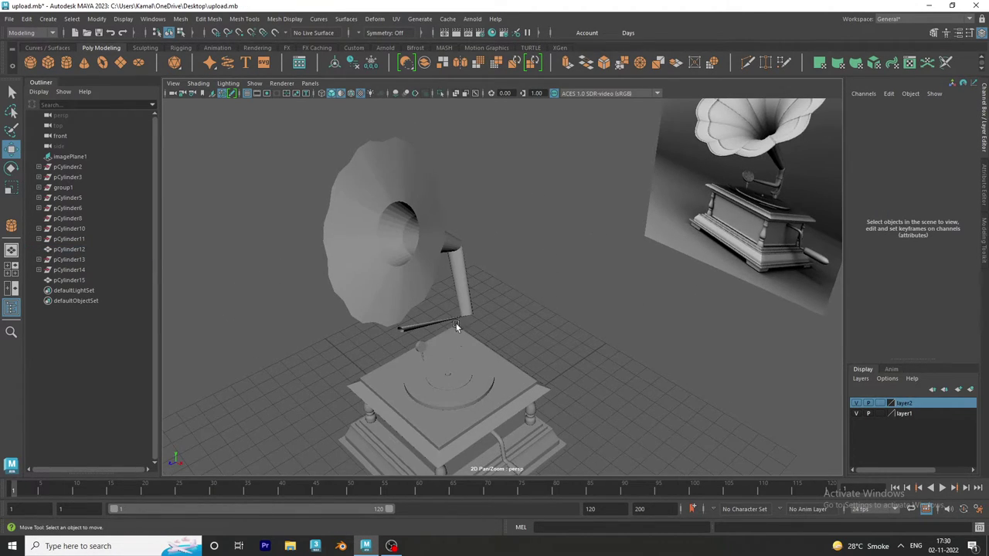
# - Select the ring of vertices at the tube's end and preview the mesh smoothed
pyautogui.keyDown('alt'); pyautogui.moveTo(455, 327); pyautogui.dragTo(499, 227); pyautogui.keyUp('alt')
pyautogui.keyDown('alt'); pyautogui.moveTo(499, 226); pyautogui.dragTo(571, 345, button='right'); pyautogui.keyUp('alt')
pyautogui.moveTo(571, 345)
pyautogui.keyDown('alt'); pyautogui.mouseDown()
pyautogui.moveTo(570, 317)
pyautogui.moveTo(393, 247)
pyautogui.mouseUp(); pyautogui.keyUp('alt')
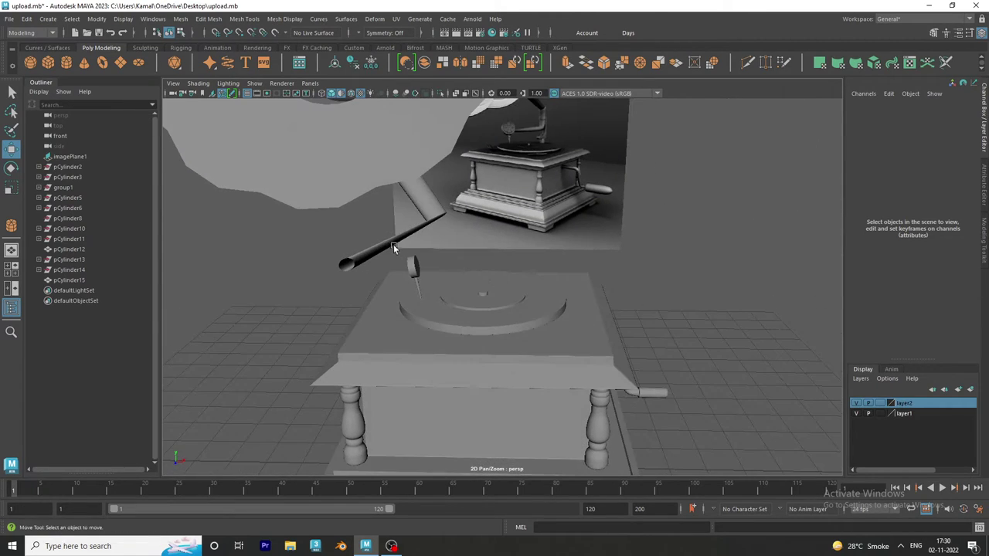
pyautogui.click(393, 247)
pyautogui.moveTo(377, 249); pyautogui.dragTo(340, 239, button='right')
pyautogui.moveTo(295, 238)
pyautogui.mouseDown()
pyautogui.moveTo(356, 293)
pyautogui.moveTo(398, 268)
pyautogui.moveTo(435, 268)
pyautogui.moveTo(467, 250)
pyautogui.moveTo(449, 319)
pyautogui.mouseUp()
pyautogui.press('e')
pyautogui.press('r')
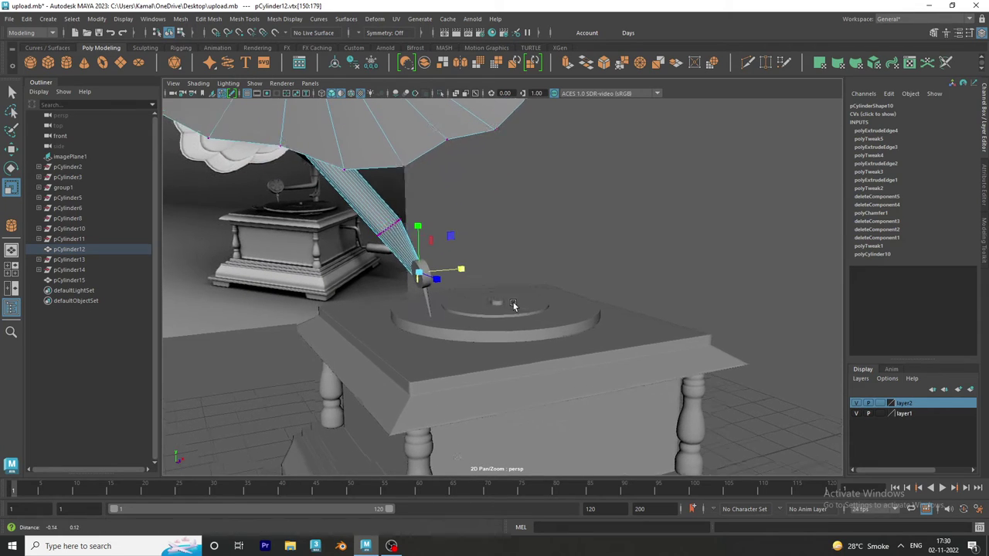
pyautogui.moveTo(508, 336)
pyautogui.keyDown('alt'); pyautogui.mouseDown()
pyautogui.moveTo(489, 361)
pyautogui.moveTo(500, 360)
pyautogui.moveTo(456, 294)
pyautogui.moveTo(503, 292)
pyautogui.mouseUp(); pyautogui.keyUp('alt')
pyautogui.press('3')
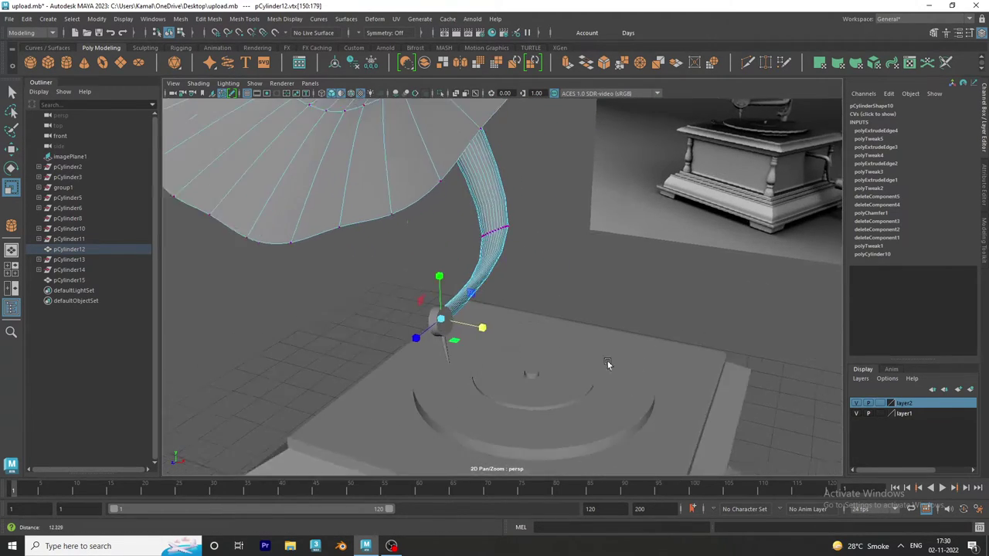
pyautogui.scroll(4, 503, 292)
pyautogui.press('1')
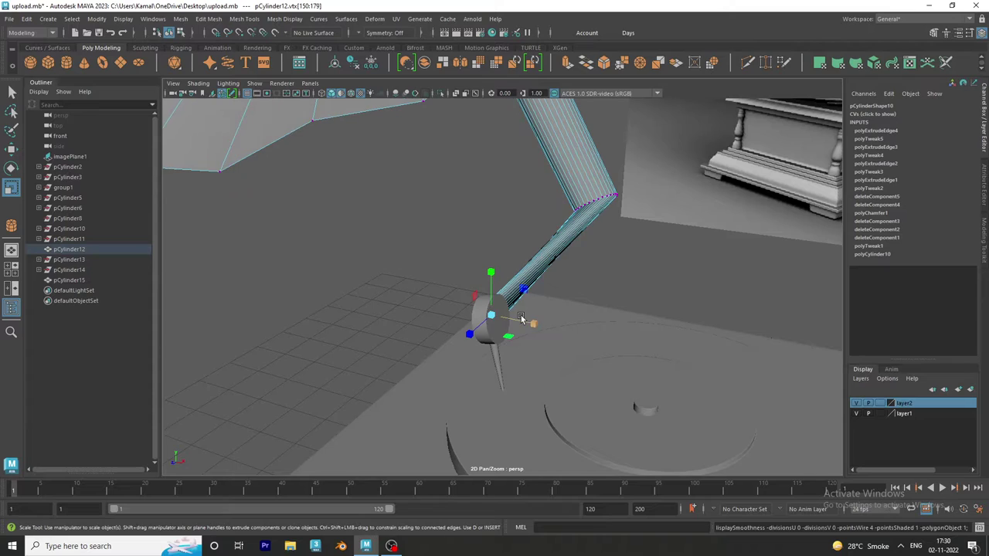
# - Nudge the spout end slightly up and move it left onto the needle holder
pyautogui.moveTo(513, 314)
pyautogui.keyDown('alt'); pyautogui.mouseDown()
pyautogui.moveTo(504, 286)
pyautogui.moveTo(602, 316)
pyautogui.mouseUp(); pyautogui.keyUp('alt')
pyautogui.press('w')
pyautogui.press('e')
pyautogui.press('r')
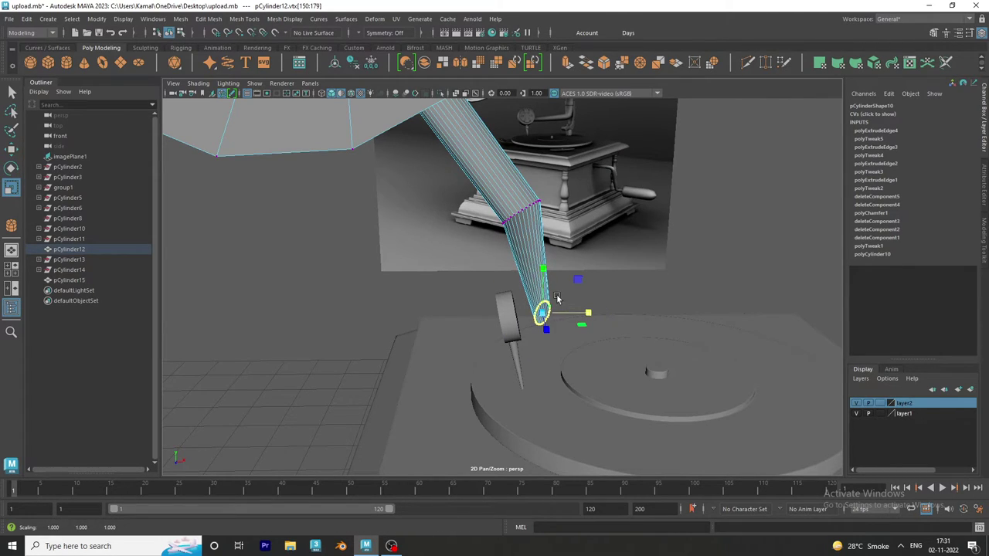
pyautogui.press('w')
pyautogui.moveTo(545, 289); pyautogui.dragTo(546, 281)
pyautogui.press('e')
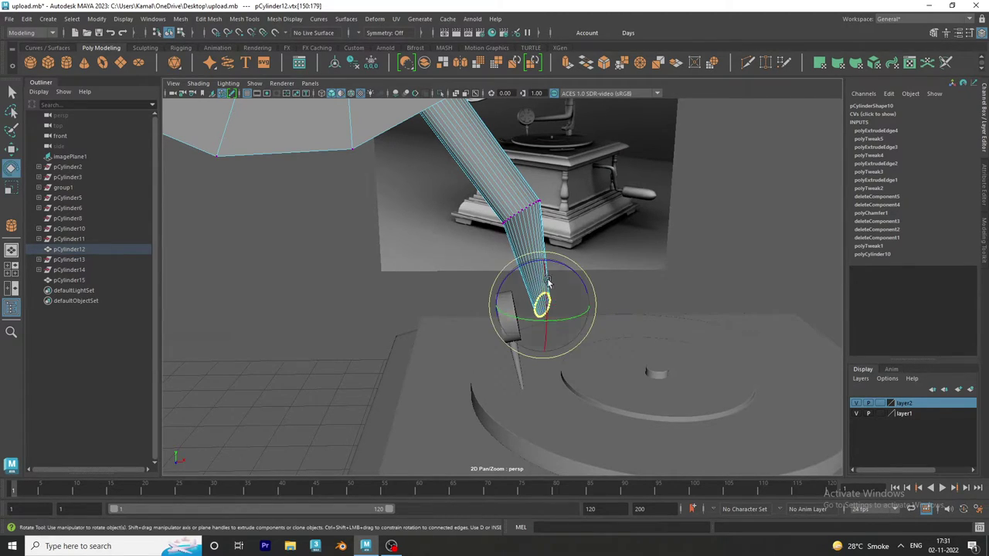
pyautogui.press('r')
pyautogui.press('w')
pyautogui.moveTo(578, 306); pyautogui.dragTo(544, 305)
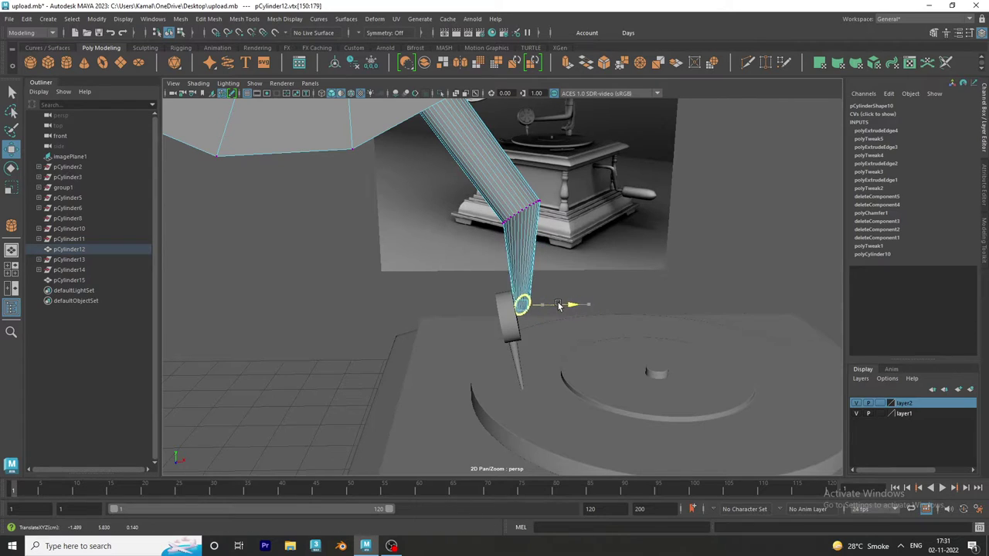
pyautogui.press('r')
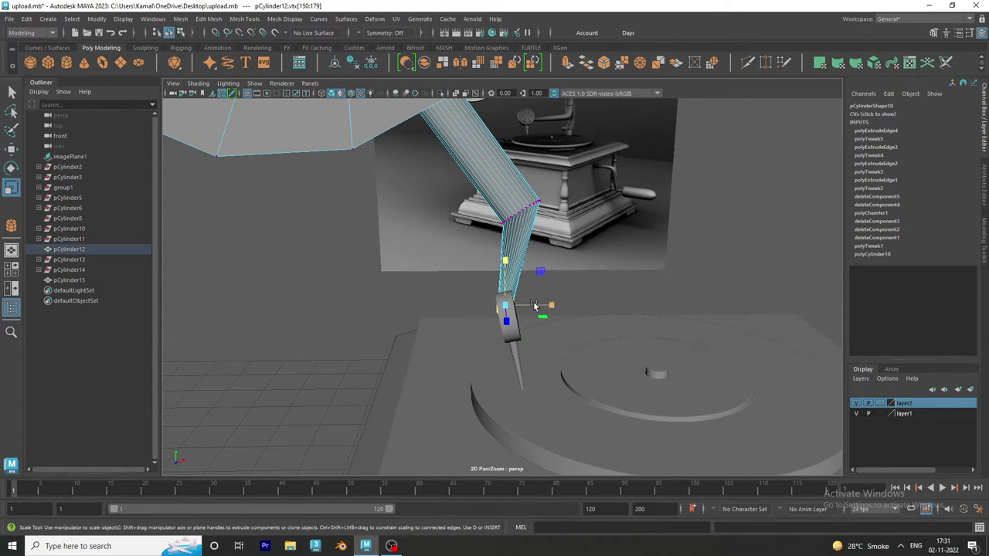
# - Lower the spout end, shift the tube's lower end, and preview the smoothed tube in object mode
pyautogui.moveTo(607, 316)
pyautogui.keyDown('alt'); pyautogui.mouseDown()
pyautogui.moveTo(356, 332)
pyautogui.moveTo(417, 302)
pyautogui.mouseUp(); pyautogui.keyUp('alt')
pyautogui.press('w')
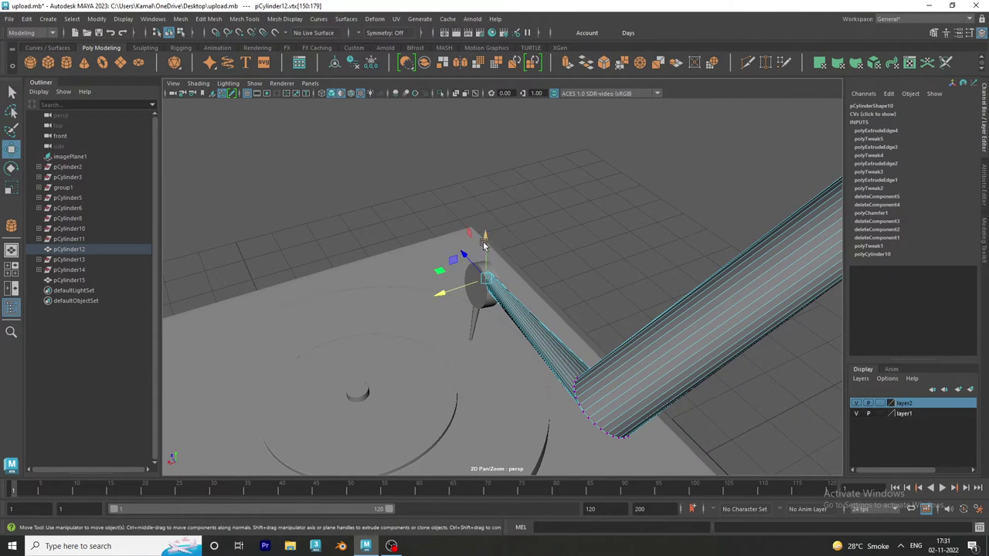
pyautogui.moveTo(482, 244); pyautogui.dragTo(488, 255)
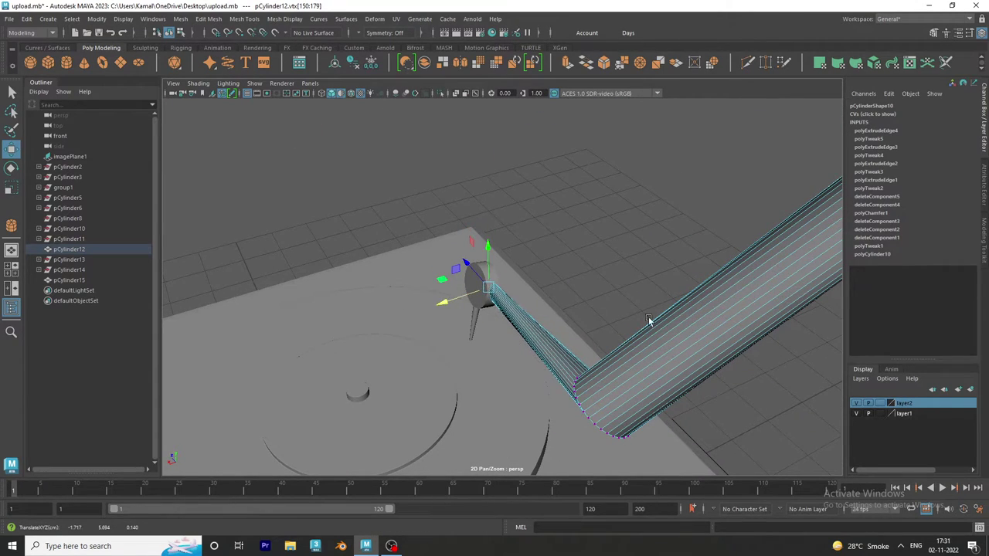
pyautogui.moveTo(460, 292)
pyautogui.keyDown('alt'); pyautogui.mouseDown()
pyautogui.moveTo(431, 290)
pyautogui.moveTo(562, 288)
pyautogui.moveTo(499, 266)
pyautogui.moveTo(435, 266)
pyautogui.mouseUp(); pyautogui.keyUp('alt')
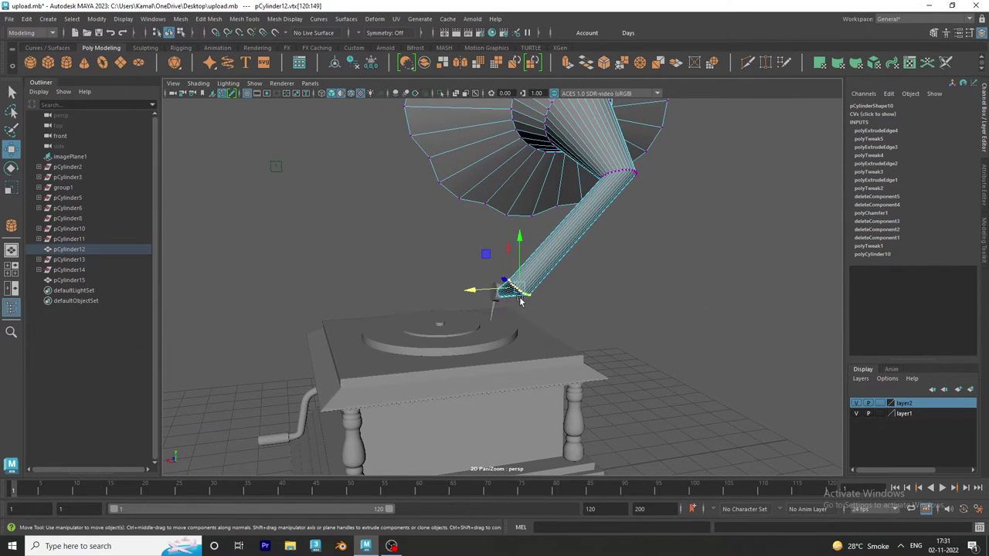
pyautogui.moveTo(496, 292); pyautogui.dragTo(499, 292)
pyautogui.moveTo(587, 177)
pyautogui.keyDown('alt'); pyautogui.mouseDown()
pyautogui.moveTo(658, 209)
pyautogui.moveTo(690, 192)
pyautogui.moveTo(621, 257)
pyautogui.moveTo(533, 232)
pyautogui.moveTo(705, 247)
pyautogui.mouseUp(); pyautogui.keyUp('alt')
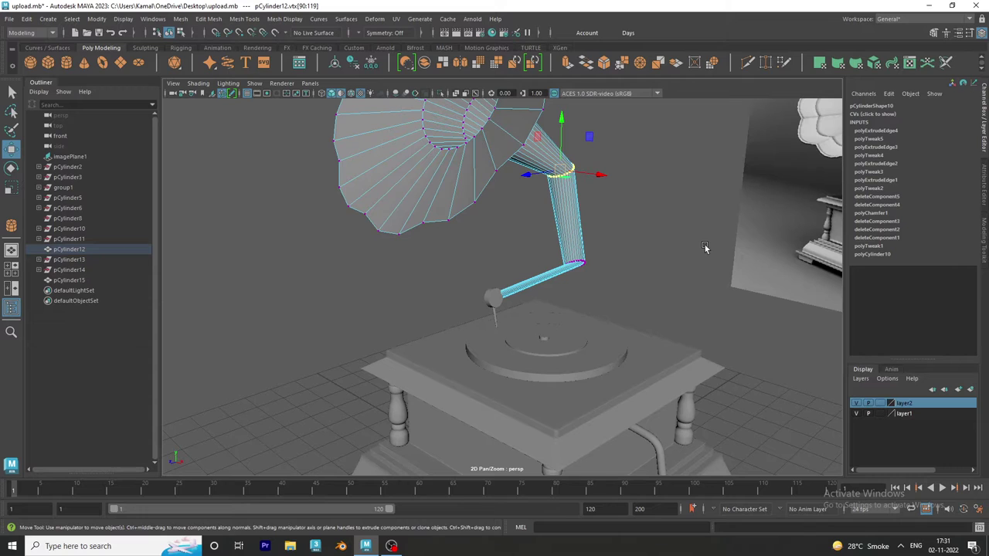
pyautogui.press('3')
pyautogui.press('F8')
pyautogui.click(632, 183)
# - Shift a ring of tone-arm vertices along X to meet the pipe's end
pyautogui.moveTo(631, 183)
pyautogui.keyDown('alt'); pyautogui.mouseDown()
pyautogui.moveTo(603, 275)
pyautogui.moveTo(318, 268)
pyautogui.moveTo(541, 276)
pyautogui.mouseUp(); pyautogui.keyUp('alt')
pyautogui.keyDown('alt'); pyautogui.moveTo(541, 276); pyautogui.dragTo(784, 431, button='right'); pyautogui.keyUp('alt')
pyautogui.moveTo(785, 430)
pyautogui.keyDown('alt'); pyautogui.mouseDown()
pyautogui.moveTo(709, 368)
pyautogui.moveTo(541, 344)
pyautogui.mouseUp(); pyautogui.keyUp('alt')
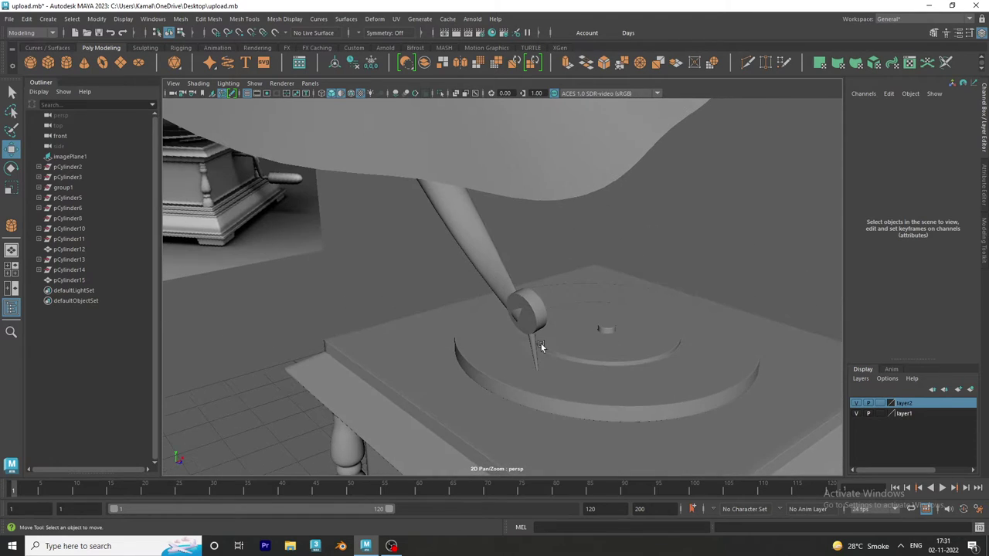
pyautogui.click(502, 314)
pyautogui.moveTo(516, 243); pyautogui.dragTo(545, 345, button='right')
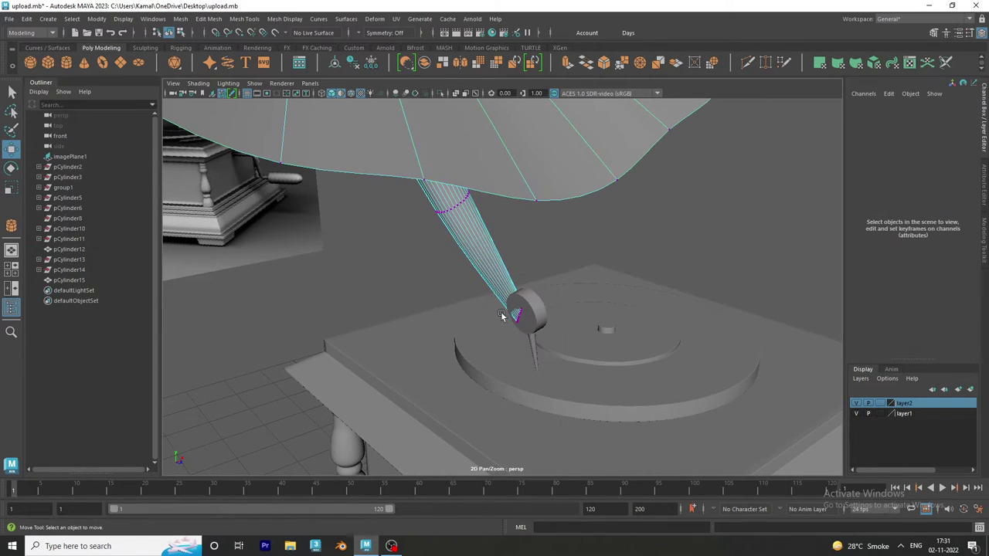
pyautogui.press('e')
pyautogui.press('r')
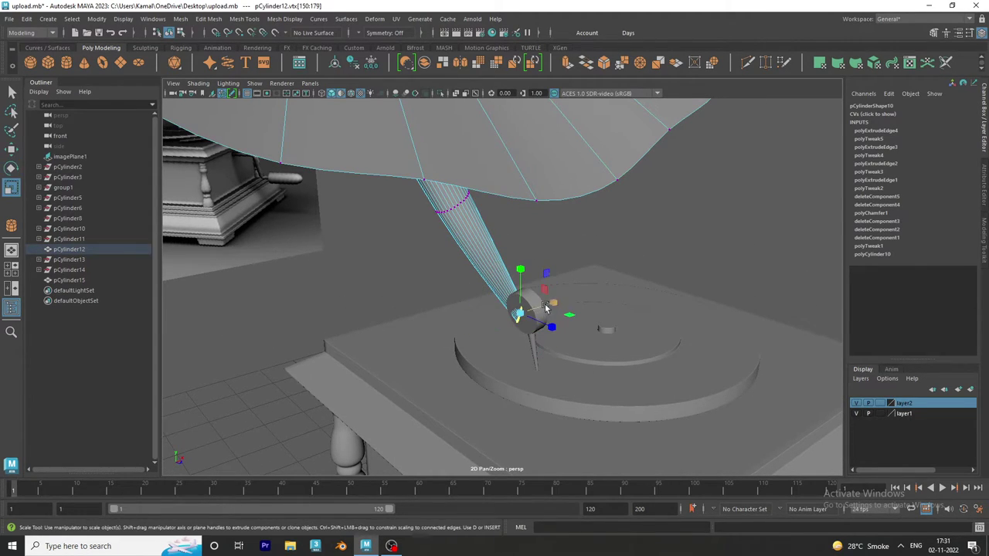
pyautogui.press('w')
pyautogui.moveTo(538, 311); pyautogui.dragTo(543, 309)
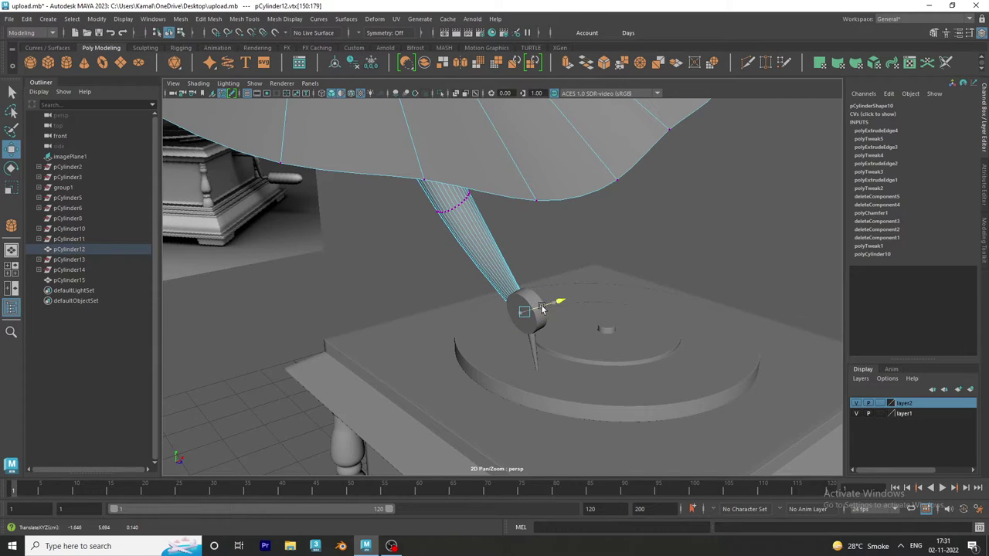
# - Clear the selection and zoom out to view the whole assembled gramophone
pyautogui.click(660, 306)
pyautogui.moveTo(660, 306)
pyautogui.keyDown('alt'); pyautogui.mouseDown()
pyautogui.moveTo(688, 230)
pyautogui.moveTo(566, 238)
pyautogui.moveTo(521, 213)
pyautogui.mouseUp(); pyautogui.keyUp('alt')
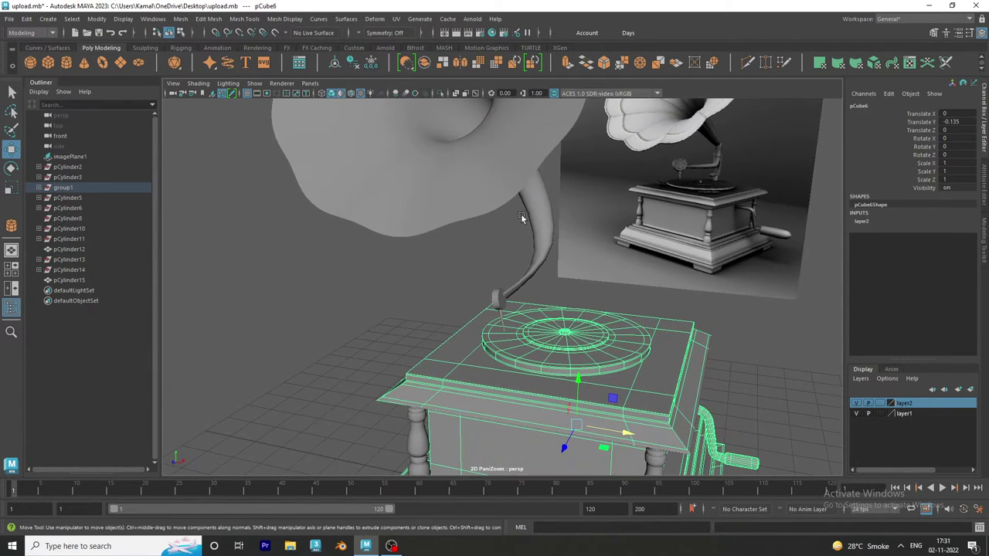
pyautogui.moveTo(521, 213); pyautogui.dragTo(447, 307, button='right')
pyautogui.moveTo(448, 307)
pyautogui.keyDown('alt'); pyautogui.mouseDown()
pyautogui.moveTo(491, 311)
pyautogui.moveTo(478, 306)
pyautogui.mouseUp(); pyautogui.keyUp('alt')
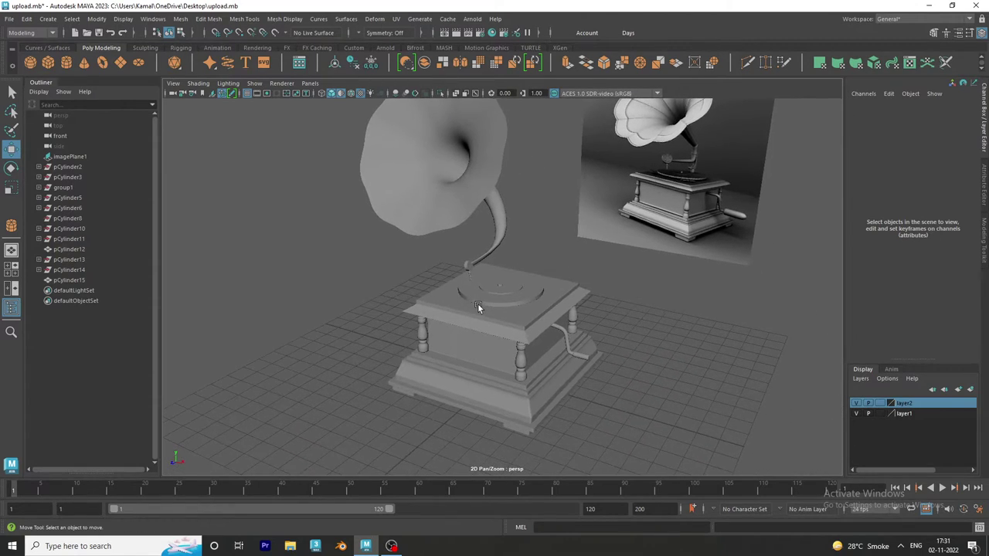
# - Show pCylinder12 as its low-poly mesh in the four-view layout, framed in the front view
pyautogui.click(503, 241)
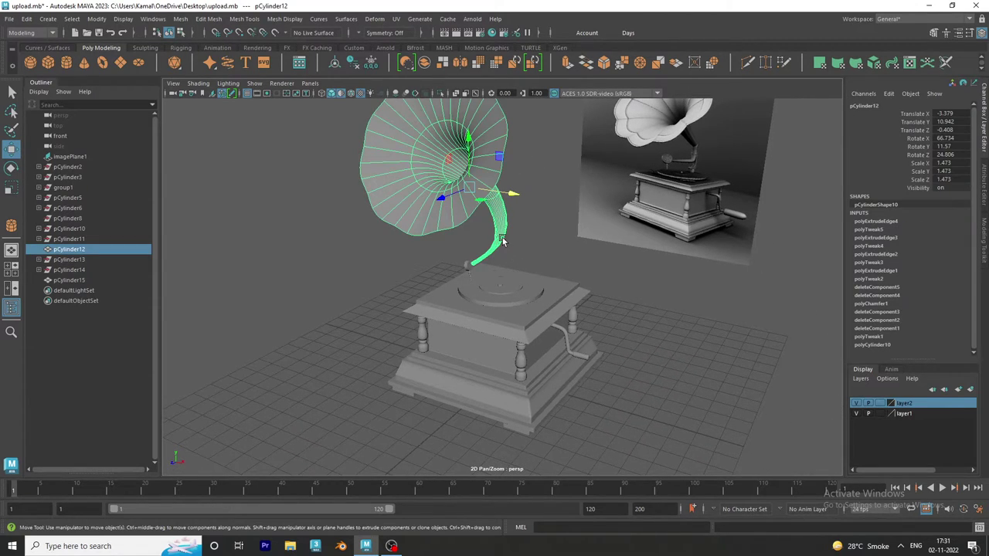
pyautogui.press('1')
pyautogui.press('space')
pyautogui.press('space')
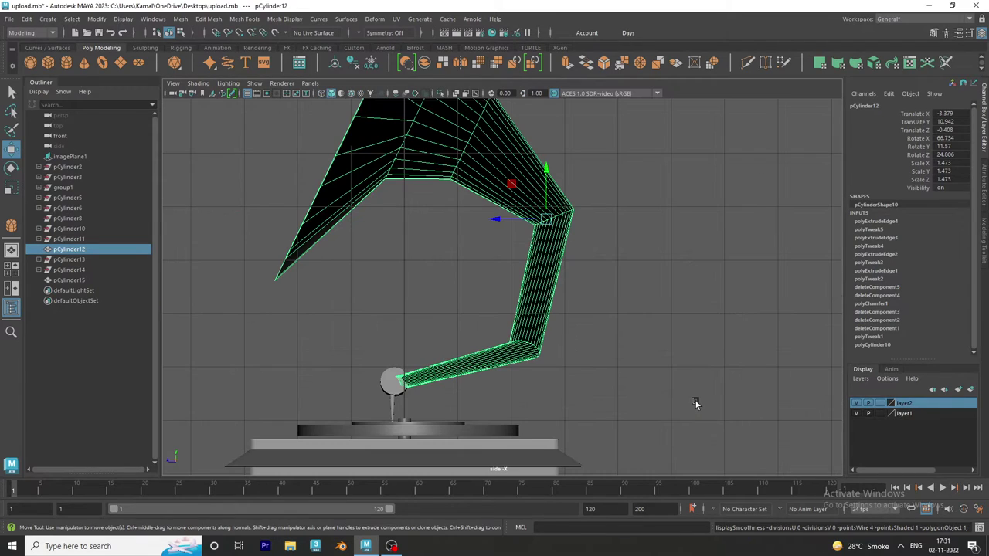
pyautogui.press('space')
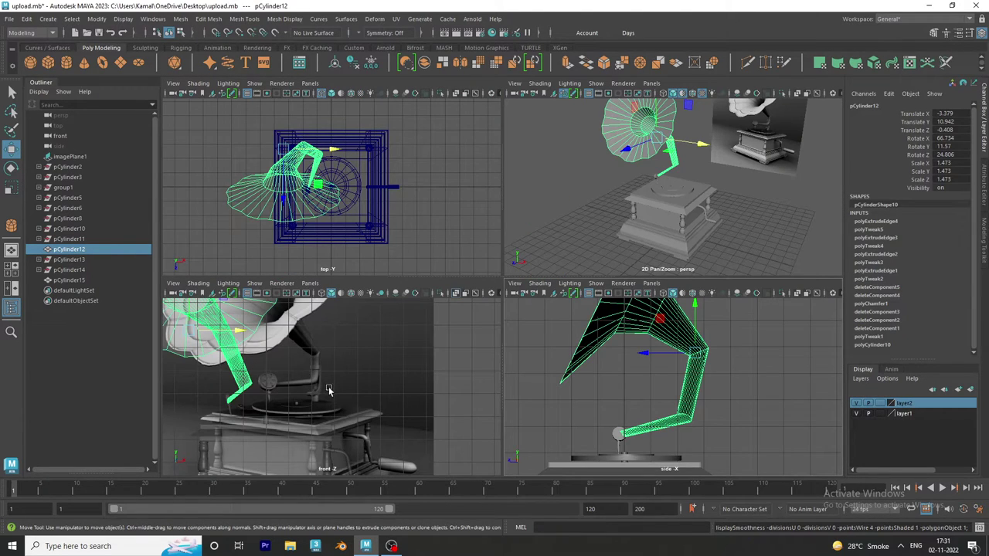
pyautogui.press('space')
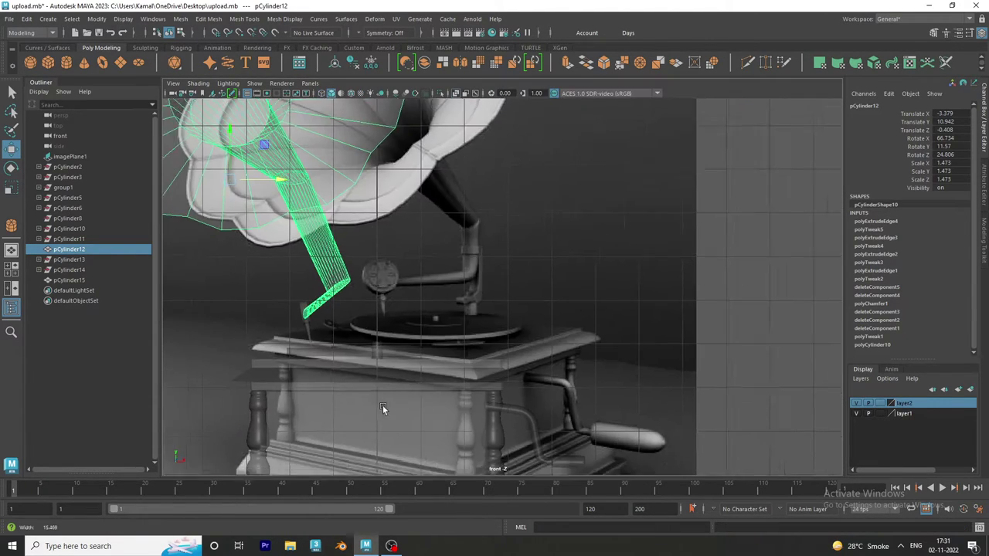
pyautogui.scroll(-2, 347, 399)
pyautogui.scroll(-3, 347, 399)
pyautogui.keyDown('alt'); pyautogui.moveTo(379, 414); pyautogui.dragTo(381, 429, button='middle'); pyautogui.keyUp('alt')
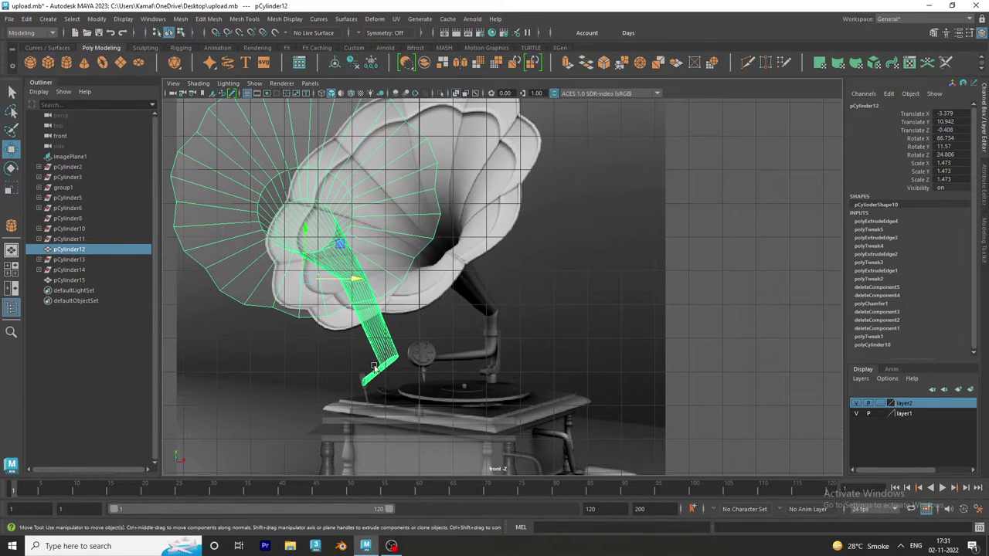
# - In vertex mode, shift the tube's middle ring up-right and select its lower ring
pyautogui.moveTo(359, 284); pyautogui.dragTo(313, 255, button='right')
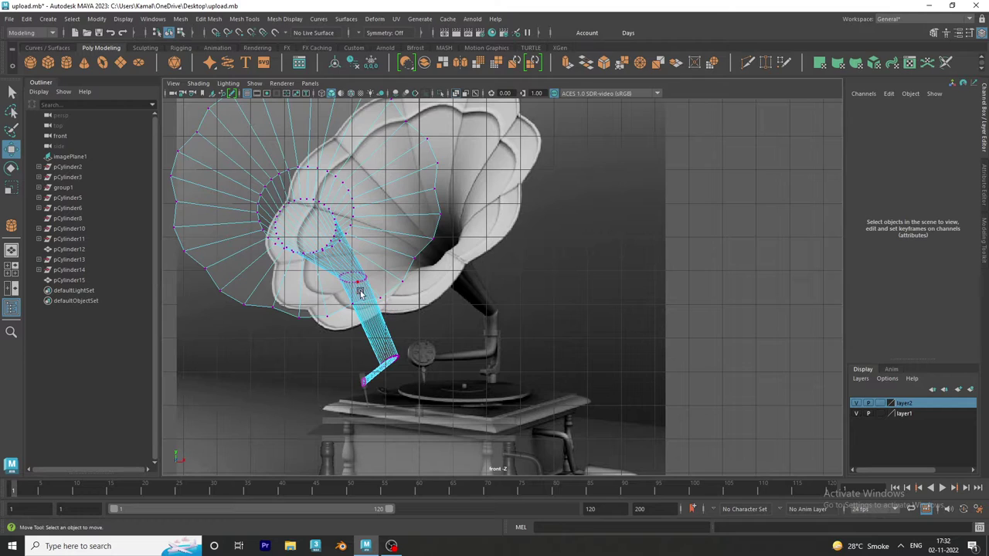
pyautogui.moveTo(376, 268)
pyautogui.mouseDown()
pyautogui.moveTo(336, 290)
pyautogui.moveTo(412, 266)
pyautogui.moveTo(424, 277)
pyautogui.mouseUp()
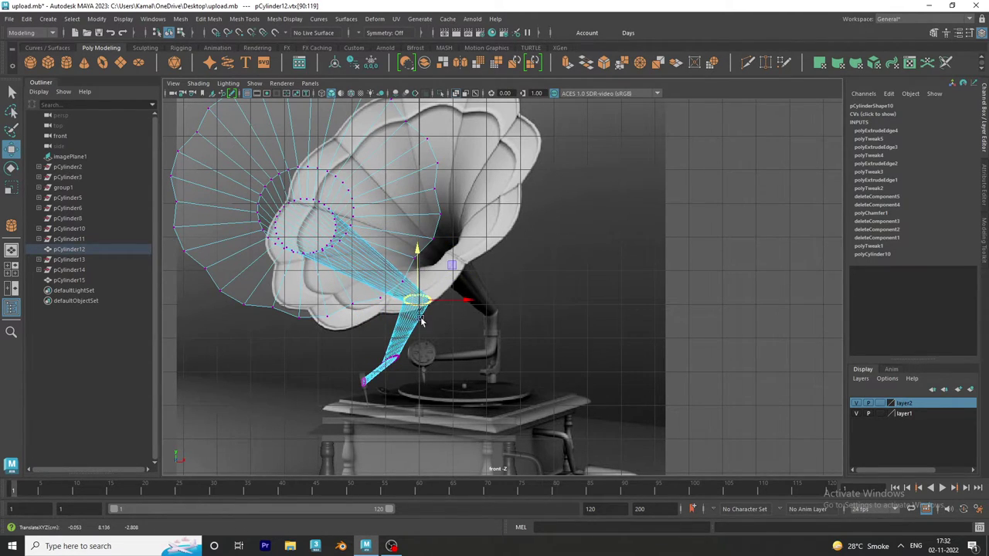
pyautogui.moveTo(373, 341); pyautogui.dragTo(448, 369)
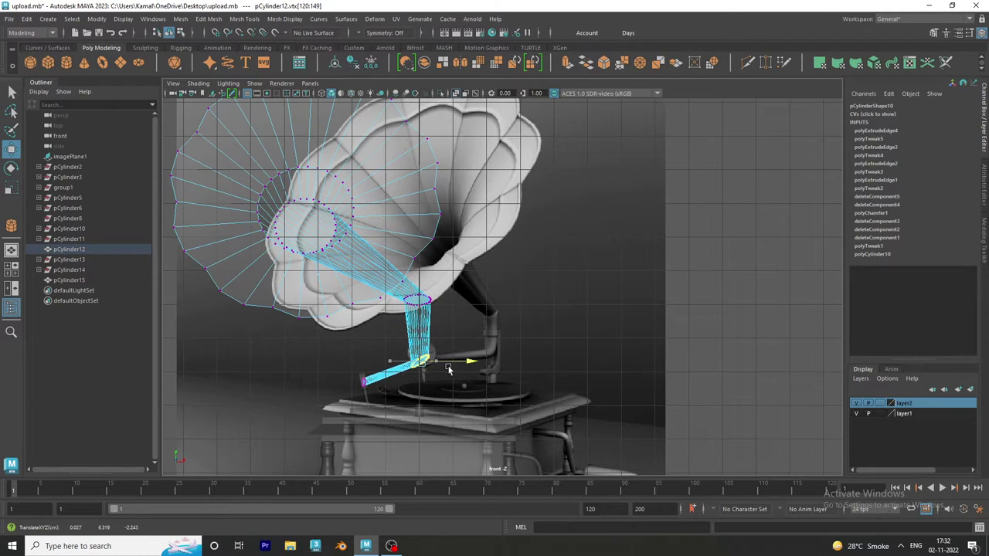
pyautogui.press('space')
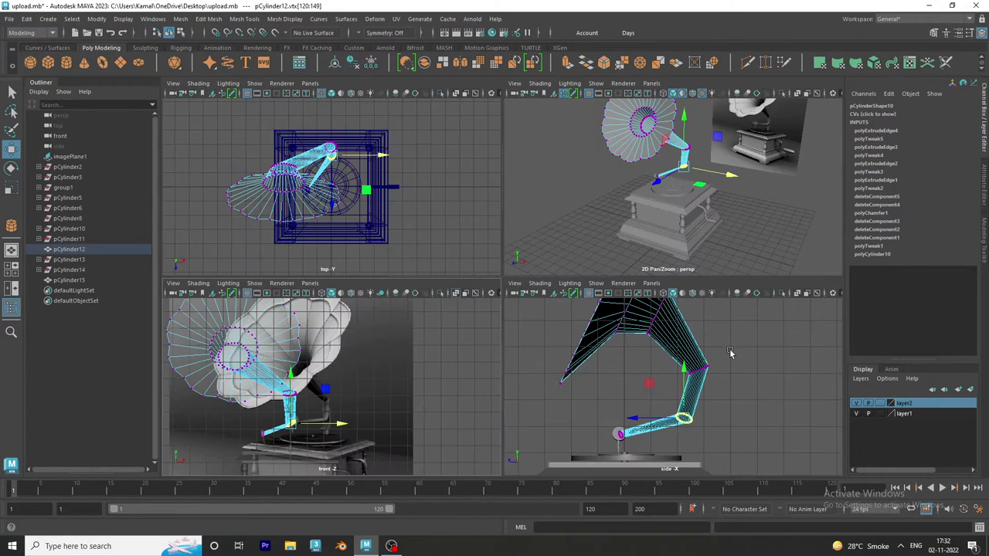
pyautogui.press('space')
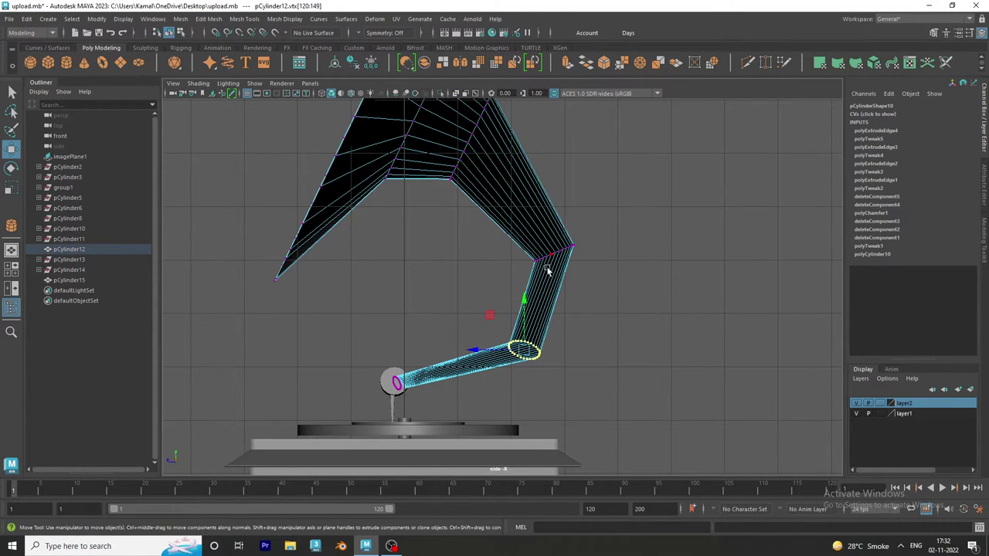
# - Flatten the horn's bottom edge loop, shift it slightly right and rotate it to angle the bend
pyautogui.press('3')
pyautogui.press('1')
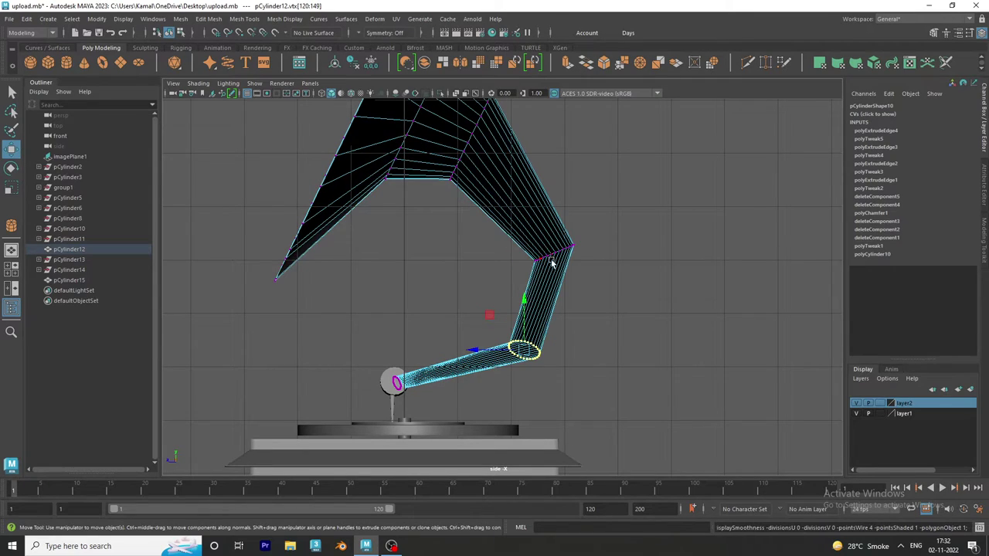
pyautogui.press('e')
pyautogui.press('r')
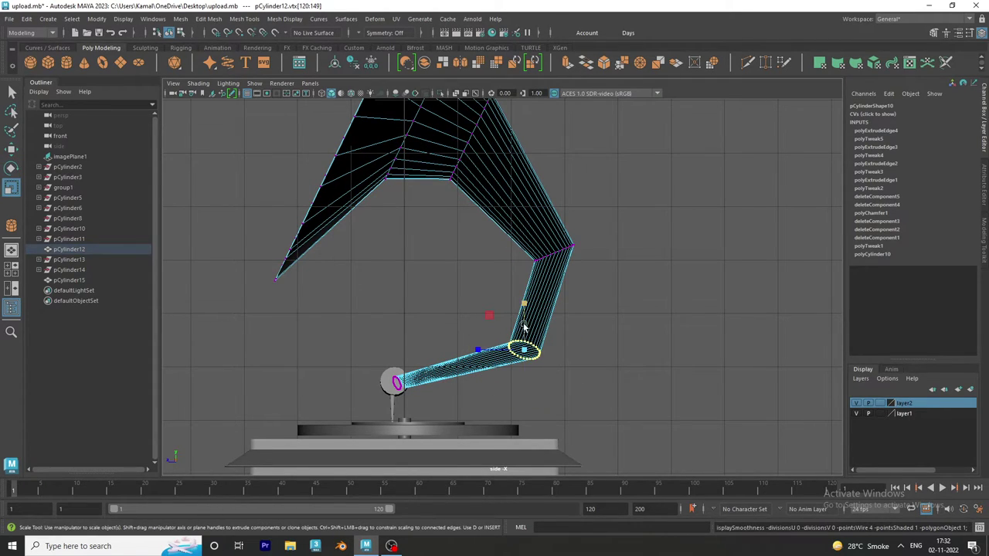
pyautogui.moveTo(524, 328); pyautogui.dragTo(523, 388)
pyautogui.press('w')
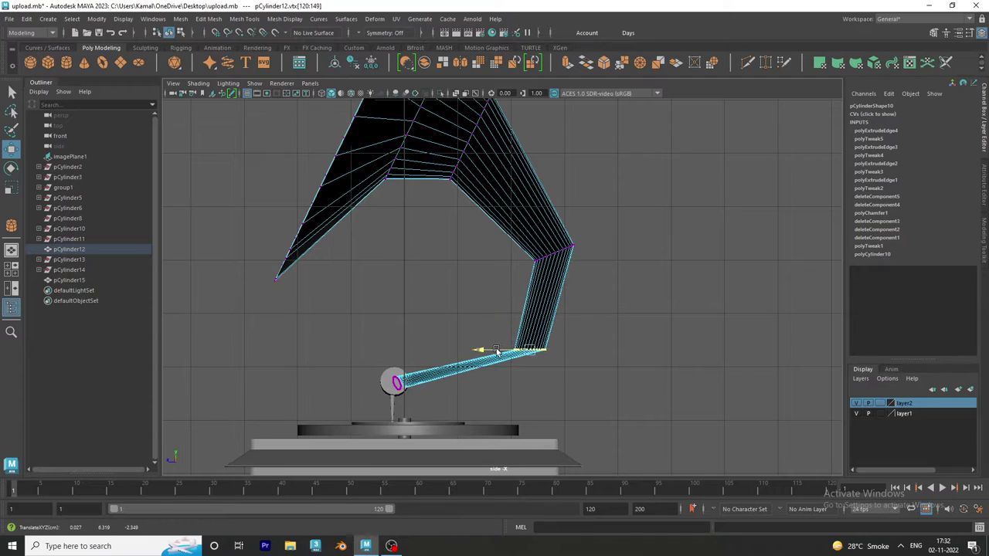
pyautogui.moveTo(491, 351); pyautogui.dragTo(505, 351)
pyautogui.press('r')
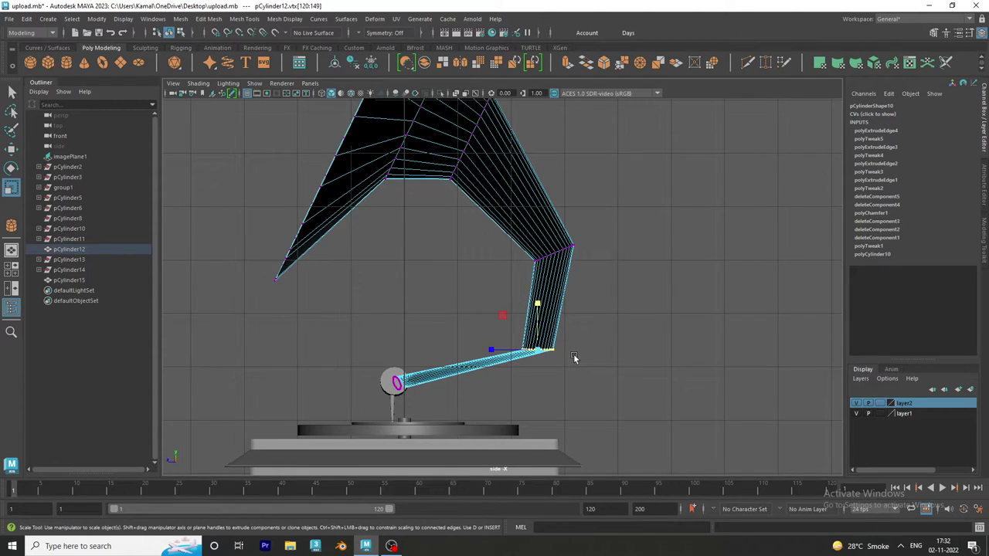
pyautogui.press('e')
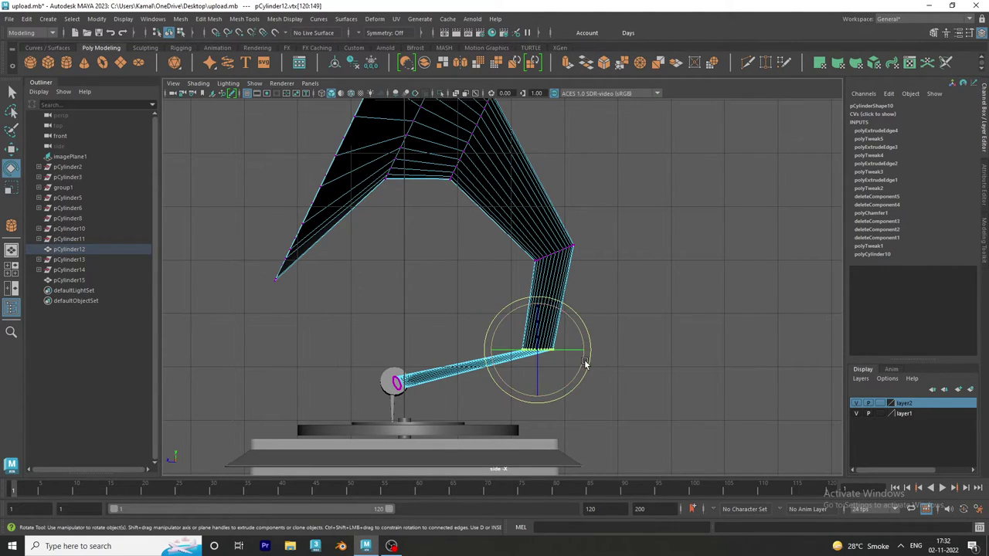
pyautogui.moveTo(585, 363)
pyautogui.mouseDown()
pyautogui.moveTo(568, 386)
pyautogui.moveTo(570, 379)
pyautogui.mouseUp()
# - Select the upper horn bell edges and move them up and to the left
pyautogui.scroll(-2, 569, 370)
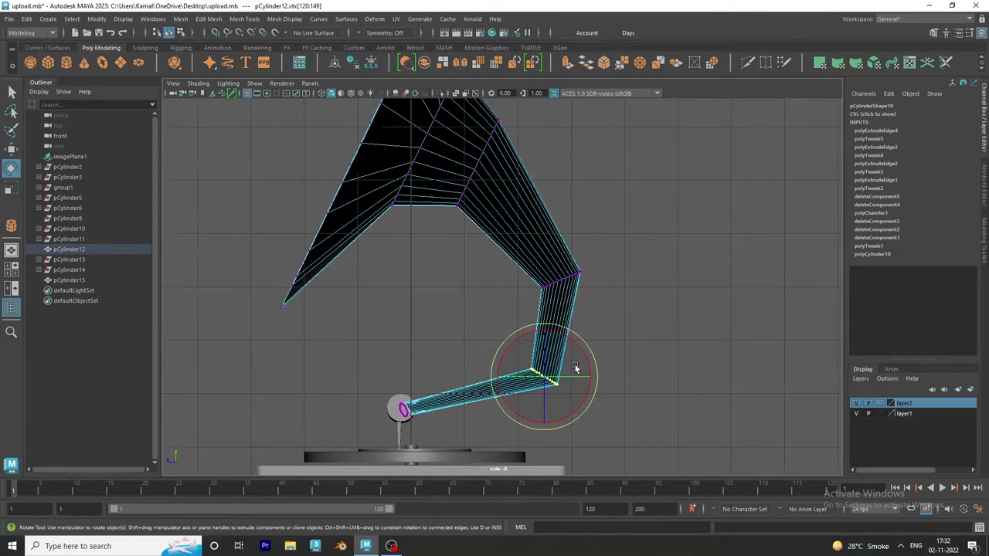
pyautogui.scroll(-2, 464, 270)
pyautogui.scroll(1, 313, 186)
pyautogui.moveTo(257, 112); pyautogui.dragTo(617, 383)
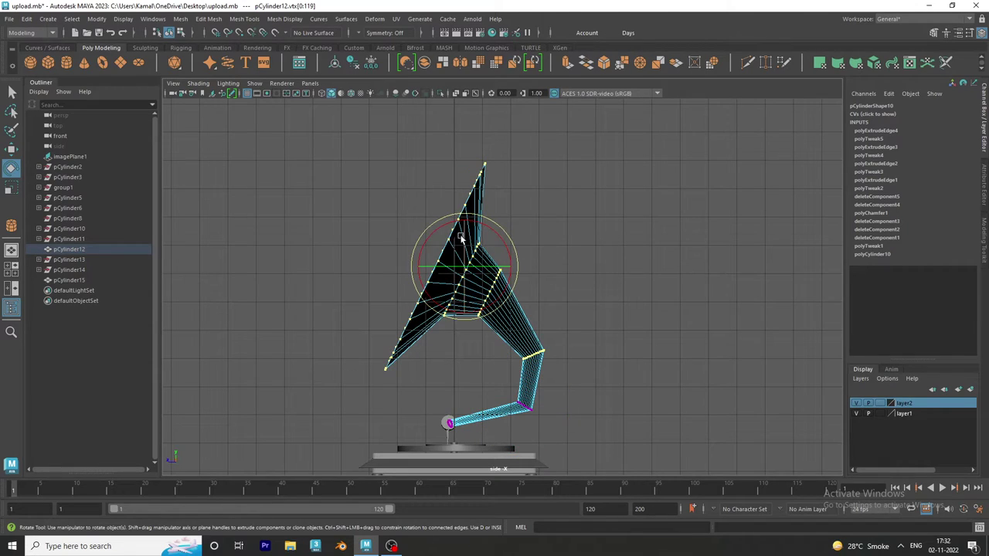
pyautogui.press('w')
pyautogui.moveTo(465, 232); pyautogui.dragTo(465, 217)
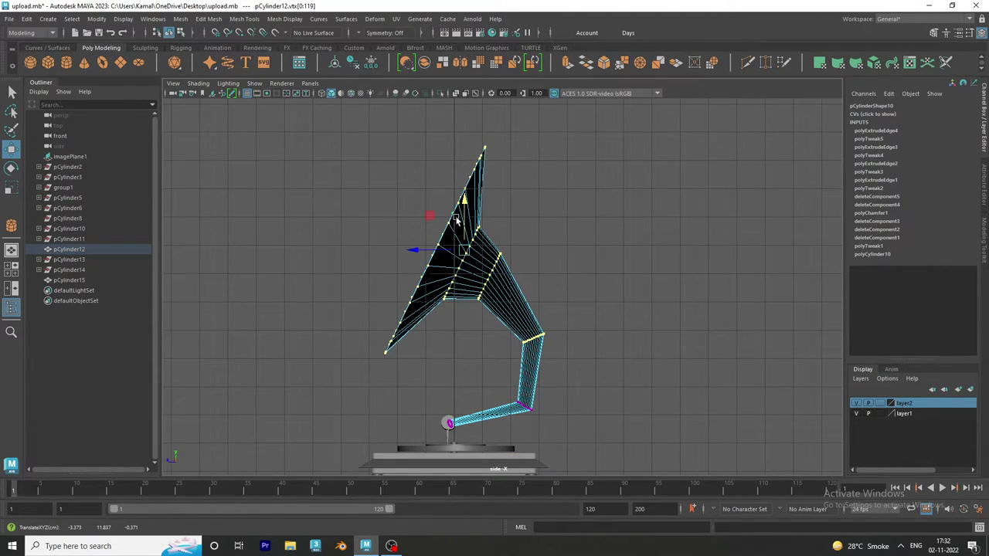
pyautogui.moveTo(417, 250); pyautogui.dragTo(389, 249)
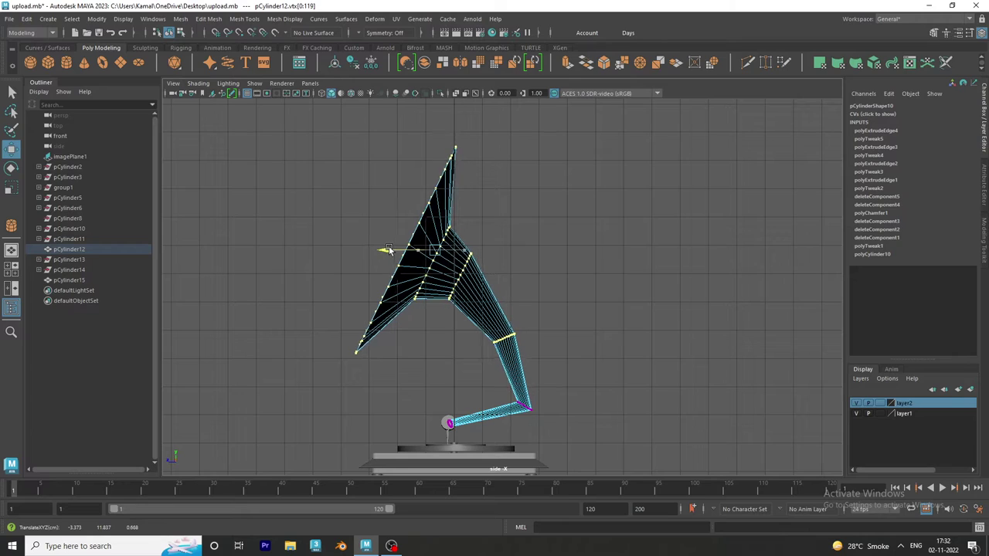
# - Preview the horn smoothed, return to Object Mode and deselect it
pyautogui.press('3')
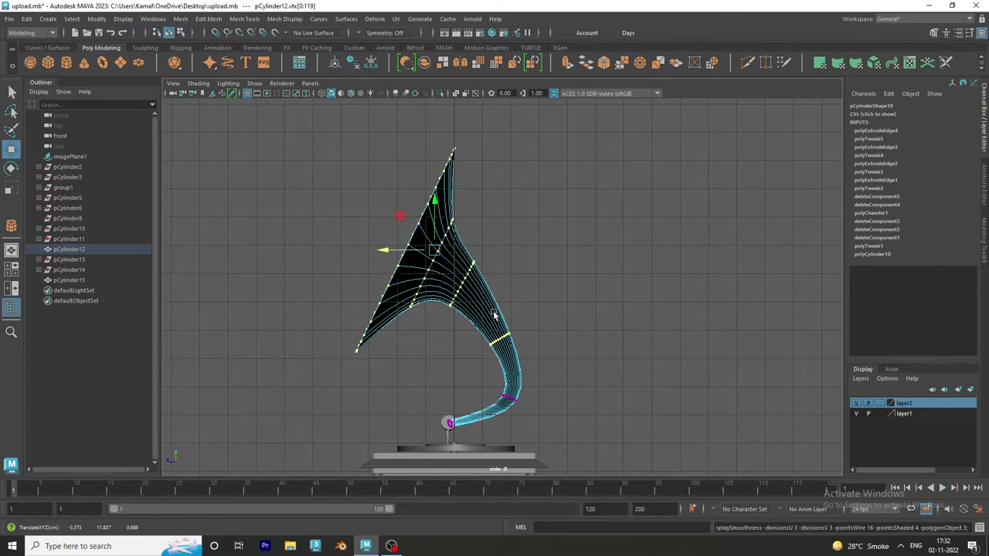
pyautogui.moveTo(495, 314); pyautogui.dragTo(535, 229, button='right')
pyautogui.click(683, 366)
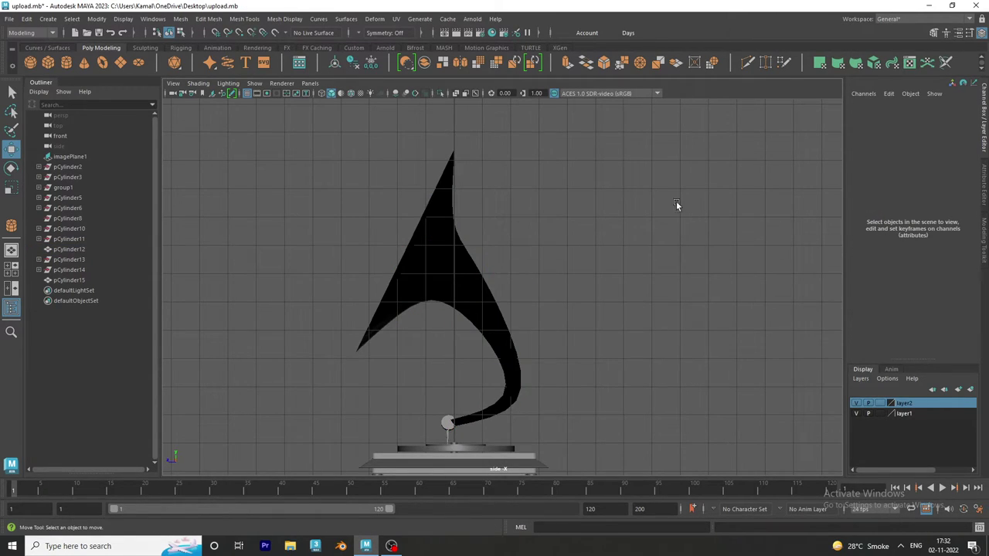
# - In the perspective view, orbit the gramophone and show the horn as its unsmoothed mesh
pyautogui.press('space')
pyautogui.press('space')
pyautogui.moveTo(733, 246)
pyautogui.keyDown('alt'); pyautogui.mouseDown()
pyautogui.moveTo(582, 276)
pyautogui.moveTo(673, 277)
pyautogui.moveTo(495, 268)
pyautogui.moveTo(453, 280)
pyautogui.moveTo(491, 302)
pyautogui.mouseUp(); pyautogui.keyUp('alt')
pyautogui.keyDown('alt'); pyautogui.moveTo(491, 302); pyautogui.dragTo(578, 368, button='right'); pyautogui.keyUp('alt')
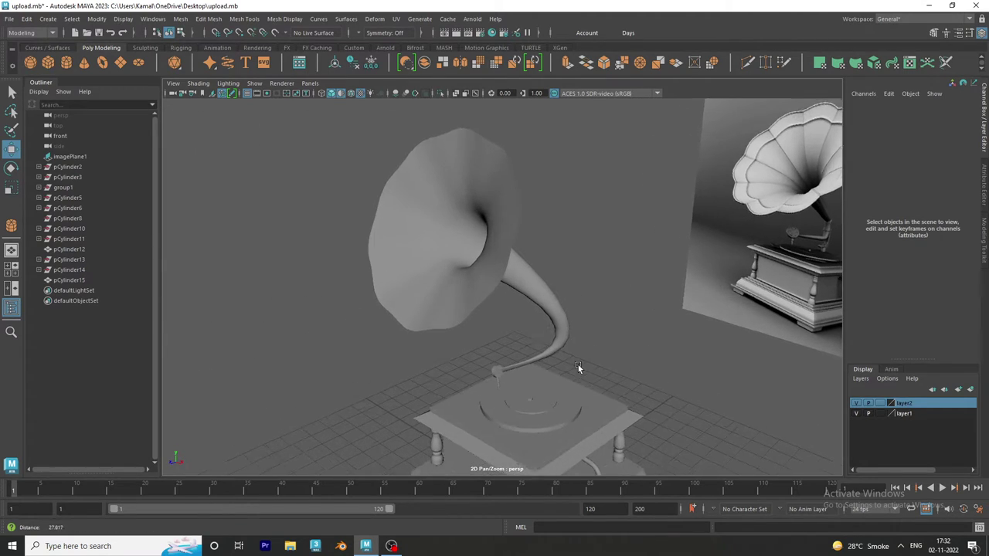
pyautogui.moveTo(578, 368)
pyautogui.keyDown('alt'); pyautogui.mouseDown()
pyautogui.moveTo(482, 342)
pyautogui.moveTo(554, 337)
pyautogui.mouseUp(); pyautogui.keyUp('alt')
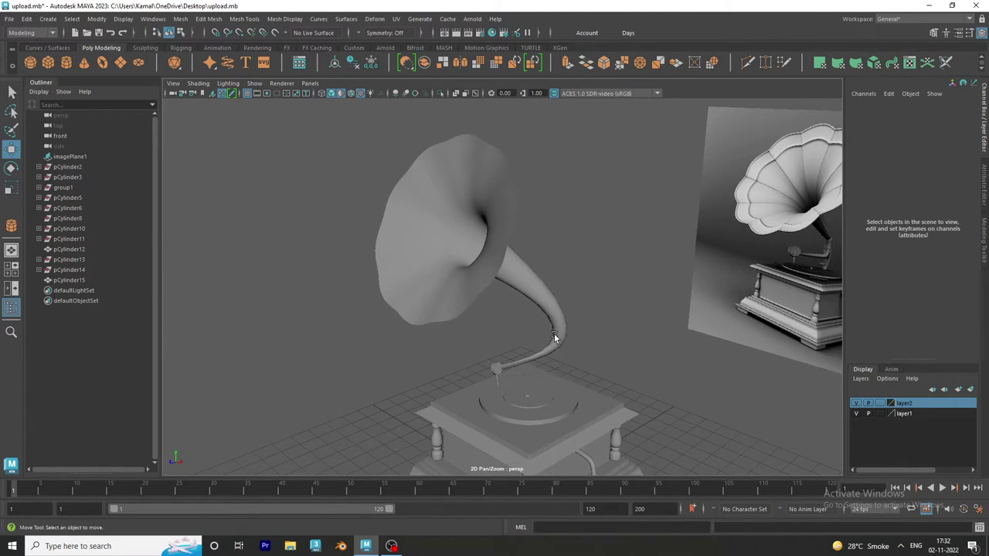
pyautogui.click(554, 337)
pyautogui.press('1')
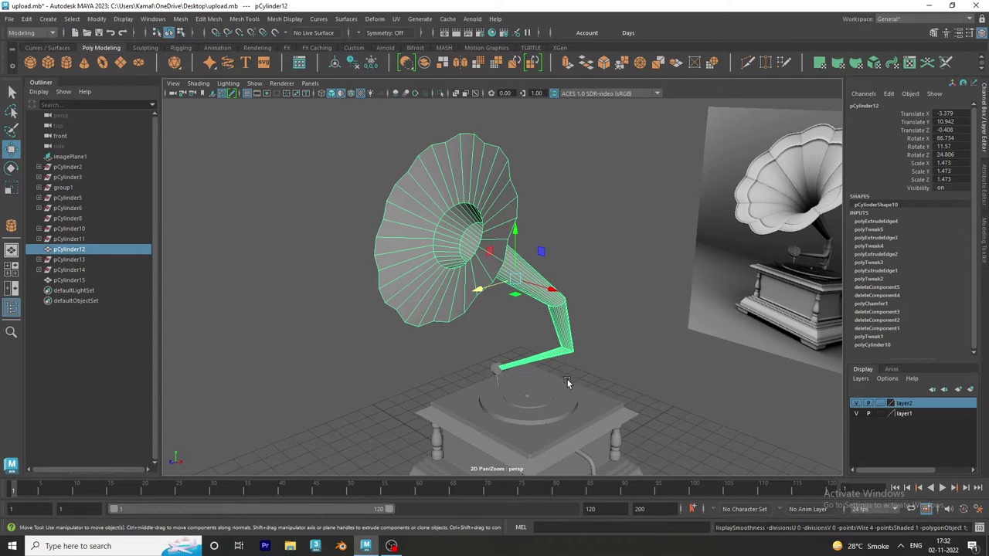
pyautogui.click(557, 386)
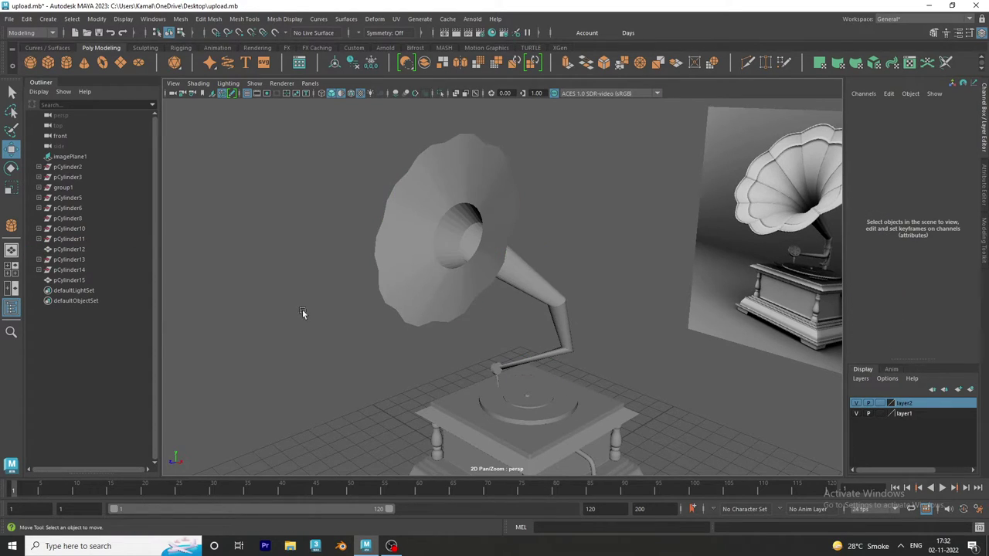
# - Show front and perspective views side by side and zoom and orbit around the gramophone
pyautogui.click(11, 306)
pyautogui.scroll(5, 372, 340)
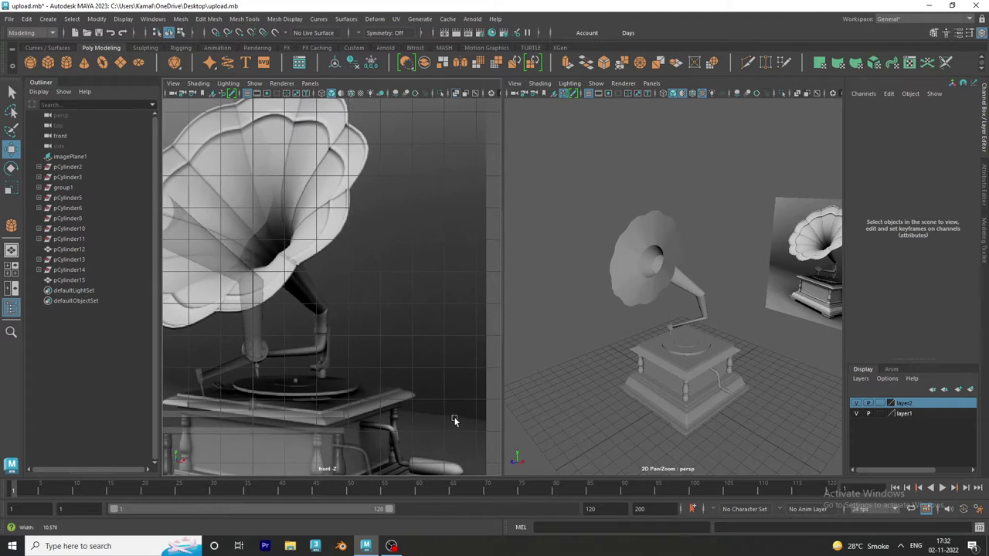
pyautogui.scroll(2, 702, 360)
pyautogui.scroll(2, 702, 360)
pyautogui.scroll(2, 703, 360)
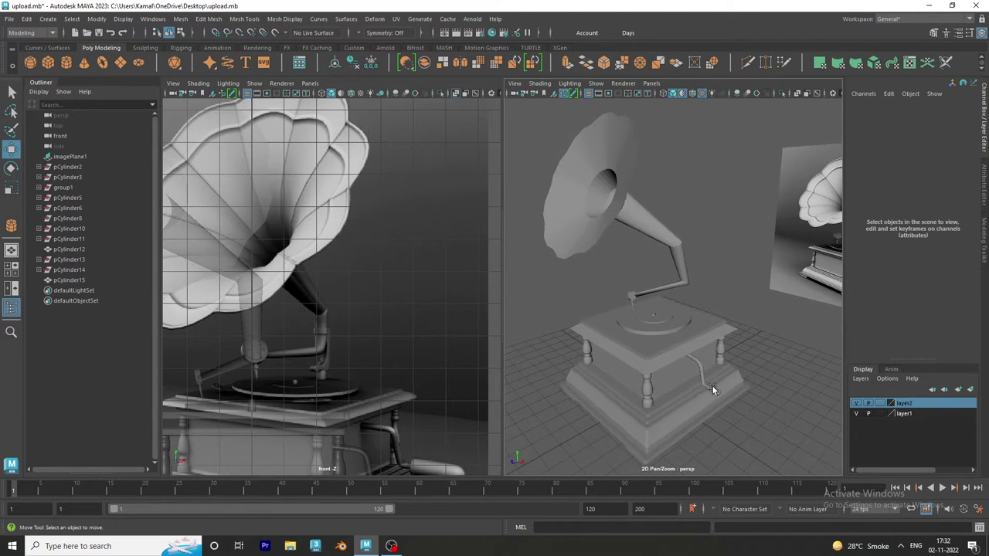
pyautogui.scroll(2, 692, 383)
pyautogui.scroll(1, 680, 386)
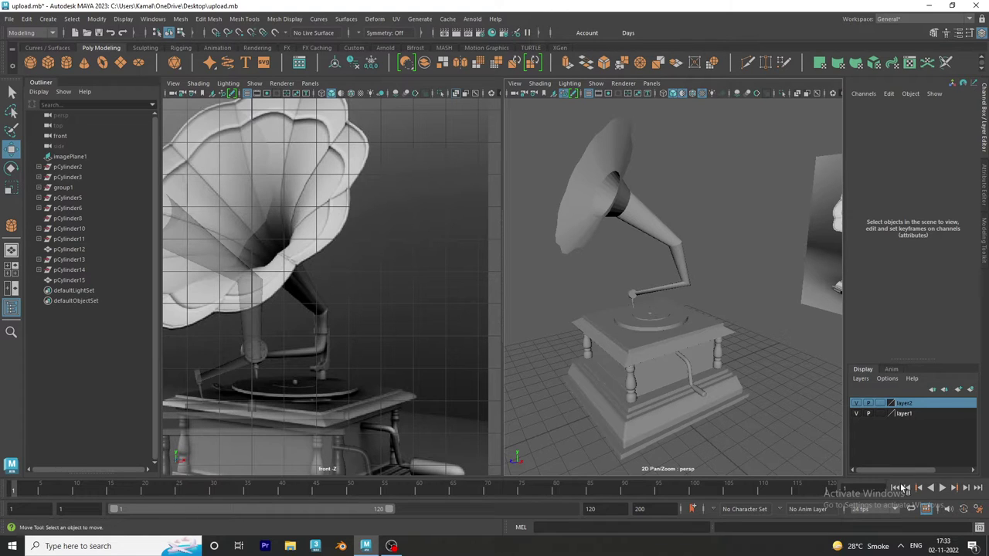
pyautogui.moveTo(641, 317)
pyautogui.keyDown('alt'); pyautogui.mouseDown()
pyautogui.moveTo(680, 341)
pyautogui.moveTo(643, 323)
pyautogui.moveTo(723, 325)
pyautogui.mouseUp(); pyautogui.keyUp('alt')
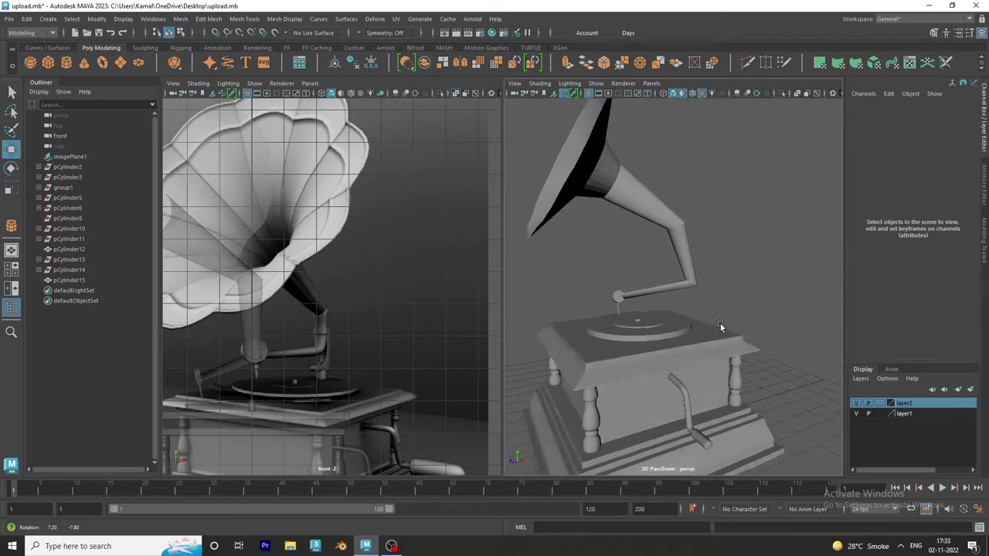
# - Create a new cylinder, pCylinder16, and raise it above the turntable
pyautogui.click(67, 62)
pyautogui.scroll(-5, 623, 340)
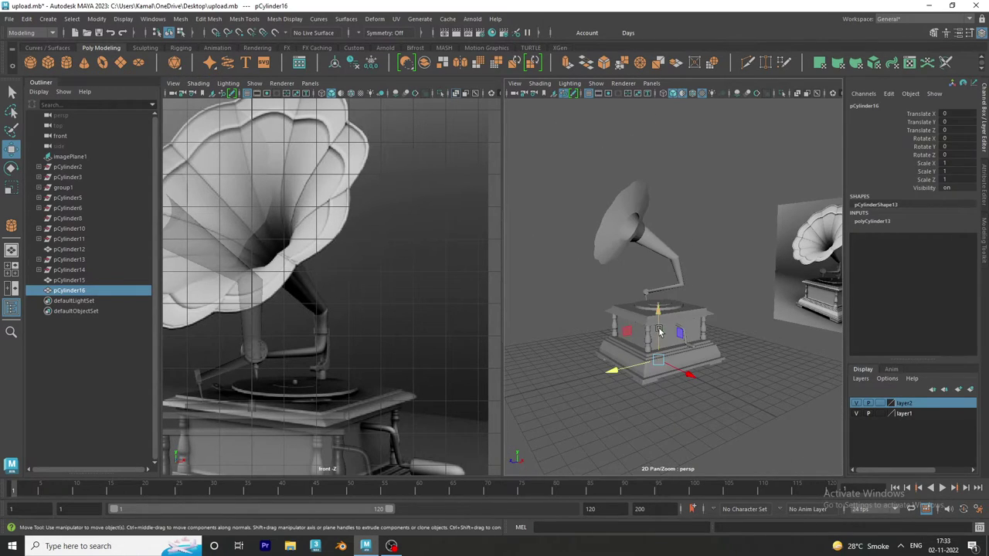
pyautogui.moveTo(659, 331)
pyautogui.mouseDown()
pyautogui.moveTo(658, 253)
pyautogui.moveTo(655, 279)
pyautogui.moveTo(635, 280)
pyautogui.moveTo(659, 330)
pyautogui.moveTo(635, 279)
pyautogui.mouseUp()
pyautogui.press('e')
pyautogui.press('r')
pyautogui.press('w')
pyautogui.keyDown('shift'); pyautogui.click(693, 300); pyautogui.keyUp('shift')
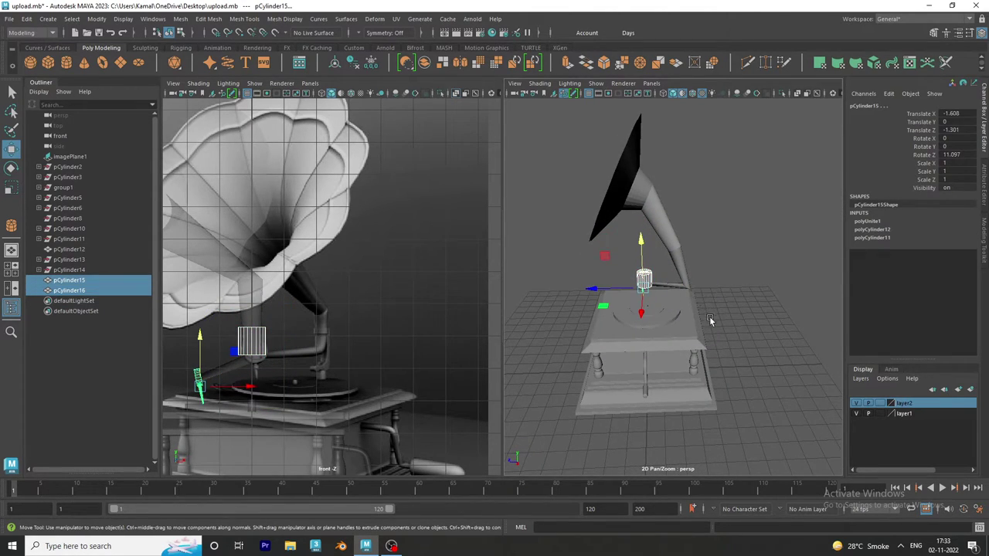
pyautogui.press('space')
# - In the full side view, select only the cylinder and slide it toward the tonearm
pyautogui.click(12, 269)
pyautogui.press('space')
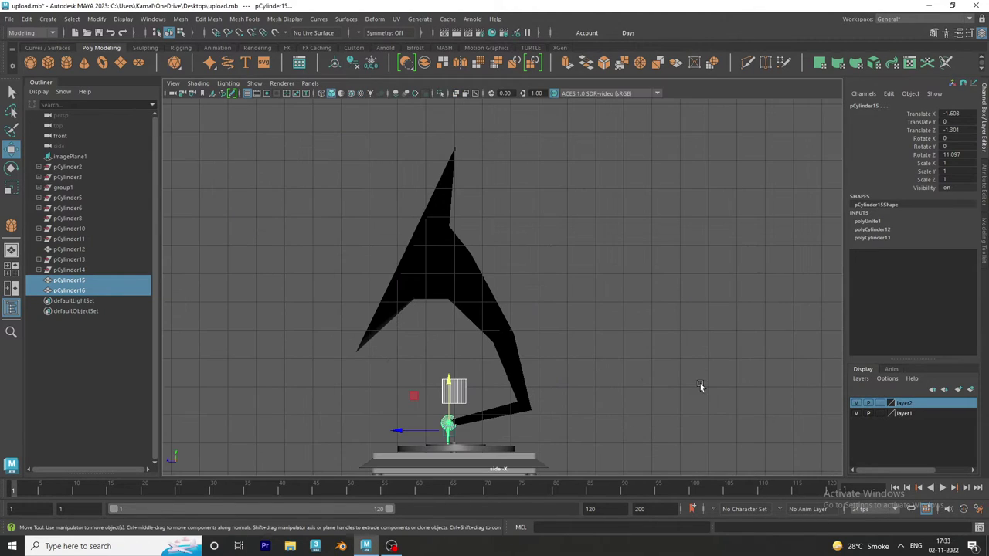
pyautogui.keyDown('alt'); pyautogui.moveTo(499, 418); pyautogui.dragTo(466, 280, button='middle'); pyautogui.keyUp('alt')
pyautogui.click(466, 281)
pyautogui.click(429, 266)
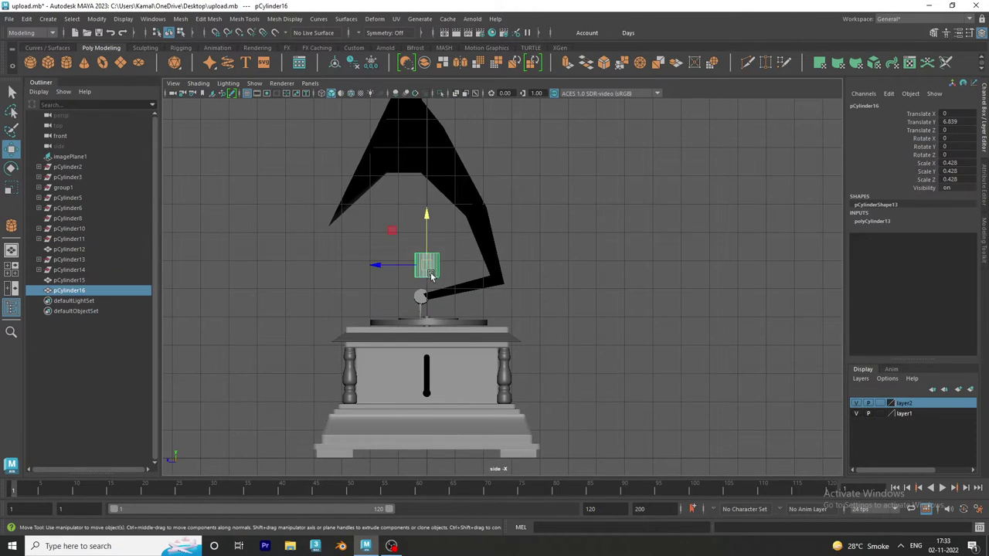
pyautogui.click(399, 267)
pyautogui.moveTo(400, 267); pyautogui.dragTo(468, 267)
# - Lower the cylinder down onto the turntable base
pyautogui.scroll(3, 646, 435)
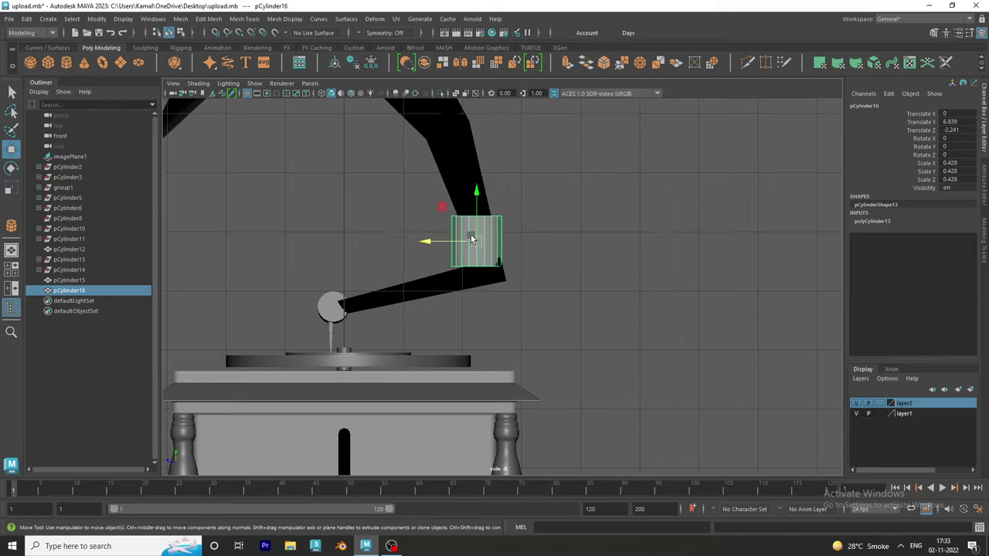
pyautogui.moveTo(473, 222); pyautogui.dragTo(464, 352)
pyautogui.press('r')
pyautogui.press('w')
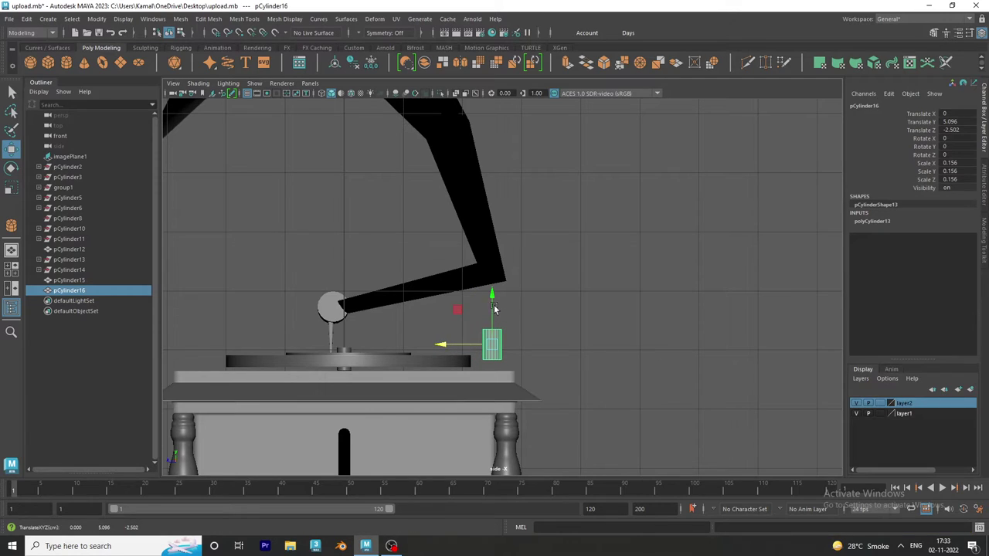
pyautogui.moveTo(493, 302); pyautogui.dragTo(493, 316)
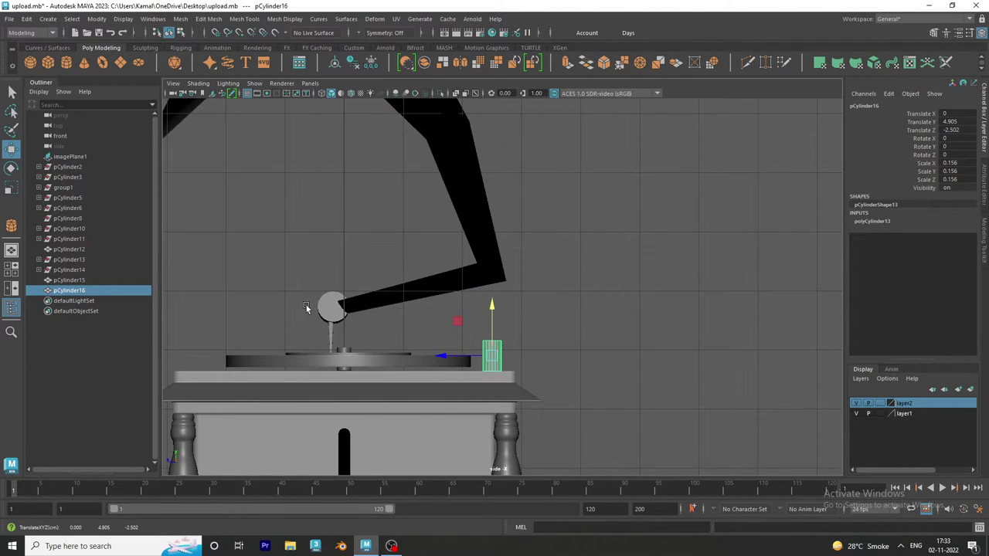
# - In the four-view layout, position the cylinder beside the tonearm base
pyautogui.click(8, 284)
pyautogui.keyDown('alt'); pyautogui.moveTo(645, 236); pyautogui.dragTo(703, 231); pyautogui.keyUp('alt')
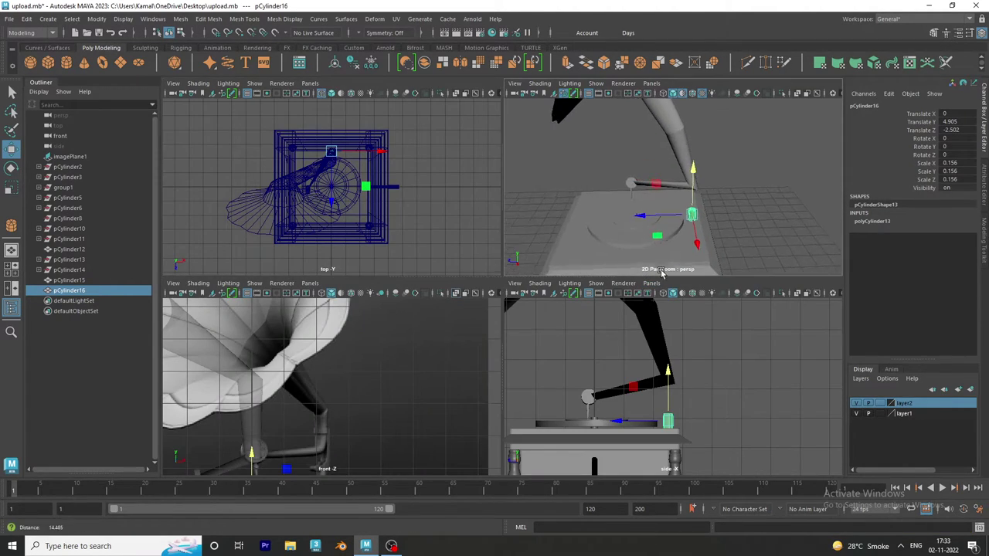
pyautogui.scroll(2, 703, 228)
pyautogui.scroll(2, 703, 209)
pyautogui.scroll(2, 705, 189)
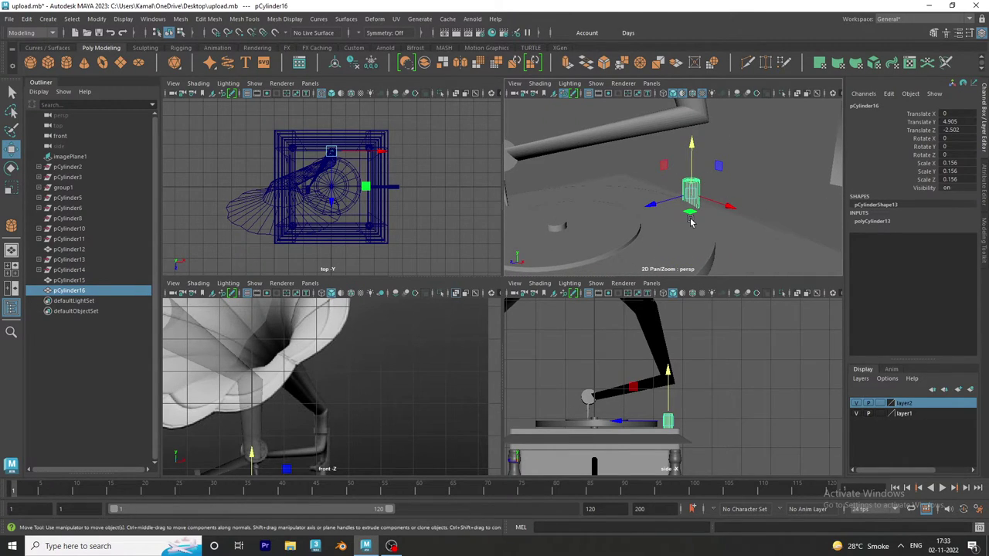
pyautogui.moveTo(694, 180); pyautogui.dragTo(642, 169)
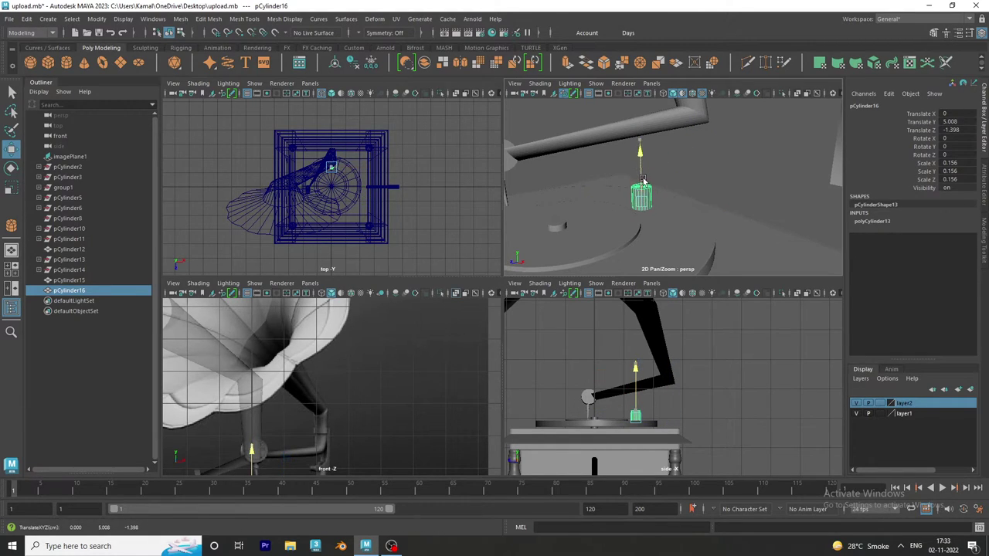
# - Deselect and frame the perspective view close on the tonearm and turntable
pyautogui.click(732, 178)
pyautogui.keyDown('alt'); pyautogui.moveTo(724, 179); pyautogui.dragTo(603, 197); pyautogui.keyUp('alt')
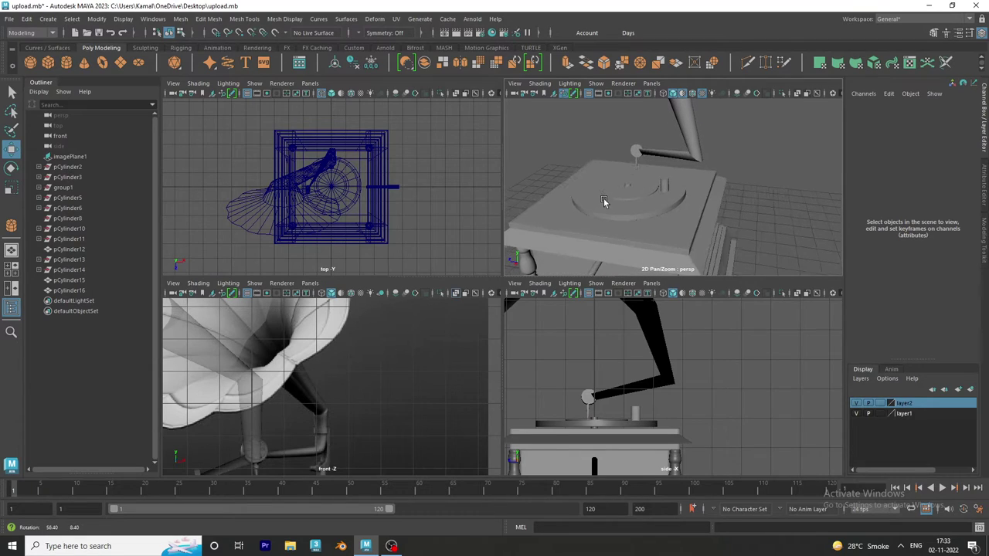
pyautogui.keyDown('alt'); pyautogui.moveTo(697, 185); pyautogui.dragTo(704, 162, button='right'); pyautogui.keyUp('alt')
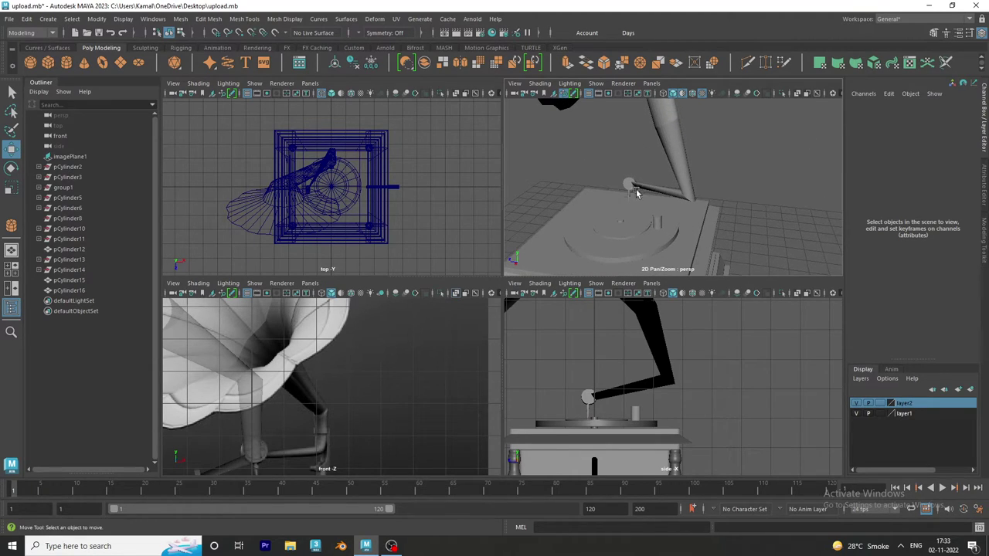
pyautogui.keyDown('alt'); pyautogui.moveTo(704, 161); pyautogui.dragTo(697, 139, button='middle'); pyautogui.keyUp('alt')
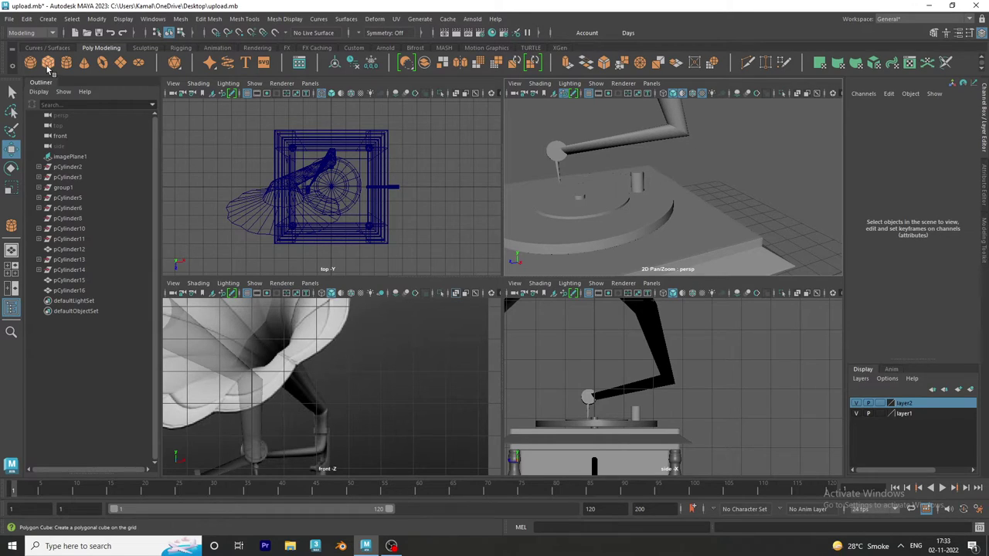
# - Drag out a new cube, pCube7, lift it beside the turntable and select the tonearm
pyautogui.keyDown('shift'); pyautogui.moveTo(545, 170); pyautogui.dragTo(608, 183, button='right'); pyautogui.keyUp('shift')
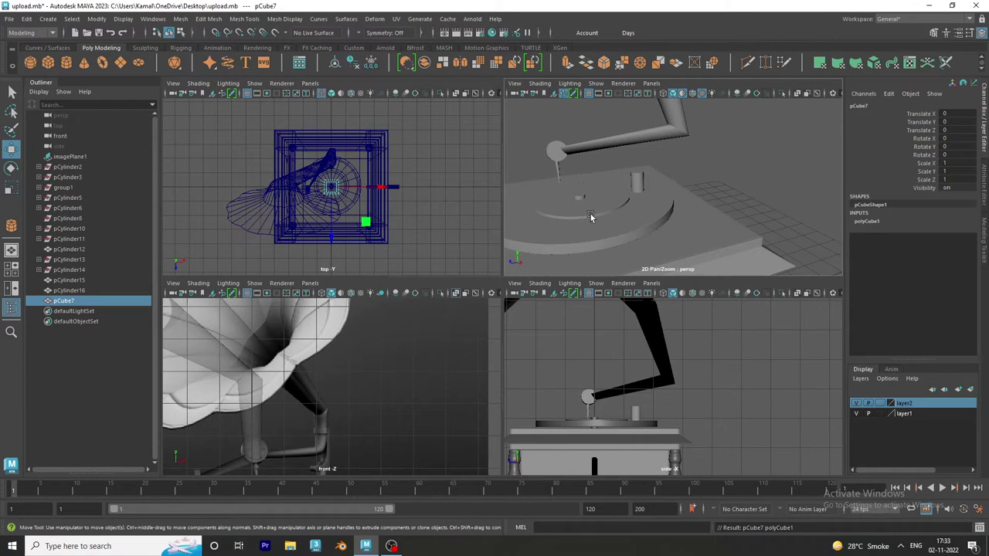
pyautogui.scroll(-5, 652, 208)
pyautogui.moveTo(652, 199)
pyautogui.mouseDown()
pyautogui.moveTo(648, 167)
pyautogui.moveTo(637, 206)
pyautogui.moveTo(642, 182)
pyautogui.moveTo(654, 191)
pyautogui.moveTo(656, 183)
pyautogui.moveTo(626, 164)
pyautogui.mouseUp()
pyautogui.click(656, 182)
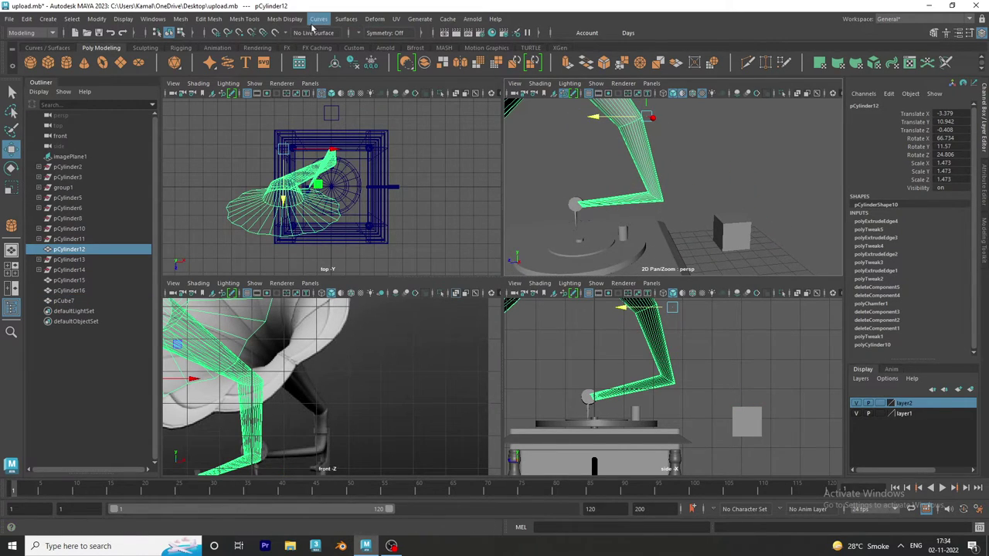
# - Insert two edge loops around the tonearm's upright in the enlarged side view
pyautogui.click(284, 18)
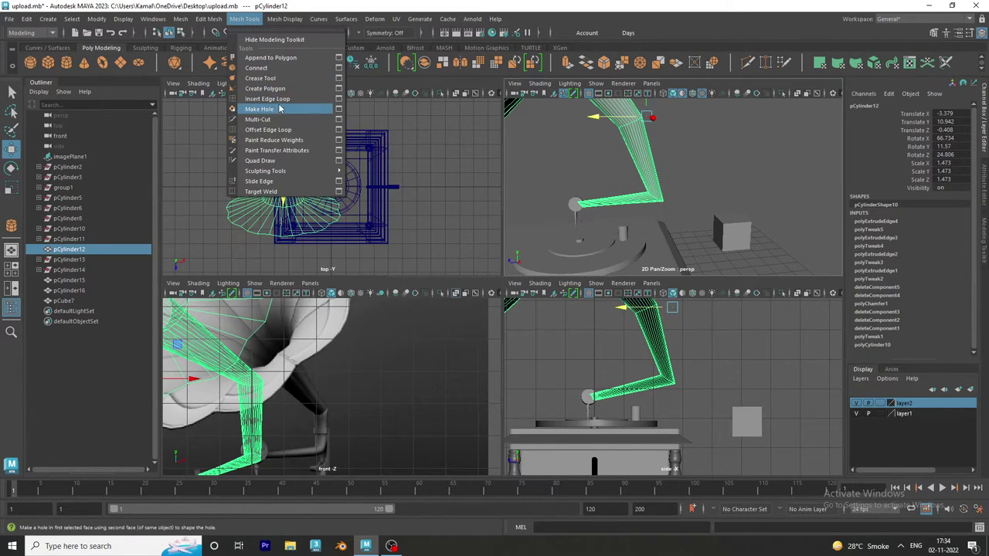
pyautogui.click(285, 106)
pyautogui.press('space')
pyautogui.keyDown('alt'); pyautogui.moveTo(432, 212); pyautogui.dragTo(463, 270, button='middle'); pyautogui.keyUp('alt')
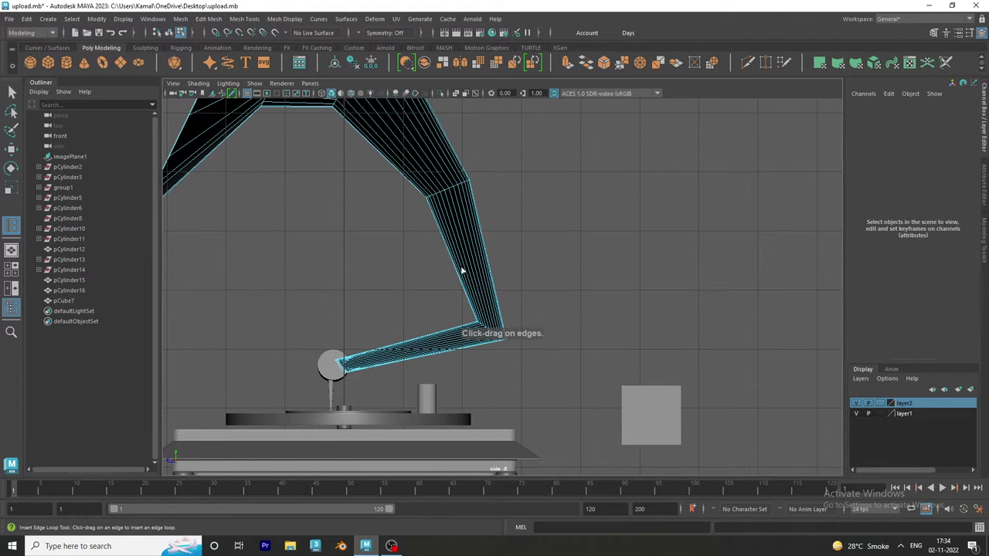
pyautogui.click(482, 240)
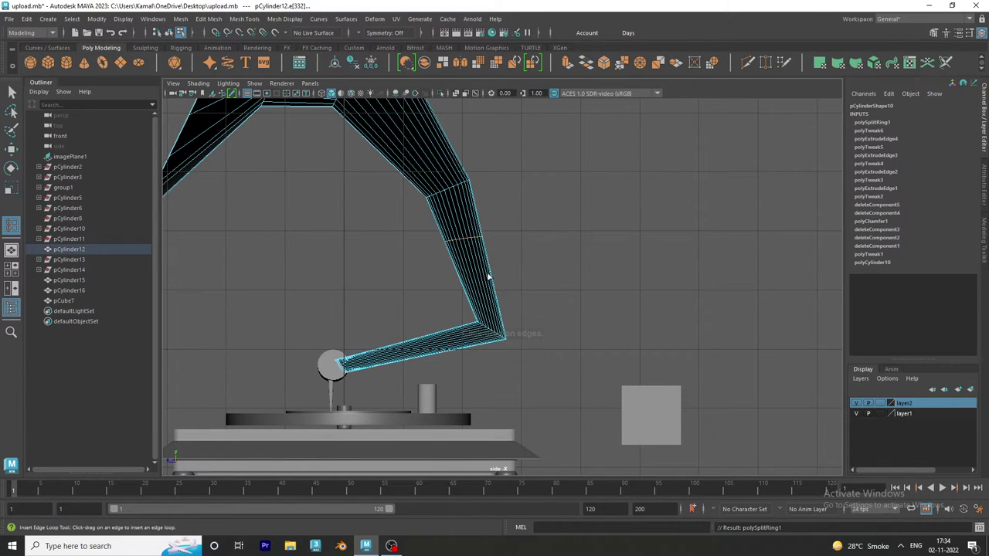
pyautogui.click(490, 285)
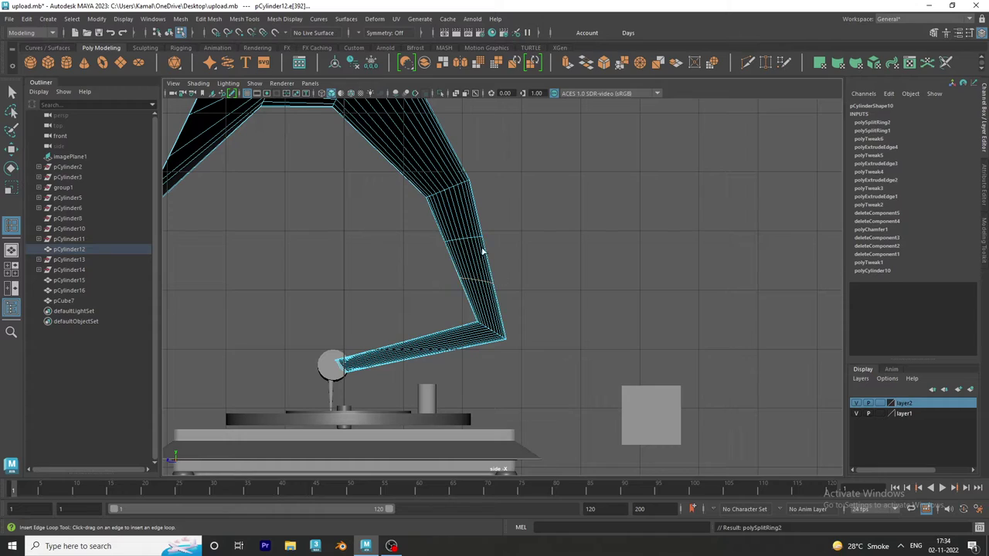
# - Select the new loops' vertices and scale them
pyautogui.press('q')
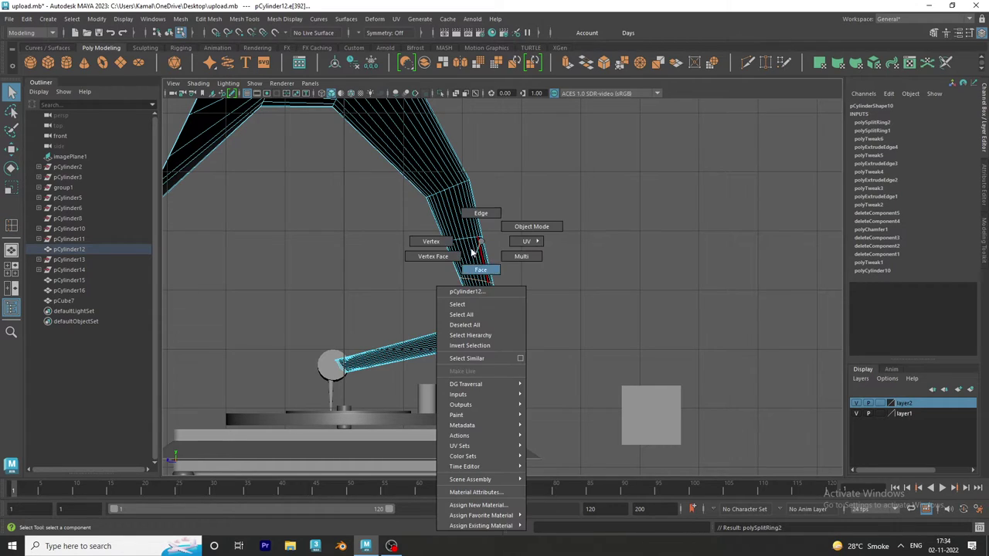
pyautogui.moveTo(485, 269); pyautogui.dragTo(557, 294, button='right')
pyautogui.moveTo(530, 291); pyautogui.dragTo(431, 265)
pyautogui.press('r')
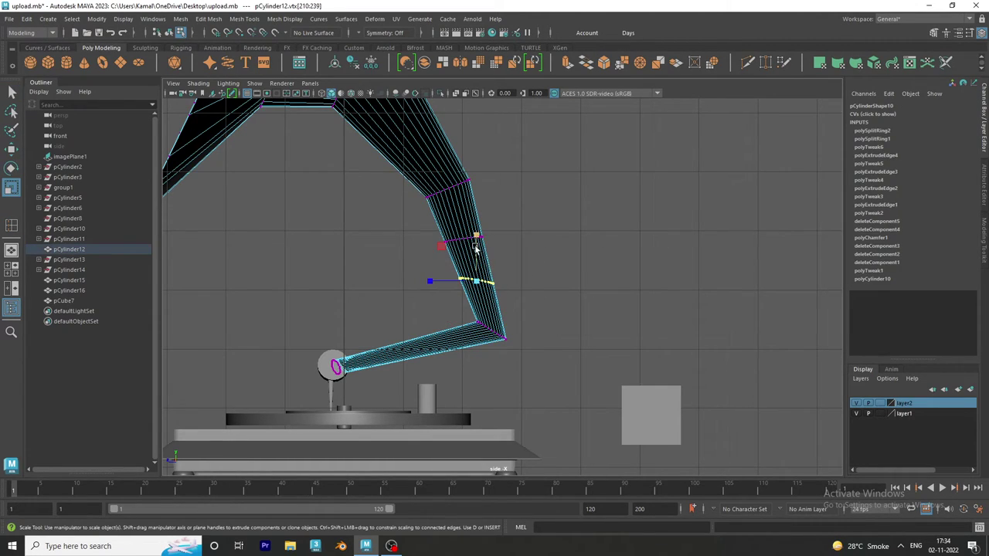
pyautogui.moveTo(482, 283); pyautogui.dragTo(472, 289)
# - Select the ring of faces between the loops and extract it as a separate piece
pyautogui.moveTo(463, 263); pyautogui.dragTo(503, 261, button='right')
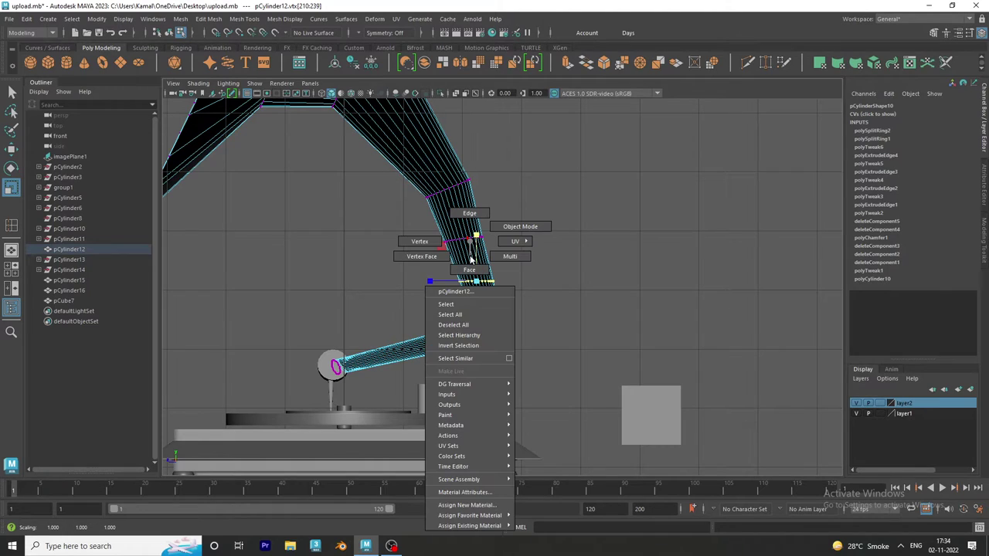
pyautogui.moveTo(503, 261); pyautogui.dragTo(417, 256)
pyautogui.keyDown('shift'); pyautogui.rightClick(466, 261); pyautogui.keyUp('shift')
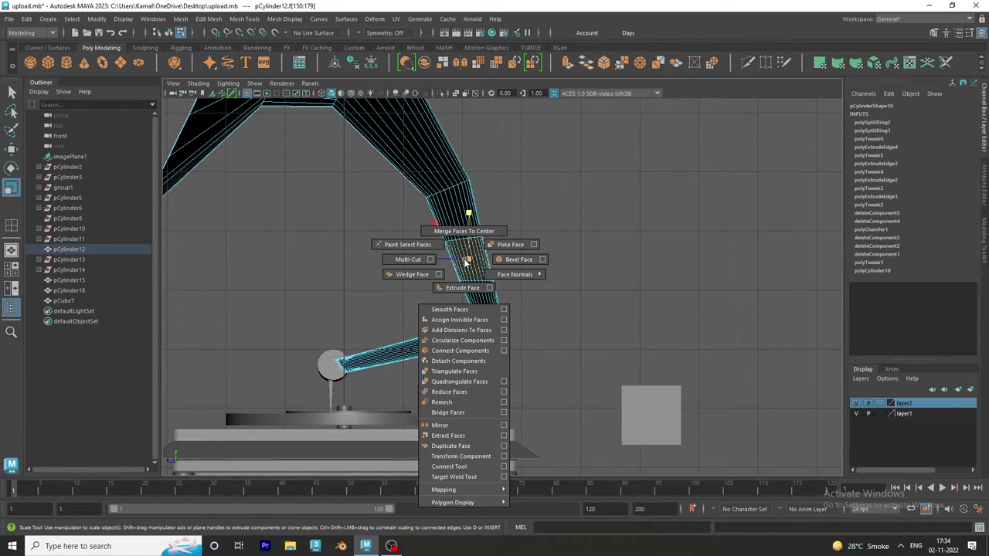
pyautogui.click(462, 446)
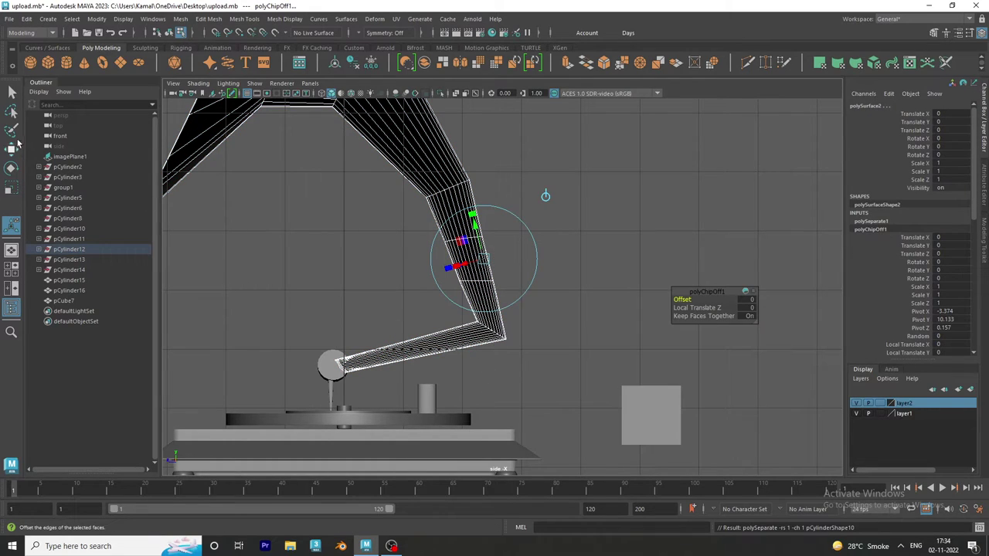
# - Reselect the extracted band of faces and extrude it
pyautogui.click(12, 91)
pyautogui.click(592, 192)
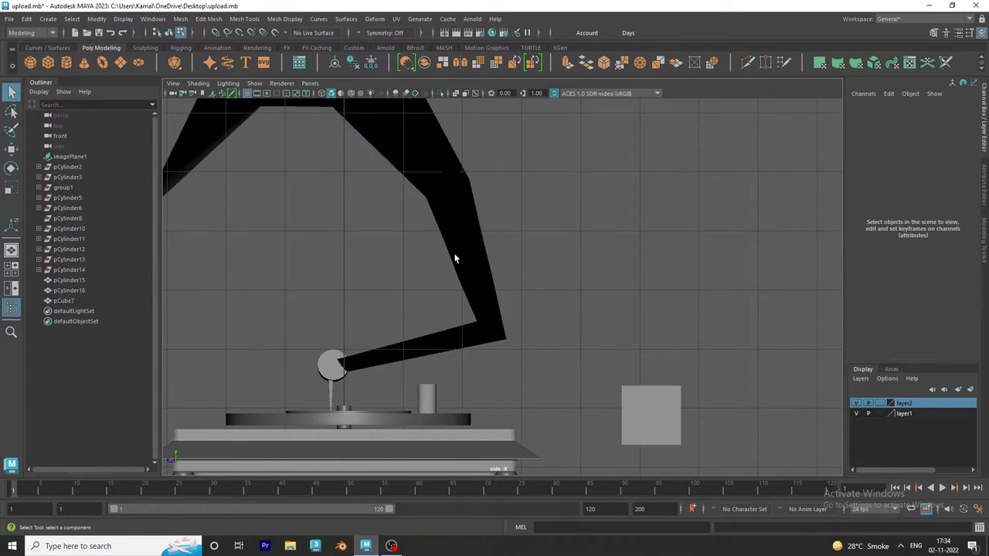
pyautogui.hotkey('ctrl', 'z')
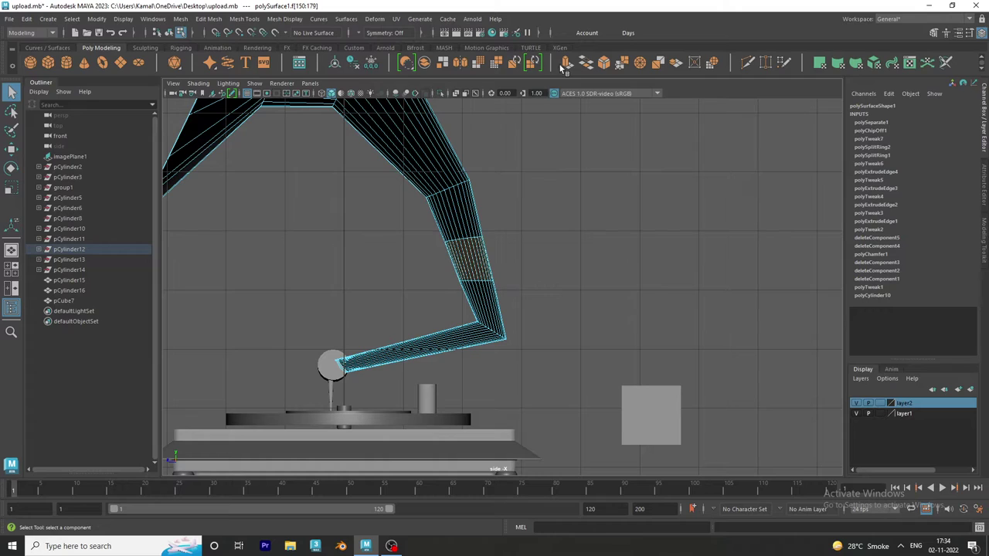
pyautogui.click(565, 65)
# - Zoom in the perspective view and set the extrusion thickness to 1
pyautogui.press('space')
pyautogui.press('space')
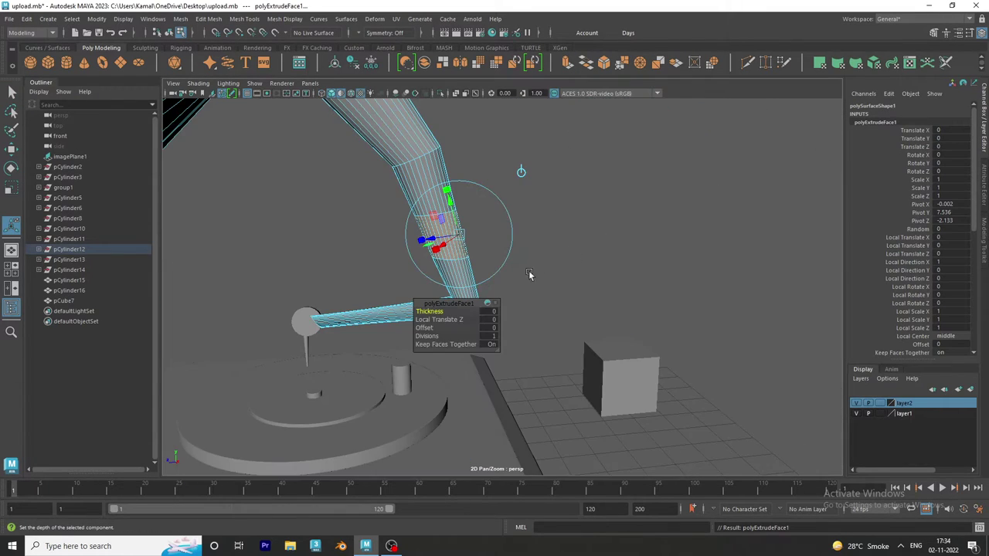
pyautogui.scroll(2, 530, 275)
pyautogui.scroll(2, 541, 289)
pyautogui.scroll(2, 557, 304)
pyautogui.scroll(2, 496, 326)
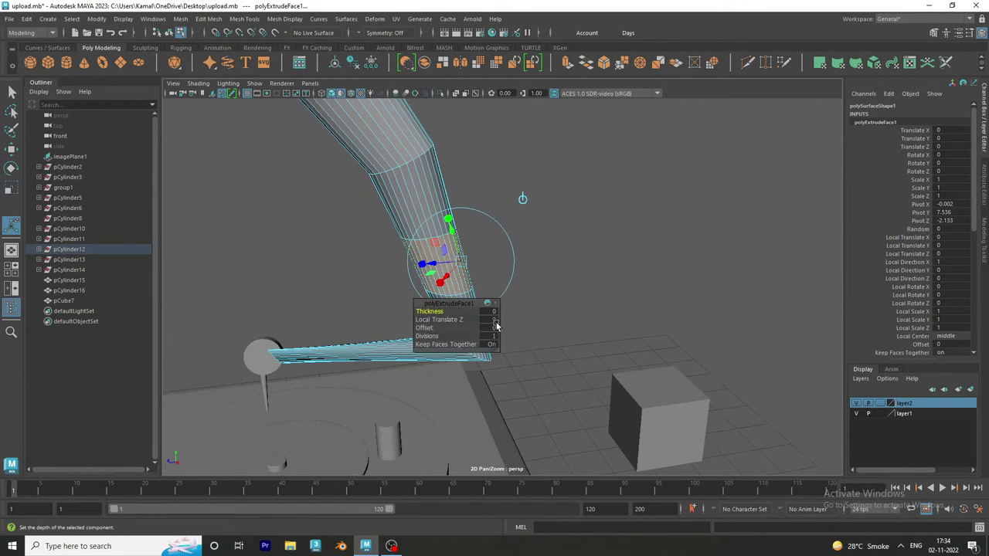
pyautogui.click(494, 312)
pyautogui.write('.02')
pyautogui.press('Return')
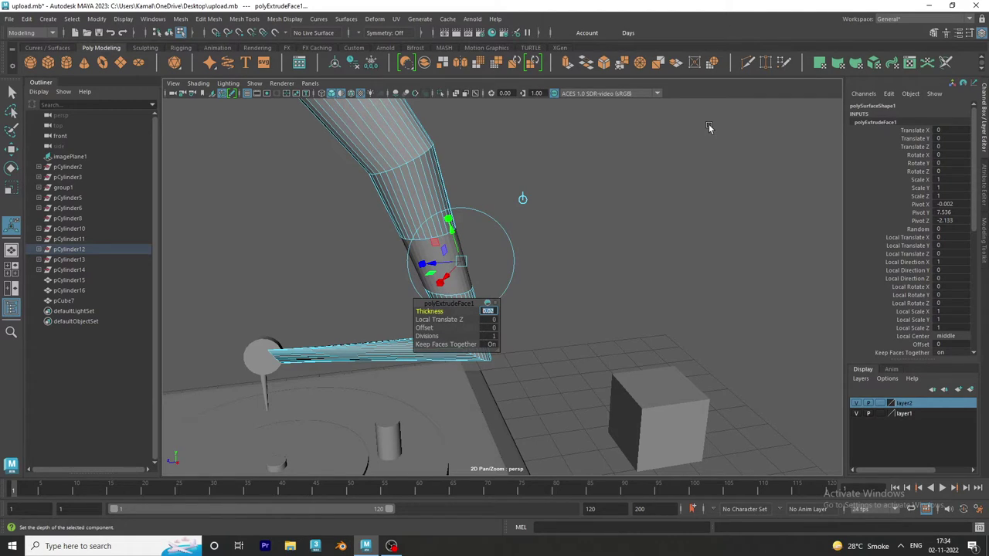
pyautogui.write('1')
pyautogui.press('Return')
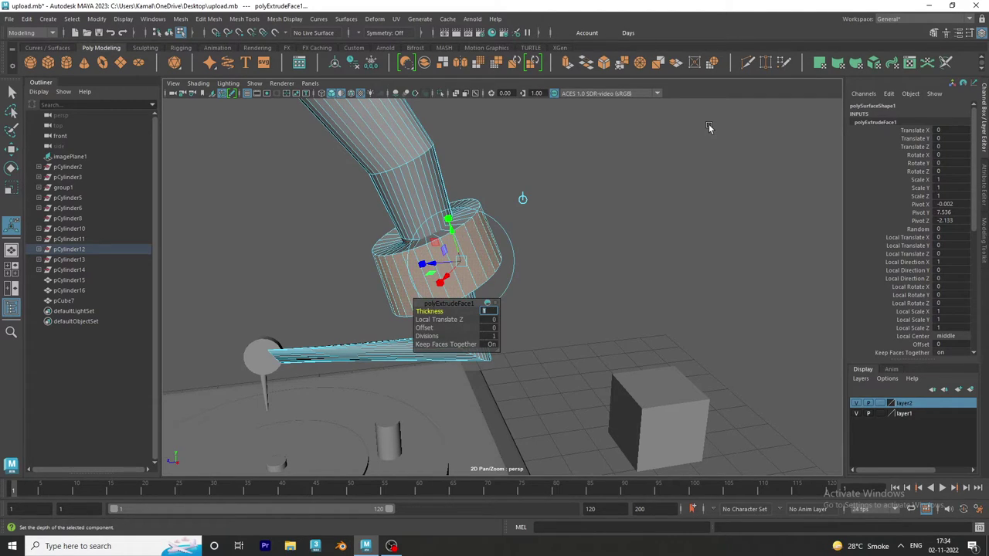
# - Try several extrusion thicknesses, settling on 0.5
pyautogui.write('1')
pyautogui.press('Return')
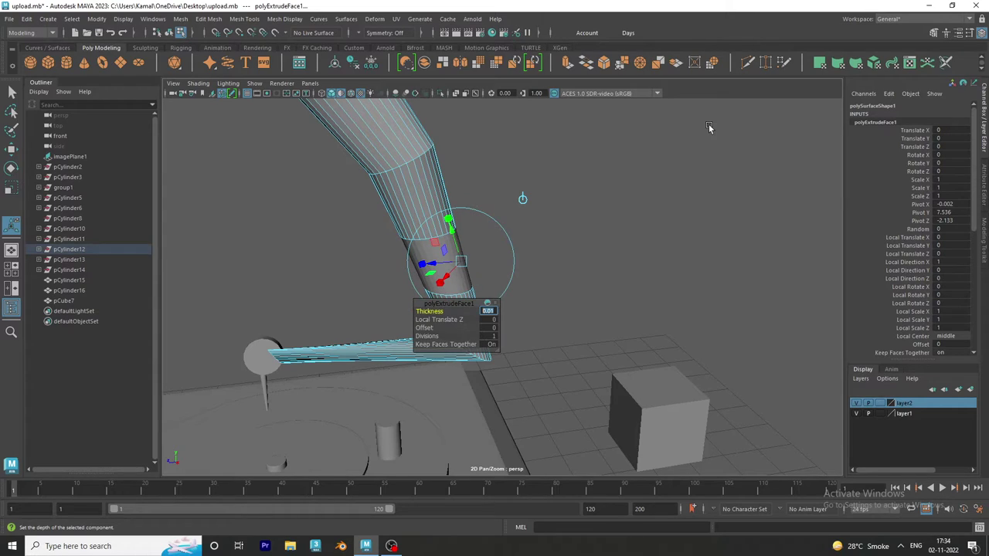
pyautogui.write('1')
pyautogui.press('Return')
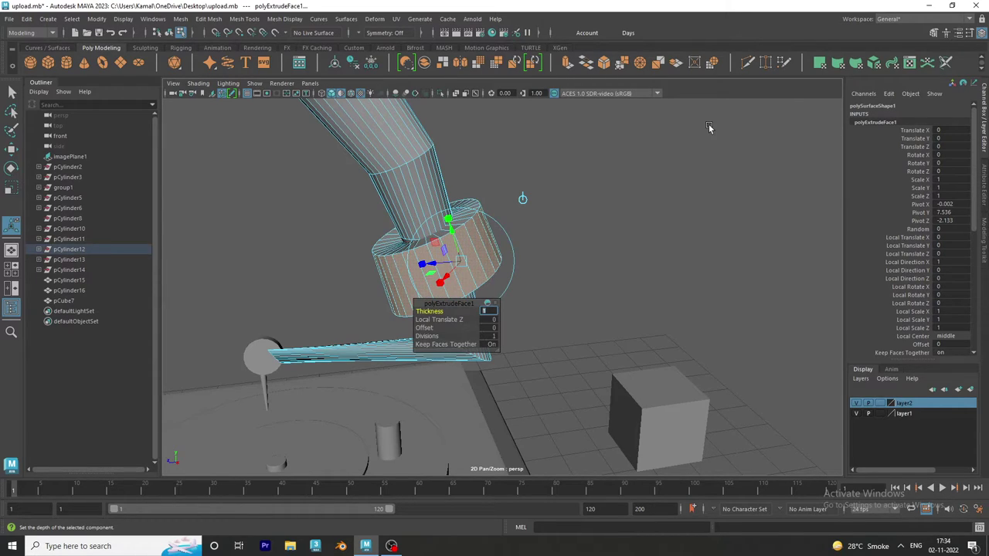
pyautogui.press('Return')
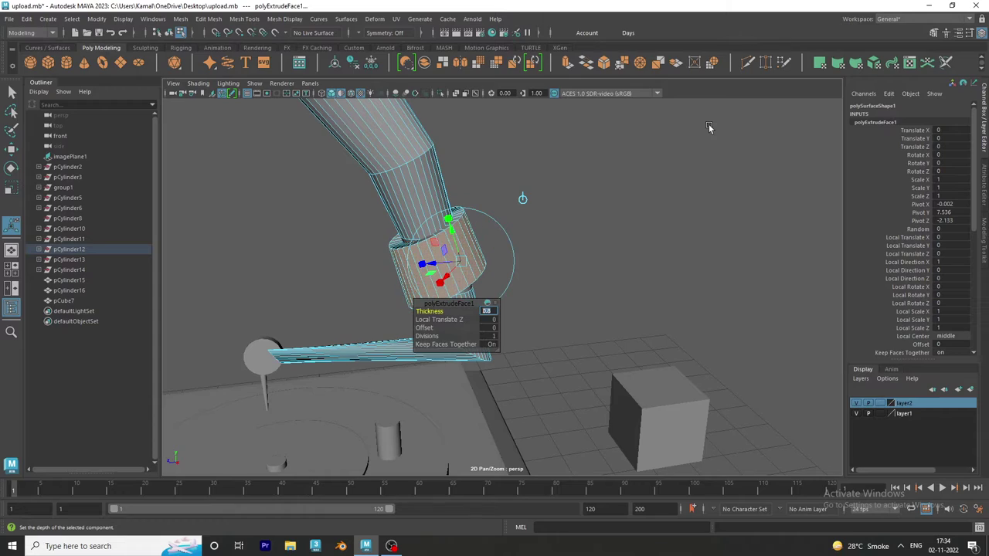
pyautogui.press('Return')
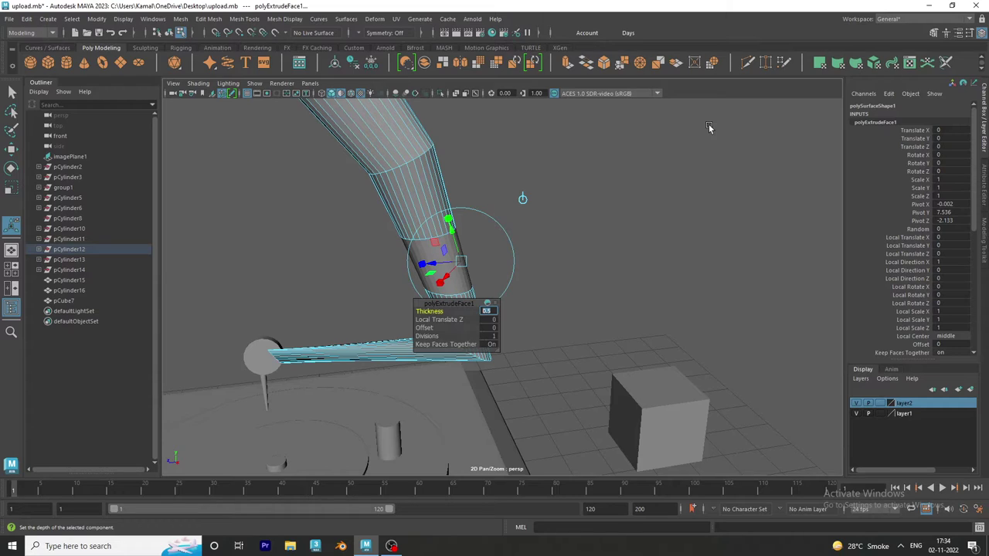
pyautogui.press('Return')
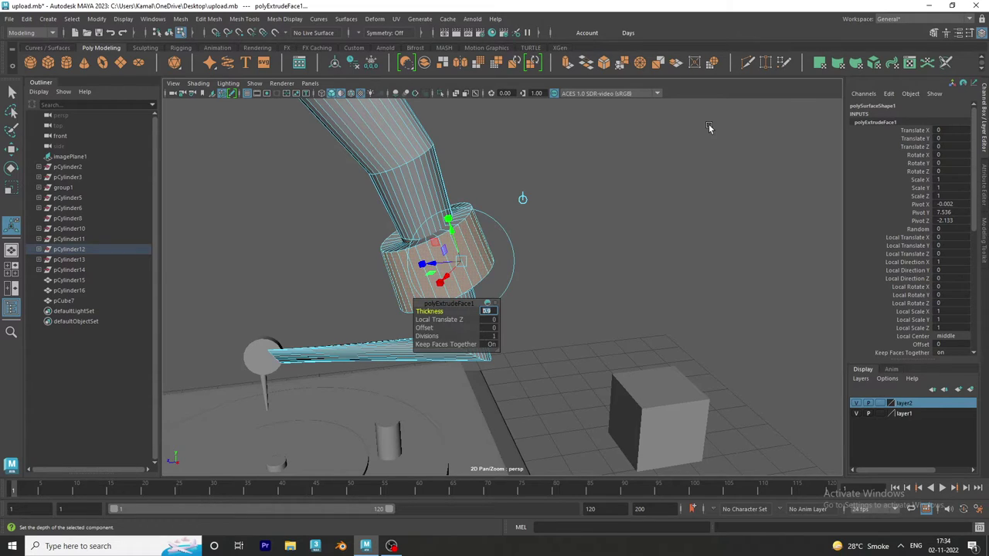
pyautogui.moveTo(456, 311)
pyautogui.mouseDown()
pyautogui.moveTo(434, 312)
pyautogui.moveTo(510, 315)
pyautogui.mouseUp()
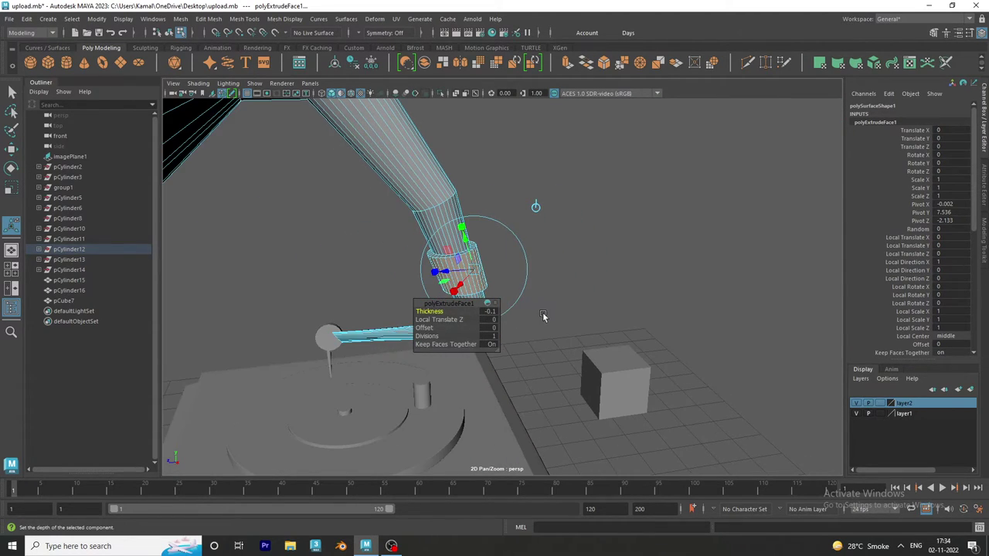
# - Change the extrusion thickness to -0.8 and return the tonearm to Object Mode
pyautogui.click(491, 311)
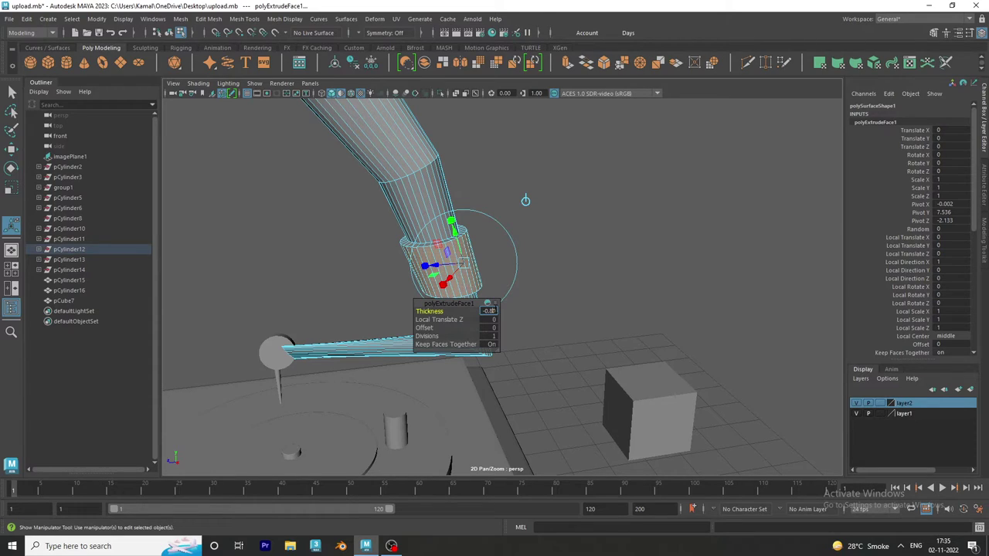
pyautogui.press('Return')
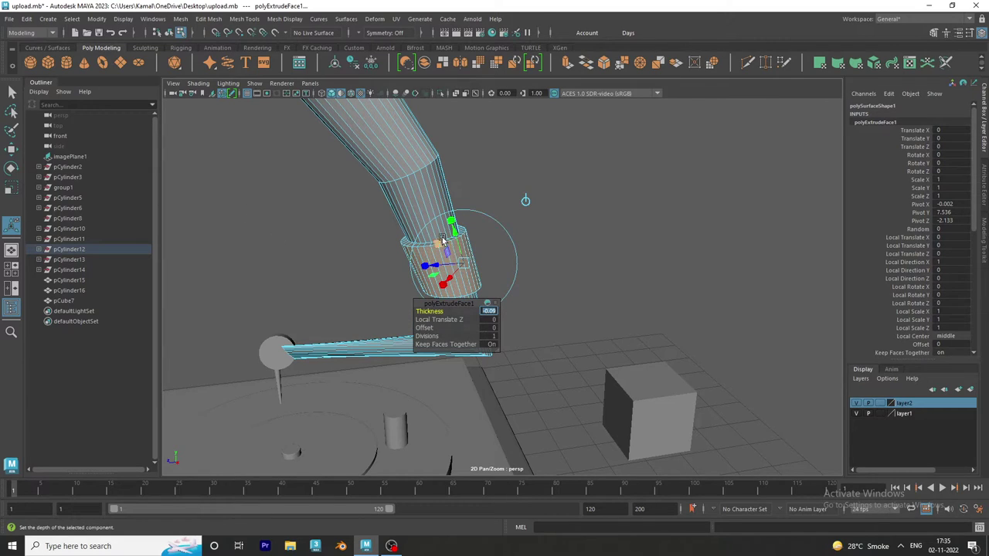
pyautogui.moveTo(438, 232); pyautogui.dragTo(464, 198, button='right')
pyautogui.scroll(-5, 353, 257)
pyautogui.scroll(5, 514, 256)
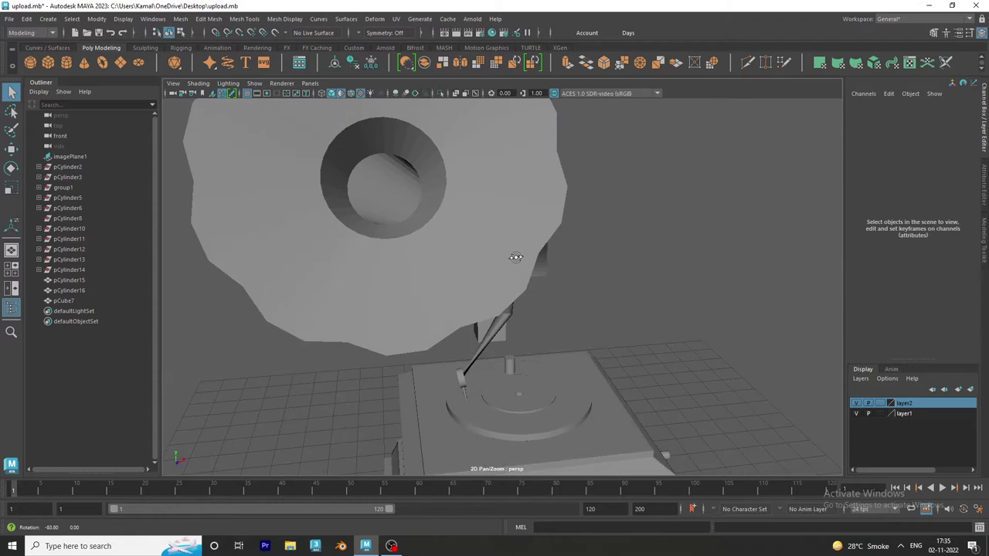
pyautogui.scroll(-5, 412, 255)
pyautogui.scroll(4, 411, 256)
# - Preview the tonearm smoothed, then show the collar pipe as its low-poly mesh
pyautogui.click(458, 277)
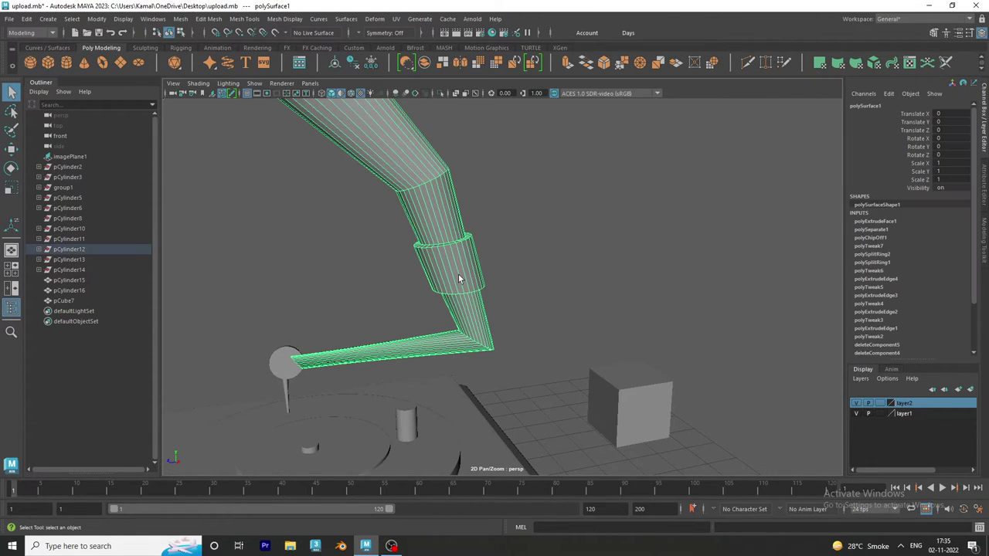
pyautogui.press('3')
pyautogui.click(577, 275)
pyautogui.keyDown('alt'); pyautogui.moveTo(577, 275); pyautogui.dragTo(491, 250); pyautogui.keyUp('alt')
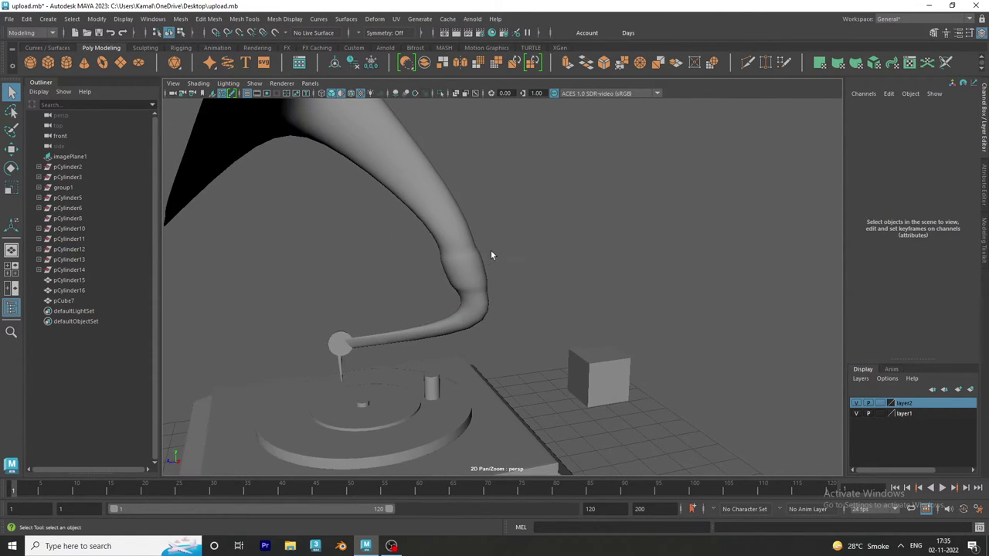
pyautogui.click(428, 271)
pyautogui.press('1')
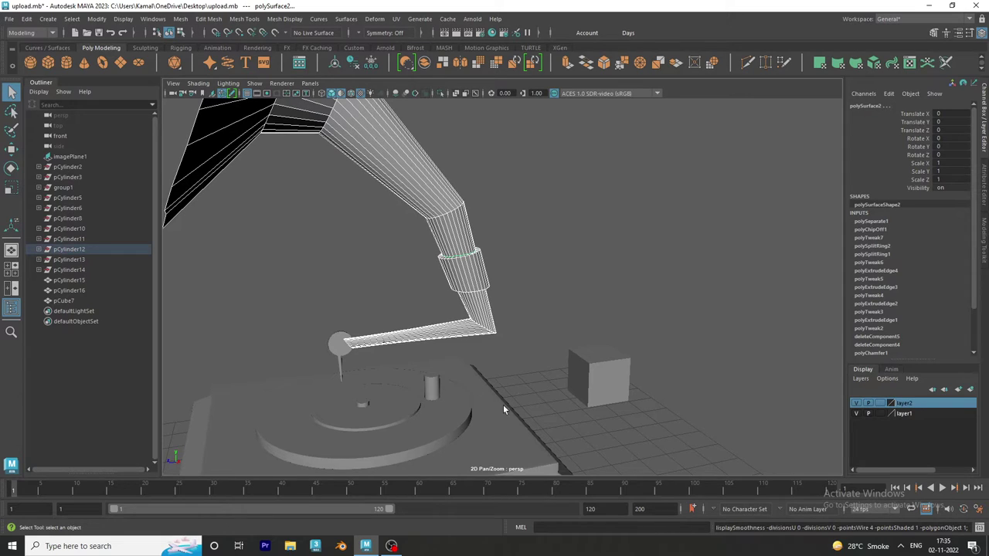
# - Maximize the side view, pan slightly and select the small cube pCube7
pyautogui.press('space')
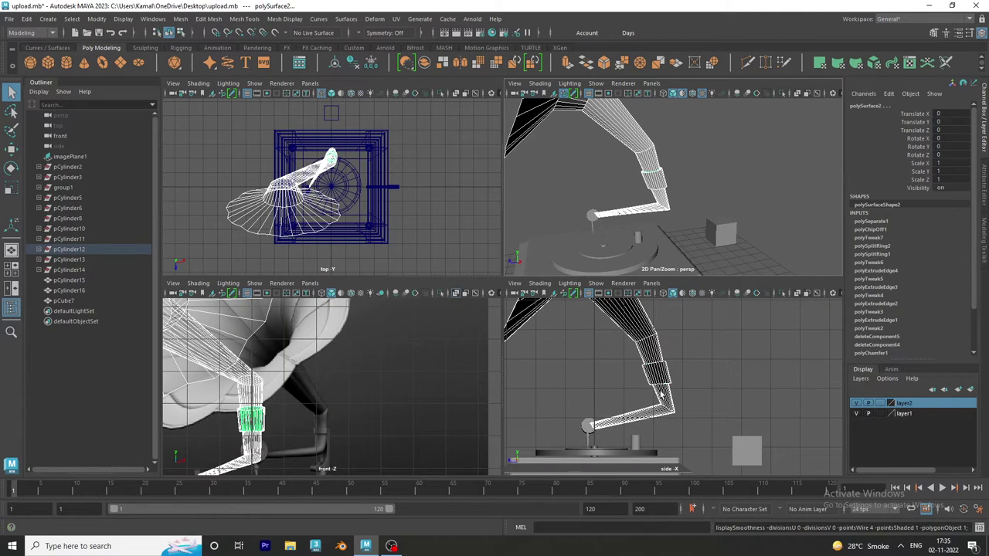
pyautogui.press('space')
pyautogui.keyDown('alt'); pyautogui.moveTo(704, 405); pyautogui.dragTo(666, 387, button='middle'); pyautogui.keyUp('alt')
pyautogui.click(604, 389)
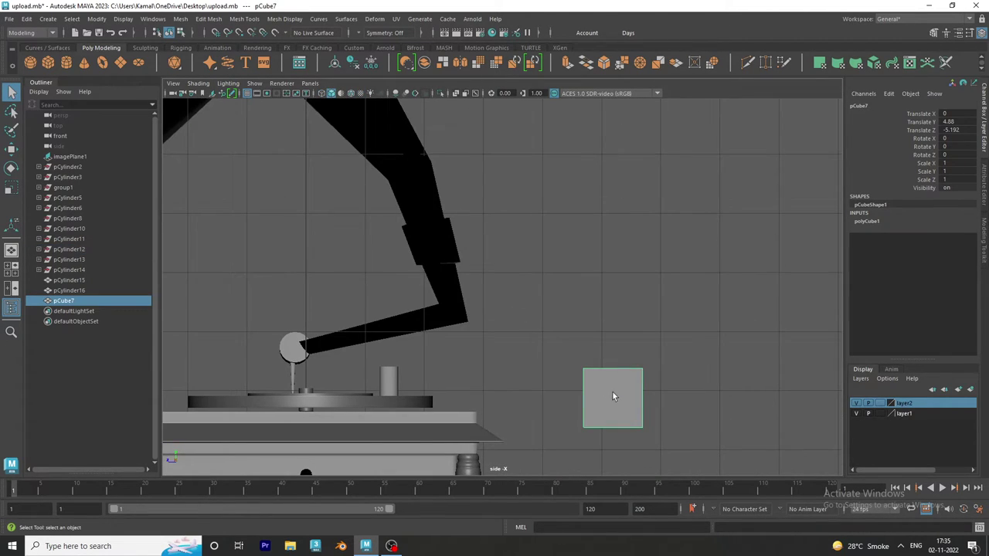
# - Move pCube7 onto the tonearm base and scale it thinner along Z
pyautogui.press('w')
pyautogui.moveTo(612, 397)
pyautogui.mouseDown()
pyautogui.moveTo(435, 387)
pyautogui.moveTo(435, 331)
pyautogui.mouseUp()
pyautogui.press('r')
pyautogui.moveTo(444, 367); pyautogui.dragTo(387, 368)
pyautogui.press('w')
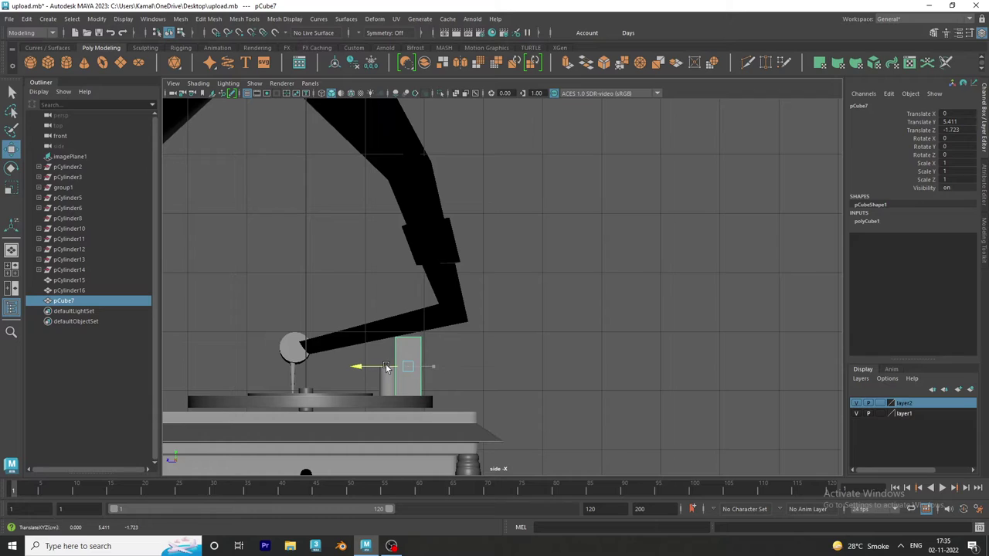
# - Switch to the front/perspective two-pane layout and raise the cube to Translate Y 7.21
pyautogui.click(11, 280)
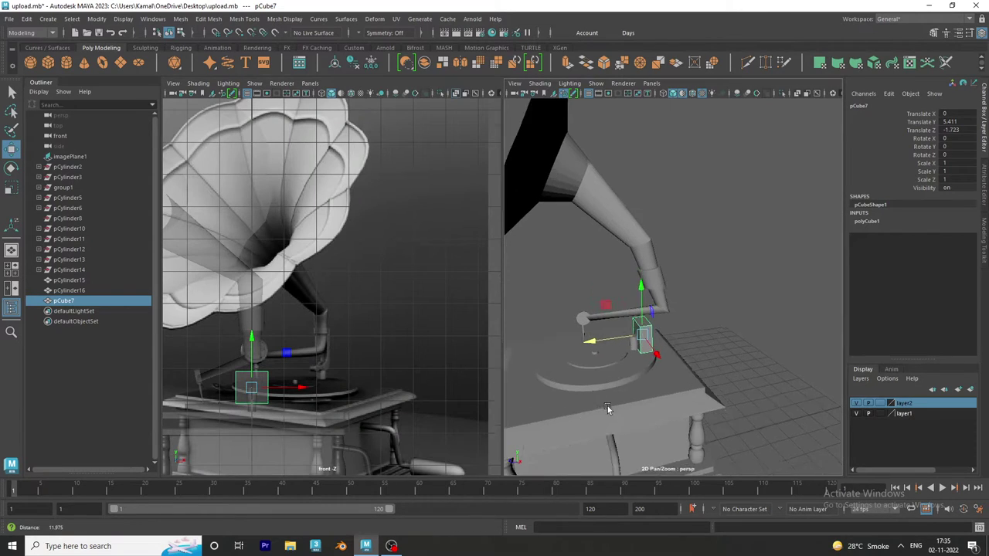
pyautogui.scroll(2, 608, 409)
pyautogui.scroll(1, 601, 399)
pyautogui.scroll(2, 610, 390)
pyautogui.scroll(1, 626, 379)
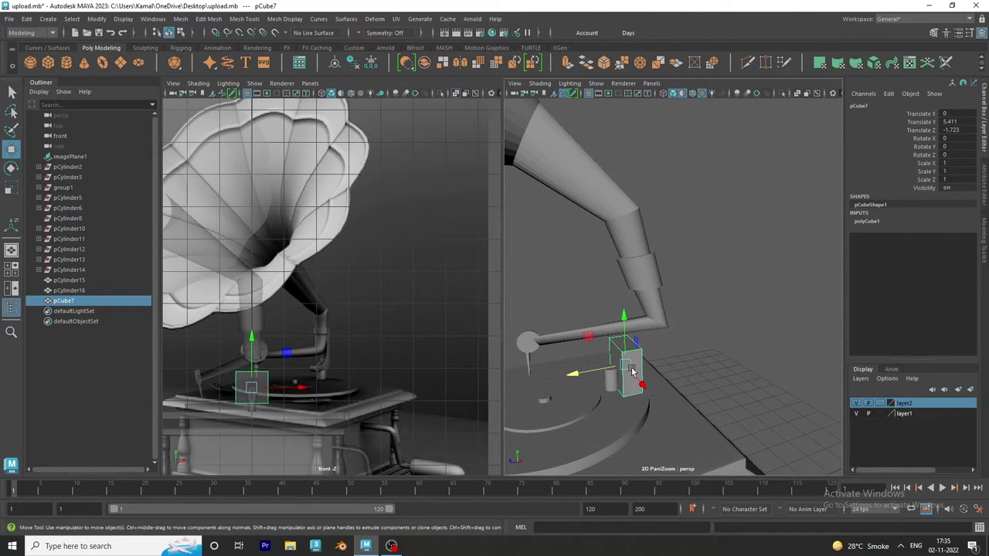
pyautogui.scroll(1, 634, 371)
pyautogui.scroll(1, 637, 367)
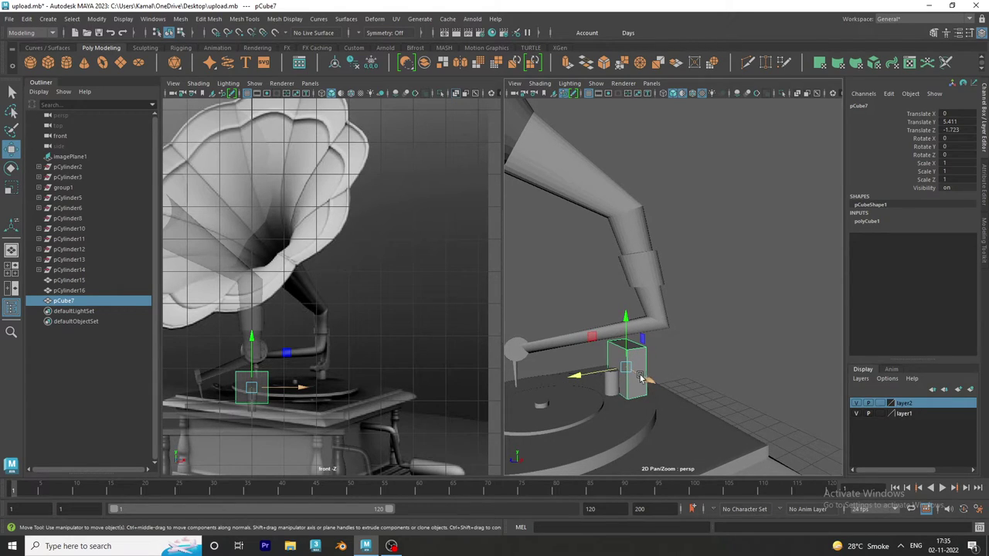
pyautogui.moveTo(626, 354)
pyautogui.mouseDown()
pyautogui.moveTo(595, 298)
pyautogui.moveTo(664, 292)
pyautogui.moveTo(663, 259)
pyautogui.moveTo(668, 286)
pyautogui.moveTo(632, 287)
pyautogui.moveTo(662, 315)
pyautogui.moveTo(650, 282)
pyautogui.moveTo(595, 281)
pyautogui.moveTo(741, 284)
pyautogui.moveTo(638, 228)
pyautogui.moveTo(704, 268)
pyautogui.moveTo(703, 286)
pyautogui.mouseUp()
# - Adjust the cube's X scale and nudge it to Translate Z -2.749 against the tonearm bend
pyautogui.press('e')
pyautogui.press('r')
pyautogui.click(648, 282)
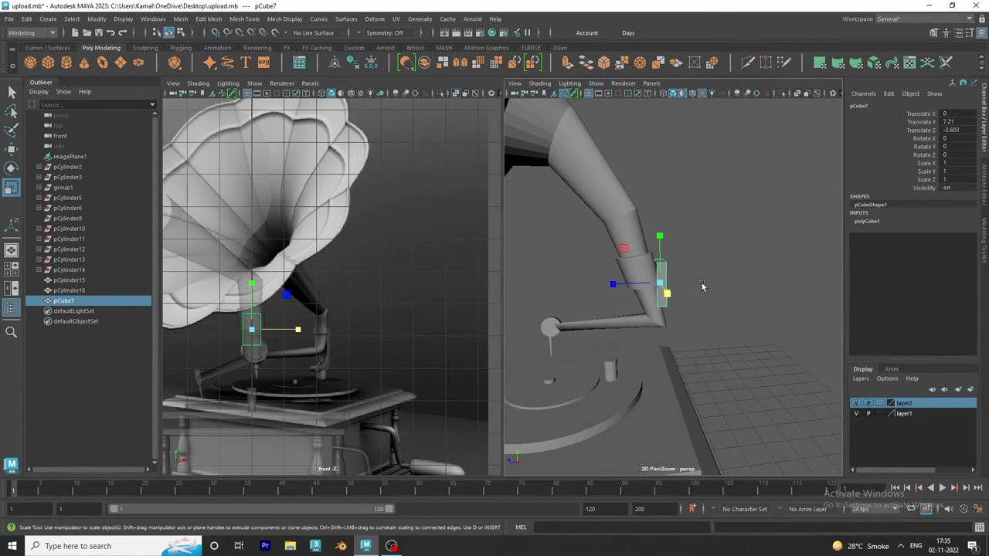
pyautogui.press('w')
pyautogui.moveTo(634, 287); pyautogui.dragTo(638, 293)
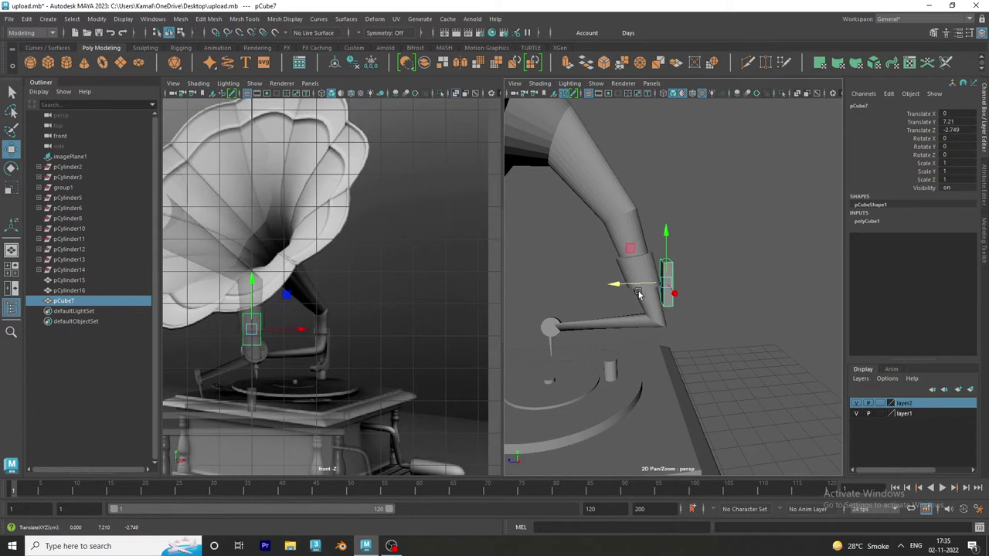
pyautogui.moveTo(654, 247); pyautogui.dragTo(610, 246, button='right')
pyautogui.keyDown('alt'); pyautogui.moveTo(618, 255); pyautogui.dragTo(678, 304); pyautogui.keyUp('alt')
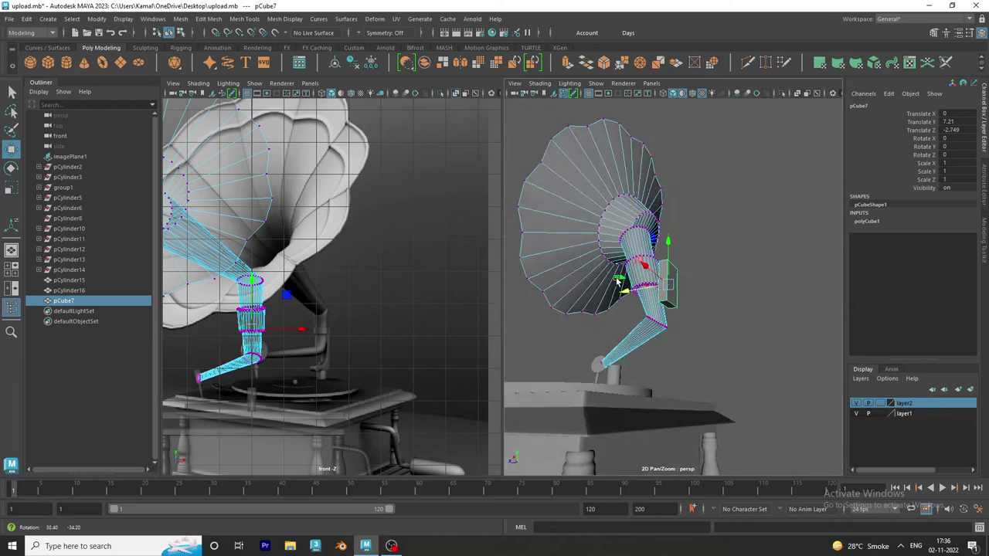
pyautogui.click(678, 304)
pyautogui.moveTo(671, 282); pyautogui.dragTo(687, 318, button='right')
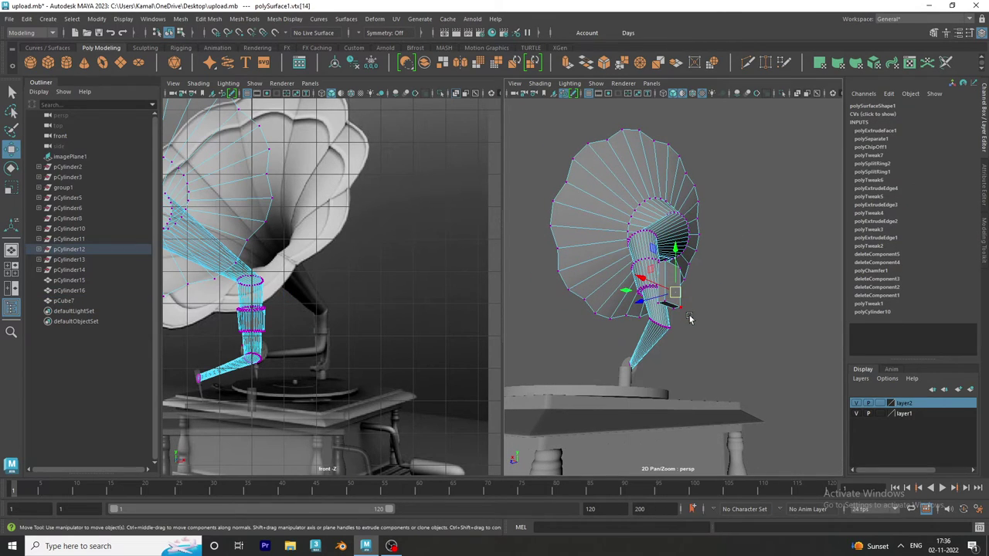
pyautogui.moveTo(673, 305)
pyautogui.mouseDown()
pyautogui.moveTo(614, 309)
pyautogui.moveTo(689, 325)
pyautogui.moveTo(662, 349)
pyautogui.moveTo(717, 260)
pyautogui.moveTo(656, 313)
pyautogui.mouseUp()
pyautogui.hotkey('ctrl', 'z')
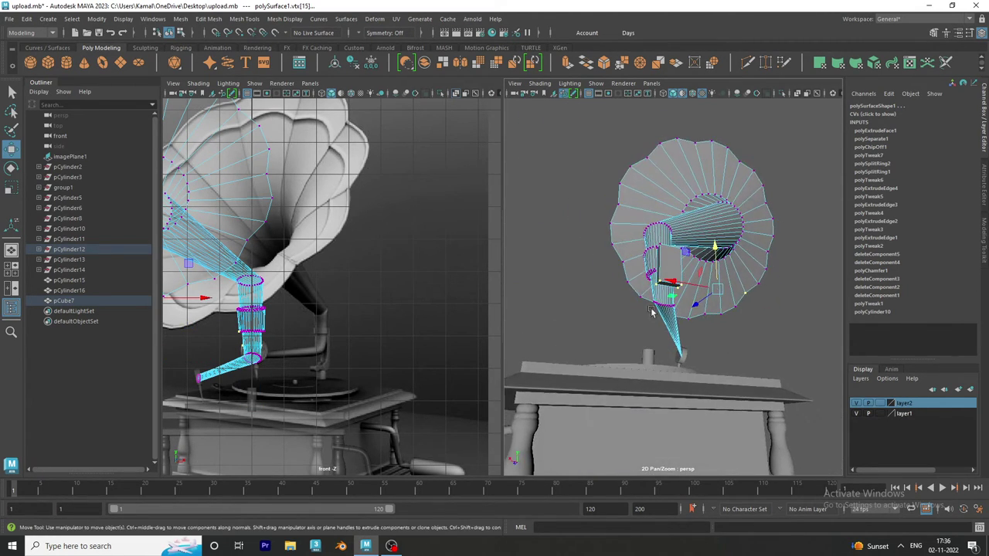
pyautogui.click(753, 292)
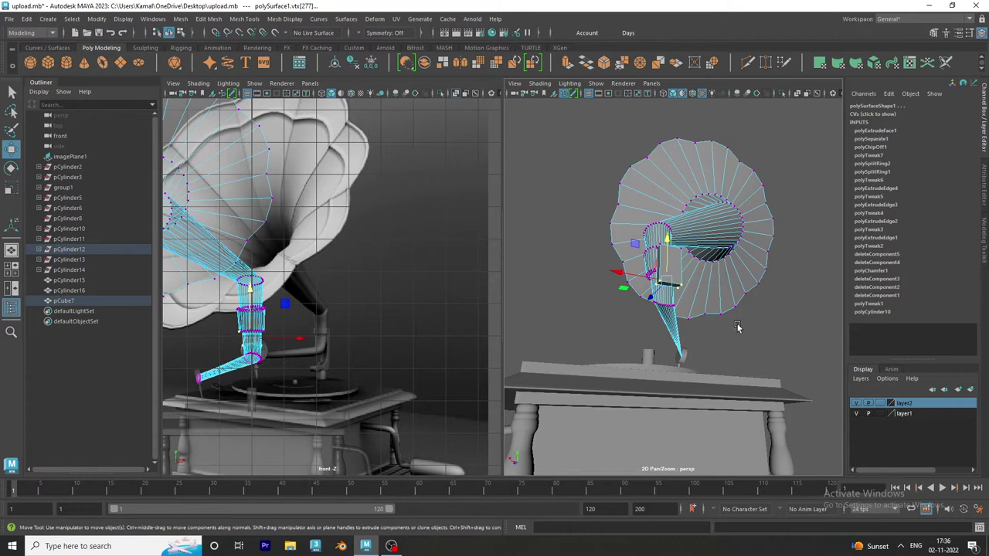
pyautogui.moveTo(737, 324)
pyautogui.keyDown('alt'); pyautogui.mouseDown()
pyautogui.moveTo(652, 231)
pyautogui.moveTo(666, 263)
pyautogui.moveTo(688, 221)
pyautogui.moveTo(620, 245)
pyautogui.mouseUp(); pyautogui.keyUp('alt')
pyautogui.click(689, 221)
# - Select pCube7's bottom vertices in vertex mode
pyautogui.scroll(5, 620, 246)
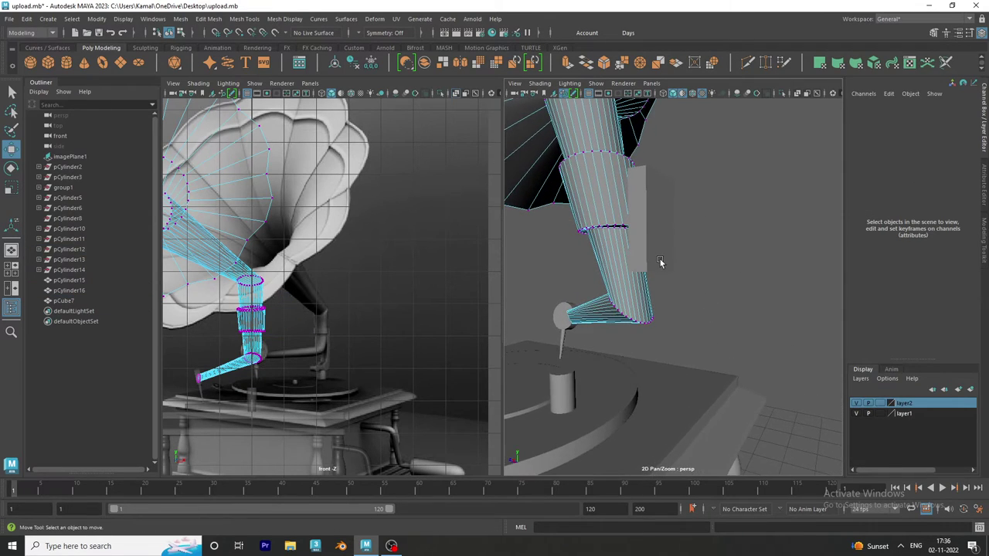
pyautogui.scroll(4, 685, 230)
pyautogui.click(655, 257)
pyautogui.rightClick(655, 257)
pyautogui.moveTo(655, 257); pyautogui.dragTo(604, 241, button='right')
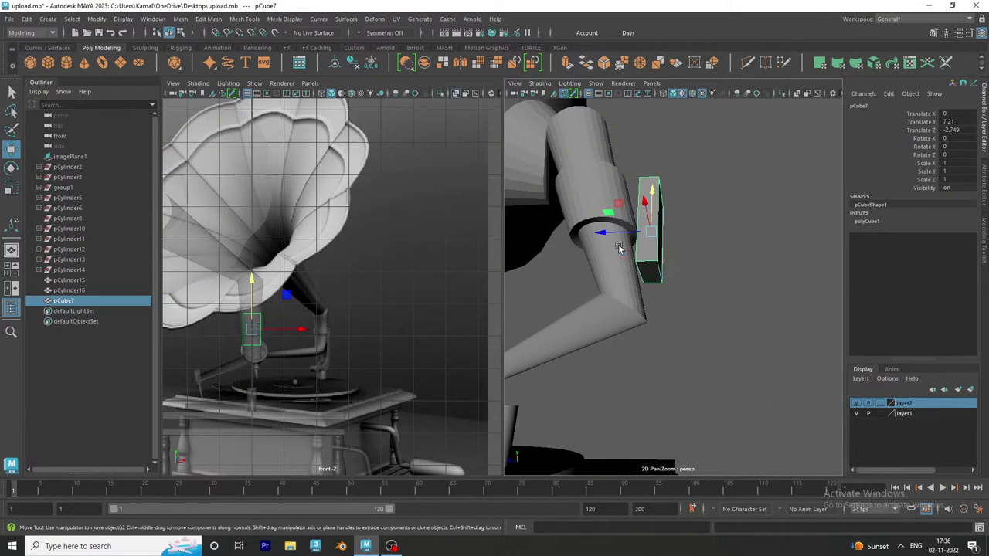
pyautogui.moveTo(604, 241)
pyautogui.keyDown('alt'); pyautogui.mouseDown()
pyautogui.moveTo(655, 254)
pyautogui.moveTo(641, 340)
pyautogui.moveTo(673, 386)
pyautogui.moveTo(690, 288)
pyautogui.mouseUp(); pyautogui.keyUp('alt')
pyautogui.click(655, 254)
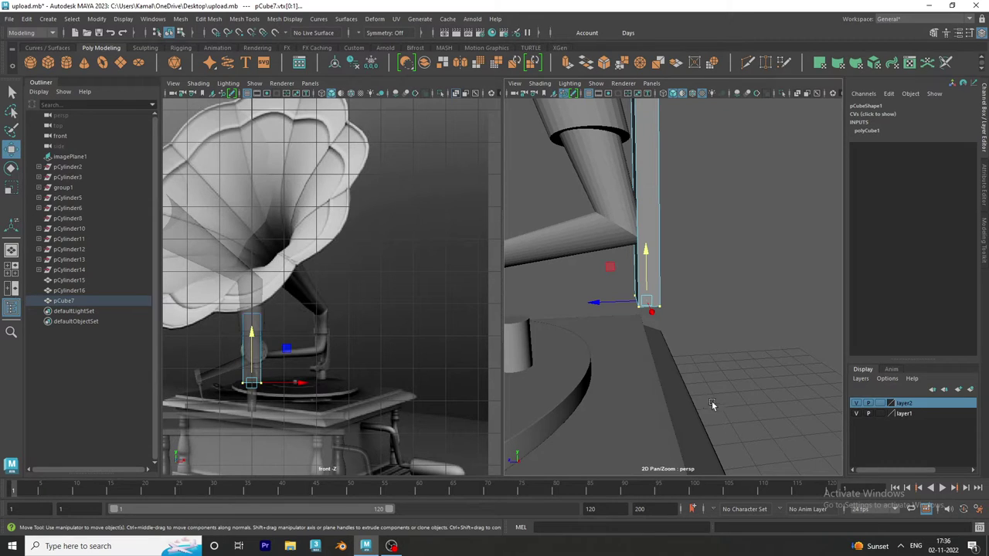
# - Switch the right pane to Side View and frame the cube
pyautogui.press('space')
pyautogui.moveTo(654, 343); pyautogui.dragTo(718, 356)
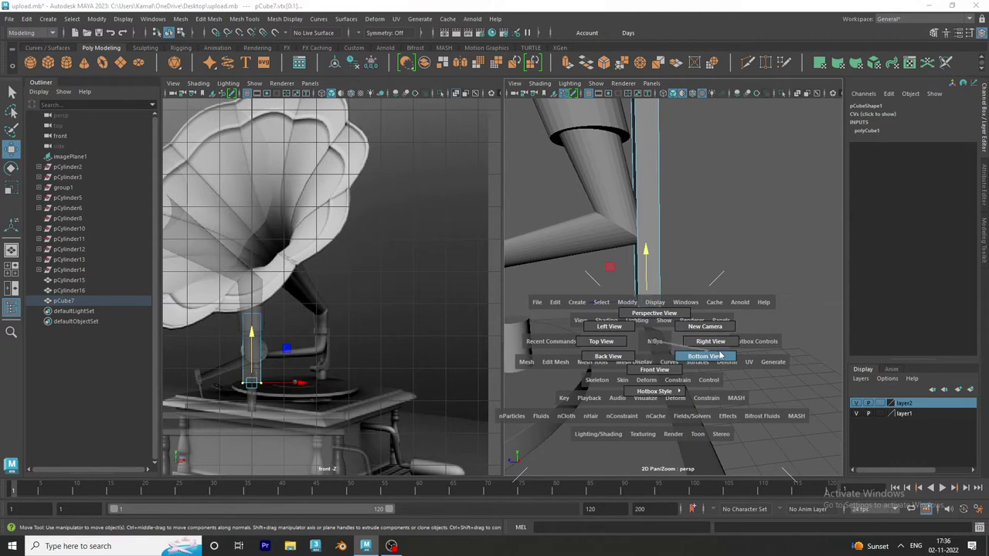
pyautogui.scroll(2, 718, 352)
pyautogui.scroll(1, 701, 336)
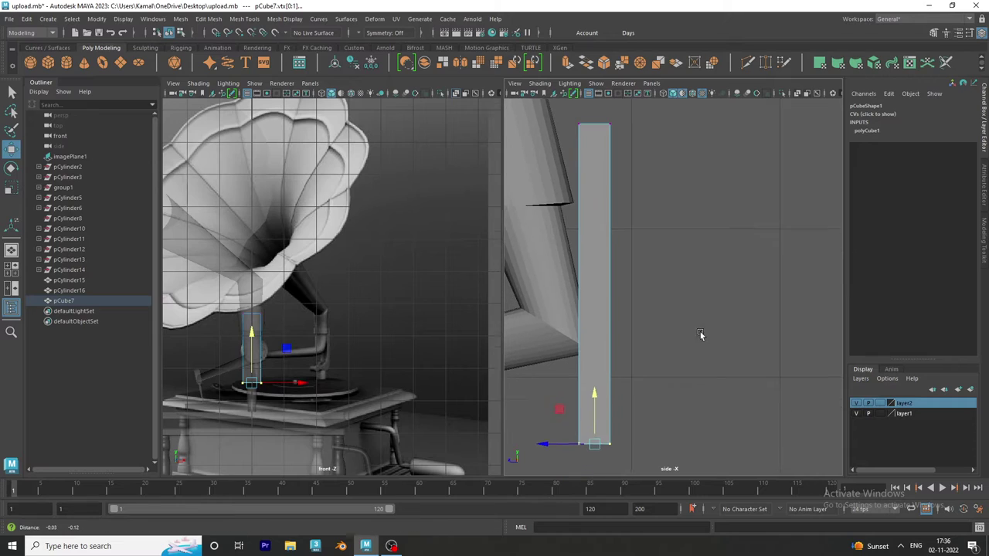
pyautogui.scroll(2, 745, 303)
pyautogui.scroll(-1, 745, 303)
pyautogui.scroll(-1, 689, 311)
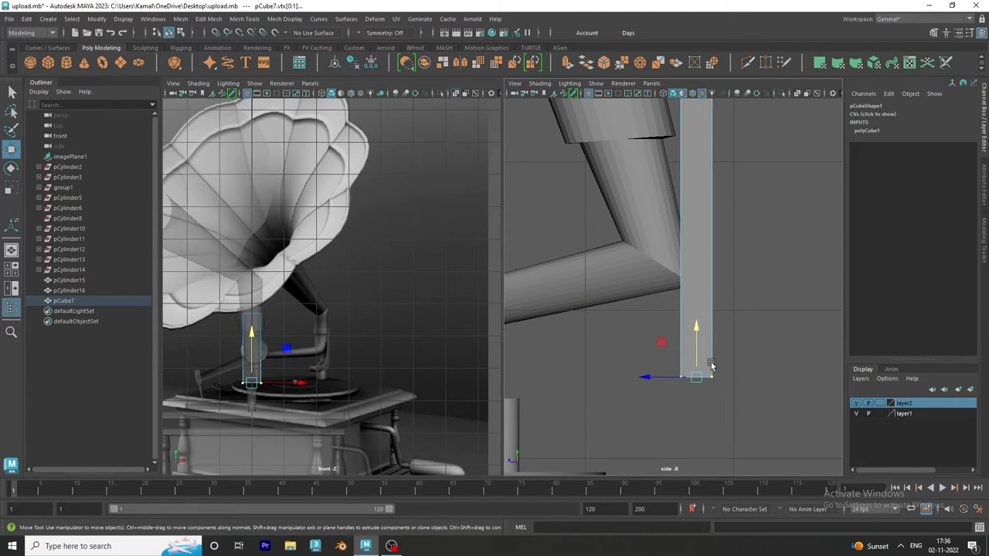
pyautogui.scroll(-1, 698, 363)
# - Lower the cube's bottom vertices into a tall post and return to Object Mode
pyautogui.moveTo(690, 320); pyautogui.dragTo(690, 342)
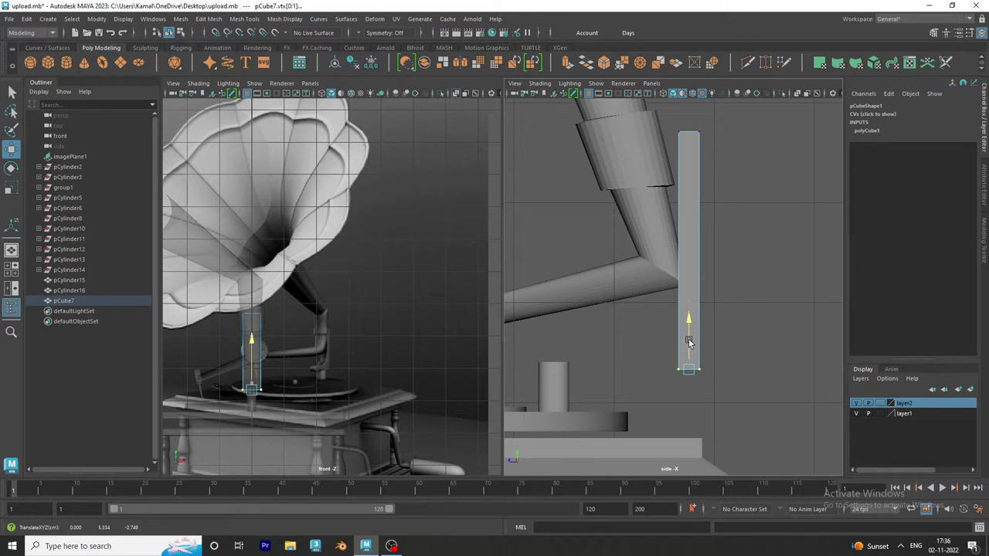
pyautogui.moveTo(690, 343); pyautogui.dragTo(690, 355)
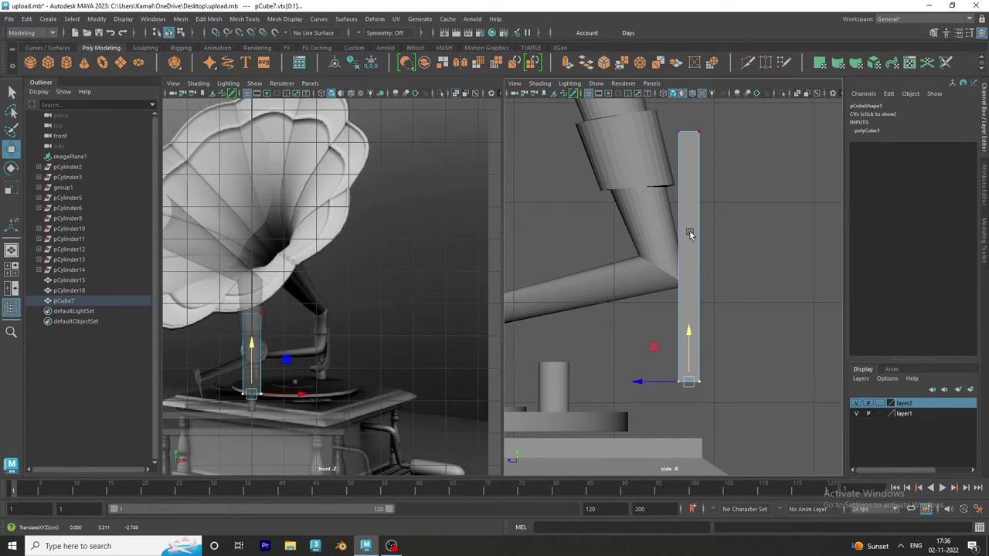
pyautogui.moveTo(689, 230); pyautogui.dragTo(731, 202, button='right')
pyautogui.click(781, 282)
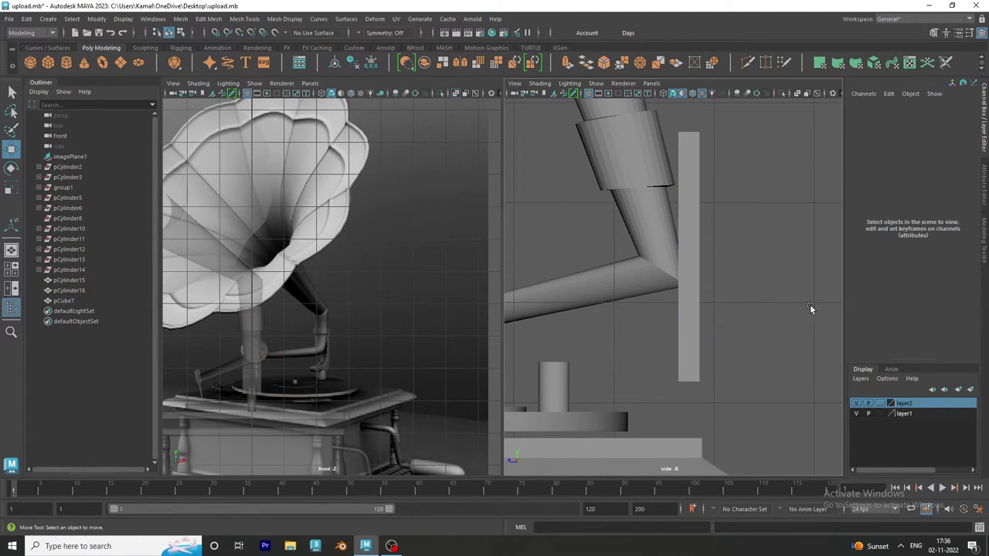
pyautogui.scroll(-3, 772, 303)
pyautogui.click(687, 194)
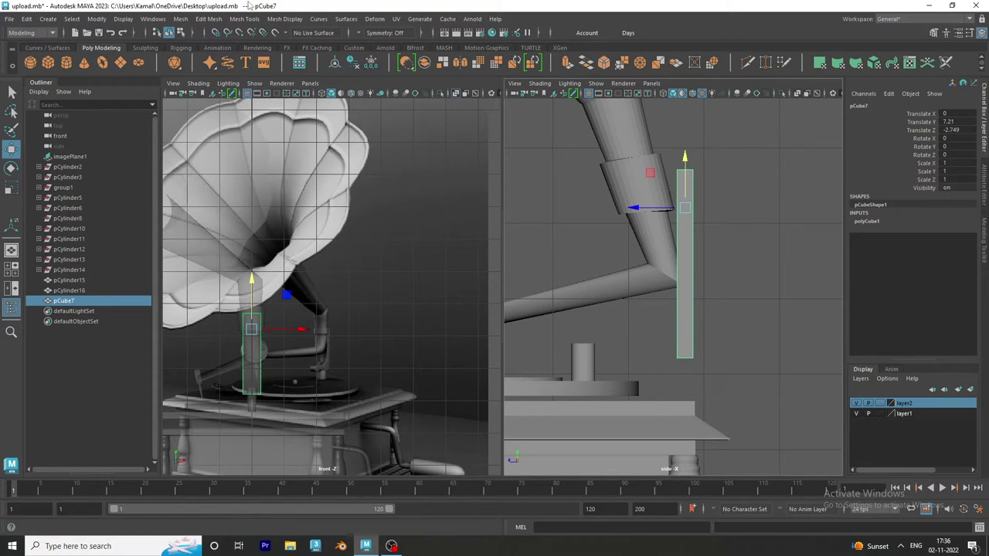
# - Insert an edge loop near the bottom of pCube7
pyautogui.click(278, 19)
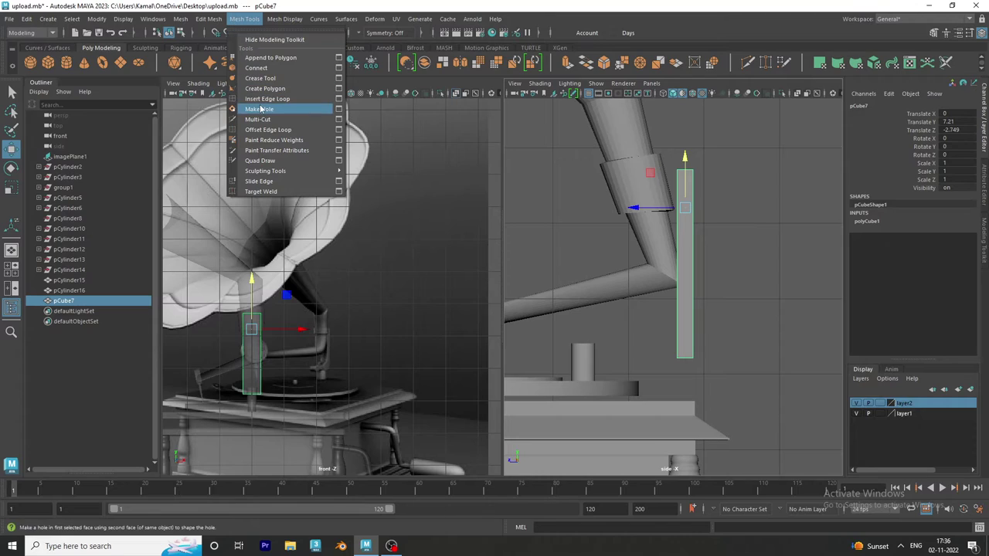
pyautogui.click(268, 107)
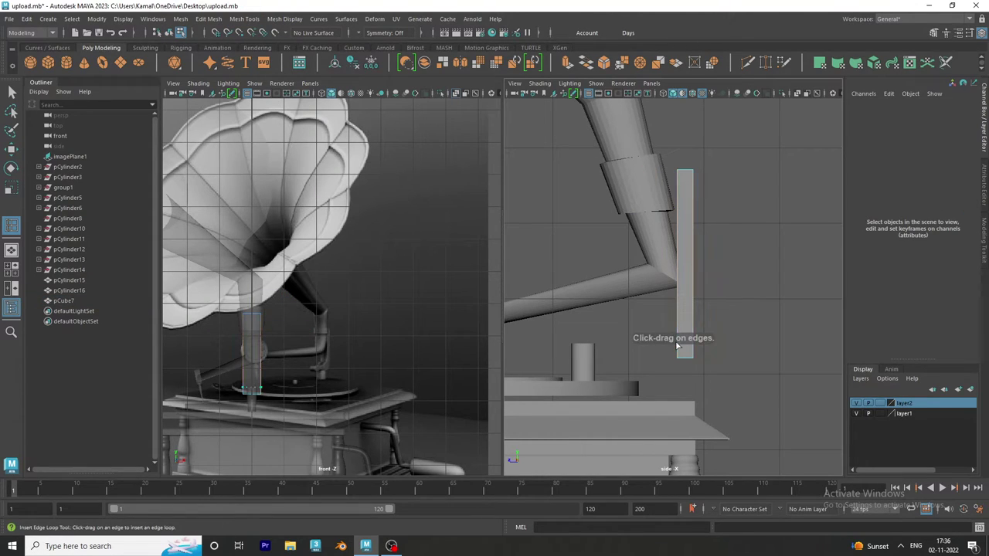
pyautogui.moveTo(678, 346); pyautogui.dragTo(680, 336)
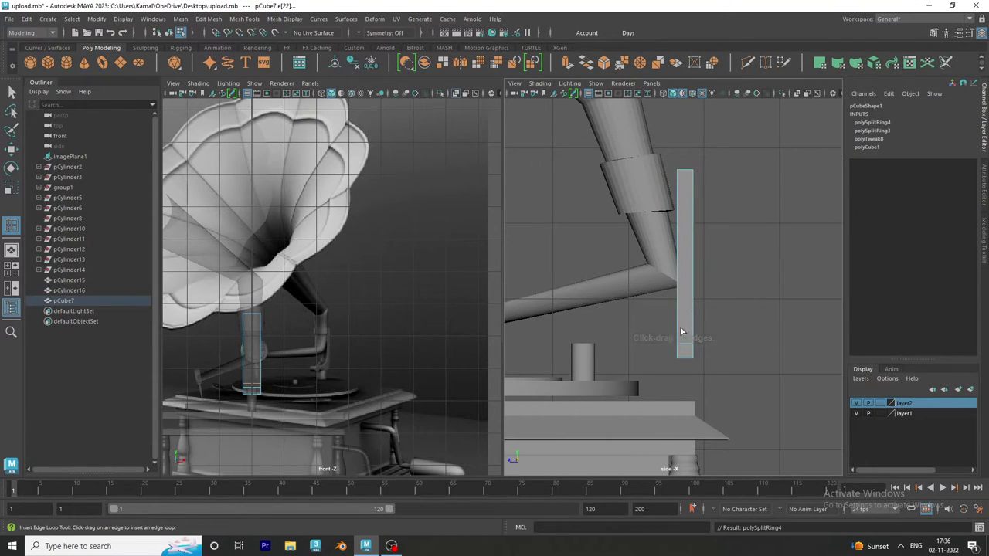
pyautogui.press('space')
pyautogui.press('space')
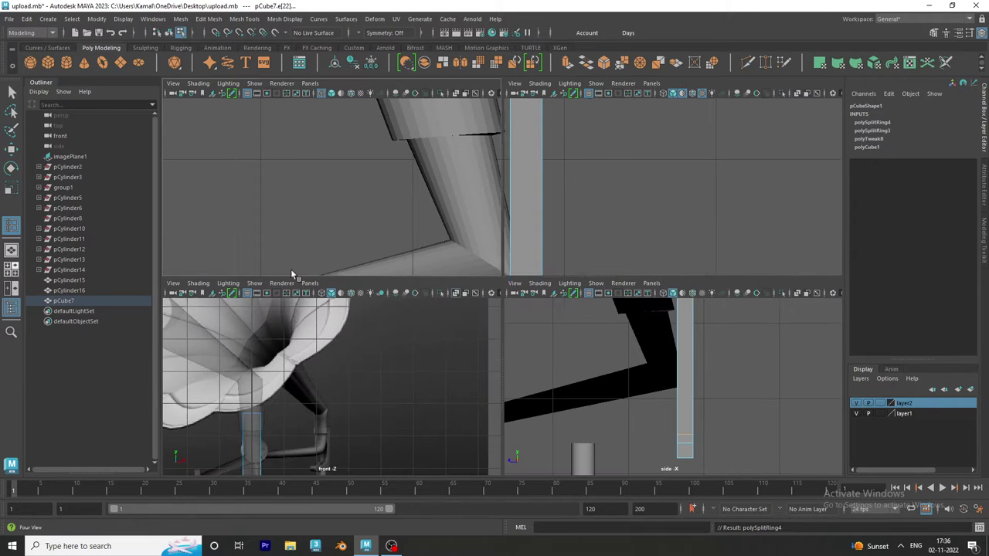
pyautogui.press('space')
pyautogui.click(12, 91)
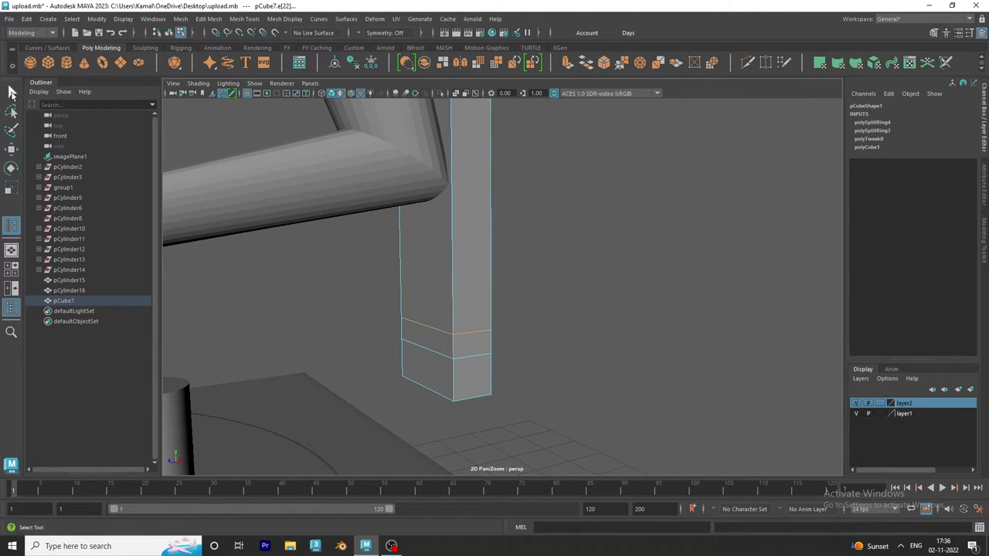
# - Extrude the cube's lower side face out into an arm
pyautogui.rightClick(446, 242)
pyautogui.click(448, 270)
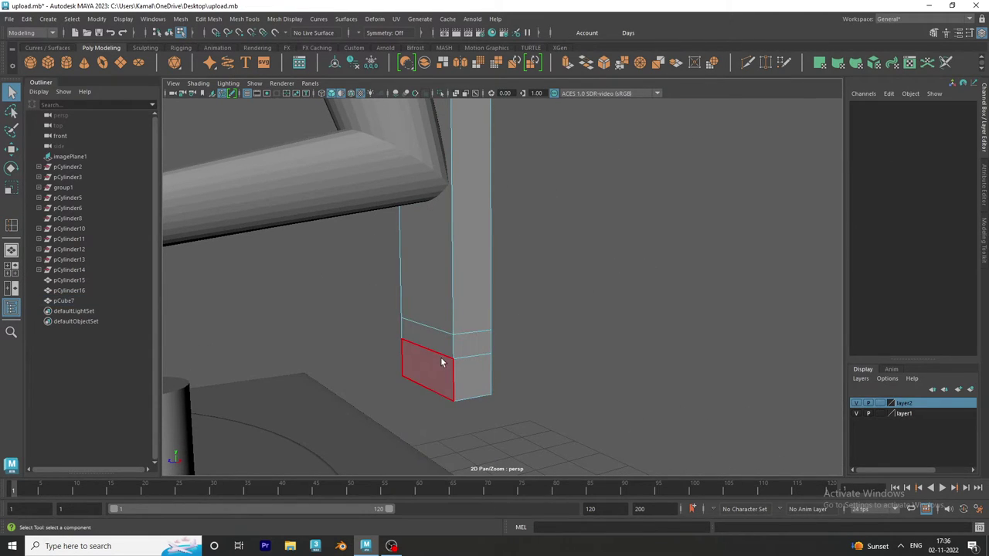
pyautogui.click(442, 363)
pyautogui.hotkey('ctrl', 'e')
pyautogui.moveTo(417, 364)
pyautogui.mouseDown()
pyautogui.moveTo(166, 404)
pyautogui.moveTo(405, 347)
pyautogui.mouseUp()
# - In side view, stretch the extrusion left over the post, then restore the two-pane layout
pyautogui.press('space')
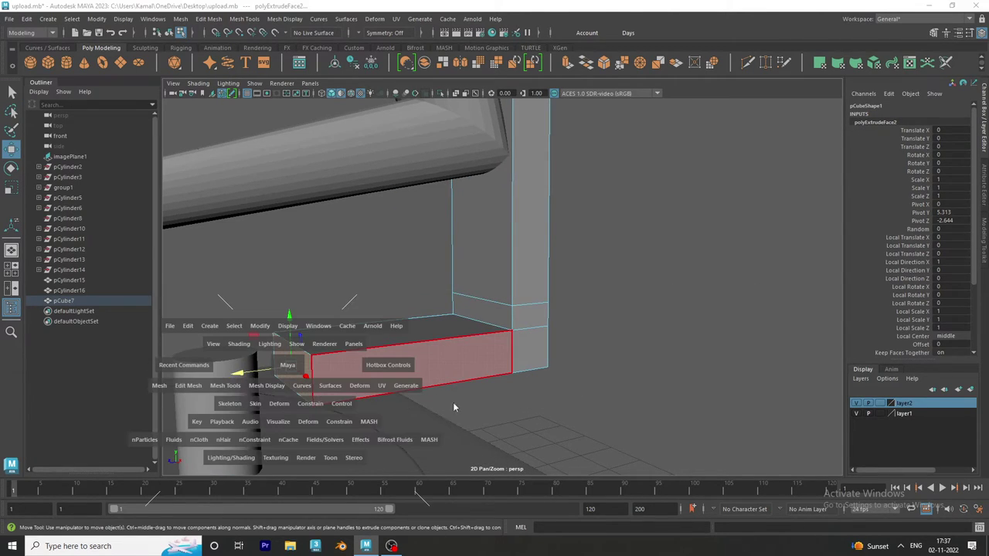
pyautogui.moveTo(284, 370); pyautogui.dragTo(232, 369)
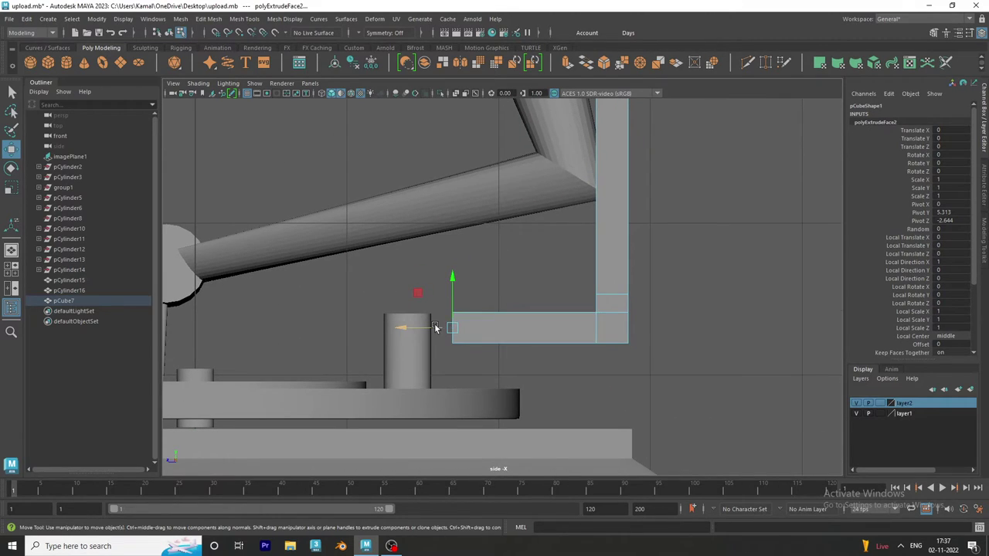
pyautogui.moveTo(435, 328); pyautogui.dragTo(396, 329)
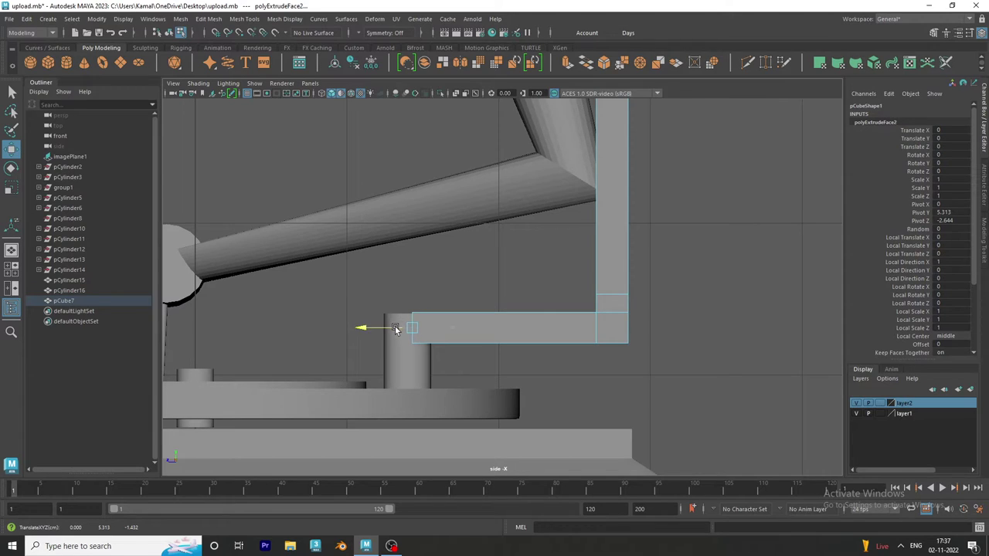
pyautogui.moveTo(414, 266); pyautogui.dragTo(479, 224, button='right')
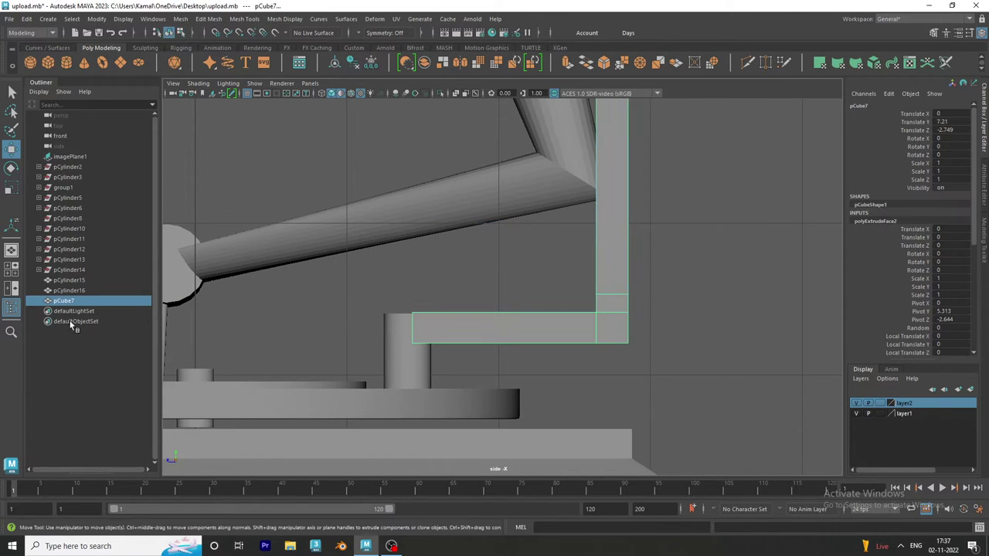
pyautogui.click(12, 287)
# - In the right pane's side view, move the bracket arm's left-end vertices further left
pyautogui.keyDown('alt'); pyautogui.moveTo(572, 324); pyautogui.dragTo(545, 315); pyautogui.keyUp('alt')
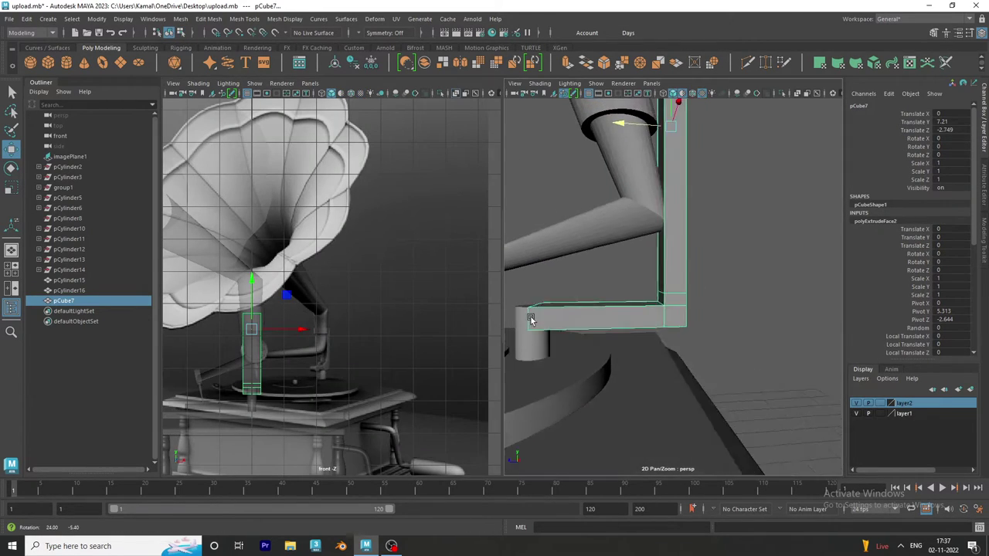
pyautogui.press('space')
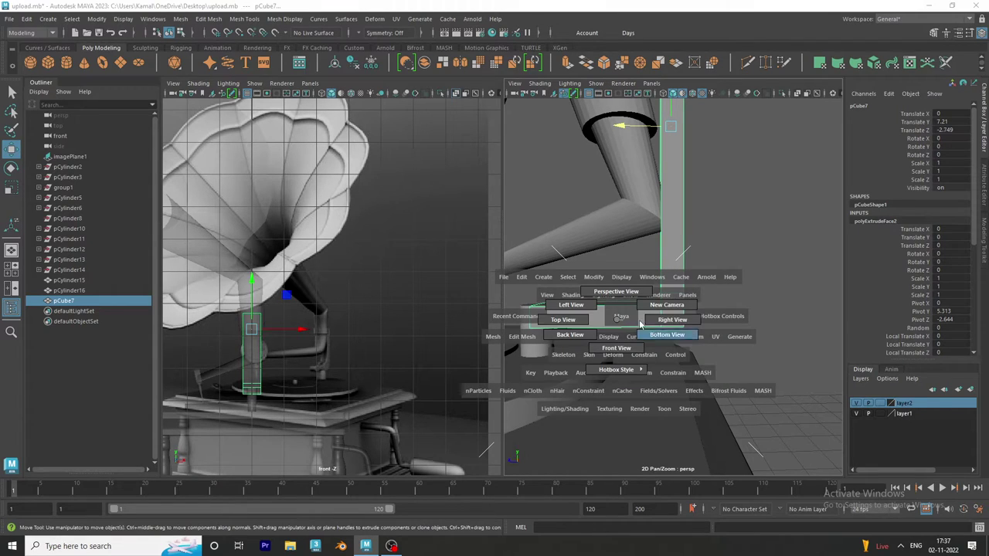
pyautogui.moveTo(620, 318); pyautogui.dragTo(663, 325)
pyautogui.scroll(2, 691, 330)
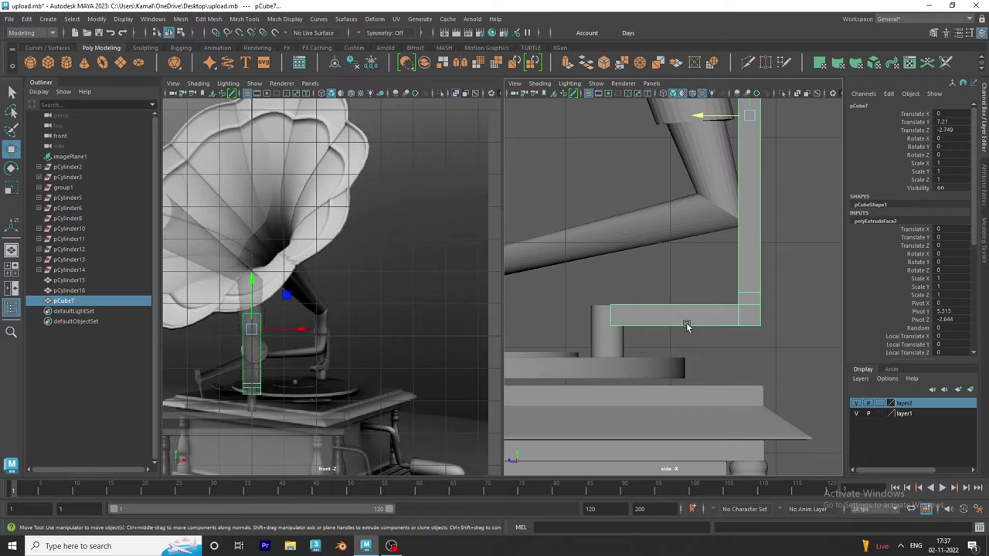
pyautogui.keyDown('alt'); pyautogui.moveTo(634, 323); pyautogui.dragTo(649, 328, button='middle'); pyautogui.keyUp('alt')
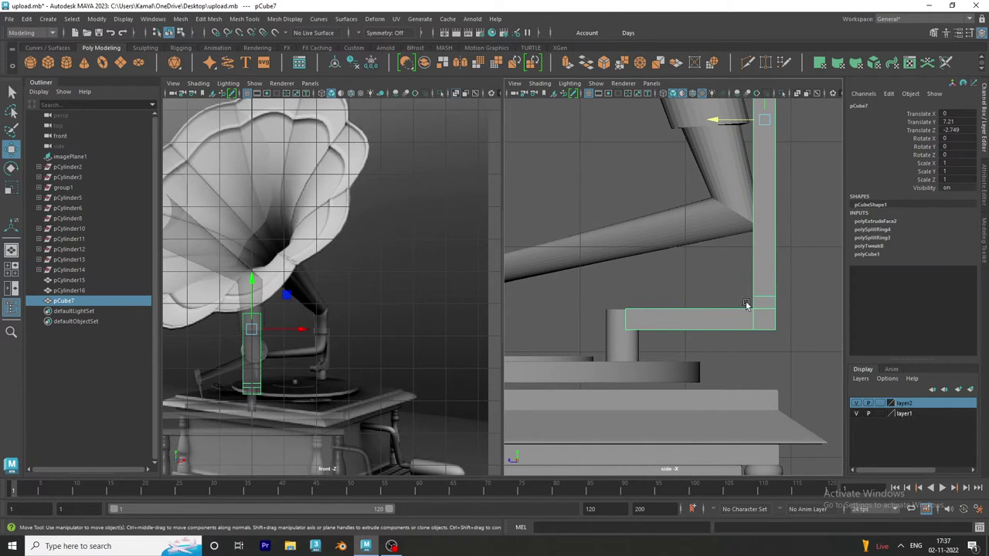
pyautogui.moveTo(656, 315); pyautogui.dragTo(607, 272, button='right')
pyautogui.press('F9')
pyautogui.moveTo(645, 329)
pyautogui.mouseDown()
pyautogui.moveTo(615, 302)
pyautogui.moveTo(566, 322)
pyautogui.mouseUp()
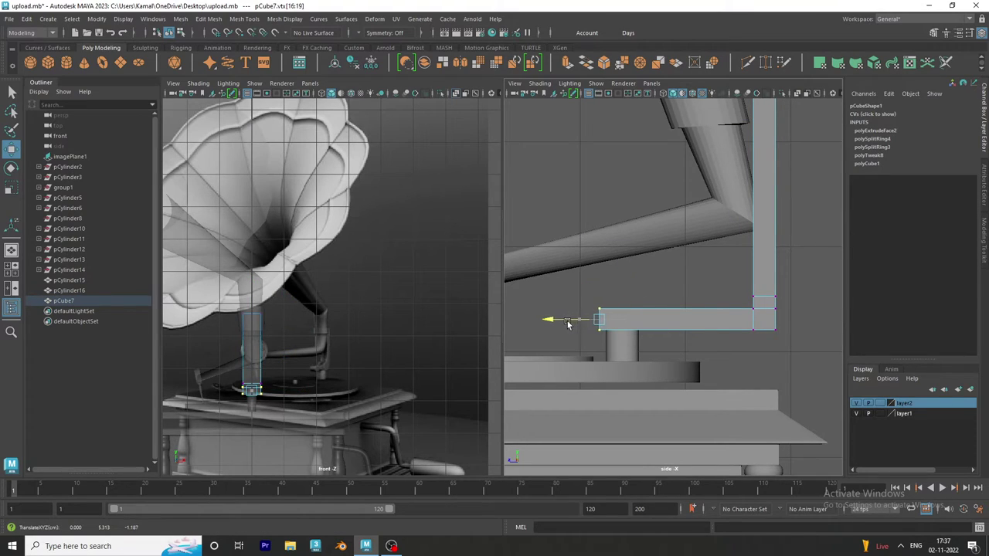
pyautogui.moveTo(620, 340); pyautogui.dragTo(574, 258, button='right')
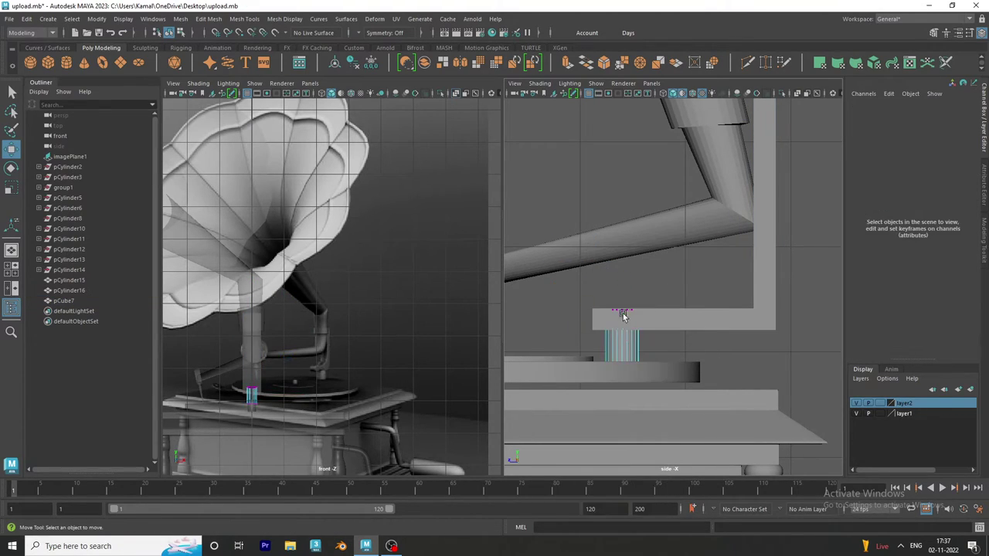
# - Raise pCylinder16's top vertices so the post meets the bracket arm
pyautogui.moveTo(662, 342); pyautogui.dragTo(662, 341)
pyautogui.moveTo(623, 299); pyautogui.dragTo(625, 285)
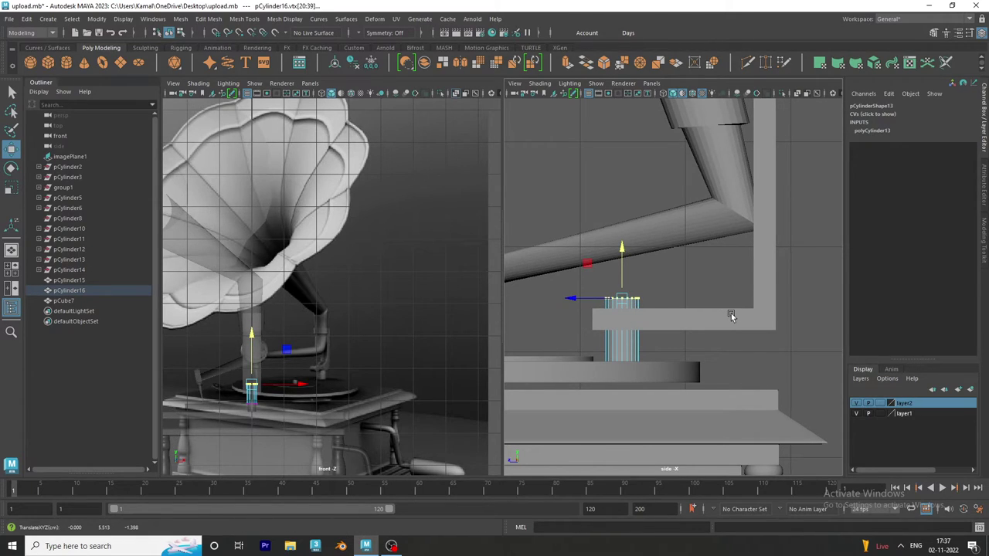
pyautogui.moveTo(731, 313); pyautogui.dragTo(787, 237, button='right')
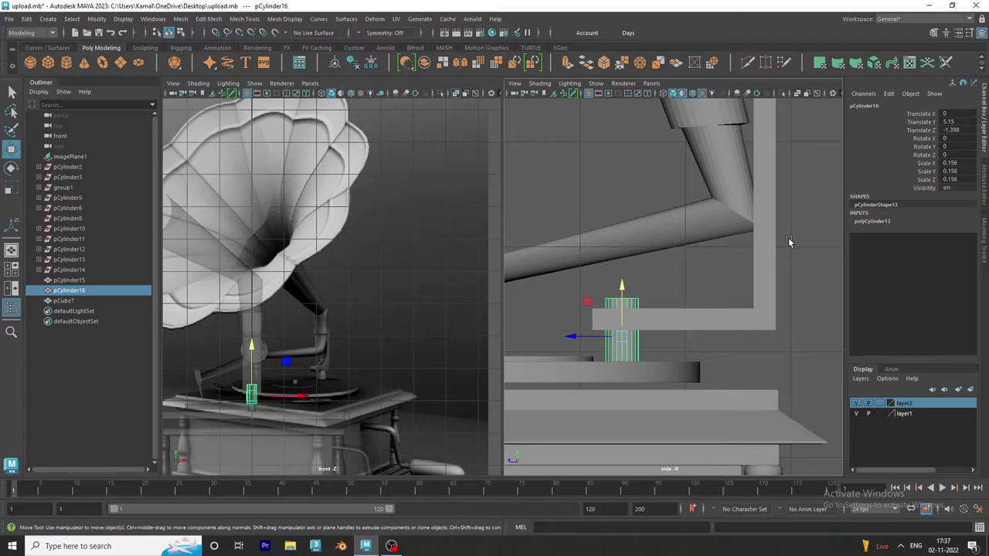
pyautogui.moveTo(759, 263)
pyautogui.keyDown('alt'); pyautogui.mouseDown(button='middle')
pyautogui.moveTo(747, 327)
pyautogui.moveTo(700, 400)
pyautogui.mouseUp(button='middle'); pyautogui.keyUp('alt')
# - Shift pCube7's top vertices slightly left toward the horn's tube
pyautogui.click(700, 401)
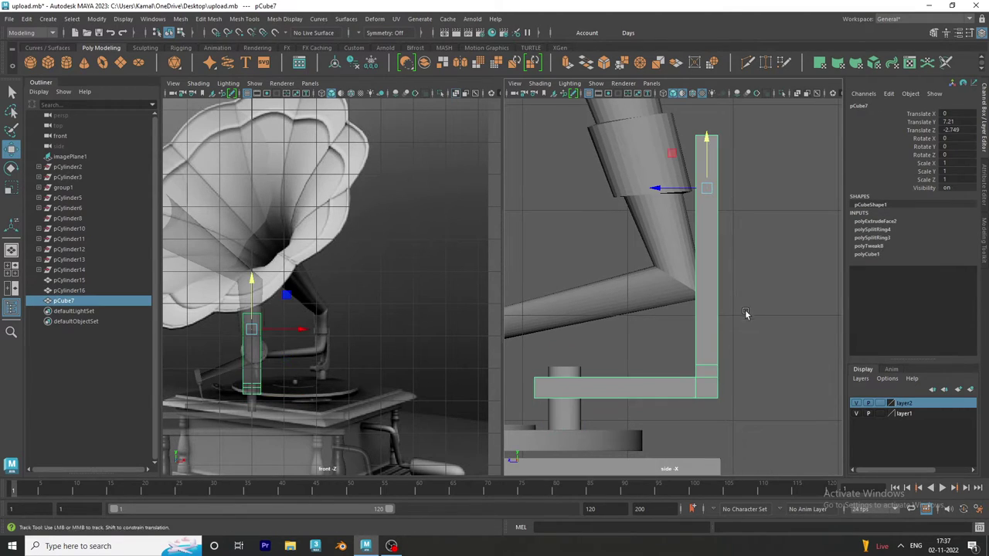
pyautogui.keyDown('alt'); pyautogui.moveTo(747, 314); pyautogui.dragTo(726, 337, button='middle'); pyautogui.keyUp('alt')
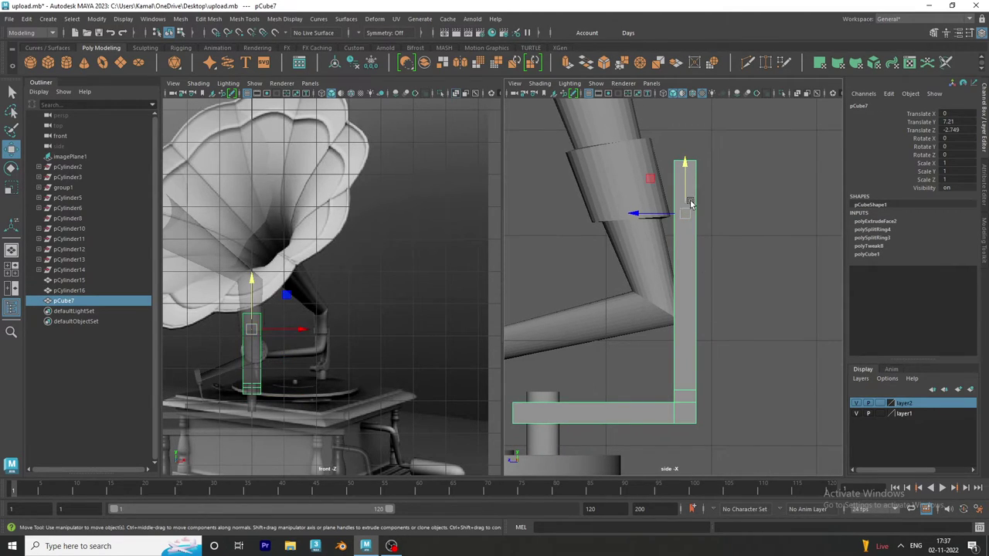
pyautogui.moveTo(687, 182); pyautogui.dragTo(625, 124, button='right')
pyautogui.moveTo(625, 124); pyautogui.dragTo(717, 164)
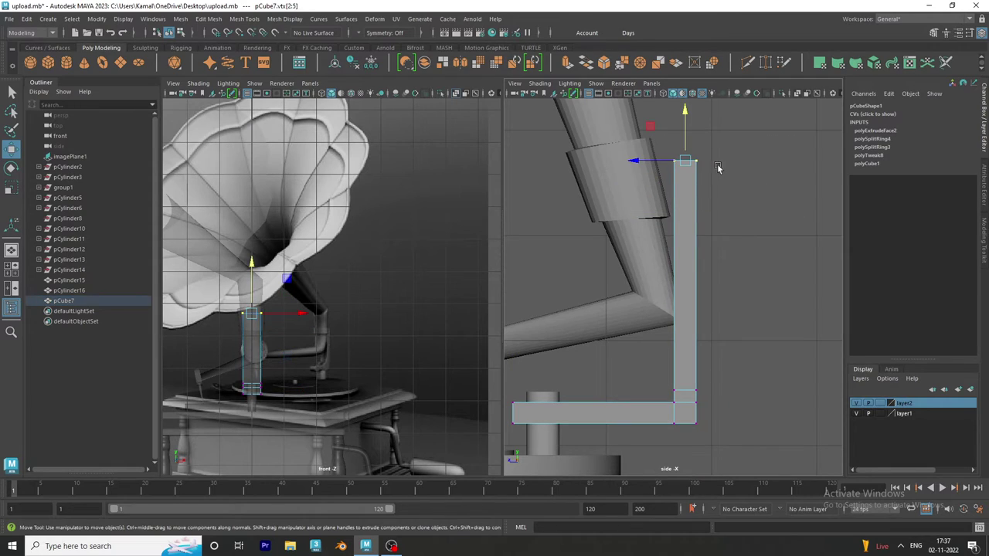
pyautogui.moveTo(653, 161)
pyautogui.mouseDown()
pyautogui.moveTo(637, 166)
pyautogui.moveTo(657, 182)
pyautogui.mouseUp()
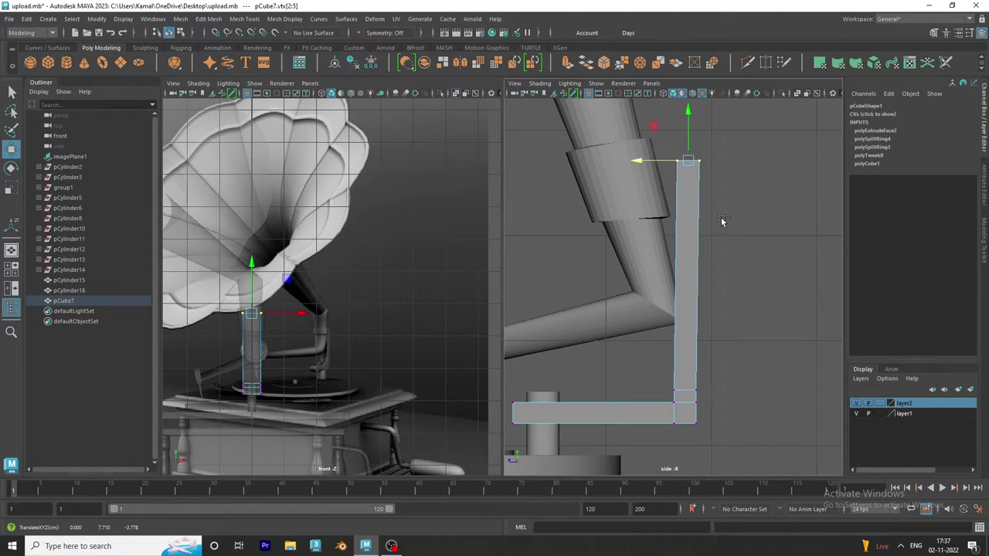
pyautogui.moveTo(722, 221); pyautogui.dragTo(717, 219, button='middle')
pyautogui.click(286, 19)
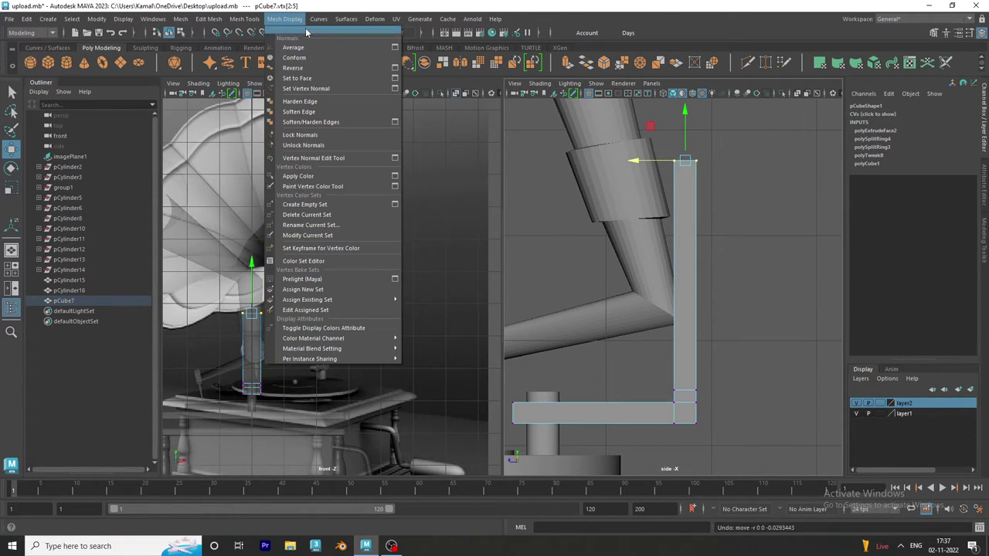
# - Insert two edge loops across the bracket's upright
pyautogui.click(245, 19)
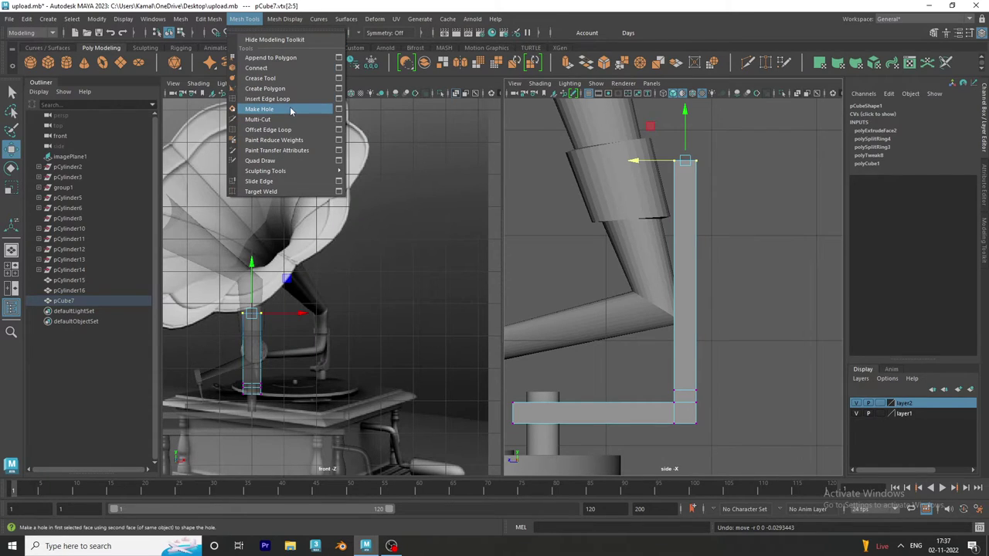
pyautogui.click(279, 99)
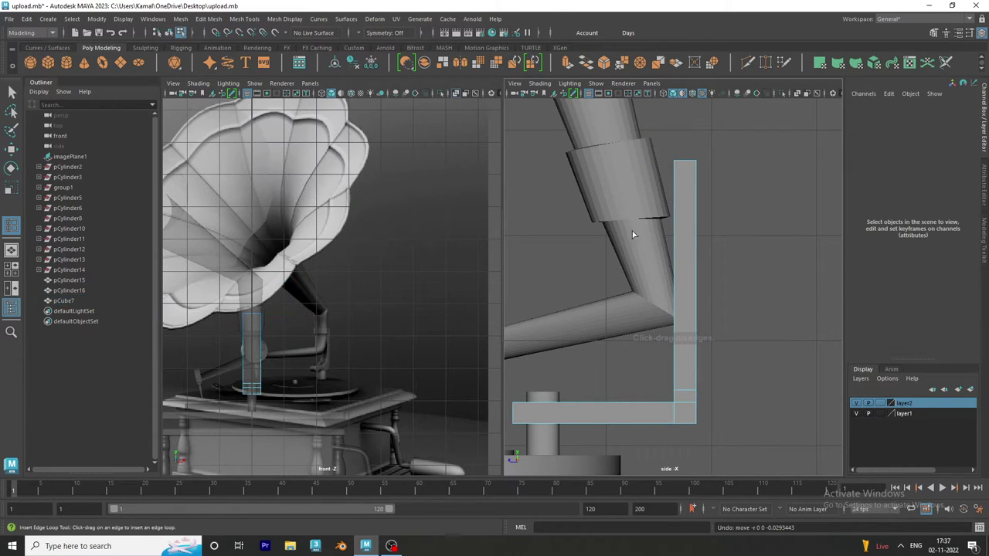
pyautogui.click(674, 330)
pyautogui.click(676, 265)
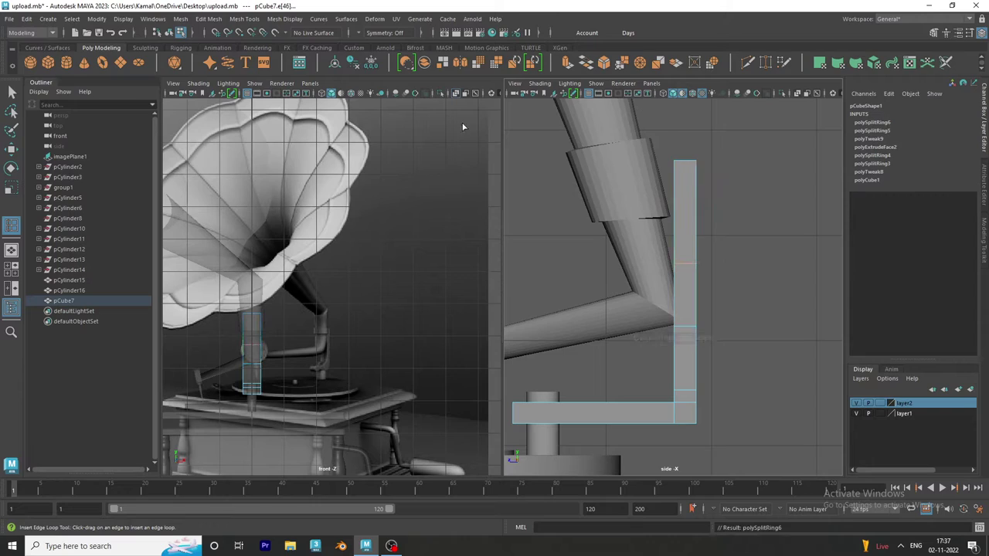
# - Move the upright's top four vertices left so it leans with the angled pipe
pyautogui.moveTo(678, 168); pyautogui.dragTo(641, 167, button='right')
pyautogui.moveTo(662, 149); pyautogui.dragTo(747, 190)
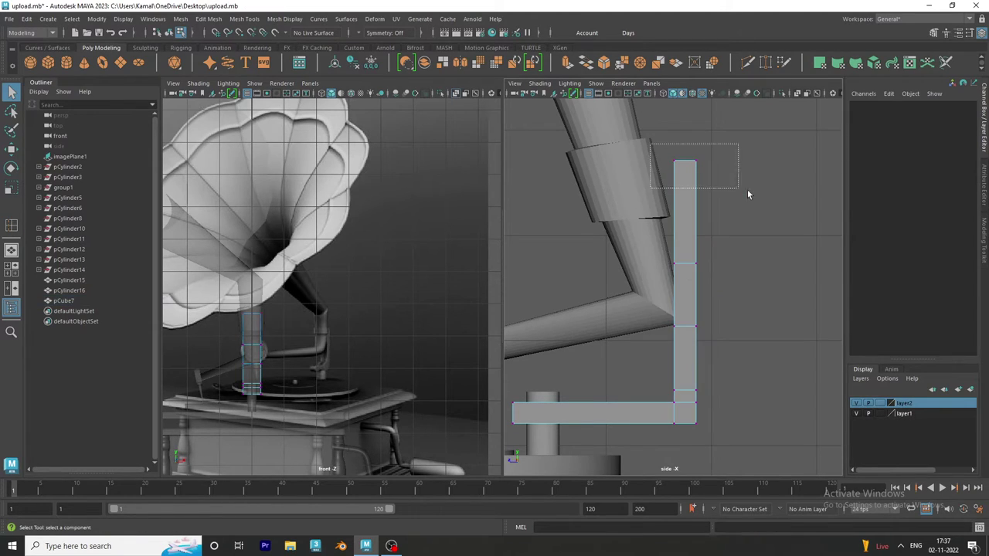
pyautogui.press('w')
pyautogui.moveTo(649, 161); pyautogui.dragTo(623, 164)
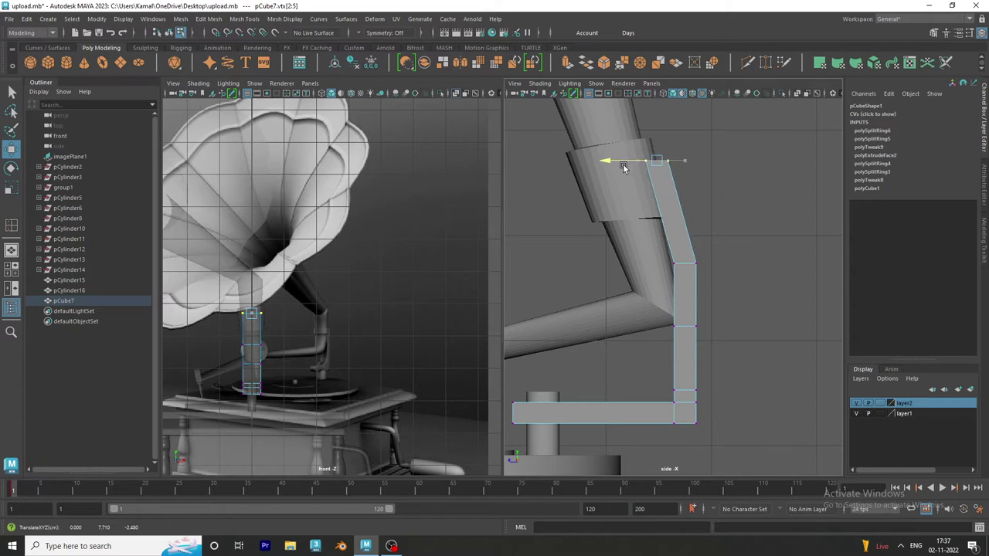
pyautogui.moveTo(666, 177); pyautogui.dragTo(696, 158, button='right')
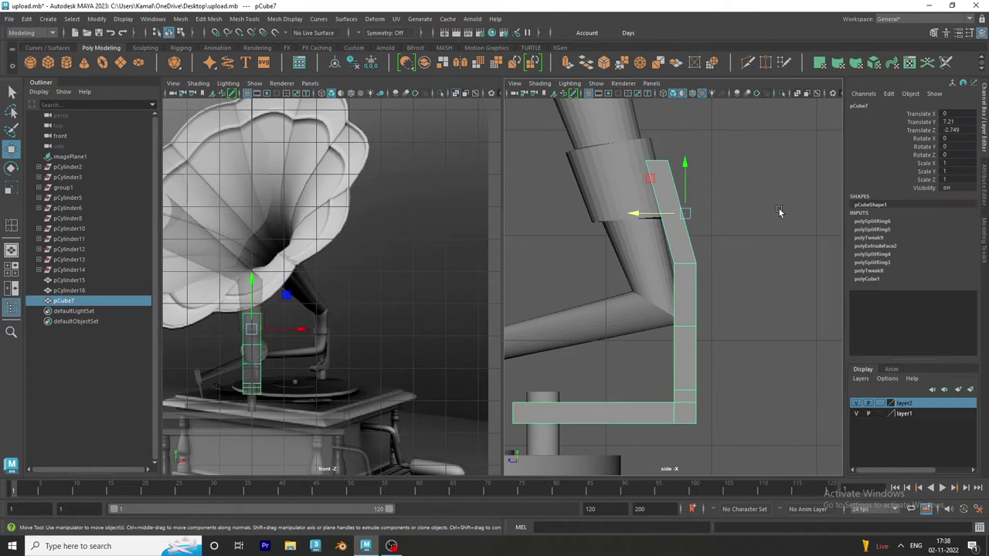
pyautogui.click(744, 241)
# - Switch to a full perspective view and orbit to inspect the bracket from several angles
pyautogui.press('space')
pyautogui.press('space')
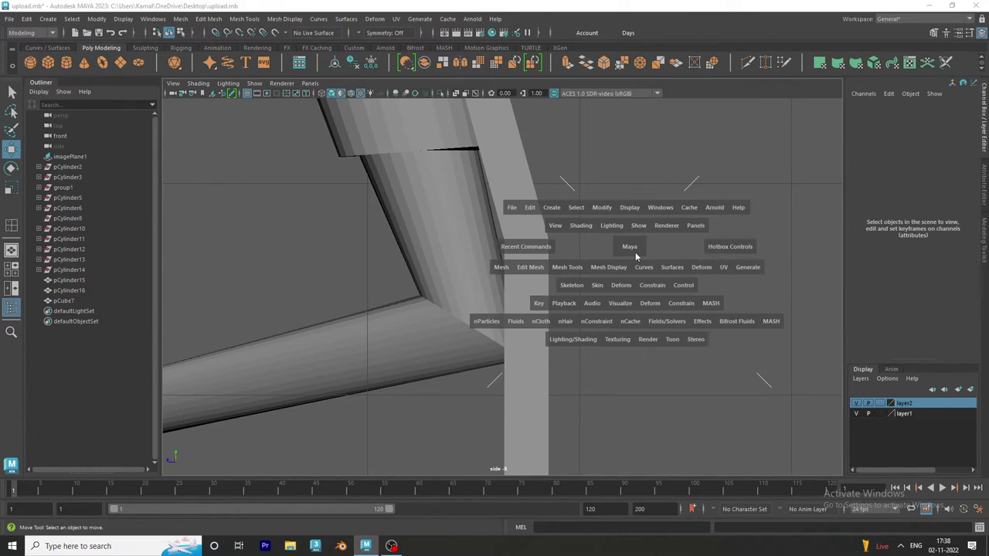
pyautogui.click(637, 251)
pyautogui.click(639, 219)
pyautogui.keyDown('alt'); pyautogui.moveTo(578, 248); pyautogui.dragTo(549, 262, button='right'); pyautogui.keyUp('alt')
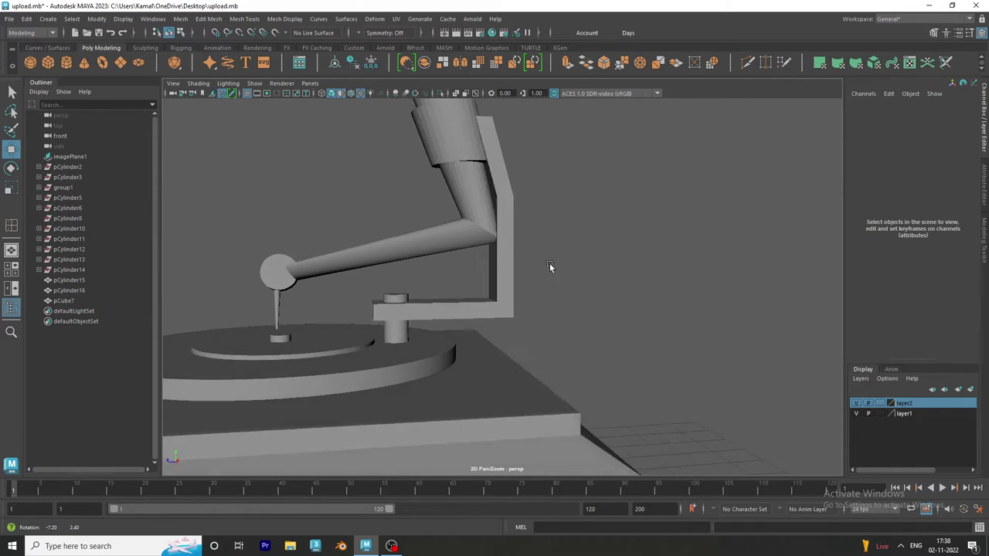
pyautogui.moveTo(549, 262)
pyautogui.keyDown('alt'); pyautogui.mouseDown()
pyautogui.moveTo(665, 289)
pyautogui.moveTo(486, 253)
pyautogui.mouseUp(); pyautogui.keyUp('alt')
pyautogui.moveTo(486, 249)
pyautogui.keyDown('alt'); pyautogui.mouseDown(button='right')
pyautogui.moveTo(581, 264)
pyautogui.moveTo(535, 257)
pyautogui.mouseUp(button='right'); pyautogui.keyUp('alt')
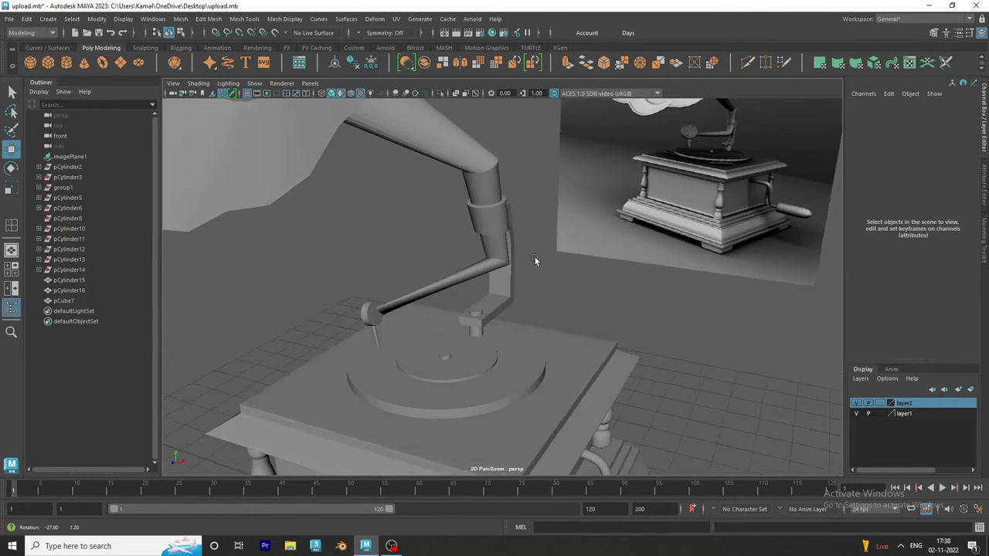
pyautogui.keyDown('alt'); pyautogui.moveTo(534, 257); pyautogui.dragTo(494, 267); pyautogui.keyUp('alt')
pyautogui.click(507, 279)
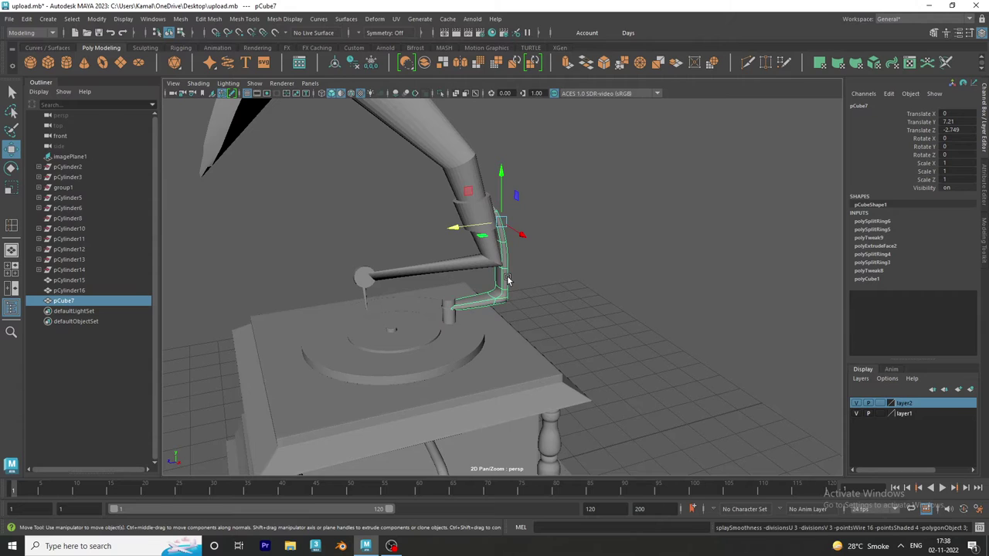
pyautogui.click(617, 241)
pyautogui.moveTo(617, 241)
pyautogui.keyDown('alt'); pyautogui.mouseDown()
pyautogui.moveTo(444, 245)
pyautogui.moveTo(592, 247)
pyautogui.mouseUp(); pyautogui.keyUp('alt')
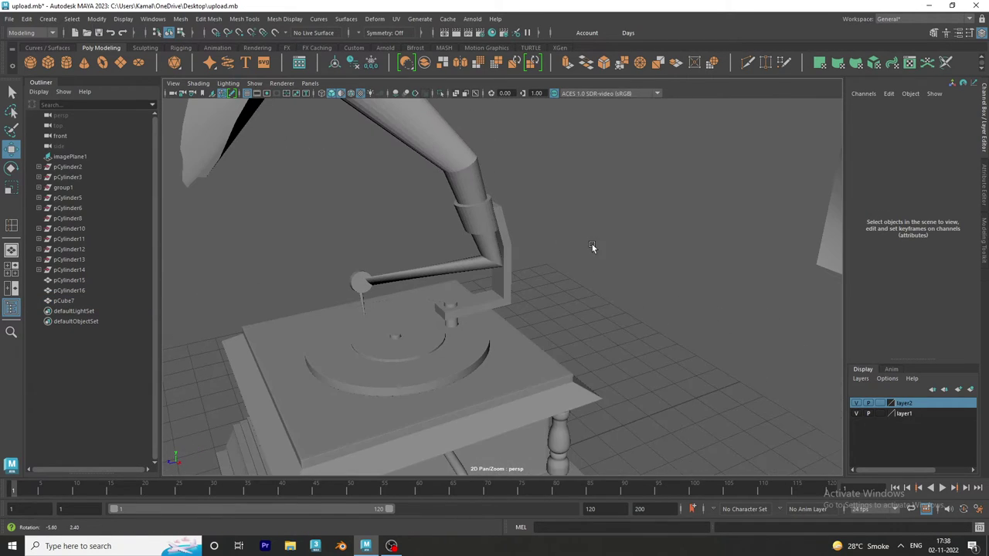
pyautogui.moveTo(495, 254)
pyautogui.keyDown('alt'); pyautogui.mouseDown(button='right')
pyautogui.moveTo(572, 219)
pyautogui.moveTo(674, 281)
pyautogui.moveTo(564, 314)
pyautogui.moveTo(560, 288)
pyautogui.mouseUp(button='right'); pyautogui.keyUp('alt')
pyautogui.click(561, 286)
pyautogui.moveTo(560, 286)
pyautogui.keyDown('alt'); pyautogui.mouseDown()
pyautogui.moveTo(618, 339)
pyautogui.moveTo(553, 249)
pyautogui.moveTo(586, 291)
pyautogui.moveTo(551, 215)
pyautogui.mouseUp(); pyautogui.keyUp('alt')
# - Bevel pCube7's outer corner edge with Segments 5 and Fraction 1, then return to Object Mode
pyautogui.press('F10')
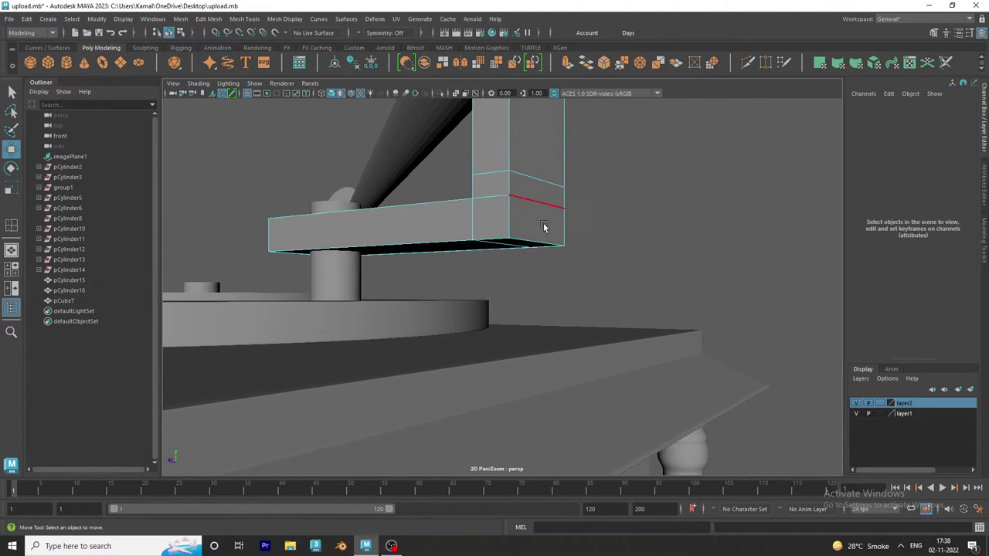
pyautogui.click(532, 243)
pyautogui.hotkey('ctrl', 'b')
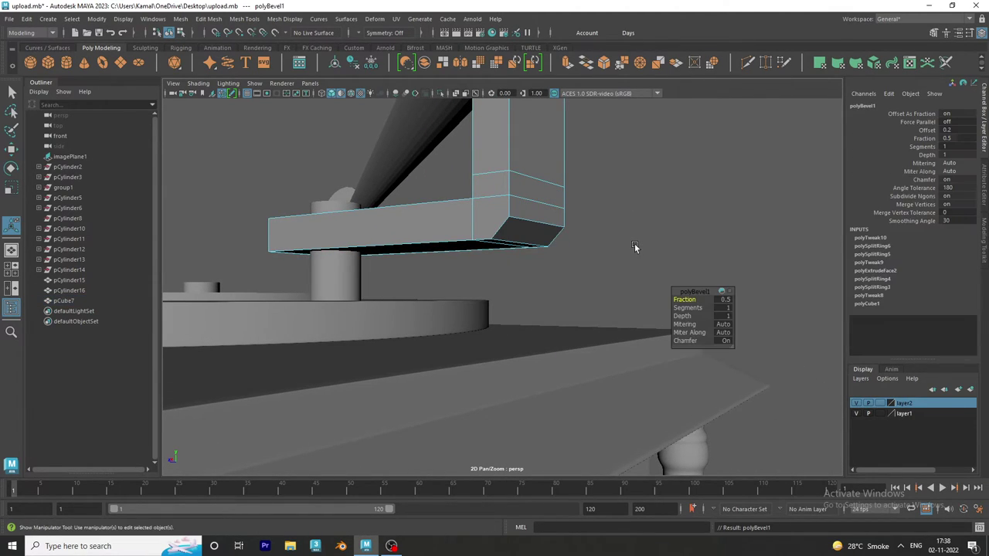
pyautogui.moveTo(673, 307); pyautogui.dragTo(714, 300)
pyautogui.moveTo(587, 278)
pyautogui.keyDown('alt'); pyautogui.mouseDown()
pyautogui.moveTo(571, 247)
pyautogui.moveTo(597, 228)
pyautogui.mouseUp(); pyautogui.keyUp('alt')
pyautogui.moveTo(597, 229); pyautogui.dragTo(639, 200, button='right')
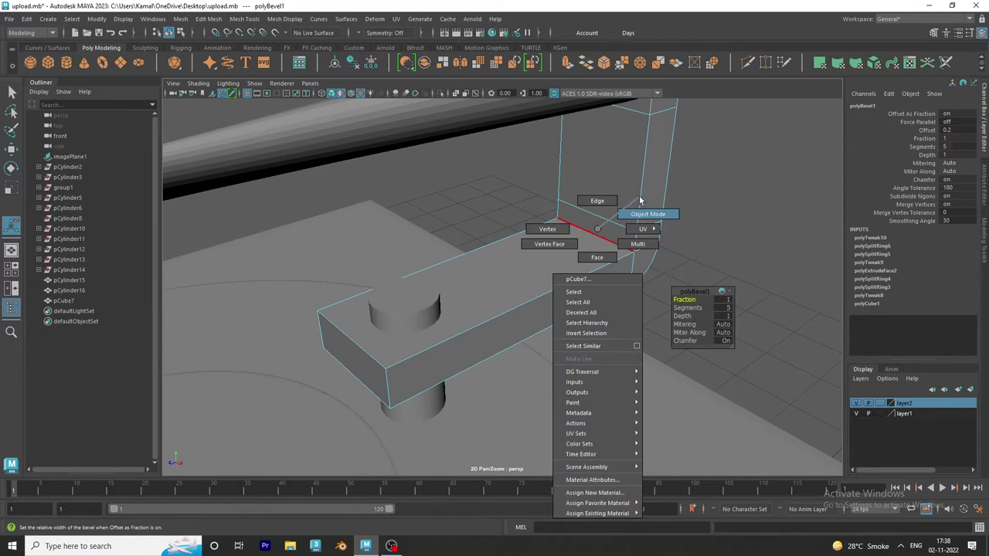
pyautogui.moveTo(726, 273)
pyautogui.keyDown('alt'); pyautogui.mouseDown()
pyautogui.moveTo(530, 238)
pyautogui.moveTo(569, 289)
pyautogui.moveTo(509, 284)
pyautogui.moveTo(592, 280)
pyautogui.mouseUp(); pyautogui.keyUp('alt')
pyautogui.moveTo(660, 296)
pyautogui.keyDown('alt'); pyautogui.mouseDown()
pyautogui.moveTo(480, 262)
pyautogui.moveTo(526, 270)
pyautogui.moveTo(371, 268)
pyautogui.moveTo(412, 269)
pyautogui.moveTo(437, 261)
pyautogui.moveTo(391, 262)
pyautogui.moveTo(453, 250)
pyautogui.mouseUp(); pyautogui.keyUp('alt')
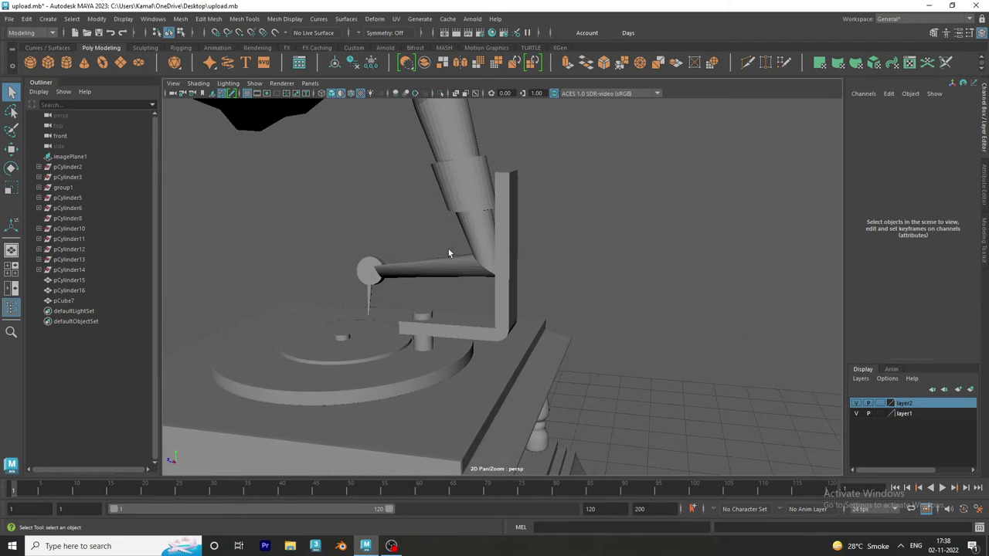
# - Move the bracket's top four vertices up to the horn's neck and return to Object Mode
pyautogui.click(513, 190)
pyautogui.moveTo(510, 189); pyautogui.dragTo(568, 157, button='right')
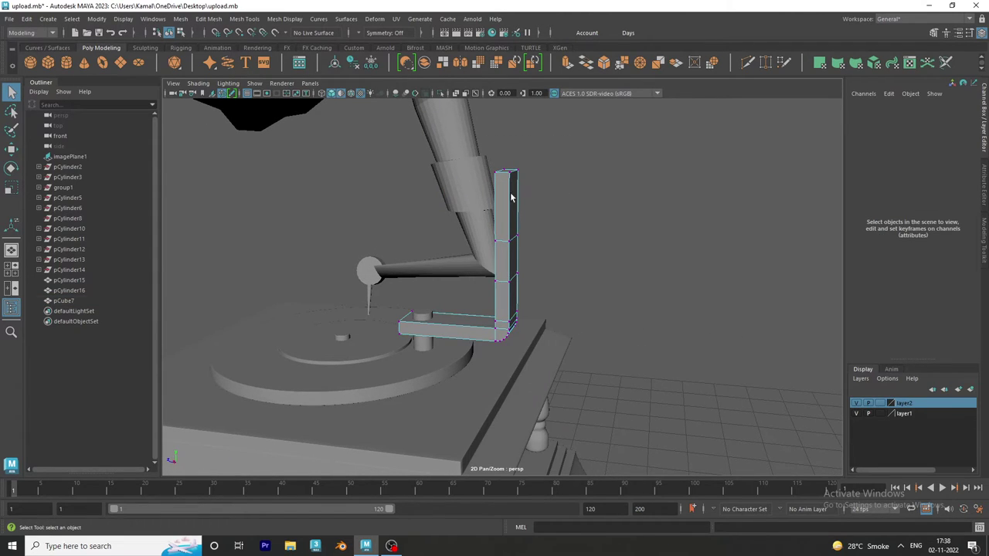
pyautogui.moveTo(487, 158)
pyautogui.mouseDown()
pyautogui.moveTo(533, 181)
pyautogui.moveTo(459, 171)
pyautogui.mouseUp()
pyautogui.press('e')
pyautogui.press('w')
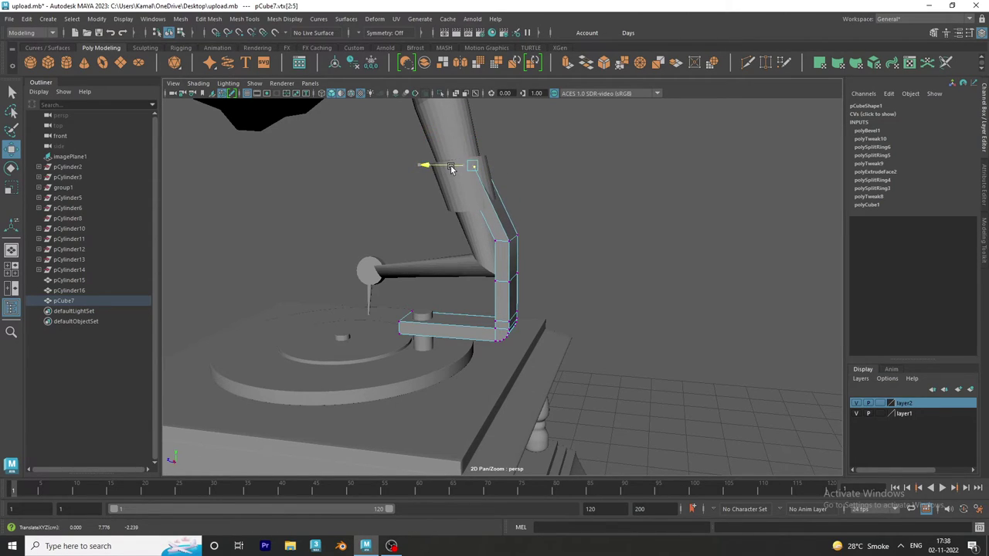
pyautogui.moveTo(446, 168); pyautogui.dragTo(464, 172, button='right')
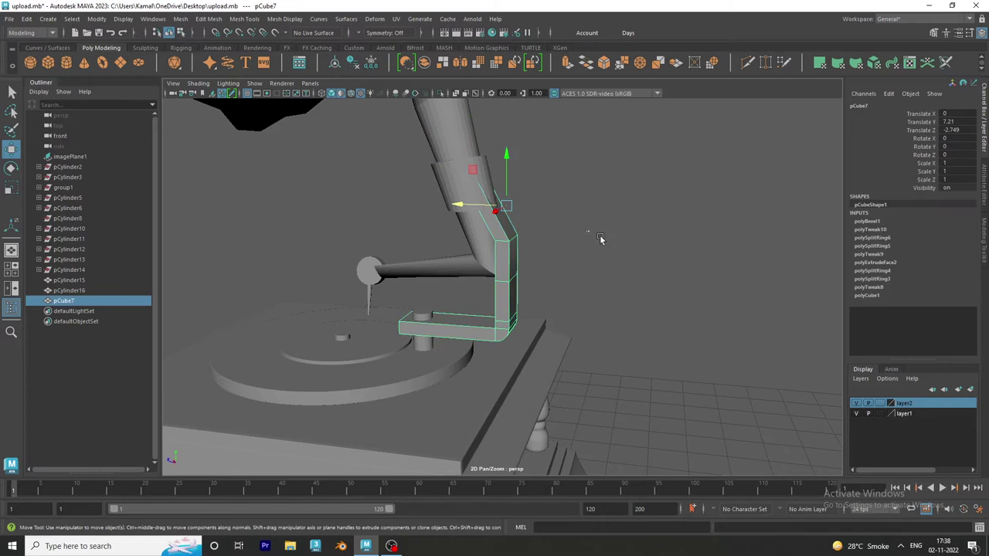
pyautogui.click(600, 235)
pyautogui.moveTo(599, 235)
pyautogui.keyDown('alt'); pyautogui.mouseDown()
pyautogui.moveTo(445, 229)
pyautogui.moveTo(556, 229)
pyautogui.moveTo(487, 225)
pyautogui.moveTo(446, 268)
pyautogui.mouseUp(); pyautogui.keyUp('alt')
# - Reselect the bracket with the Scale tool, then orbit and select the reference image plane
pyautogui.click(447, 269)
pyautogui.press('e')
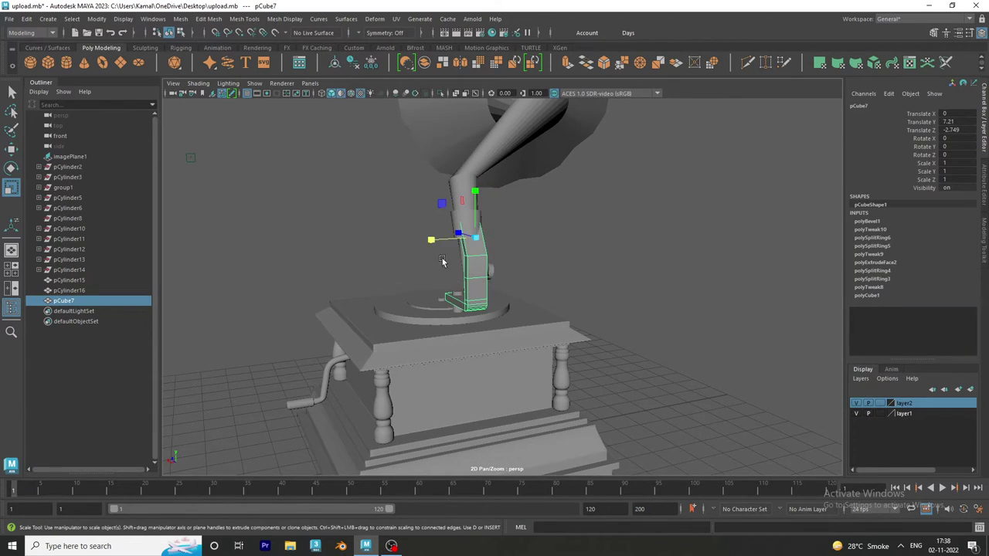
pyautogui.press('r')
pyautogui.moveTo(471, 232); pyautogui.dragTo(543, 204, button='right')
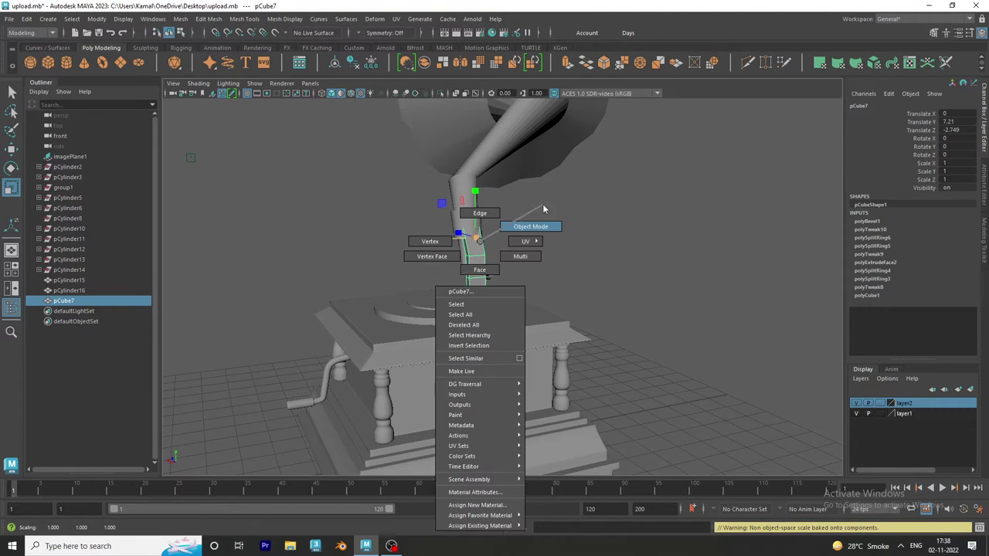
pyautogui.moveTo(543, 204)
pyautogui.keyDown('alt'); pyautogui.mouseDown()
pyautogui.moveTo(623, 272)
pyautogui.moveTo(479, 293)
pyautogui.mouseUp(); pyautogui.keyUp('alt')
pyautogui.click(622, 268)
pyautogui.scroll(2, 478, 294)
# - Select the horn and zoom in on the tonearm in a two-pane front/perspective layout
pyautogui.scroll(1, 477, 288)
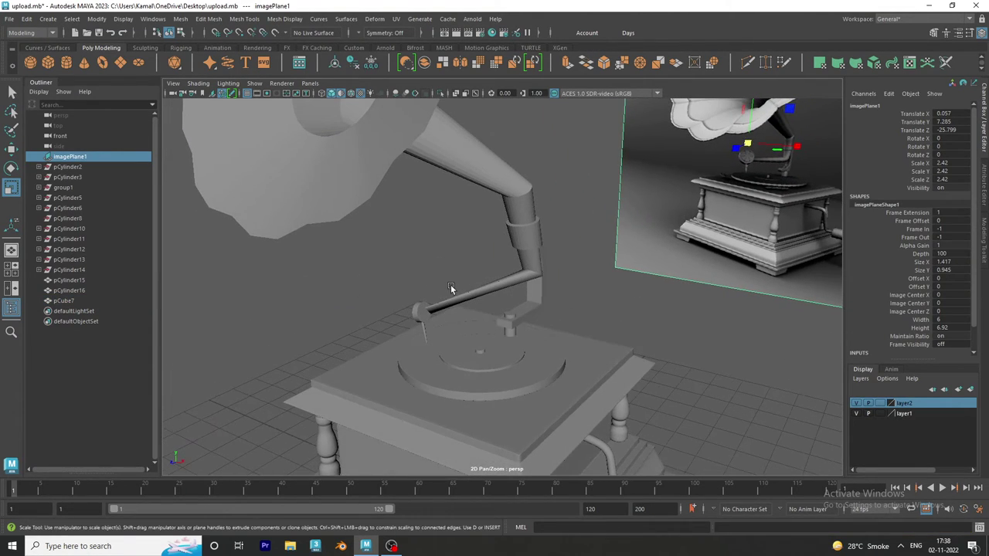
pyautogui.scroll(2, 450, 284)
pyautogui.moveTo(418, 307)
pyautogui.keyDown('alt'); pyautogui.mouseDown()
pyautogui.moveTo(543, 286)
pyautogui.moveTo(553, 325)
pyautogui.mouseUp(); pyautogui.keyUp('alt')
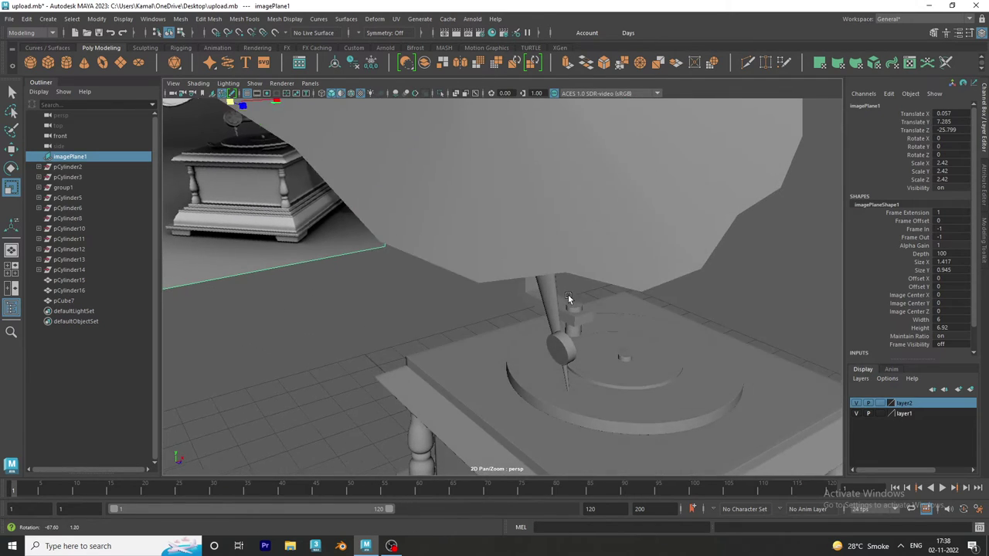
pyautogui.click(554, 324)
pyautogui.scroll(-2, 541, 327)
pyautogui.scroll(-3, 526, 330)
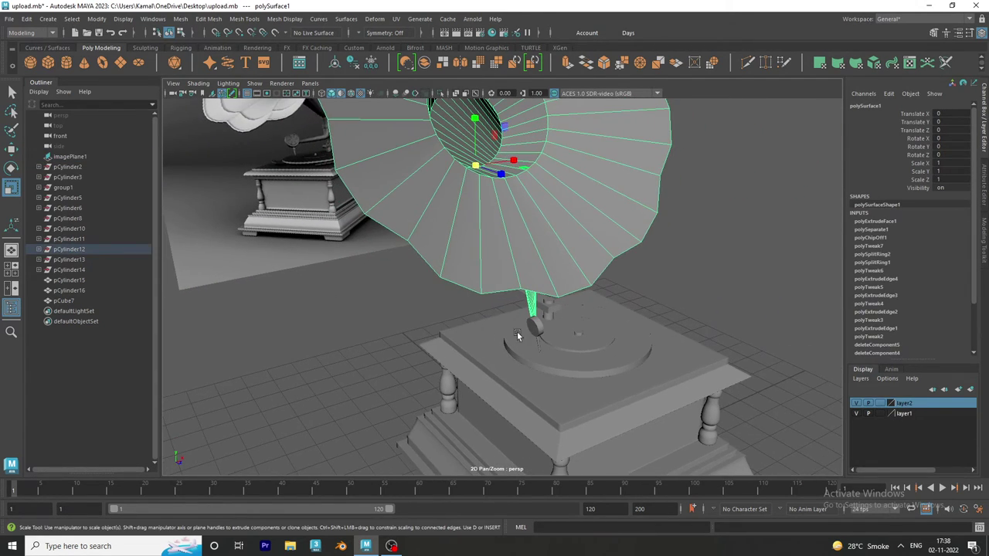
pyautogui.press('space')
pyautogui.press('space')
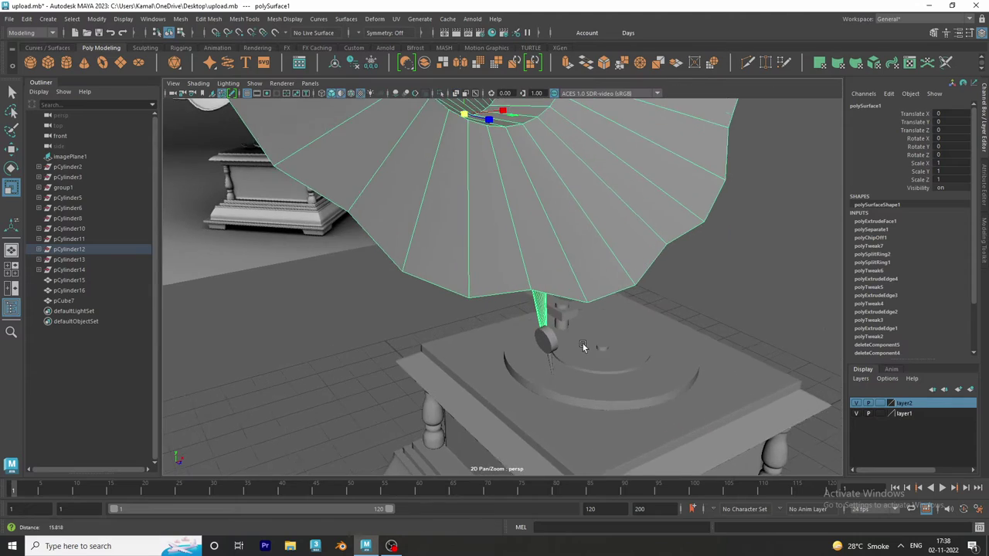
pyautogui.keyDown('alt'); pyautogui.moveTo(582, 344); pyautogui.dragTo(517, 327); pyautogui.keyUp('alt')
pyautogui.scroll(5, 517, 327)
pyautogui.keyDown('alt'); pyautogui.moveTo(430, 309); pyautogui.dragTo(464, 340); pyautogui.keyUp('alt')
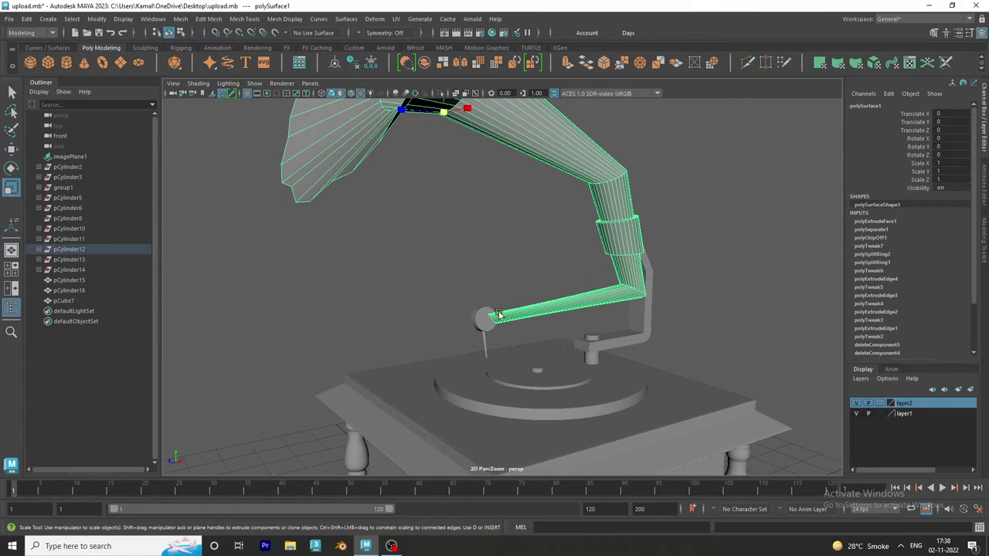
pyautogui.scroll(2, 492, 356)
# - Move the tonearm tip vertices toward the ball head
pyautogui.moveTo(467, 259); pyautogui.dragTo(463, 287, button='right')
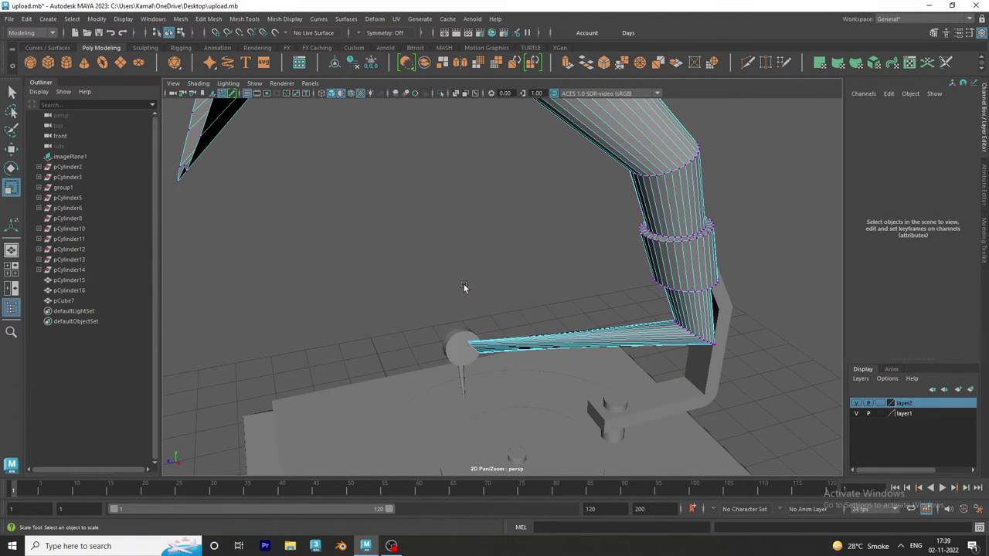
pyautogui.keyDown('alt'); pyautogui.moveTo(463, 287); pyautogui.dragTo(462, 394); pyautogui.keyUp('alt')
pyautogui.press('w')
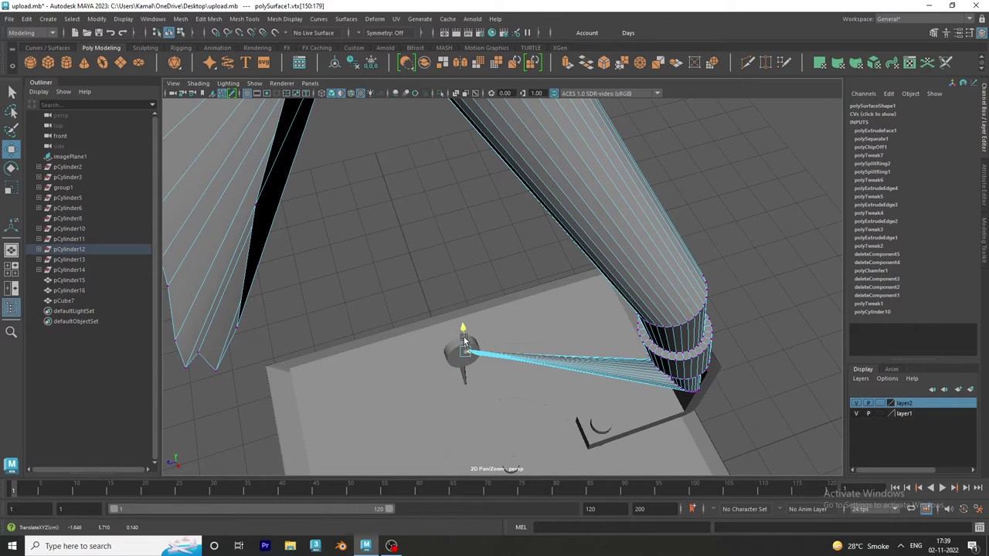
pyautogui.moveTo(464, 352)
pyautogui.mouseDown()
pyautogui.moveTo(465, 334)
pyautogui.moveTo(518, 383)
pyautogui.mouseUp()
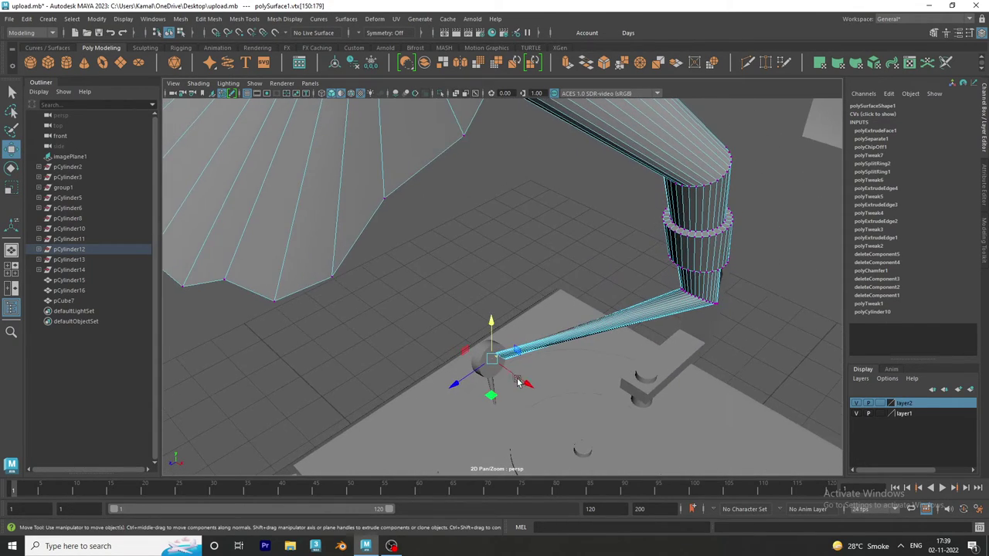
# - Nudge the small ball head (pCylinder15) along X and tilt it
pyautogui.moveTo(502, 242); pyautogui.dragTo(556, 223, button='right')
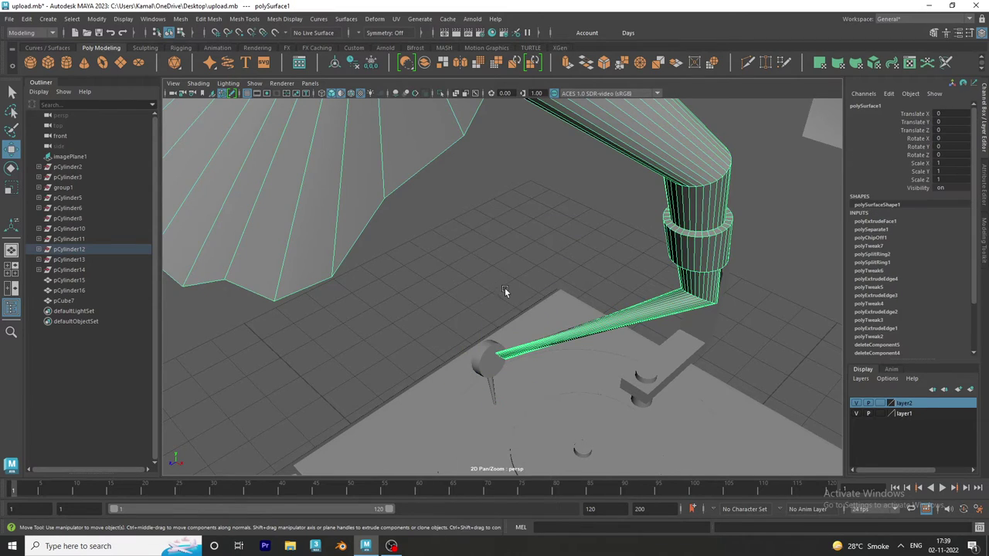
pyautogui.click(489, 363)
pyautogui.moveTo(513, 389)
pyautogui.mouseDown()
pyautogui.moveTo(525, 397)
pyautogui.moveTo(541, 380)
pyautogui.moveTo(402, 365)
pyautogui.mouseUp()
pyautogui.press('e')
pyautogui.press('w')
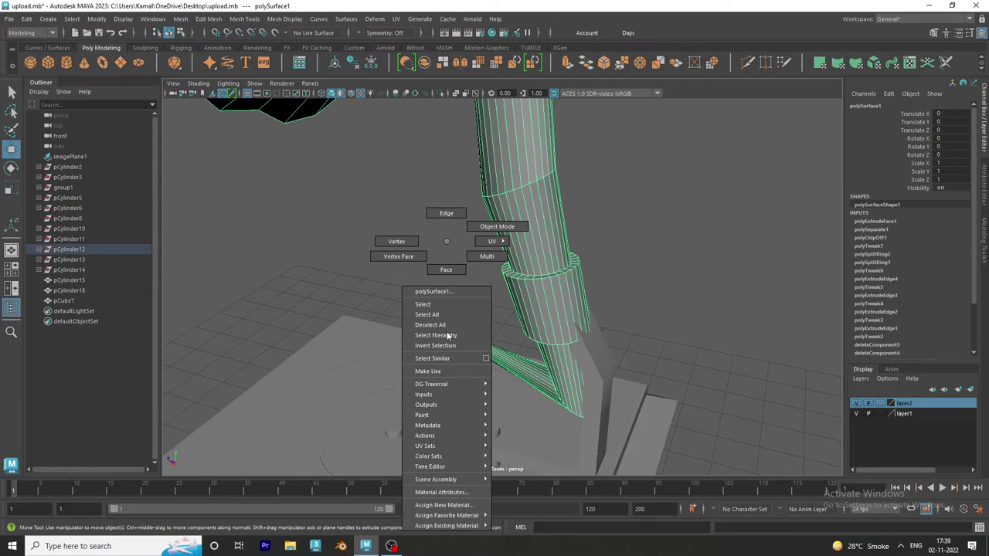
# - Scale the tonearm tip vertices thinner and move them down onto the ball head
pyautogui.moveTo(453, 243); pyautogui.dragTo(384, 232, button='right')
pyautogui.press('e')
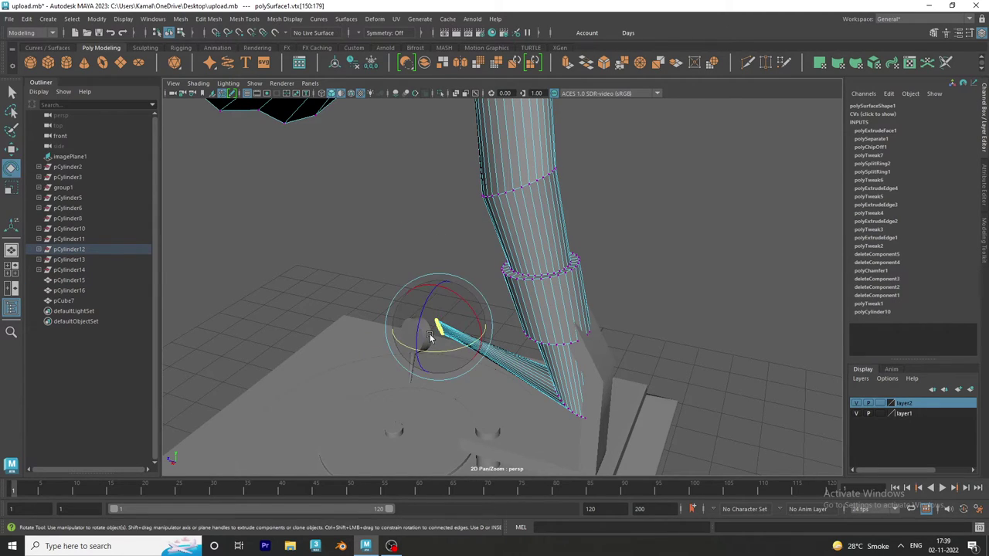
pyautogui.press('r')
pyautogui.moveTo(423, 345); pyautogui.dragTo(412, 346)
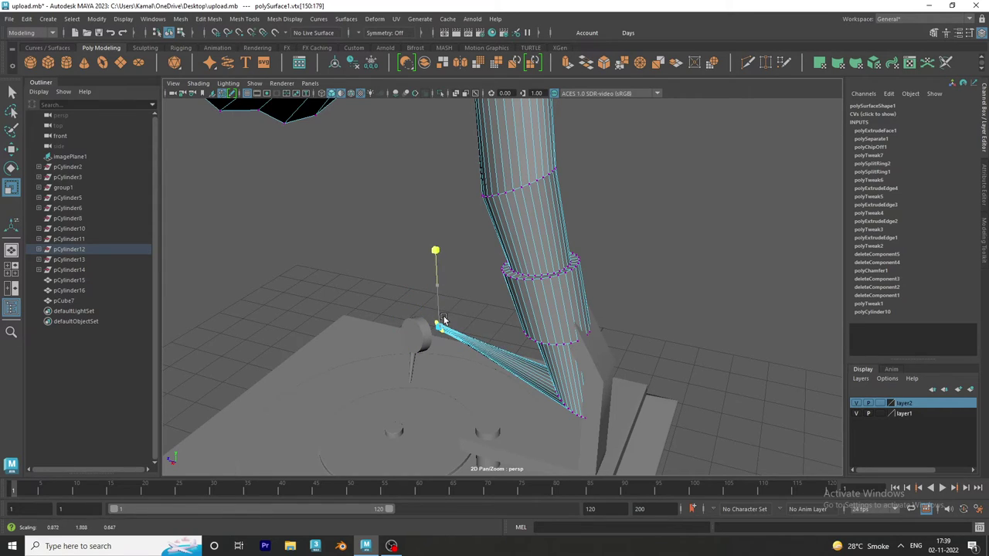
pyautogui.press('w')
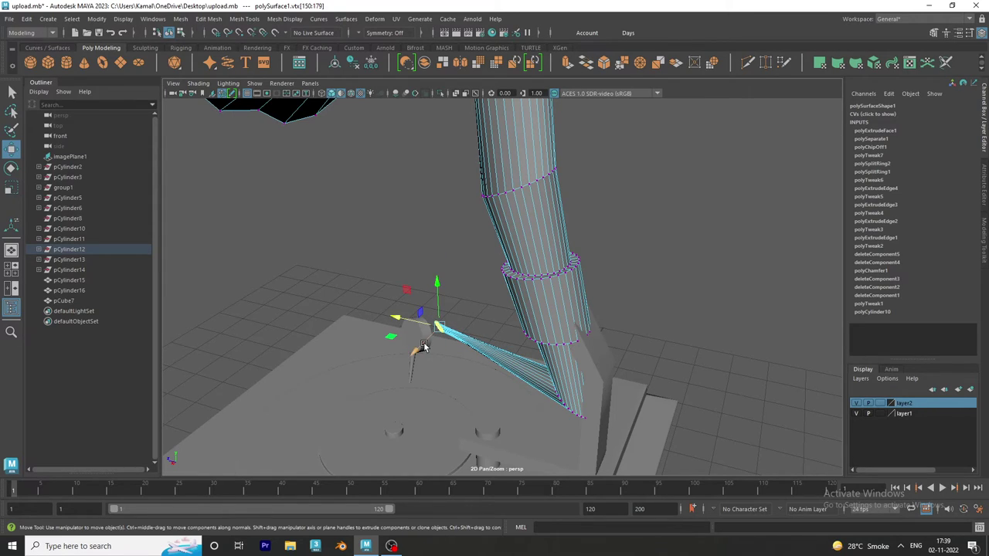
pyautogui.moveTo(426, 346); pyautogui.dragTo(408, 360)
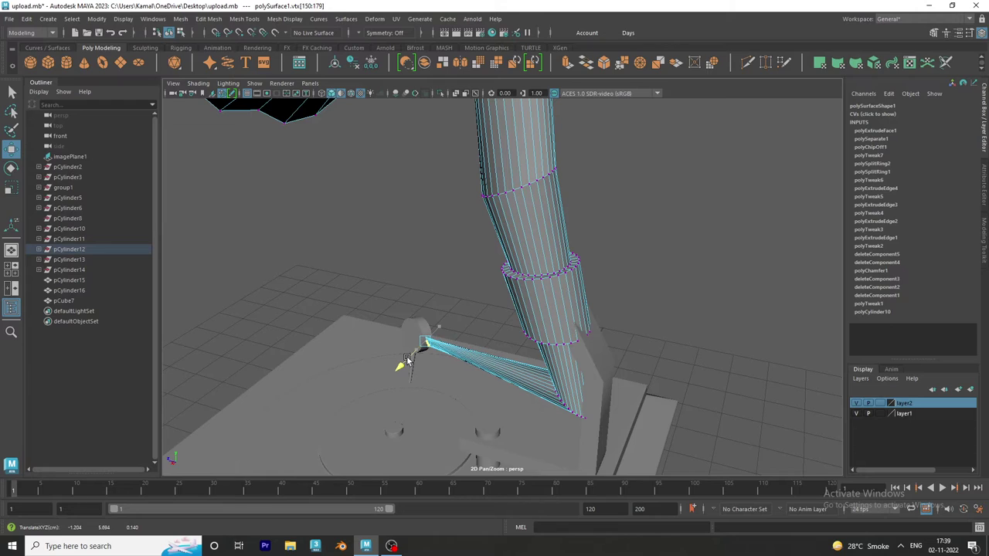
pyautogui.moveTo(423, 326); pyautogui.dragTo(423, 323)
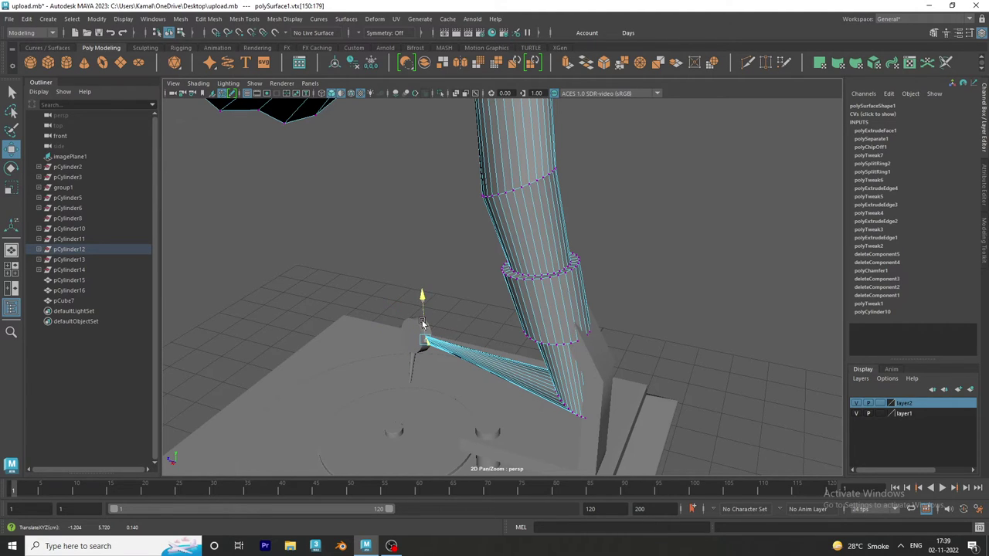
# - Clear the selection, reselect the horn and close in on its neck
pyautogui.click(474, 305)
pyautogui.moveTo(475, 305)
pyautogui.keyDown('alt'); pyautogui.mouseDown()
pyautogui.moveTo(361, 318)
pyautogui.moveTo(557, 287)
pyautogui.mouseUp(); pyautogui.keyUp('alt')
pyautogui.moveTo(594, 241); pyautogui.dragTo(594, 270, button='right')
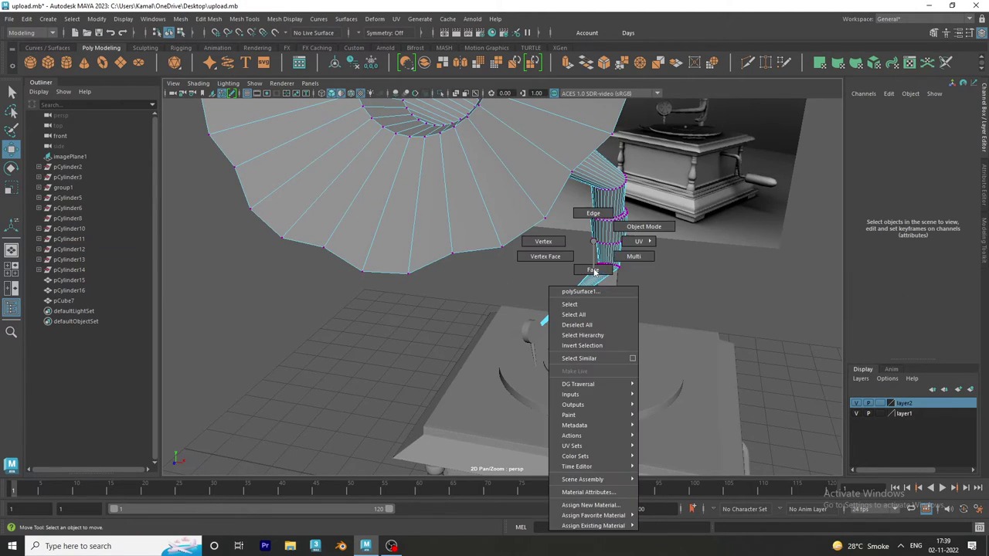
pyautogui.moveTo(677, 272)
pyautogui.keyDown('alt'); pyautogui.mouseDown()
pyautogui.moveTo(569, 317)
pyautogui.moveTo(396, 257)
pyautogui.moveTo(338, 271)
pyautogui.moveTo(368, 271)
pyautogui.moveTo(496, 227)
pyautogui.moveTo(524, 276)
pyautogui.moveTo(564, 242)
pyautogui.mouseUp(); pyautogui.keyUp('alt')
pyautogui.click(444, 241)
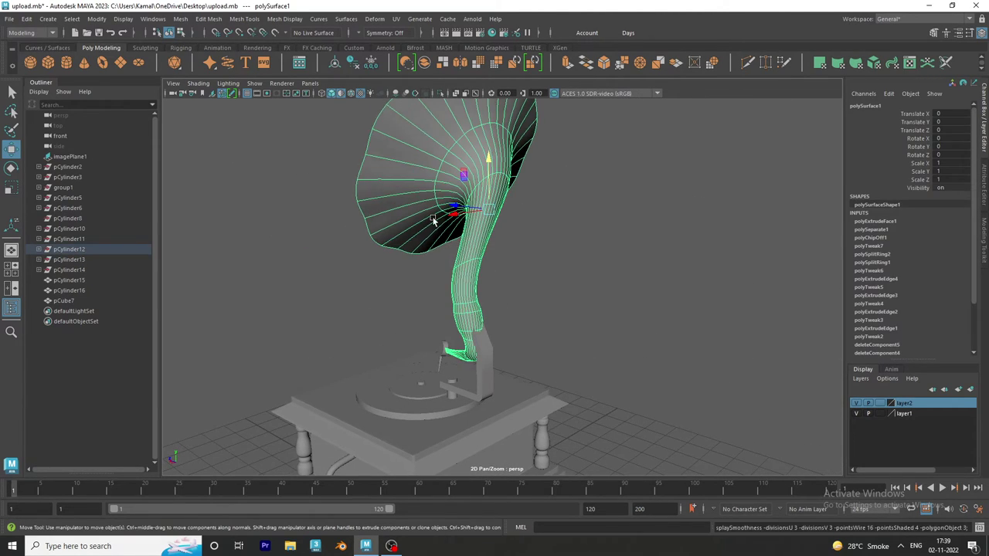
pyautogui.click(705, 309)
pyautogui.moveTo(705, 310)
pyautogui.keyDown('alt'); pyautogui.mouseDown()
pyautogui.moveTo(468, 294)
pyautogui.moveTo(553, 283)
pyautogui.mouseUp(); pyautogui.keyUp('alt')
pyautogui.click(443, 242)
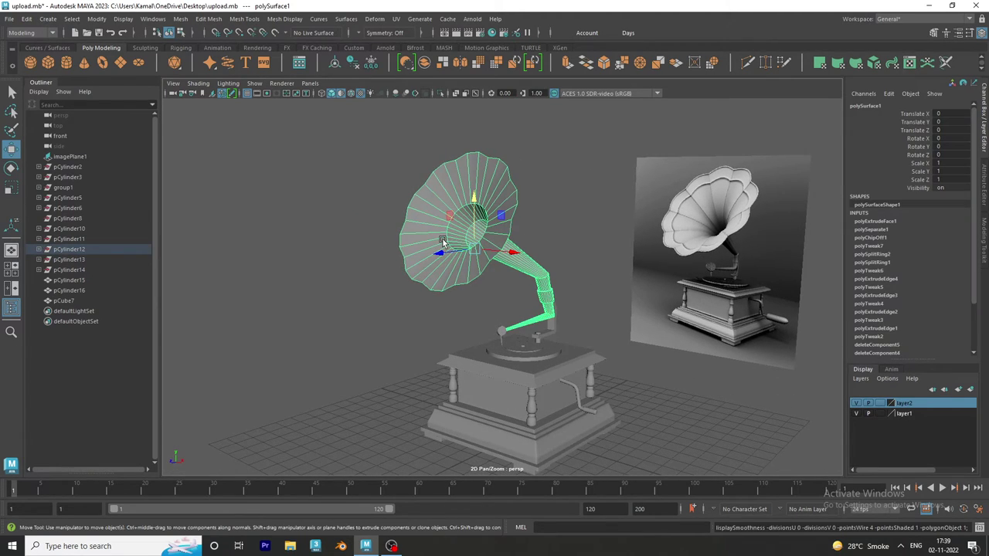
pyautogui.moveTo(443, 242)
pyautogui.keyDown('alt'); pyautogui.mouseDown(button='right')
pyautogui.moveTo(608, 387)
pyautogui.moveTo(537, 319)
pyautogui.mouseUp(button='right'); pyautogui.keyUp('alt')
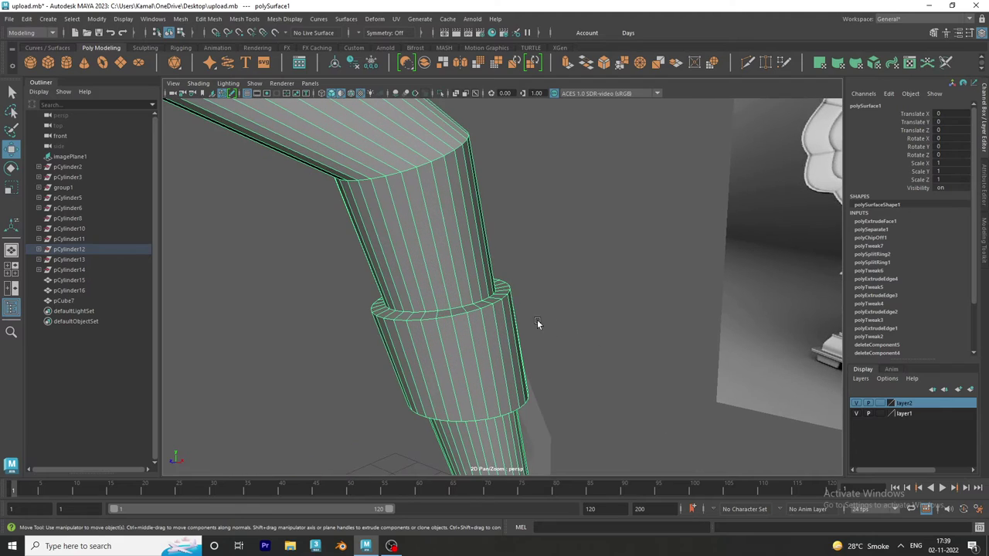
# - Insert four edge loops near the horn's neck ring
pyautogui.click(244, 19)
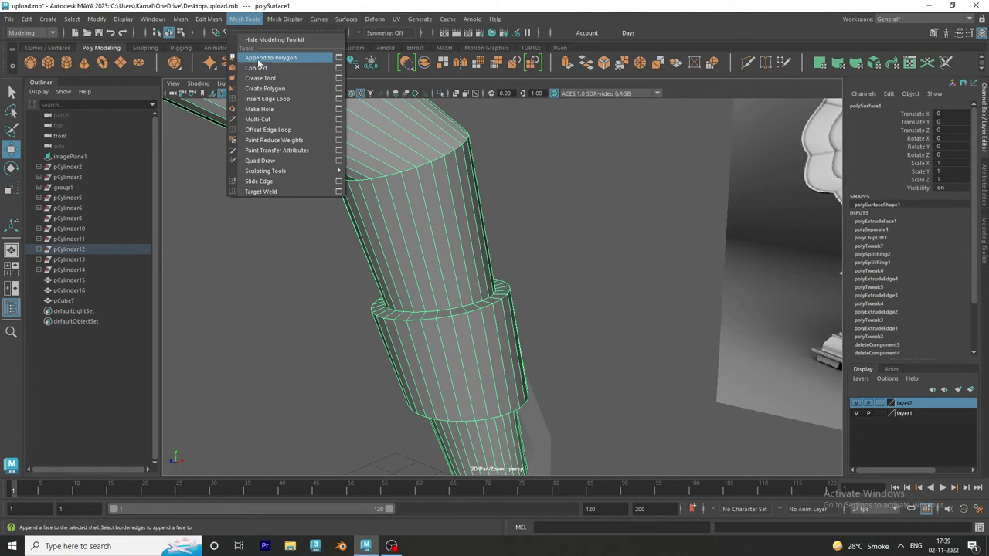
pyautogui.click(267, 98)
pyautogui.scroll(3, 448, 309)
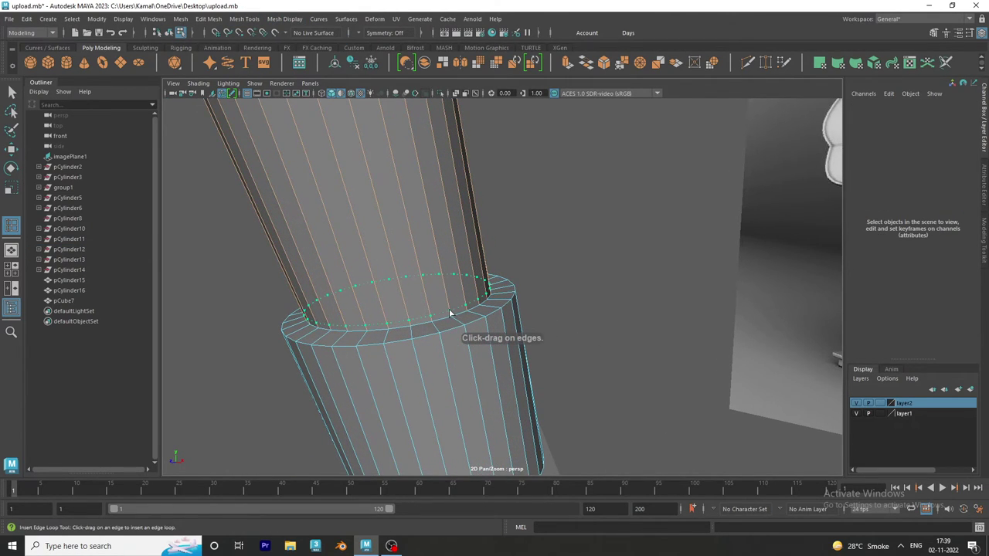
pyautogui.click(451, 317)
pyautogui.click(454, 322)
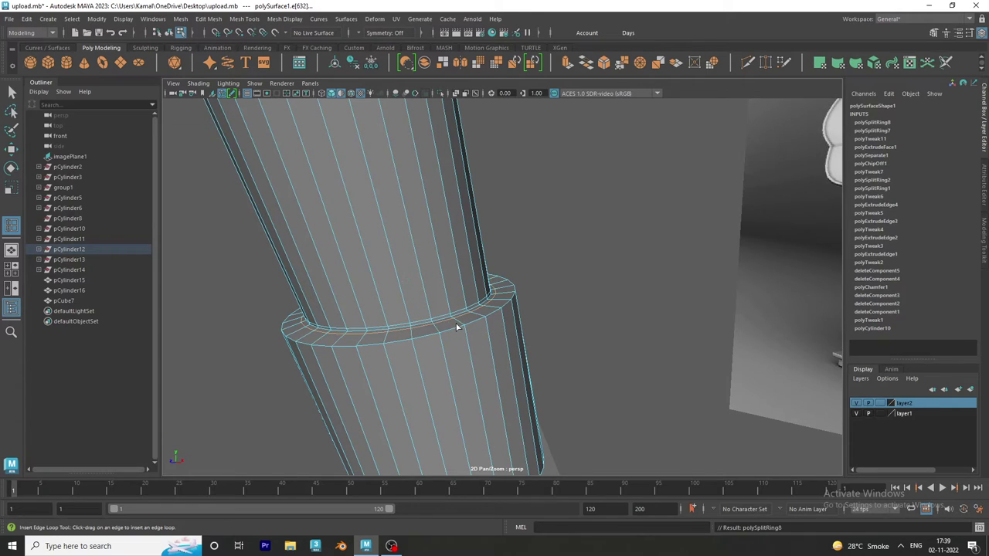
pyautogui.click(461, 329)
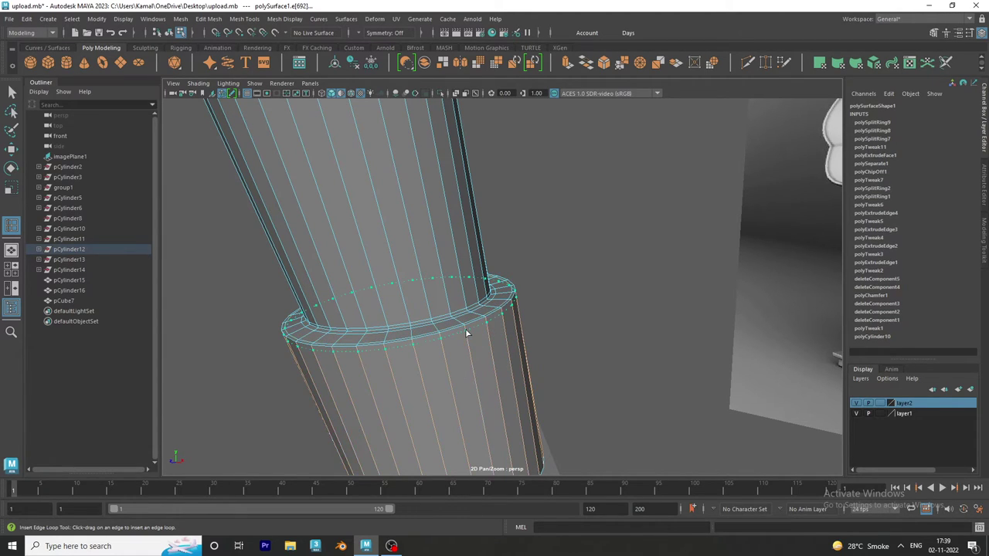
pyautogui.click(466, 330)
pyautogui.moveTo(467, 330)
pyautogui.keyDown('alt'); pyautogui.mouseDown()
pyautogui.moveTo(379, 331)
pyautogui.moveTo(435, 249)
pyautogui.moveTo(589, 371)
pyautogui.moveTo(464, 194)
pyautogui.mouseUp(); pyautogui.keyUp('alt')
# - Add an edge loop at the neck bend and three more on the bent tube
pyautogui.click(473, 237)
pyautogui.moveTo(473, 237)
pyautogui.keyDown('alt'); pyautogui.mouseDown()
pyautogui.moveTo(453, 237)
pyautogui.moveTo(520, 236)
pyautogui.moveTo(490, 375)
pyautogui.moveTo(506, 364)
pyautogui.moveTo(477, 319)
pyautogui.mouseUp(); pyautogui.keyUp('alt')
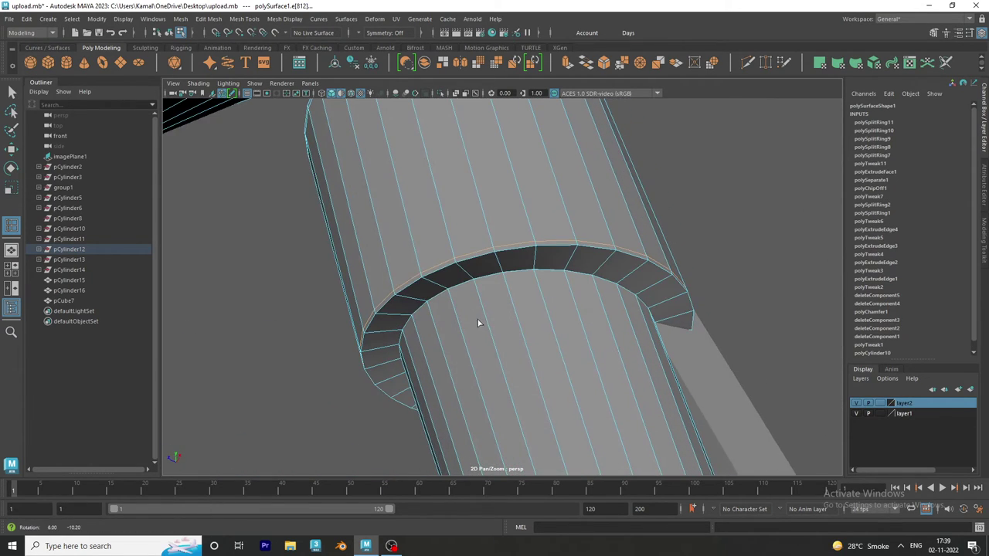
pyautogui.click(612, 259)
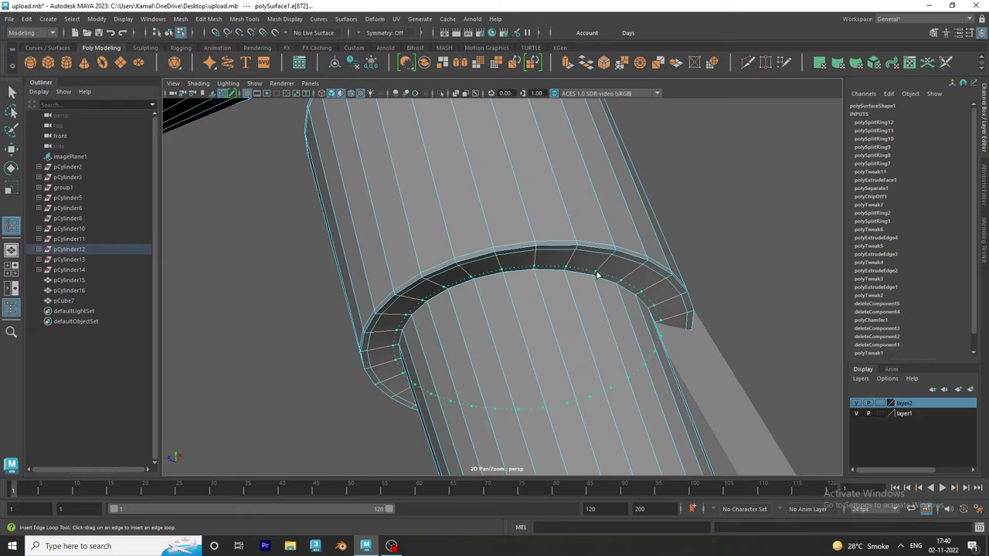
pyautogui.click(596, 276)
pyautogui.click(593, 282)
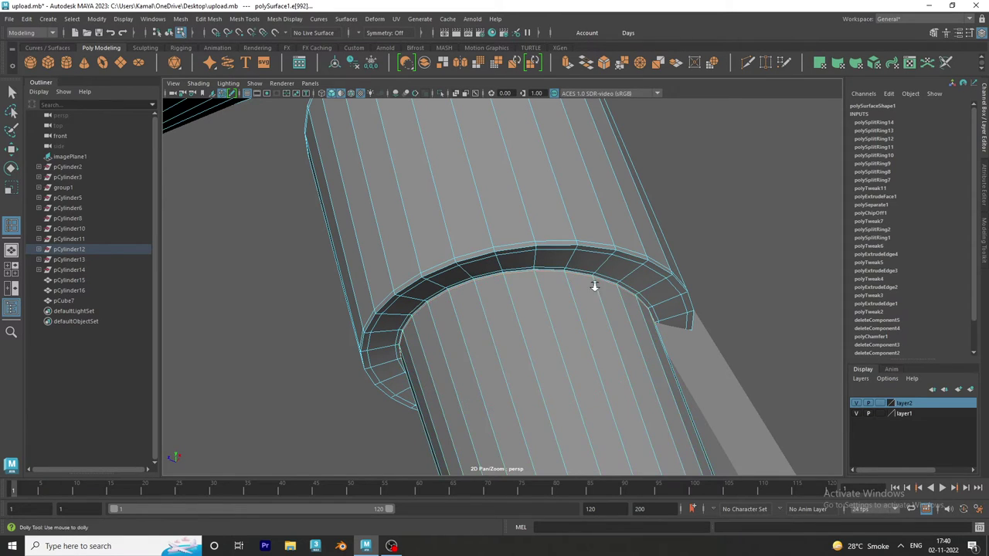
pyautogui.moveTo(593, 282)
pyautogui.keyDown('alt'); pyautogui.mouseDown()
pyautogui.moveTo(409, 265)
pyautogui.moveTo(421, 159)
pyautogui.mouseUp(); pyautogui.keyUp('alt')
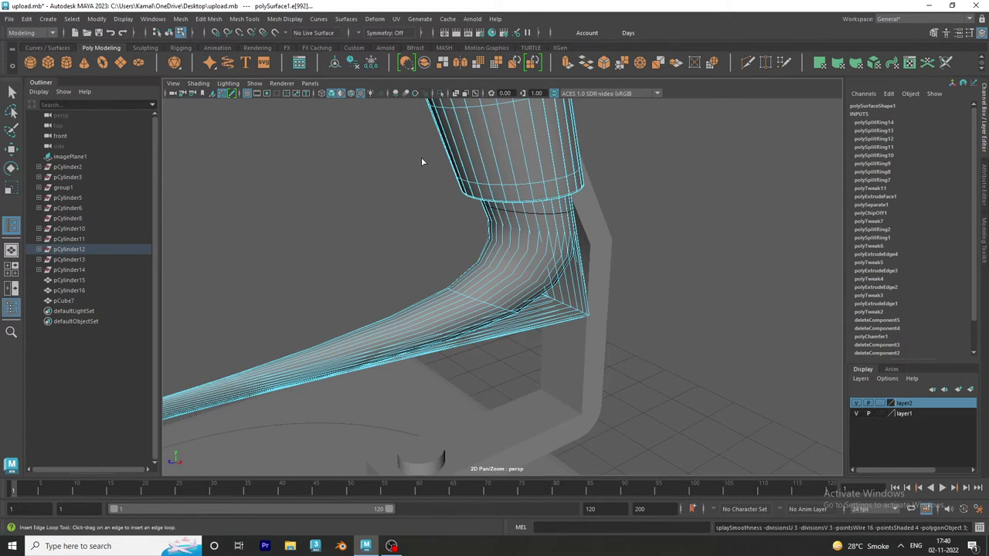
pyautogui.moveTo(669, 229)
pyautogui.keyDown('alt'); pyautogui.mouseDown()
pyautogui.moveTo(620, 231)
pyautogui.moveTo(627, 242)
pyautogui.moveTo(503, 283)
pyautogui.moveTo(638, 311)
pyautogui.moveTo(478, 293)
pyautogui.moveTo(680, 386)
pyautogui.moveTo(622, 335)
pyautogui.moveTo(669, 420)
pyautogui.moveTo(382, 289)
pyautogui.moveTo(528, 242)
pyautogui.moveTo(581, 276)
pyautogui.moveTo(494, 309)
pyautogui.moveTo(408, 293)
pyautogui.moveTo(432, 294)
pyautogui.mouseUp(); pyautogui.keyUp('alt')
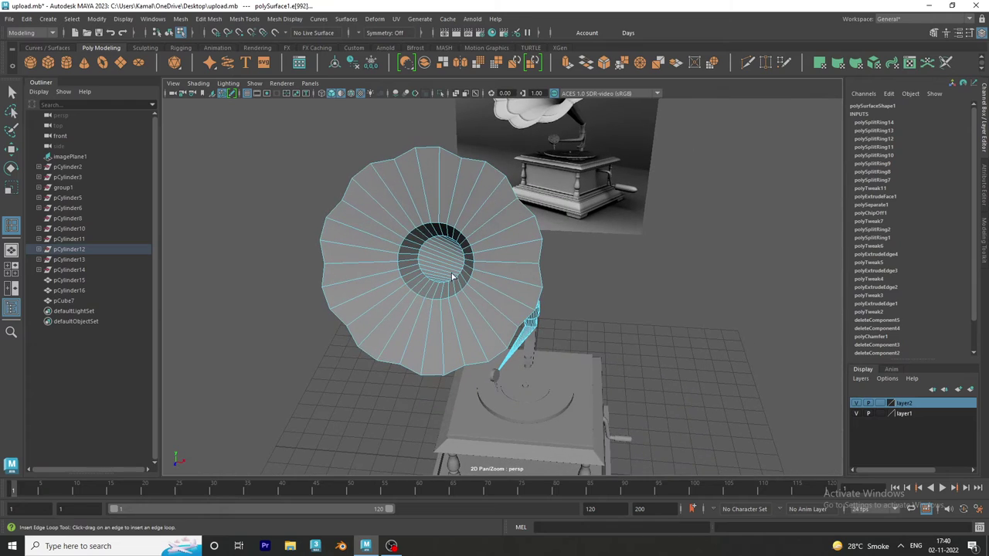
# - Leave component mode and select the horn, viewing the whole gramophone
pyautogui.rightClick(469, 207)
pyautogui.click(518, 190)
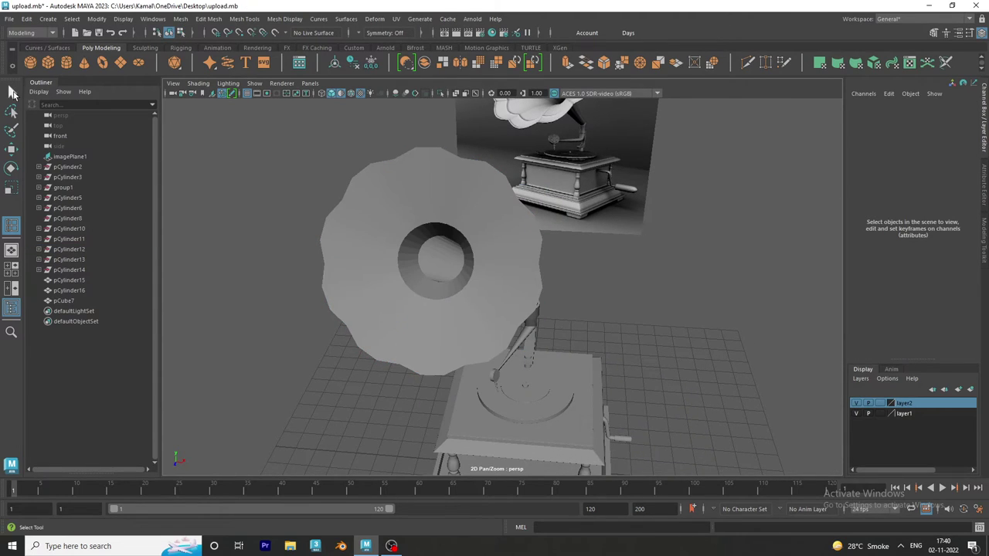
pyautogui.click(13, 92)
pyautogui.scroll(-3, 490, 193)
pyautogui.moveTo(490, 193)
pyautogui.keyDown('alt'); pyautogui.mouseDown()
pyautogui.moveTo(412, 208)
pyautogui.moveTo(476, 206)
pyautogui.mouseUp(); pyautogui.keyUp('alt')
# - Select the horn's rim vertices and move them up and forward into place
pyautogui.click(497, 233)
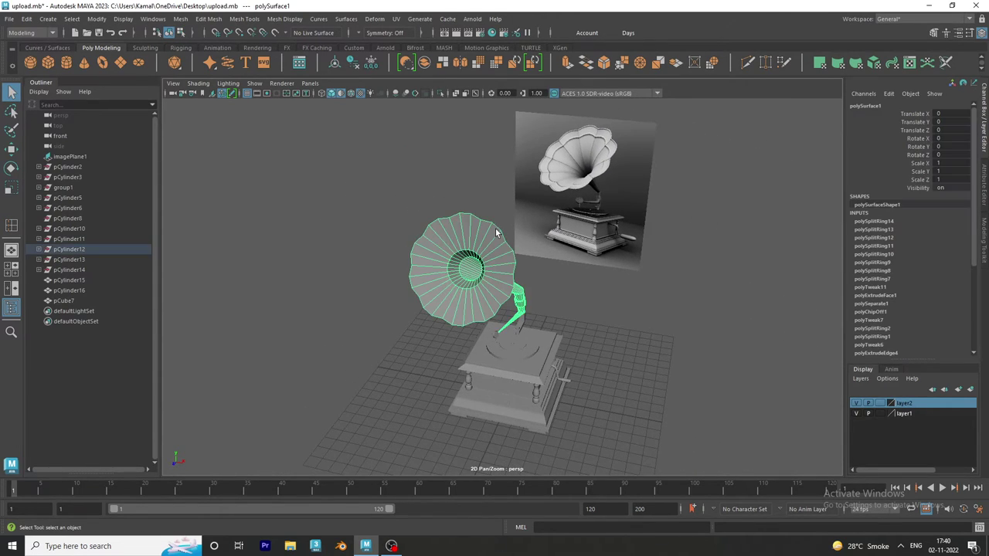
pyautogui.moveTo(496, 233); pyautogui.dragTo(299, 169, button='right')
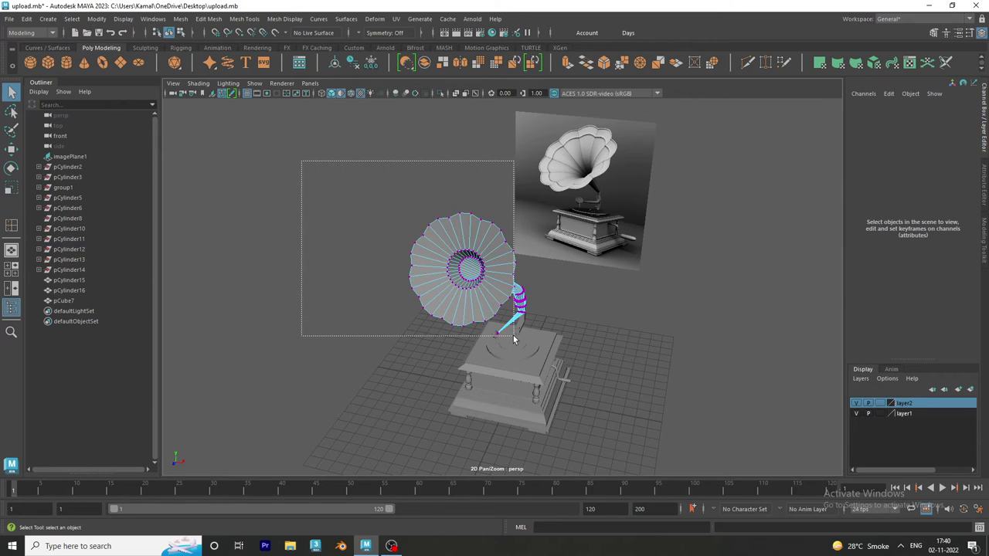
pyautogui.moveTo(522, 342)
pyautogui.mouseDown()
pyautogui.moveTo(402, 209)
pyautogui.moveTo(570, 359)
pyautogui.mouseUp()
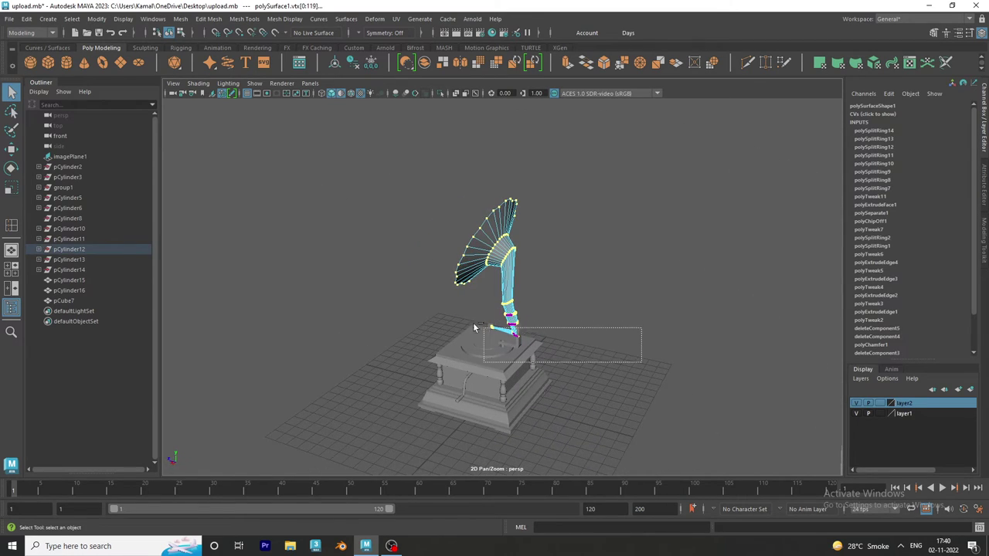
pyautogui.moveTo(537, 310)
pyautogui.keyDown('alt'); pyautogui.mouseDown()
pyautogui.moveTo(567, 286)
pyautogui.moveTo(579, 316)
pyautogui.moveTo(512, 266)
pyautogui.moveTo(676, 249)
pyautogui.moveTo(542, 281)
pyautogui.moveTo(544, 325)
pyautogui.mouseUp(); pyautogui.keyUp('alt')
pyautogui.press('w')
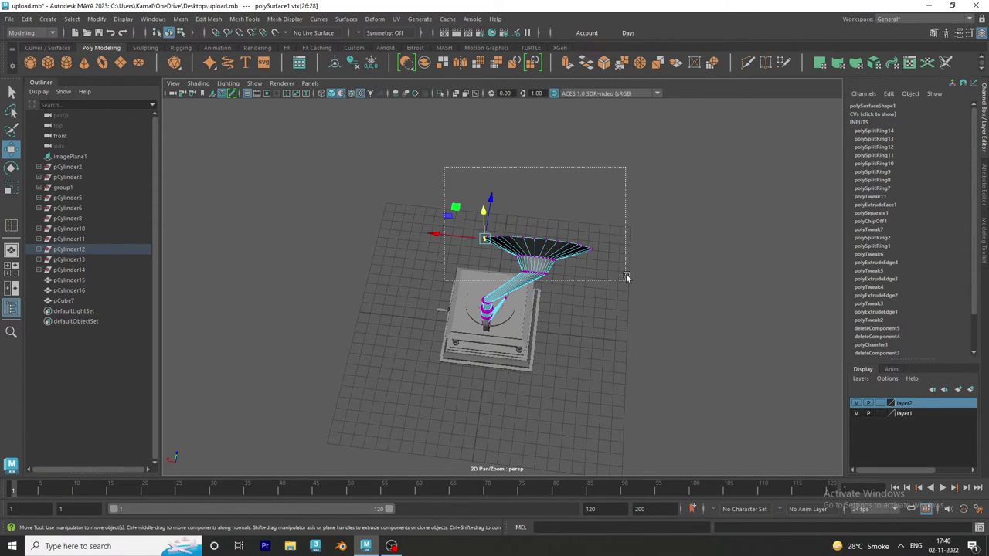
pyautogui.moveTo(626, 275); pyautogui.dragTo(627, 277)
pyautogui.moveTo(483, 247)
pyautogui.mouseDown()
pyautogui.moveTo(456, 246)
pyautogui.moveTo(561, 222)
pyautogui.moveTo(605, 224)
pyautogui.mouseUp()
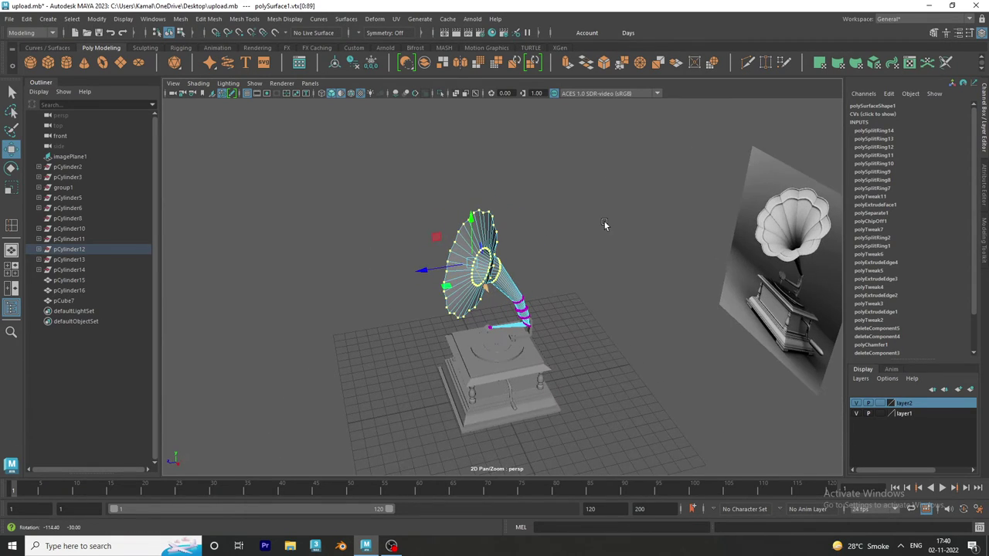
pyautogui.moveTo(472, 219)
pyautogui.mouseDown()
pyautogui.moveTo(453, 255)
pyautogui.moveTo(428, 257)
pyautogui.moveTo(692, 283)
pyautogui.moveTo(499, 280)
pyautogui.mouseUp()
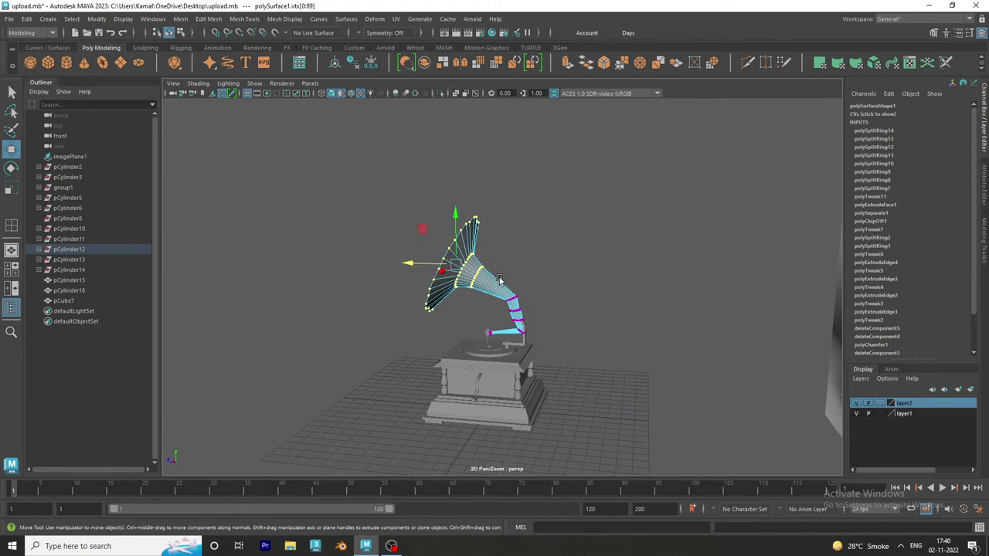
# - Preview the horn smoothed and return to object mode
pyautogui.press('3')
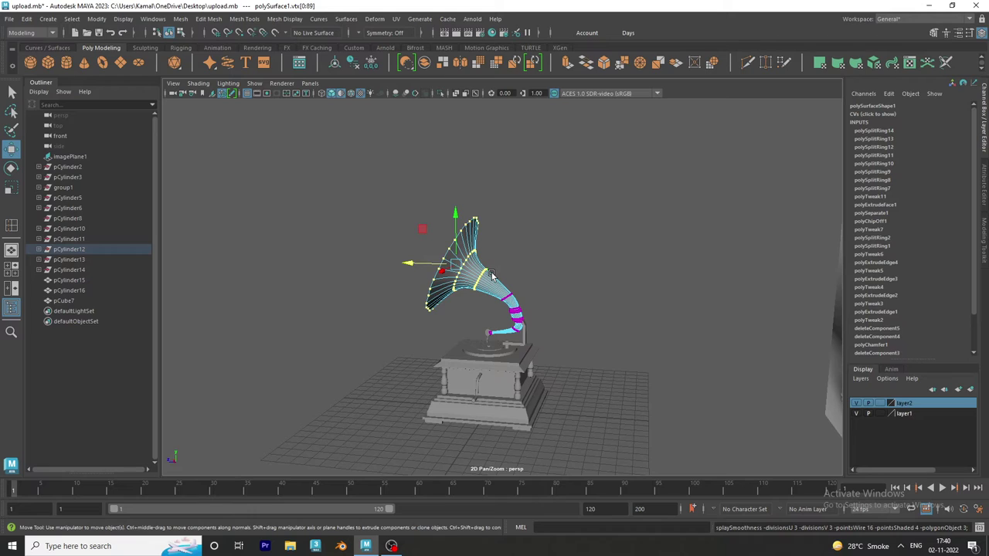
pyautogui.moveTo(492, 276); pyautogui.dragTo(557, 208, button='right')
pyautogui.click(586, 243)
pyautogui.moveTo(585, 243)
pyautogui.keyDown('alt'); pyautogui.mouseDown()
pyautogui.moveTo(633, 246)
pyautogui.moveTo(570, 242)
pyautogui.mouseUp(); pyautogui.keyUp('alt')
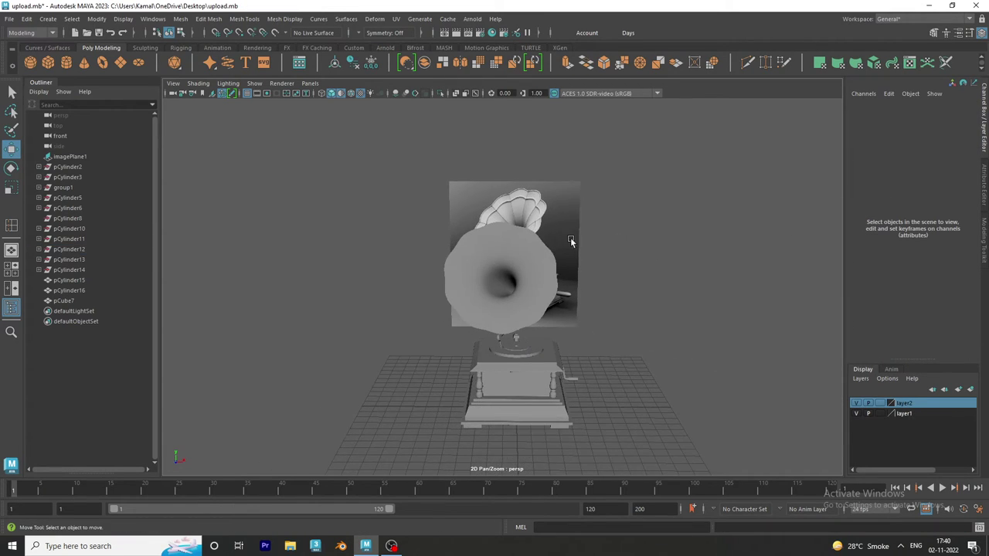
# - Insert a concentric edge loop near the horn's outer rim
pyautogui.scroll(3, 570, 242)
pyautogui.click(535, 258)
pyautogui.scroll(2, 595, 289)
pyautogui.scroll(2, 621, 308)
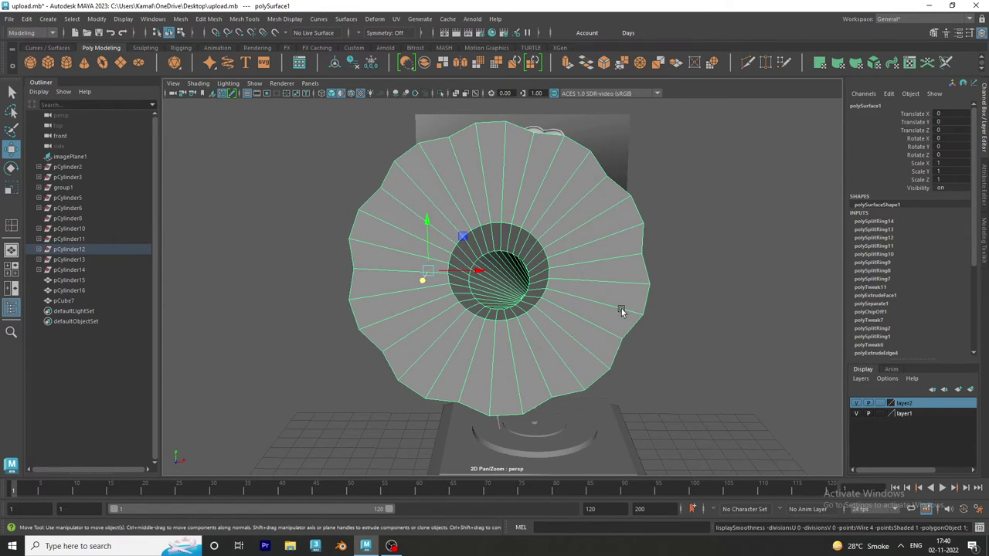
pyautogui.click(244, 18)
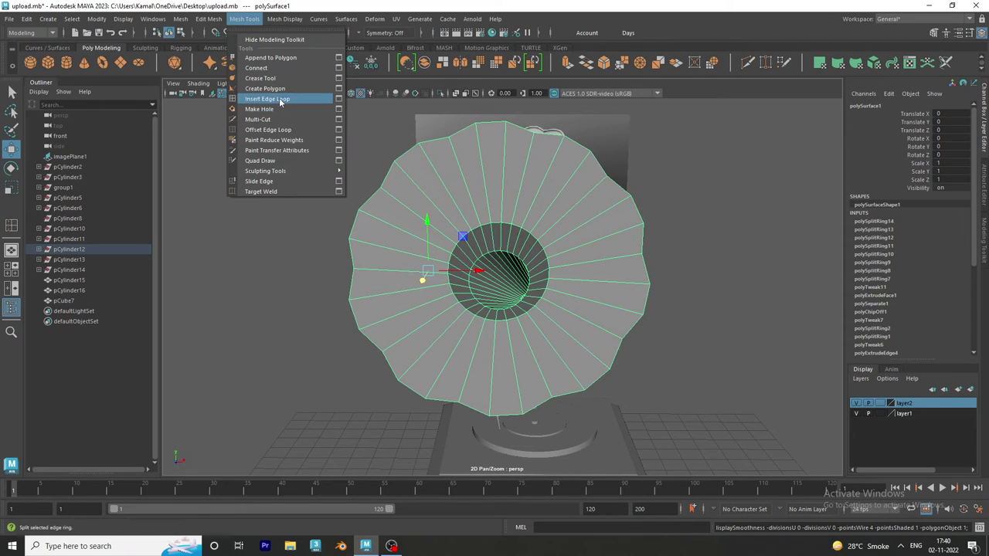
pyautogui.click(278, 101)
pyautogui.moveTo(480, 160)
pyautogui.mouseDown()
pyautogui.moveTo(456, 149)
pyautogui.moveTo(468, 193)
pyautogui.mouseUp()
# - Exit the edge-loop tool, return to object mode and reselect the horn
pyautogui.click(11, 91)
pyautogui.keyDown('alt'); pyautogui.moveTo(324, 147); pyautogui.dragTo(357, 173); pyautogui.keyUp('alt')
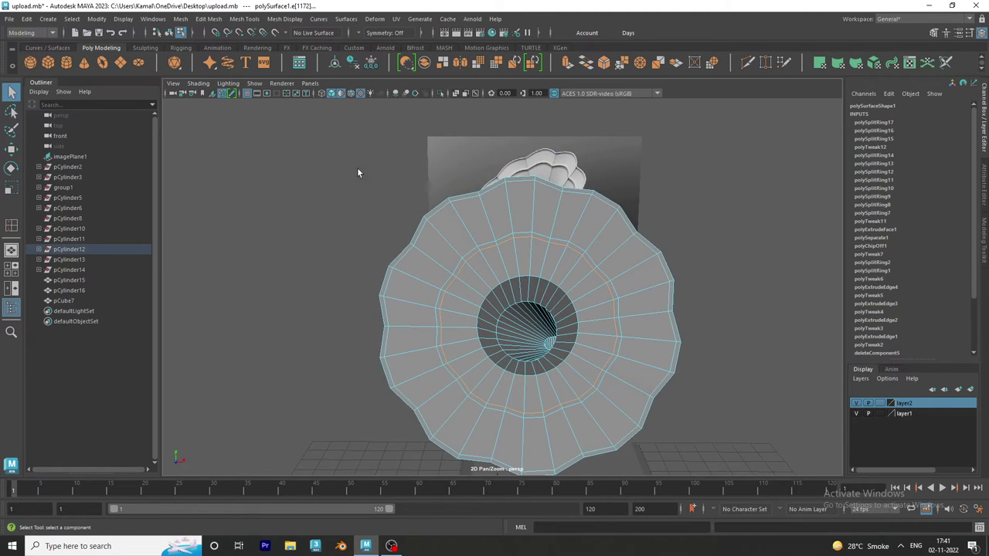
pyautogui.moveTo(388, 217)
pyautogui.keyDown('alt'); pyautogui.mouseDown()
pyautogui.moveTo(499, 221)
pyautogui.moveTo(481, 228)
pyautogui.moveTo(525, 197)
pyautogui.mouseUp(); pyautogui.keyUp('alt')
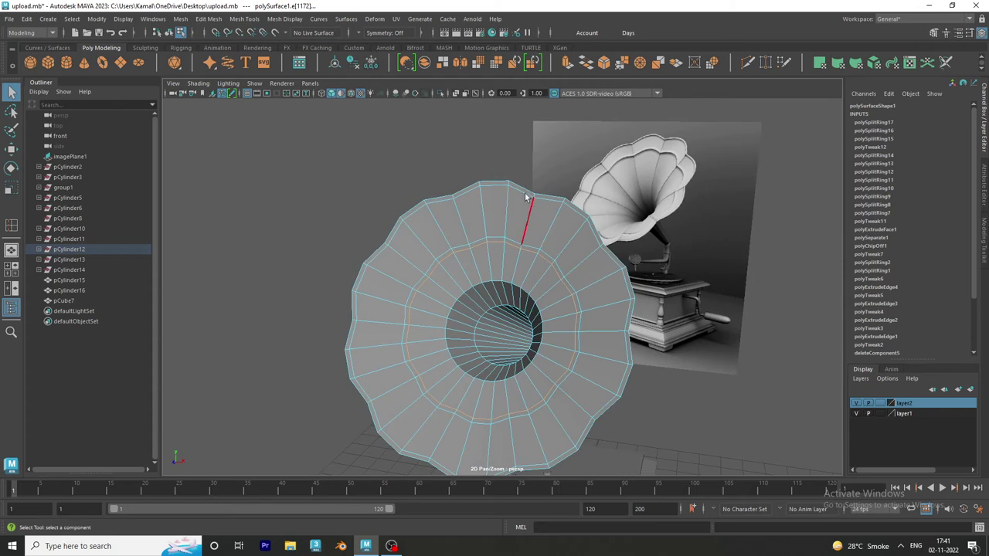
pyautogui.press('F8')
pyautogui.click(449, 150)
pyautogui.moveTo(450, 150)
pyautogui.keyDown('alt'); pyautogui.mouseDown()
pyautogui.moveTo(441, 253)
pyautogui.moveTo(484, 263)
pyautogui.mouseUp(); pyautogui.keyUp('alt')
pyautogui.click(442, 252)
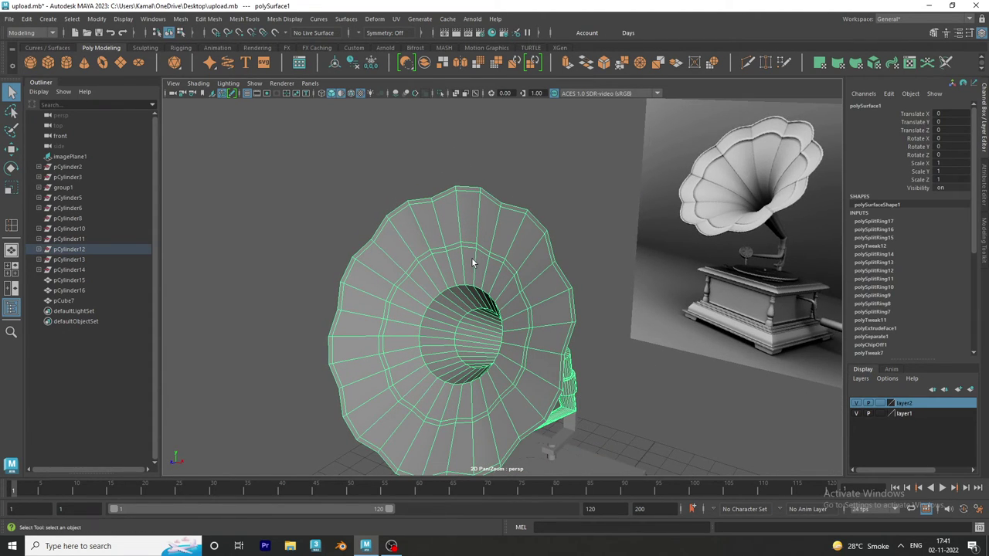
# - Switch back to object mode and reselect the horn
pyautogui.rightClick(482, 244)
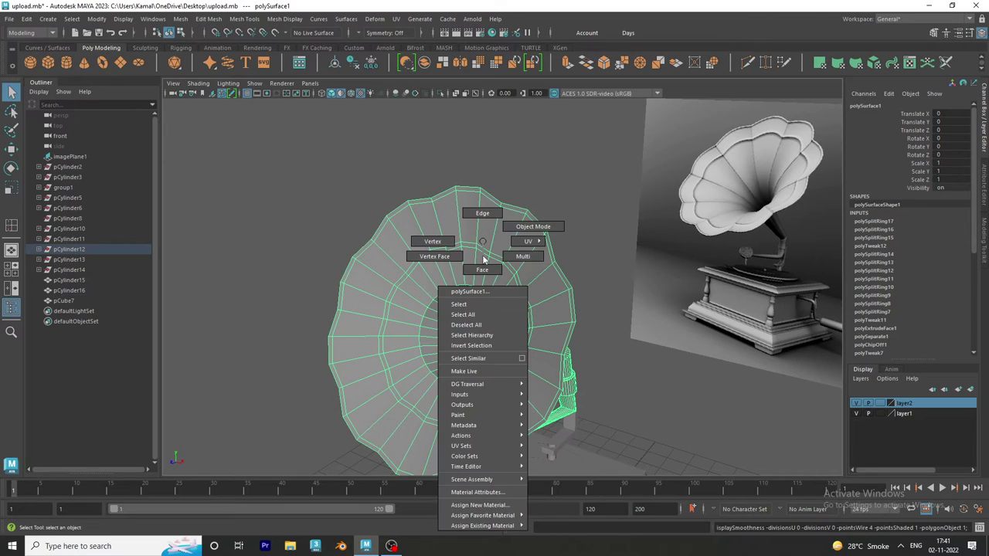
pyautogui.click(533, 227)
pyautogui.click(408, 164)
pyautogui.click(433, 242)
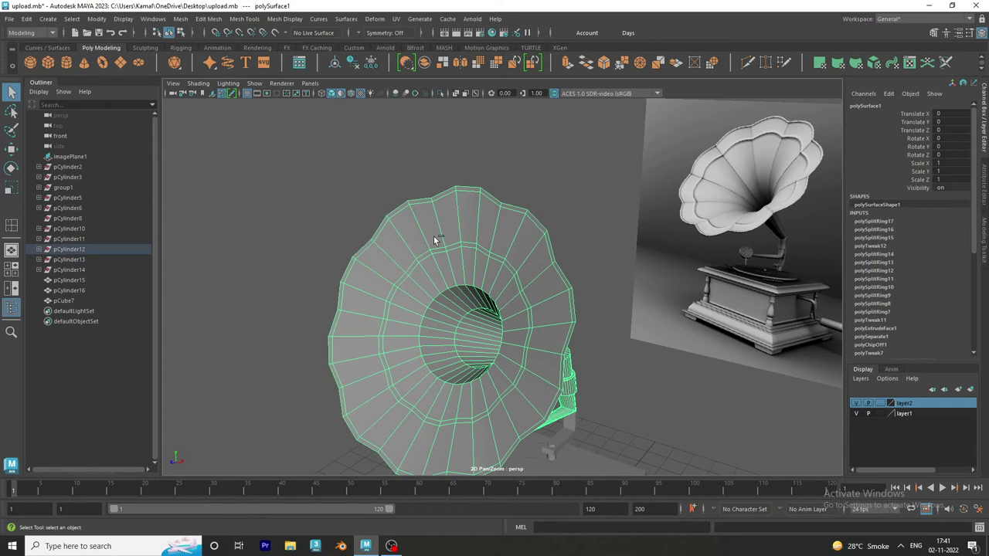
# - Extrude the horn's faces with Thickness 0.02, then deselect it
pyautogui.hotkey('ctrl', 'e')
pyautogui.click(751, 301)
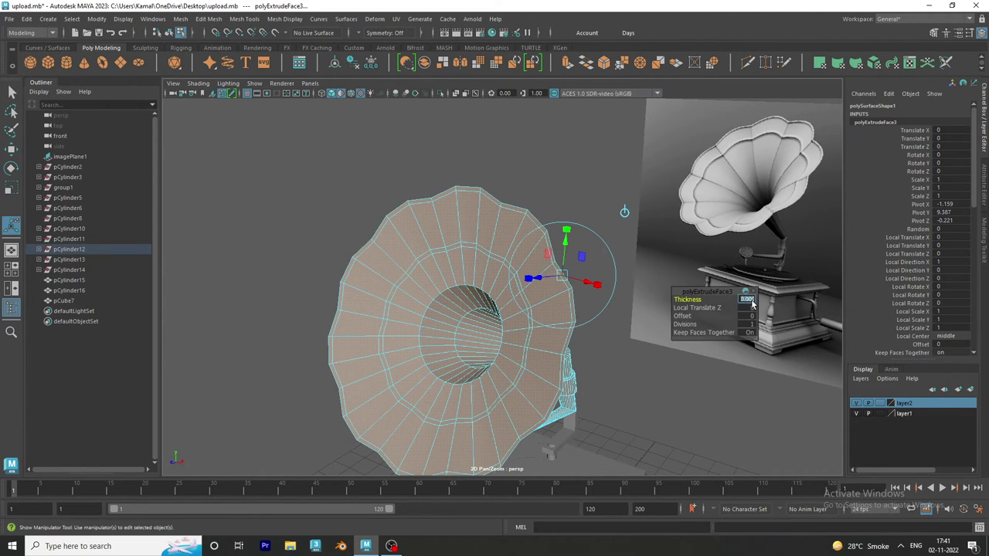
pyautogui.write('2')
pyautogui.press('Return')
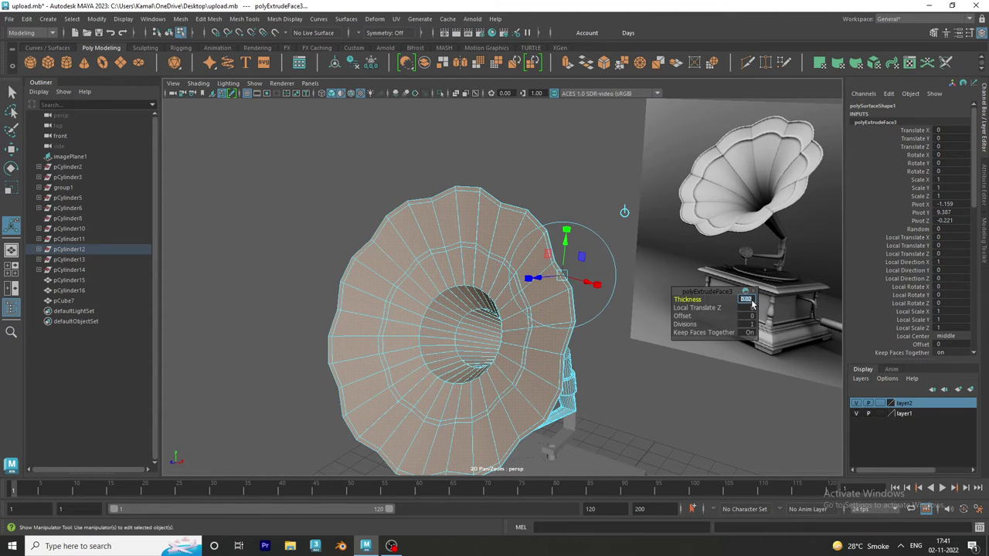
pyautogui.keyDown('alt'); pyautogui.moveTo(751, 303); pyautogui.dragTo(445, 243); pyautogui.keyUp('alt')
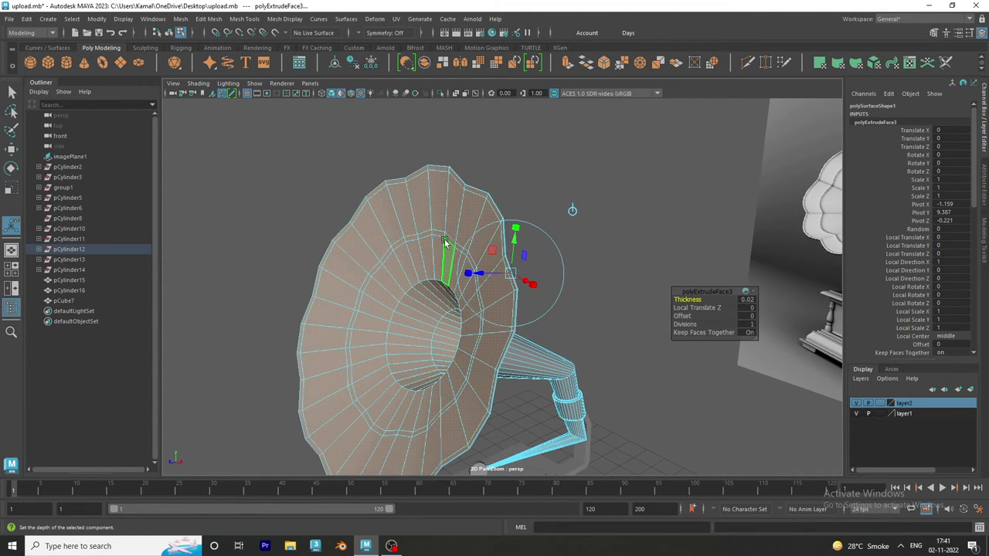
pyautogui.moveTo(445, 243); pyautogui.dragTo(522, 202, button='right')
pyautogui.click(376, 233)
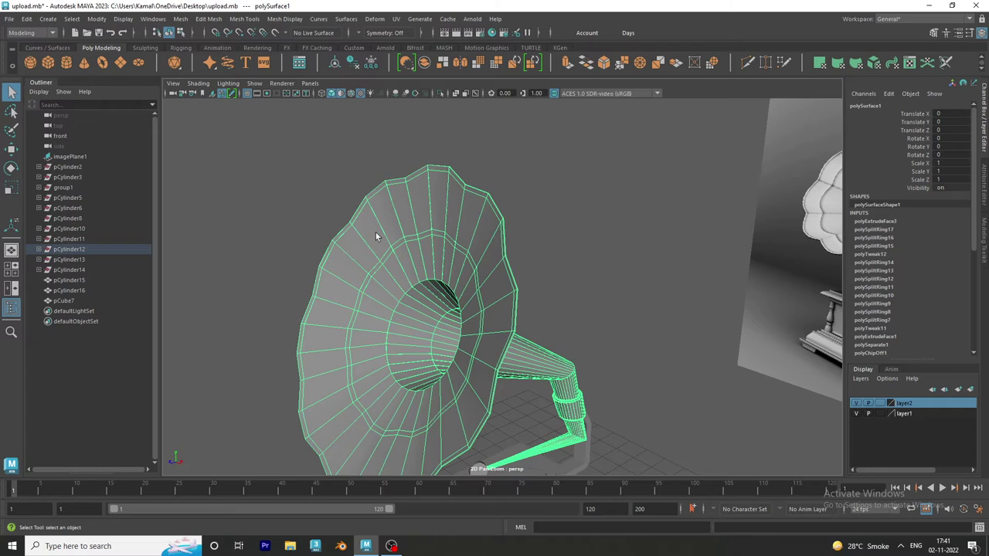
pyautogui.click(604, 186)
# - With smoothing off, select the outer rim and inner ring face loops
pyautogui.scroll(5, 567, 261)
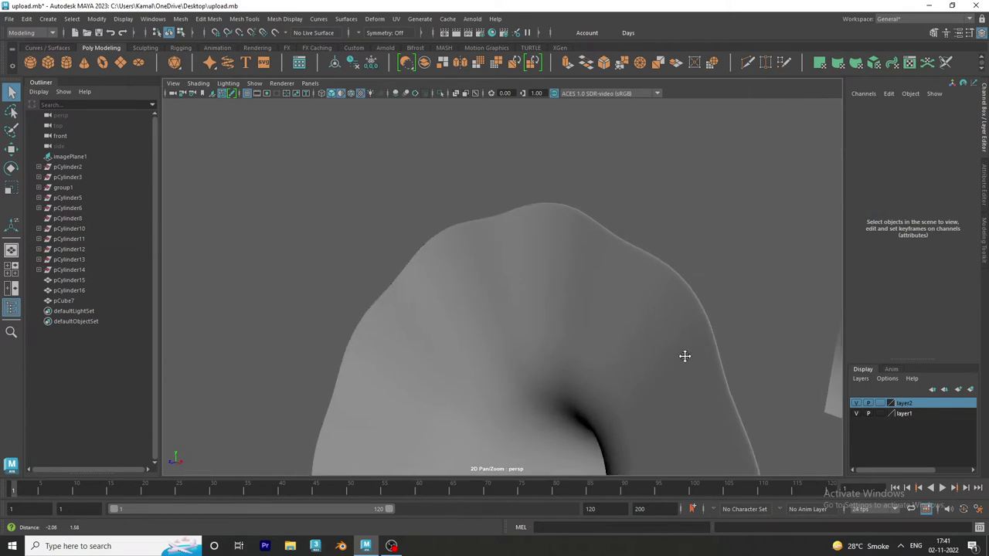
pyautogui.click(568, 282)
pyautogui.moveTo(569, 283); pyautogui.dragTo(564, 262, button='right')
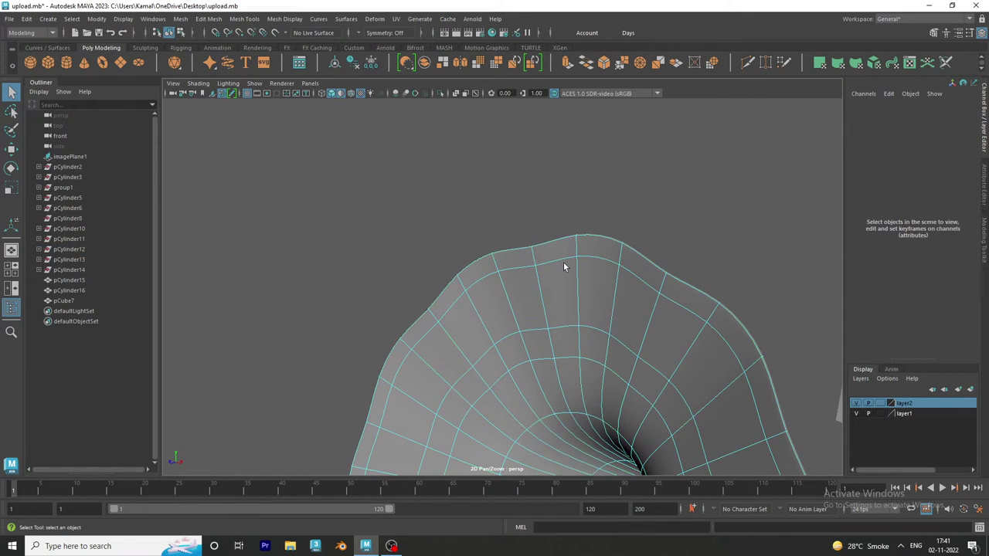
pyautogui.press('1')
pyautogui.doubleClick(599, 239)
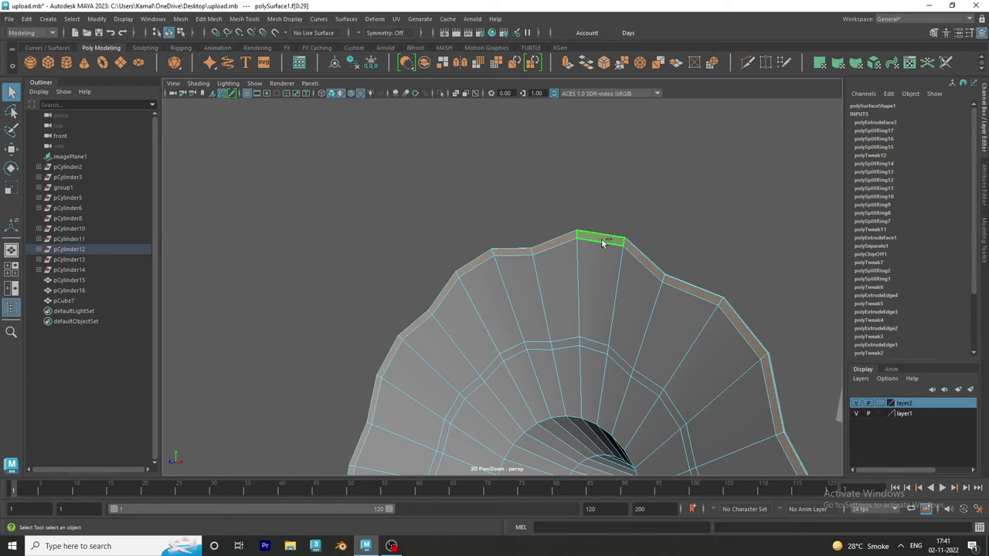
pyautogui.keyDown('shift'); pyautogui.doubleClick(618, 359); pyautogui.keyUp('shift')
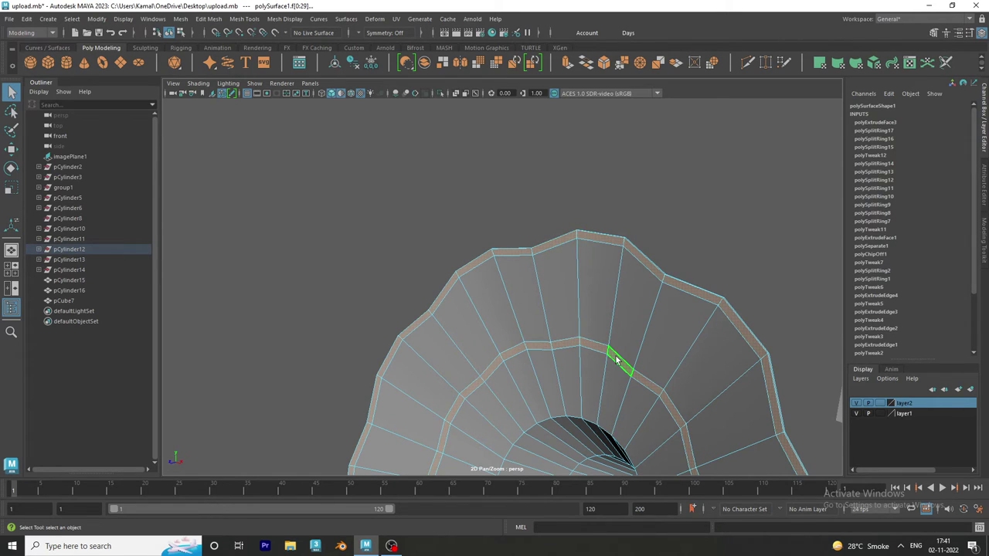
# - Extrude the selected face rings to a thickness of 0.04
pyautogui.hotkey('ctrl', 'e')
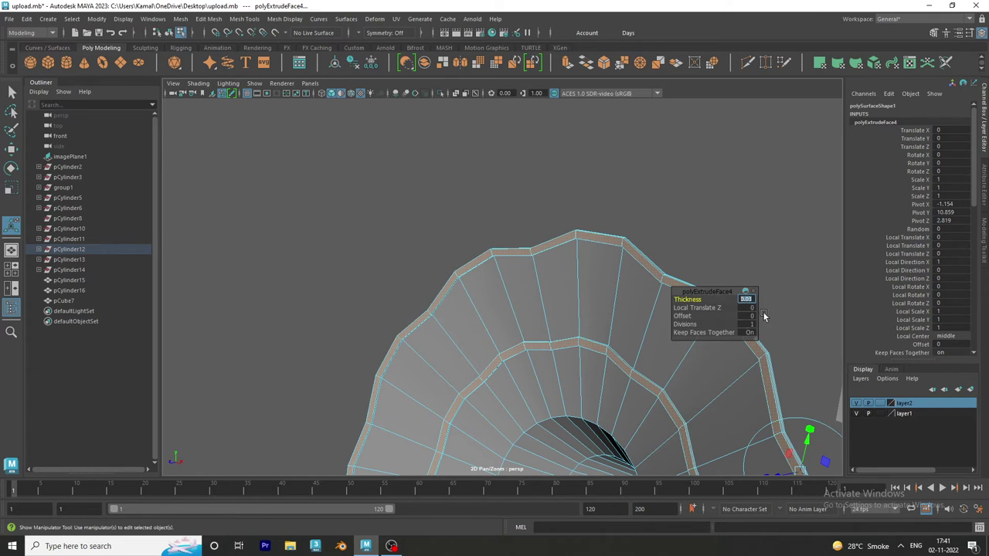
pyautogui.moveTo(567, 355)
pyautogui.keyDown('alt'); pyautogui.mouseDown(button='right')
pyautogui.moveTo(470, 284)
pyautogui.moveTo(521, 313)
pyautogui.mouseUp(button='right'); pyautogui.keyUp('alt')
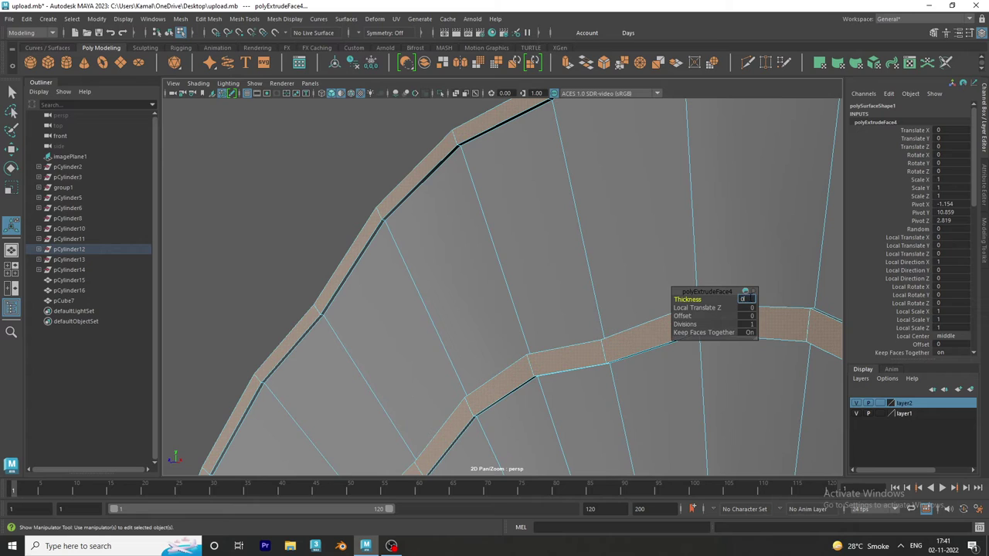
pyautogui.write('.04')
pyautogui.press('Return')
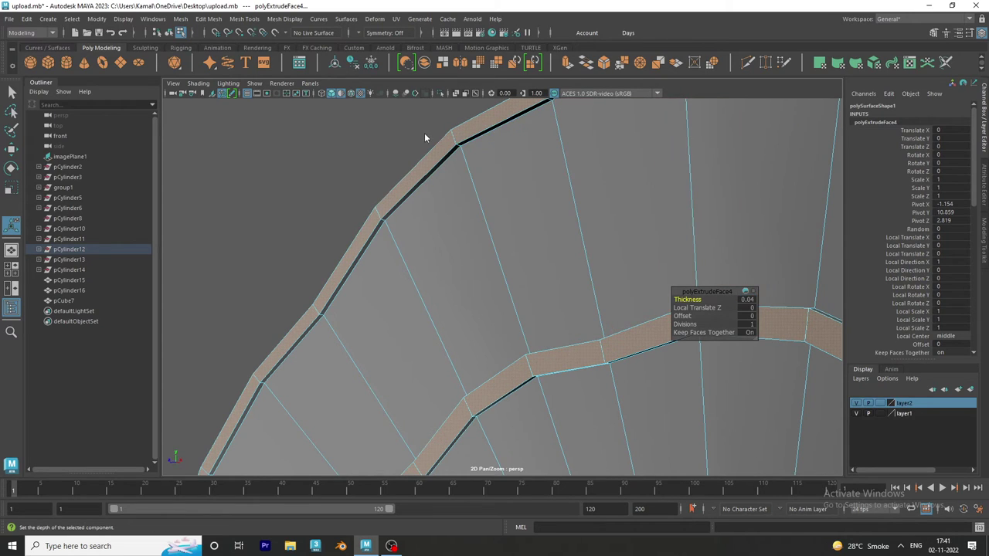
pyautogui.press('q')
# - Show the whole horn with smooth preview, then reselect it
pyautogui.scroll(-5, 543, 309)
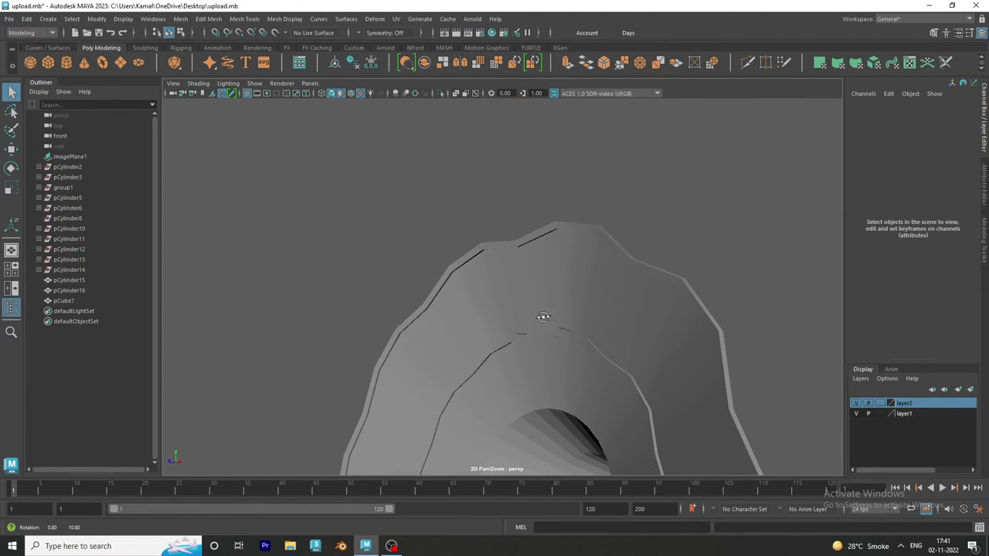
pyautogui.click(522, 286)
pyautogui.press('3')
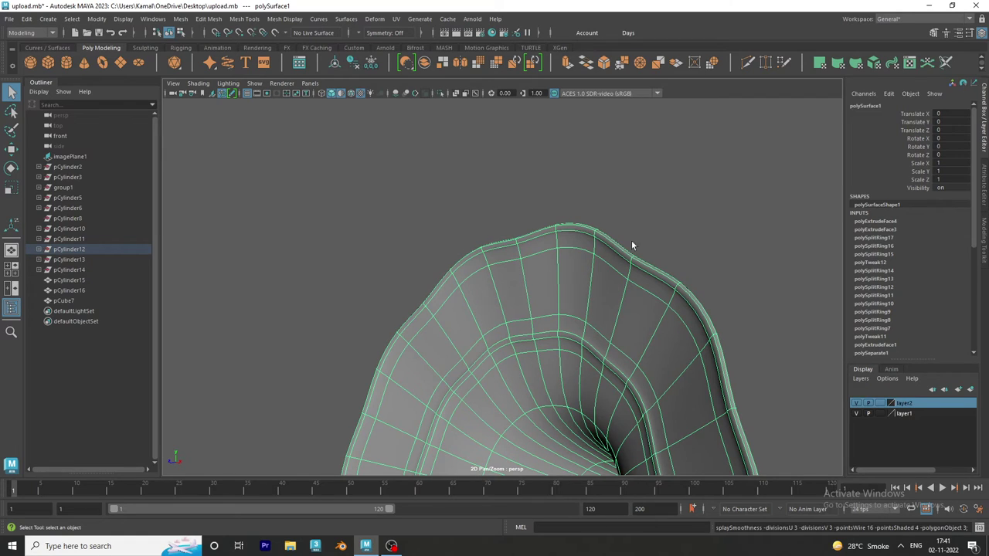
pyautogui.click(631, 245)
pyautogui.keyDown('alt'); pyautogui.moveTo(634, 232); pyautogui.dragTo(678, 241); pyautogui.keyUp('alt')
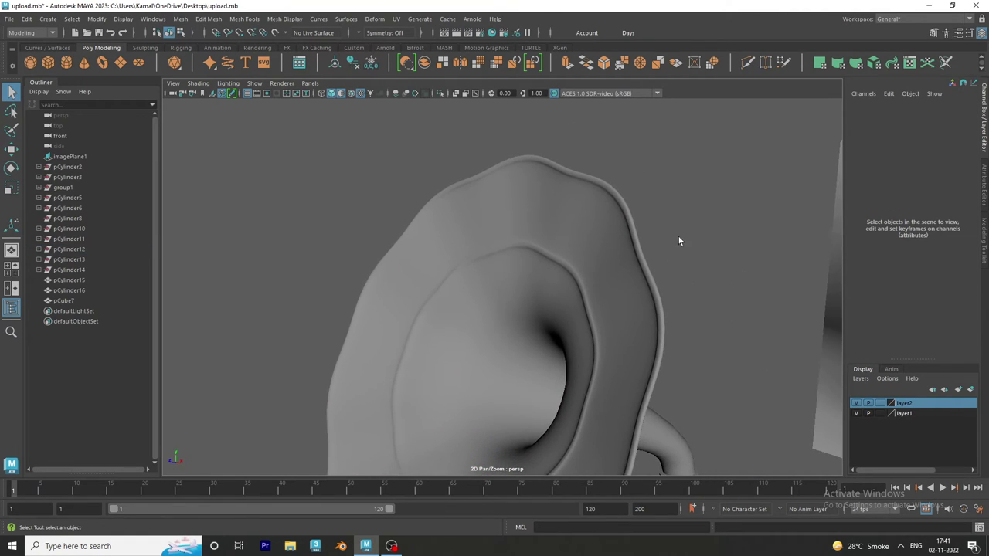
pyautogui.click(537, 285)
# - With smoothing off, insert two edge loops near the horn's thick rim edge
pyautogui.press('1')
pyautogui.moveTo(549, 268)
pyautogui.keyDown('alt'); pyautogui.mouseDown()
pyautogui.moveTo(530, 179)
pyautogui.moveTo(606, 298)
pyautogui.moveTo(521, 295)
pyautogui.mouseUp(); pyautogui.keyUp('alt')
pyautogui.keyDown('alt'); pyautogui.moveTo(521, 295); pyautogui.dragTo(602, 384, button='right'); pyautogui.keyUp('alt')
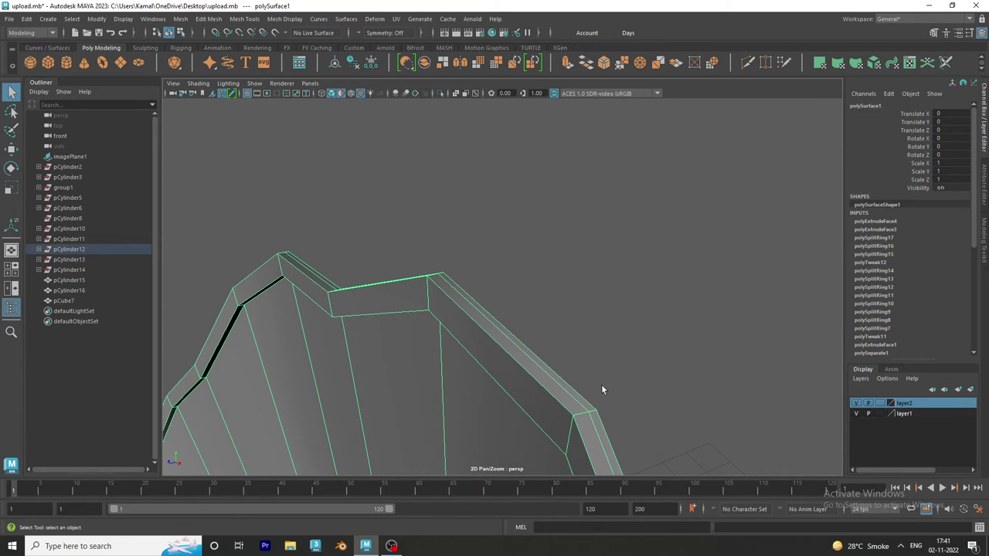
pyautogui.click(244, 19)
pyautogui.click(270, 99)
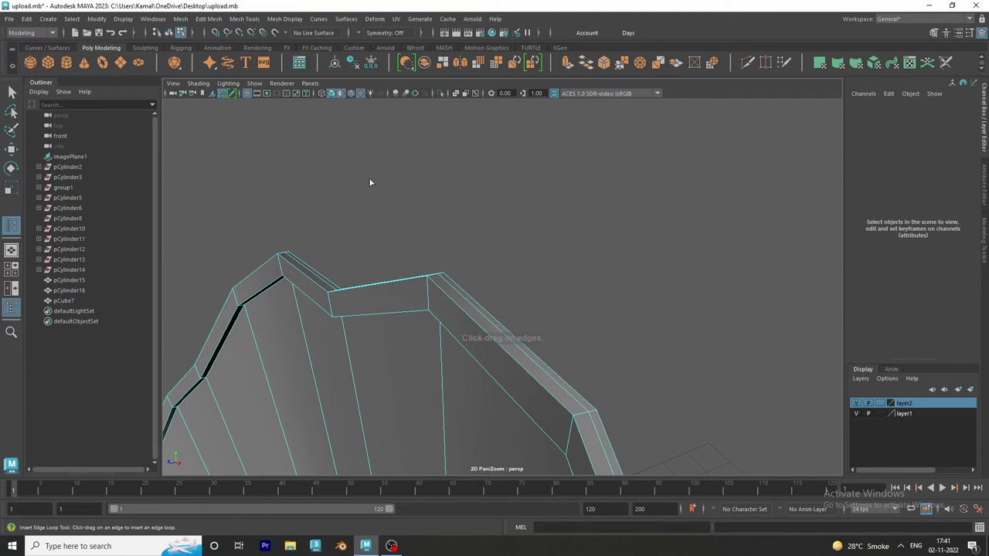
pyautogui.moveTo(370, 183)
pyautogui.keyDown('alt'); pyautogui.mouseDown()
pyautogui.moveTo(314, 190)
pyautogui.moveTo(388, 218)
pyautogui.moveTo(448, 273)
pyautogui.moveTo(439, 463)
pyautogui.mouseUp(); pyautogui.keyUp('alt')
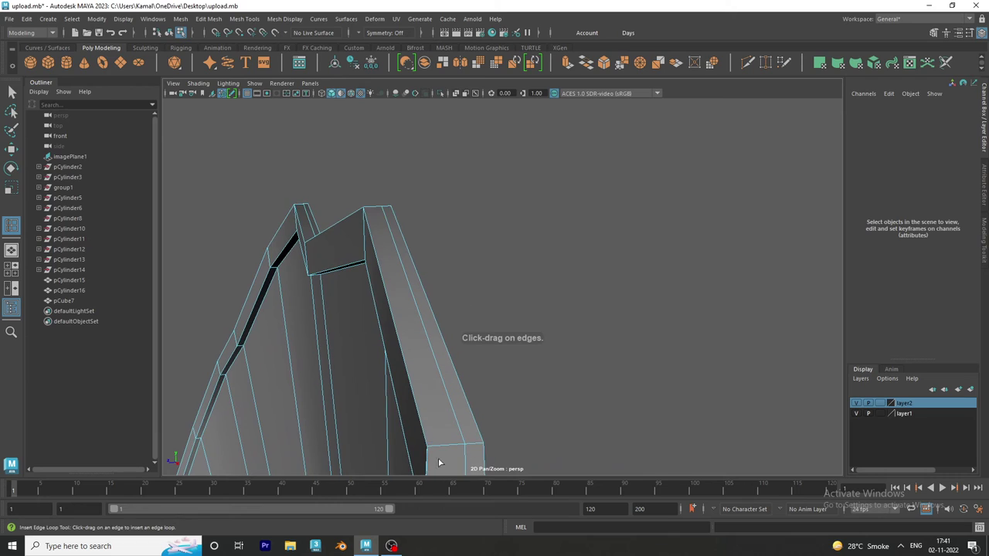
pyautogui.click(431, 452)
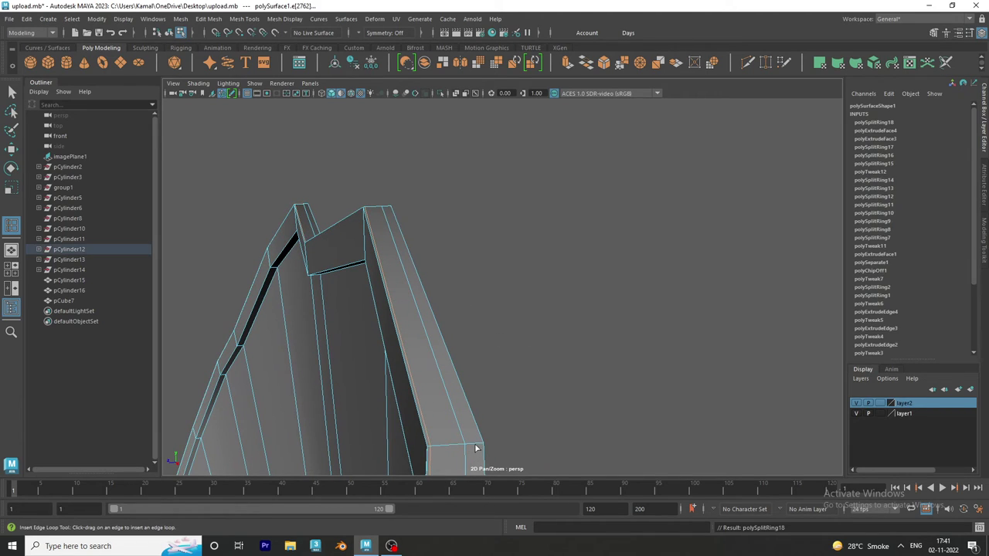
pyautogui.click(481, 449)
# - Add support edge loops along the horn's outer rim and inner rim
pyautogui.moveTo(354, 382)
pyautogui.keyDown('alt'); pyautogui.mouseDown()
pyautogui.moveTo(347, 234)
pyautogui.moveTo(380, 369)
pyautogui.moveTo(384, 280)
pyautogui.moveTo(470, 293)
pyautogui.mouseUp(); pyautogui.keyUp('alt')
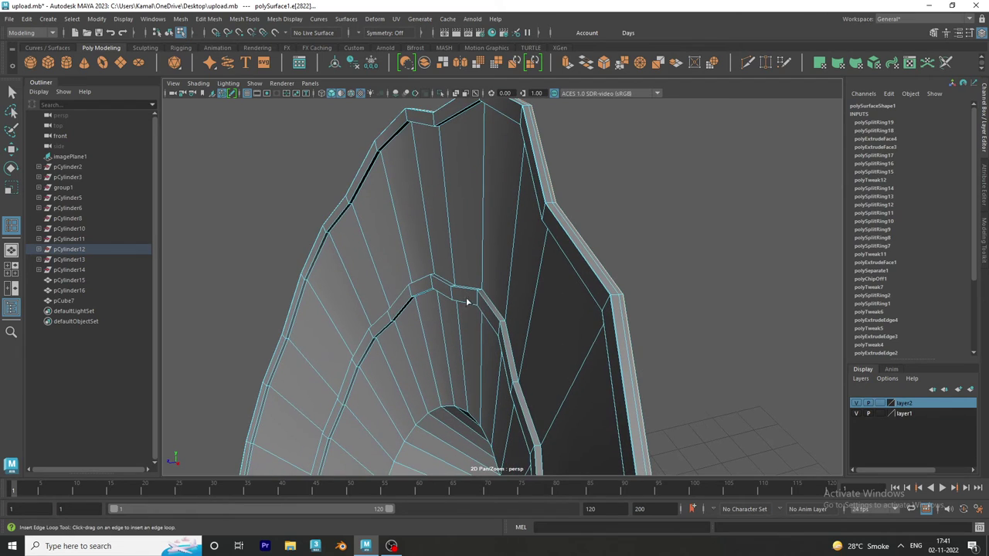
pyautogui.scroll(3, 530, 274)
pyautogui.scroll(2, 465, 231)
pyautogui.scroll(2, 464, 231)
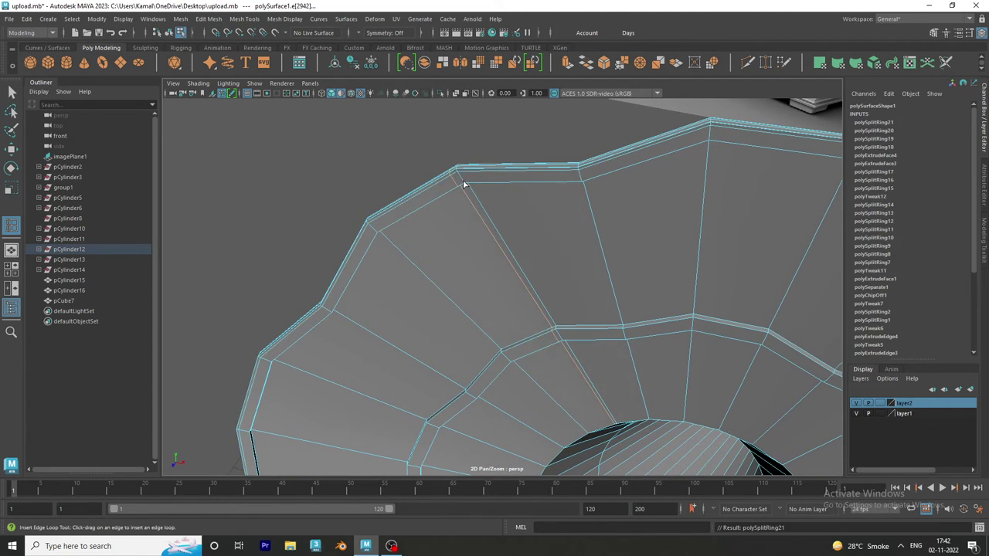
pyautogui.moveTo(462, 183); pyautogui.dragTo(463, 183)
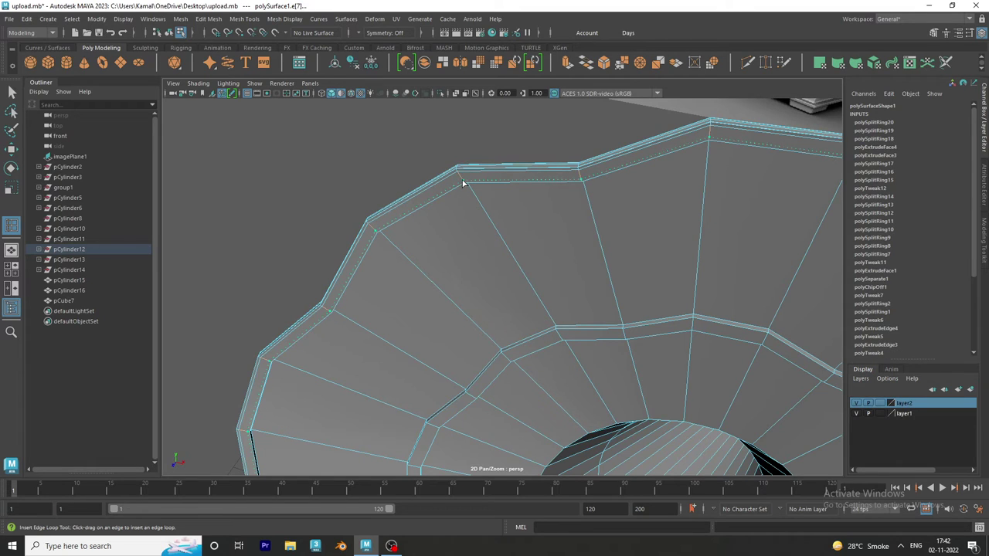
pyautogui.click(462, 183)
pyautogui.scroll(2, 536, 281)
pyautogui.scroll(2, 554, 276)
pyautogui.scroll(2, 546, 272)
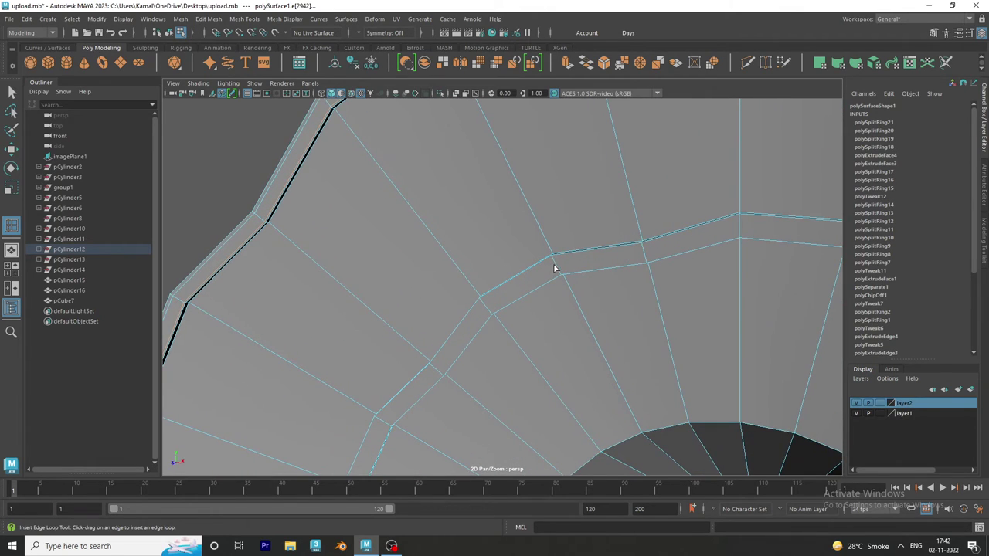
pyautogui.moveTo(554, 259); pyautogui.dragTo(556, 268)
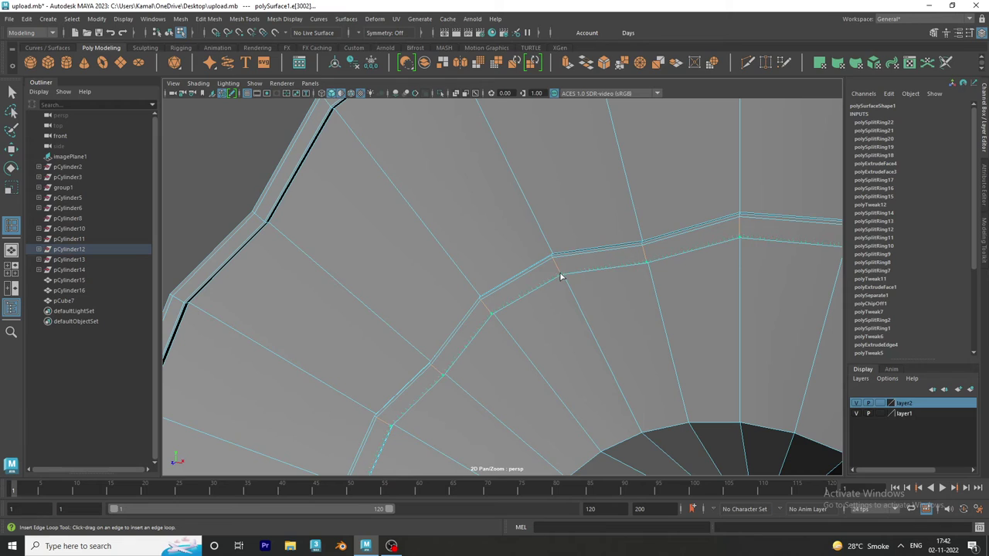
pyautogui.click(561, 275)
# - Return to object selection and select the horn
pyautogui.click(11, 91)
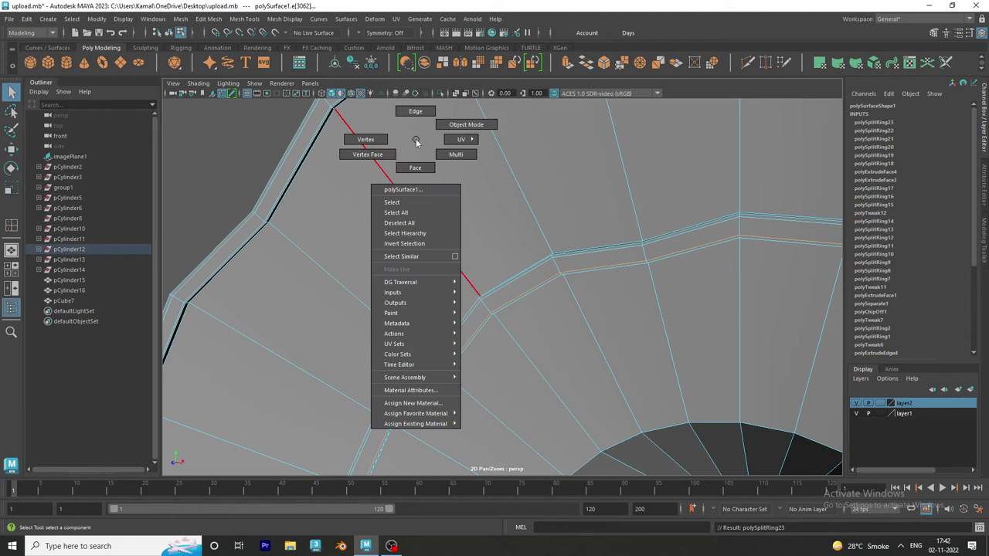
pyautogui.moveTo(410, 147); pyautogui.dragTo(221, 116, button='right')
pyautogui.click(220, 116)
pyautogui.scroll(-5, 412, 201)
pyautogui.scroll(3, 463, 280)
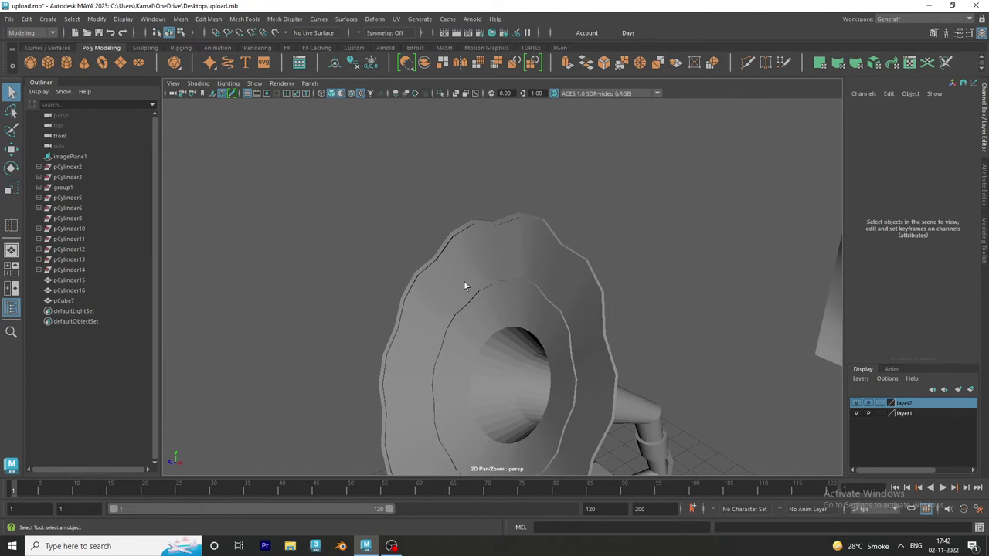
pyautogui.click(485, 286)
pyautogui.press('3')
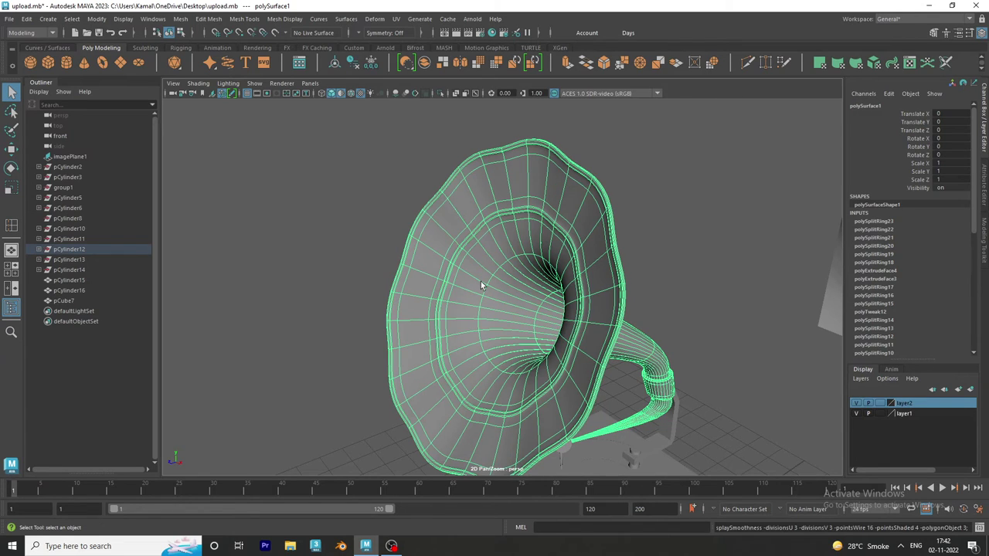
pyautogui.click(231, 202)
pyautogui.moveTo(455, 260)
pyautogui.keyDown('alt'); pyautogui.mouseDown()
pyautogui.moveTo(545, 271)
pyautogui.moveTo(487, 287)
pyautogui.moveTo(498, 288)
pyautogui.mouseUp(); pyautogui.keyUp('alt')
pyautogui.scroll(-5, 553, 295)
pyautogui.moveTo(498, 287)
pyautogui.keyDown('alt'); pyautogui.mouseDown(button='right')
pyautogui.moveTo(804, 444)
pyautogui.moveTo(541, 363)
pyautogui.mouseUp(button='right'); pyautogui.keyUp('alt')
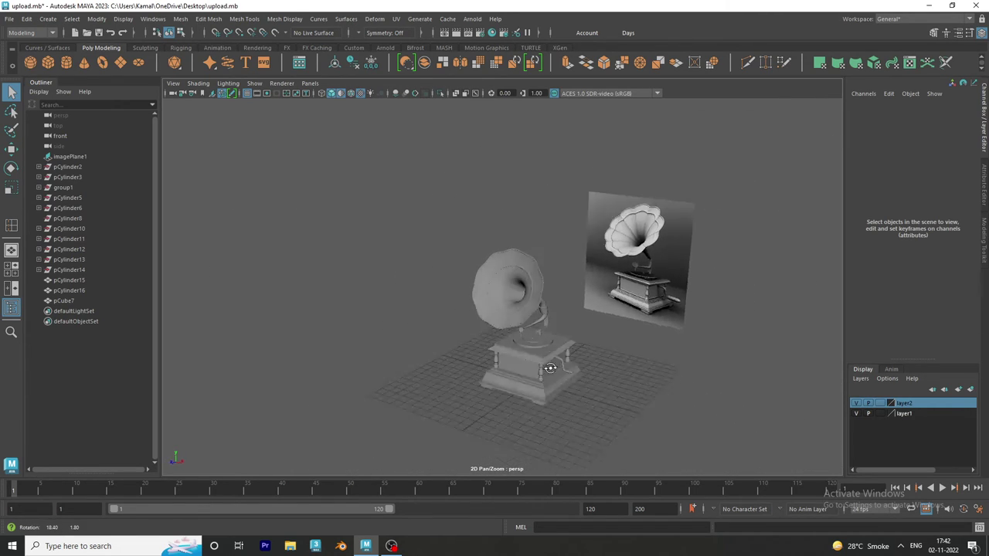
pyautogui.keyDown('alt'); pyautogui.moveTo(541, 363); pyautogui.dragTo(544, 370); pyautogui.keyUp('alt')
pyautogui.keyDown('alt'); pyautogui.moveTo(569, 298); pyautogui.dragTo(824, 437, button='right'); pyautogui.keyUp('alt')
pyautogui.click(557, 302)
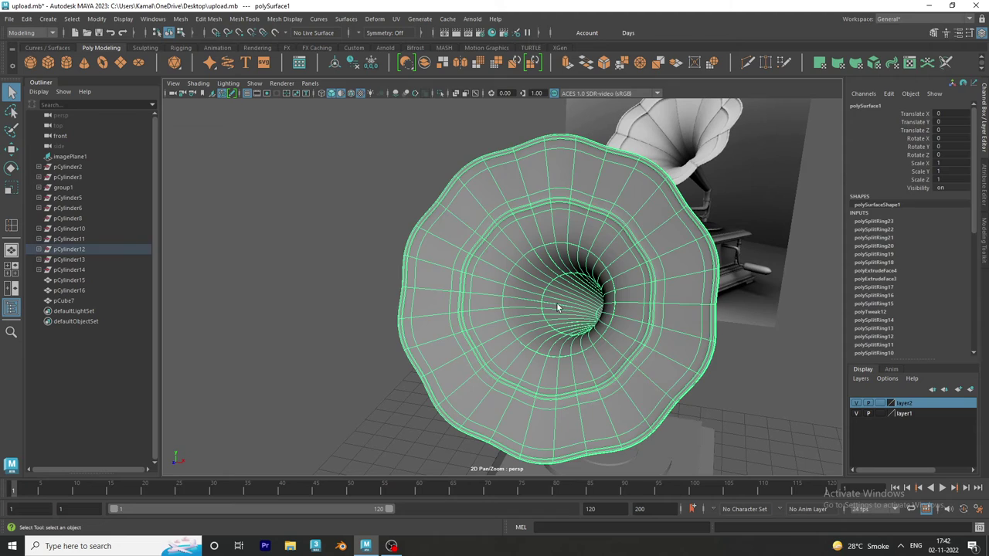
pyautogui.keyDown('alt'); pyautogui.moveTo(556, 302); pyautogui.dragTo(566, 323); pyautogui.keyUp('alt')
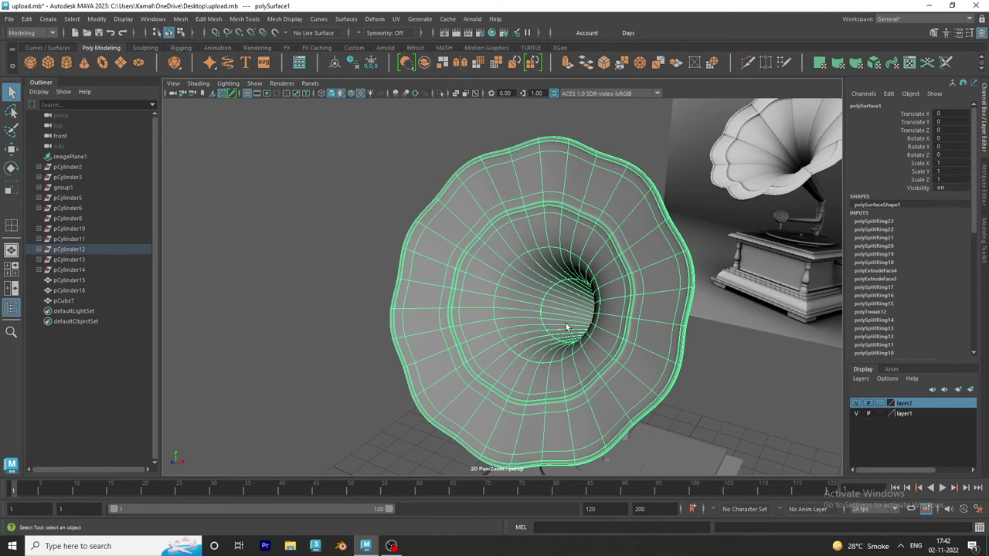
pyautogui.press('1')
pyautogui.click(257, 193)
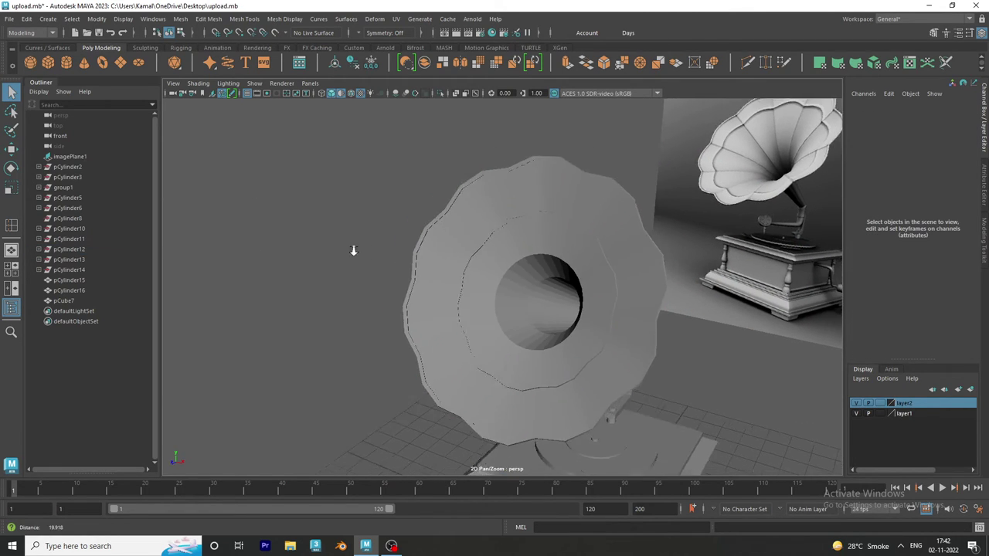
pyautogui.scroll(-5, 353, 250)
pyautogui.keyDown('alt'); pyautogui.moveTo(435, 281); pyautogui.dragTo(398, 277); pyautogui.keyUp('alt')
pyautogui.click(532, 278)
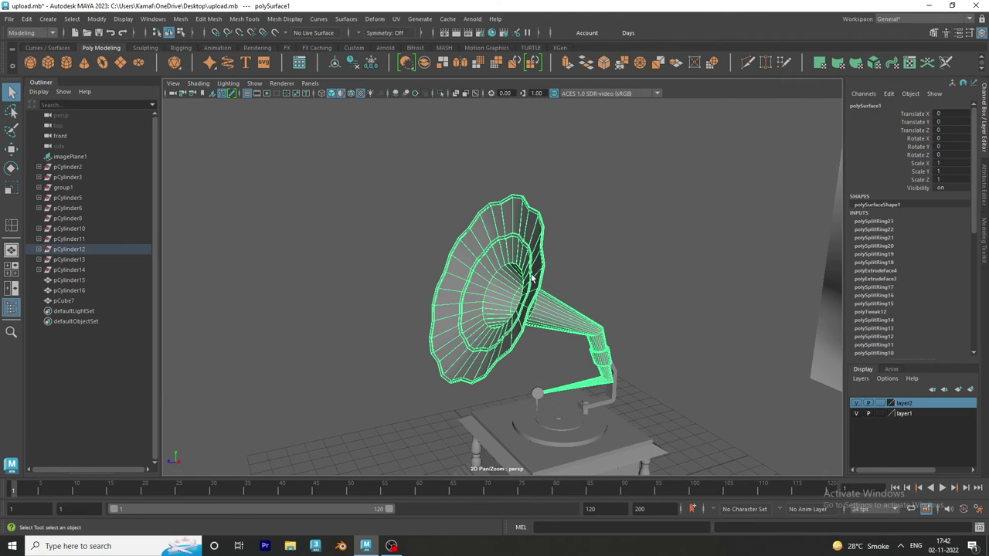
pyautogui.press('3')
pyautogui.click(425, 250)
pyautogui.moveTo(455, 260)
pyautogui.keyDown('alt'); pyautogui.mouseDown()
pyautogui.moveTo(490, 250)
pyautogui.moveTo(437, 255)
pyautogui.moveTo(552, 269)
pyautogui.moveTo(386, 245)
pyautogui.moveTo(435, 128)
pyautogui.moveTo(578, 307)
pyautogui.moveTo(649, 323)
pyautogui.mouseUp(); pyautogui.keyUp('alt')
pyautogui.click(607, 274)
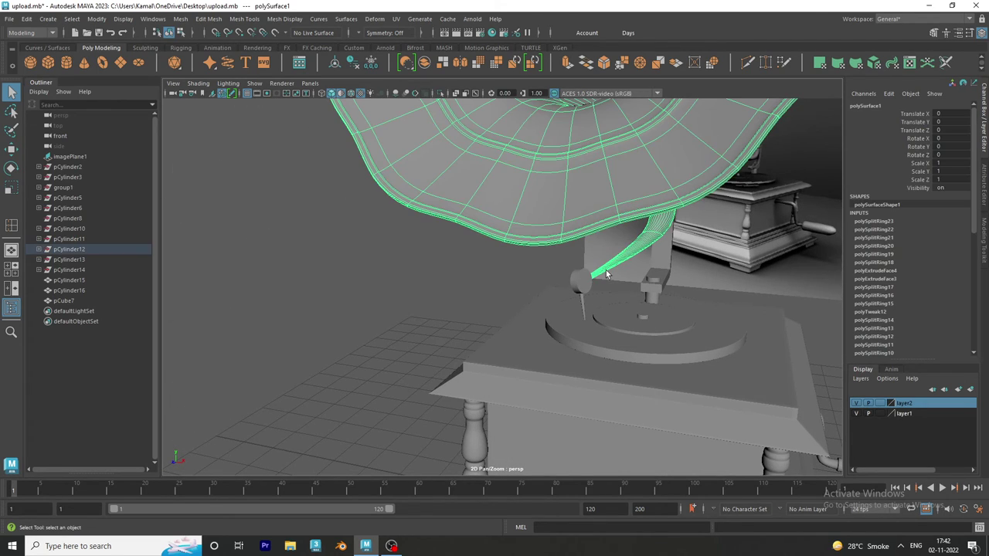
pyautogui.keyDown('alt'); pyautogui.moveTo(608, 274); pyautogui.dragTo(466, 315); pyautogui.keyUp('alt')
pyautogui.keyDown('alt'); pyautogui.moveTo(467, 315); pyautogui.dragTo(542, 381, button='right'); pyautogui.keyUp('alt')
# - Insert two edge loops around the side of the pCylinder15 disc at the tonearm's end
pyautogui.click(313, 319)
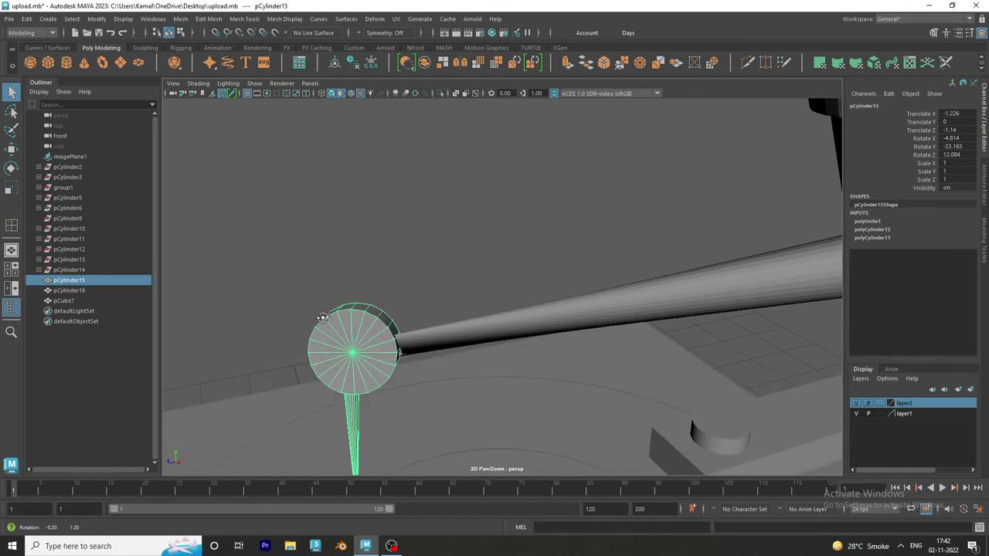
pyautogui.moveTo(313, 319)
pyautogui.keyDown('alt'); pyautogui.mouseDown()
pyautogui.moveTo(430, 347)
pyautogui.moveTo(584, 343)
pyautogui.mouseUp(); pyautogui.keyUp('alt')
pyautogui.click(209, 19)
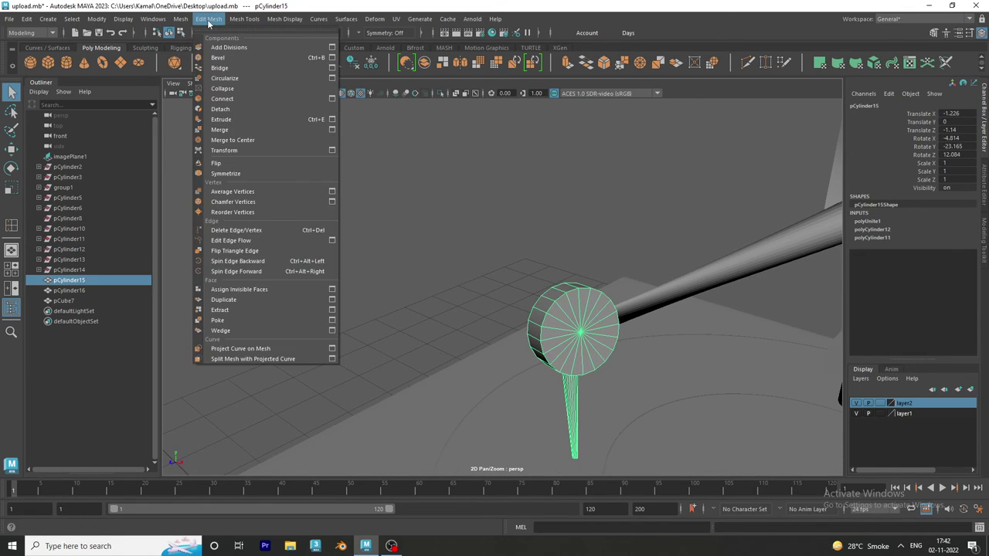
pyautogui.click(276, 101)
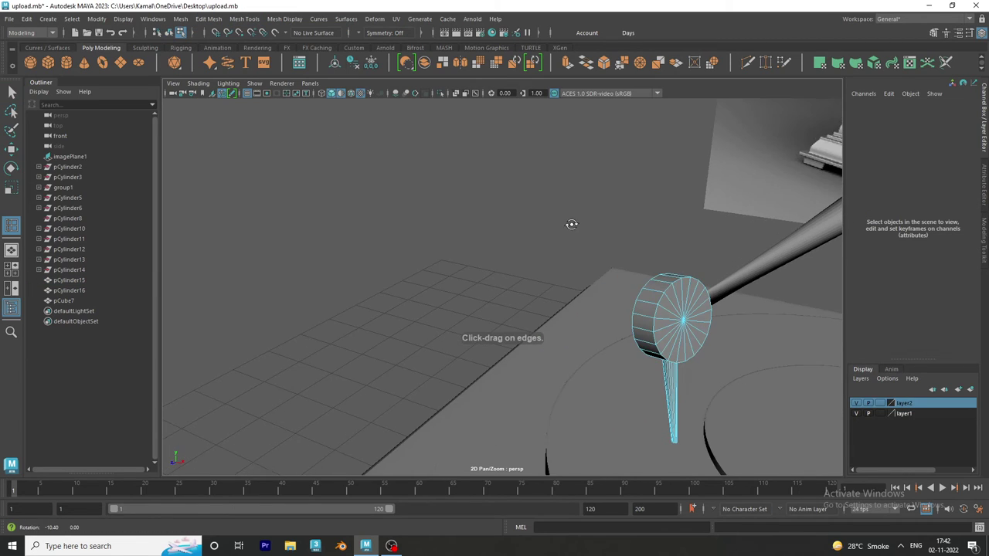
pyautogui.scroll(8, 703, 253)
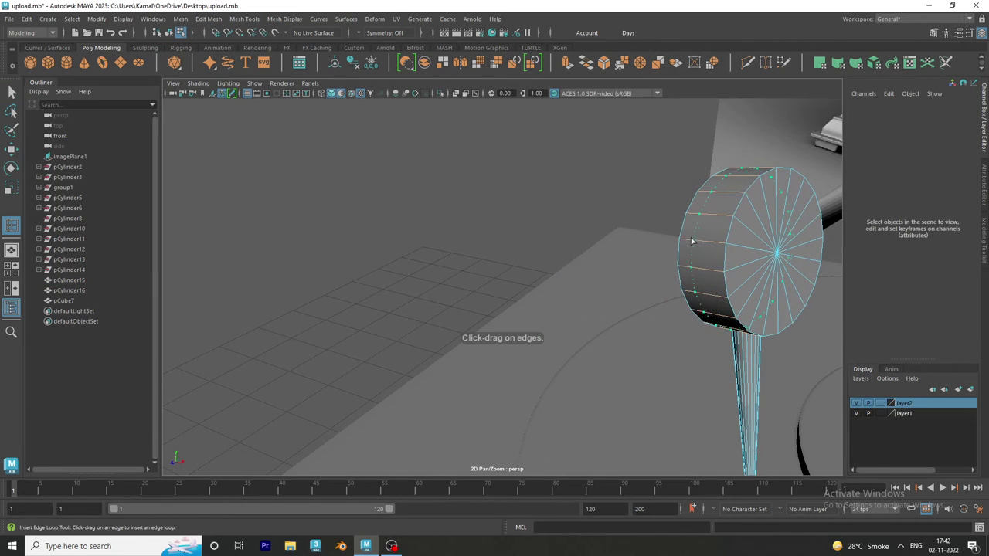
pyautogui.click(681, 238)
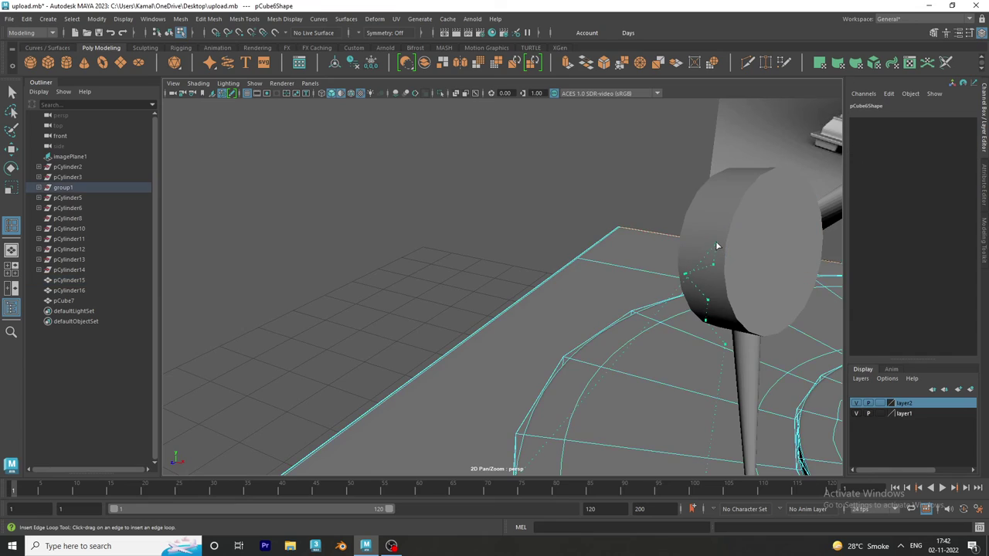
pyautogui.press('F8')
pyautogui.moveTo(723, 237)
pyautogui.mouseDown()
pyautogui.moveTo(713, 246)
pyautogui.moveTo(723, 254)
pyautogui.mouseUp()
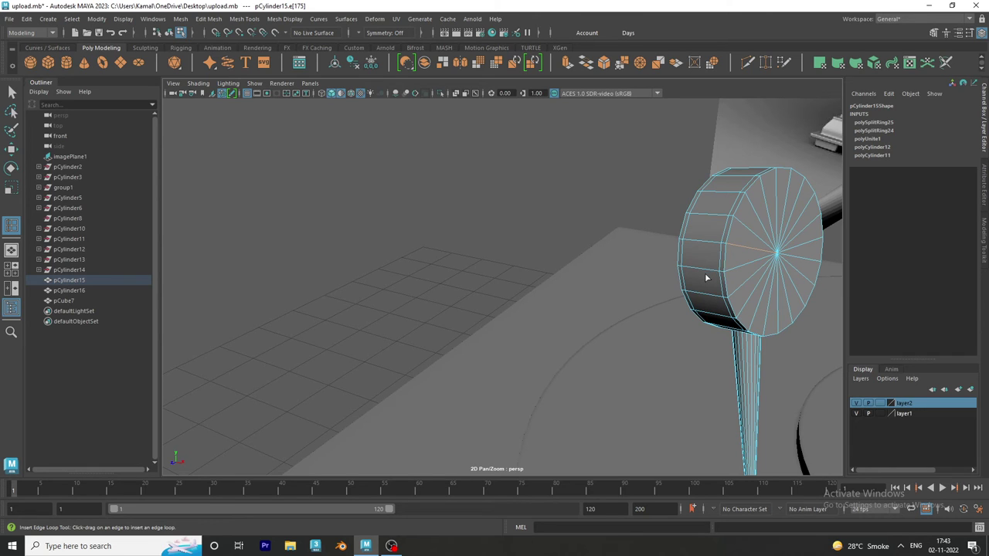
pyautogui.moveTo(705, 278)
pyautogui.keyDown('alt'); pyautogui.mouseDown()
pyautogui.moveTo(574, 228)
pyautogui.moveTo(669, 278)
pyautogui.moveTo(381, 248)
pyautogui.mouseUp(); pyautogui.keyUp('alt')
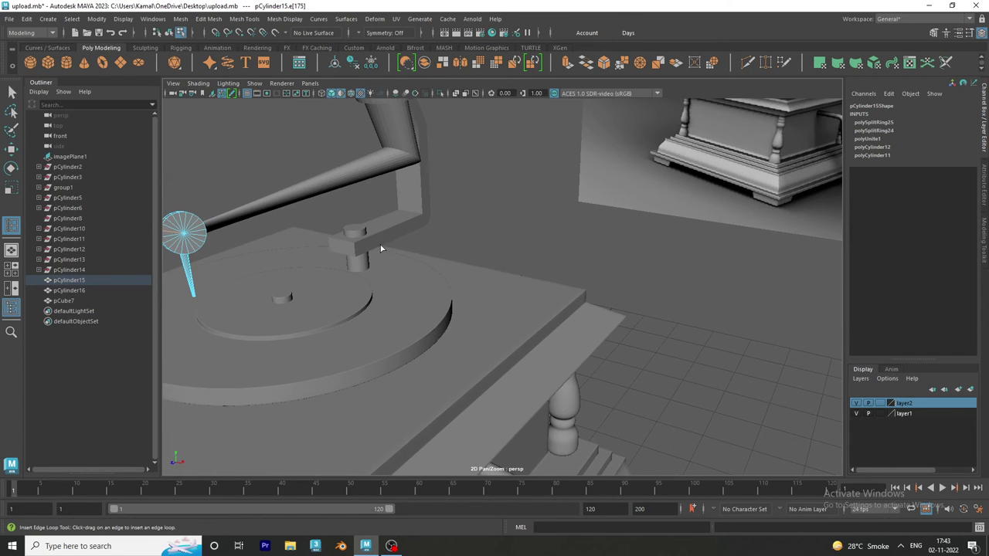
# - Add support edge loops along pCube7's horizontal arm, undoing one misplaced loop
pyautogui.scroll(2, 421, 230)
pyautogui.click(376, 222)
pyautogui.scroll(3, 463, 255)
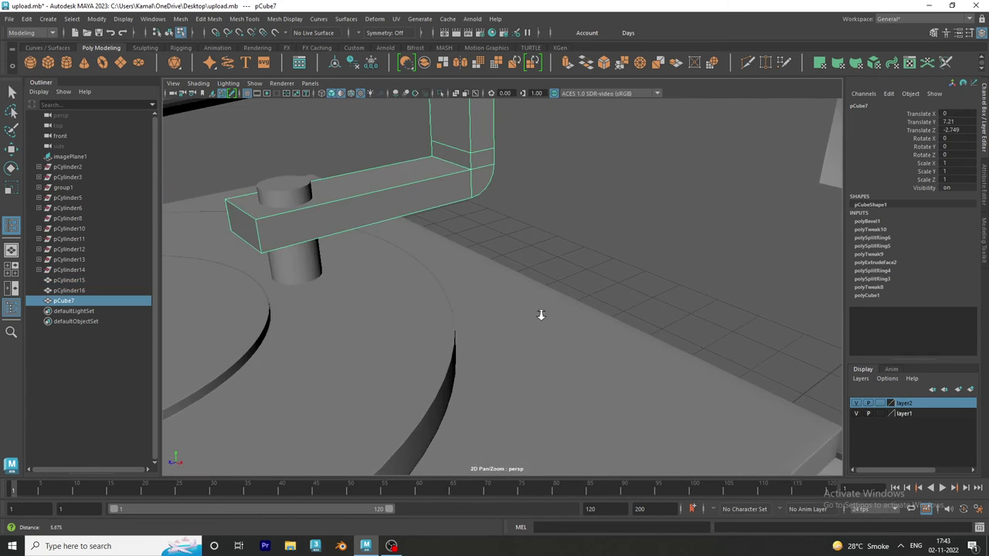
pyautogui.scroll(3, 485, 271)
pyautogui.keyDown('alt'); pyautogui.moveTo(484, 272); pyautogui.dragTo(474, 279, button='middle'); pyautogui.keyUp('alt')
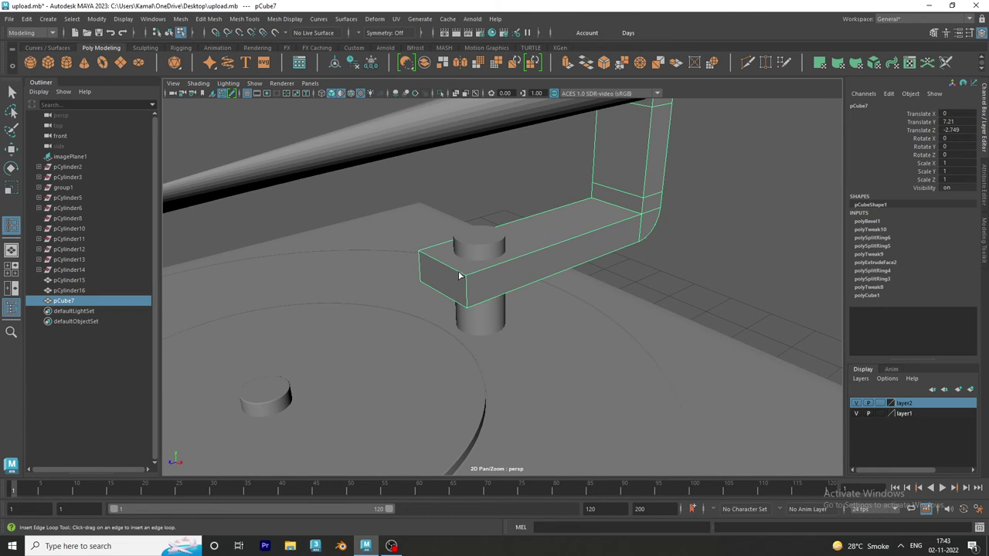
pyautogui.click(418, 260)
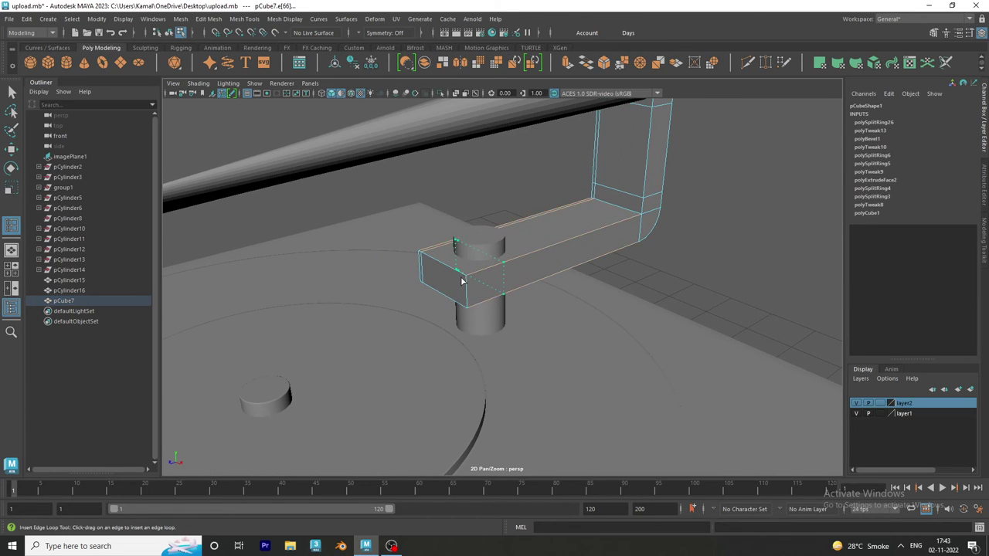
pyautogui.click(461, 278)
pyautogui.hotkey('ctrl', 'z')
pyautogui.click(463, 280)
pyautogui.click(467, 278)
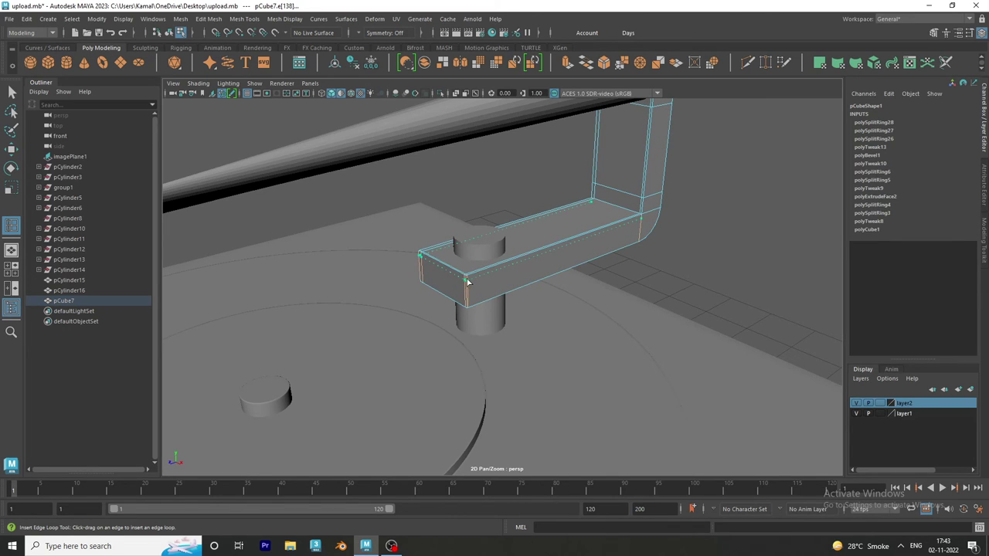
pyautogui.moveTo(467, 282); pyautogui.dragTo(467, 295)
pyautogui.click(466, 306)
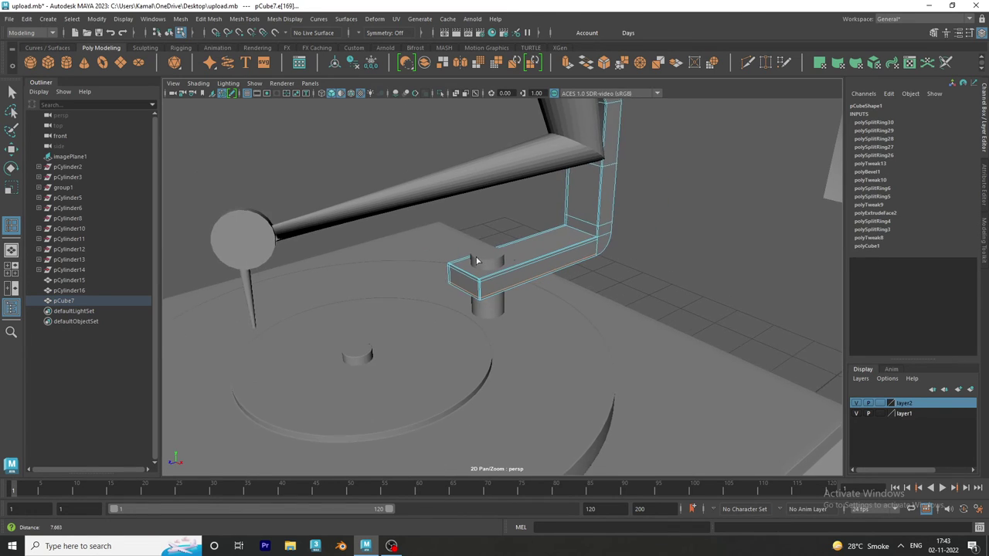
# - Add two edge loops on the bracket's vertical section, then view the whole gramophone
pyautogui.moveTo(474, 261)
pyautogui.keyDown('alt'); pyautogui.mouseDown()
pyautogui.moveTo(523, 382)
pyautogui.moveTo(490, 317)
pyautogui.mouseUp(); pyautogui.keyUp('alt')
pyautogui.scroll(5, 495, 325)
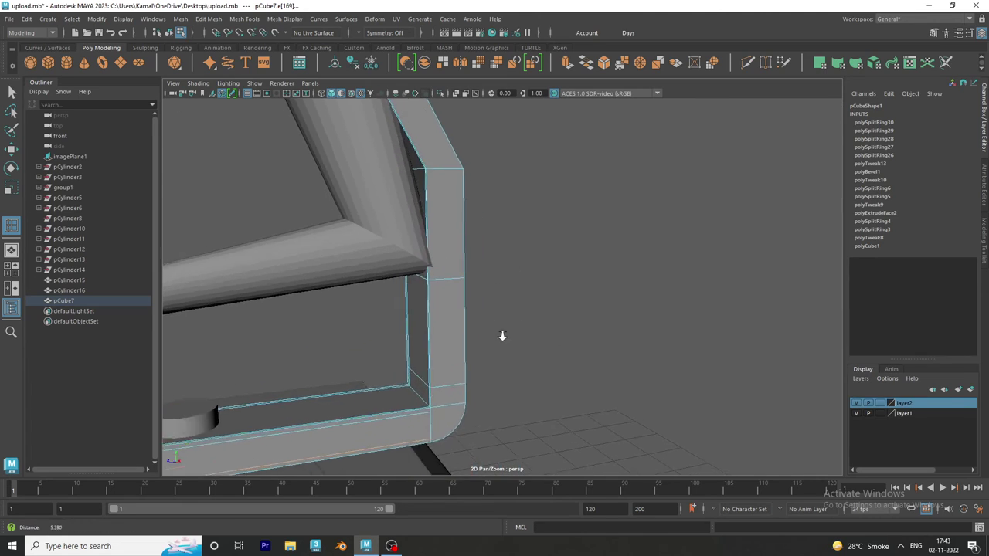
pyautogui.keyDown('alt'); pyautogui.moveTo(503, 335); pyautogui.dragTo(424, 301, button='middle'); pyautogui.keyUp('alt')
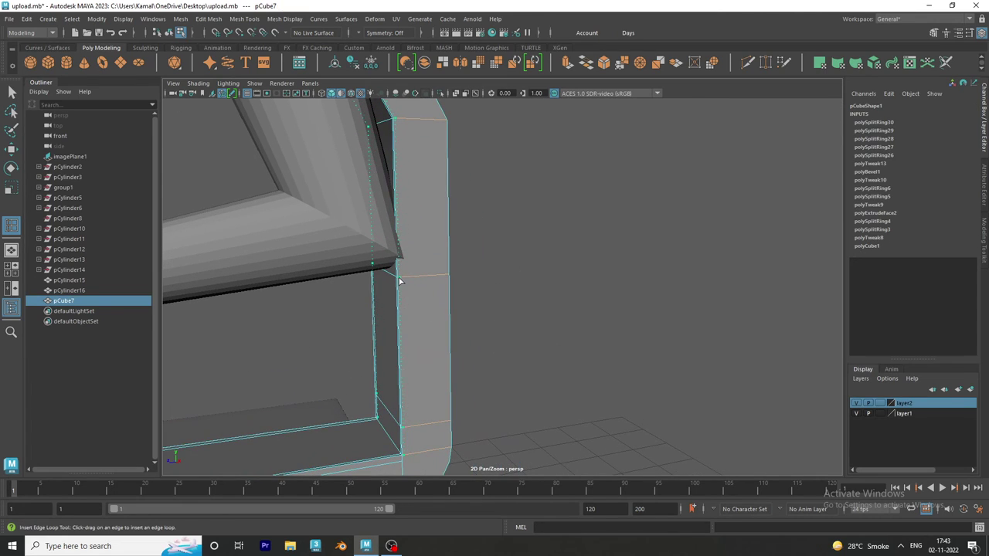
pyautogui.click(400, 281)
pyautogui.click(446, 276)
pyautogui.moveTo(449, 276)
pyautogui.keyDown('alt'); pyautogui.mouseDown()
pyautogui.moveTo(503, 312)
pyautogui.moveTo(503, 348)
pyautogui.moveTo(440, 366)
pyautogui.mouseUp(); pyautogui.keyUp('alt')
pyautogui.scroll(-4, 352, 323)
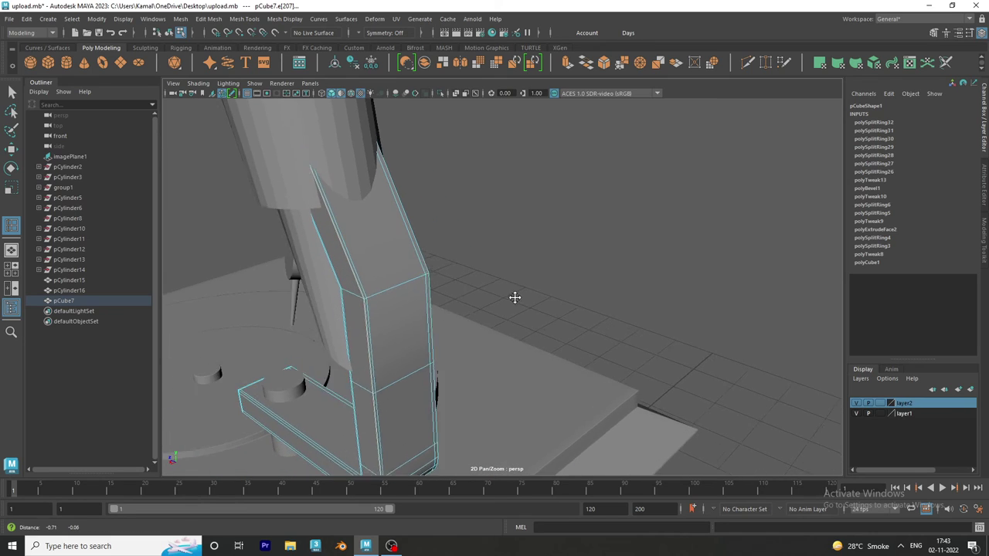
pyautogui.moveTo(351, 323)
pyautogui.keyDown('alt'); pyautogui.mouseDown()
pyautogui.moveTo(169, 199)
pyautogui.moveTo(453, 221)
pyautogui.moveTo(574, 256)
pyautogui.moveTo(587, 270)
pyautogui.mouseUp(); pyautogui.keyUp('alt')
pyautogui.scroll(-2, 169, 198)
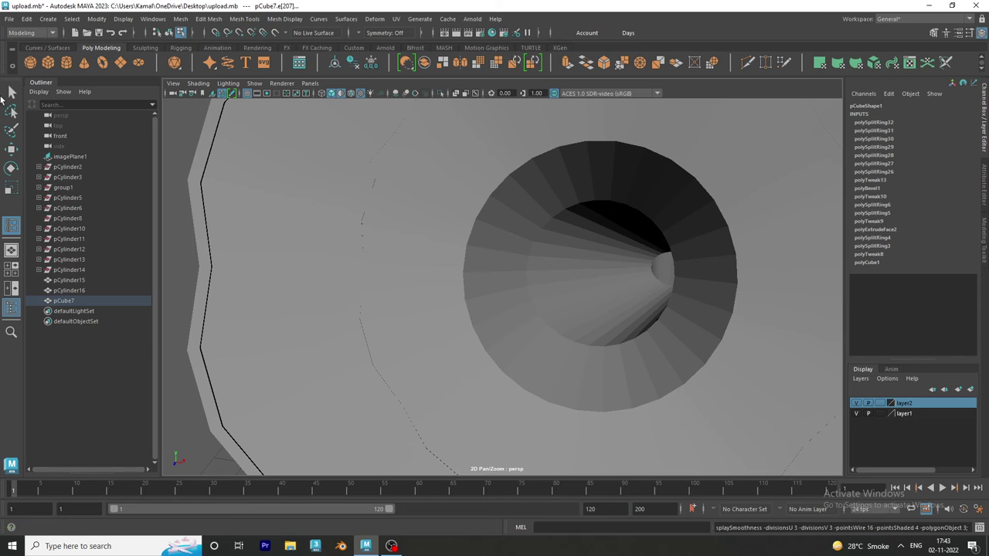
# - Return to the Select tool, clear the selection and tumble around the gramophone
pyautogui.click(11, 92)
pyautogui.press('a')
pyautogui.click(743, 347)
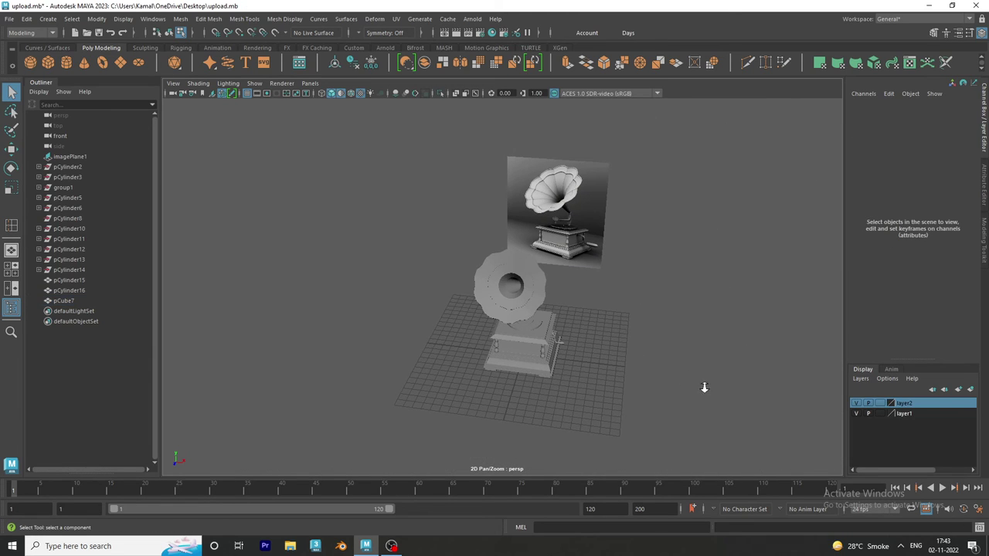
pyautogui.moveTo(701, 389)
pyautogui.keyDown('alt'); pyautogui.mouseDown()
pyautogui.moveTo(469, 408)
pyautogui.moveTo(459, 397)
pyautogui.moveTo(639, 348)
pyautogui.mouseUp(); pyautogui.keyUp('alt')
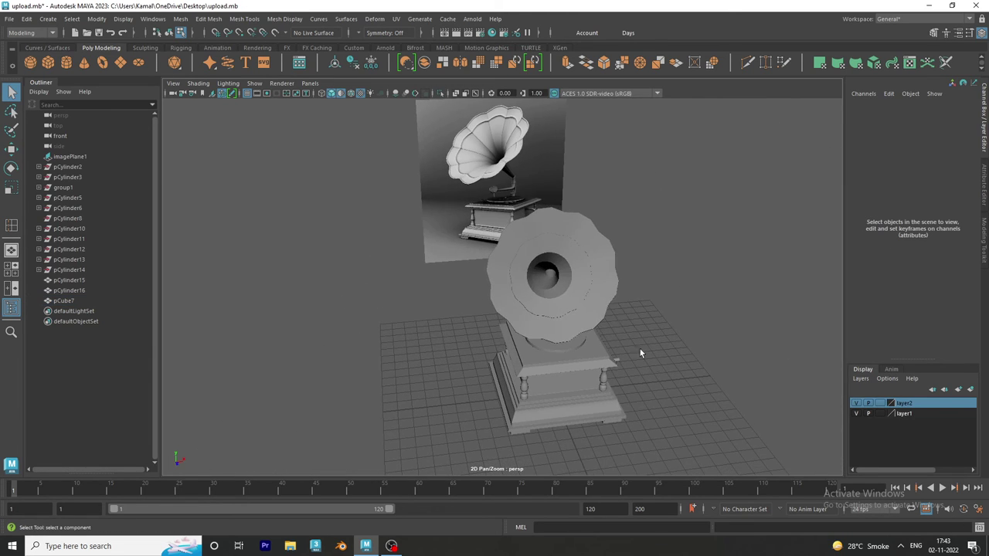
pyautogui.moveTo(596, 263); pyautogui.dragTo(646, 228, button='right')
pyautogui.click(732, 330)
pyautogui.moveTo(786, 370)
pyautogui.keyDown('alt'); pyautogui.mouseDown()
pyautogui.moveTo(345, 368)
pyautogui.moveTo(624, 368)
pyautogui.mouseUp(); pyautogui.keyUp('alt')
pyautogui.scroll(3, 624, 368)
pyautogui.keyDown('alt'); pyautogui.moveTo(623, 368); pyautogui.dragTo(622, 284, button='middle'); pyautogui.keyUp('alt')
pyautogui.keyDown('alt'); pyautogui.moveTo(622, 287); pyautogui.dragTo(542, 363); pyautogui.keyUp('alt')
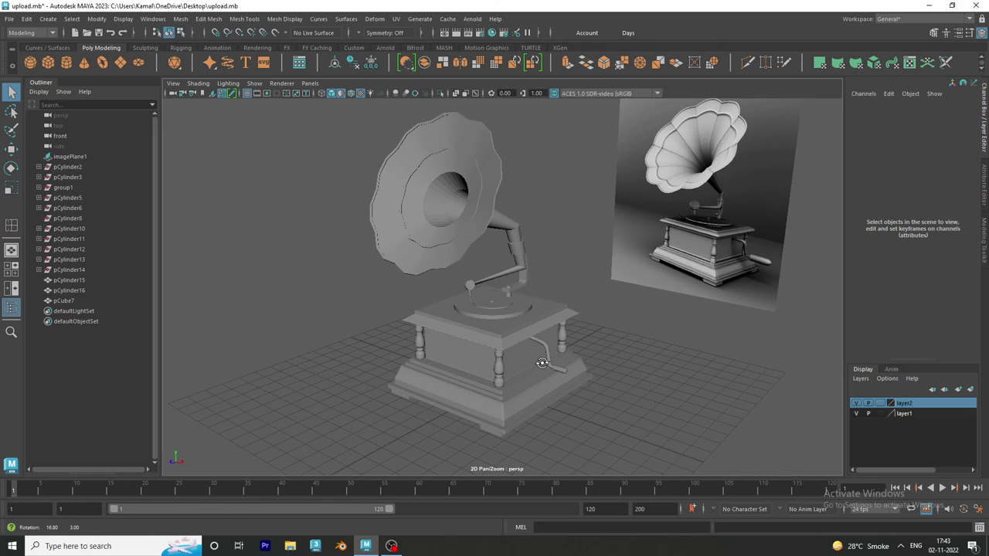
pyautogui.keyDown('alt'); pyautogui.moveTo(542, 363); pyautogui.dragTo(518, 358); pyautogui.keyUp('alt')
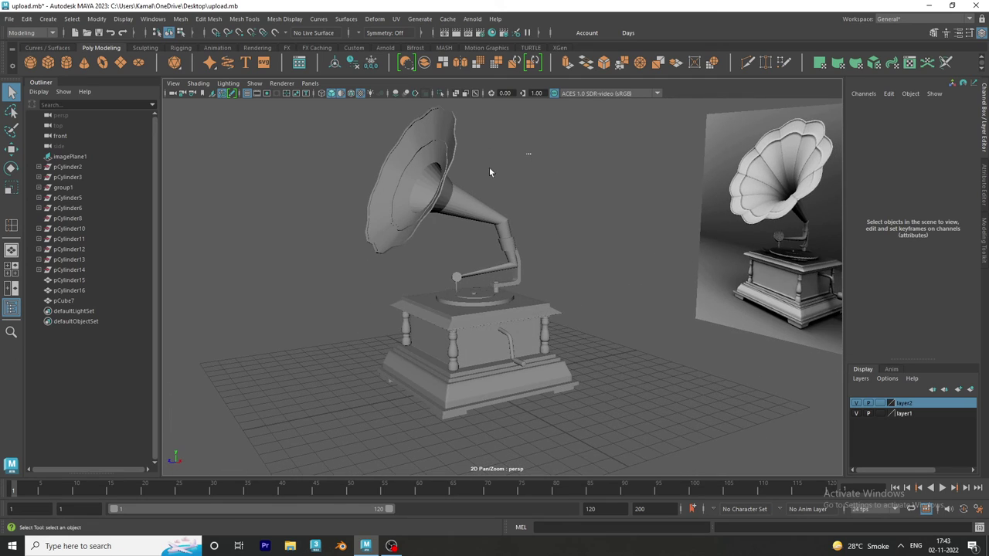
# - Show the horn as a smooth mesh preview (3), then select all gramophone parts
pyautogui.moveTo(489, 172); pyautogui.dragTo(335, 205)
pyautogui.press('3')
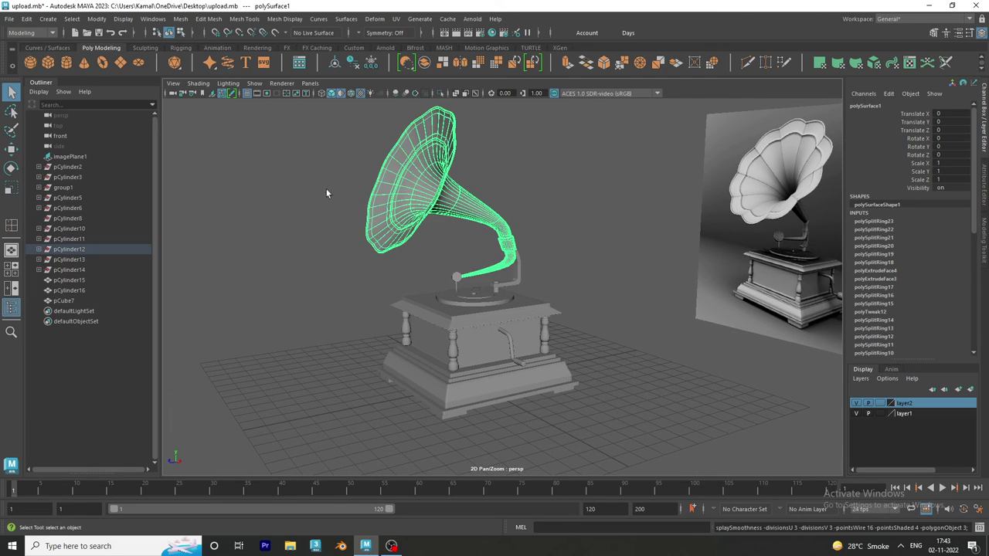
pyautogui.click(248, 142)
pyautogui.moveTo(248, 142)
pyautogui.keyDown('alt'); pyautogui.mouseDown()
pyautogui.moveTo(656, 183)
pyautogui.moveTo(400, 187)
pyautogui.moveTo(335, 168)
pyautogui.moveTo(313, 174)
pyautogui.mouseUp(); pyautogui.keyUp('alt')
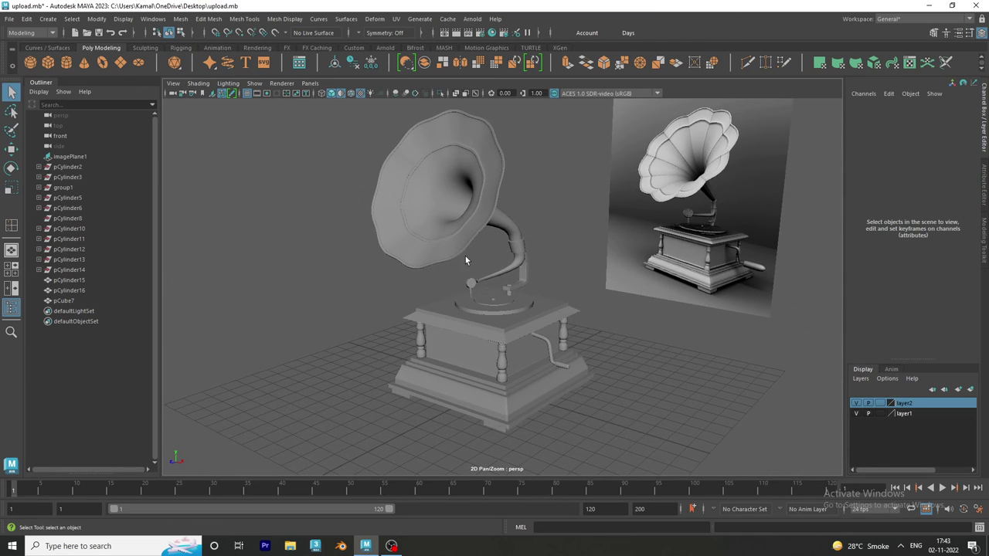
pyautogui.moveTo(465, 260)
pyautogui.keyDown('alt'); pyautogui.mouseDown()
pyautogui.moveTo(496, 211)
pyautogui.moveTo(533, 283)
pyautogui.moveTo(466, 290)
pyautogui.moveTo(563, 282)
pyautogui.moveTo(536, 363)
pyautogui.mouseUp(); pyautogui.keyUp('alt')
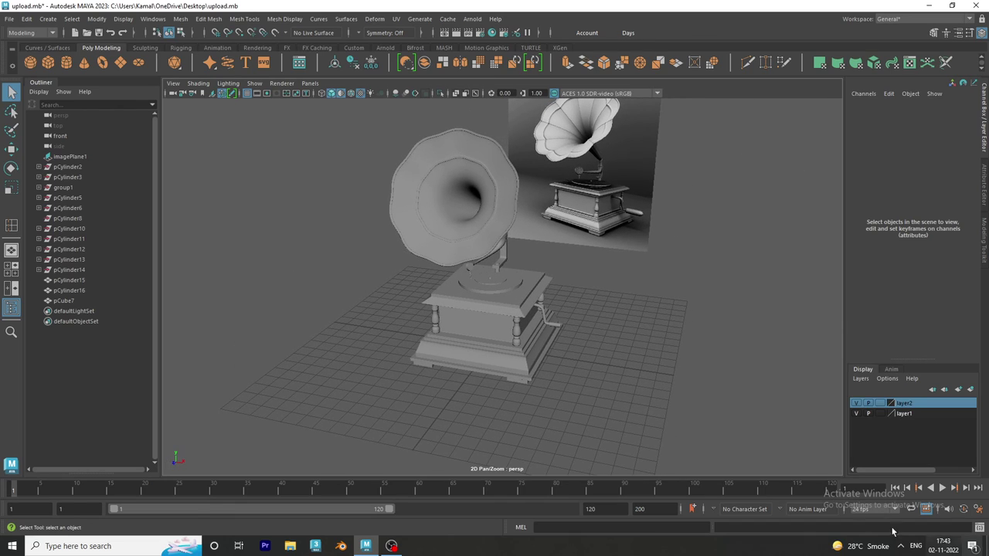
pyautogui.moveTo(361, 193); pyautogui.dragTo(607, 395)
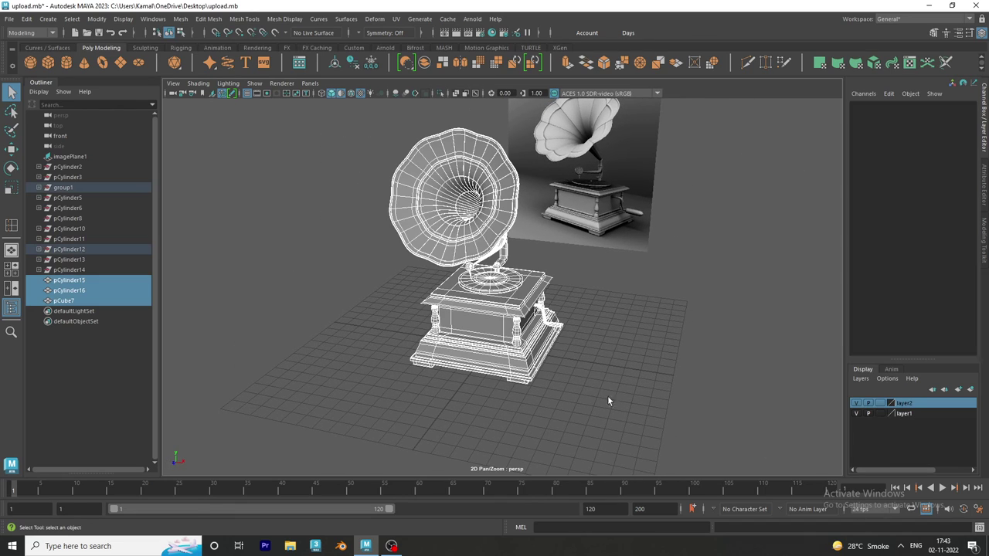
# - Delete the parts' construction history, group them as group2, and reselect group2
pyautogui.click(353, 61)
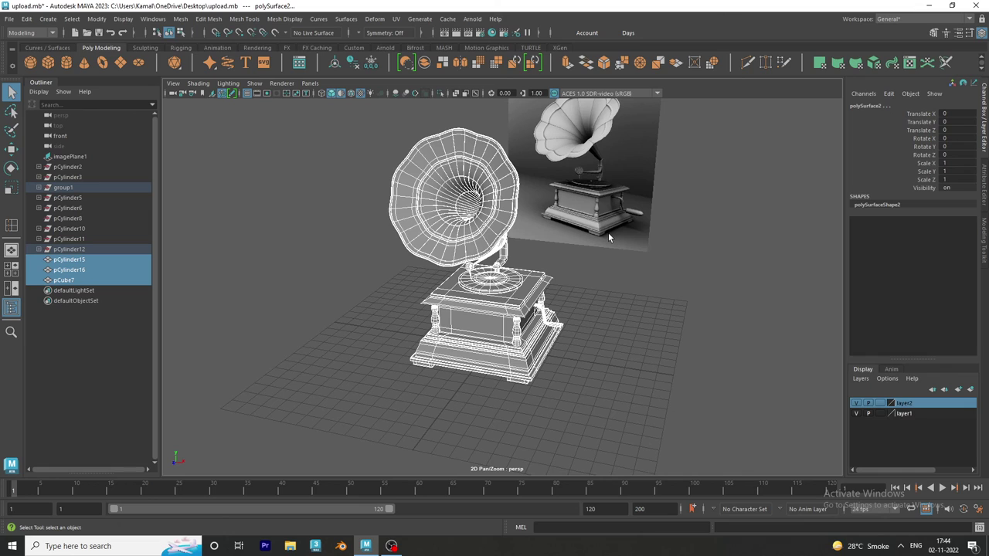
pyautogui.hotkey('ctrl', 'g')
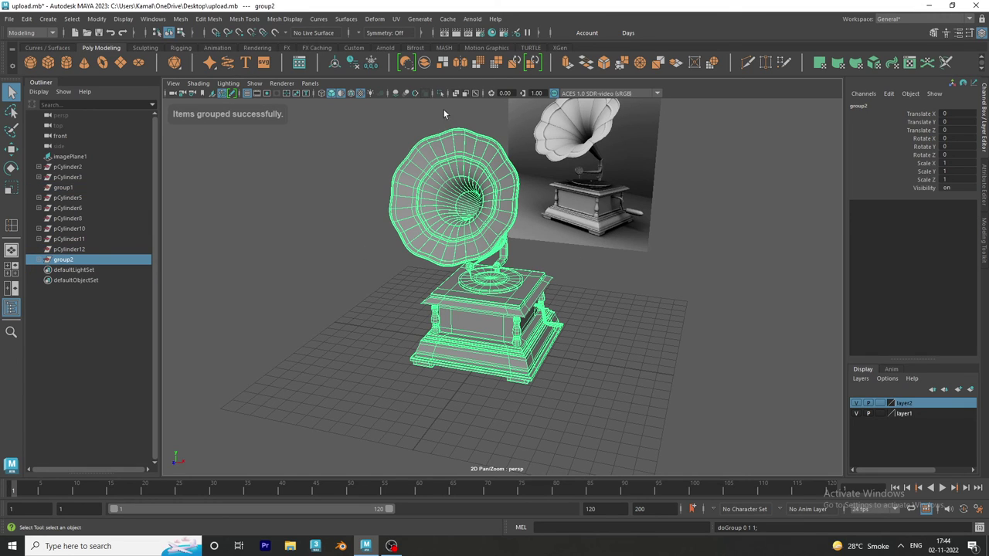
pyautogui.click(692, 345)
pyautogui.keyDown('alt'); pyautogui.moveTo(692, 345); pyautogui.dragTo(513, 331); pyautogui.keyUp('alt')
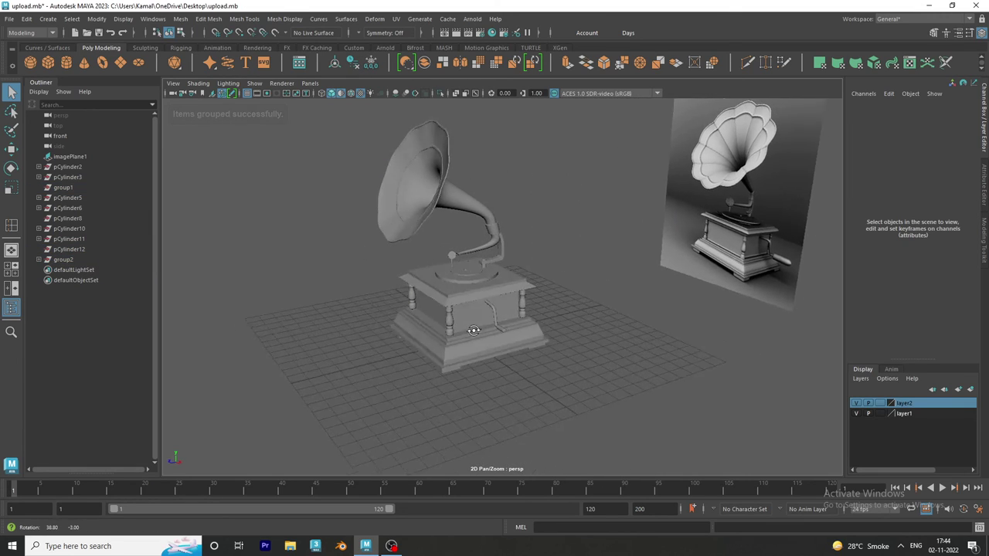
pyautogui.click(437, 363)
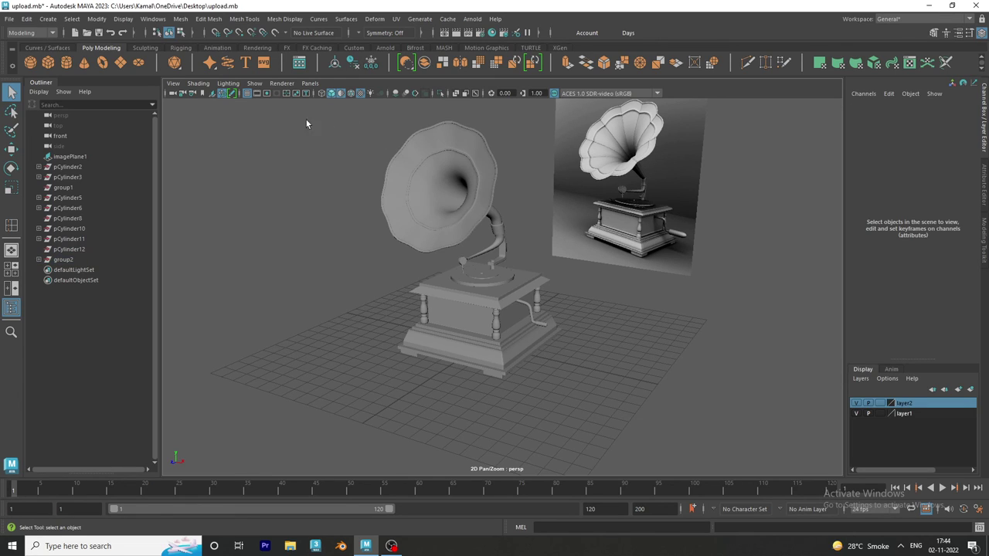
pyautogui.click(63, 260)
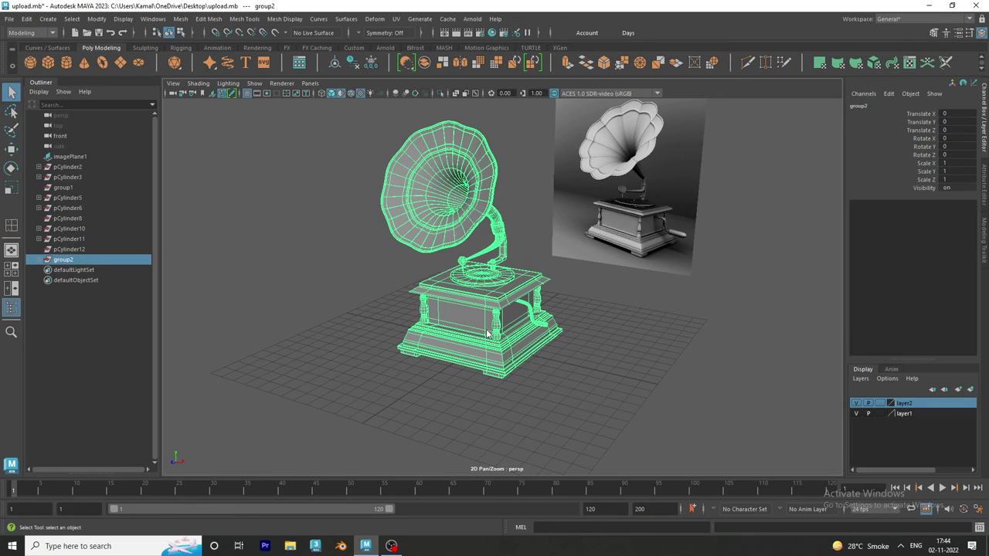
pyautogui.moveTo(486, 332)
pyautogui.mouseDown(button='right')
pyautogui.moveTo(551, 454)
pyautogui.moveTo(550, 440)
pyautogui.mouseUp(button='right')
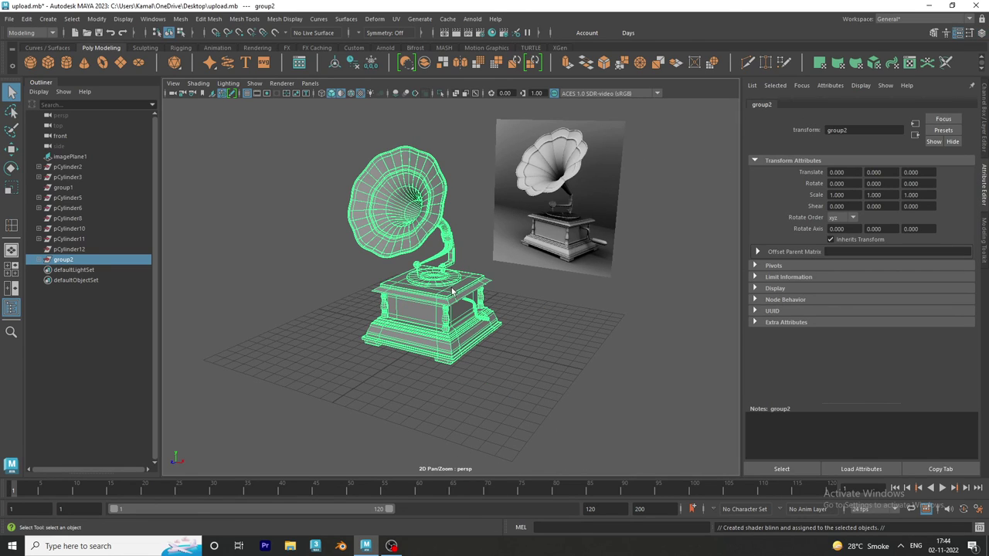
# - Assign a new Blinn material (blinn4), darken its grey colour, and toggle wireframe-on-shaded display
pyautogui.moveTo(453, 290); pyautogui.dragTo(464, 494, button='right')
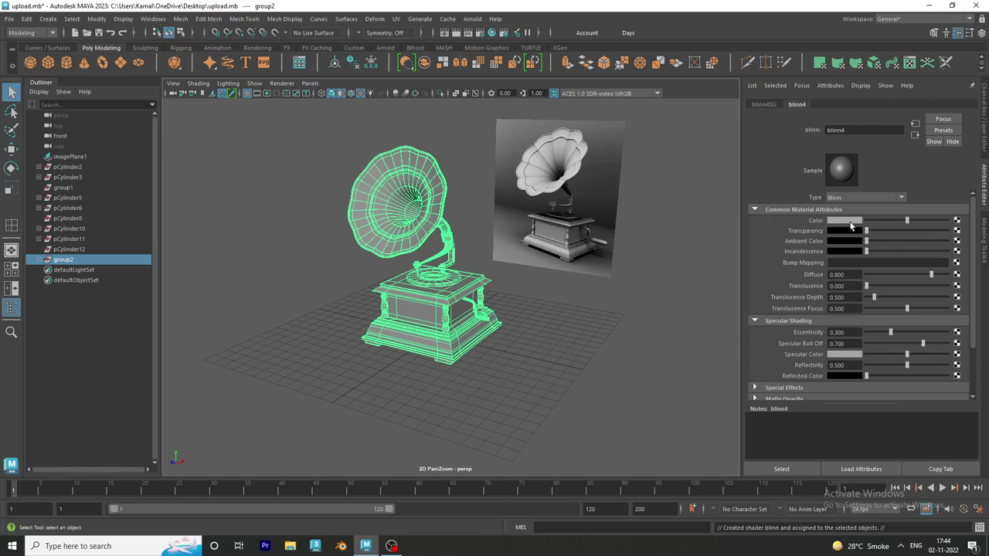
pyautogui.click(856, 224)
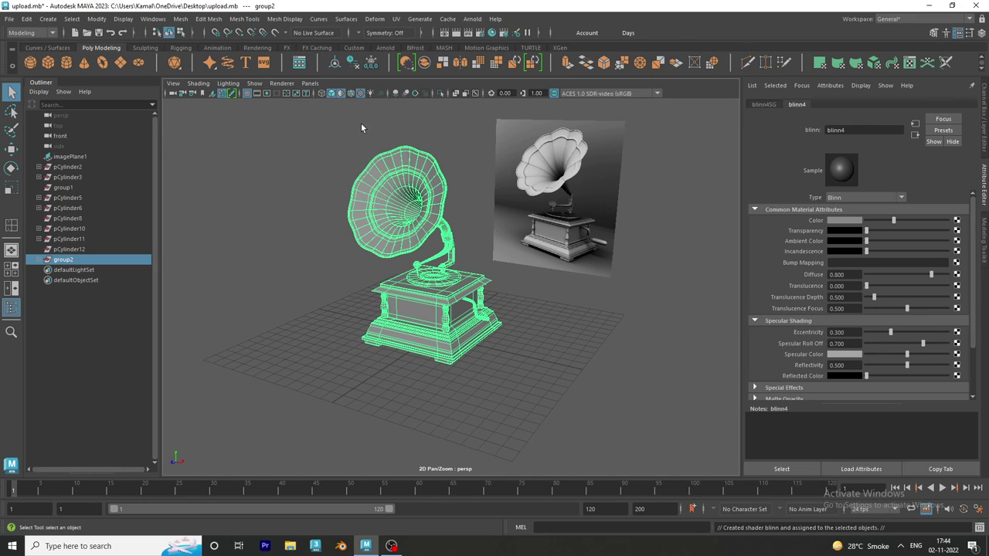
pyautogui.click(340, 91)
pyautogui.click(321, 93)
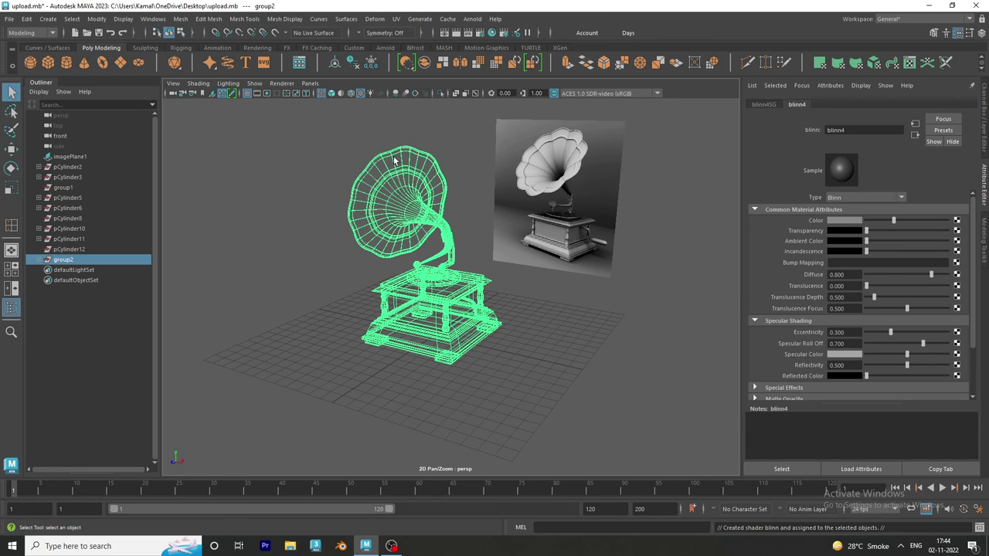
pyautogui.click(331, 93)
# - Deselect the group and orbit so the horn faces the viewer
pyautogui.moveTo(417, 220); pyautogui.dragTo(436, 127, button='right')
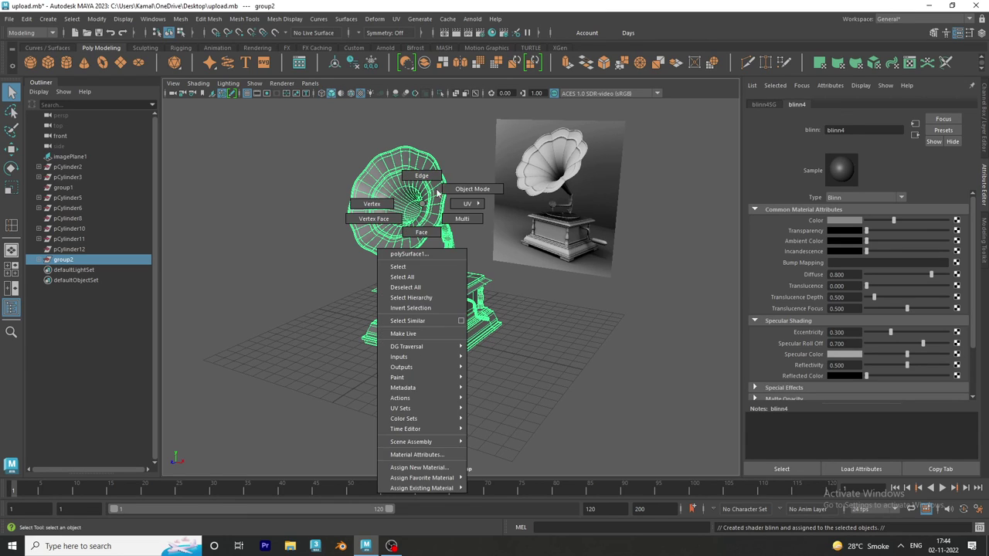
pyautogui.click(436, 127)
pyautogui.scroll(3, 410, 212)
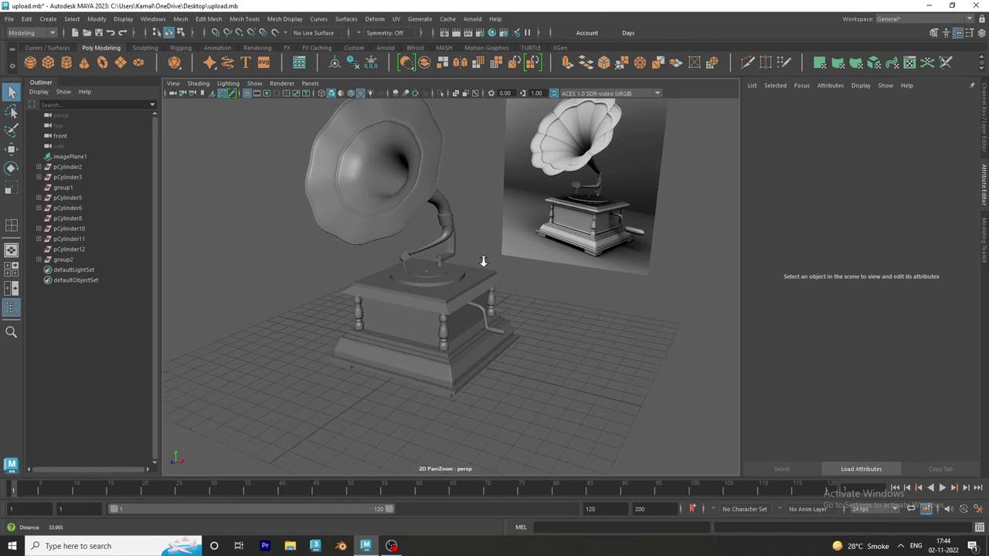
pyautogui.scroll(3, 506, 268)
pyautogui.moveTo(506, 267)
pyautogui.keyDown('alt'); pyautogui.mouseDown()
pyautogui.moveTo(624, 319)
pyautogui.moveTo(585, 316)
pyautogui.moveTo(612, 312)
pyautogui.mouseUp(); pyautogui.keyUp('alt')
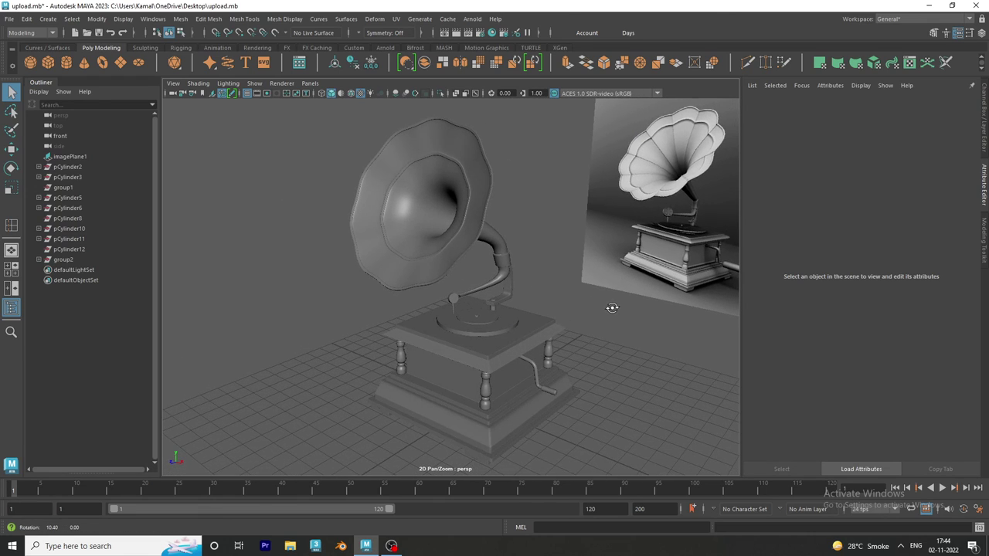